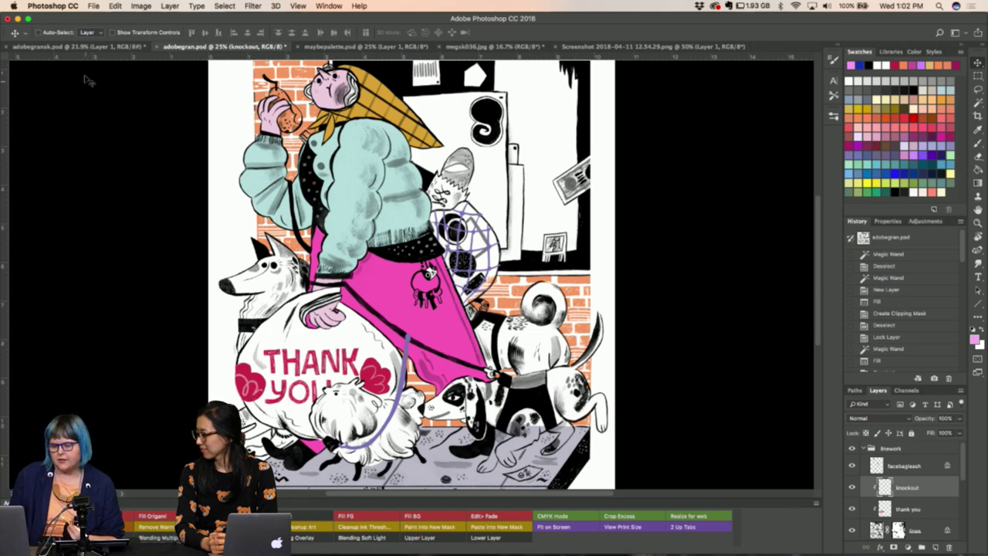
Compare the coloured illustration with the original pencil sketch and the scanned ink drawing.
left_click(72, 47)
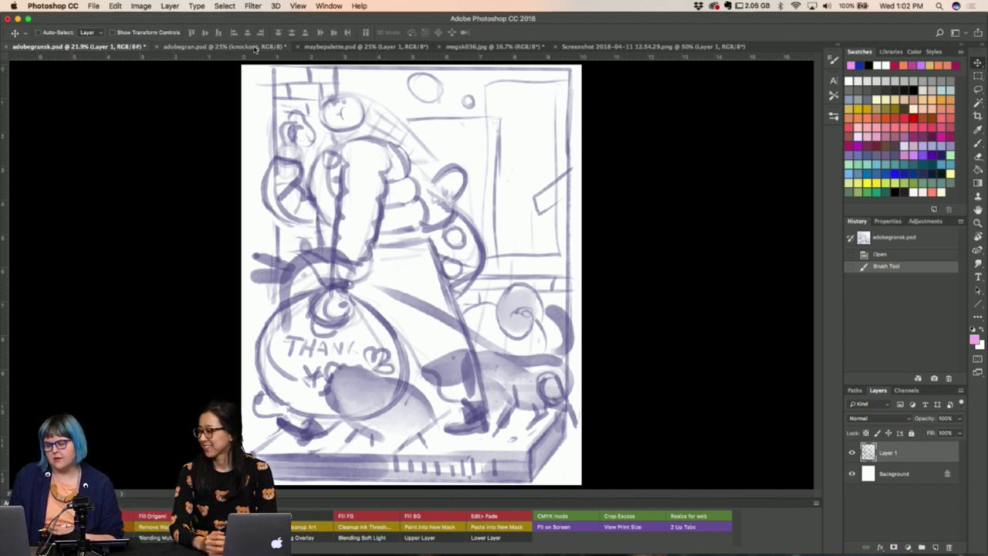
left_click(489, 48)
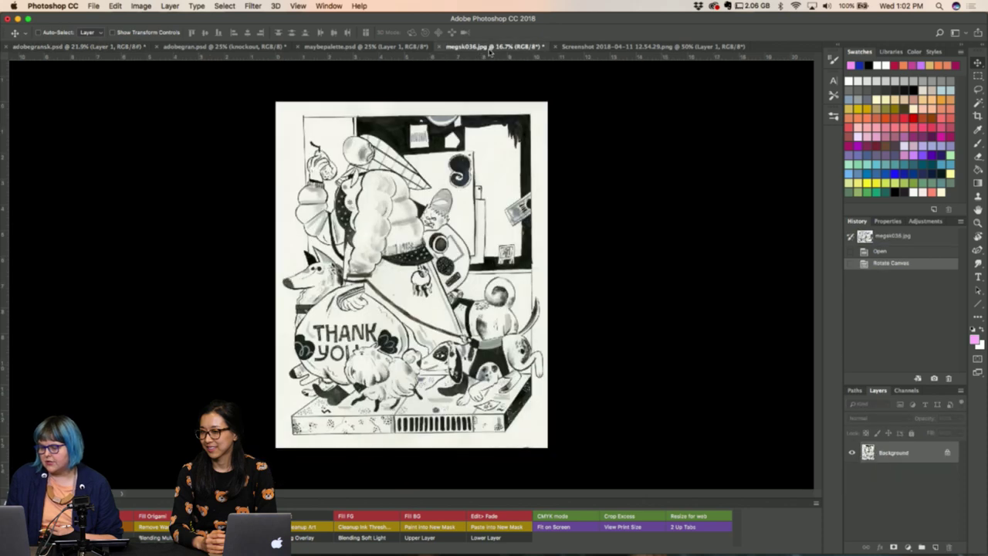
key("ctrl+plus")
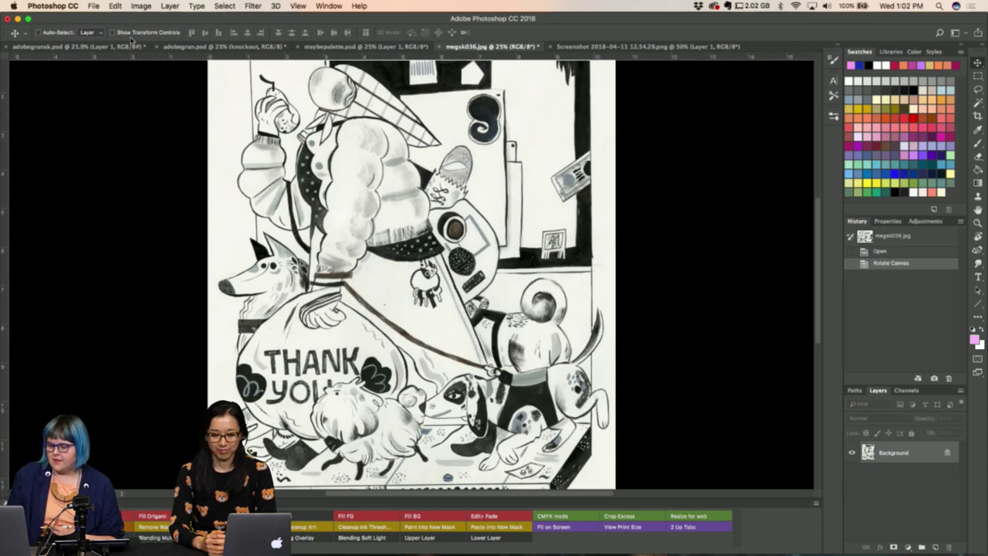
left_click(213, 48)
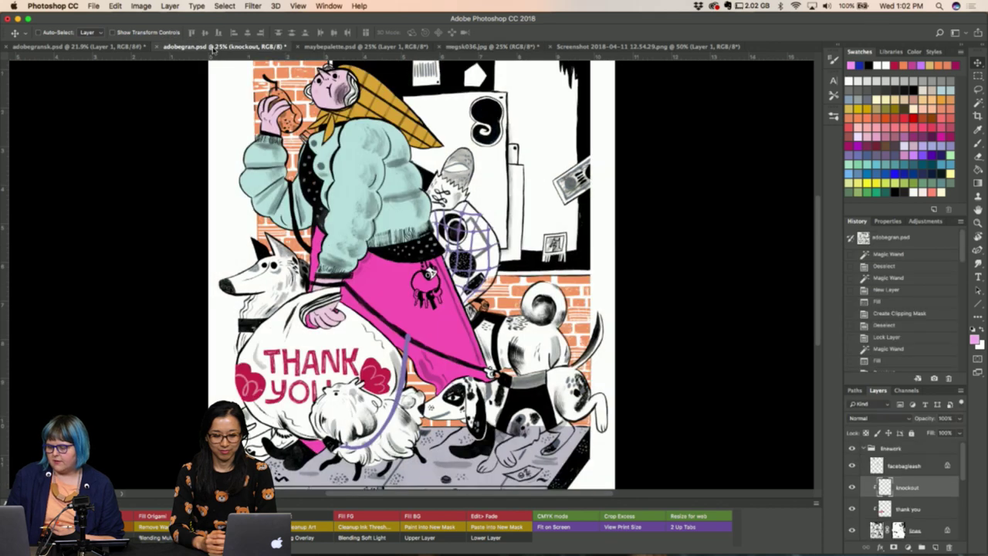
key("ctrl+minus")
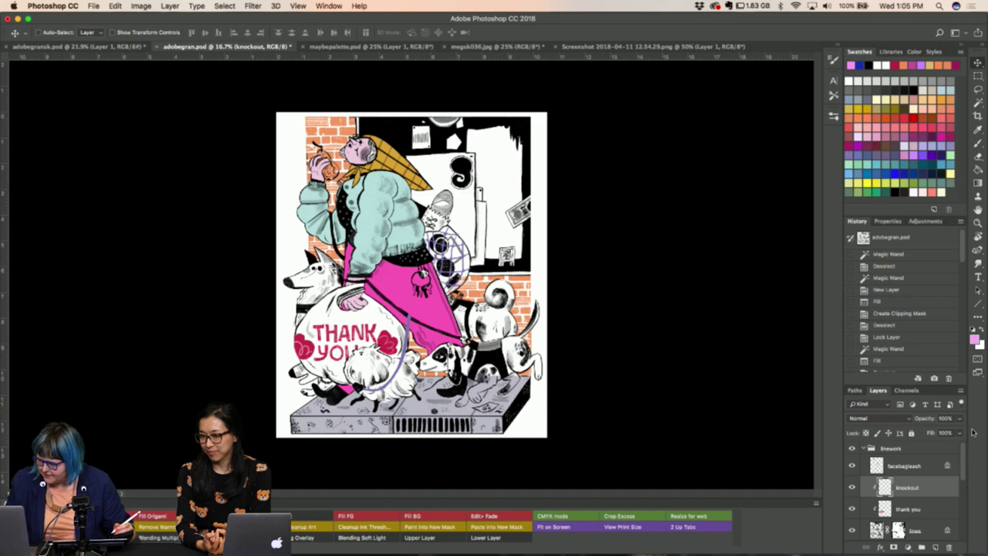
Make the lines layer active, then zoom back out to fit the whole illustration.
key("super+equal")
key("super+equal")
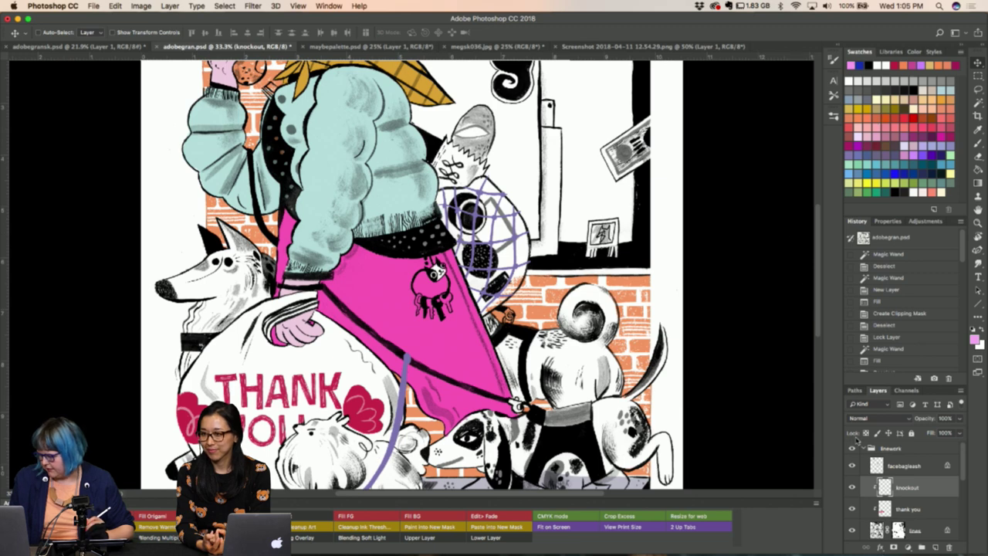
scroll(594, 226, "down", 5)
scroll(594, 225, "right", 3)
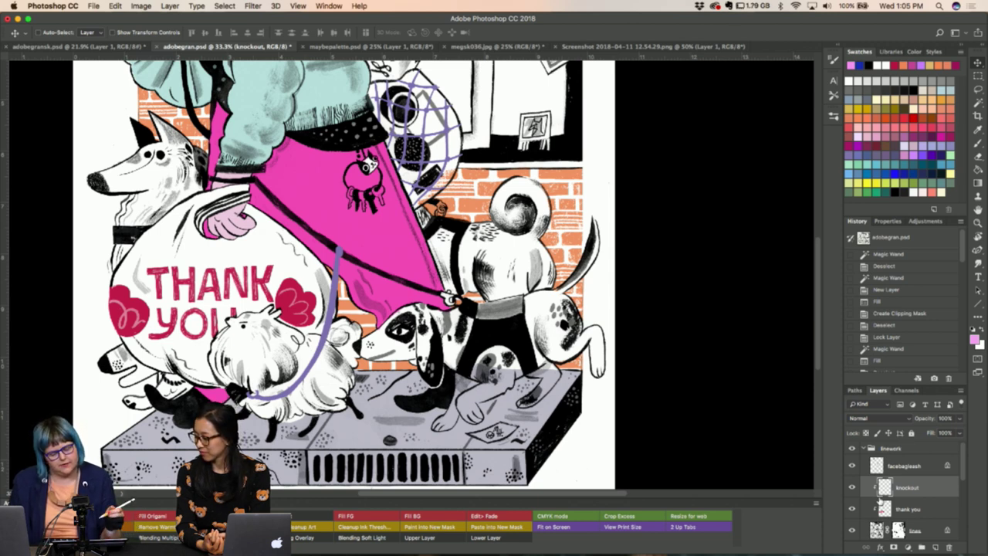
left_click(884, 536)
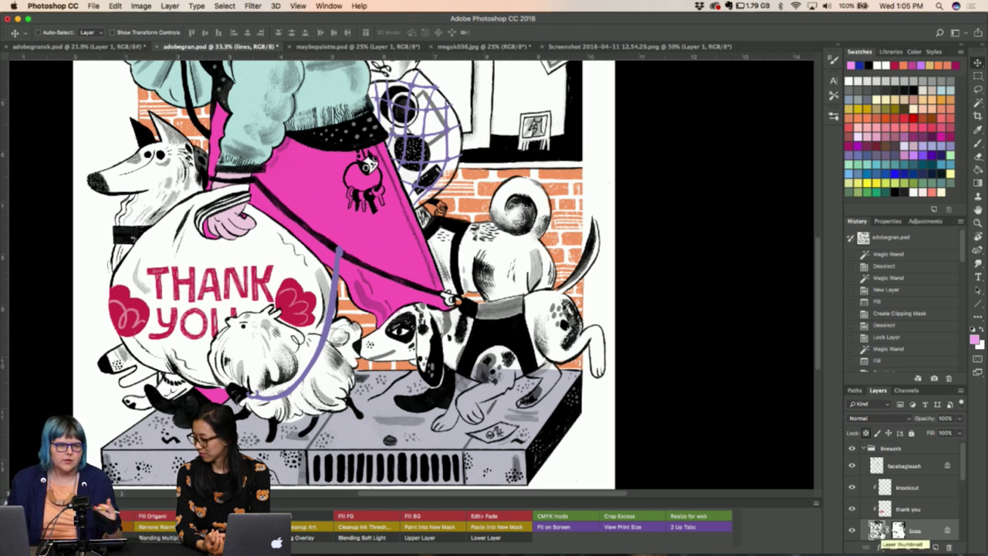
key("super+minus")
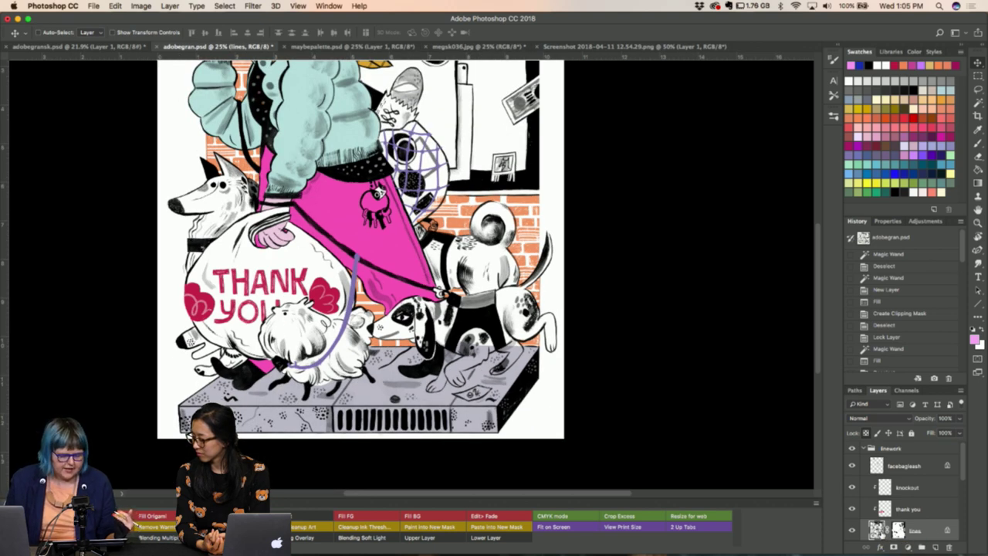
key("super+minus")
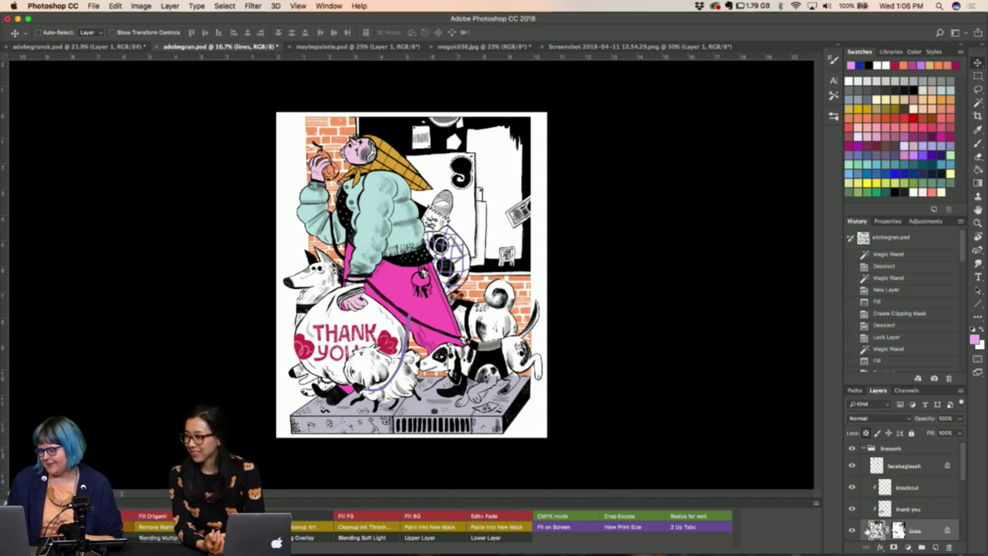
left_click(900, 489)
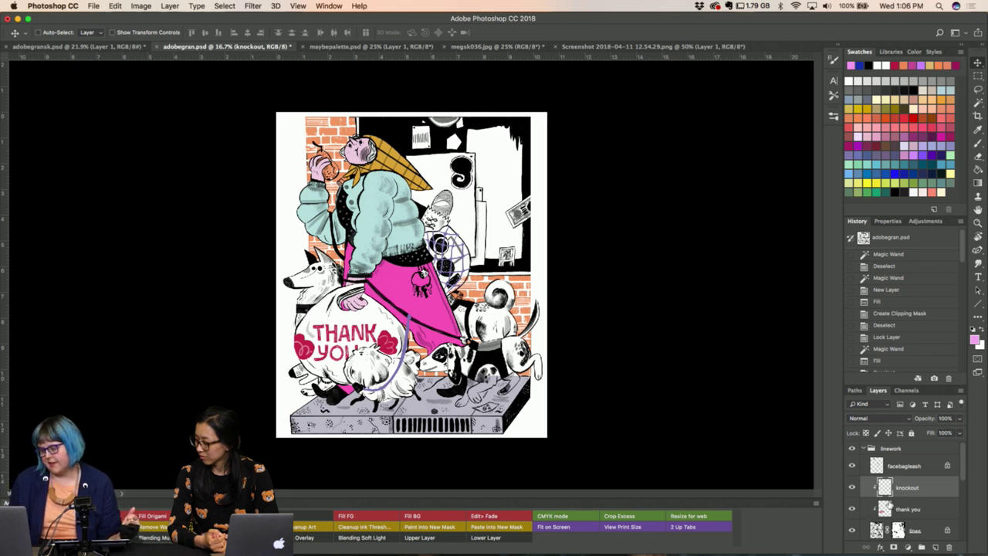
left_click(895, 509)
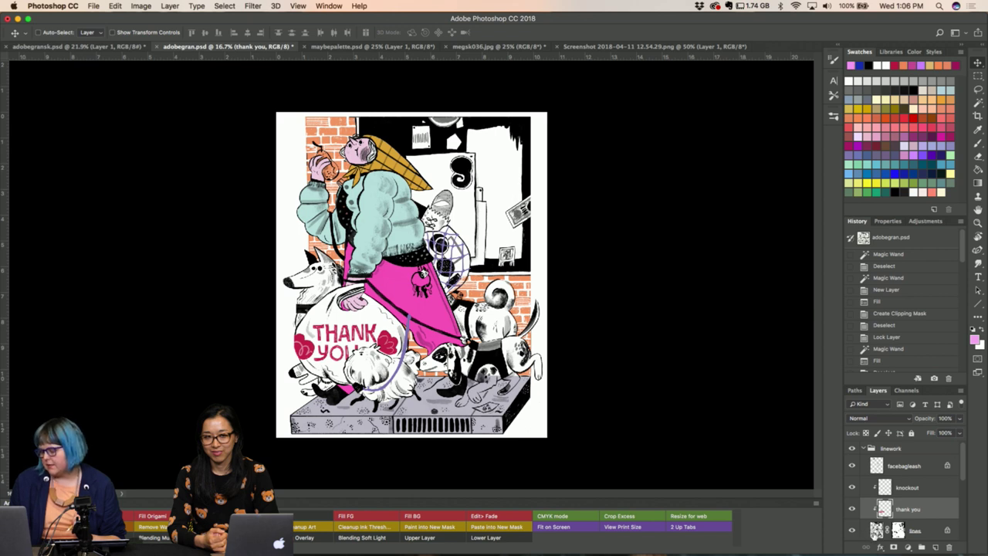
left_click(866, 533)
Open Hue/Saturation on the lines layer, enable Colorize, and tint the linework purple.
key("super")
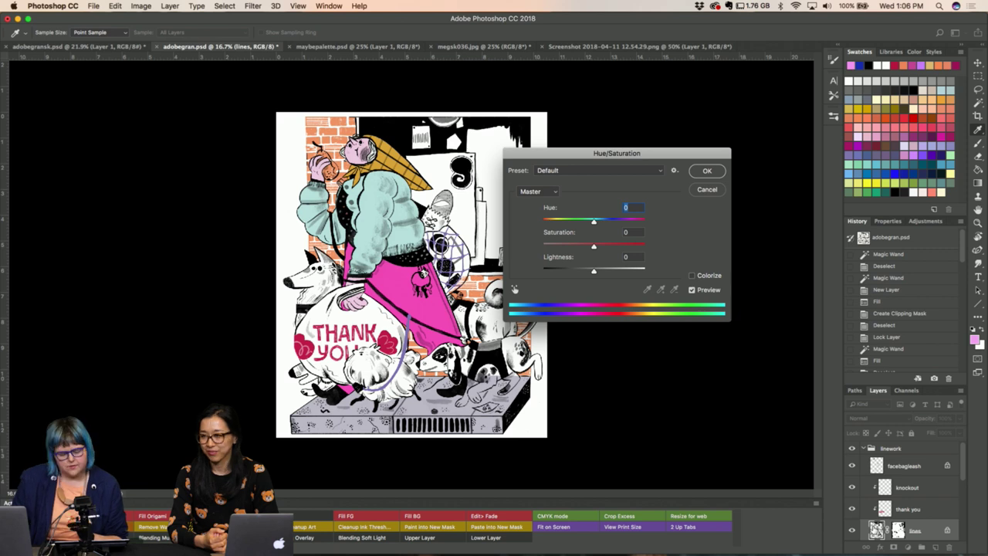
left_click(691, 276)
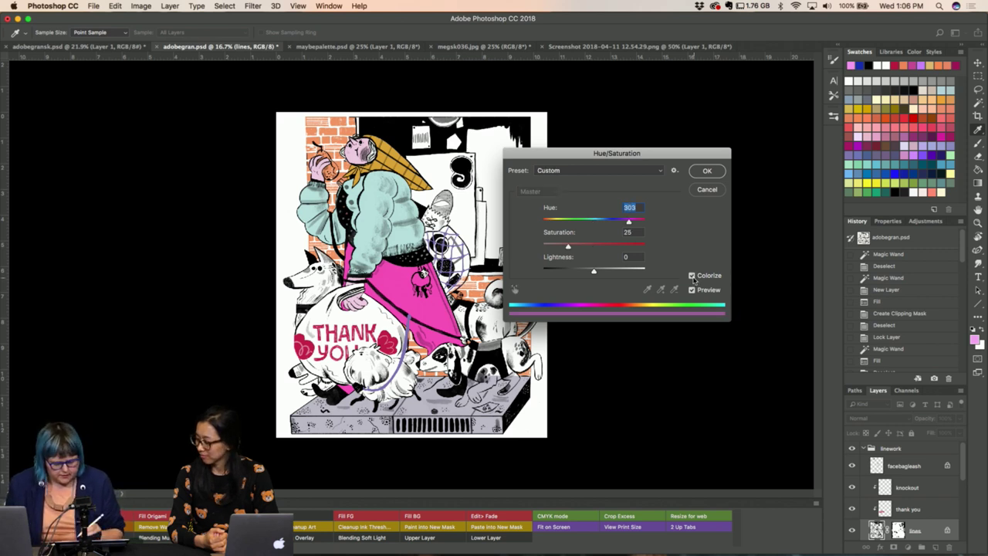
mouse_move(594, 270)
left_mouse_down()
mouse_move(616, 271)
mouse_move(607, 273)
left_mouse_up()
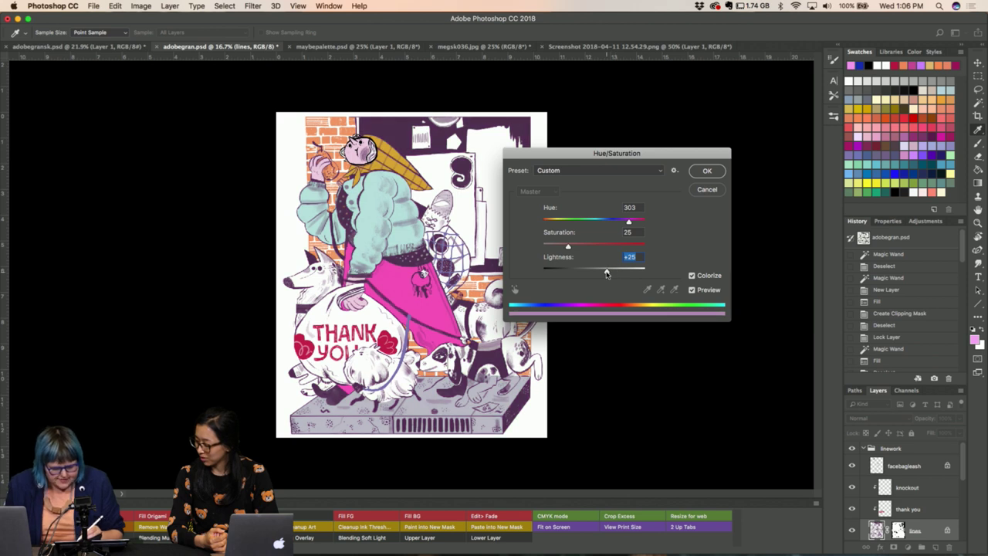
left_click(605, 221)
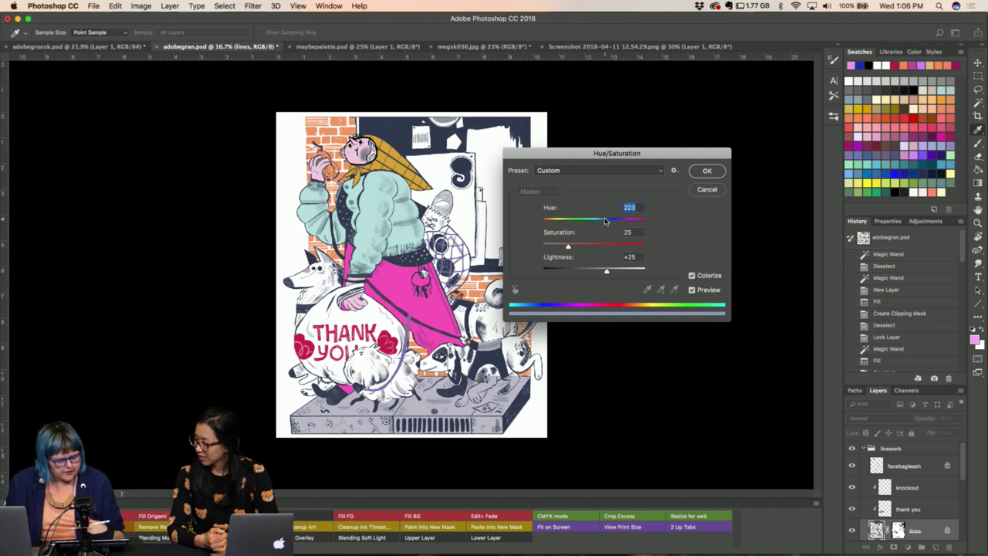
left_click_drag(605, 222, 638, 223)
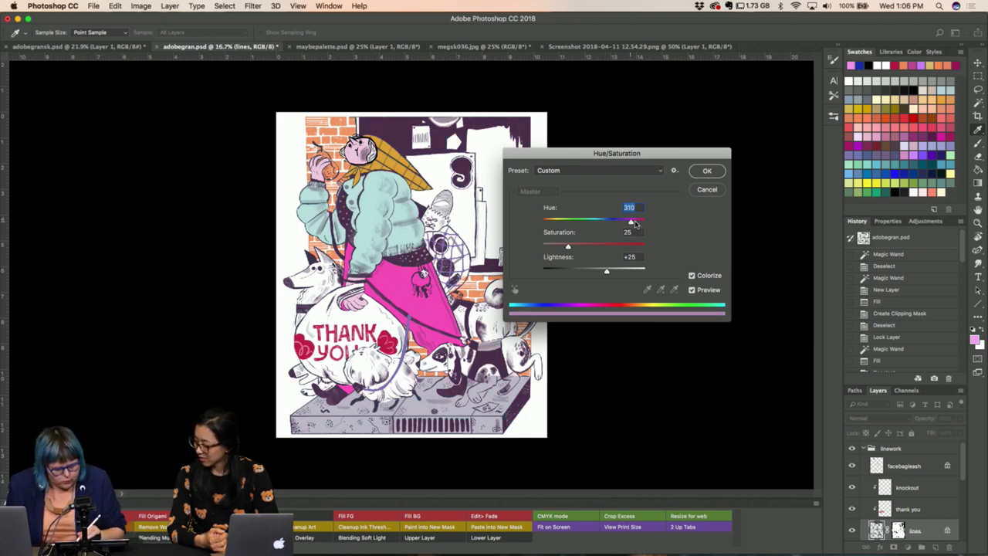
mouse_move(568, 246)
left_mouse_down()
mouse_move(590, 246)
mouse_move(630, 272)
mouse_move(611, 272)
left_mouse_up()
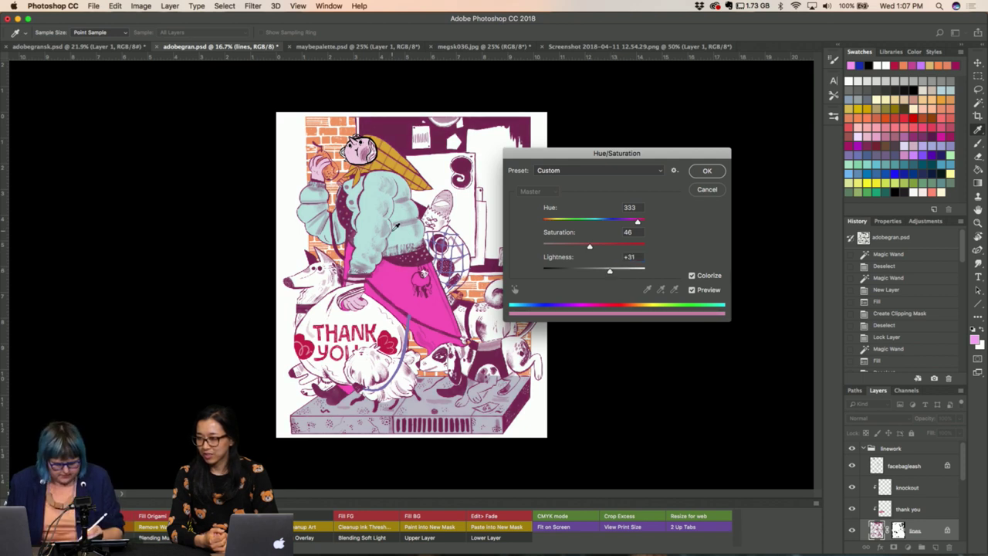
left_click_drag(638, 221, 618, 222)
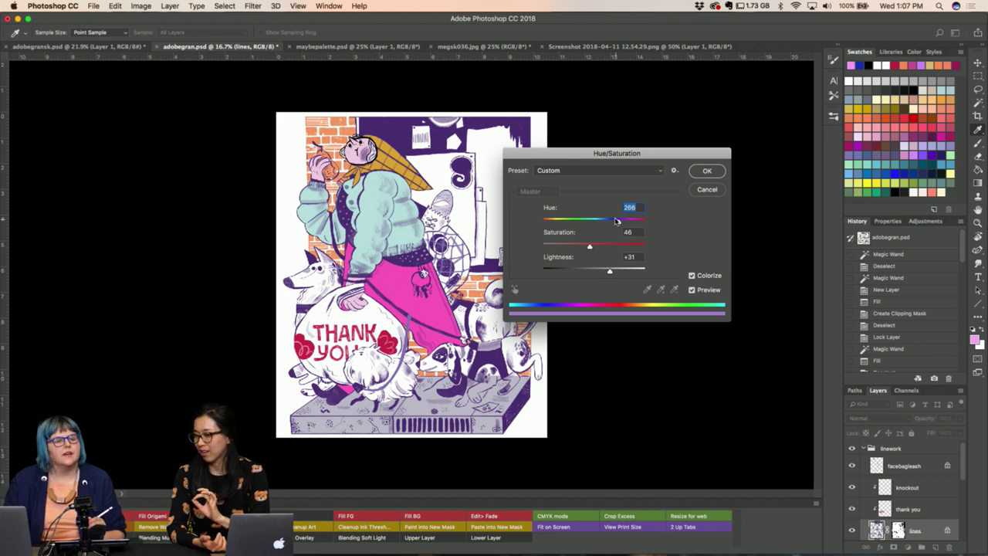
Fine-tune the line tint to Hue 329, Saturation 46, Lightness +22 and apply it.
left_click(144, 6)
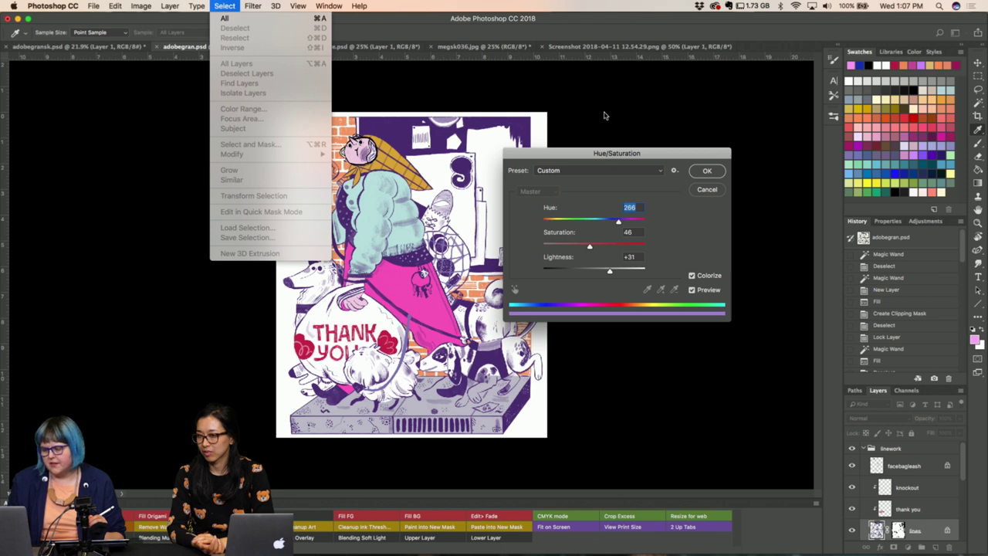
left_click(625, 153)
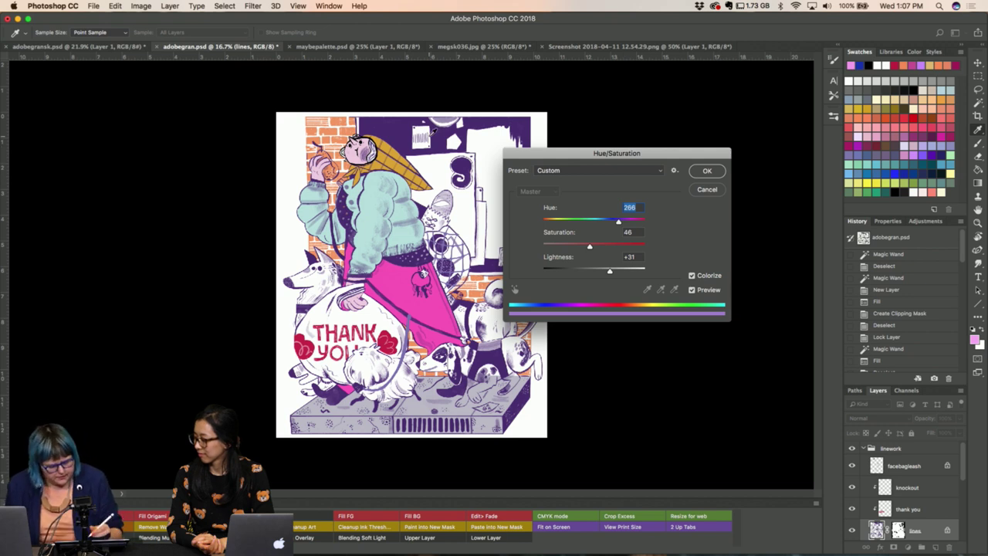
left_click_drag(557, 151, 490, 159)
left_click_drag(551, 229, 570, 230)
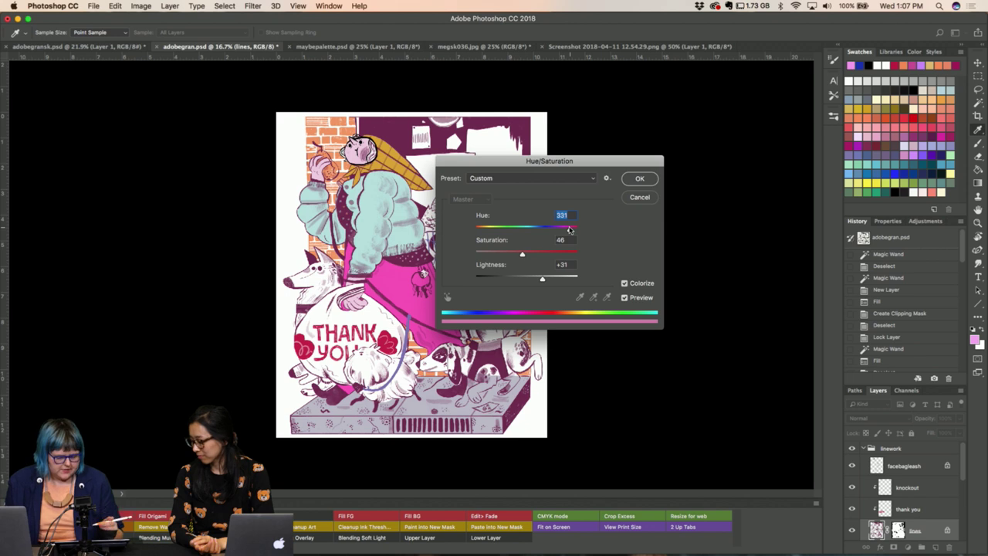
mouse_move(570, 230)
left_mouse_down()
mouse_move(529, 230)
mouse_move(545, 229)
left_mouse_up()
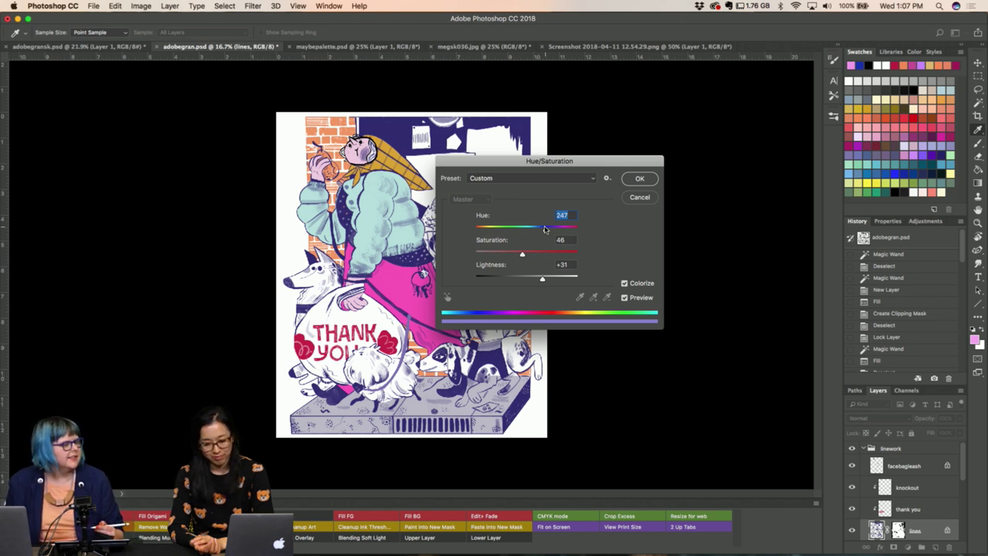
mouse_move(544, 229)
left_mouse_down()
mouse_move(507, 231)
mouse_move(570, 231)
left_mouse_up()
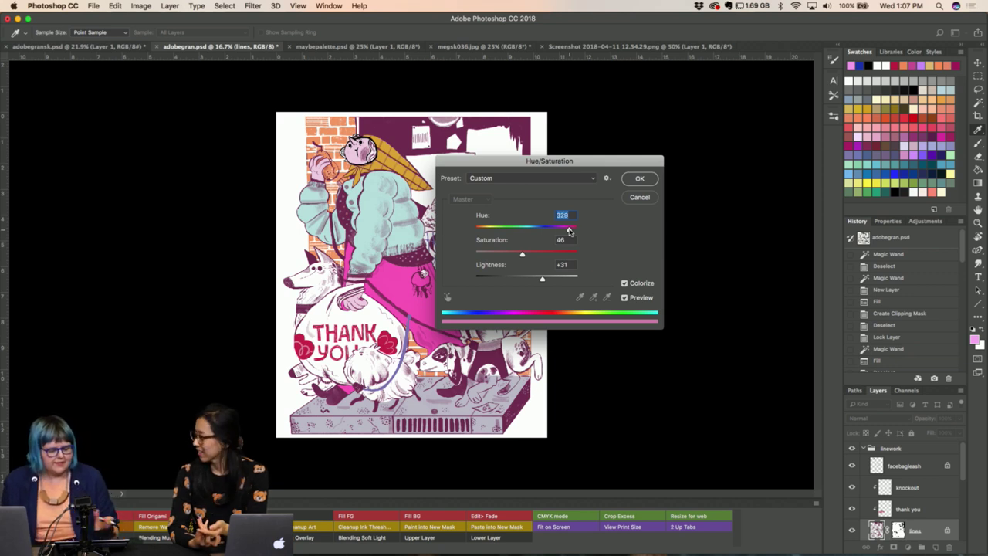
left_click_drag(542, 279, 537, 281)
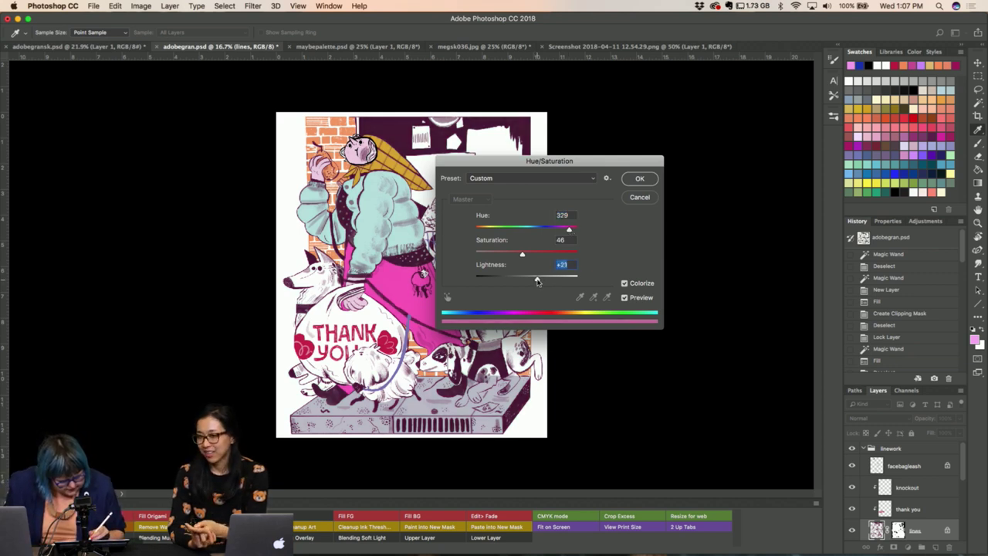
left_click(638, 181)
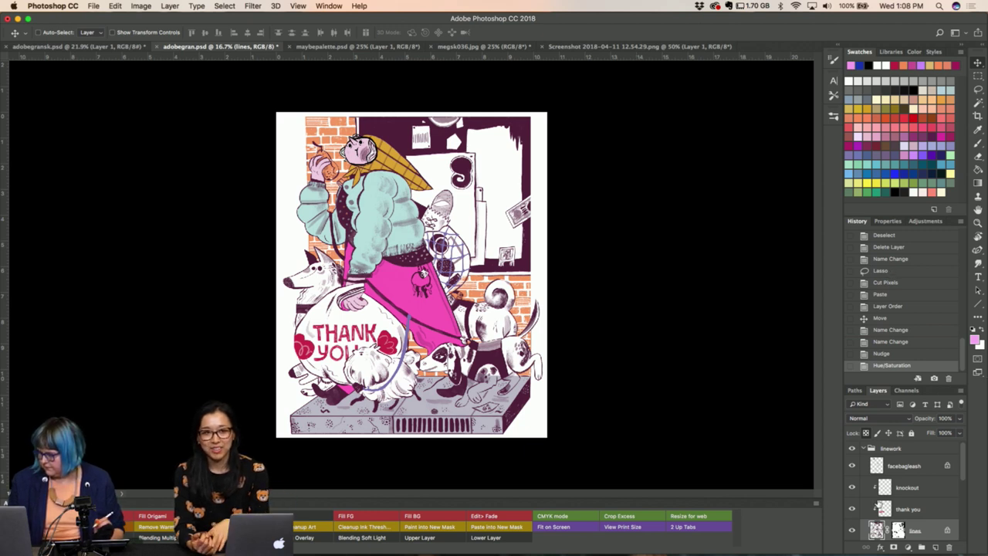
Select the puff layer and add a new empty Layer 1 above it.
scroll(878, 503, "down", 3)
scroll(877, 502, "down", 1)
scroll(878, 500, "down", 1)
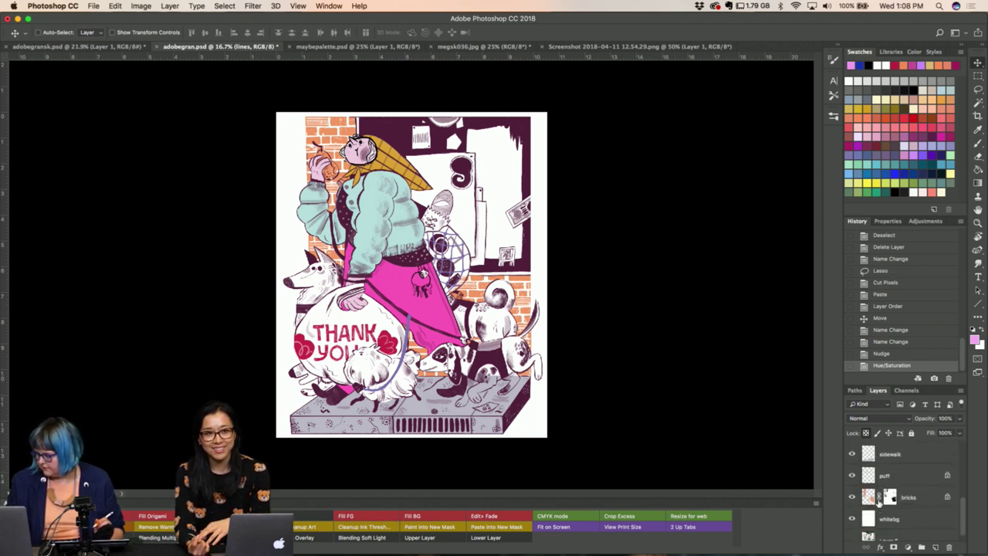
left_click(872, 480)
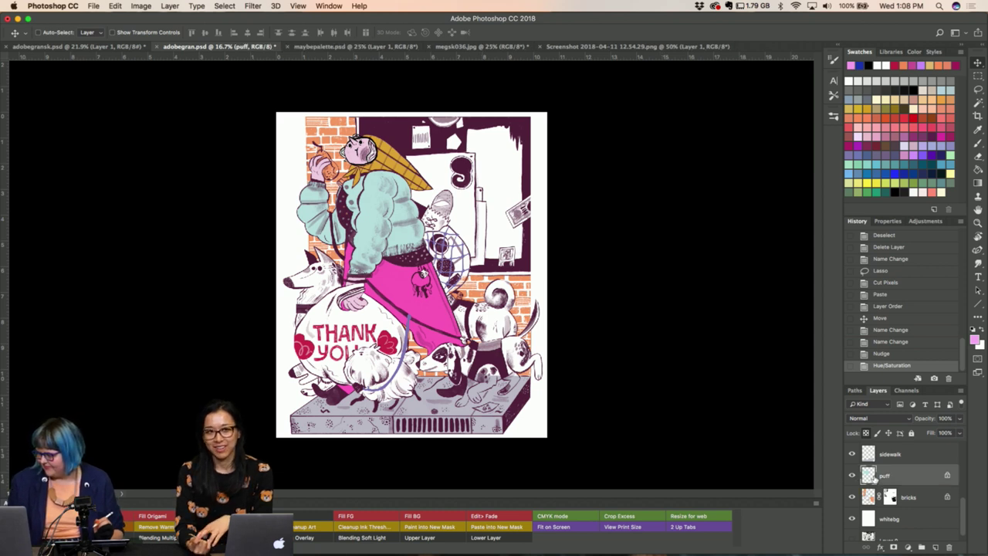
left_click(936, 547)
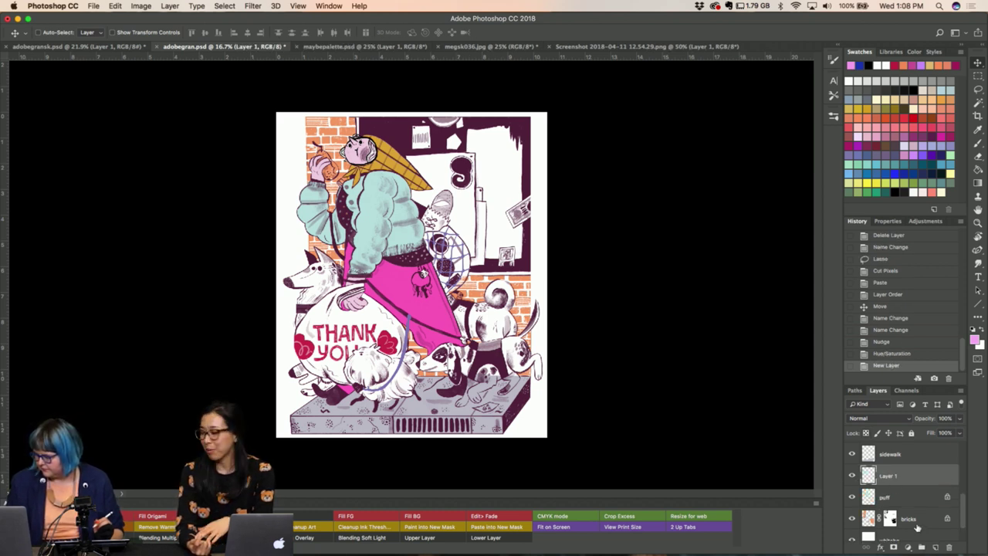
scroll(917, 528, "down", 1)
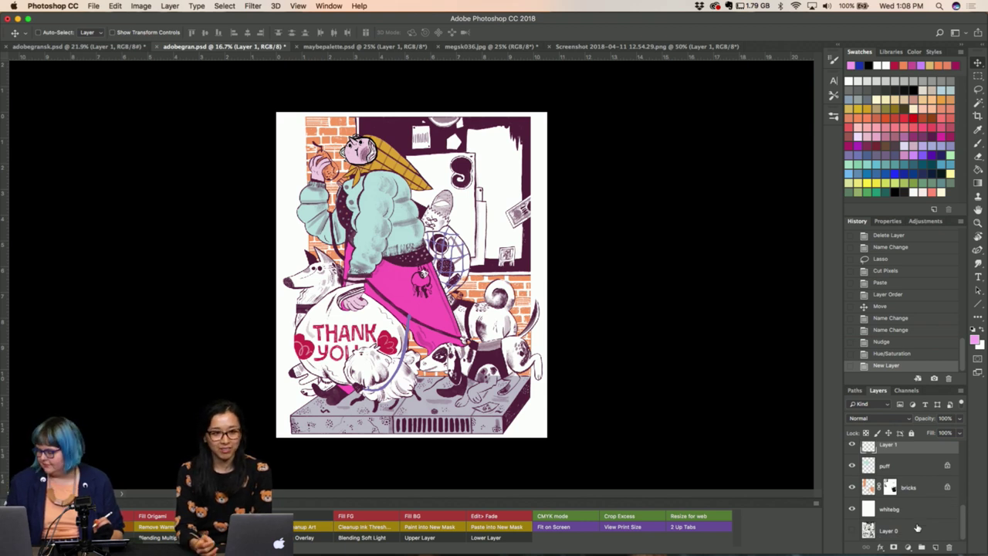
scroll(900, 512, "up", 1)
scroll(901, 511, "up", 1)
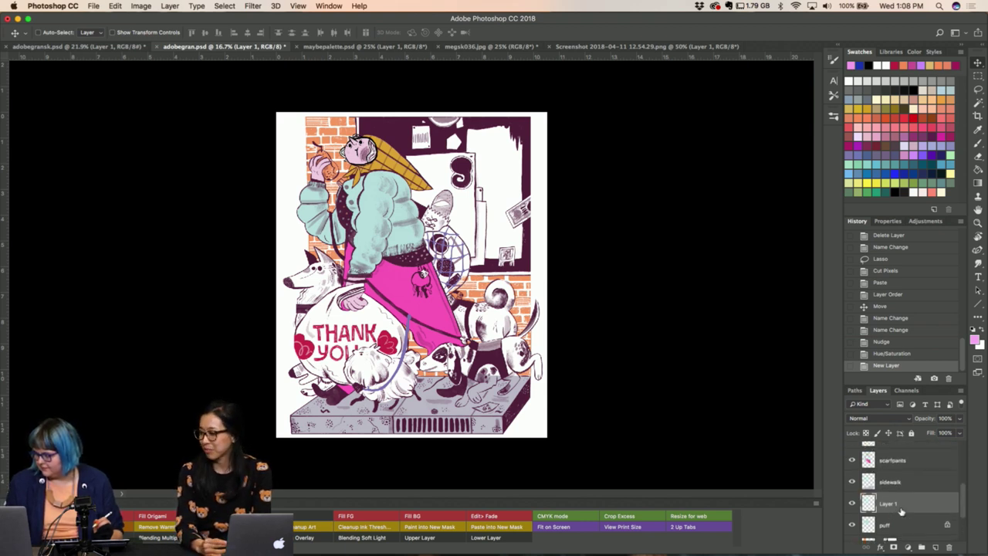
On the sidewalk layer, draw a lasso selection around the sidewalk grate.
left_click(895, 487)
key("l")
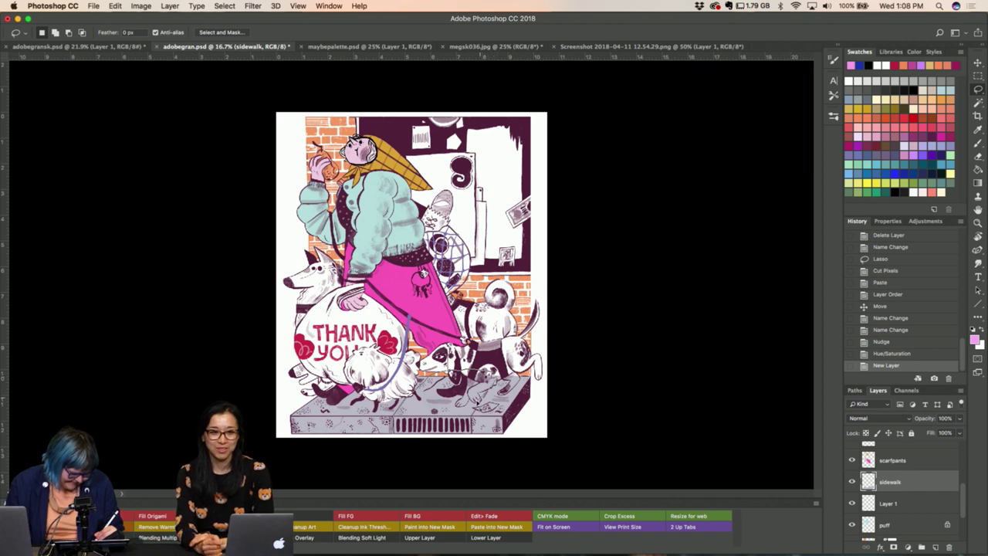
mouse_move(466, 421)
left_mouse_down()
mouse_move(471, 446)
mouse_move(468, 439)
left_mouse_up()
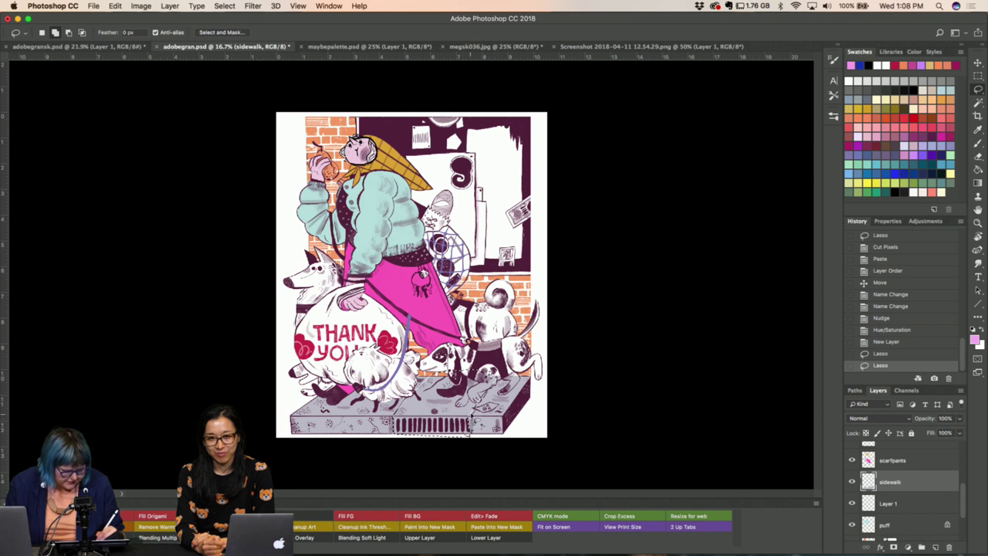
left_click_drag(470, 425, 469, 436)
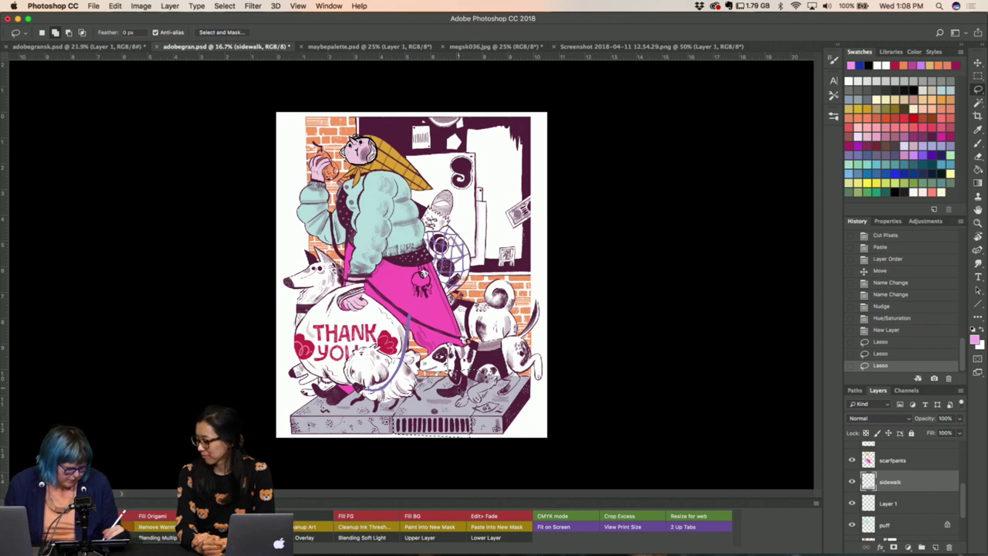
left_click_drag(469, 425, 469, 437)
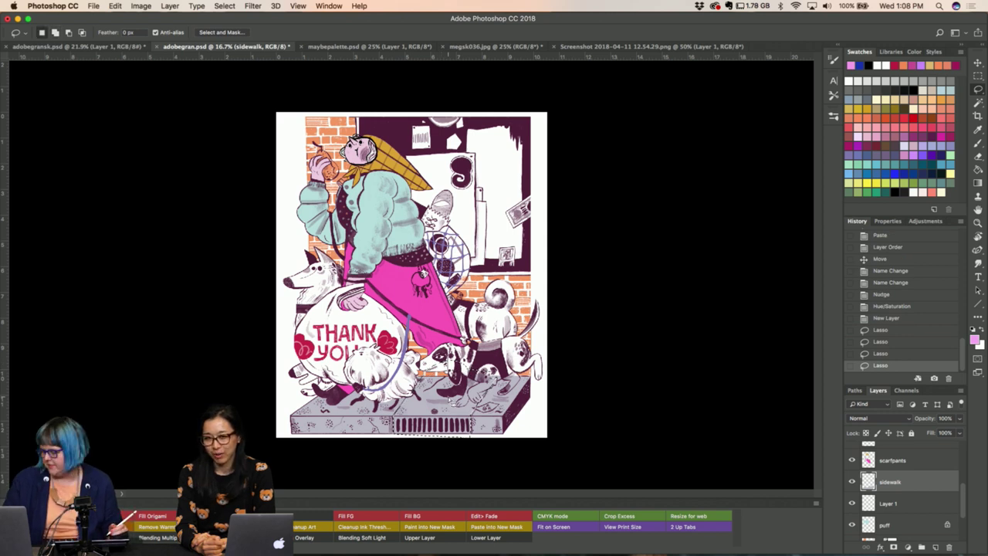
key("ctrl+u")
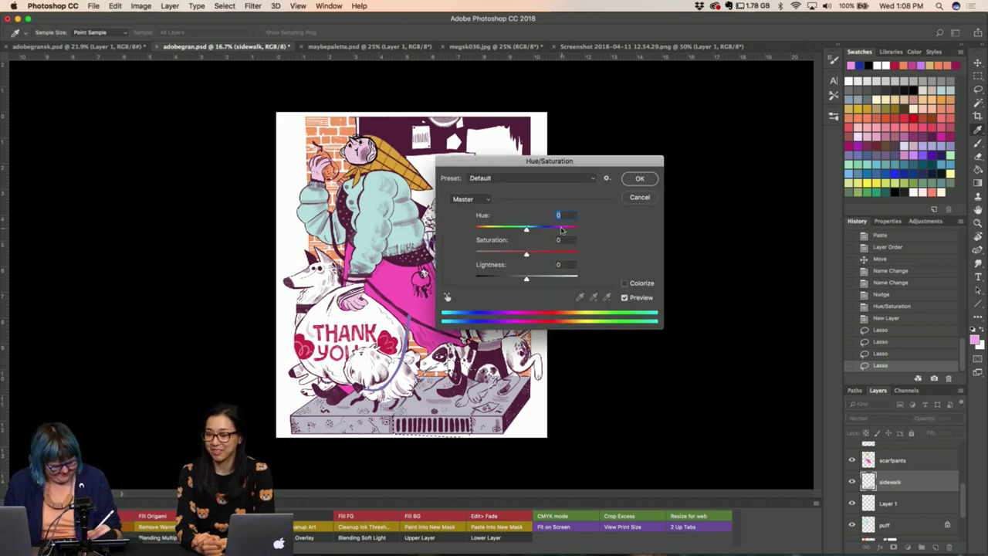
Recolour the grate with Hue +104, Saturation +18 and Lightness +9, and apply it.
left_click(562, 230)
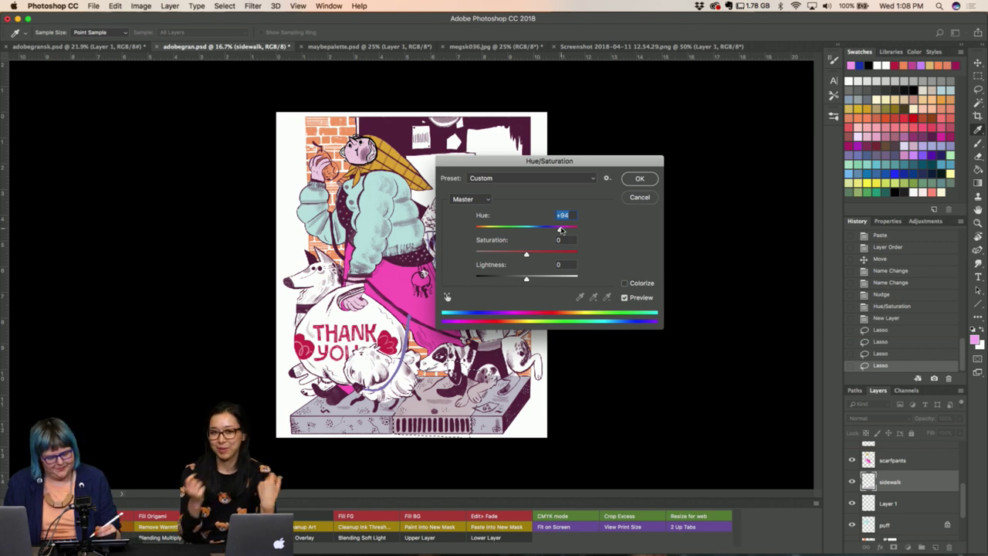
left_click_drag(561, 230, 561, 229)
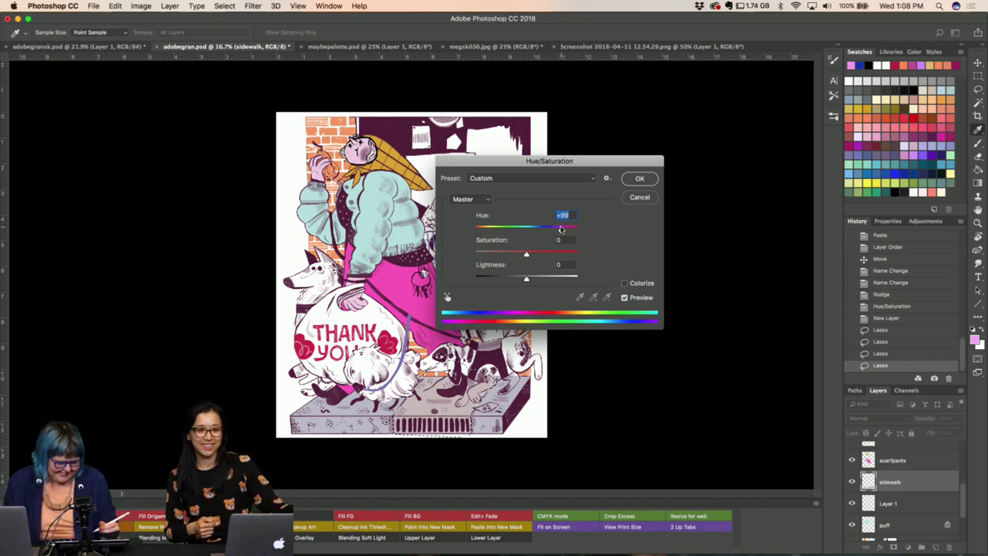
left_click(535, 255)
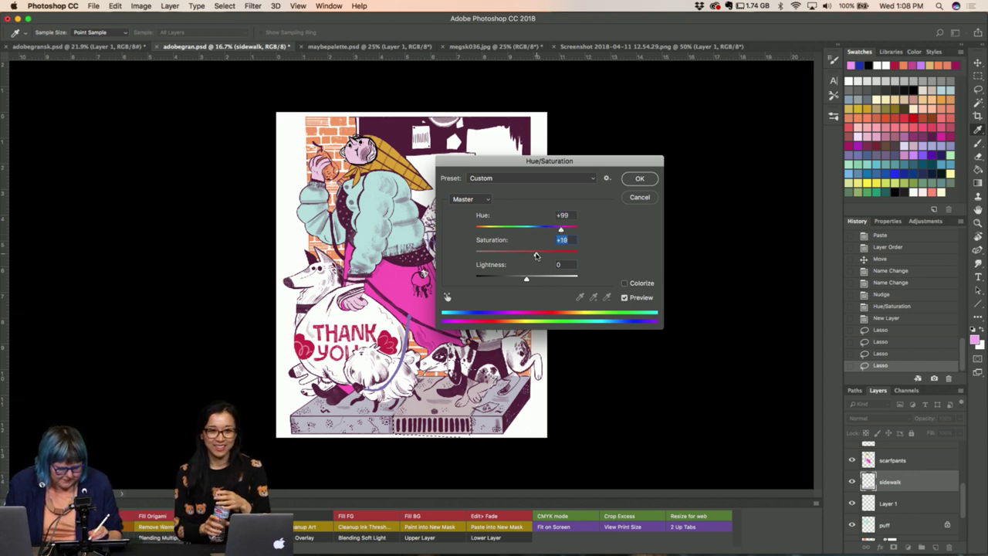
left_click(531, 279)
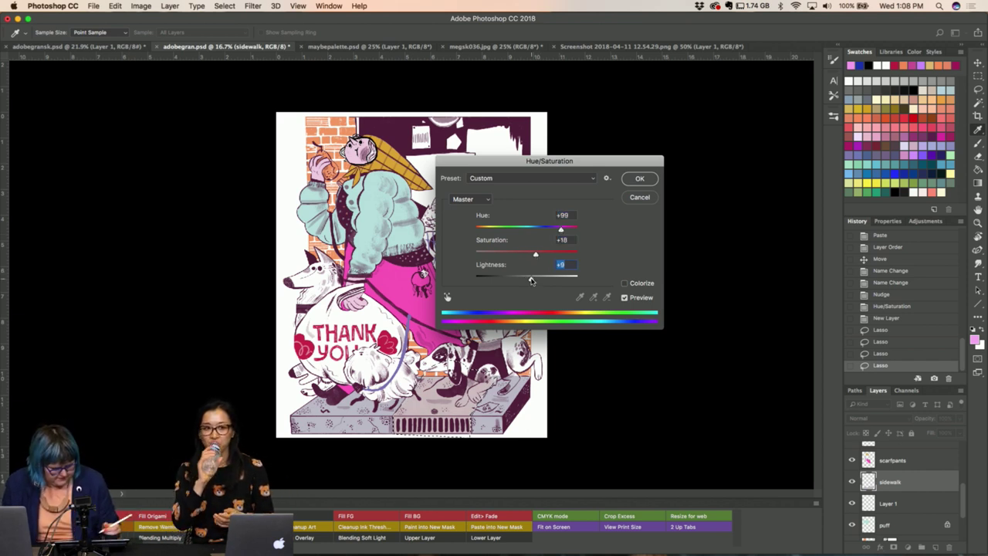
left_click_drag(561, 228, 562, 230)
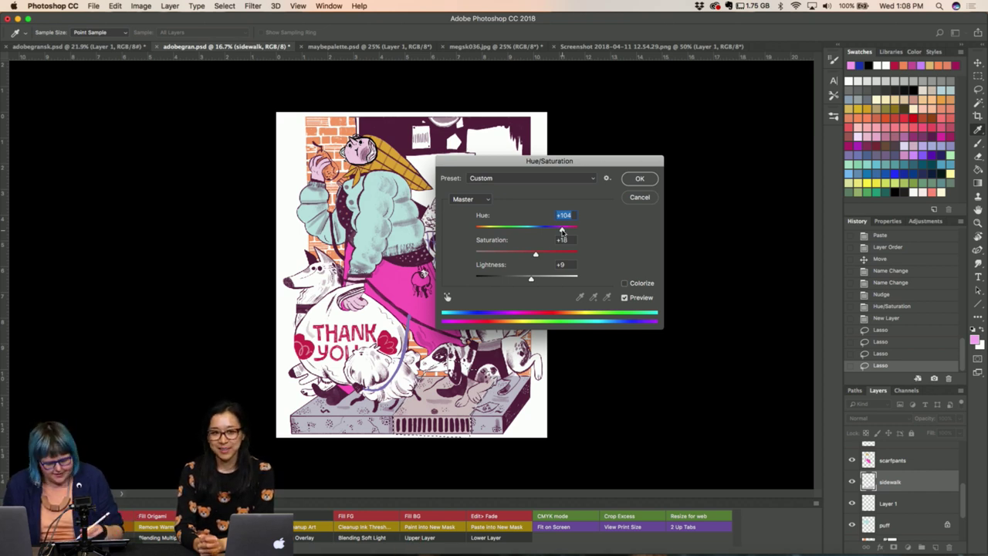
left_click(640, 179)
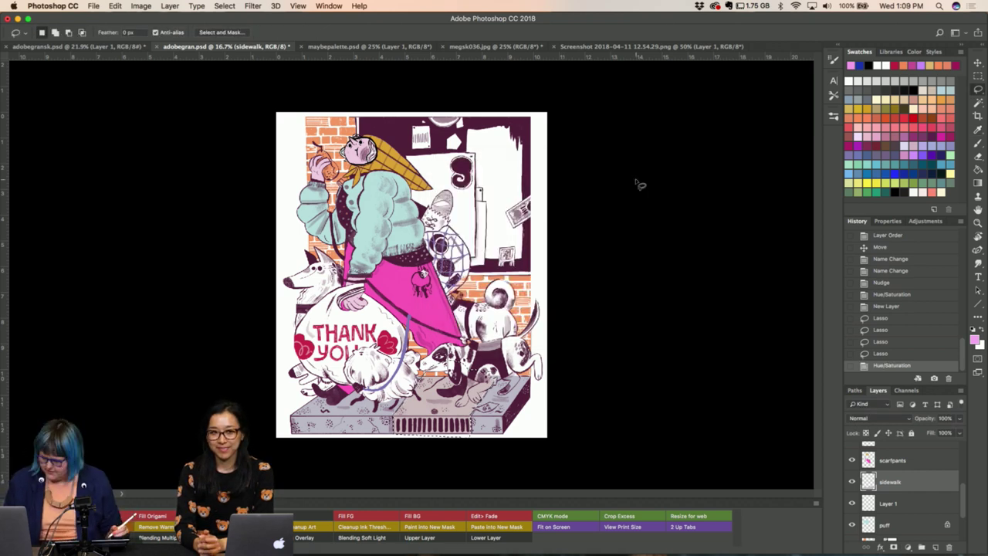
Clear the grate selection and dismiss the 'no pixels selected' warning.
key("super+d")
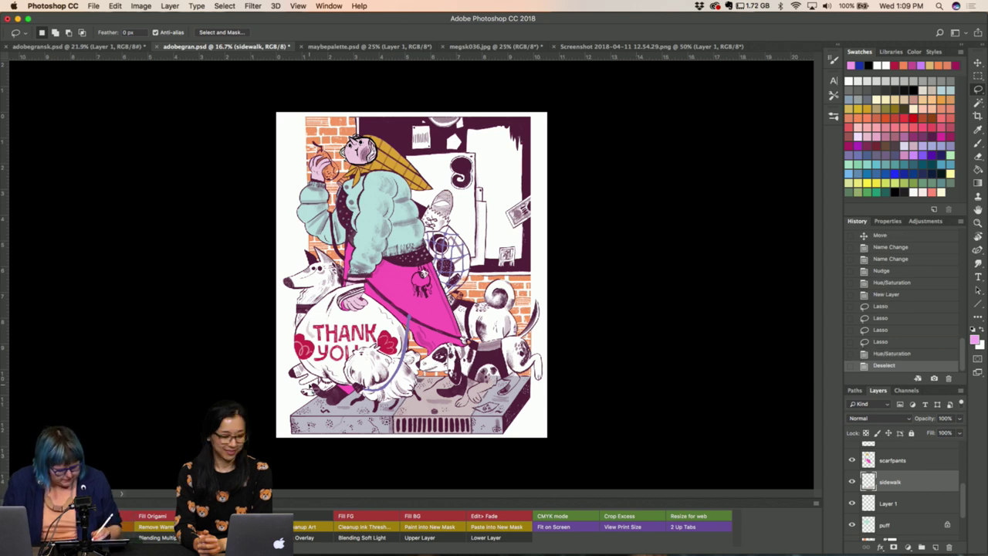
left_click_drag(334, 395, 339, 403)
key("super+u")
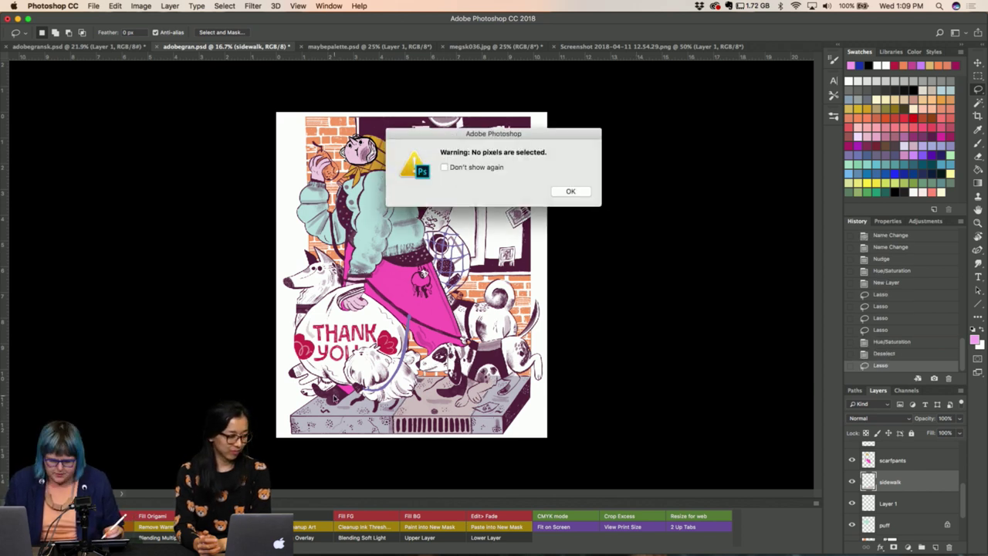
left_click(570, 191)
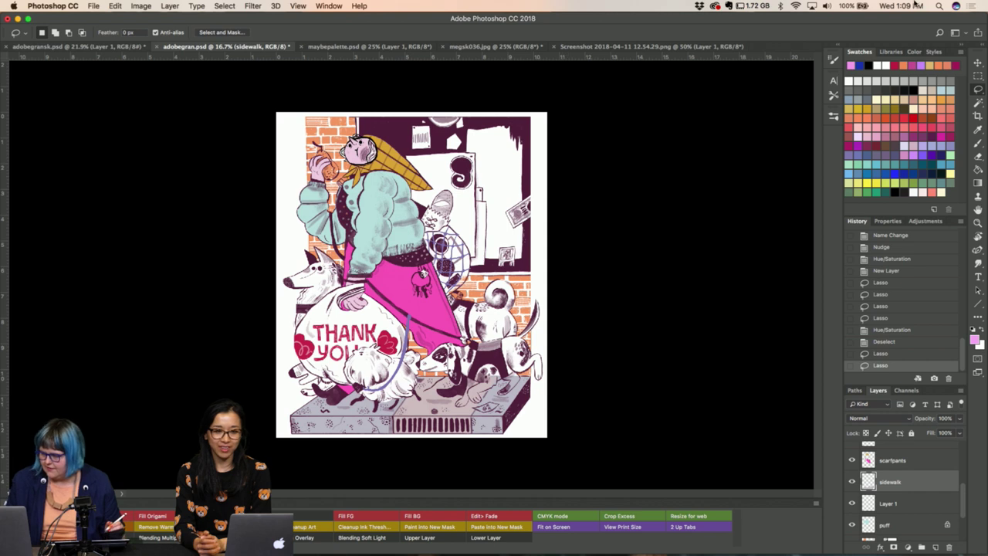
Draw a rectangular marquee selection around the sidewalk slab.
left_click(978, 75)
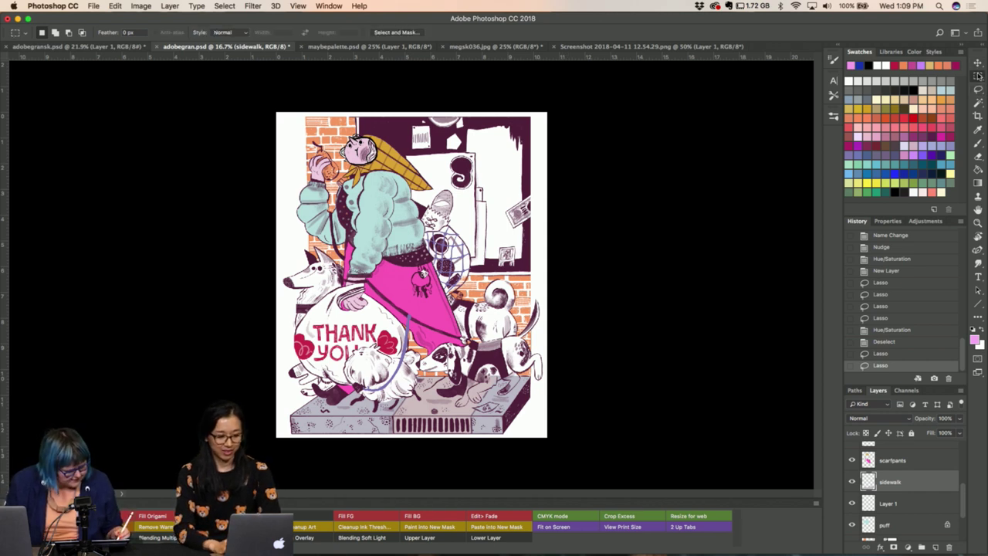
left_click_drag(285, 417, 517, 442)
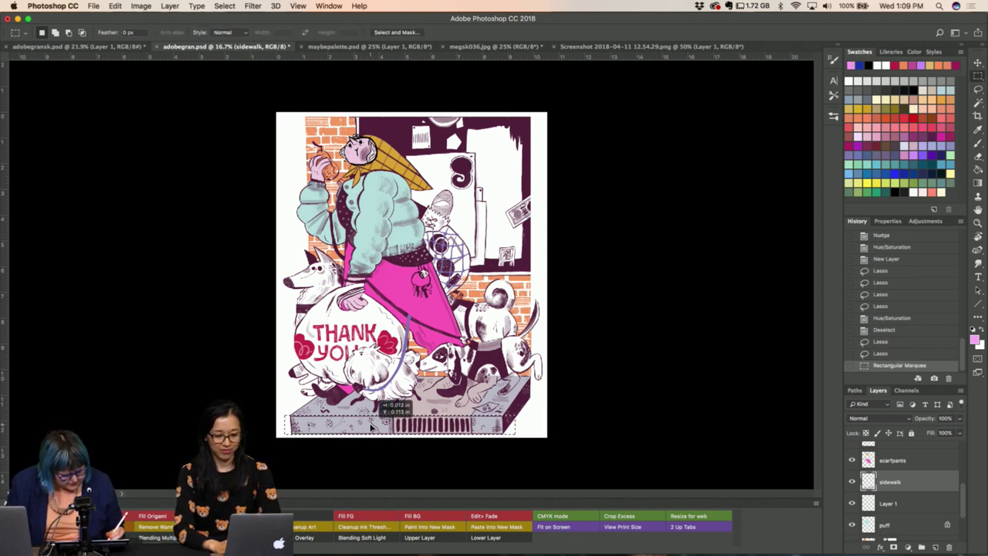
left_click_drag(371, 427, 372, 430)
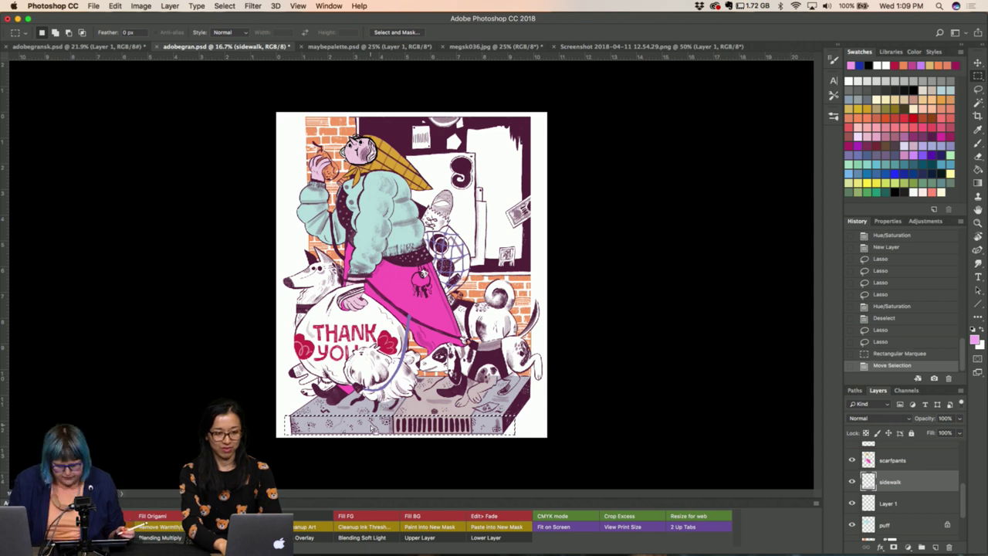
key("ctrl+u")
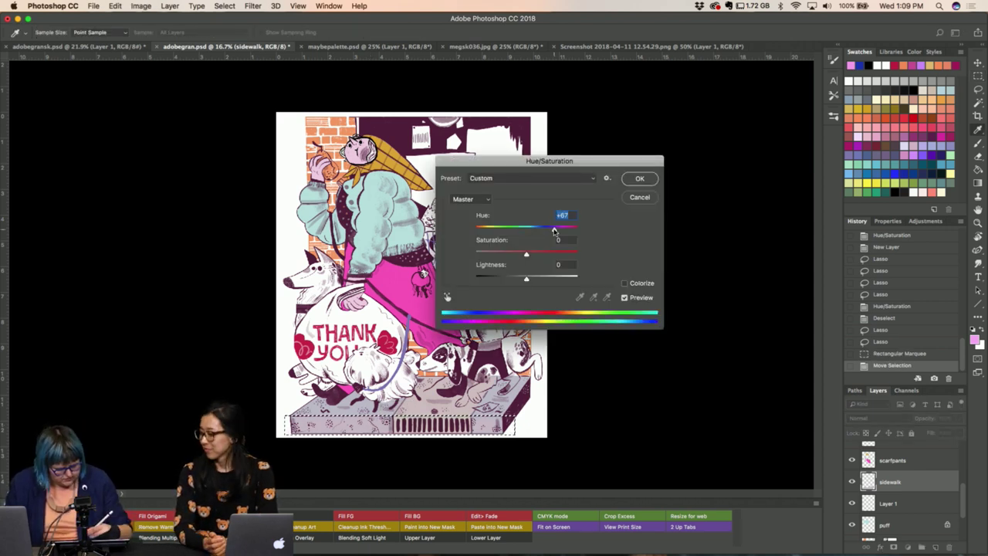
Darken the slab with Hue +77, Saturation +26 and Lightness -38, and apply it.
left_click_drag(554, 230, 568, 230)
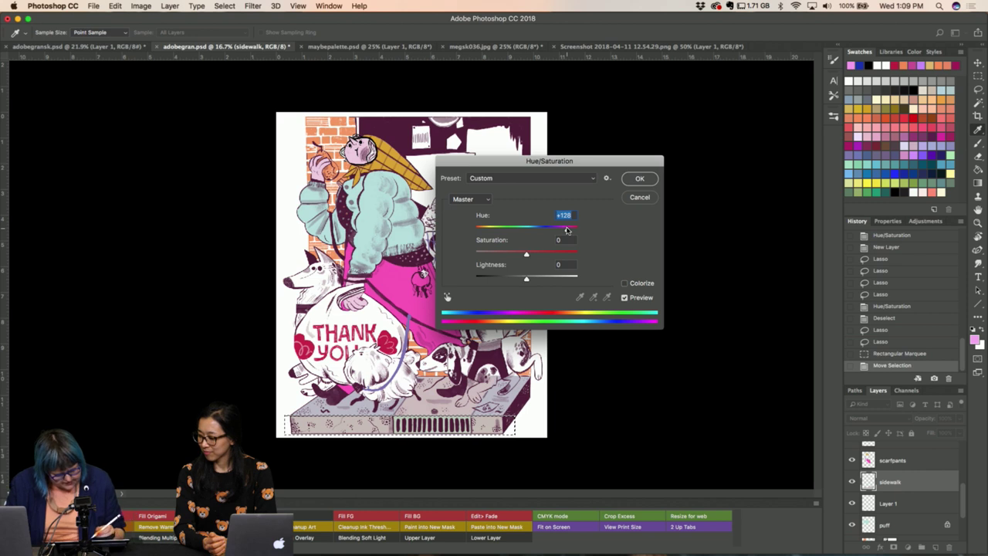
left_click(506, 279)
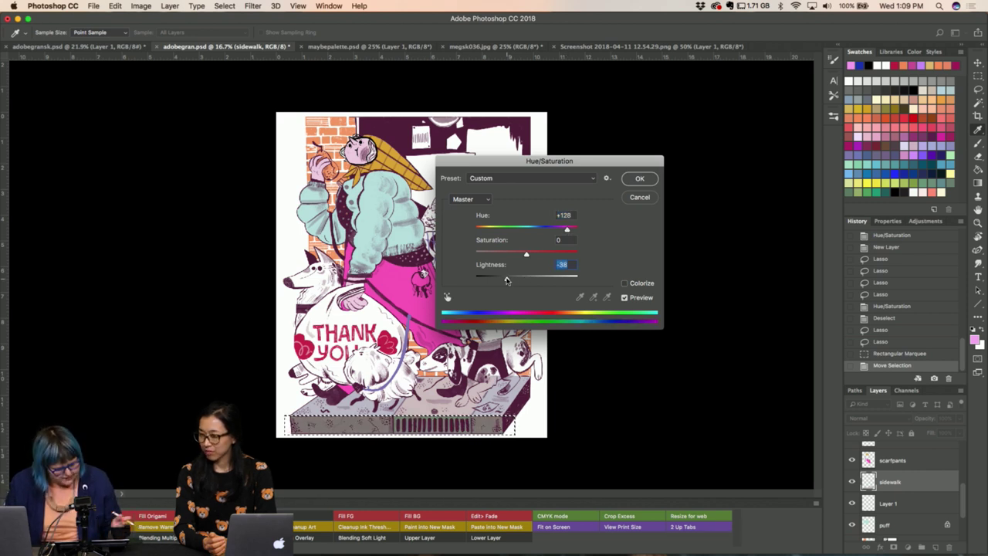
left_click(543, 228)
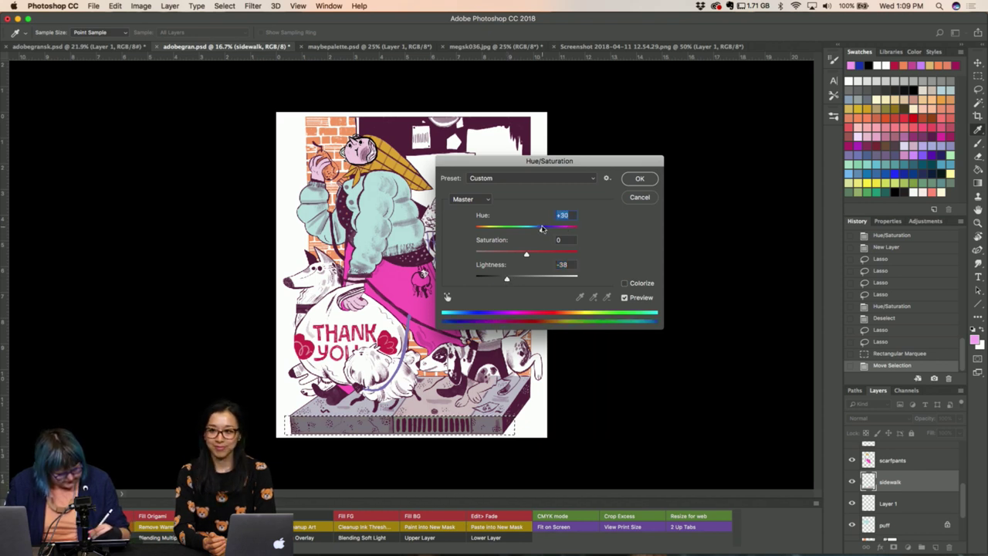
mouse_move(543, 228)
left_mouse_down()
mouse_move(532, 231)
mouse_move(547, 231)
left_mouse_up()
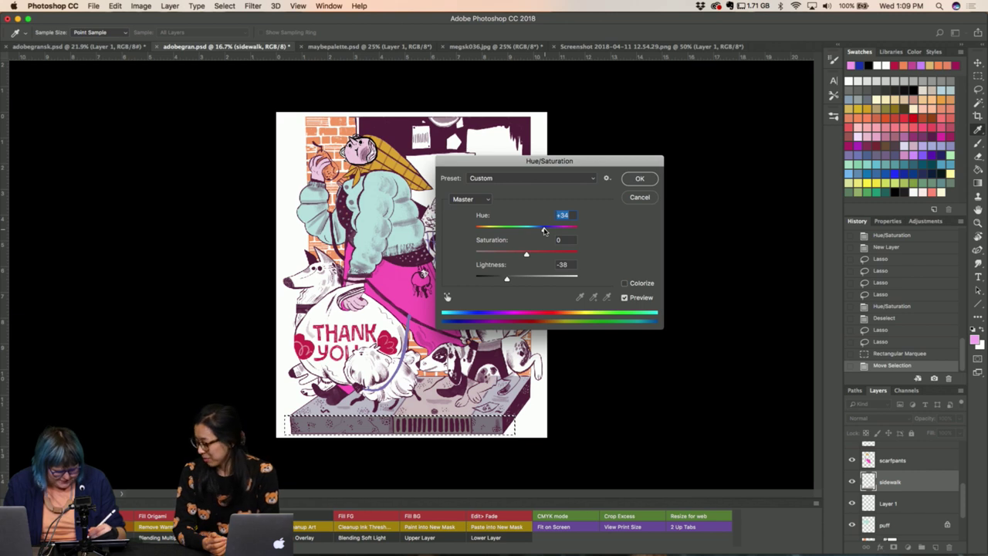
left_click_drag(545, 230, 557, 230)
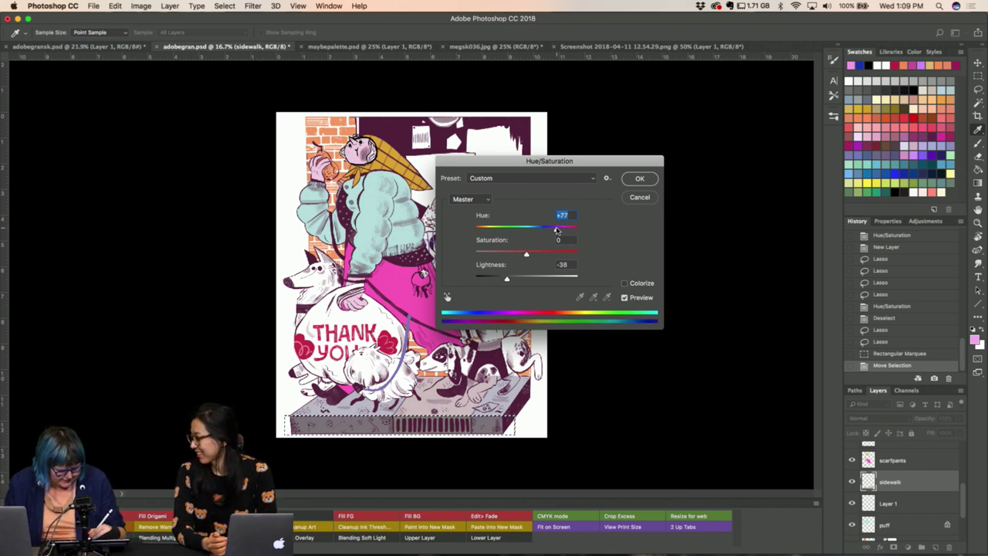
left_click_drag(527, 254, 546, 256)
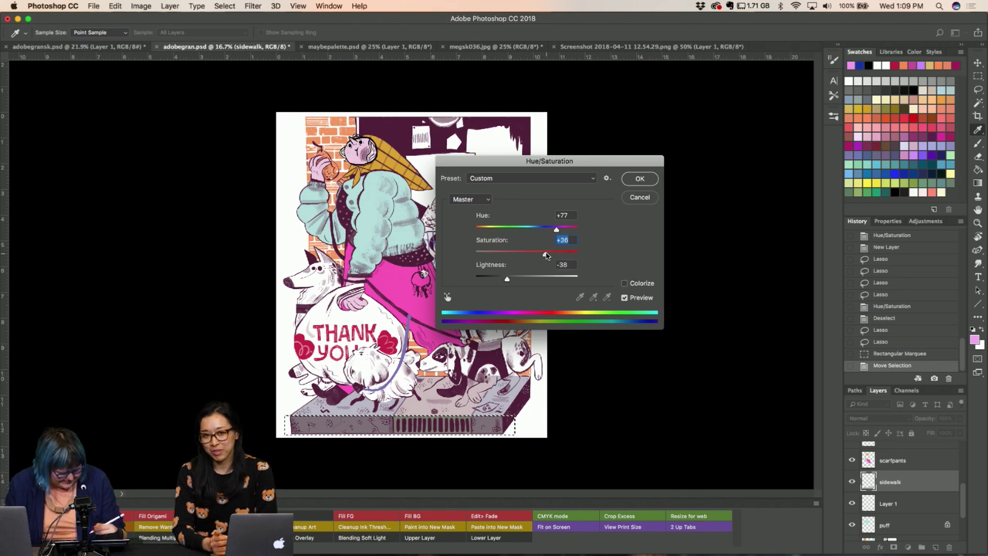
left_click(639, 178)
key("w")
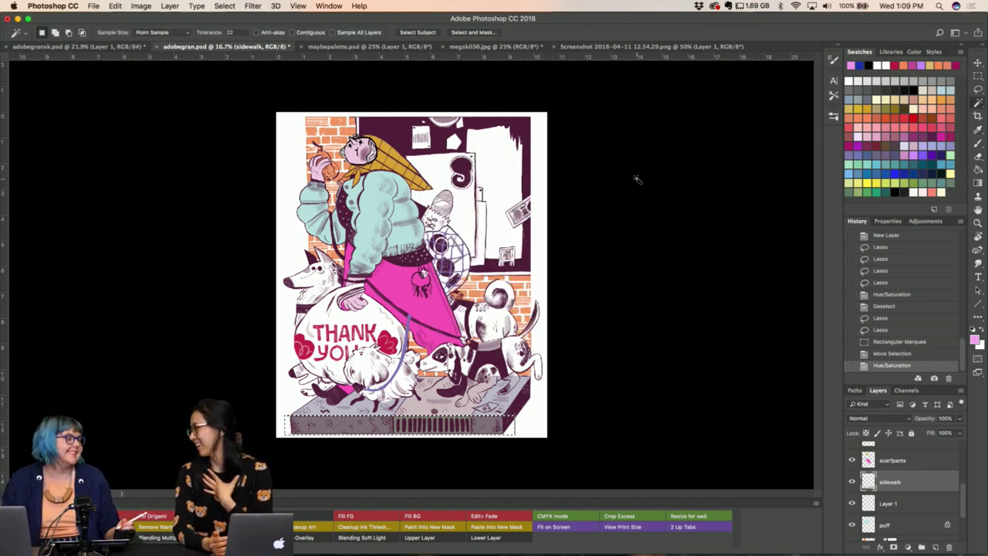
Drop the slab selection and select the sidewalk grate with the Magic Wand.
key("Down")
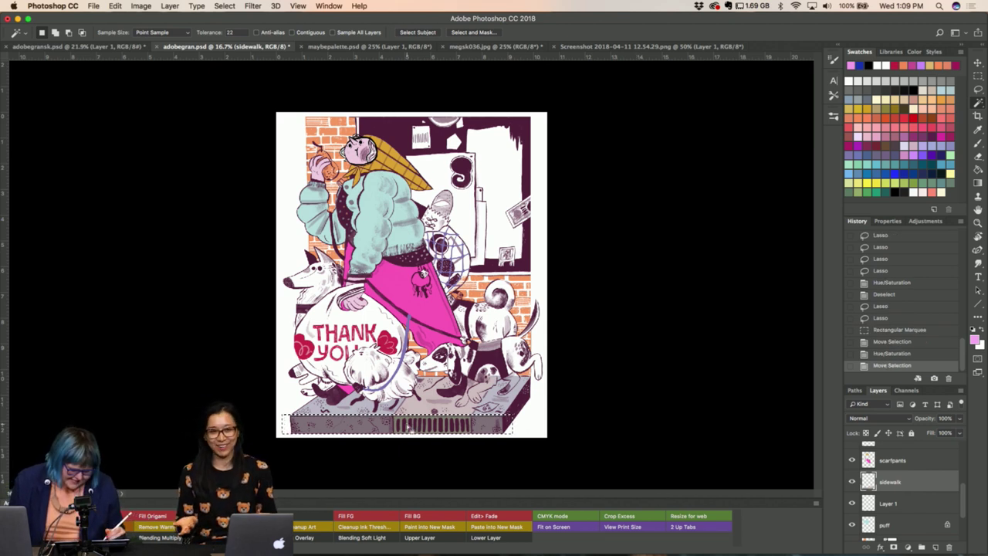
key("ctrl+d")
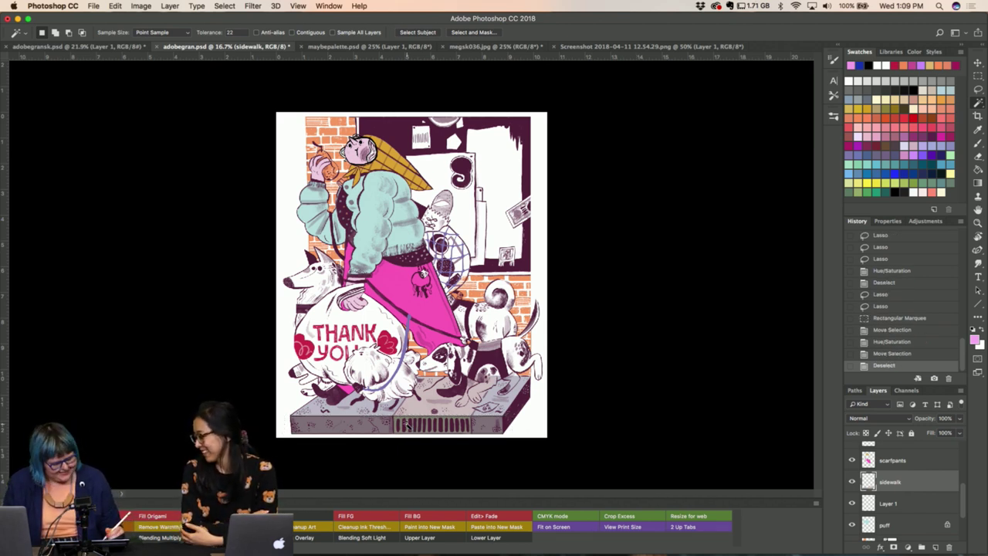
left_click(410, 424)
Lighten and hue-shift the grate to Hue -65, Lightness +42, and apply it.
key("ctrl+u")
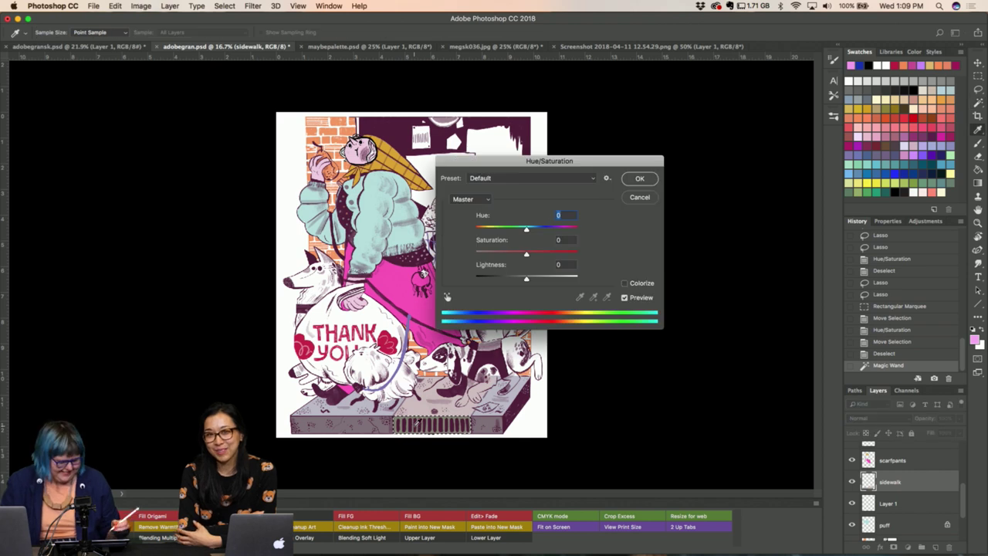
mouse_move(527, 275)
left_mouse_down()
mouse_move(564, 281)
mouse_move(554, 279)
left_mouse_up()
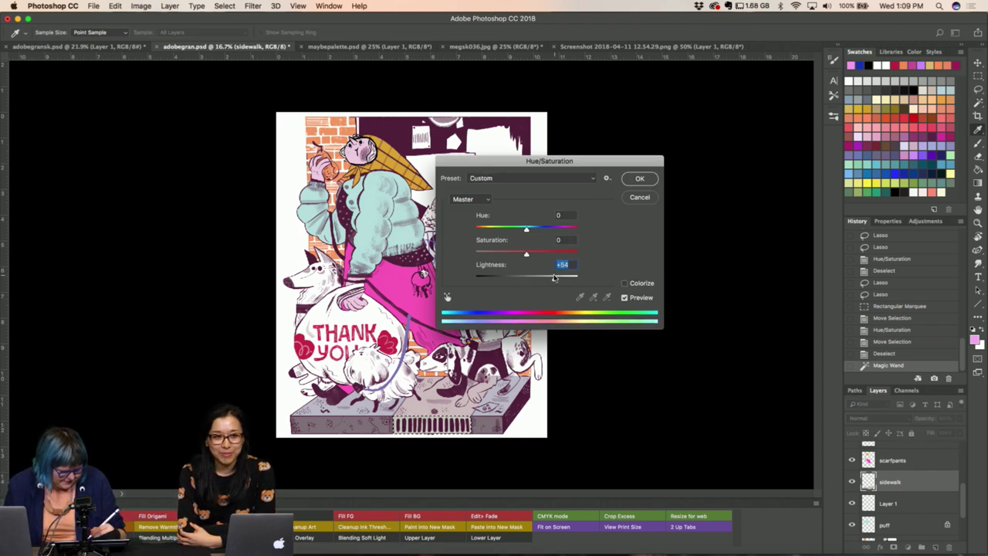
mouse_move(526, 229)
left_mouse_down()
mouse_move(545, 230)
mouse_move(515, 230)
left_mouse_up()
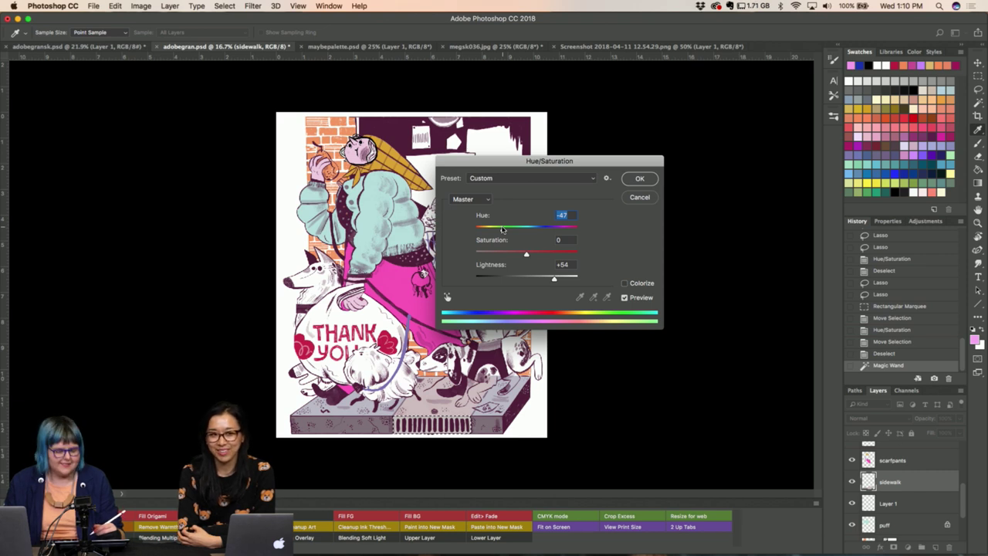
mouse_move(502, 229)
left_mouse_down()
mouse_move(558, 230)
mouse_move(498, 231)
left_mouse_up()
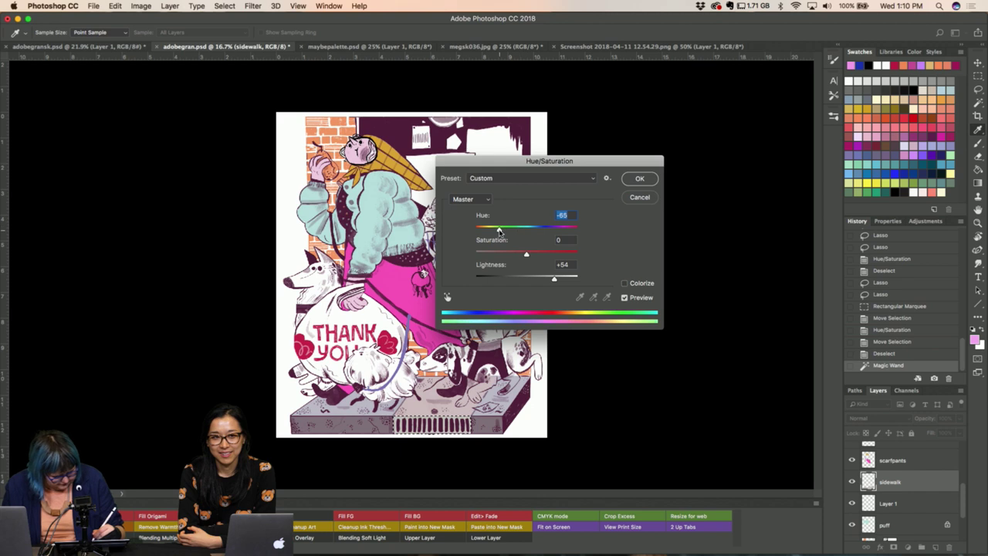
left_click_drag(554, 278, 543, 281)
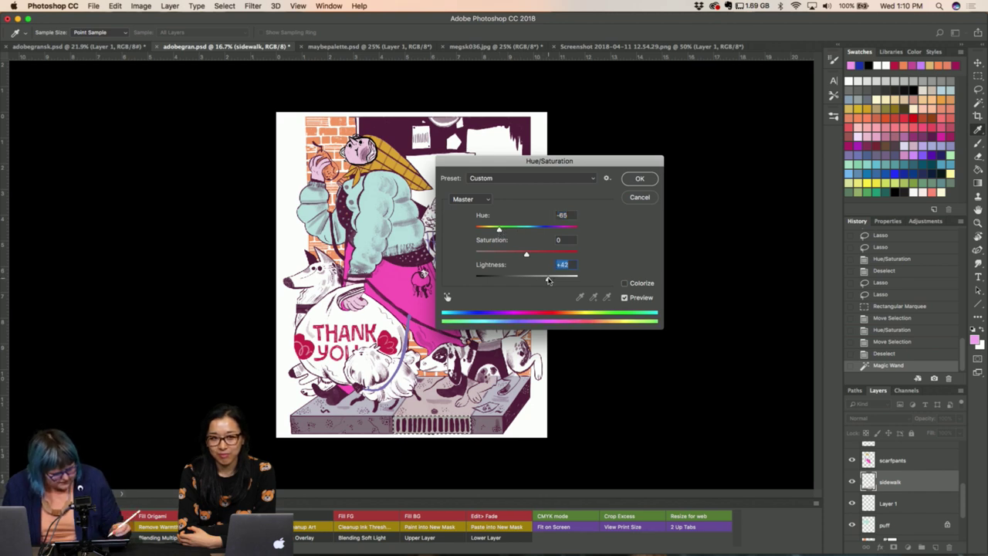
left_click(635, 179)
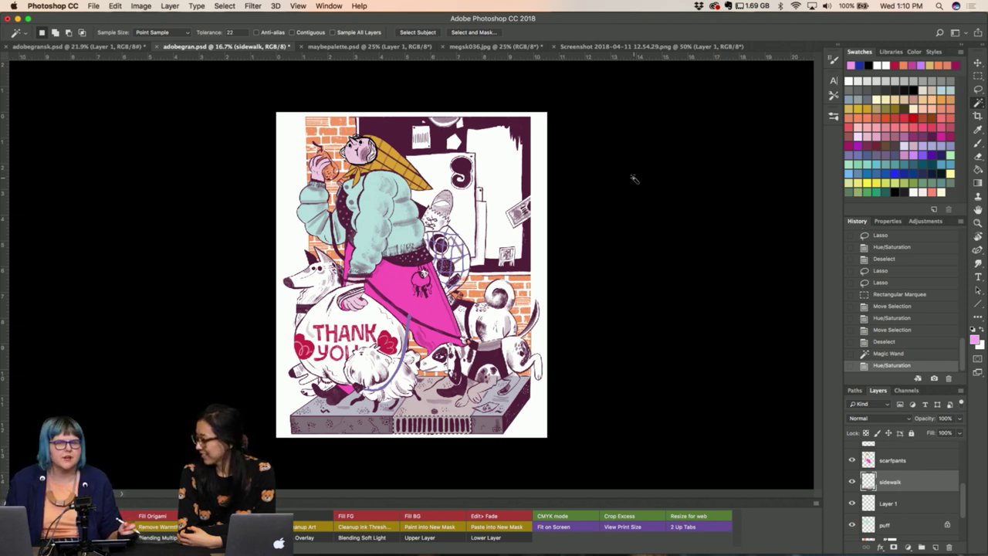
Deselect and add a new layer named 'dog' above the sidewalk layer.
key("l")
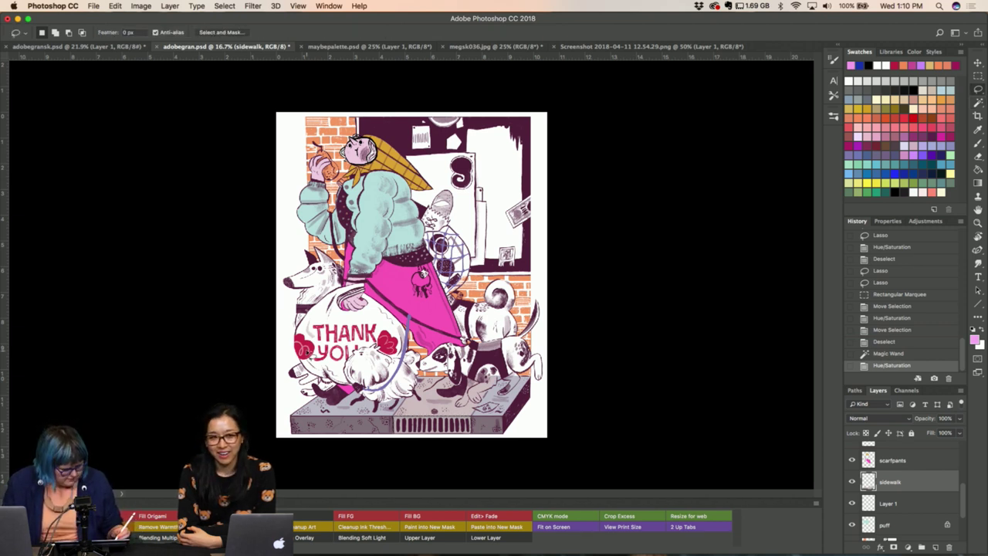
key("ctrl+d")
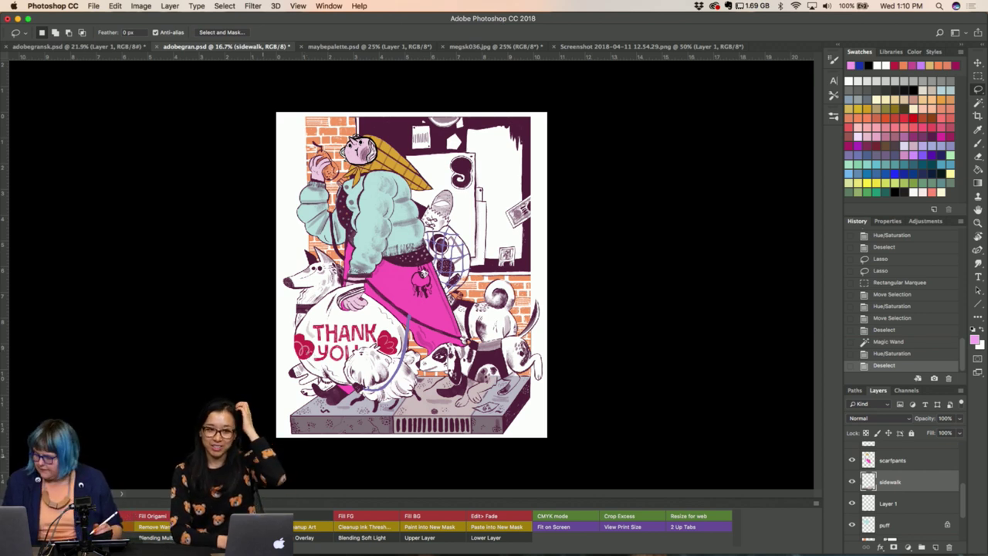
left_click(935, 546)
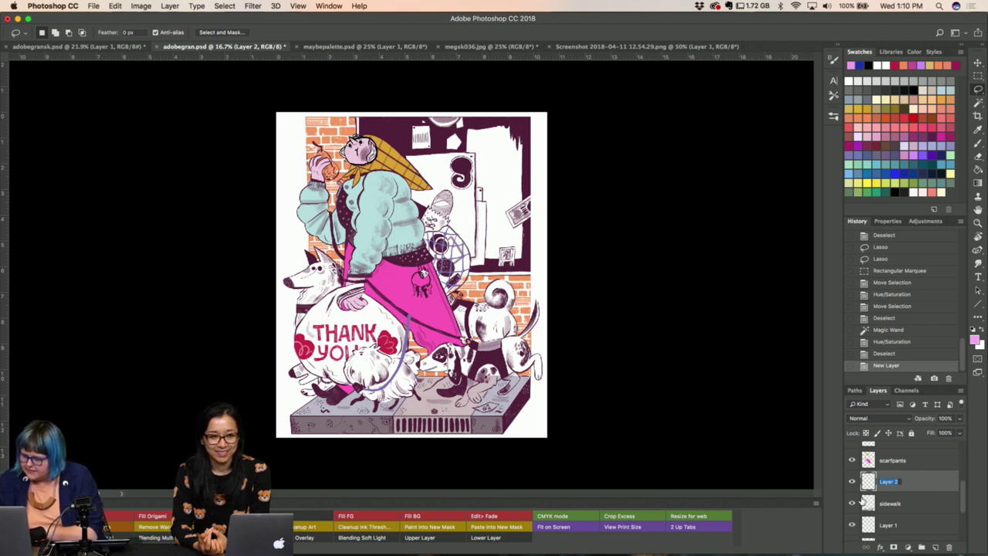
type("c")
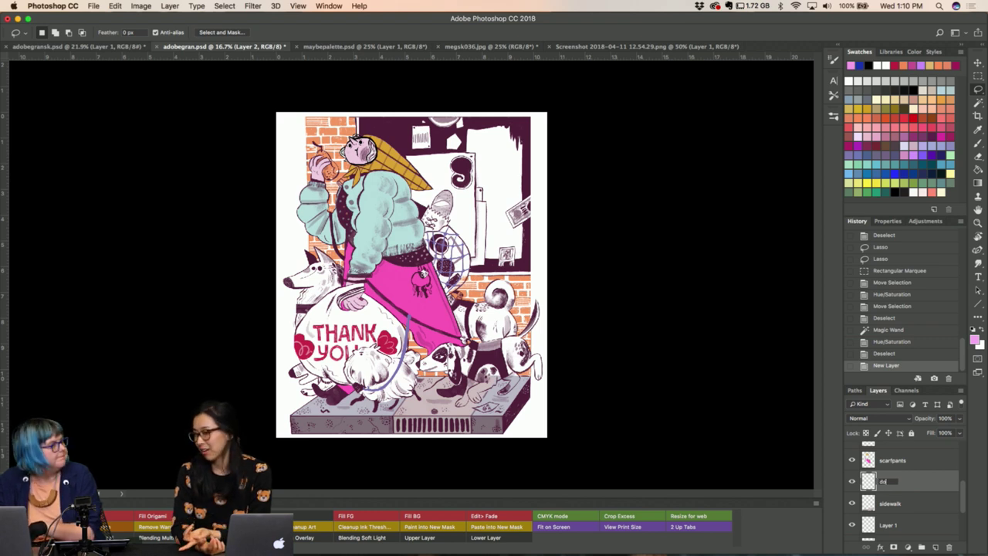
type("og")
key("Return")
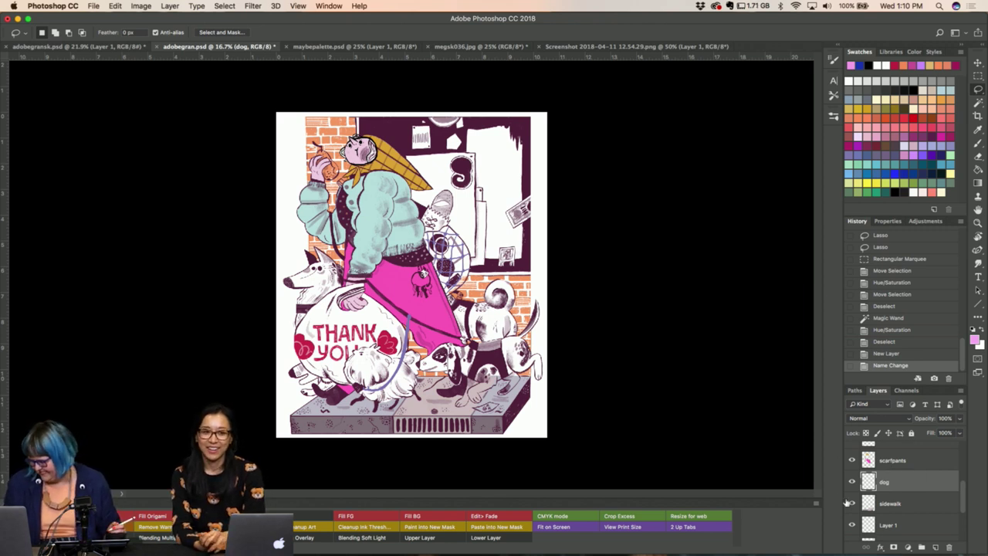
scroll(848, 503, "down", 1)
key("i")
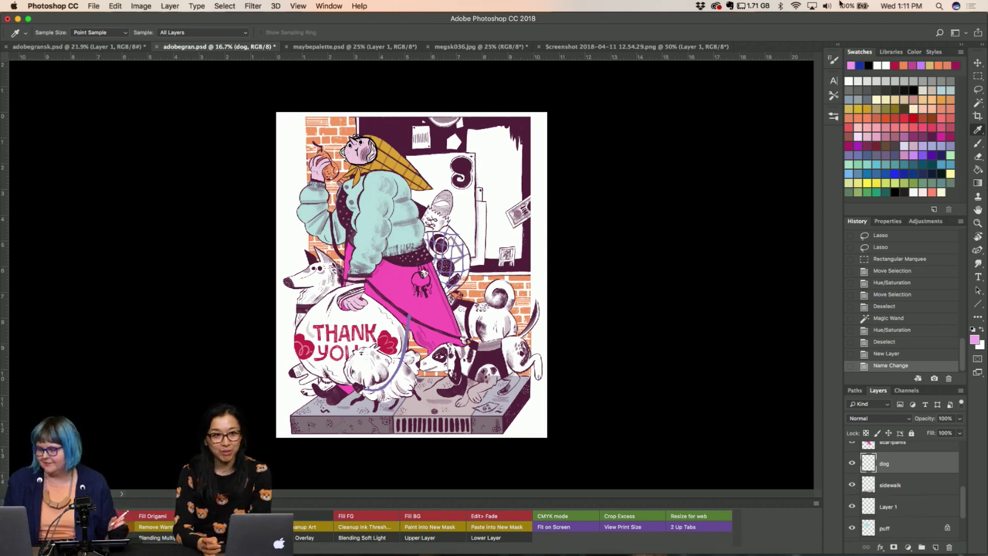
Sample orange as the foreground colour and lasso-fill the small dog's body.
left_click(904, 67)
key("b")
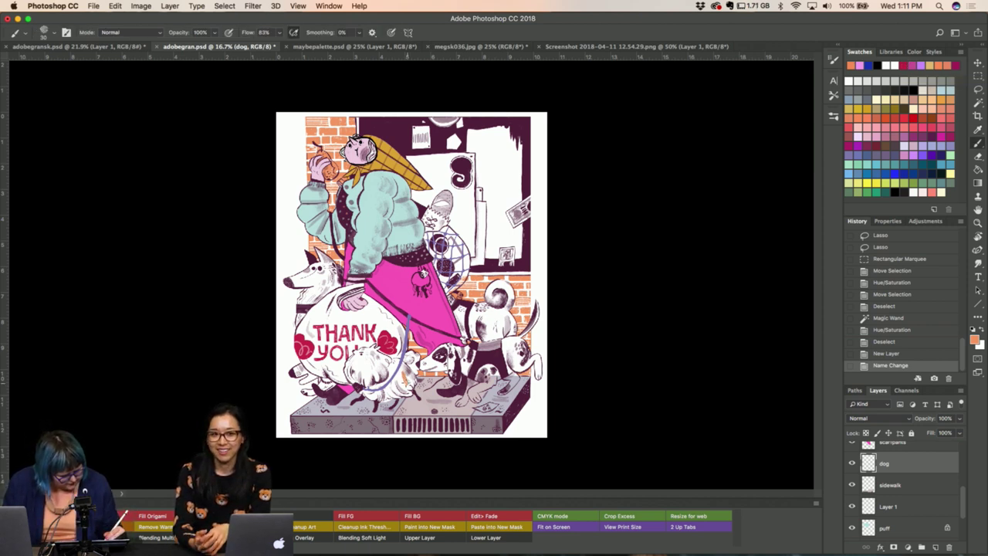
key("l")
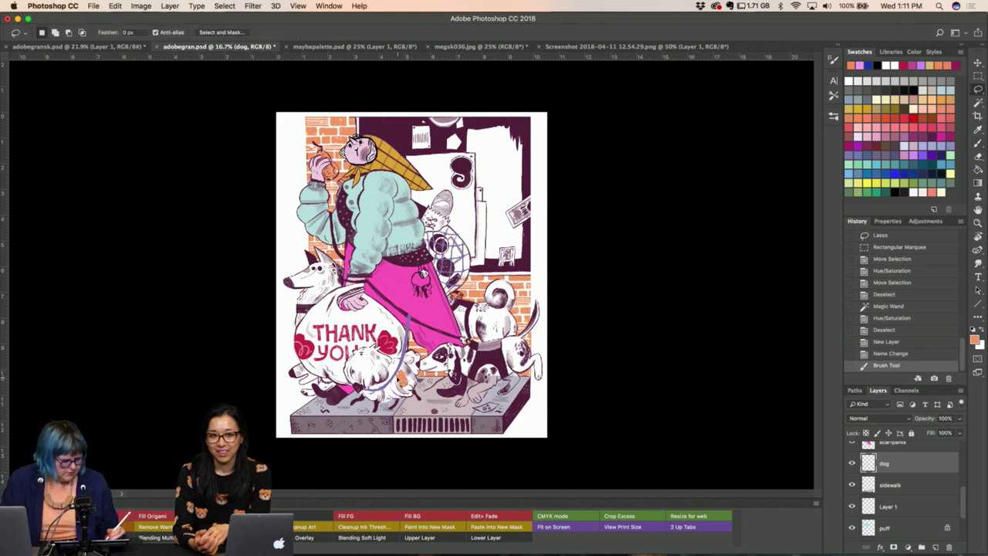
left_click_drag(357, 363, 360, 361)
key("alt+BackSpace")
key("ctrl+d")
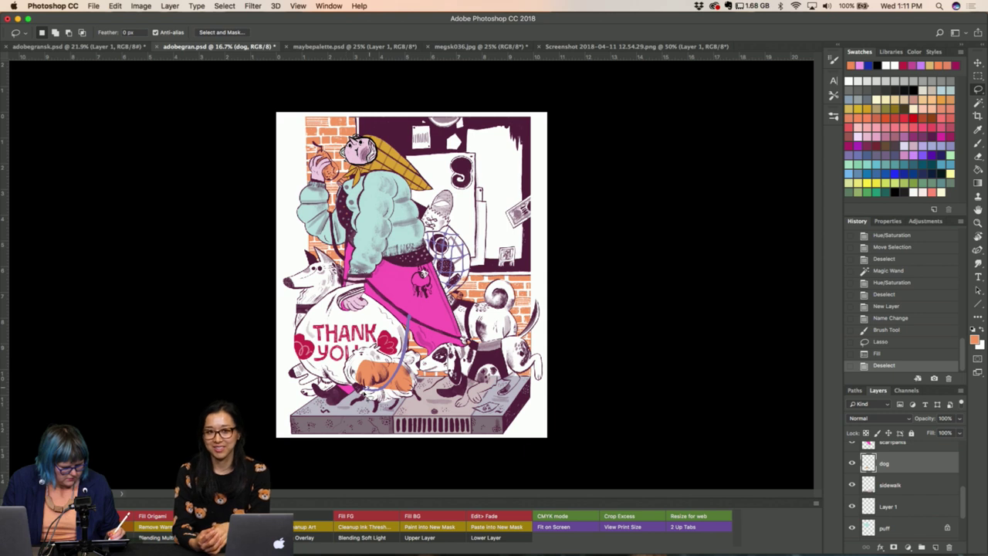
key("alt+BackSpace")
key("ctrl+d")
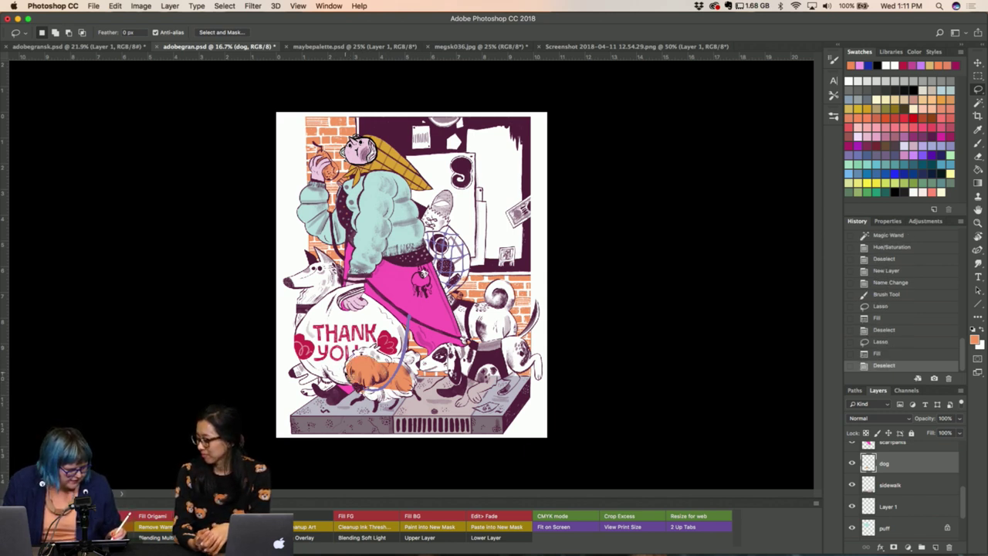
Lasso and fill further patches of the dog with orange and darker orange.
left_click_drag(349, 380, 352, 372)
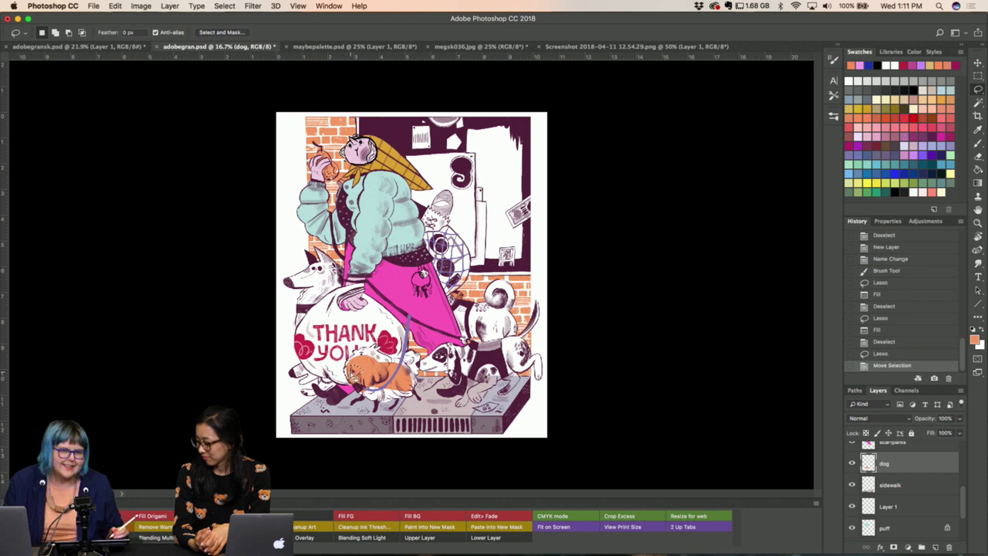
key("alt+BackSpace")
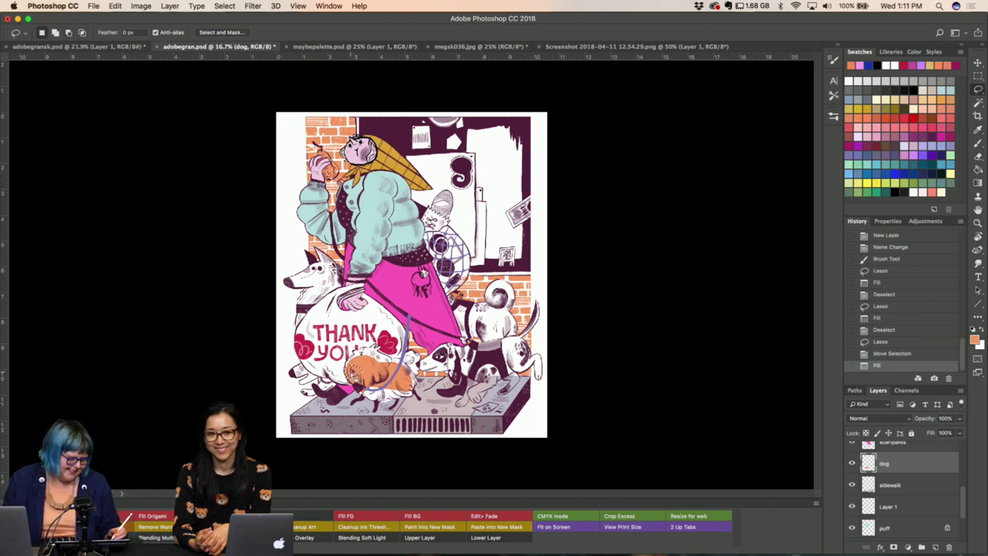
key("ctrl+d")
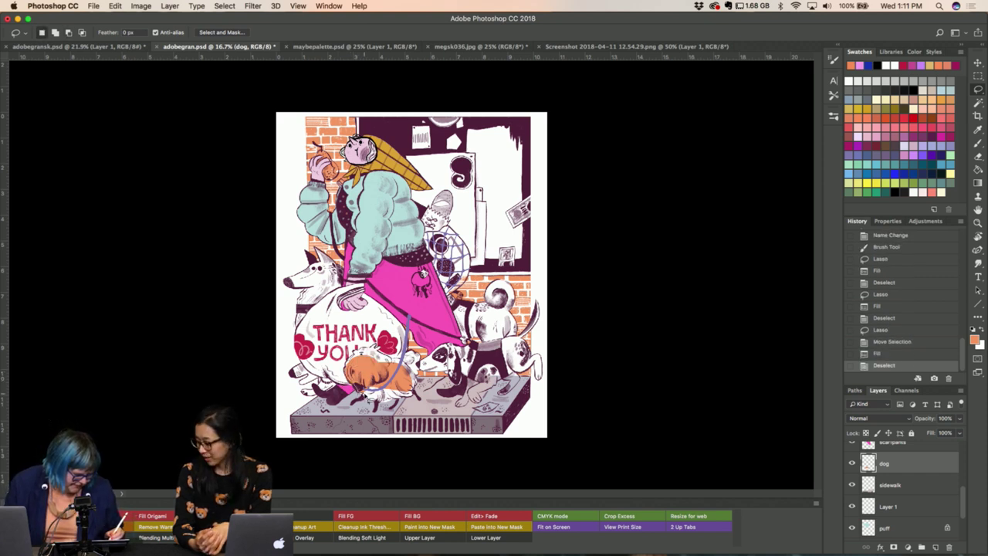
left_click_drag(390, 393, 386, 395)
key("alt+BackSpace")
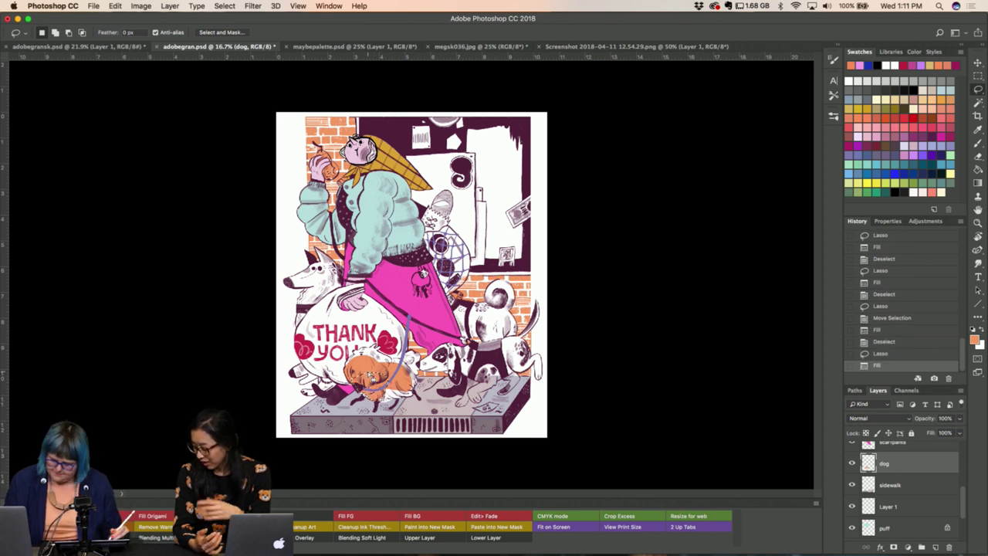
key("ctrl+d")
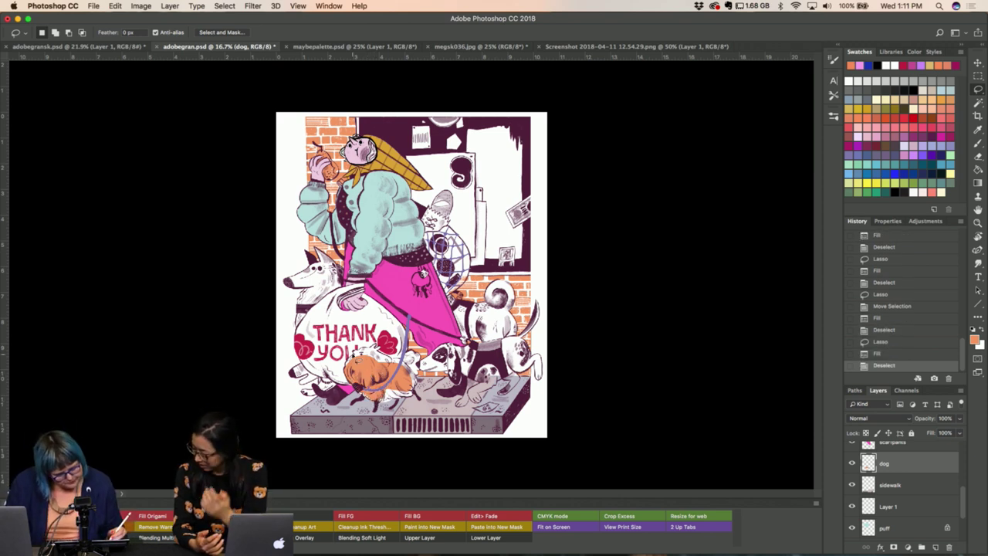
left_click_drag(356, 356, 397, 364)
key("alt+BackSpace")
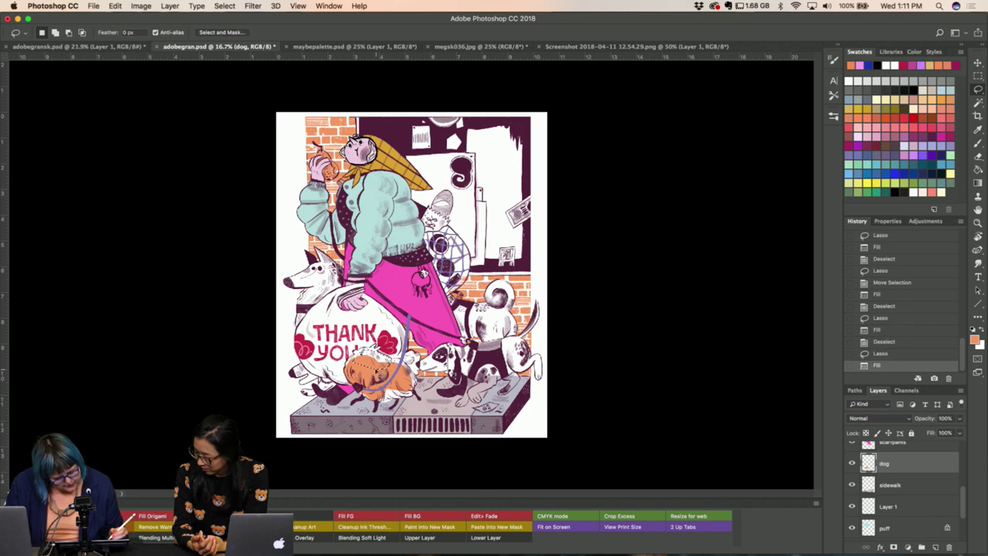
key("ctrl+d")
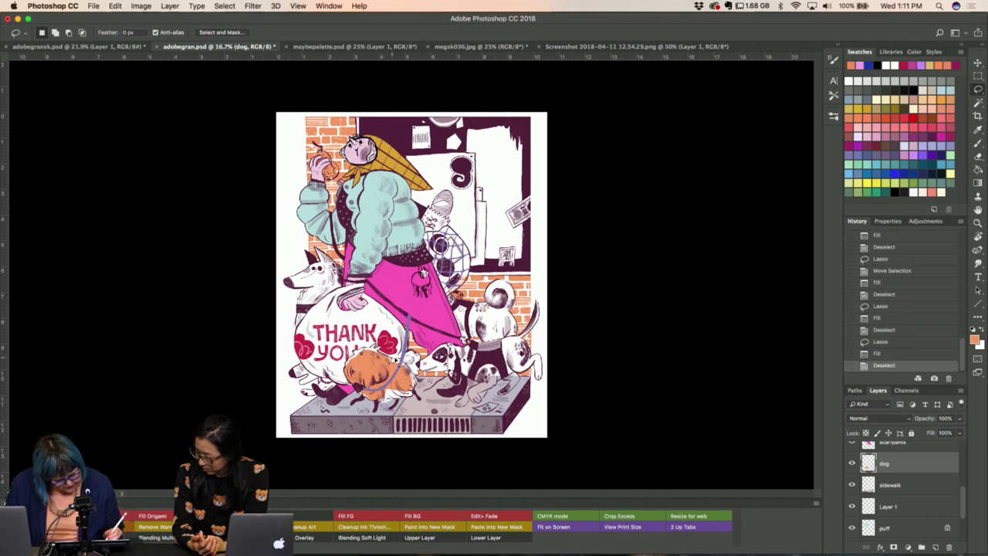
key("alt+BackSpace")
left_click_drag(398, 360, 378, 371)
key("ctrl+d")
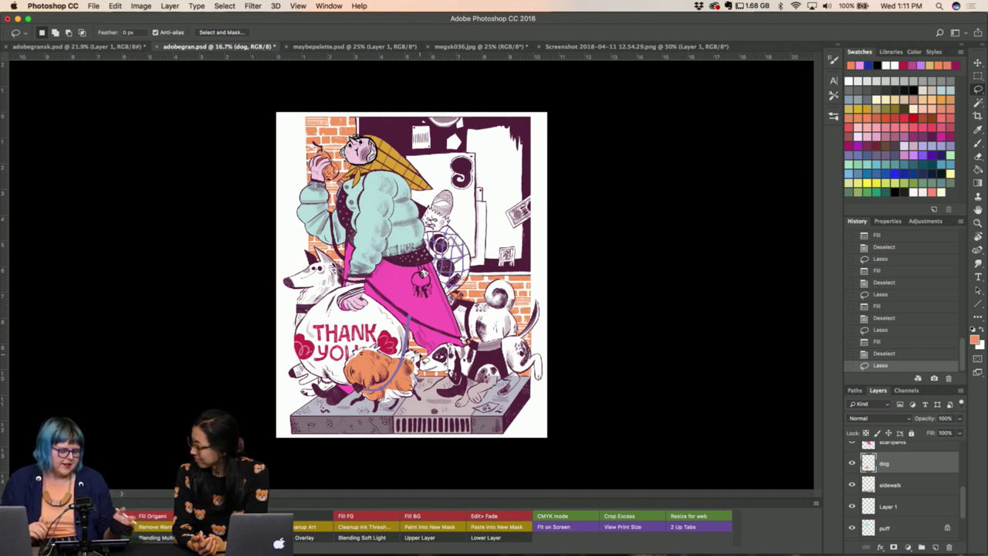
Fill the remaining dog areas near the leash with orange, leaving nothing selected.
key("ctrl+d")
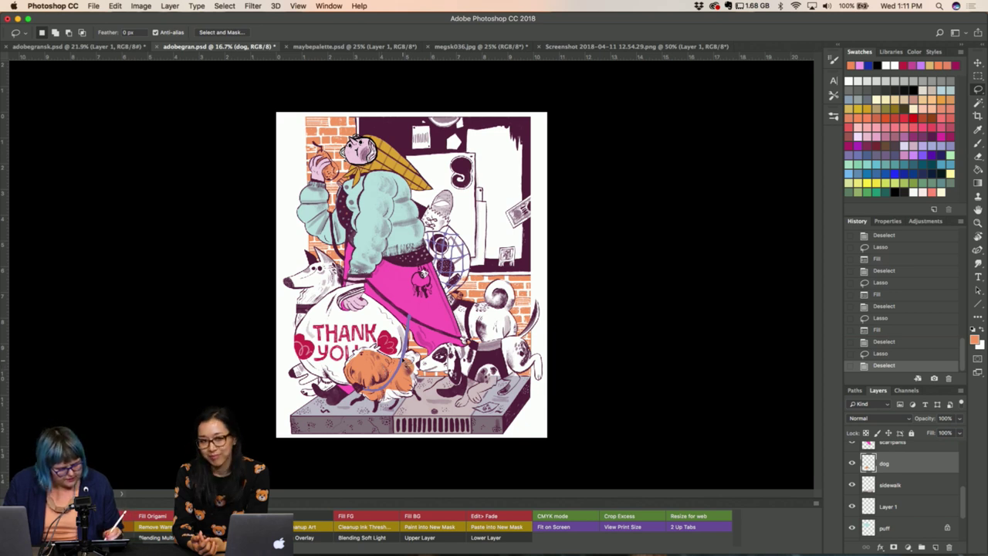
left_click_drag(386, 359, 423, 376)
key("ctrl+d")
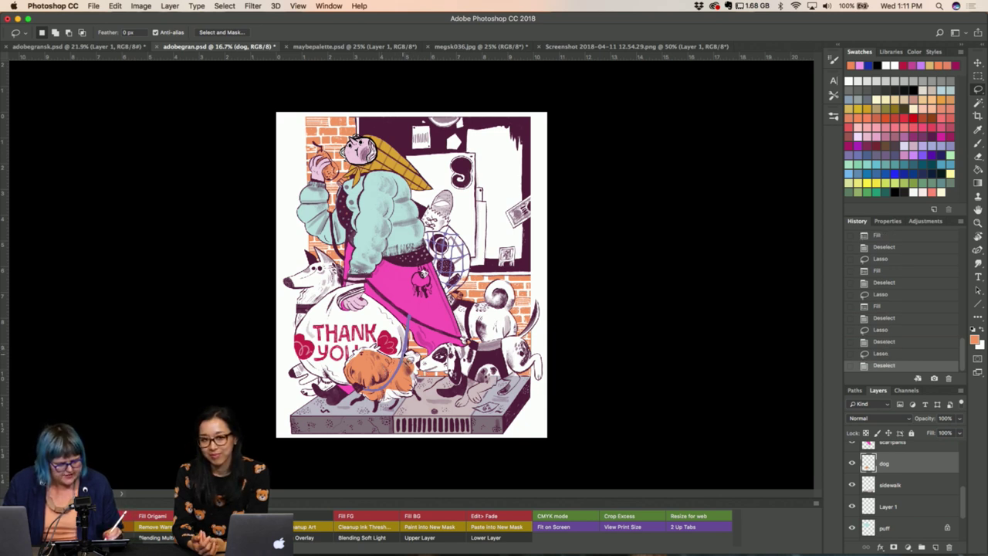
left_click_drag(400, 374, 409, 390)
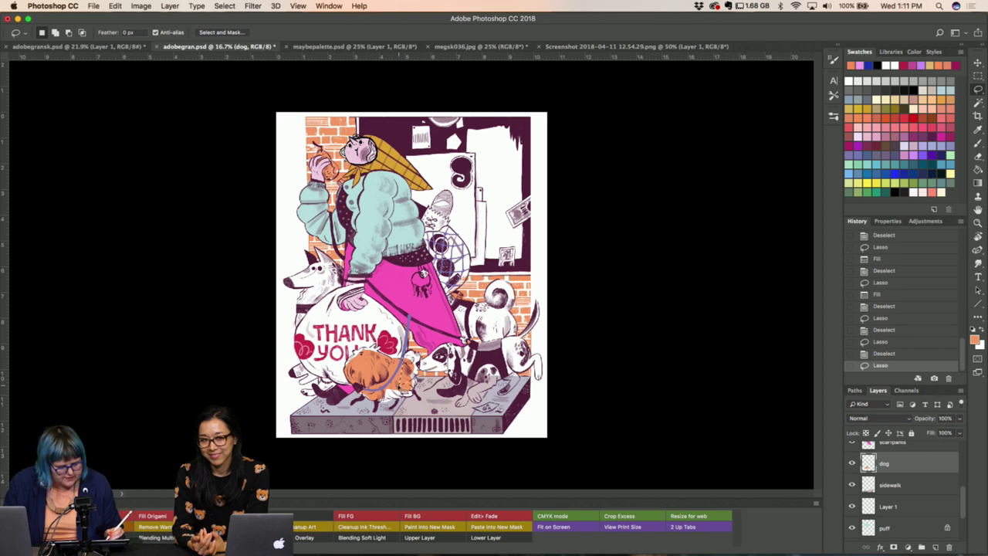
key("alt+BackSpace")
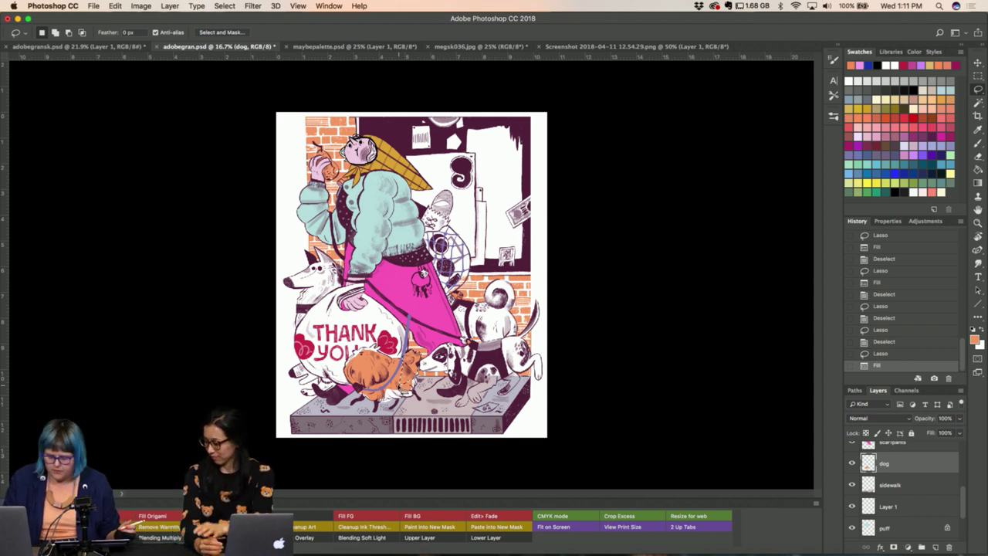
key("ctrl+d")
mouse_move(353, 385)
left_mouse_down()
mouse_move(392, 406)
mouse_move(363, 387)
mouse_move(405, 380)
left_mouse_up()
key("alt+BackSpace")
key("ctrl+d")
key("alt+BackSpace")
key("alt+BackSpace")
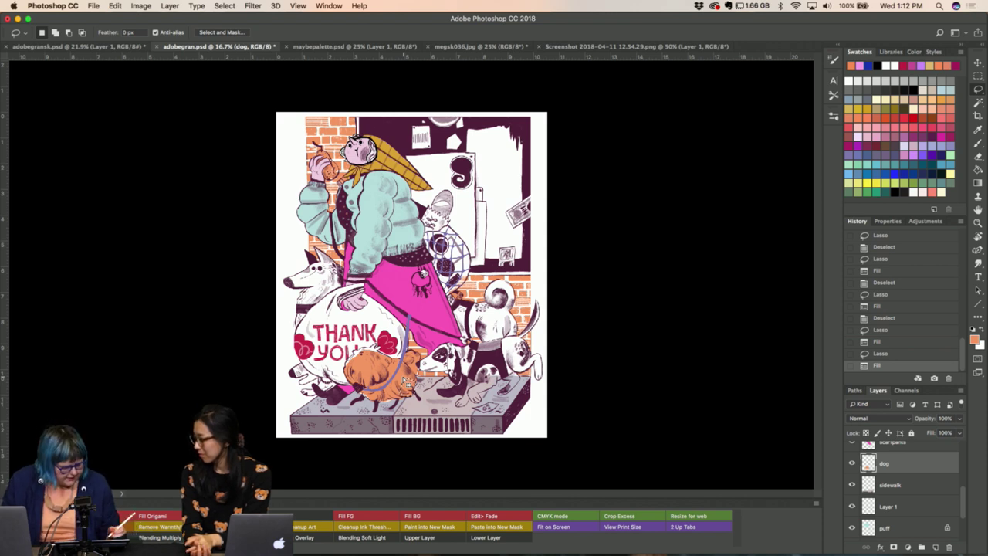
key("ctrl+d")
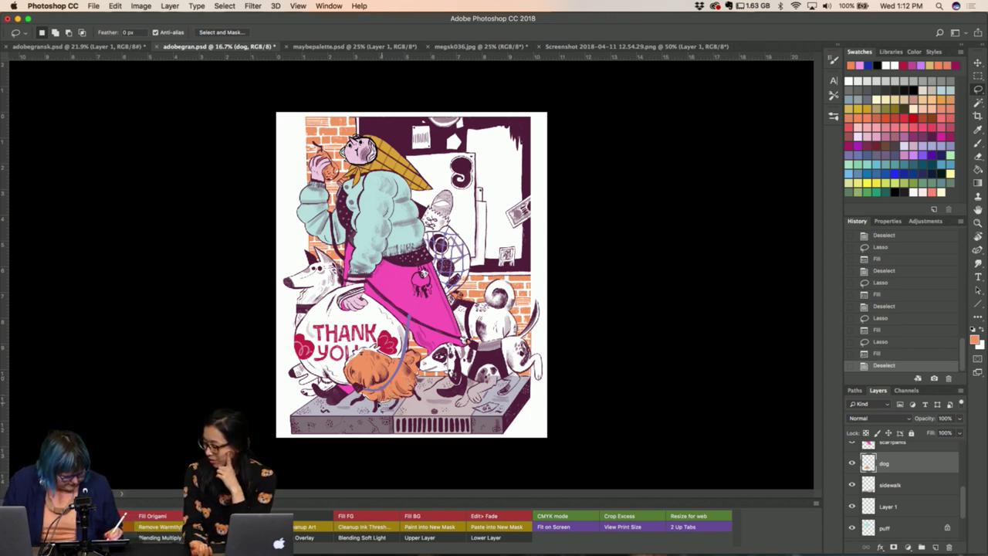
Lasso and fill the gaps along the orange dog's lower edge and body with orange.
key("alt+BackSpace")
left_click_drag(351, 390, 379, 402)
key("ctrl+d")
key("alt+BackSpace")
key("ctrl+d")
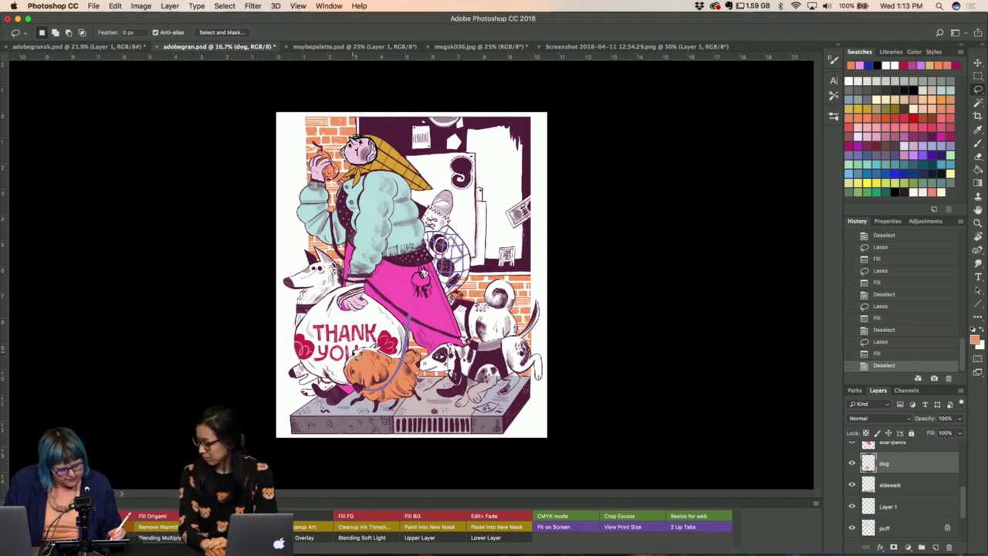
left_click_drag(358, 356, 384, 370)
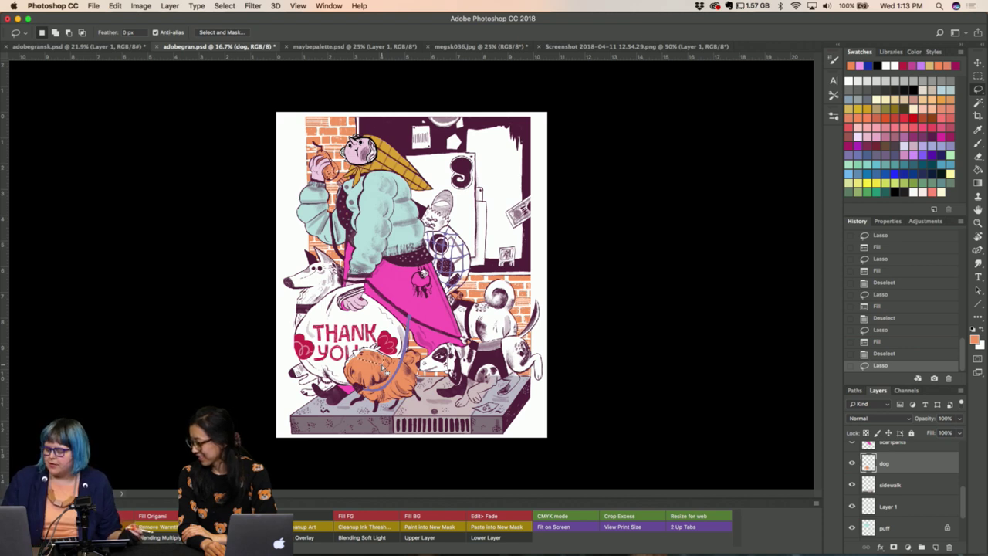
key("alt+BackSpace")
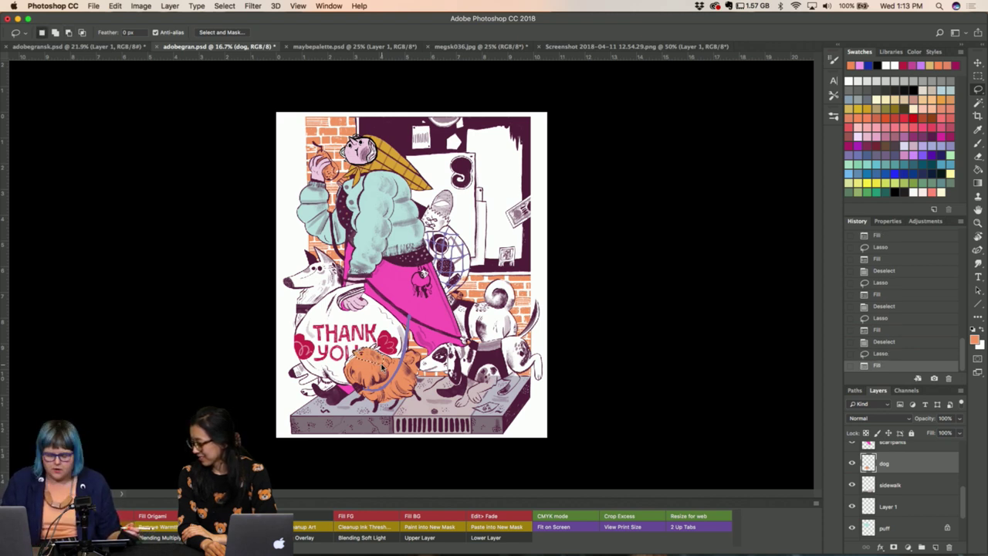
key("ctrl+d")
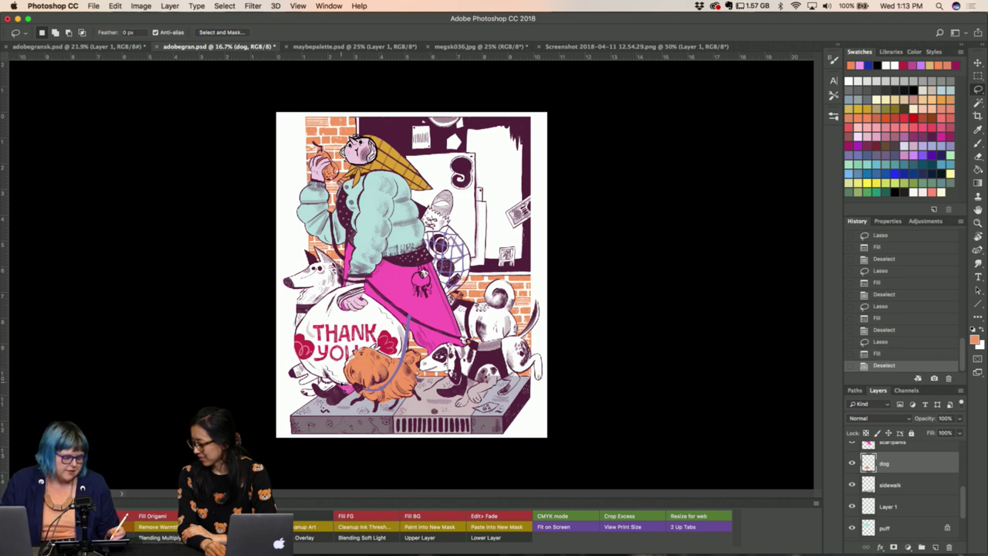
Patch two more small spots on the dog with orange, nudging one down and refilling.
mouse_move(363, 340)
left_mouse_down()
mouse_move(394, 344)
mouse_move(353, 369)
left_mouse_up()
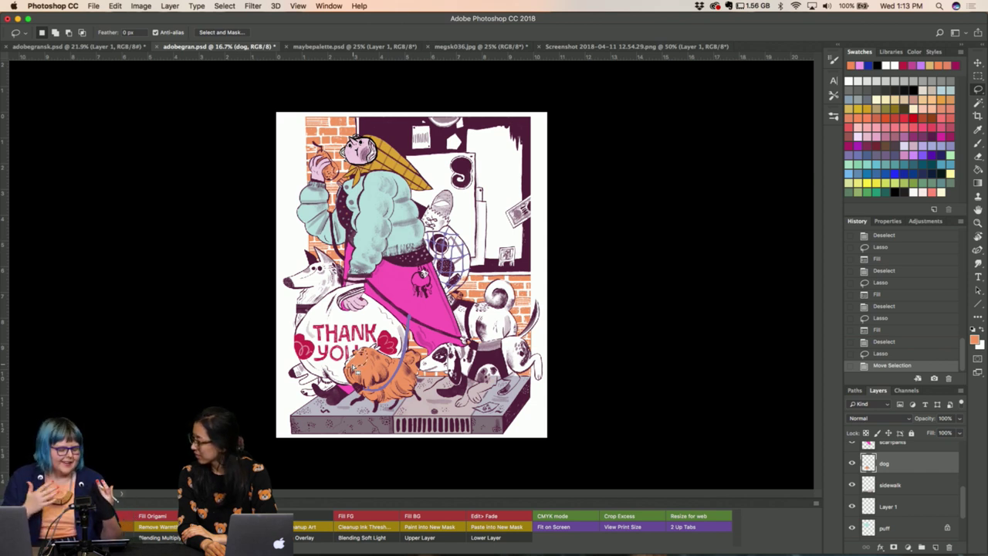
key("alt+BackSpace")
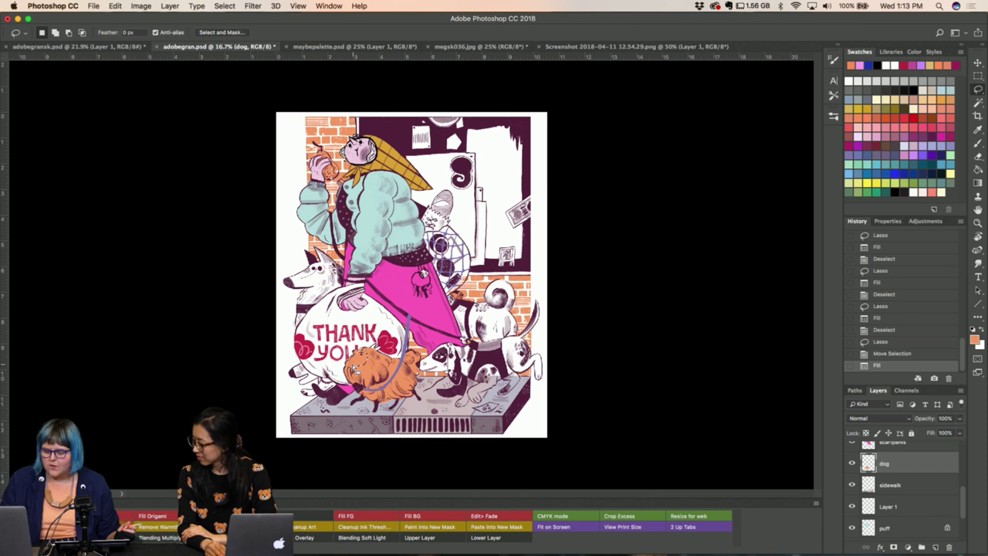
key("ctrl+d")
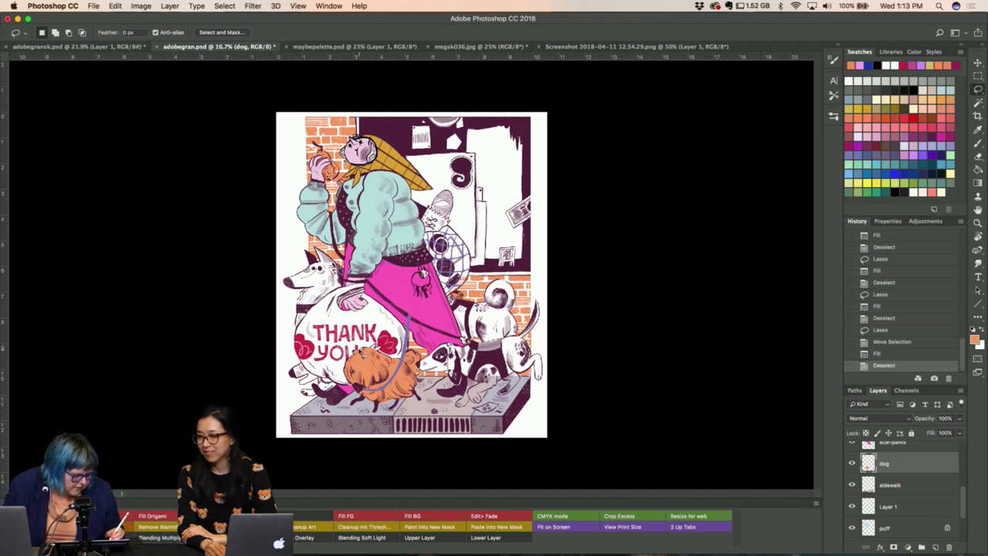
left_click_drag(349, 338, 349, 340)
key("alt+BackSpace")
key("Down")
key("alt+BackSpace")
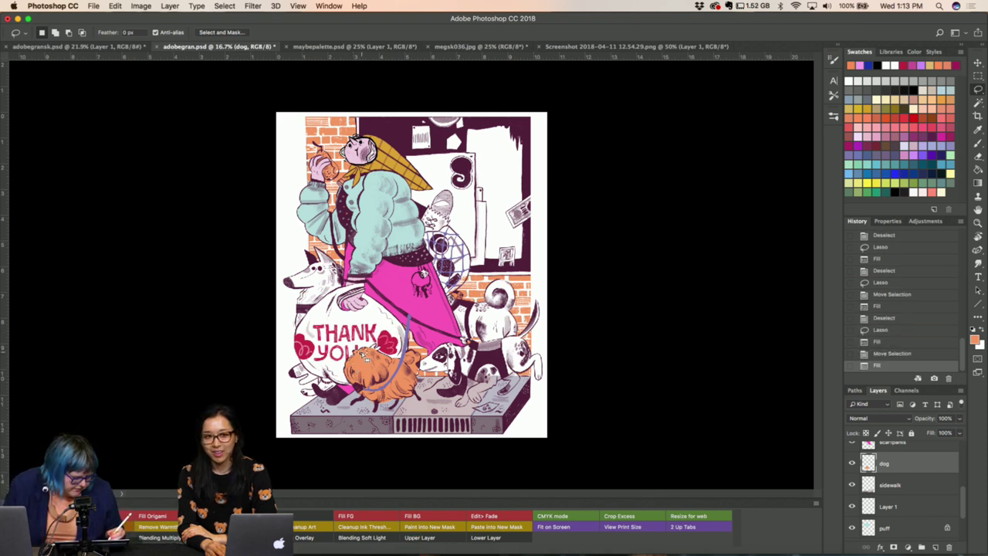
key("ctrl+d")
Zoom in and brush small orange strokes along the orange dog's lower fur edges.
key("b")
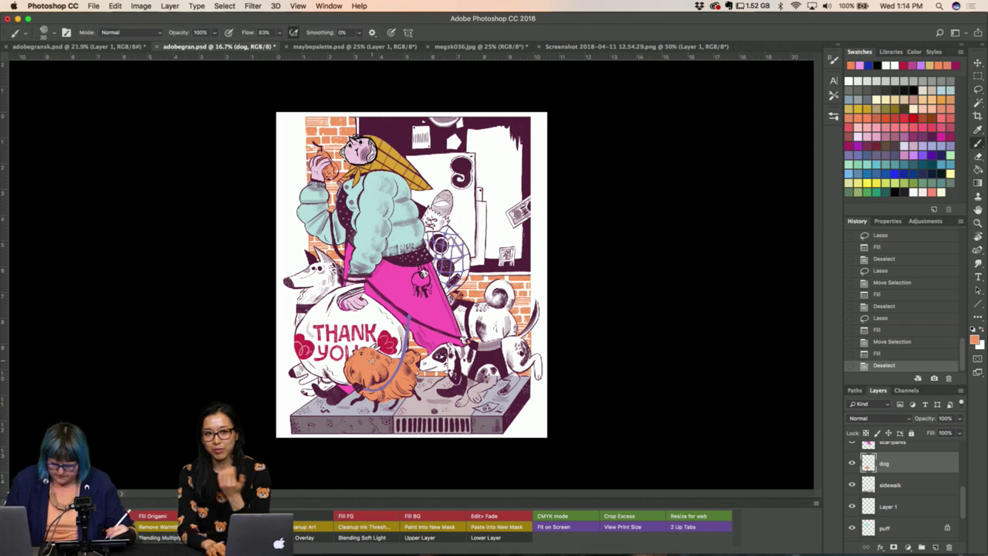
key("ctrl+equal")
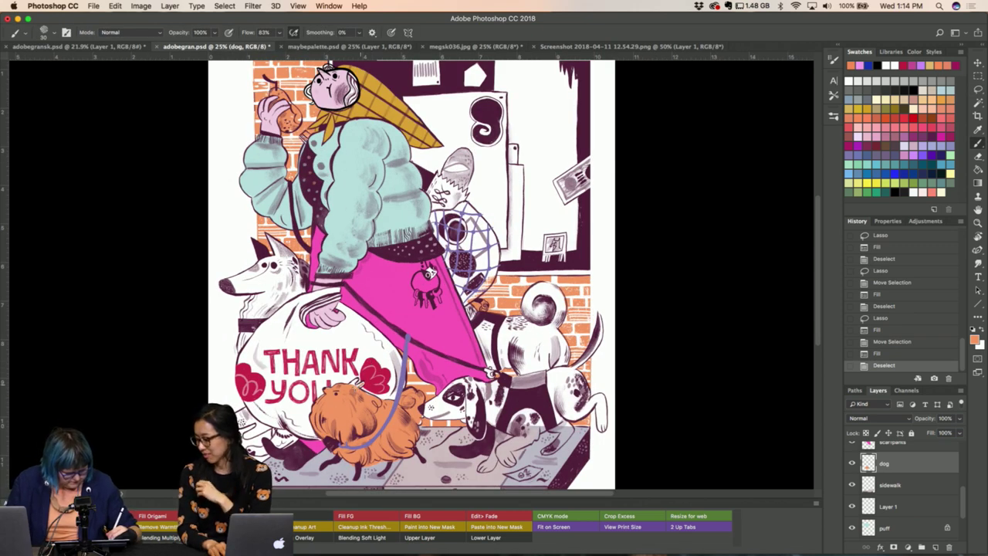
left_click(359, 386)
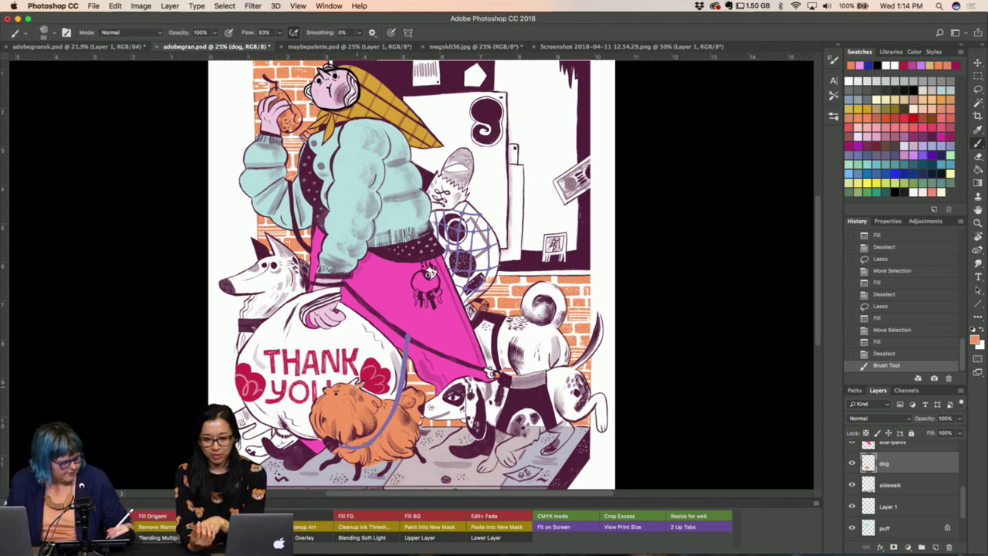
left_click_drag(355, 388, 374, 399)
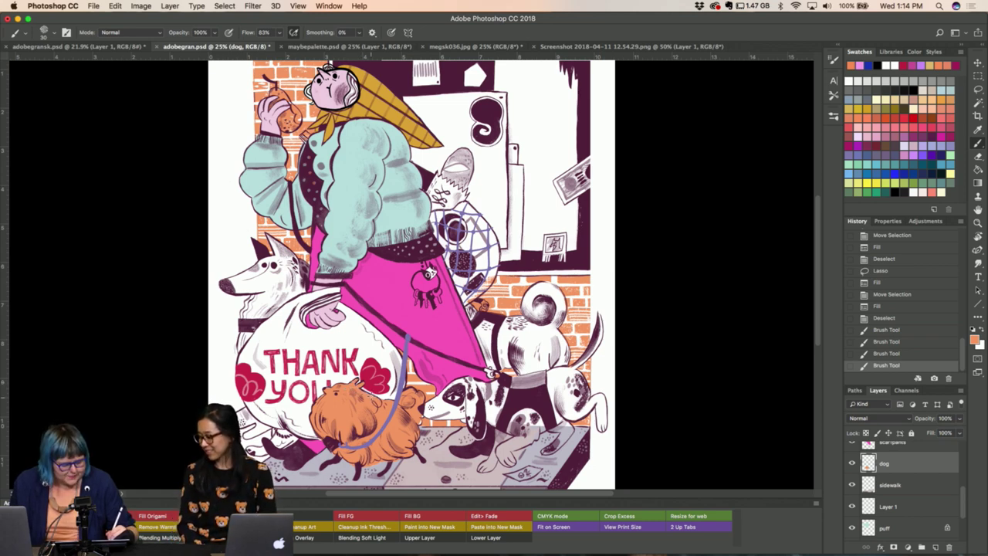
left_click_drag(372, 397, 358, 391)
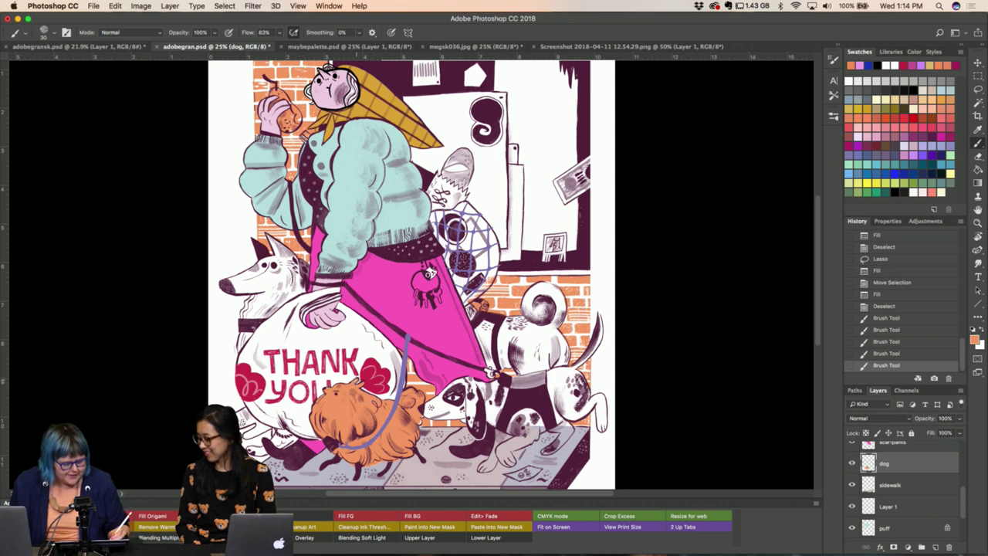
left_click_drag(353, 377, 358, 383)
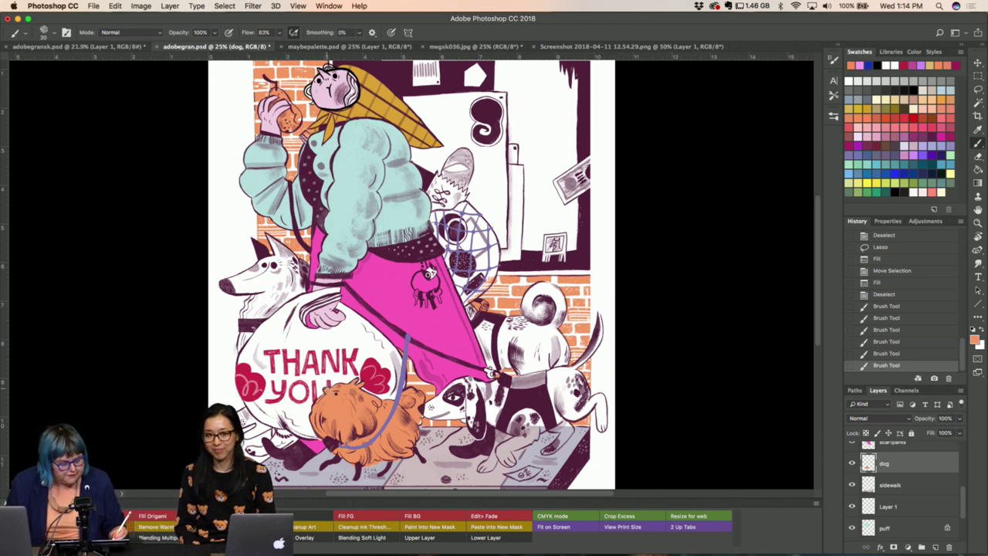
Add three more brush strokes to the orange dog's fur.
left_click(429, 272)
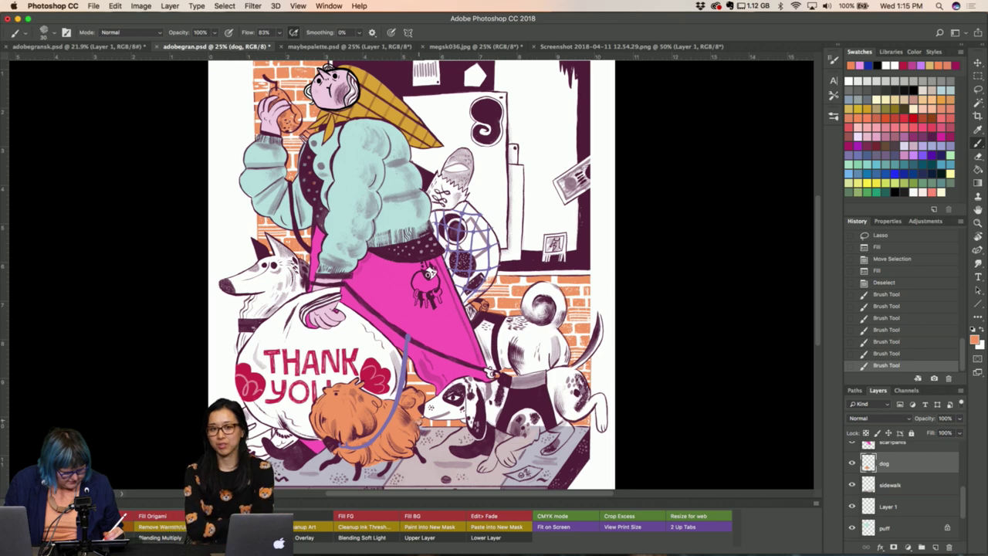
left_click_drag(413, 398, 421, 417)
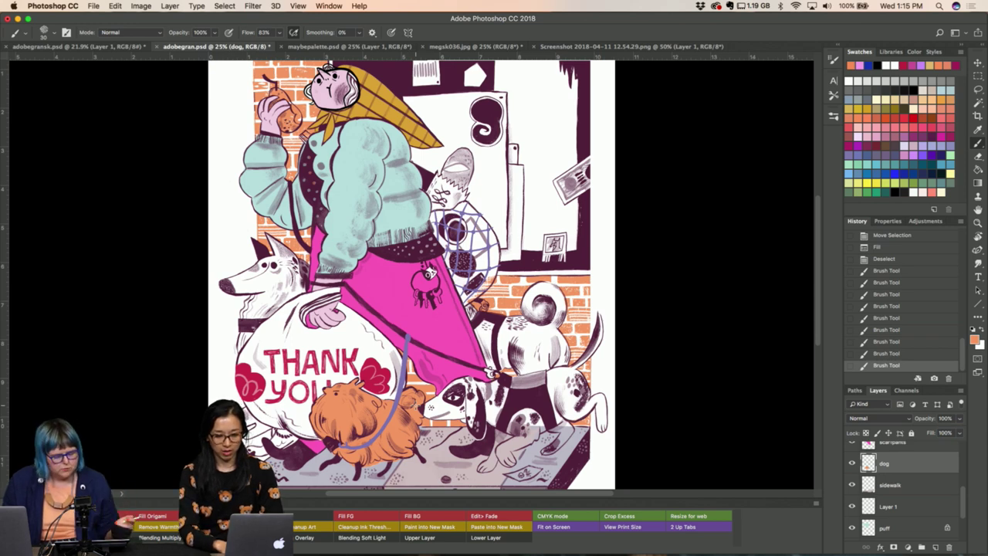
left_click_drag(363, 417, 378, 429)
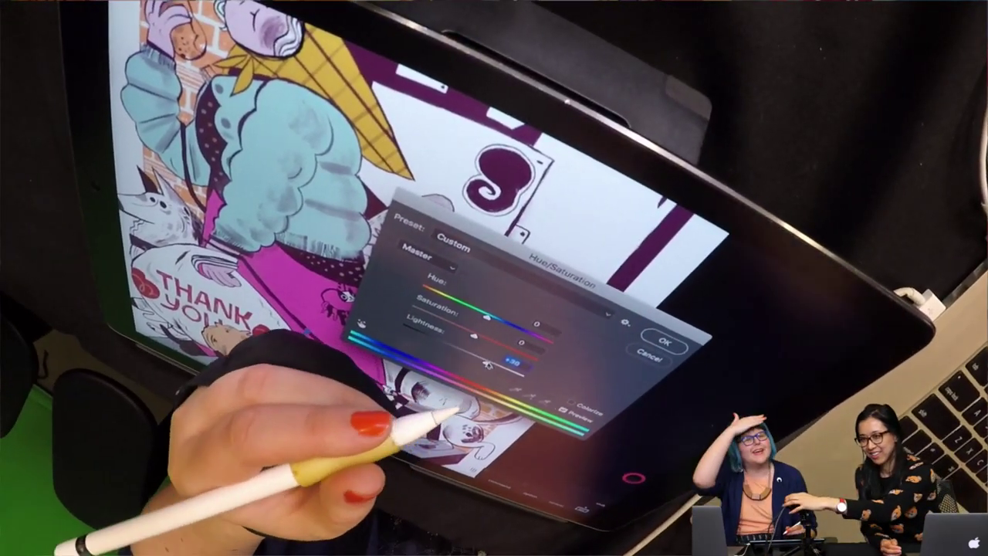
Raise Lightness and Saturation in Hue/Saturation and apply it, turning the orange dog pale peach.
left_click_drag(472, 368, 495, 360)
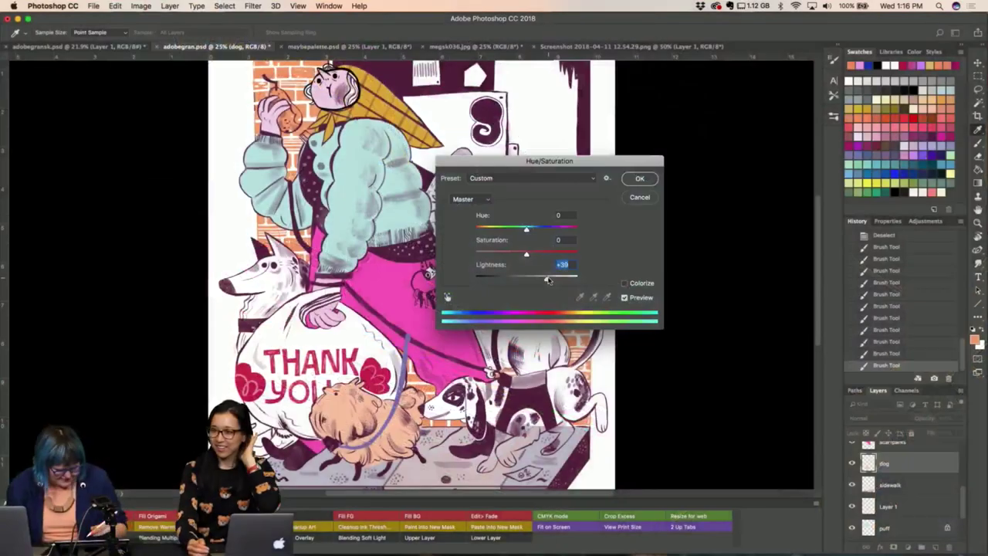
mouse_move(527, 254)
left_mouse_down()
mouse_move(539, 254)
mouse_move(540, 280)
left_mouse_up()
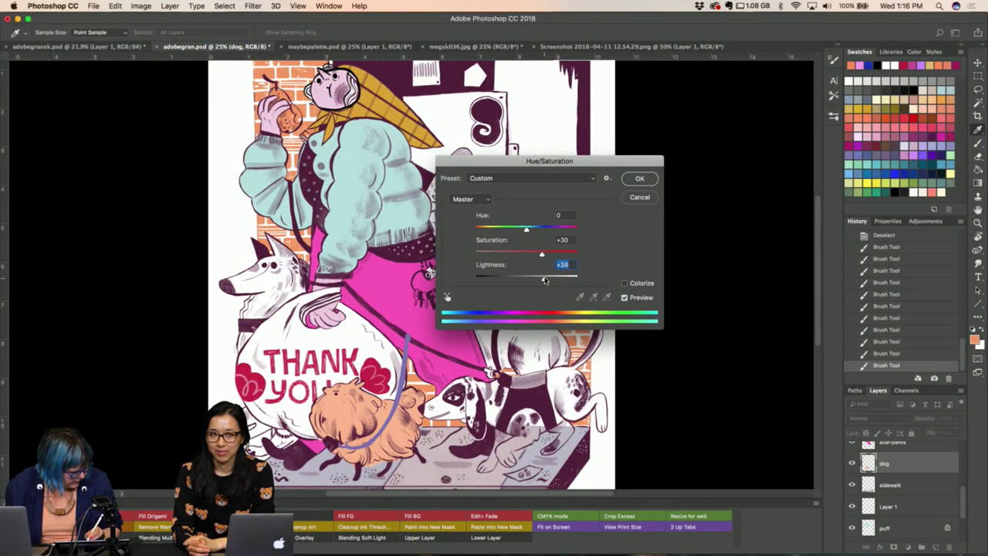
left_click(635, 178)
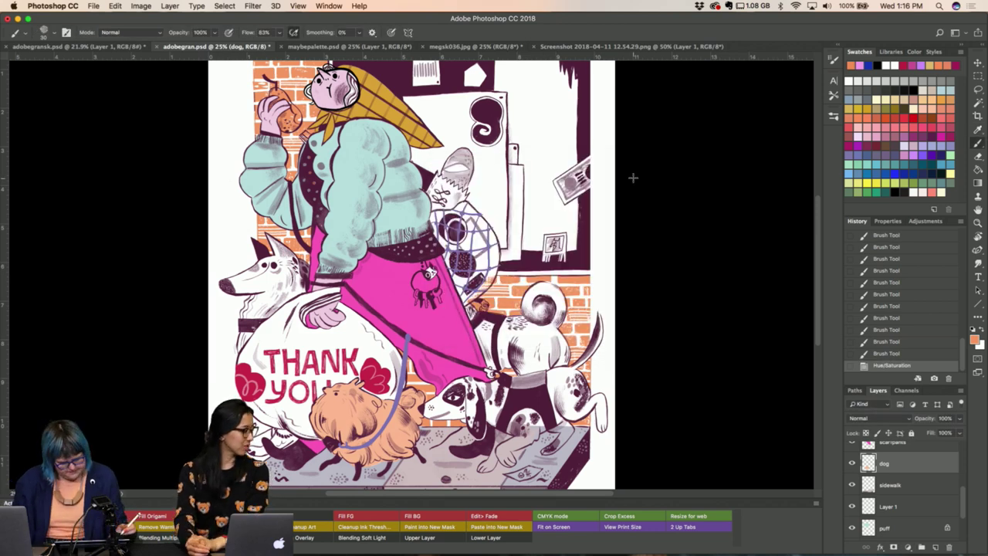
Lasso the head of the left white dog.
key("l")
scroll(634, 179, "left", 3)
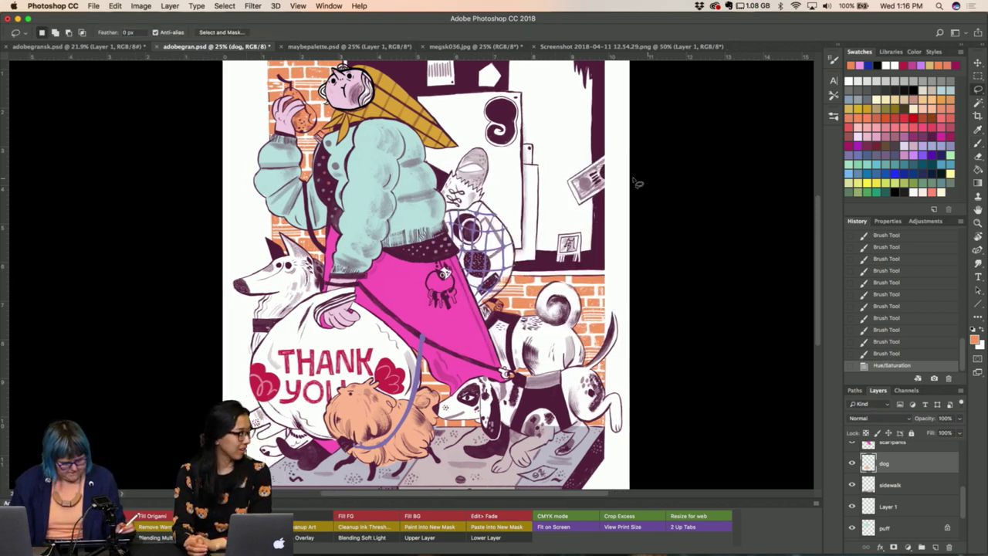
scroll(635, 179, "left", 3)
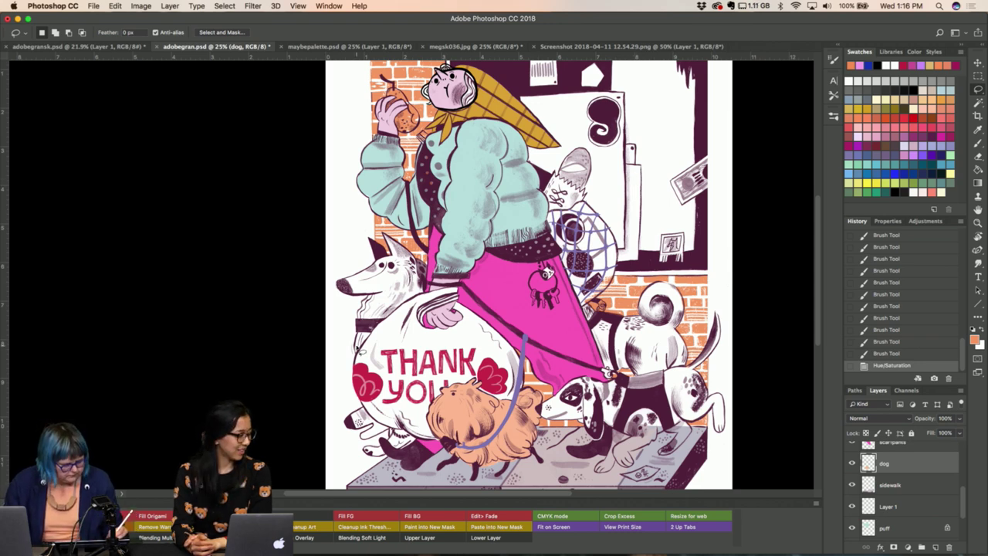
left_click_drag(424, 273, 417, 270)
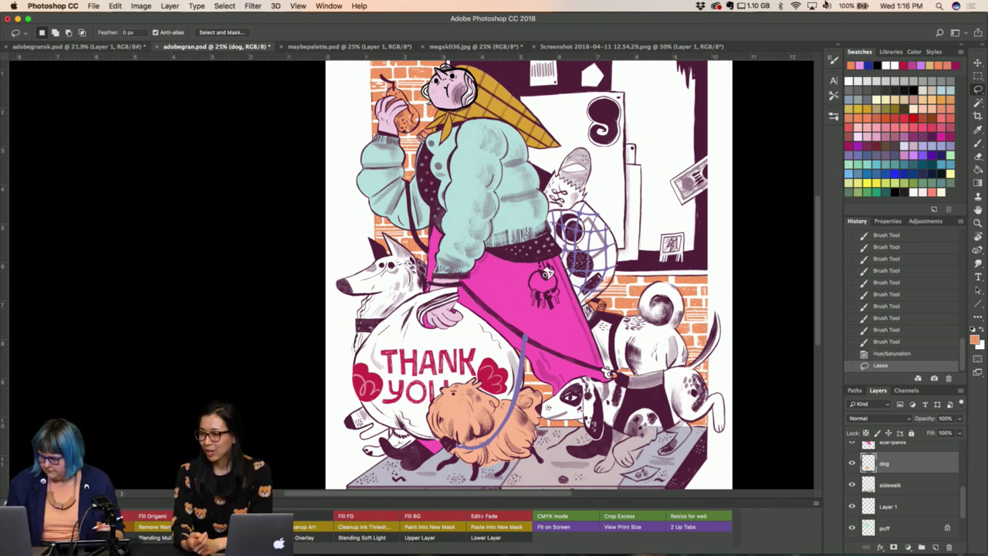
Pick grey and fill the white dog's head, another head area and snout with it.
left_click(867, 99)
key("alt+BackSpace")
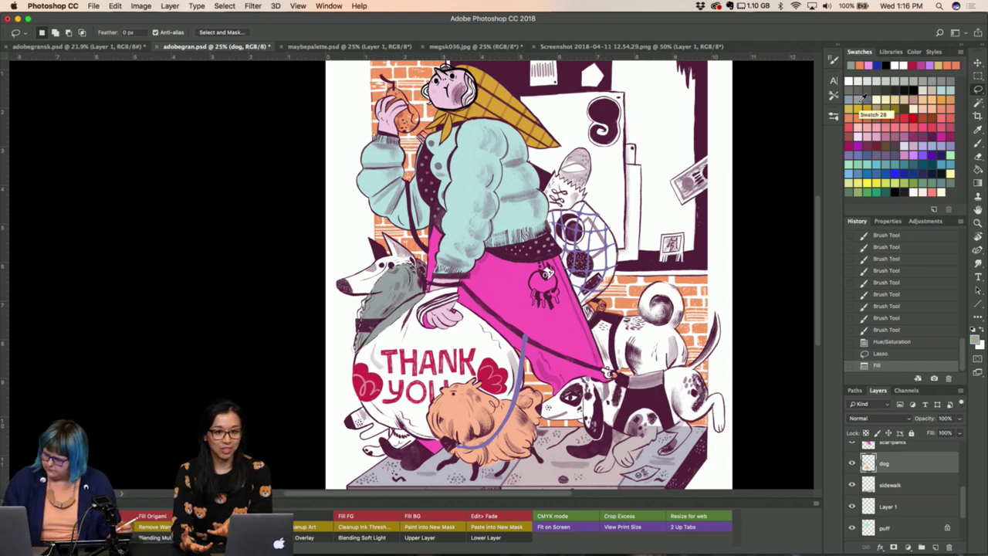
key("ctrl+d")
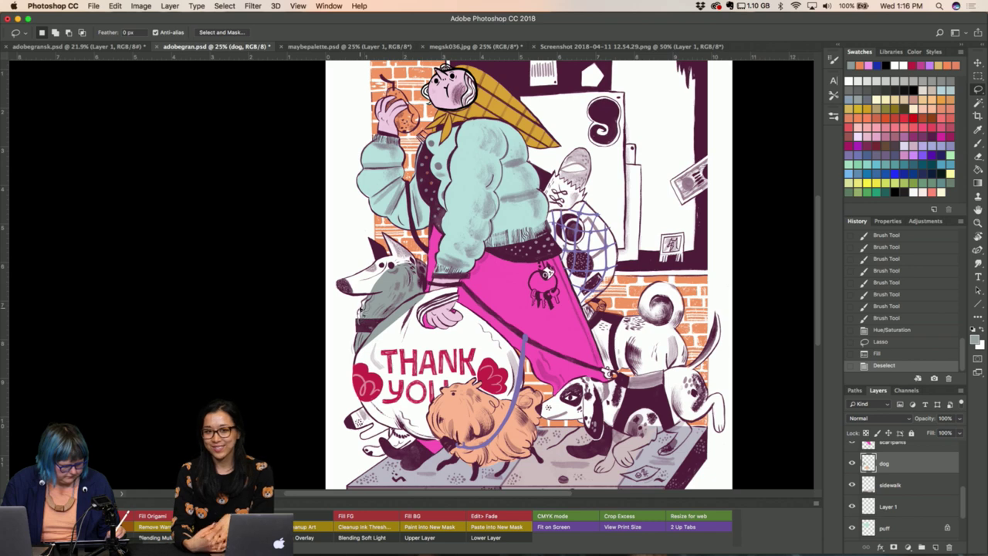
left_click_drag(363, 294, 375, 319)
key("alt+BackSpace")
key("ctrl+d")
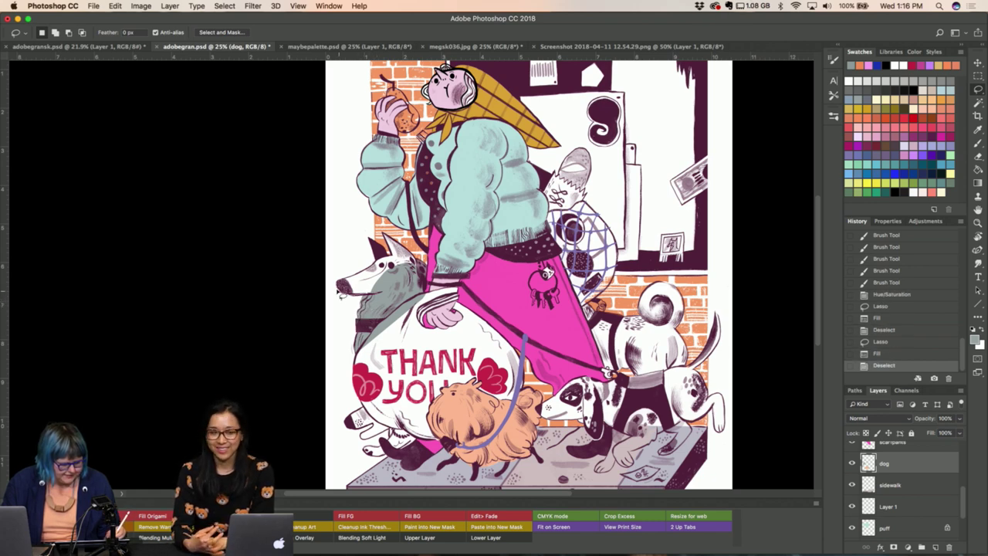
left_click_drag(339, 292, 338, 289)
key("alt+BackSpace")
key("ctrl+d")
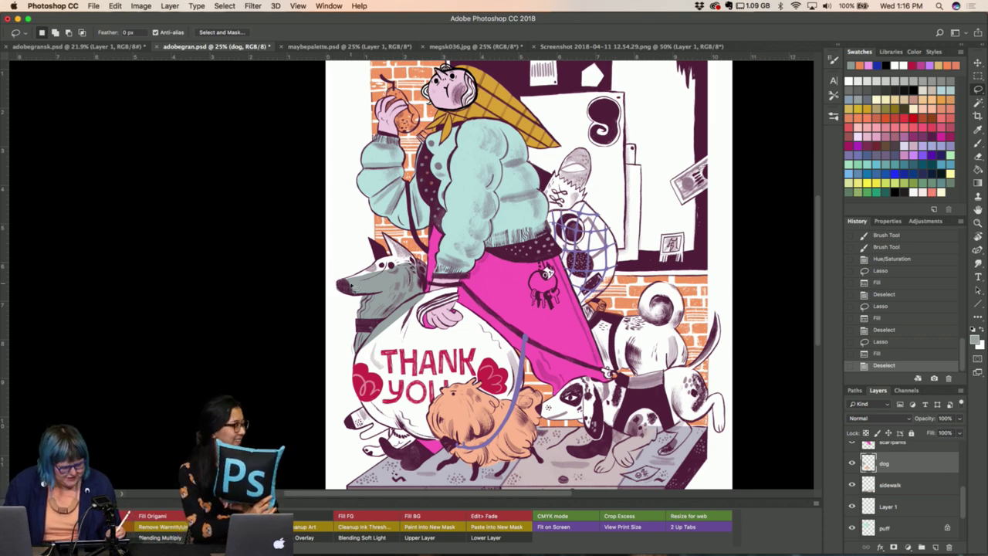
Fill several more patches on the grey dog's head and ear with a darker tone.
left_click_drag(351, 282, 363, 263)
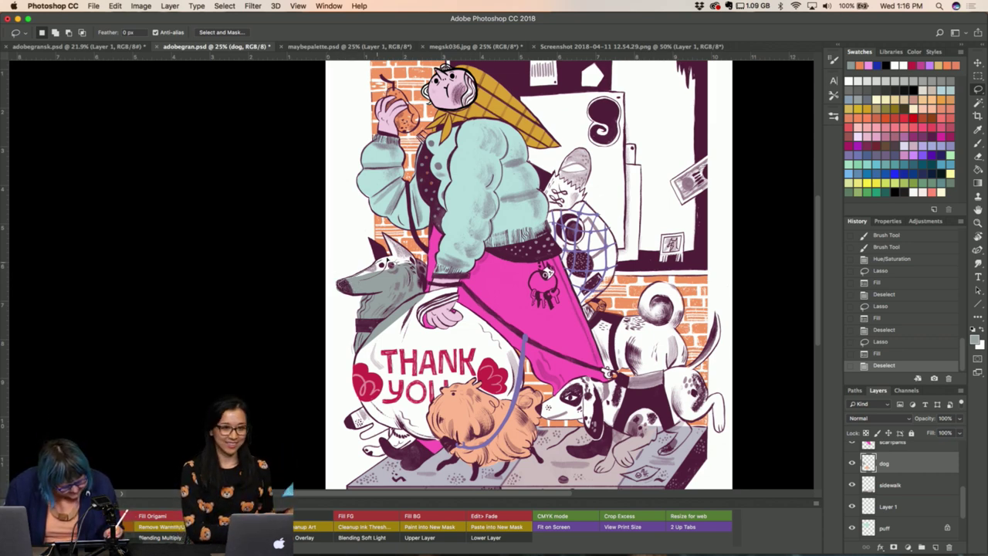
key("alt+BackSpace")
key("ctrl+d")
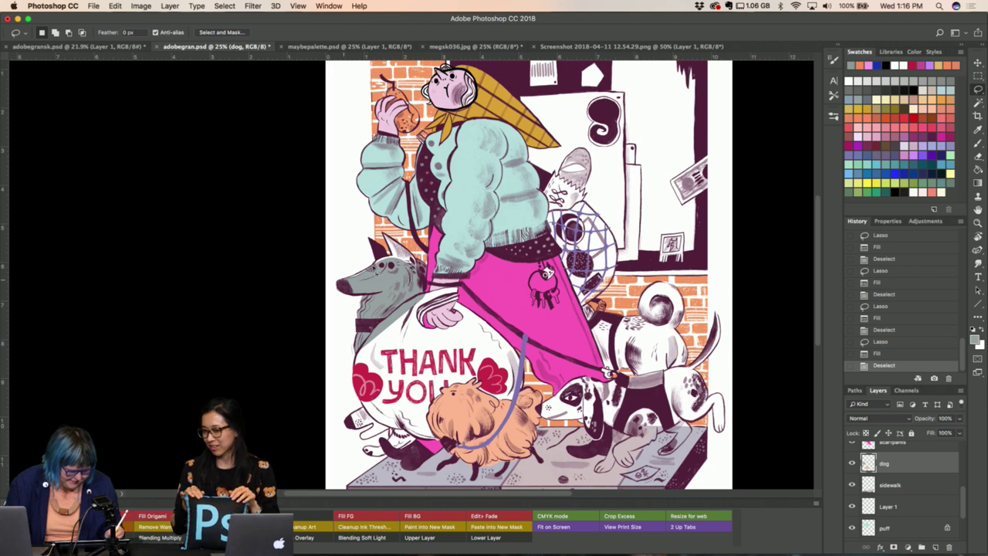
mouse_move(389, 272)
left_mouse_down()
mouse_move(361, 285)
mouse_move(377, 255)
mouse_move(417, 266)
mouse_move(386, 265)
left_mouse_up()
key("alt+BackSpace")
key("ctrl+d")
key("ctrl+d")
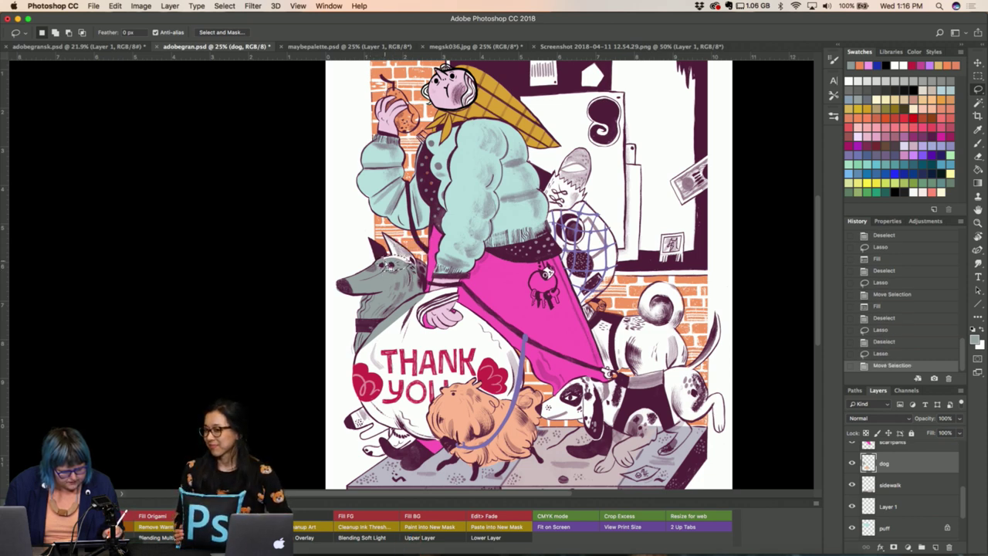
key("alt+BackSpace")
key("ctrl+d")
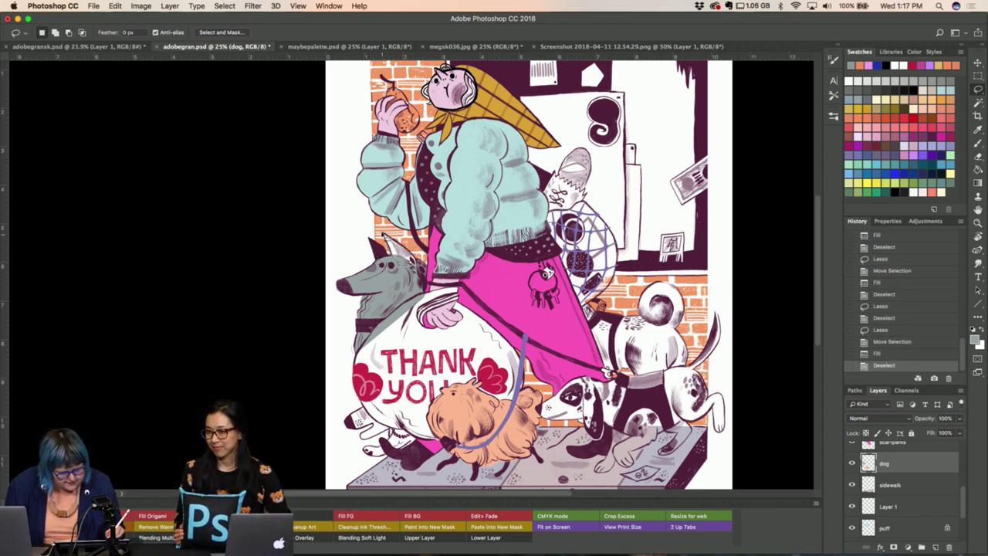
left_click_drag(386, 241, 417, 263)
key("alt+BackSpace")
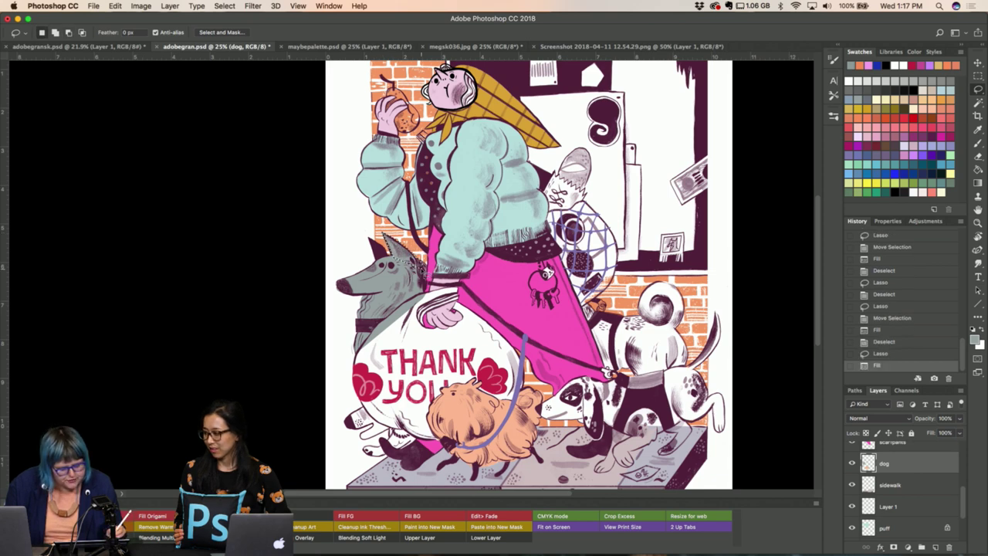
key("ctrl+d")
Erase two bits of stray colour on the grey dog with the Eraser.
key("e")
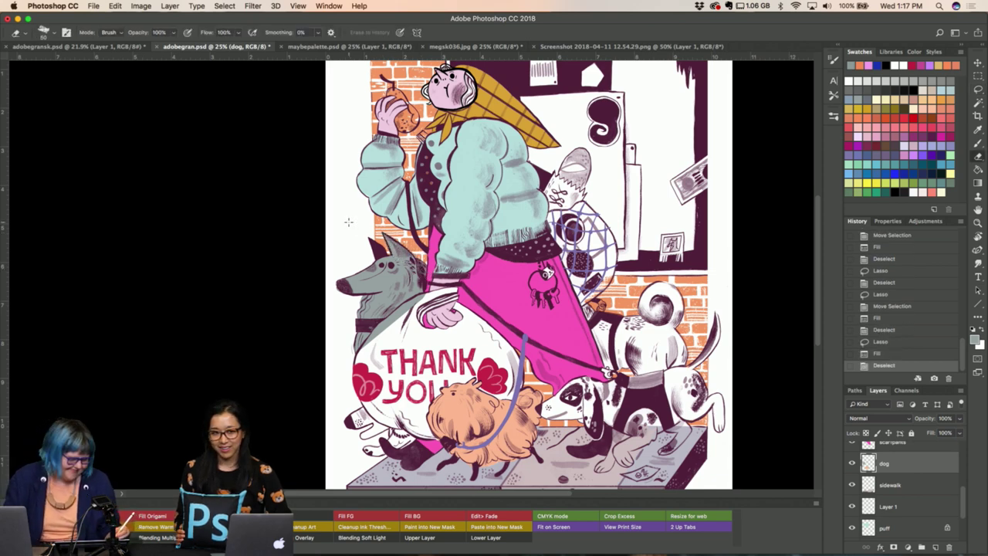
left_click_drag(340, 293, 347, 302)
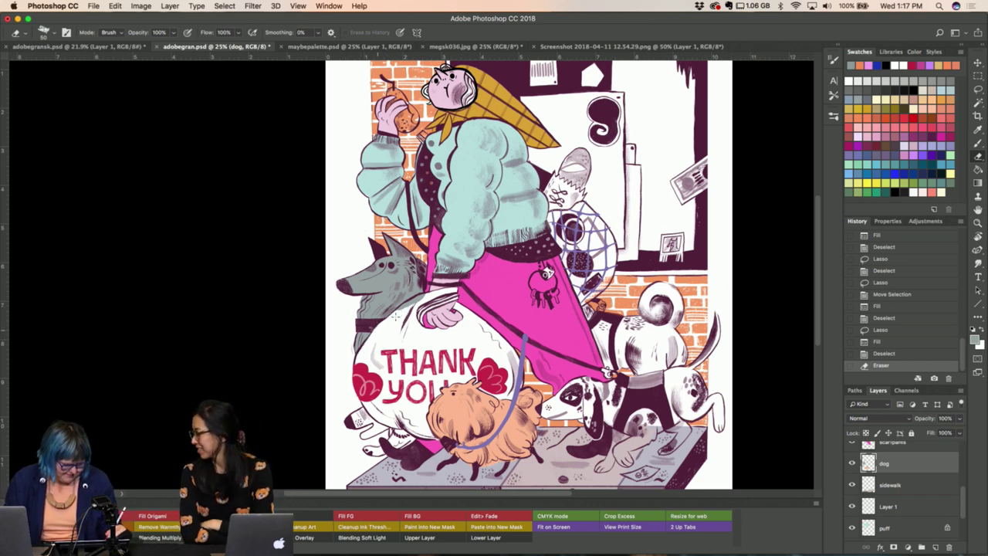
left_click_drag(417, 297, 426, 298)
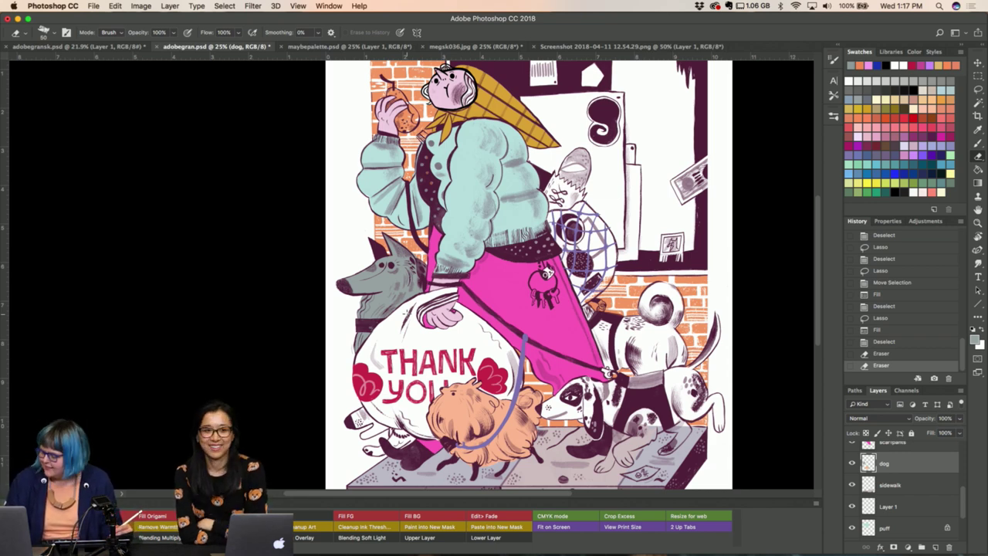
key("l")
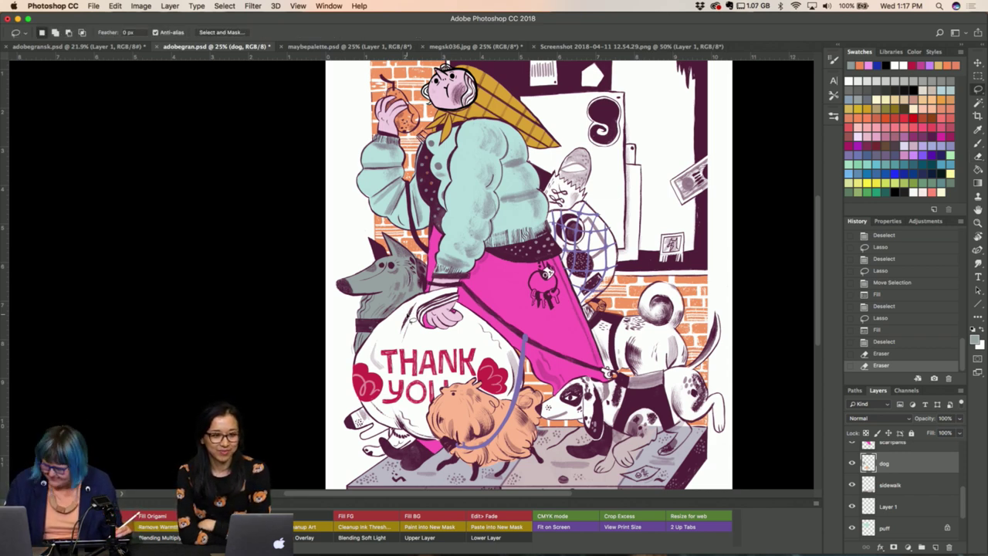
scroll(533, 270, "down", 3)
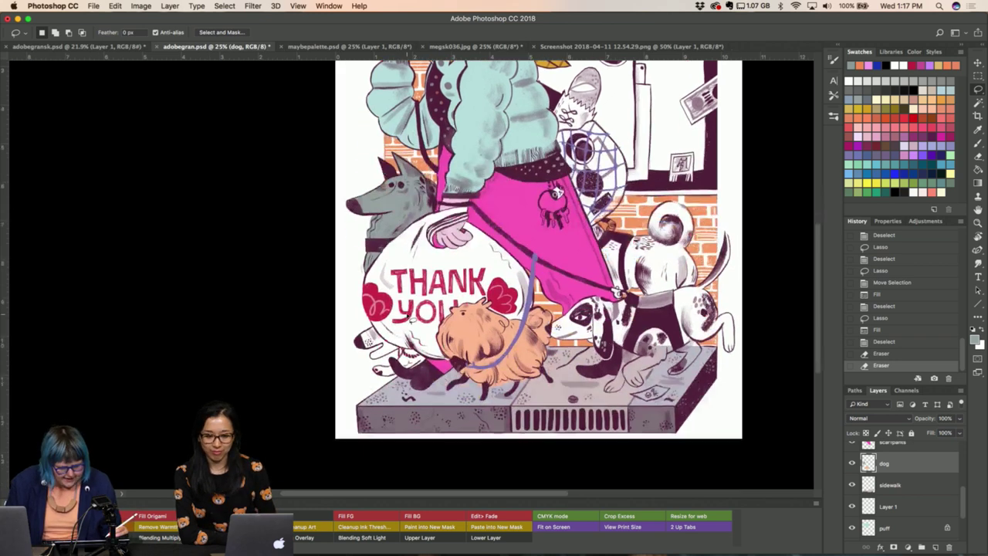
scroll(533, 247, "right", 5)
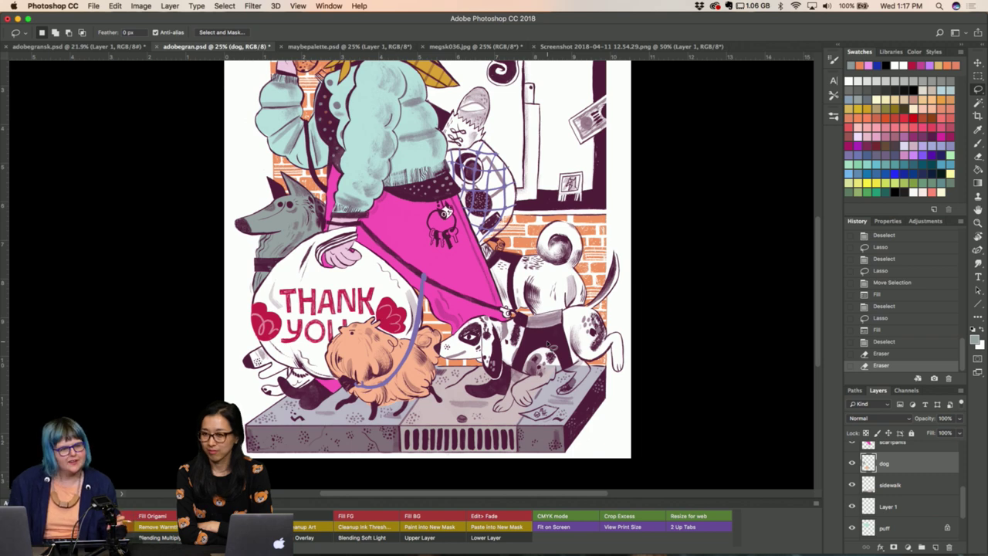
scroll(548, 343, "up", 2)
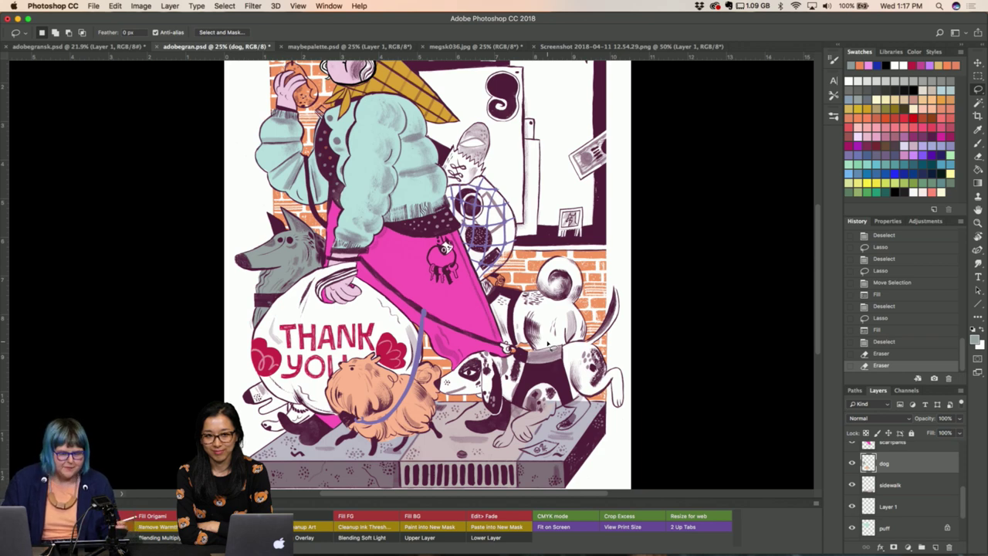
key("i")
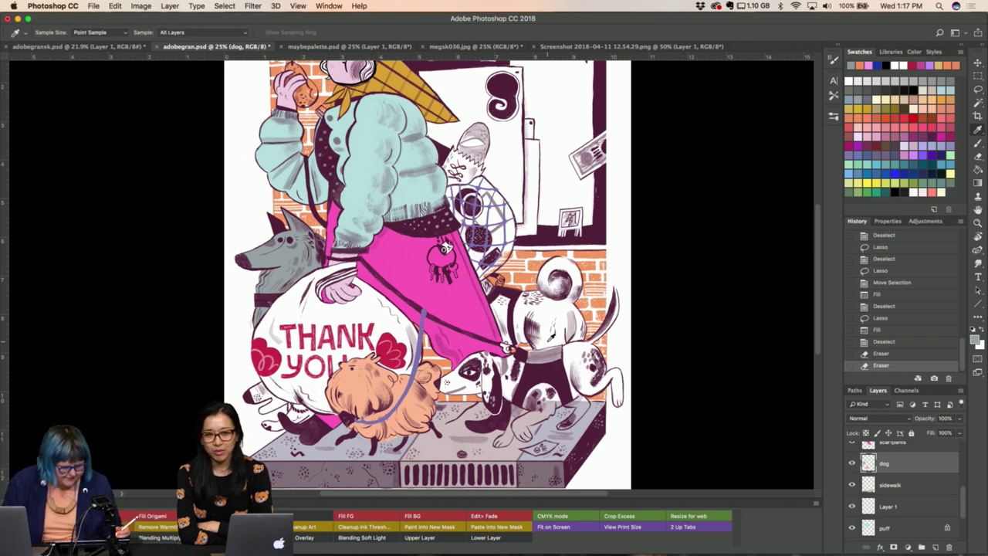
scroll(428, 274, "up", 2)
scroll(429, 274, "right", 1)
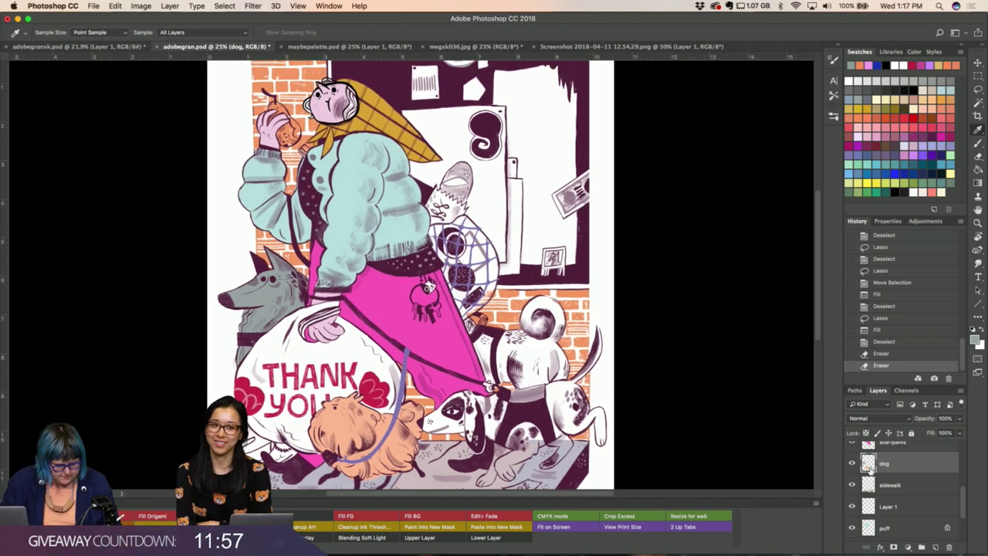
Pick the peach swatch and brush peach strokes on the spotted dog's ear.
left_click(938, 101)
key("b")
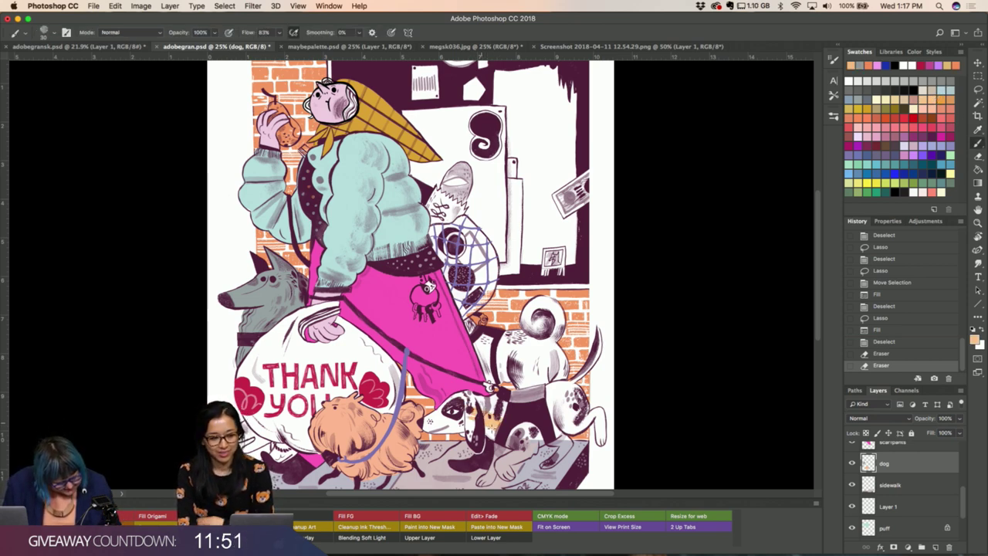
left_click_drag(467, 409, 494, 432)
key("l")
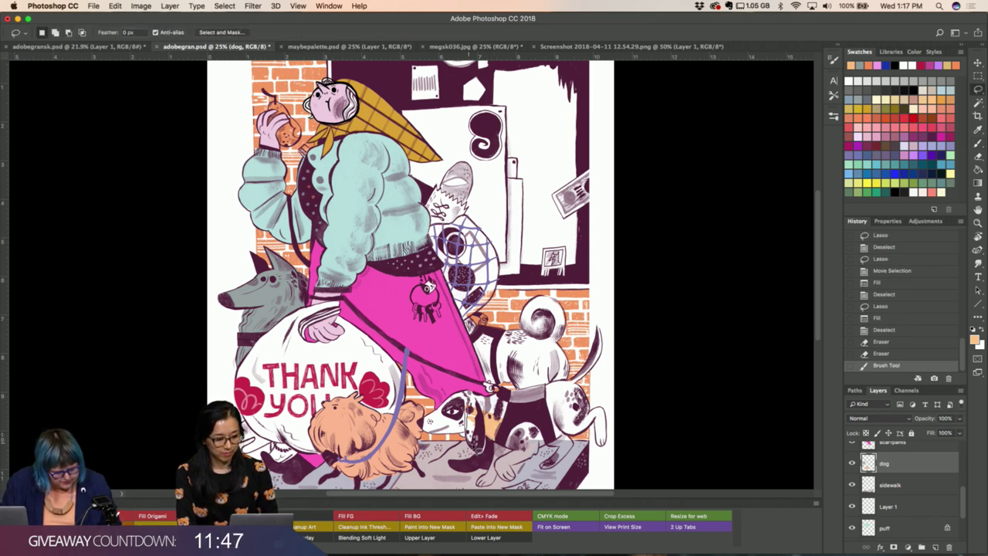
Lasso and fill three areas of the dog's ear with the darker shade.
left_click_drag(478, 446, 473, 444)
key("alt+BackSpace")
key("ctrl+d")
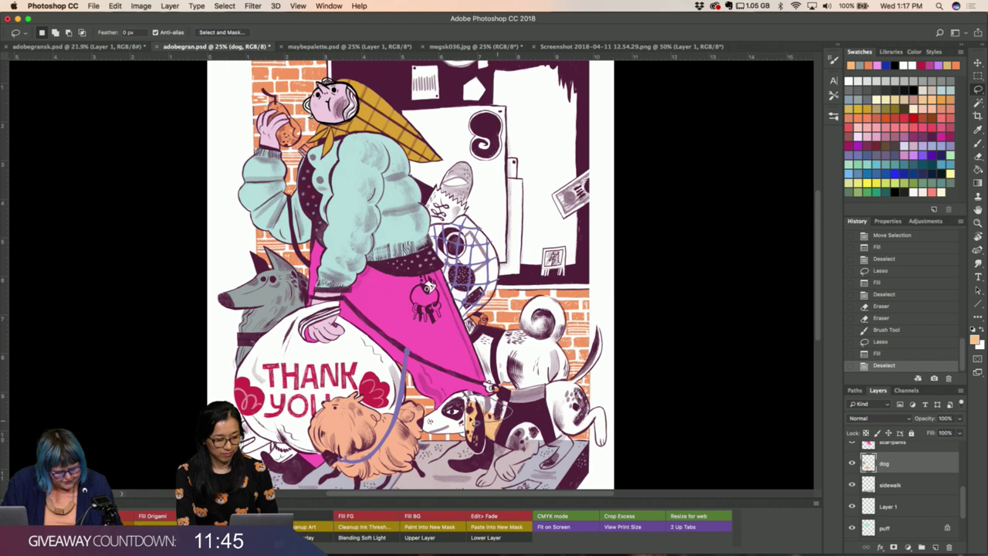
left_click_drag(494, 397, 462, 401)
key("alt+BackSpace")
key("ctrl+d")
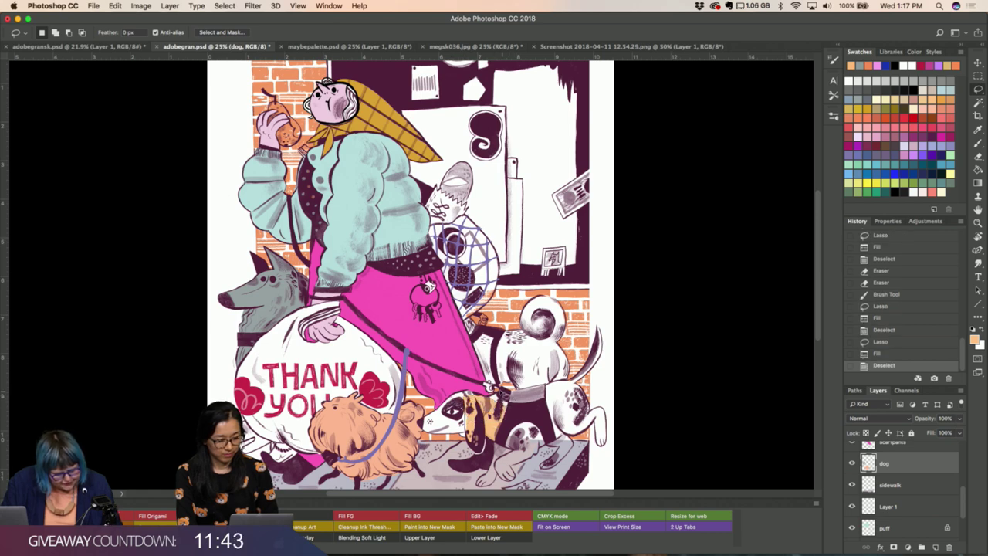
mouse_move(491, 388)
left_mouse_down()
mouse_move(498, 409)
mouse_move(495, 391)
left_mouse_up()
key("alt+BackSpace")
key("ctrl+d")
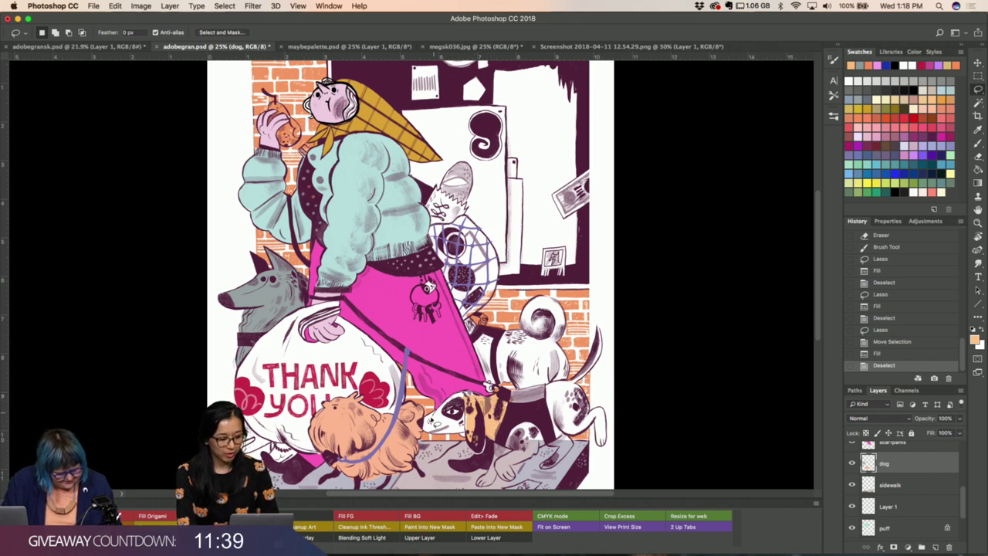
Fill the dog's face and several small areas around the snout with peach.
mouse_move(435, 423)
left_mouse_down()
mouse_move(457, 420)
mouse_move(476, 435)
left_mouse_up()
key("alt+BackSpace")
key("ctrl+d")
key("alt+BackSpace")
key("ctrl+d")
key("alt+BackSpace")
key("ctrl+d")
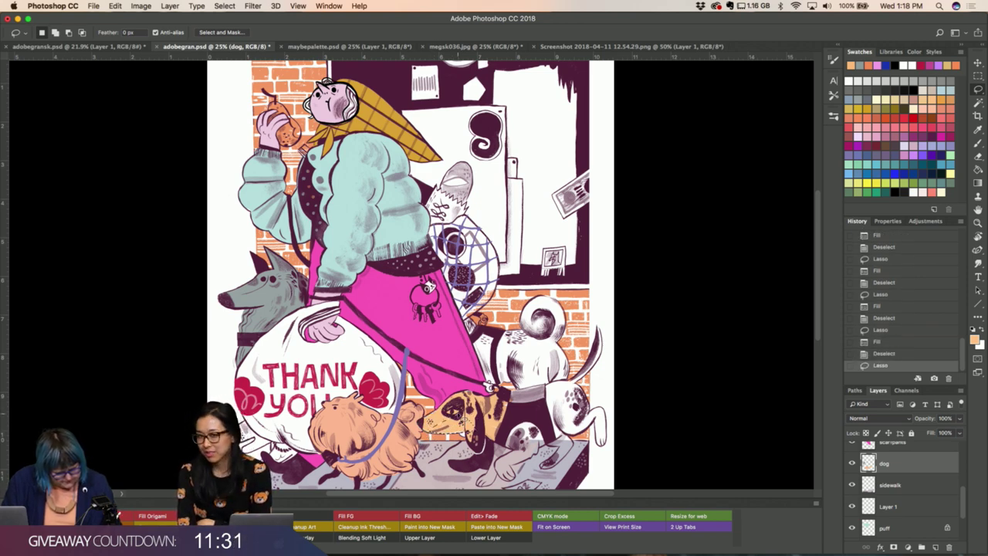
key("alt+BackSpace")
key("ctrl+d")
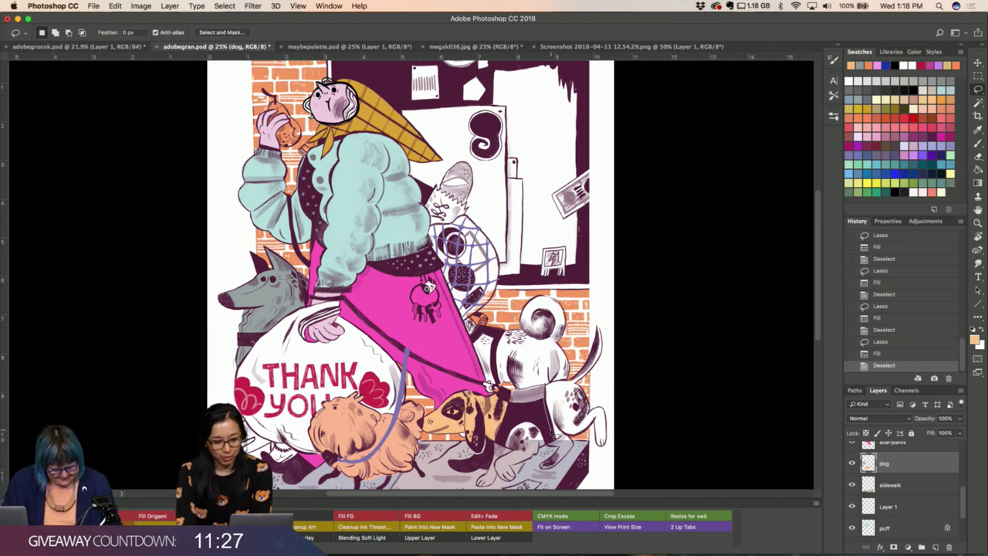
Clear colour around the dog's snout, then undo the clearing.
mouse_move(559, 437)
left_mouse_down()
mouse_move(549, 417)
mouse_move(463, 454)
left_mouse_up()
key("ctrl+d")
key("Delete")
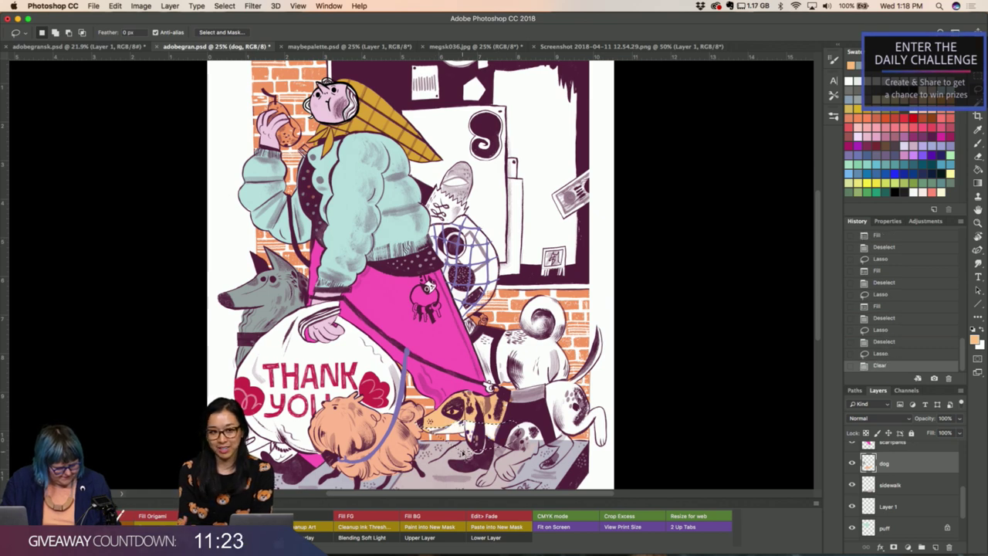
key("ctrl+d")
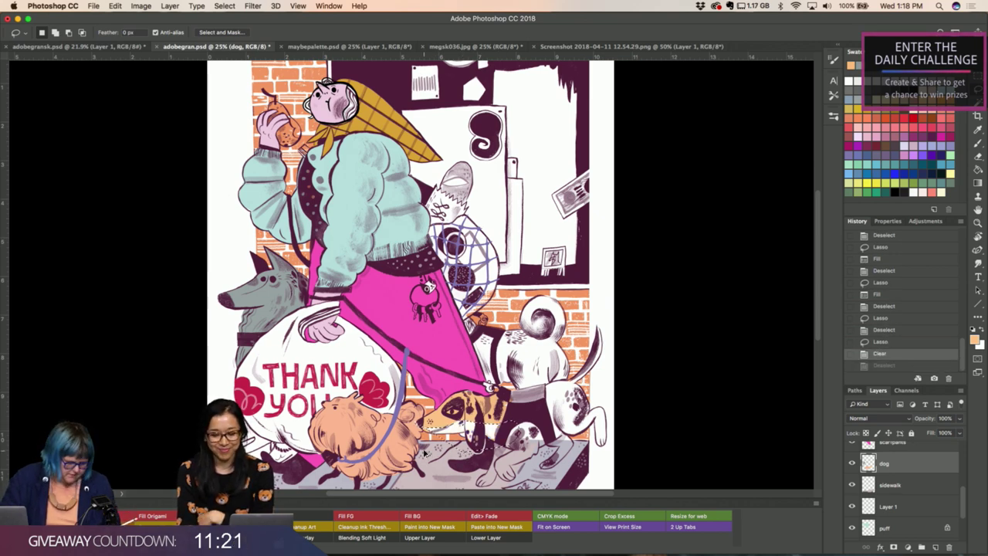
key("ctrl+alt+z")
key("ctrl+d")
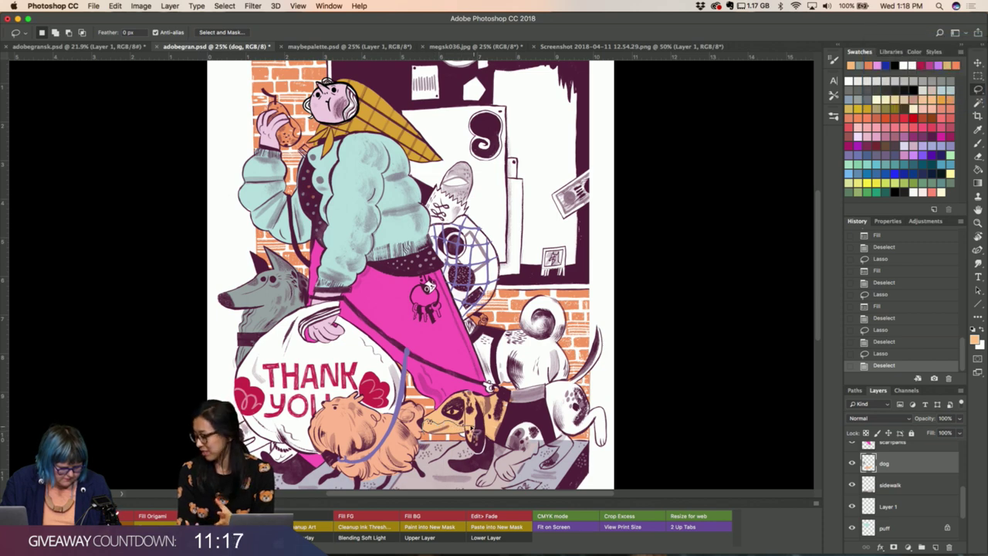
Delete two bits of excess colour near the dog's snout.
left_click_drag(463, 425, 429, 422)
key("ctrl+d")
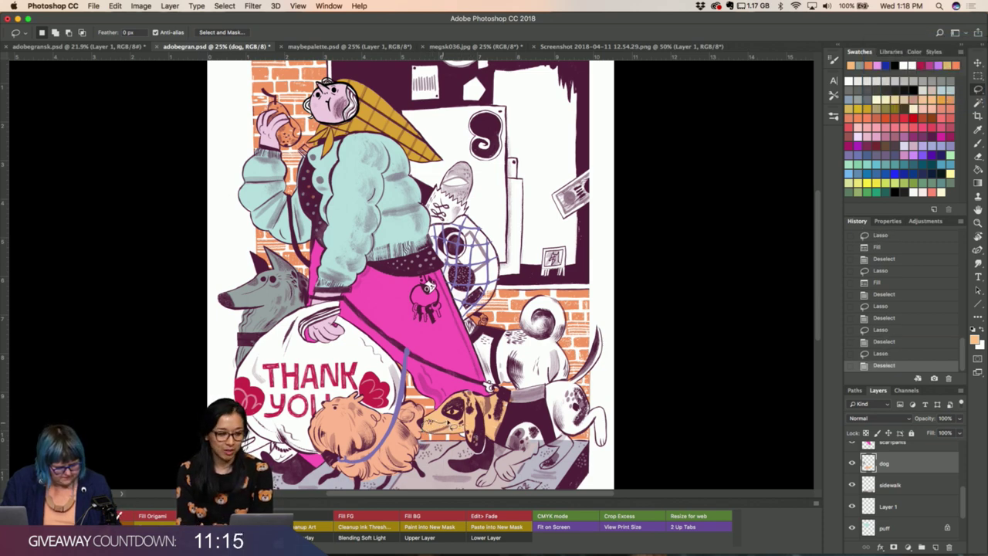
left_click_drag(468, 429, 427, 433)
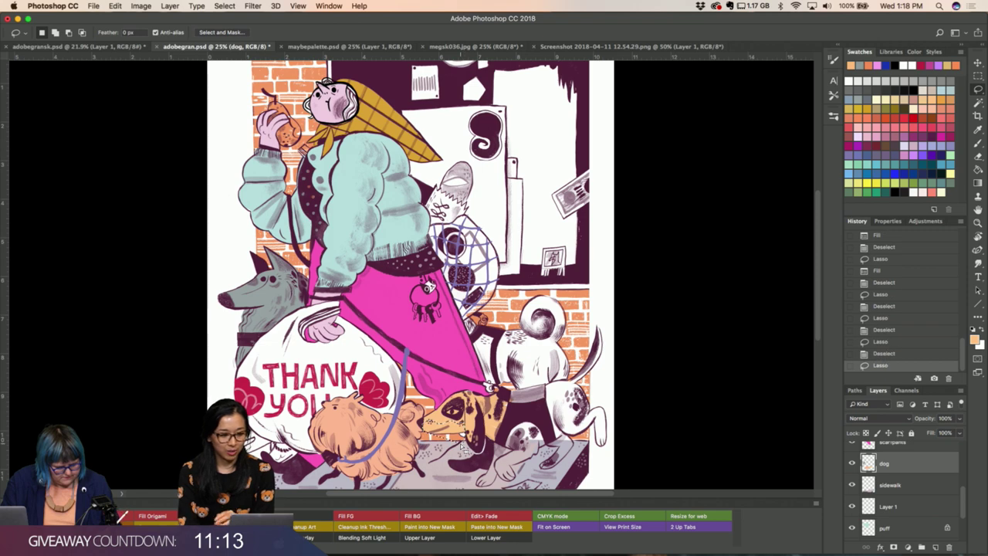
key("Delete")
key("ctrl+d")
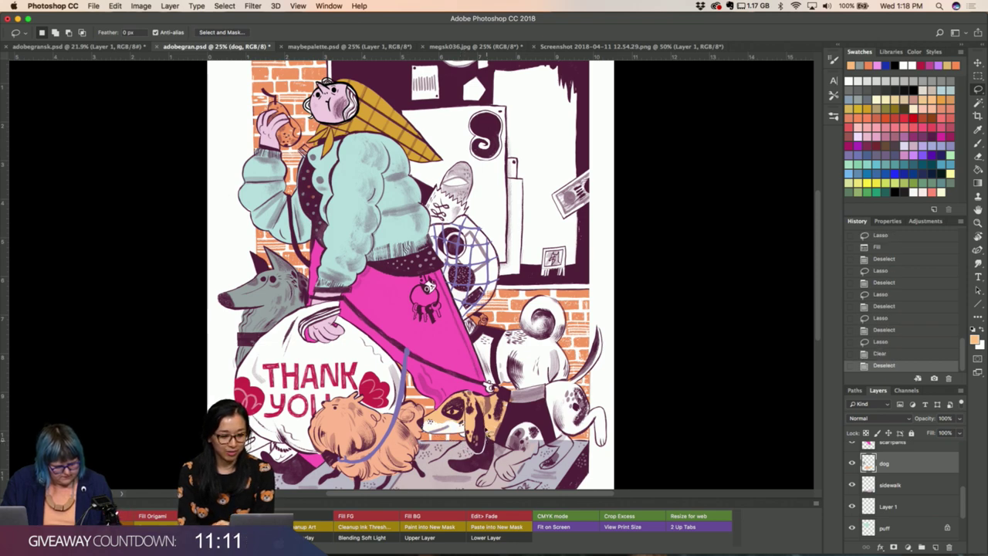
left_click_drag(488, 423, 485, 457)
key("Delete")
key("ctrl+d")
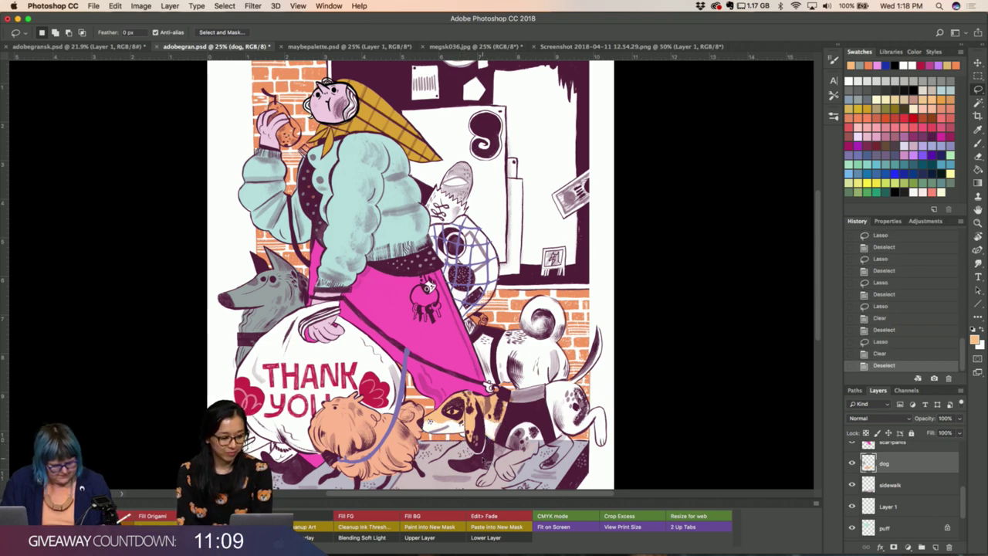
Fill two patches on the white dog's rear and back with tan.
mouse_move(548, 395)
left_mouse_down()
mouse_move(559, 425)
mouse_move(591, 409)
mouse_move(551, 389)
mouse_move(543, 414)
mouse_move(550, 386)
left_mouse_up()
key("alt+BackSpace")
key("ctrl+d")
key("ctrl+d")
key("alt+BackSpace")
Fill one more small patch on the puppy with the darker shade.
key("ctrl+d")
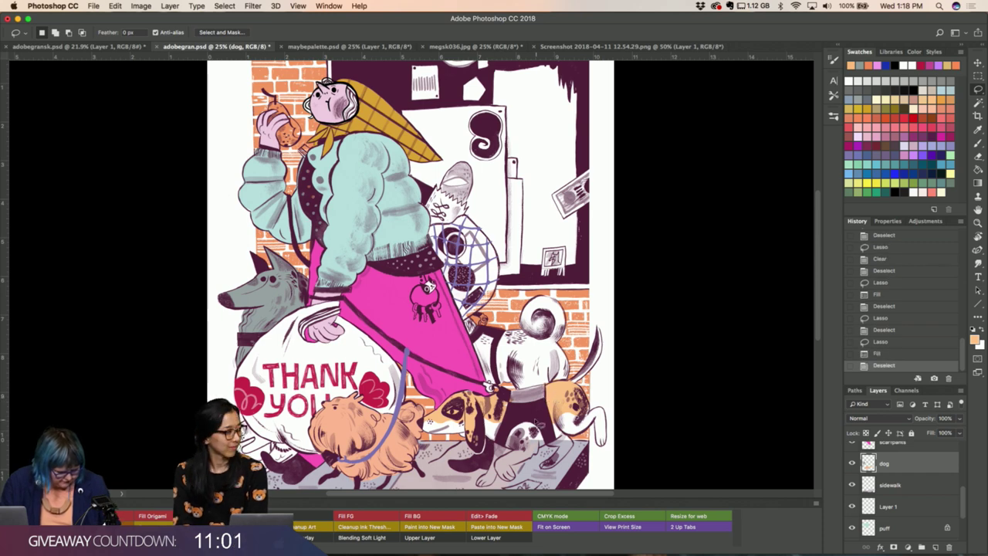
left_click_drag(510, 426, 500, 448)
key("alt+BackSpace")
key("ctrl+d")
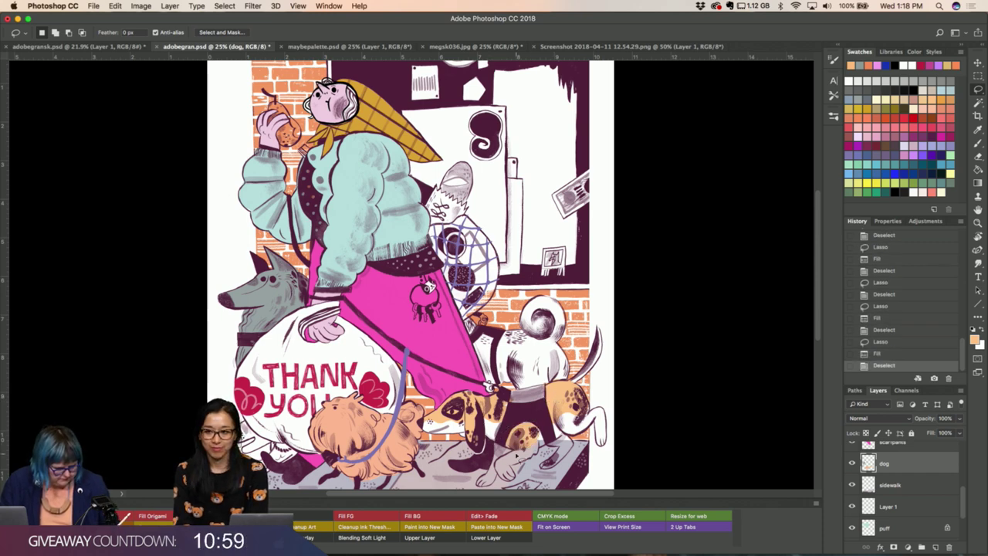
scroll(516, 456, "down", 3)
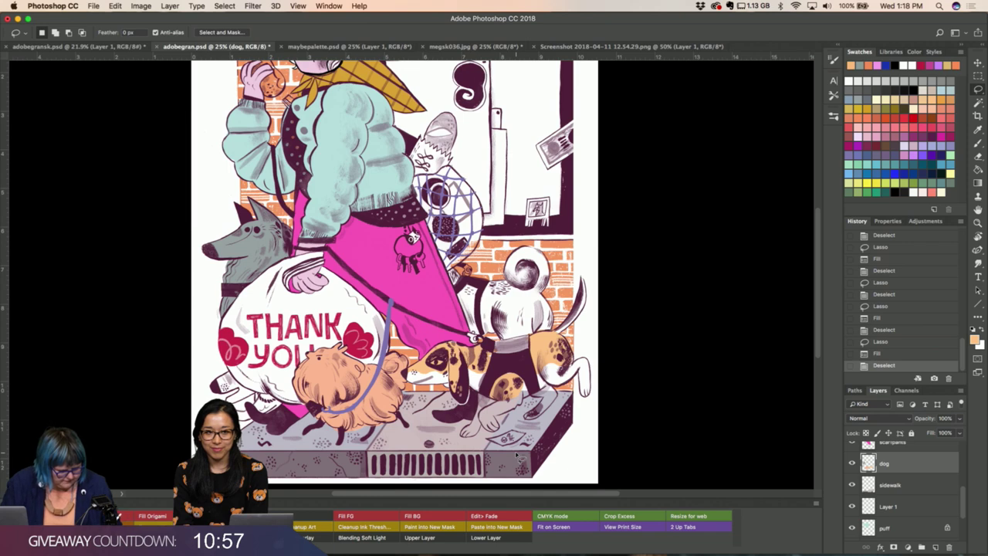
Drop the selection near the dog's collar and zoom out to 16.7%.
left_click_drag(494, 363, 467, 374)
key("ctrl+d")
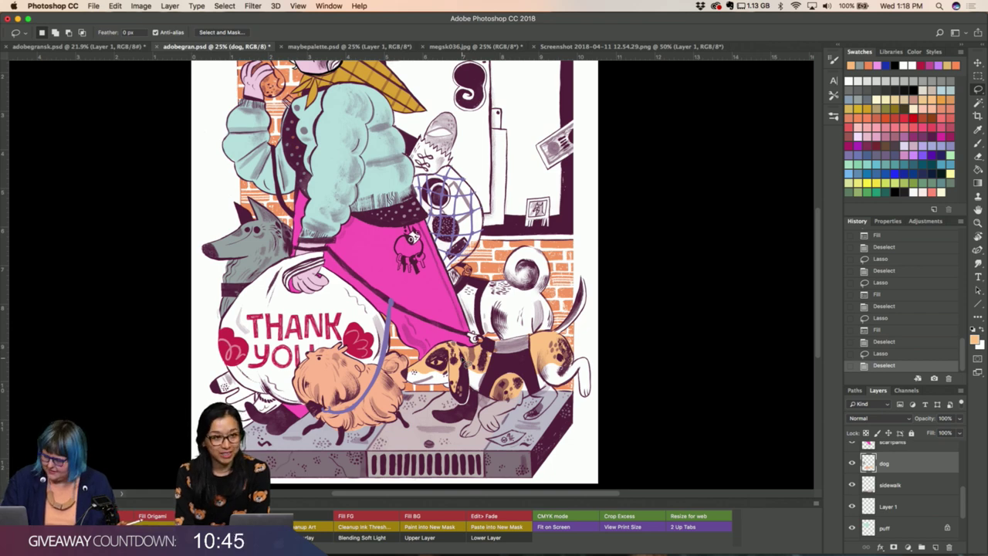
key("super+minus")
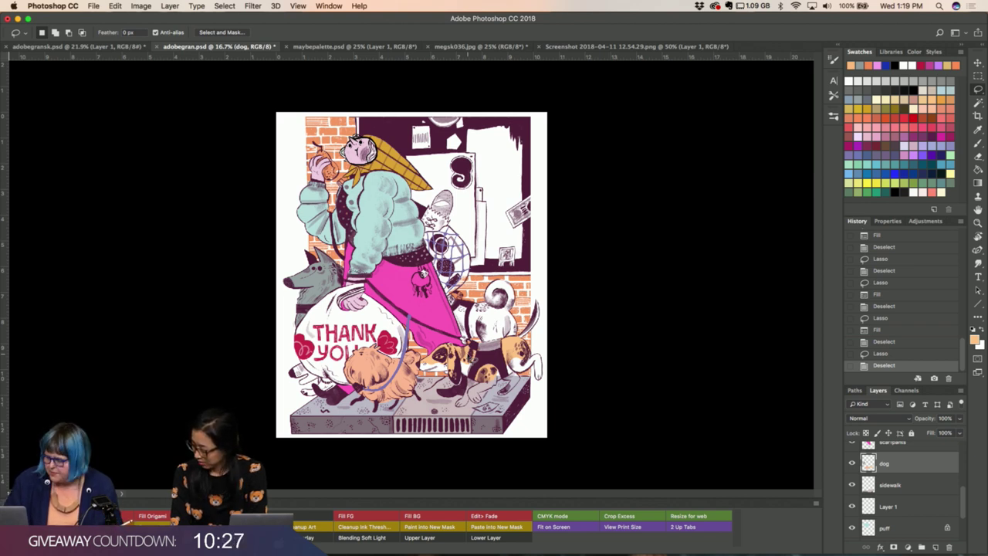
Sample the light teal from the woman's jacket with the Eyedropper.
key("u")
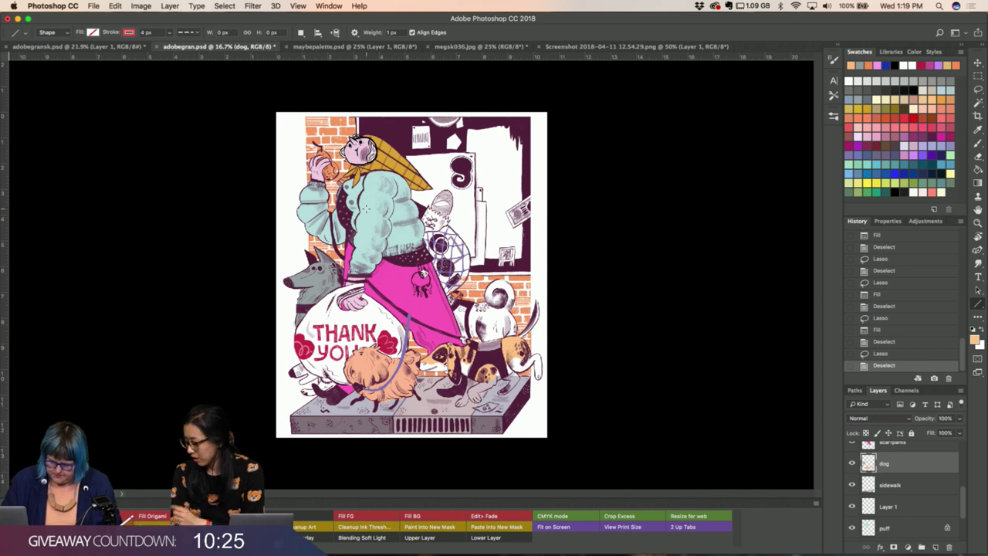
key("i")
left_click(377, 203)
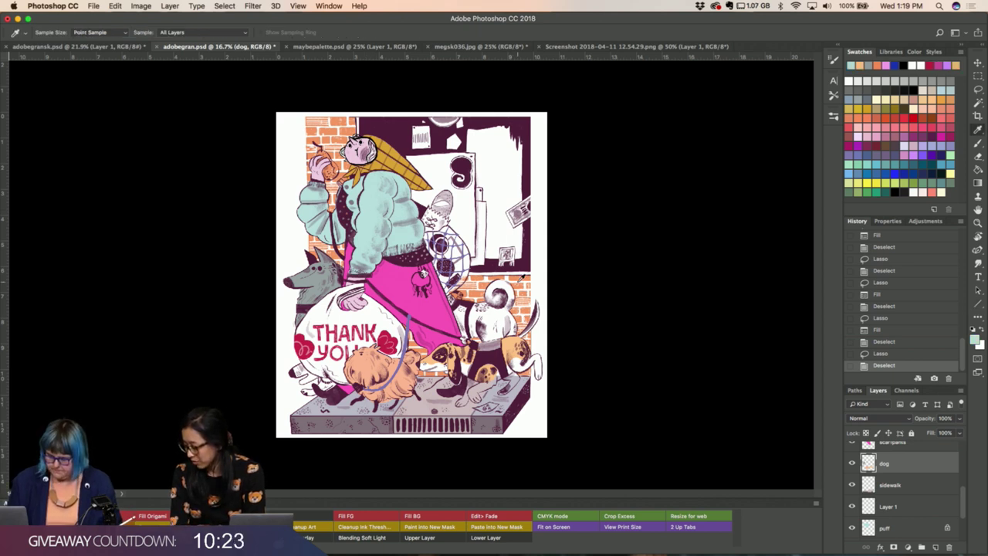
scroll(881, 475, "up", 2)
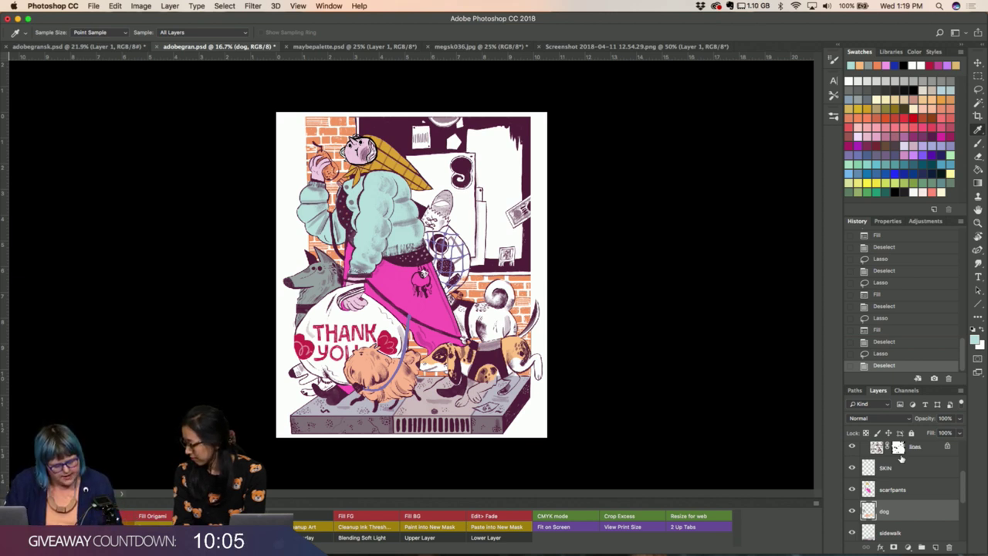
Select Layer 1 and add a new empty Layer 2 above it.
scroll(903, 460, "up", 2)
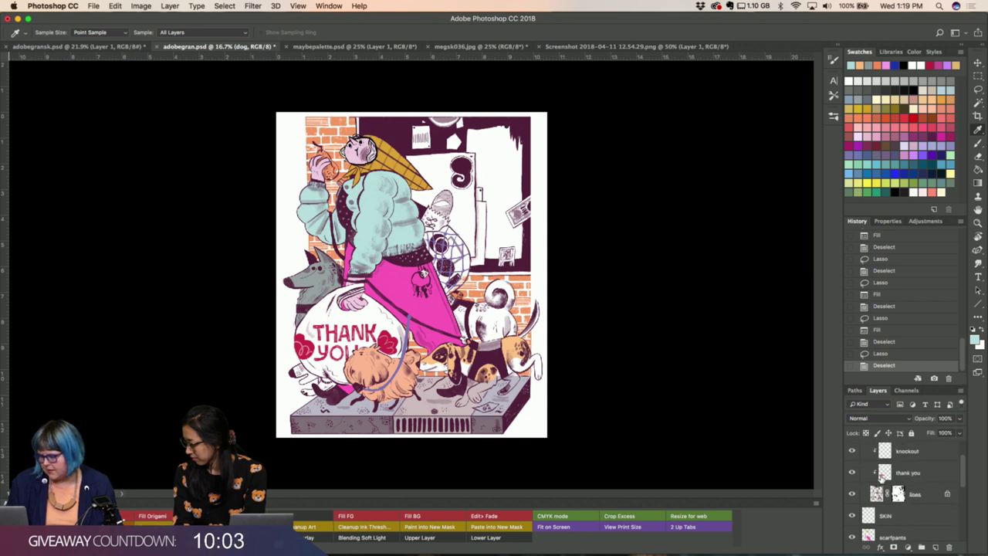
left_click(880, 478)
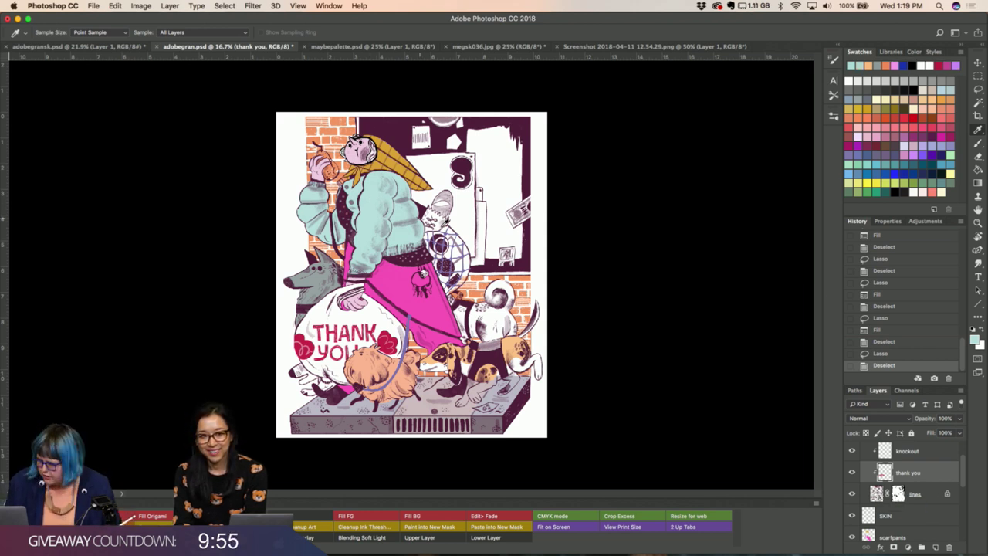
scroll(873, 525, "down", 4)
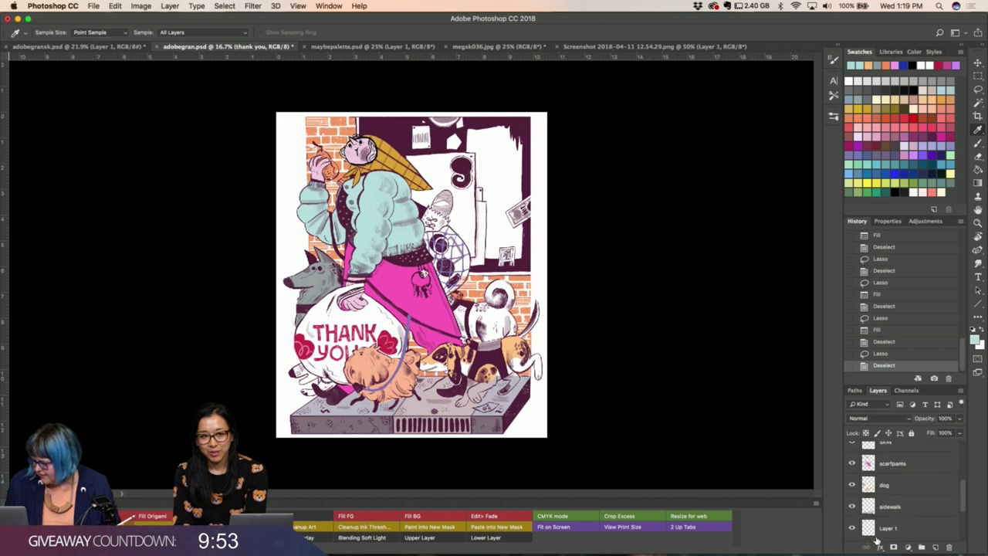
left_click(885, 500)
left_click(888, 520)
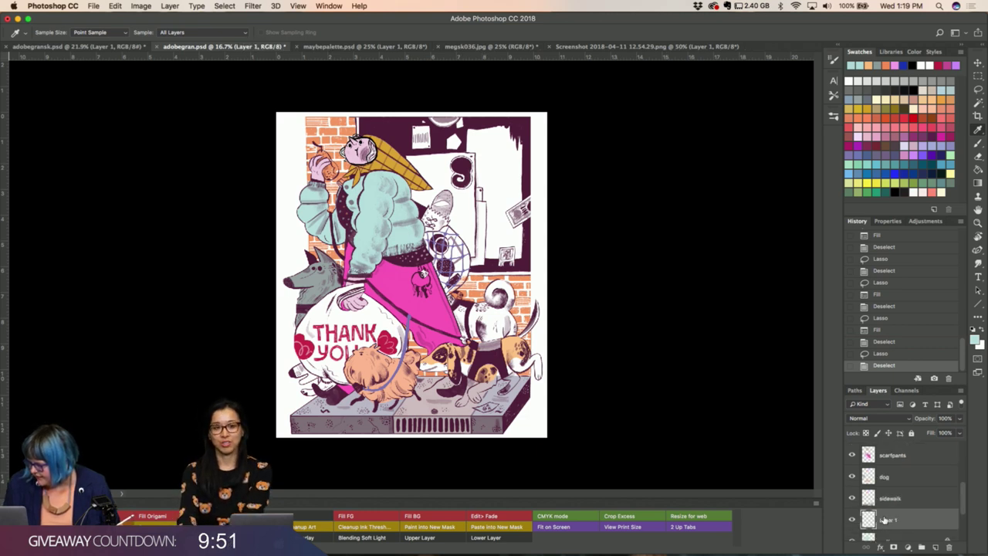
left_click(937, 547)
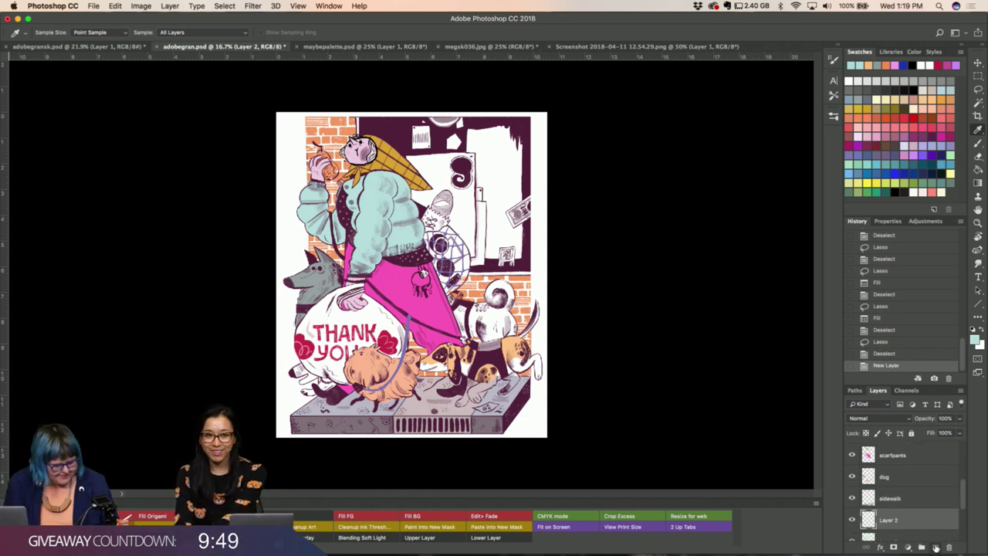
Rename the new Layer 2 to 'harness'.
double_click(897, 521)
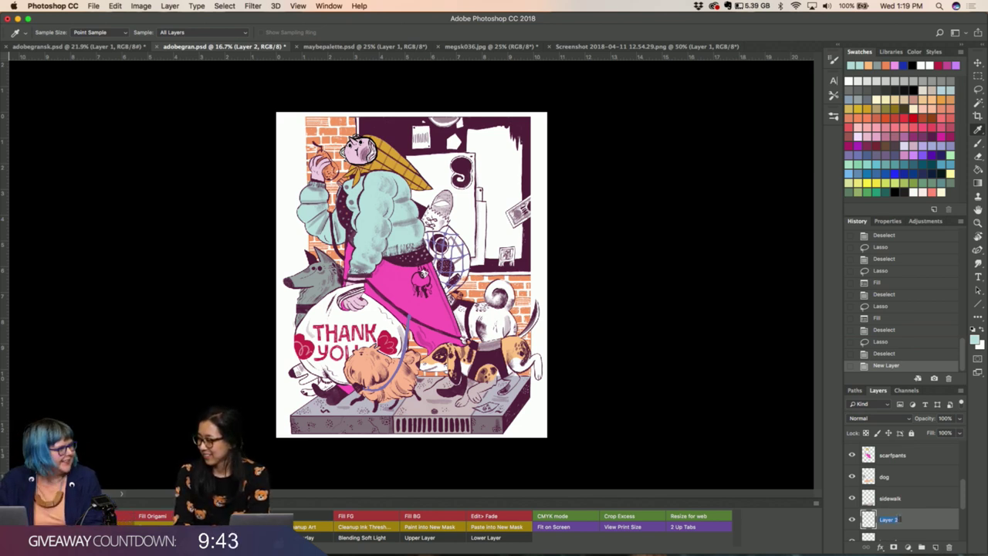
type("ha")
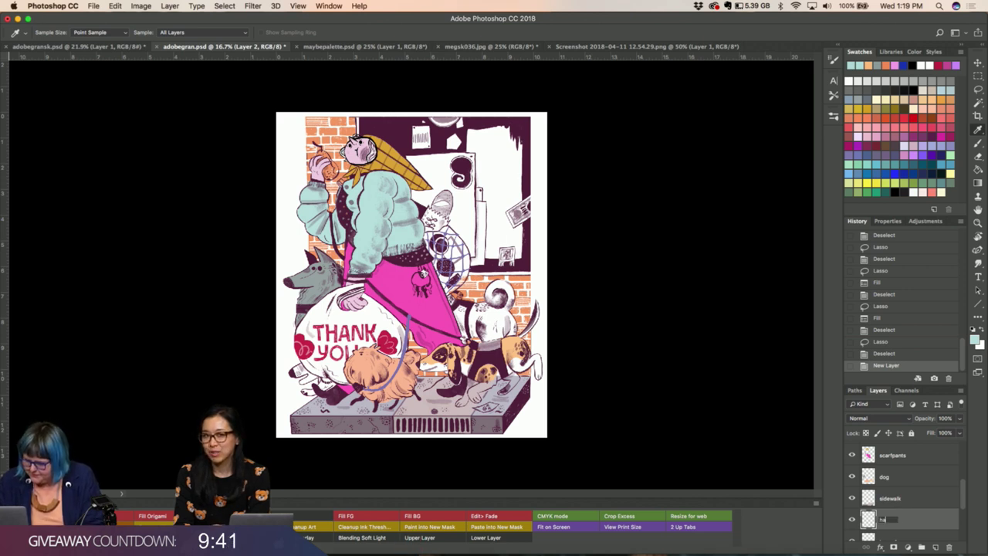
type("rness")
key("Return")
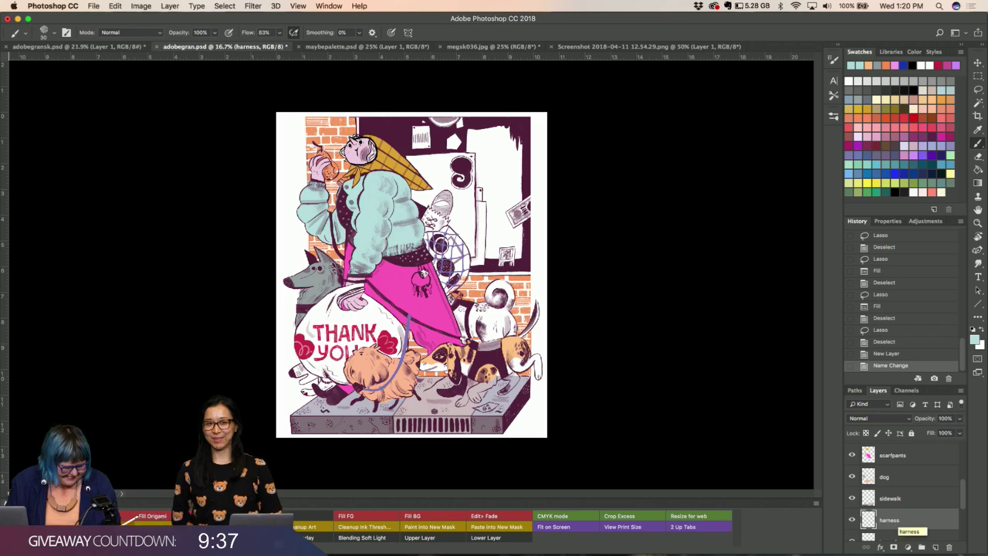
key("ctrl+plus")
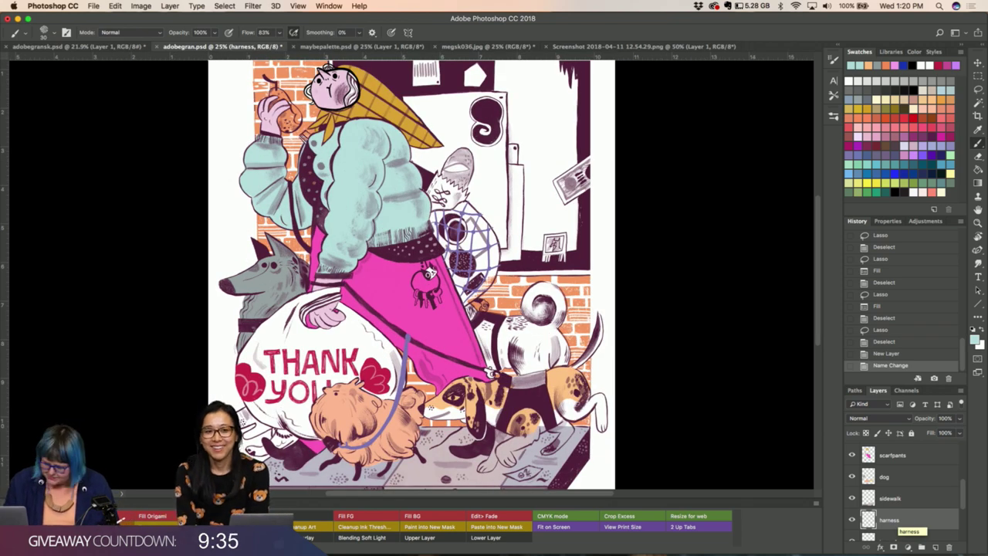
Brush two teal strokes over the spotted dog's harness.
key("i")
key("b")
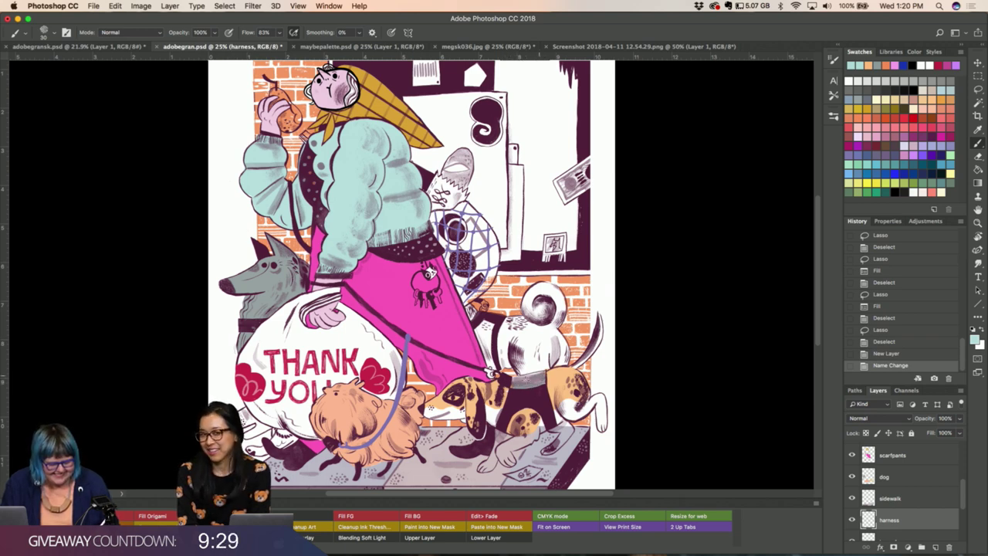
left_click(489, 374)
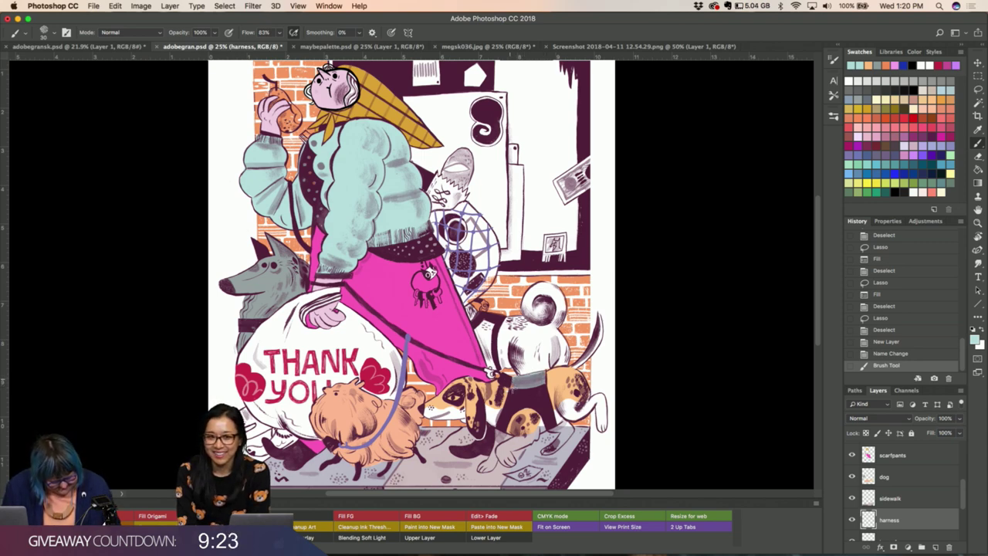
left_click(513, 395)
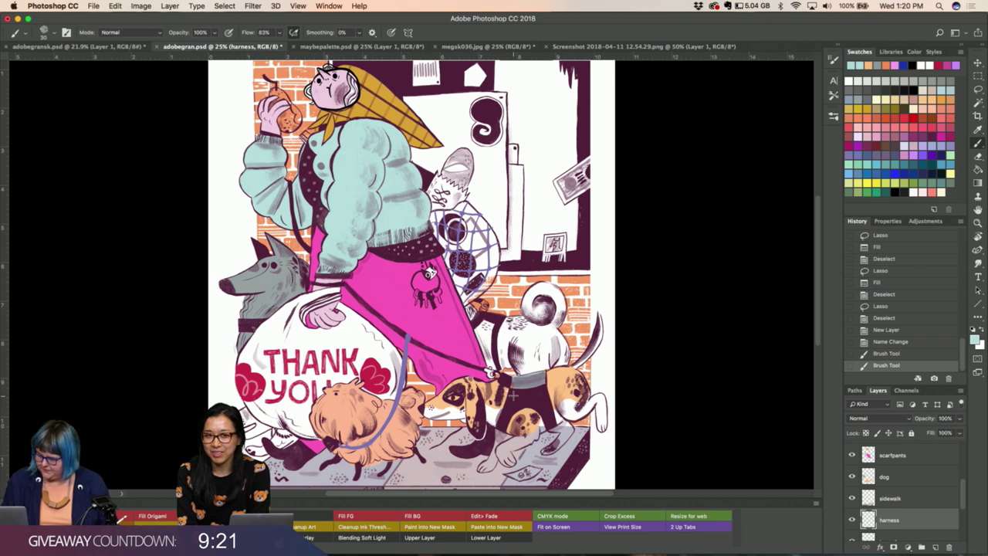
scroll(896, 510, "down", 3)
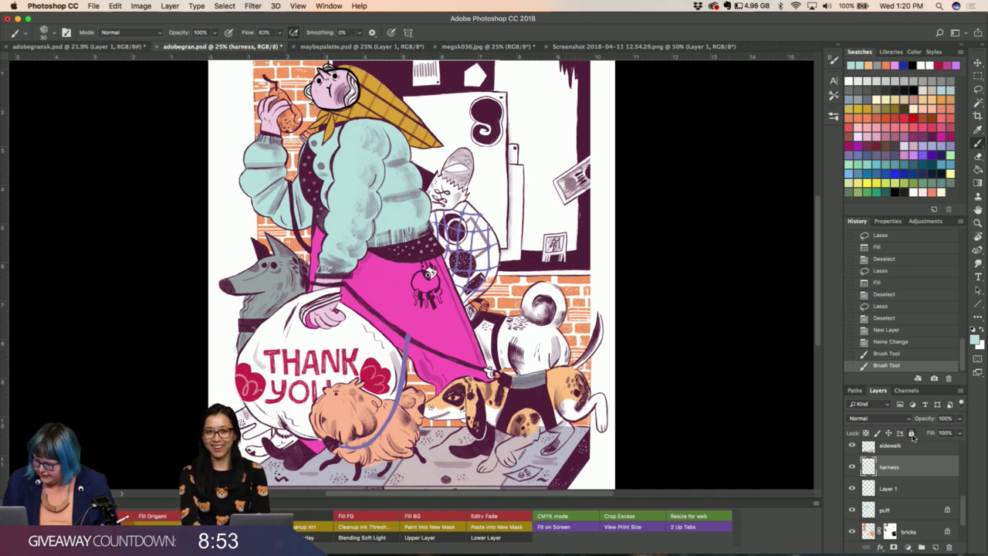
Move the harness layer above the sidewalk and dog layers in the Layers panel.
scroll(886, 480, "up", 1)
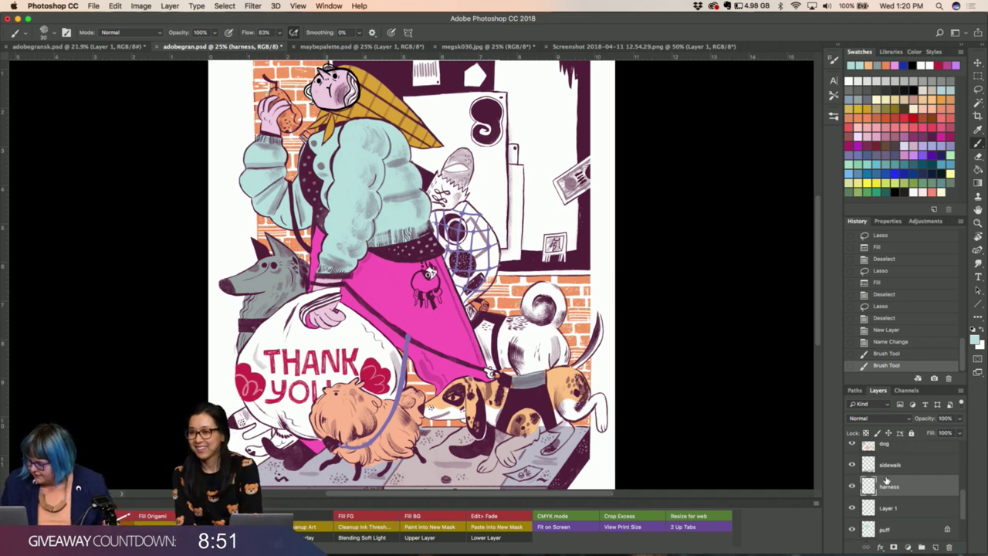
left_click_drag(887, 493, 883, 465)
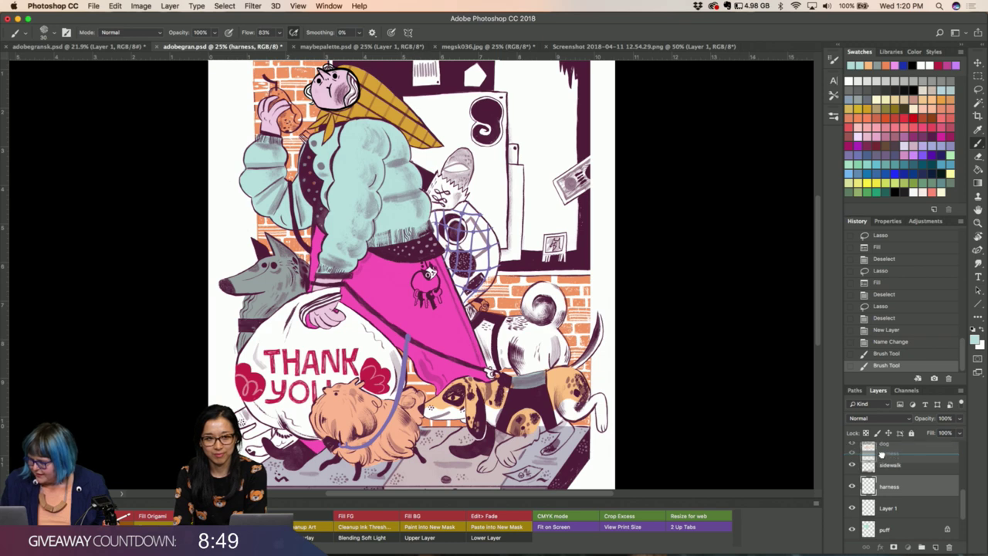
scroll(882, 464, "up", 1)
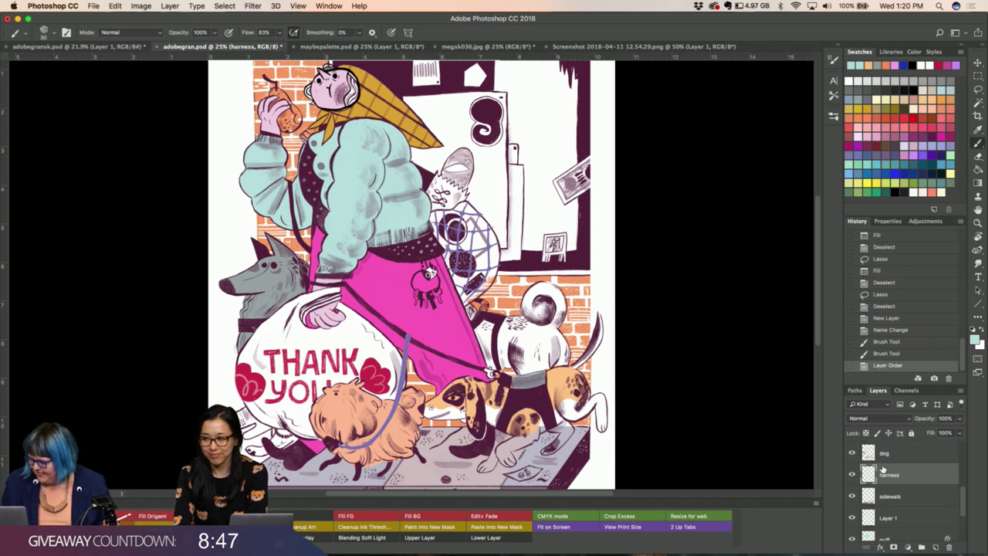
left_click_drag(884, 476, 882, 454)
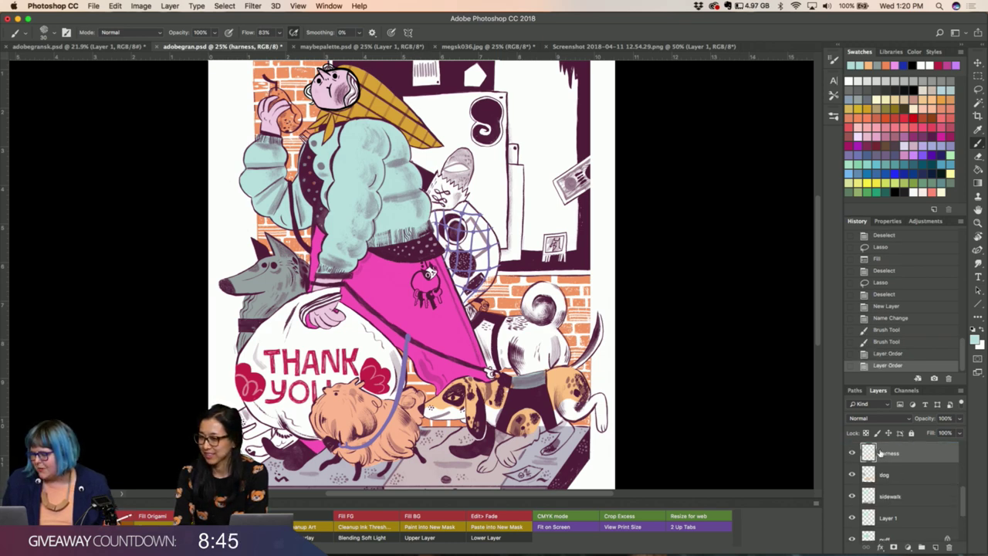
Erase the stray harness paint near the collar with the Eraser.
key("i")
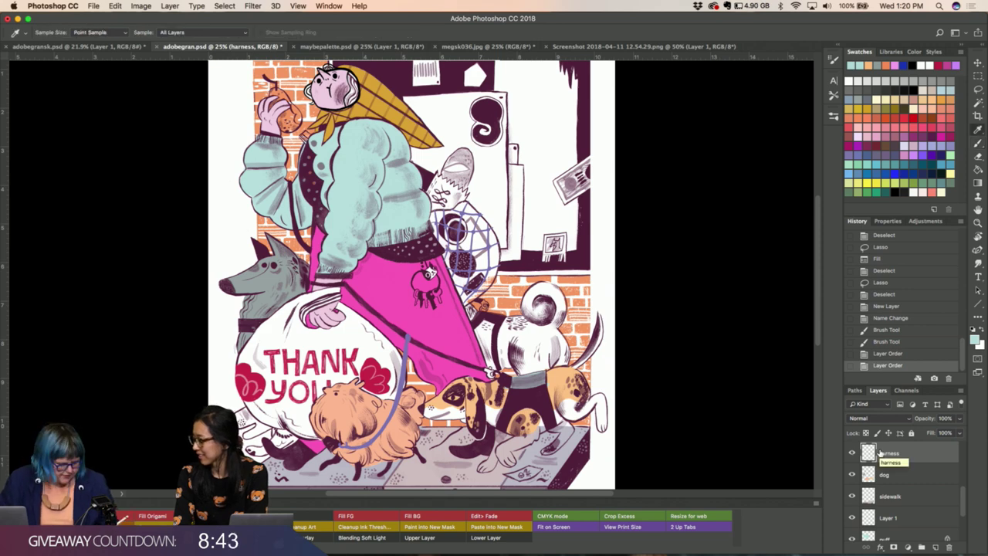
key("e")
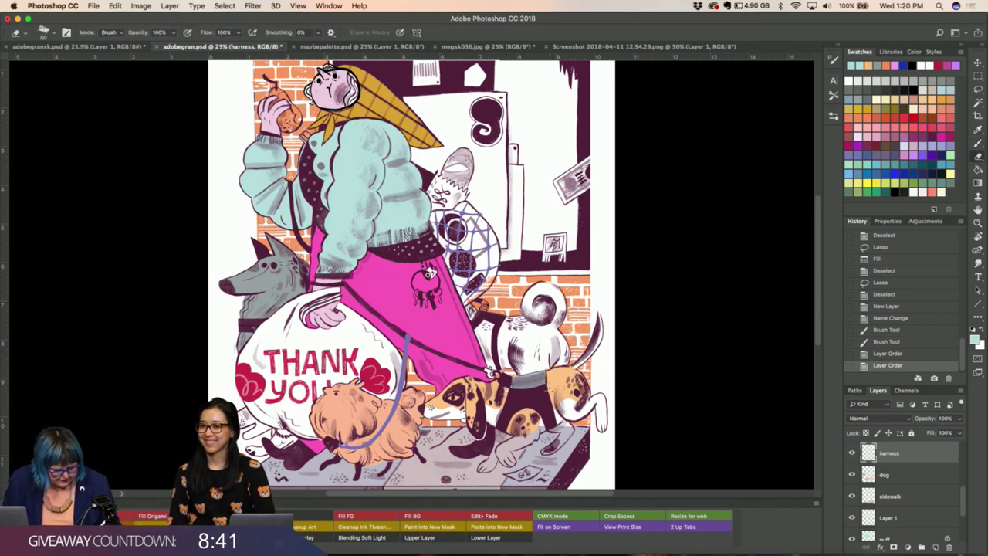
left_click(507, 382)
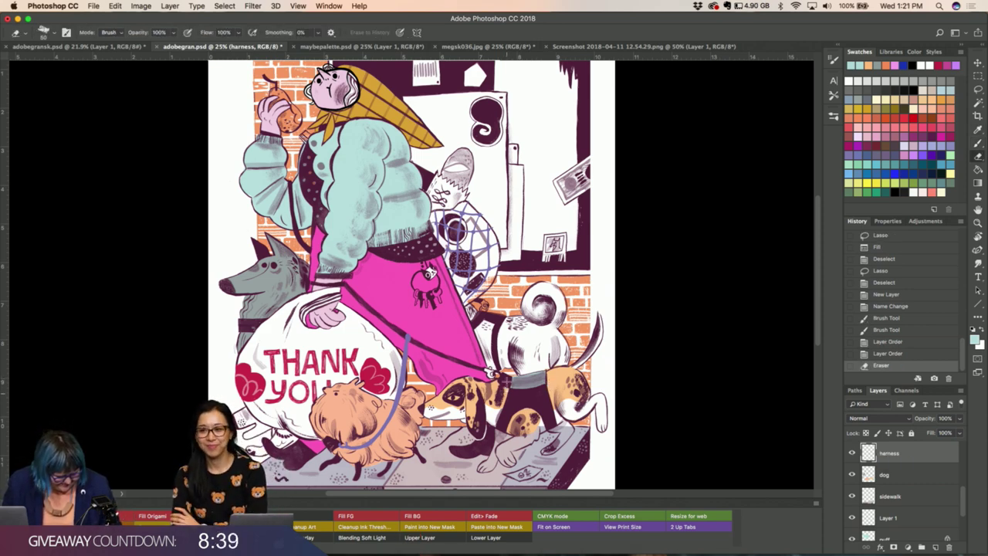
left_click(532, 359)
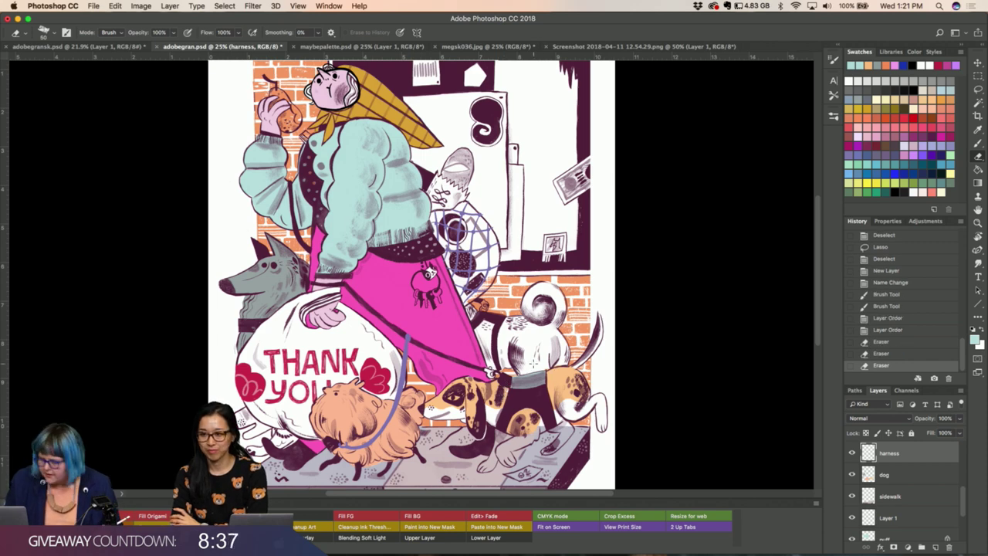
scroll(173, 114, "down", 5)
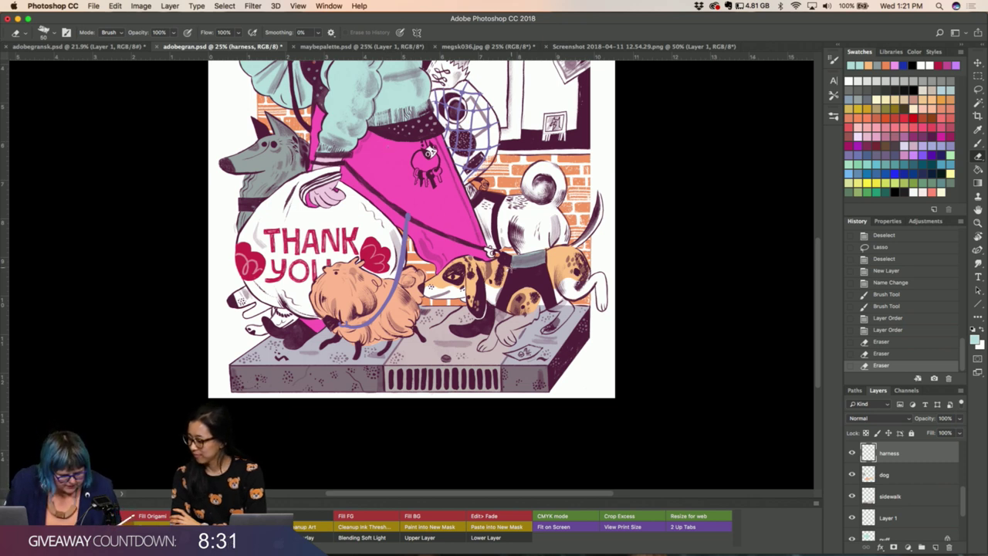
Group the facebagleash, knockout, thank you and lines layers into Group 1.
scroll(737, 375, "up", 2)
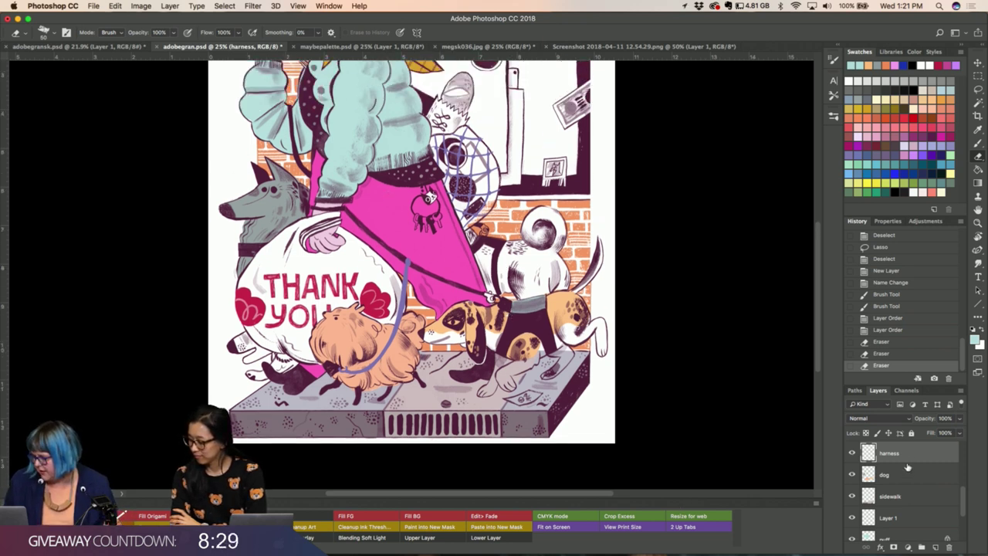
scroll(907, 465, "up", 2)
scroll(909, 464, "up", 1)
scroll(908, 461, "up", 1)
scroll(908, 462, "up", 1)
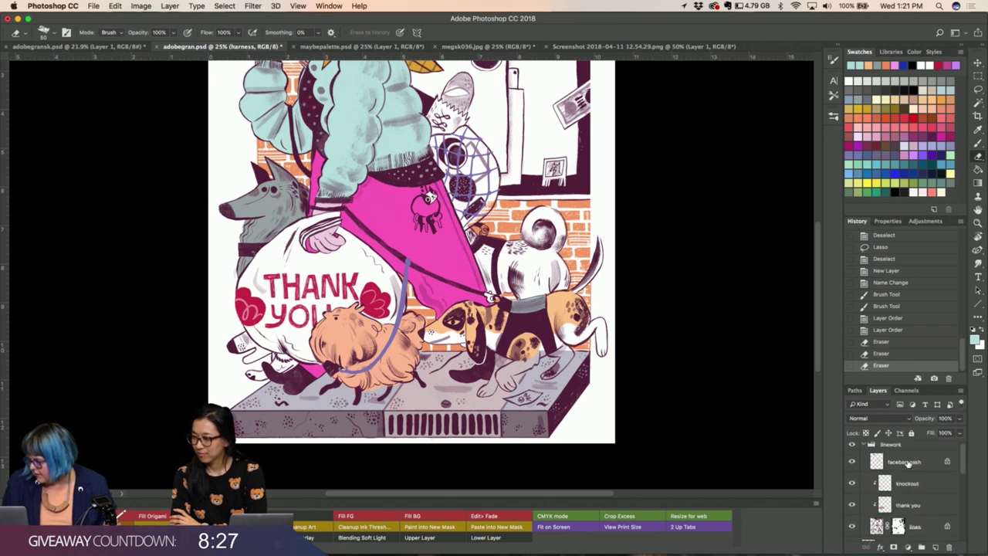
scroll(908, 463, "up", 1)
scroll(908, 464, "up", 1)
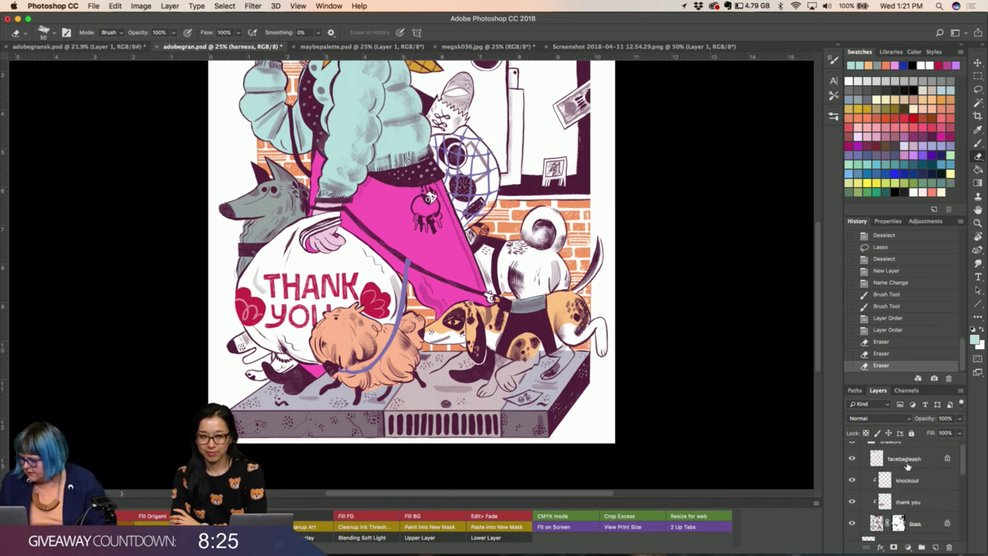
left_click(908, 462)
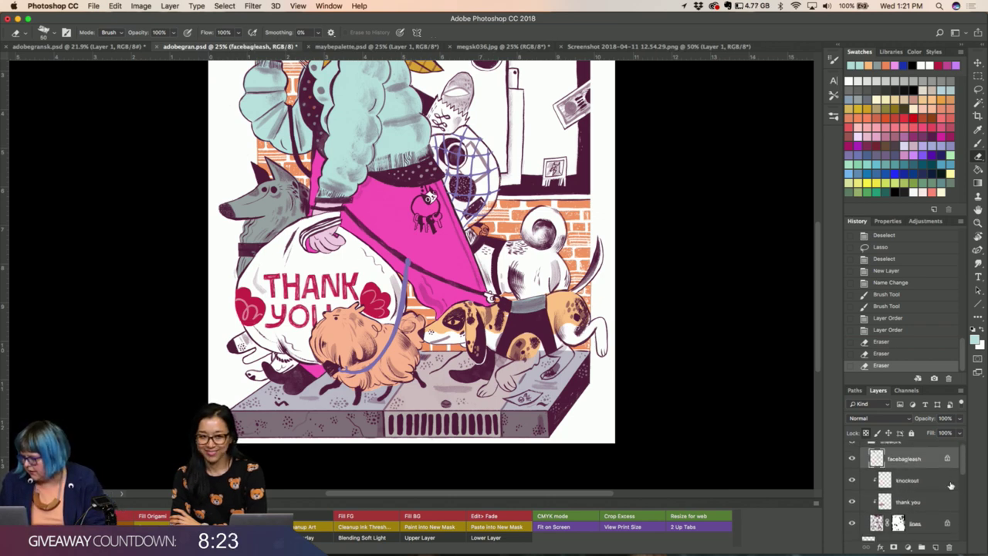
left_click(908, 524, "shift")
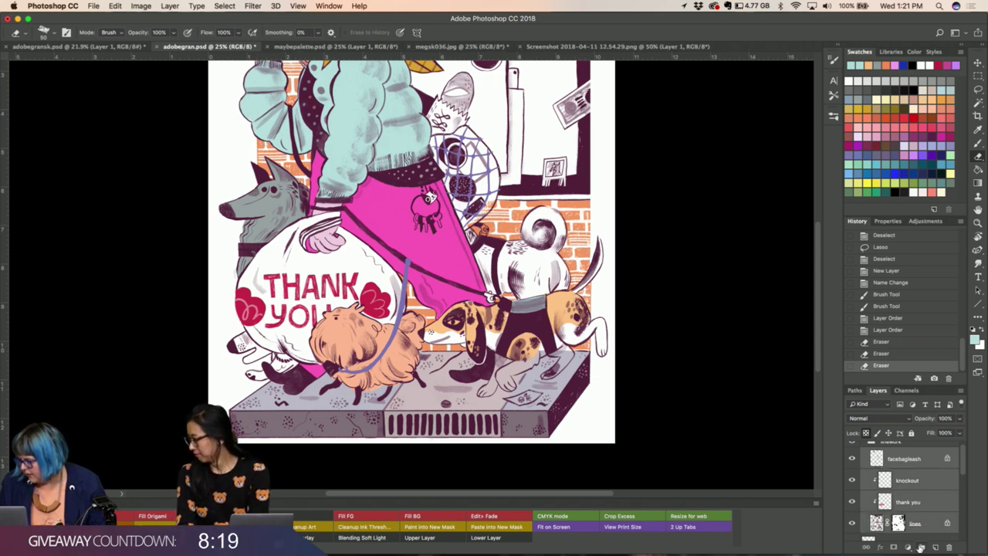
left_click_drag(910, 526, 921, 546)
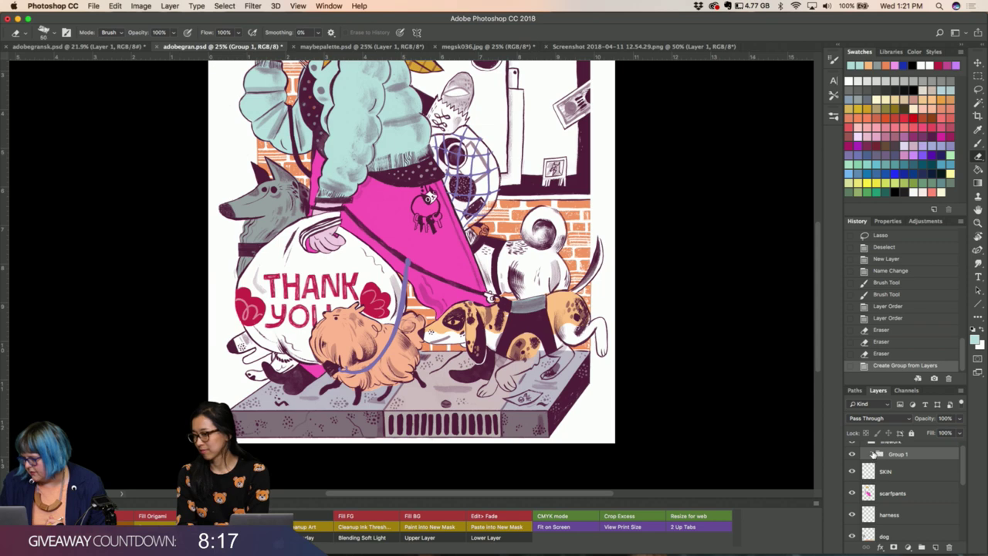
Expand Group 1 and add a new empty layer above thank you.
left_click(873, 454)
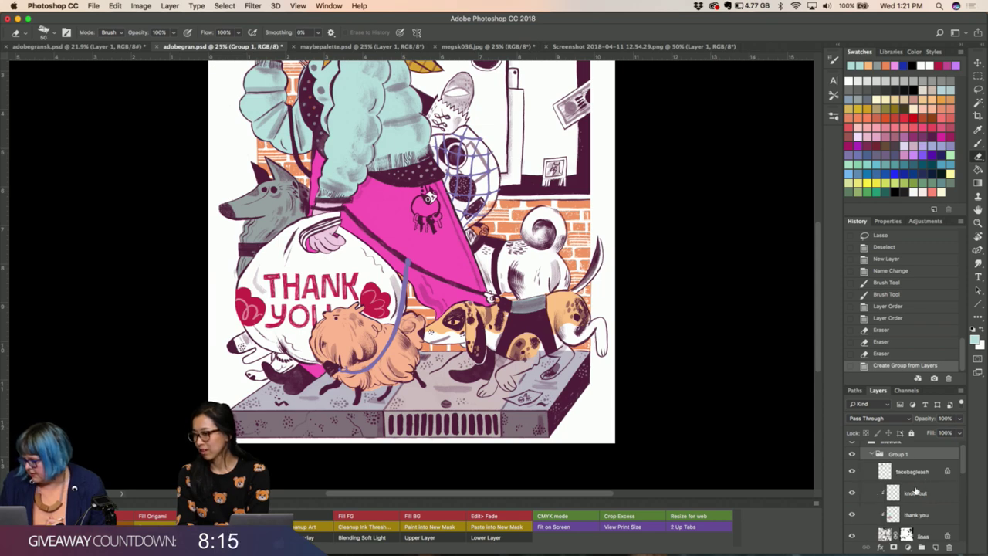
left_click(911, 515)
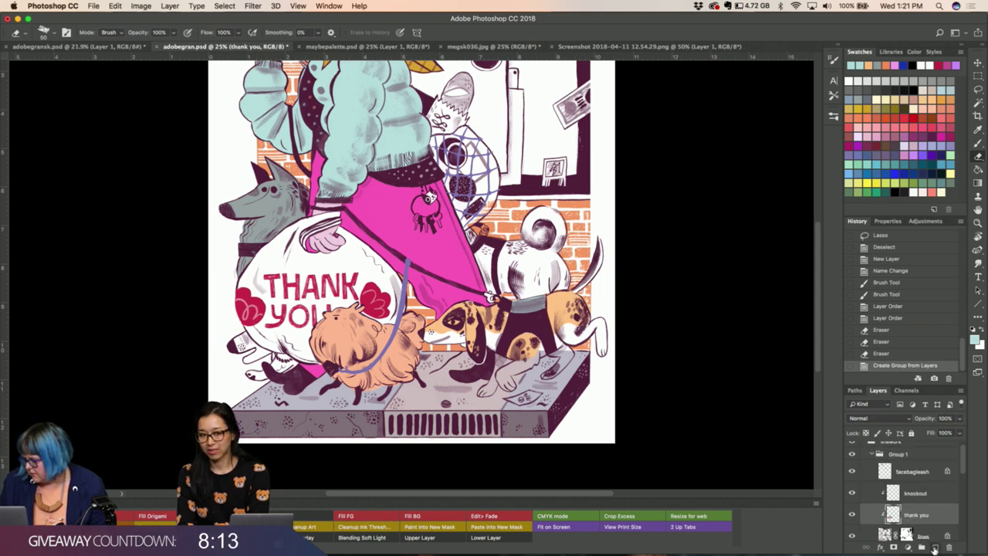
left_click(935, 547)
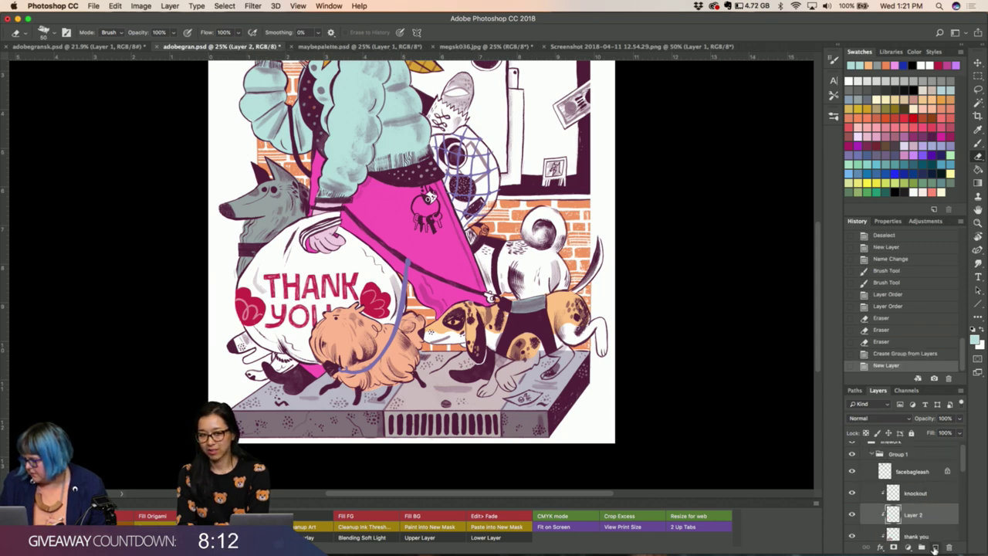
Rename Layer 2 to 'harnesses' and sample a green swatch as the foreground colour.
double_click(908, 516)
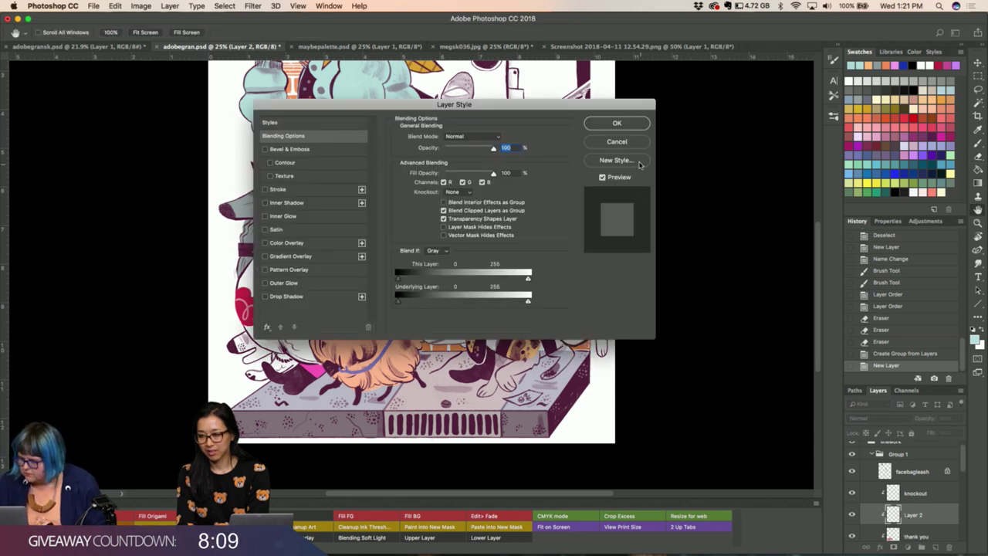
left_click(617, 141)
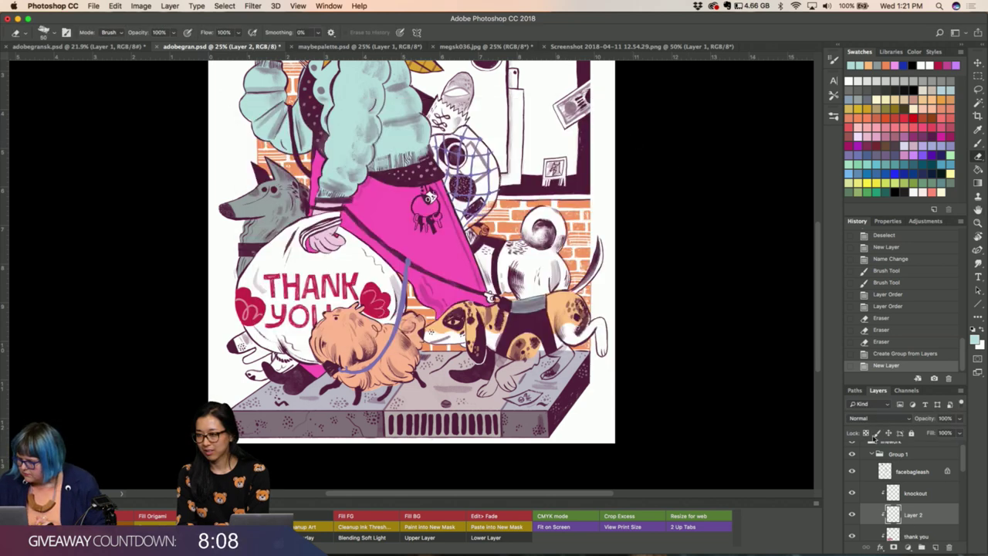
double_click(912, 515)
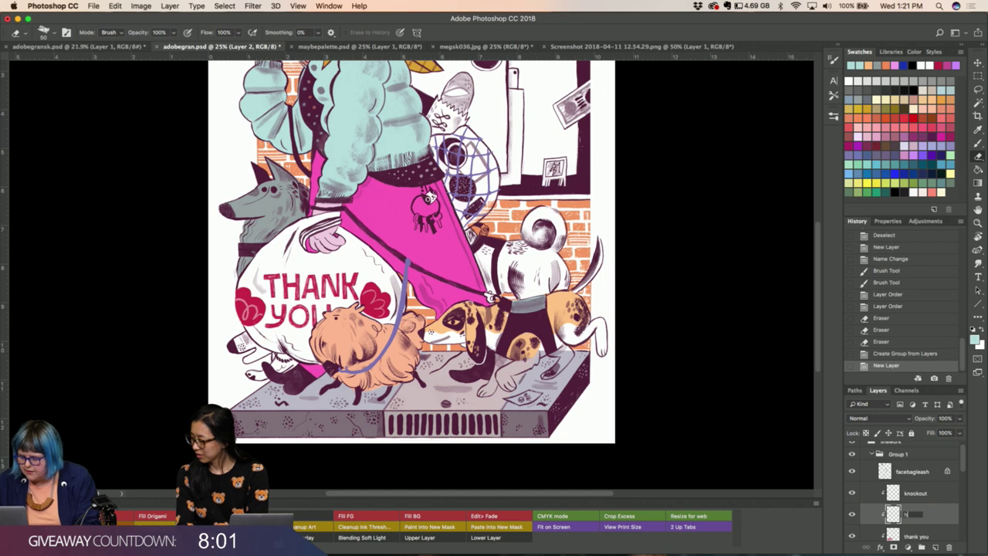
type("harnesses")
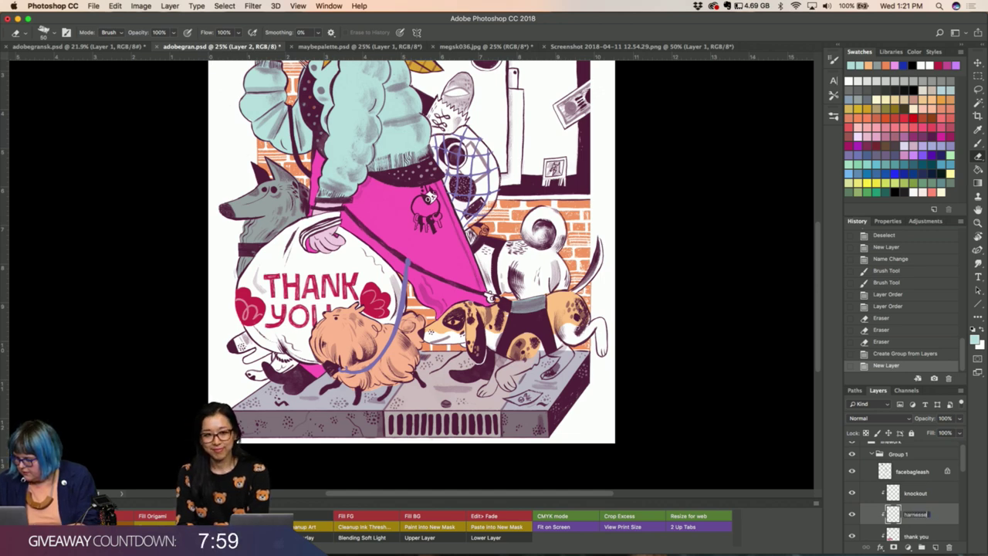
key("Return")
key("i")
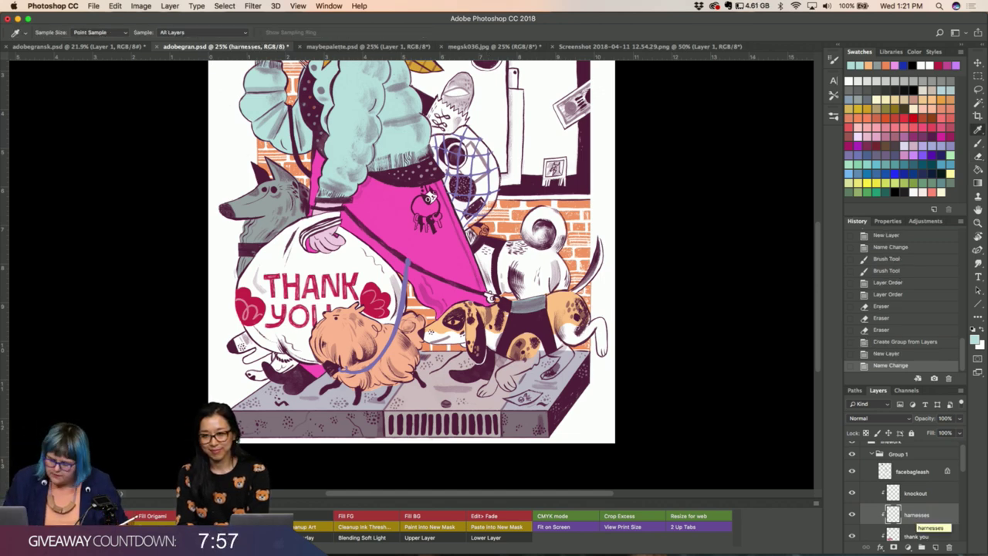
left_click(883, 191)
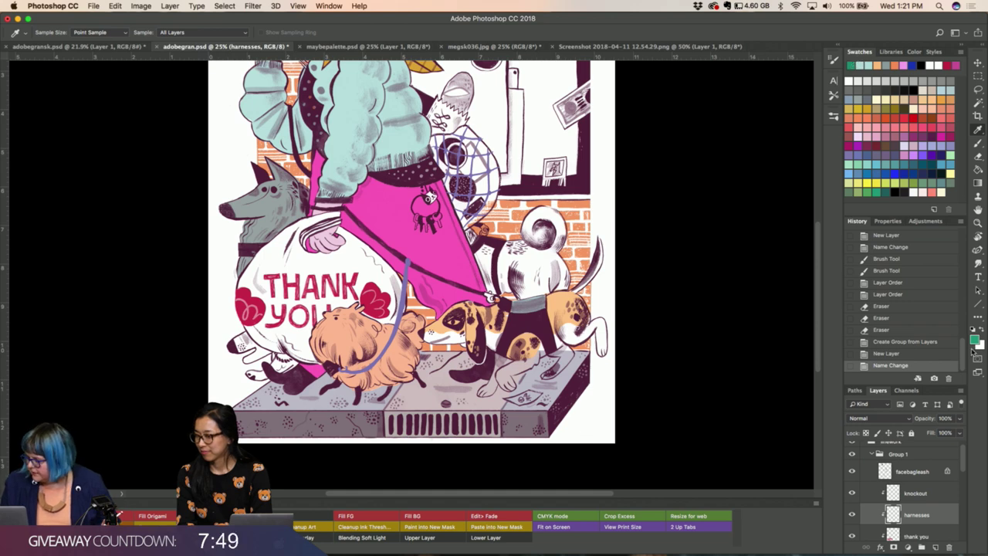
Set the foreground colour to deep teal green 035f3b and show the brush presets list.
left_click(974, 340)
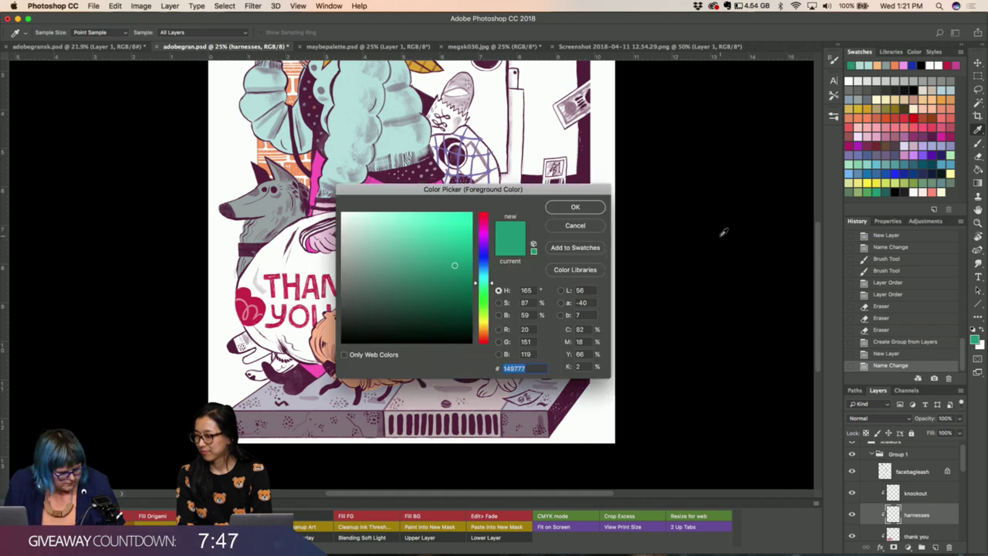
left_click_drag(485, 302, 469, 293)
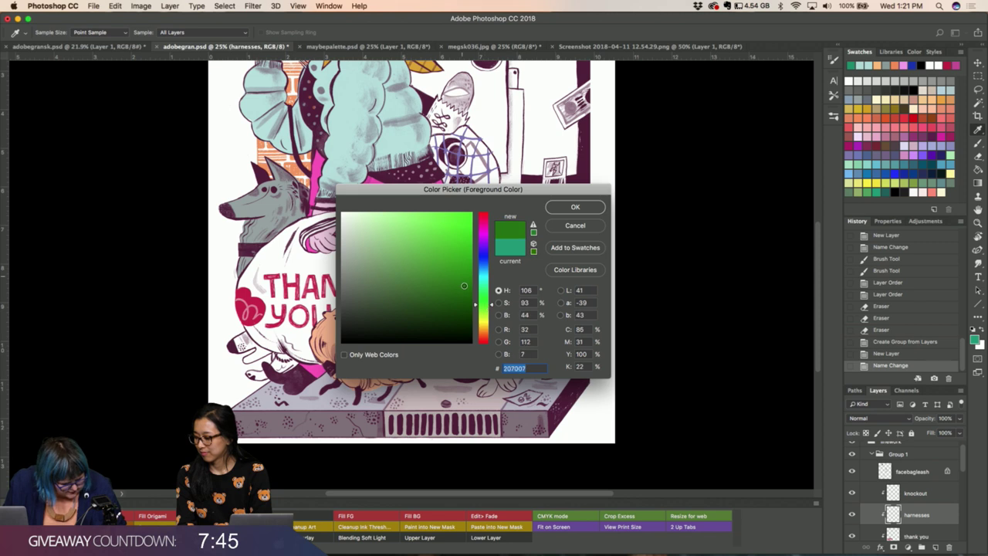
left_click(483, 287)
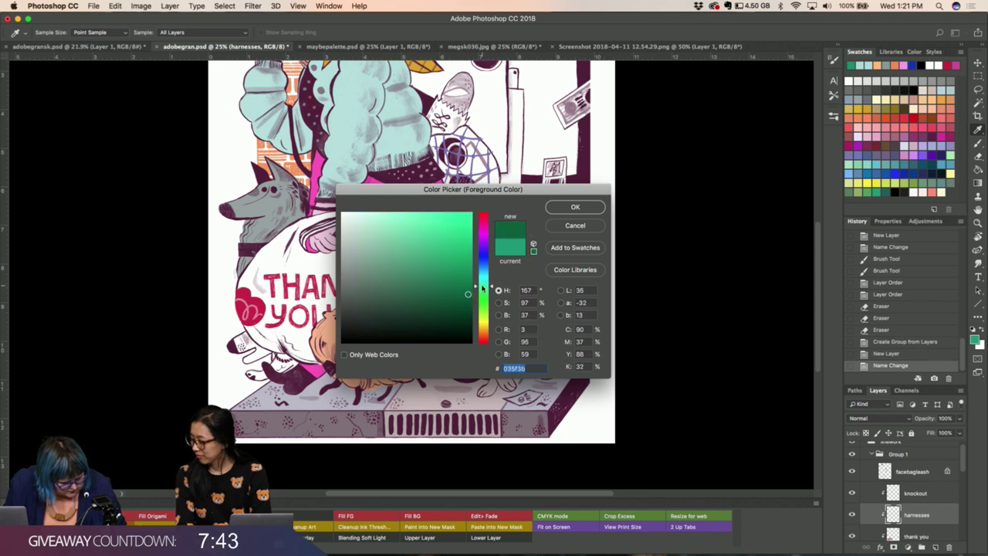
left_click(573, 207)
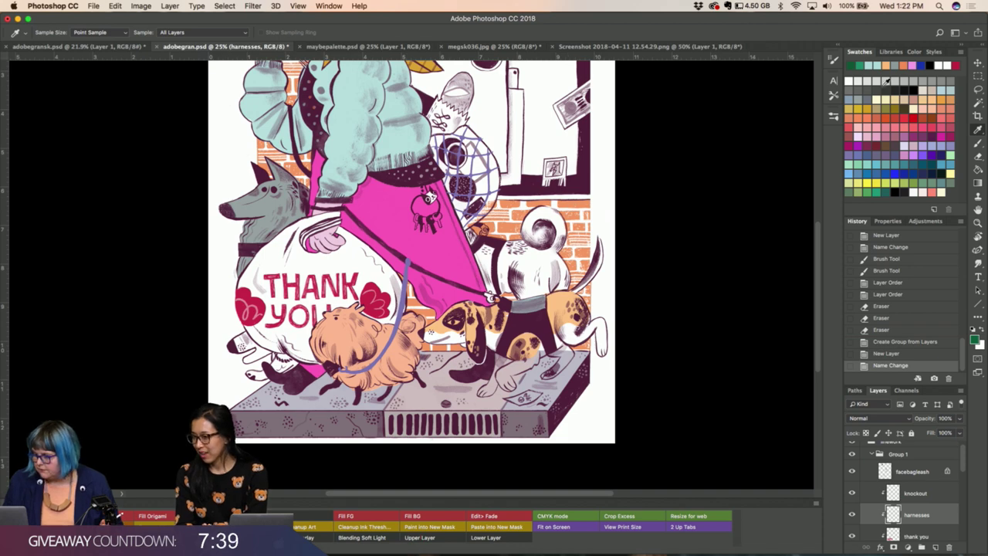
left_click(837, 116)
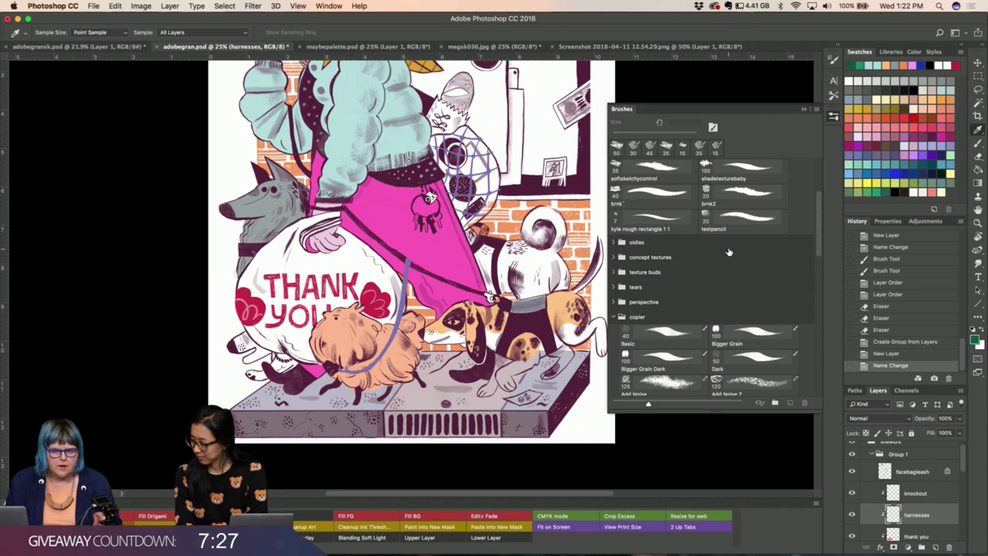
Choose the flatty brush from the brush presets.
scroll(690, 362, "down", 3)
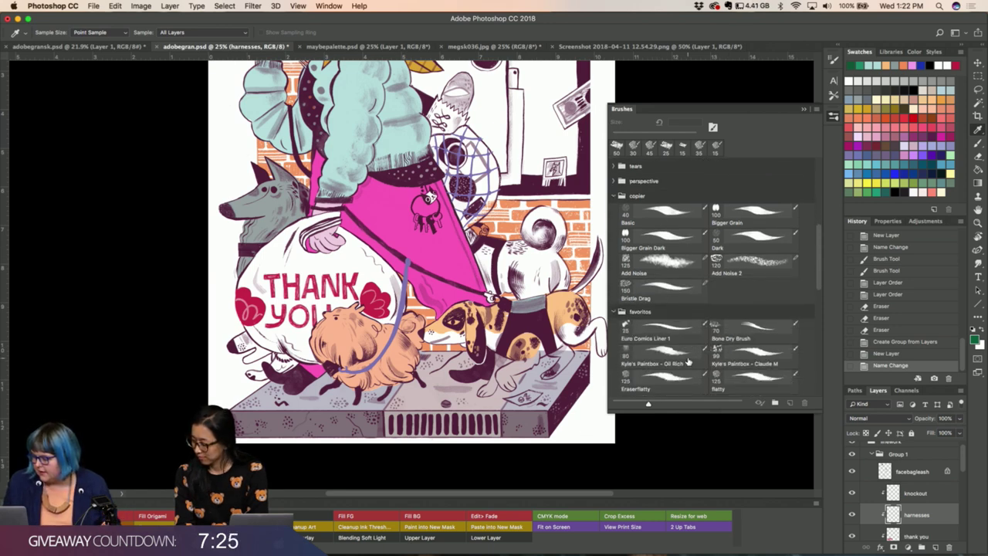
scroll(689, 362, "down", 2)
left_click(747, 370)
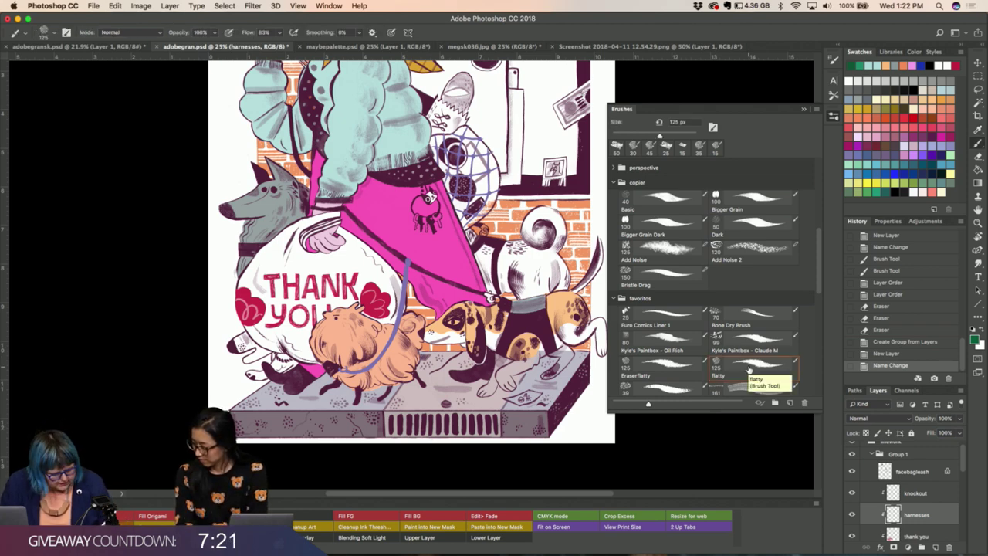
left_click(618, 108)
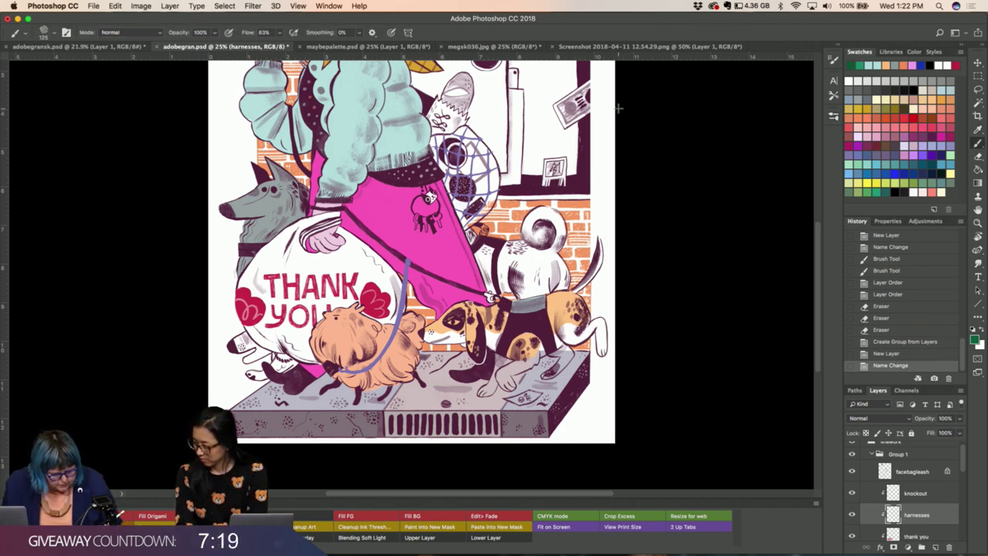
Paint dark green strokes over the spotted dog's harness near the leash attachment.
mouse_move(548, 325)
left_mouse_down()
mouse_move(517, 321)
mouse_move(547, 342)
left_mouse_up()
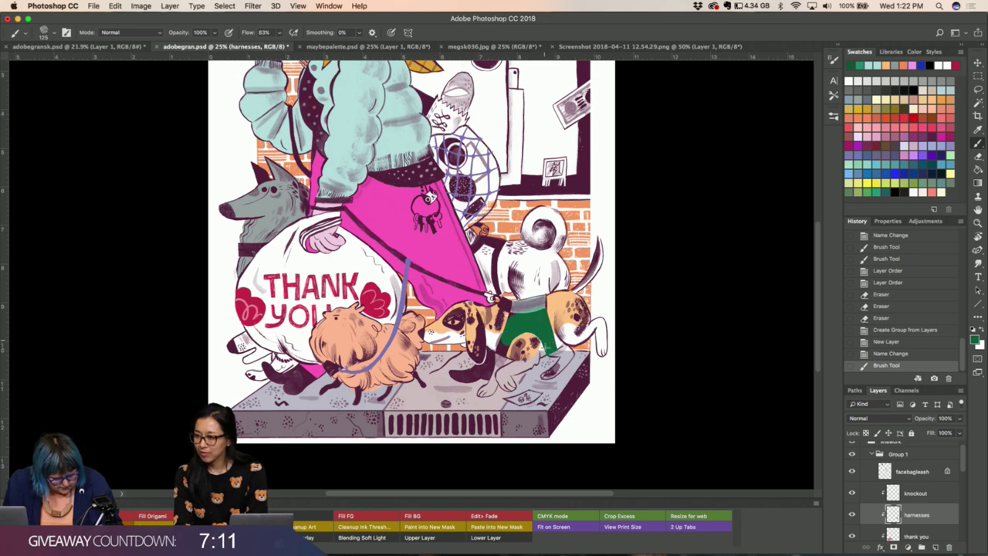
left_click(547, 349)
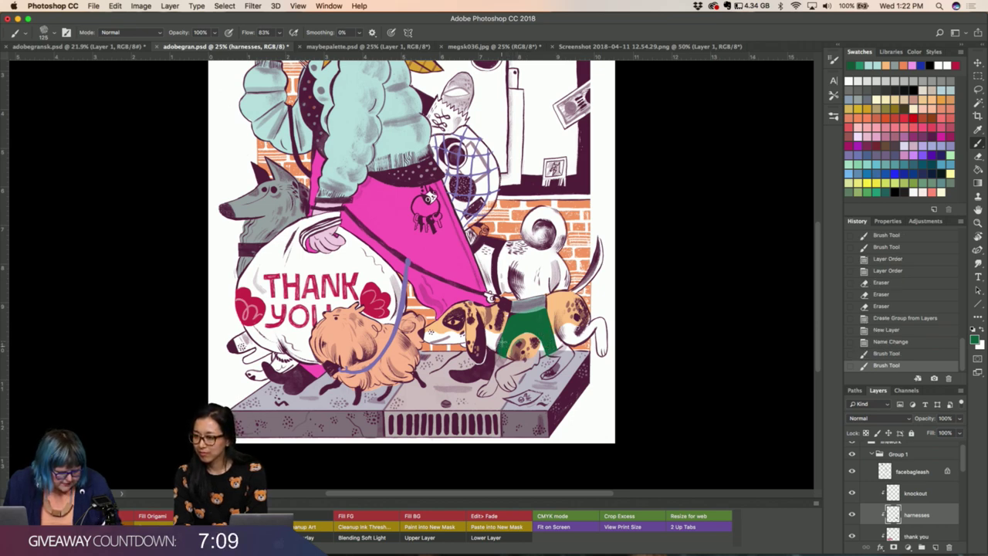
left_click(511, 330)
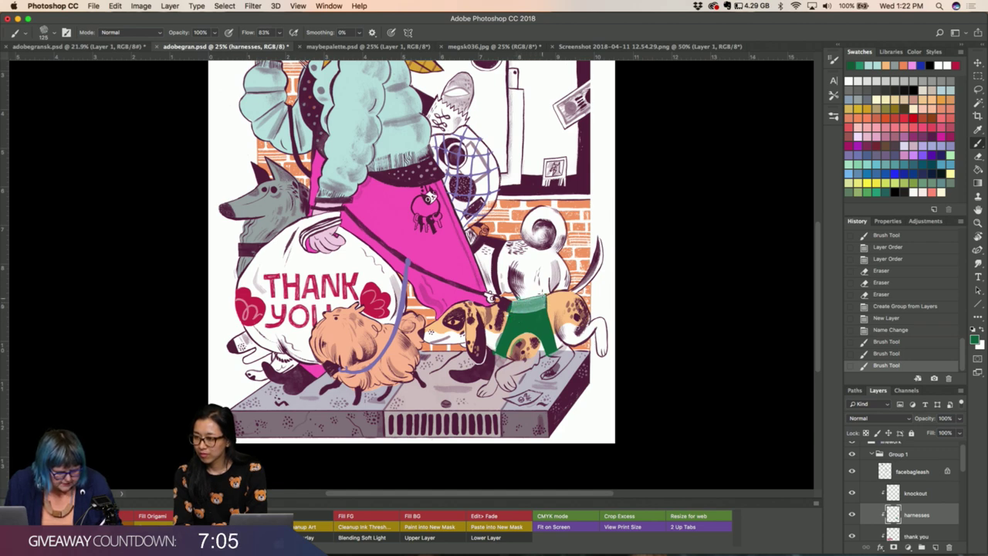
left_click(542, 292)
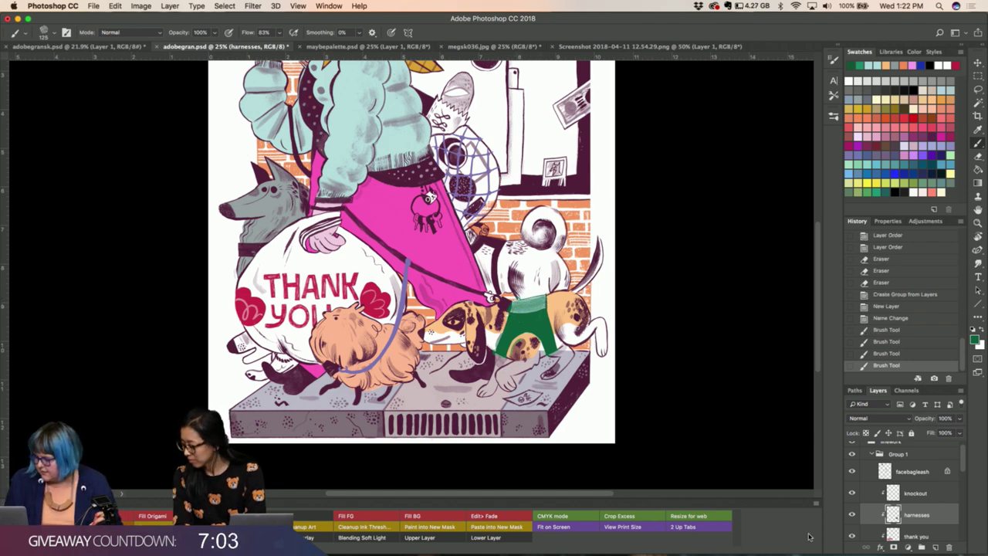
left_click(853, 513)
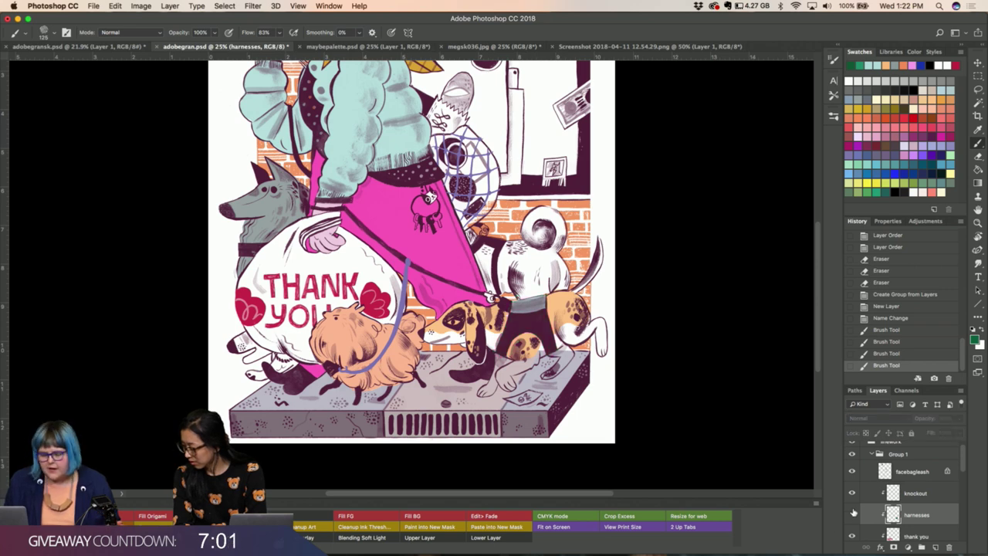
left_click(853, 512)
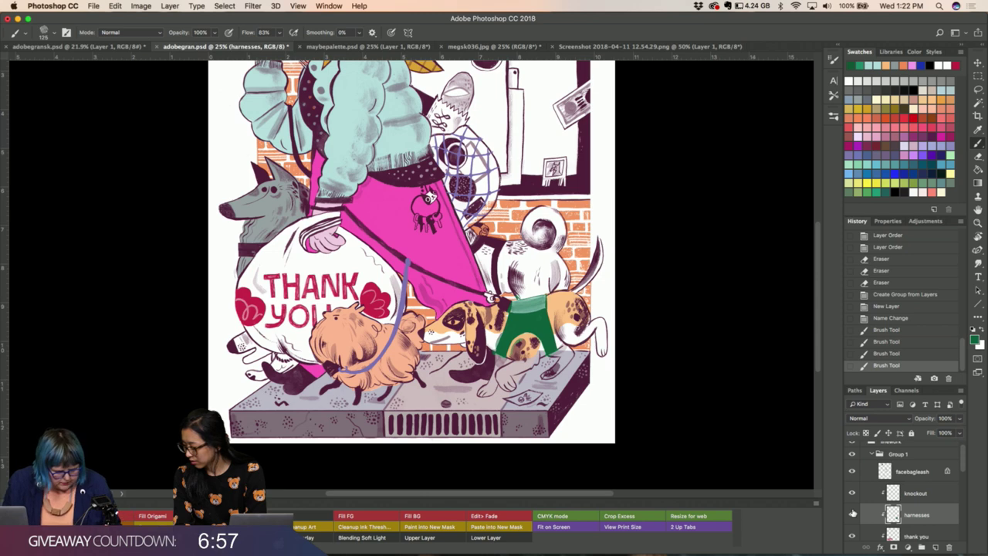
left_click_drag(496, 302, 502, 303)
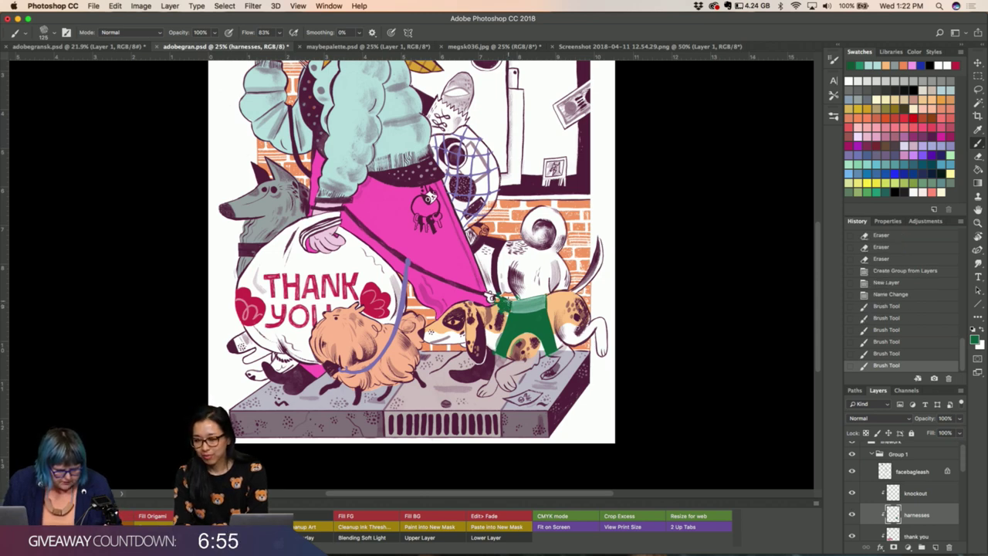
key("e")
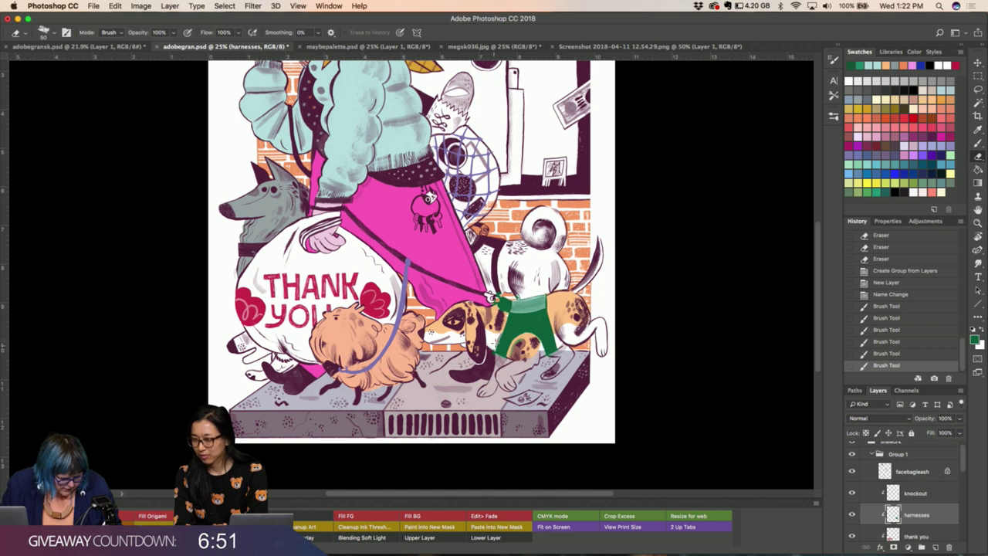
Erase stray green specks along the spotted dog's harness edges on the harnesses layer.
left_click(491, 357)
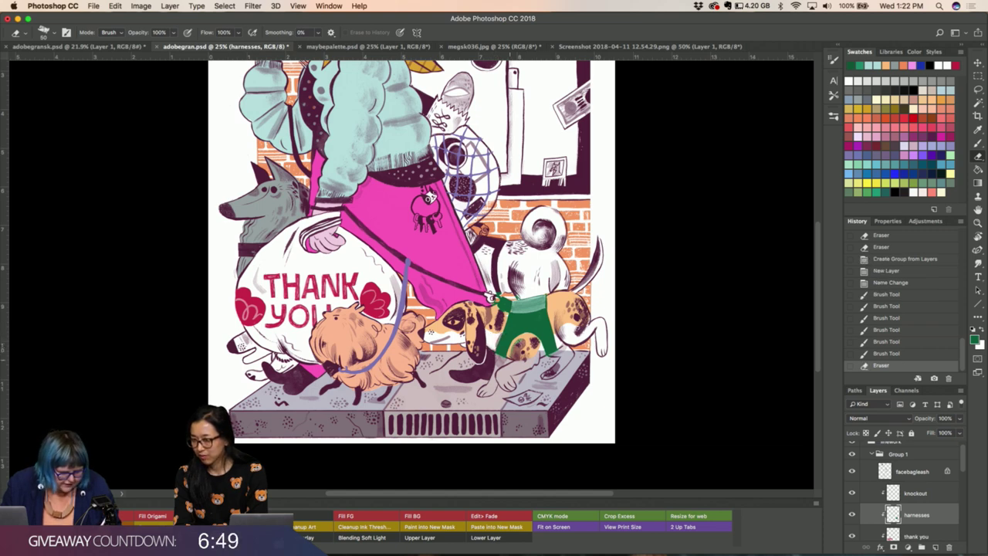
left_click(525, 342)
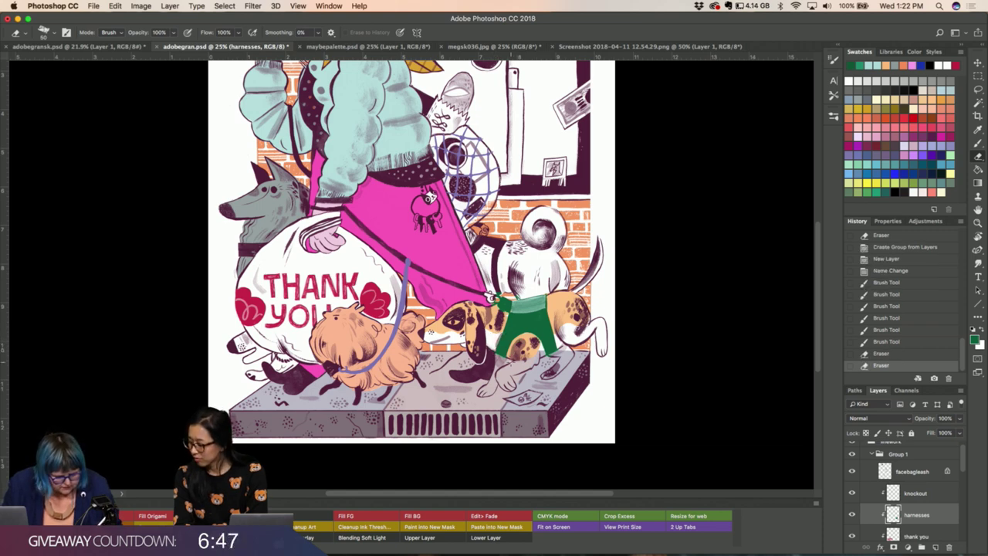
left_click(562, 347)
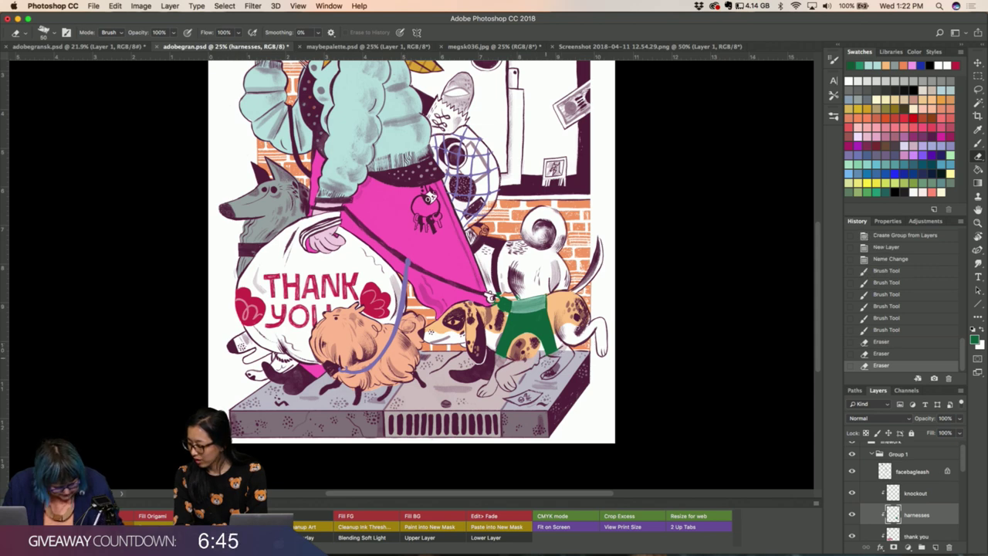
left_click(555, 358)
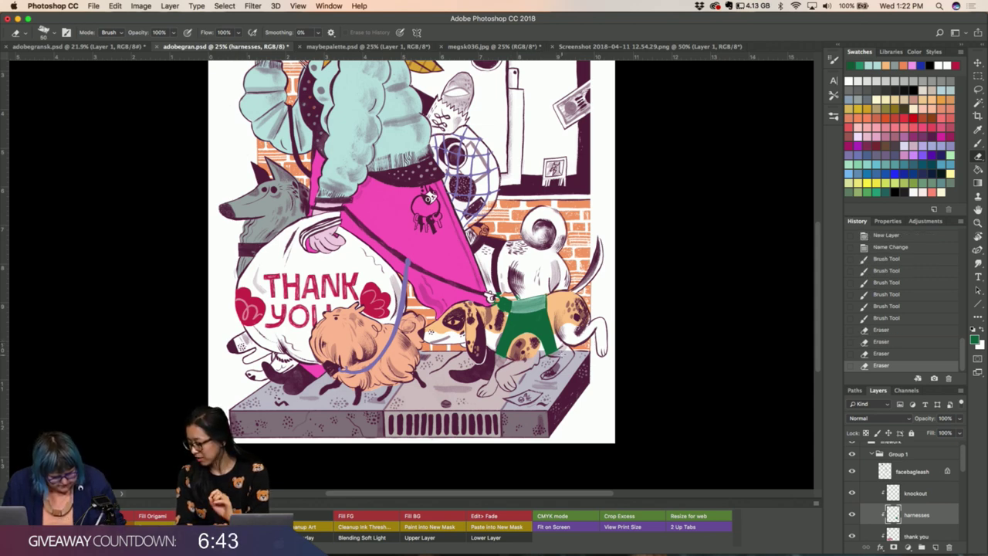
left_click(555, 358)
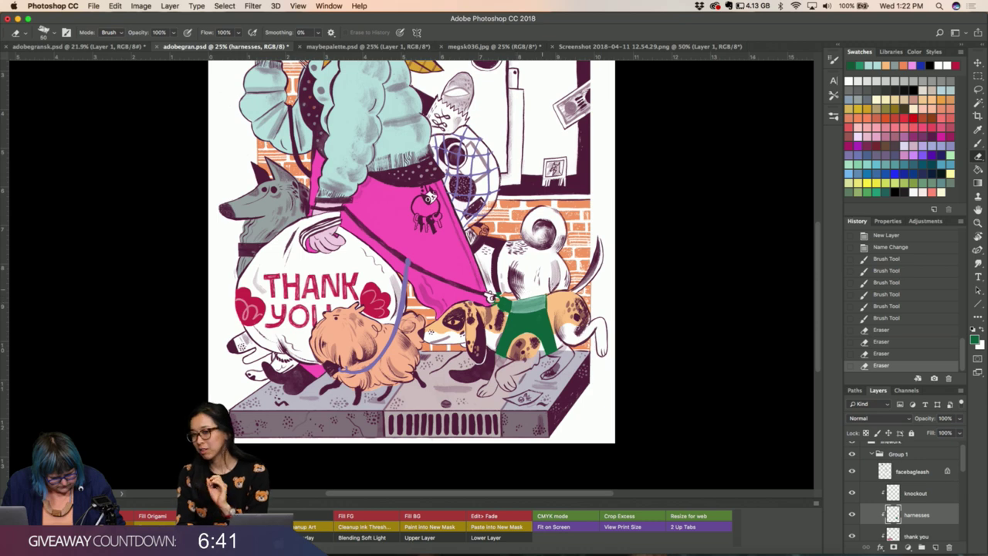
left_click(490, 296)
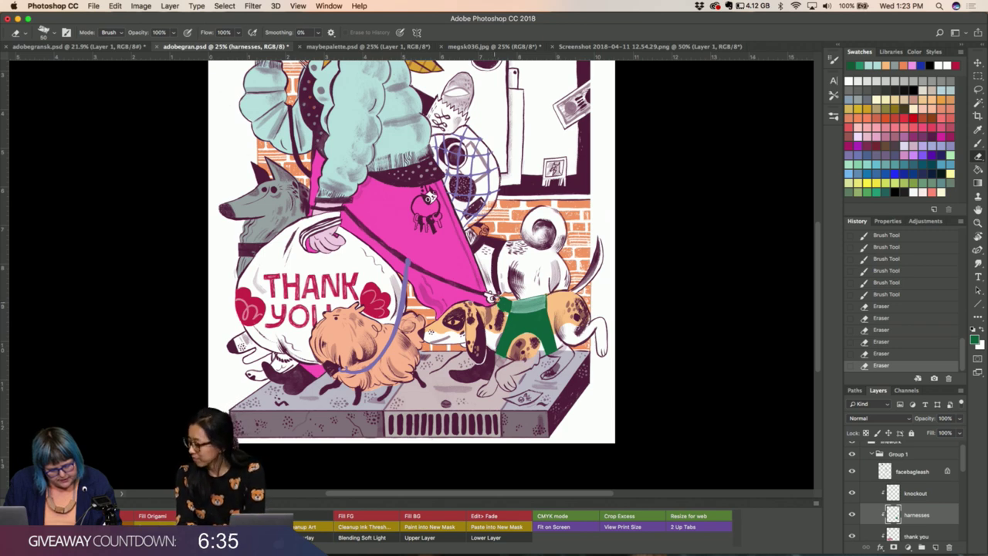
left_click(490, 296)
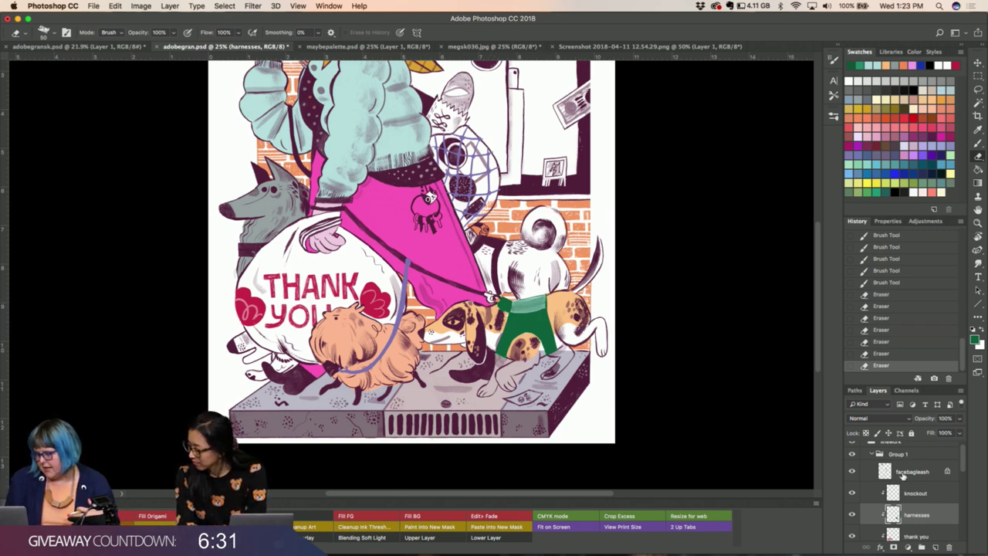
scroll(884, 515, "down", 1)
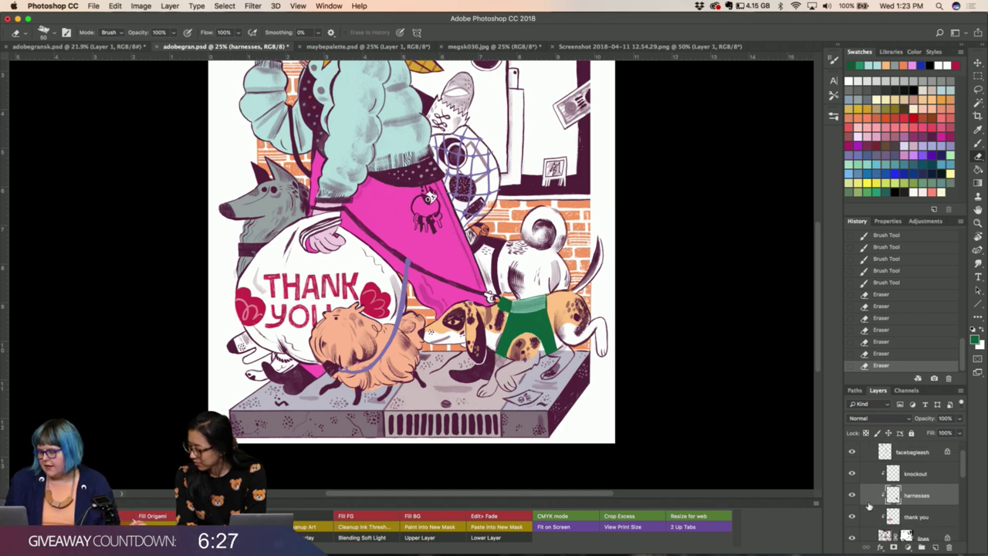
left_click(852, 516)
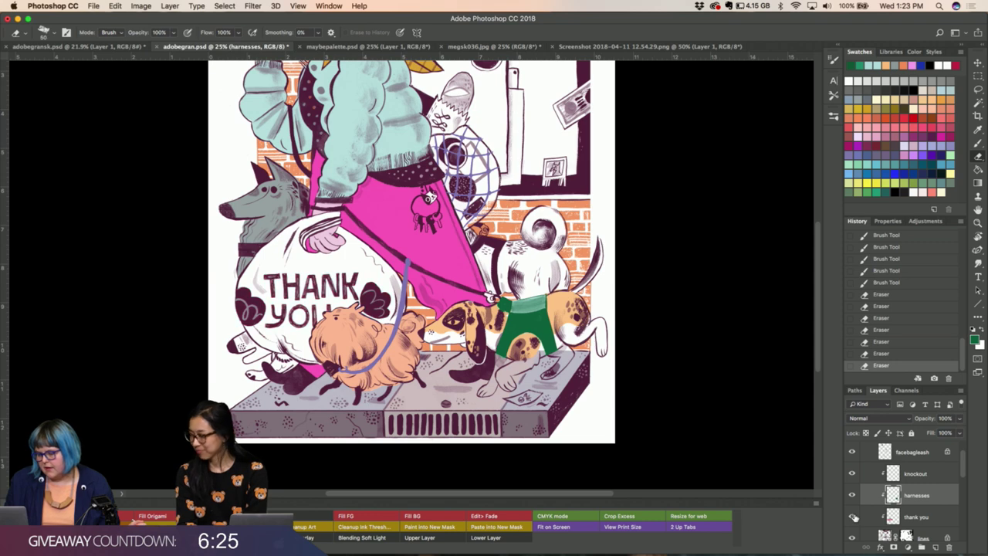
left_click(853, 516)
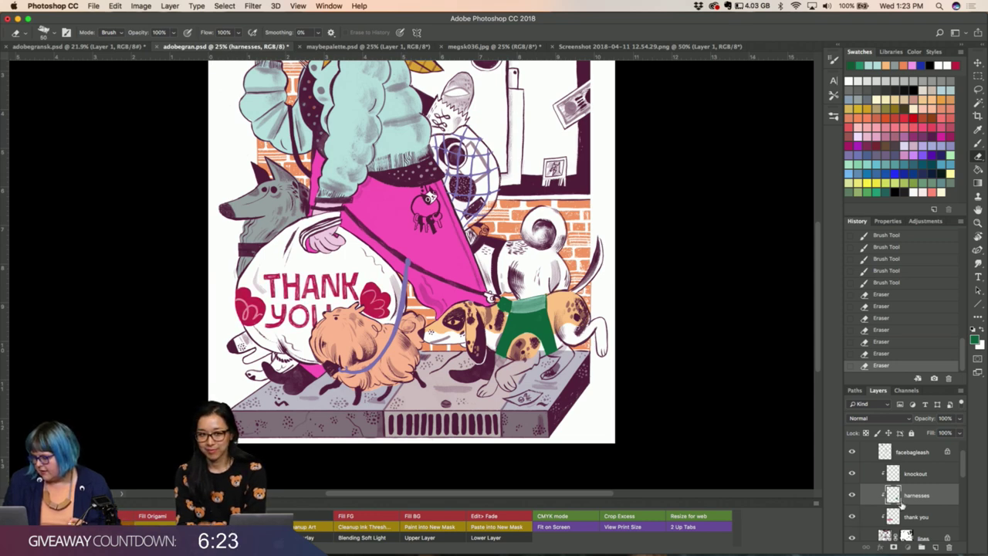
left_click_drag(900, 502, 894, 446)
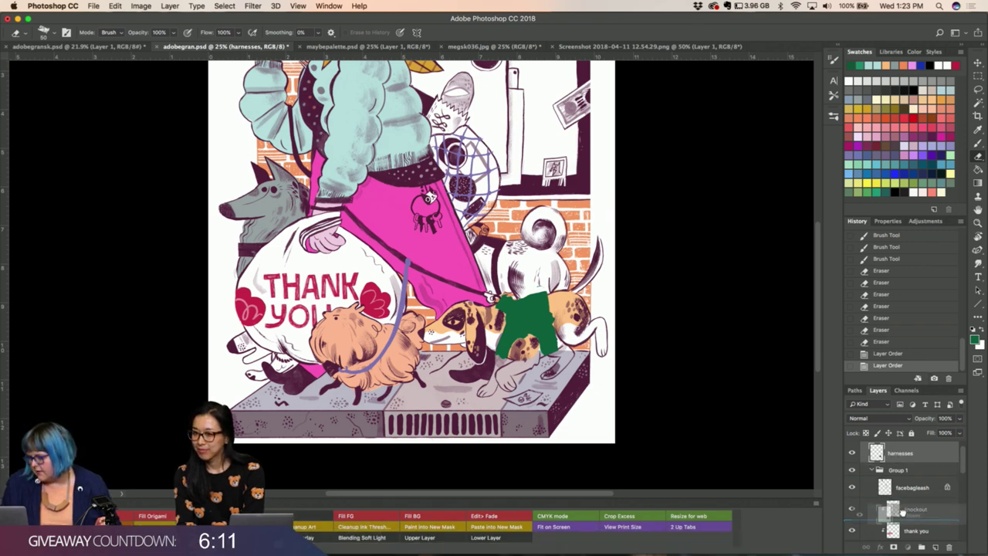
left_click_drag(894, 454, 905, 516)
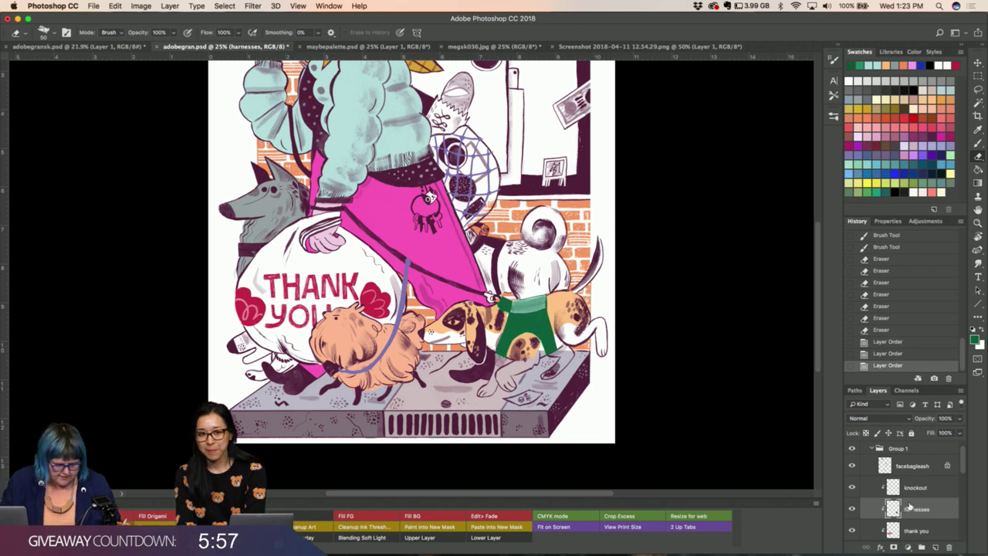
key("ctrl+u")
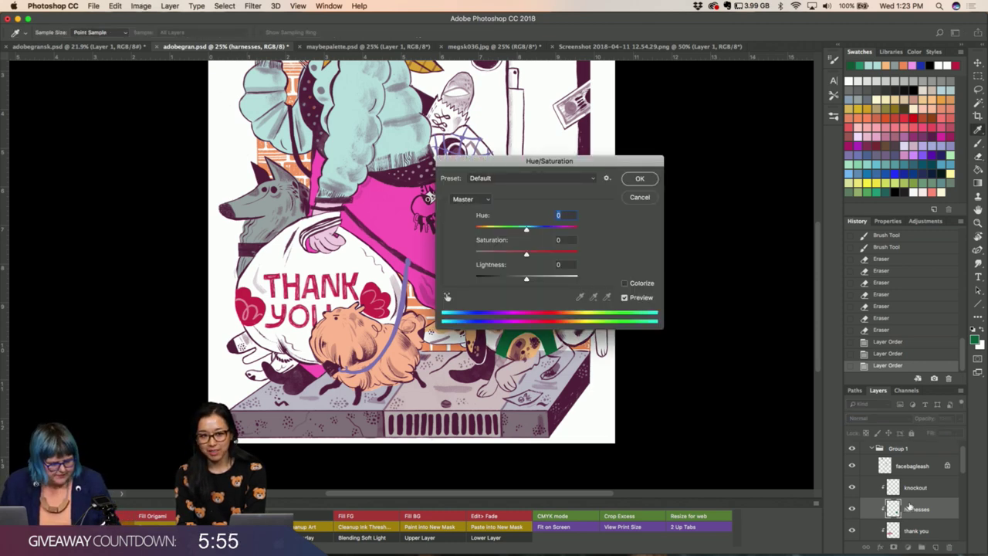
left_click_drag(525, 229, 543, 230)
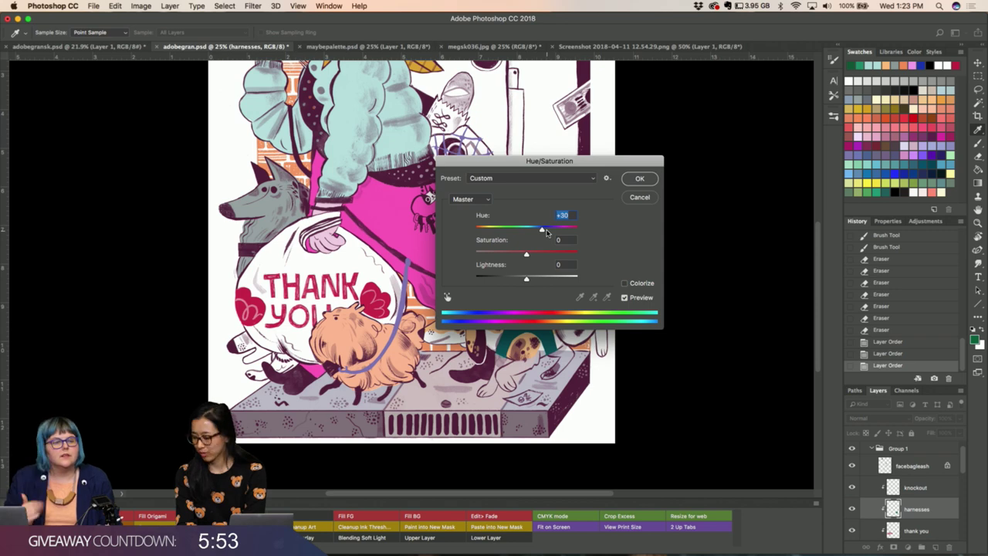
left_click_drag(513, 164, 321, 175)
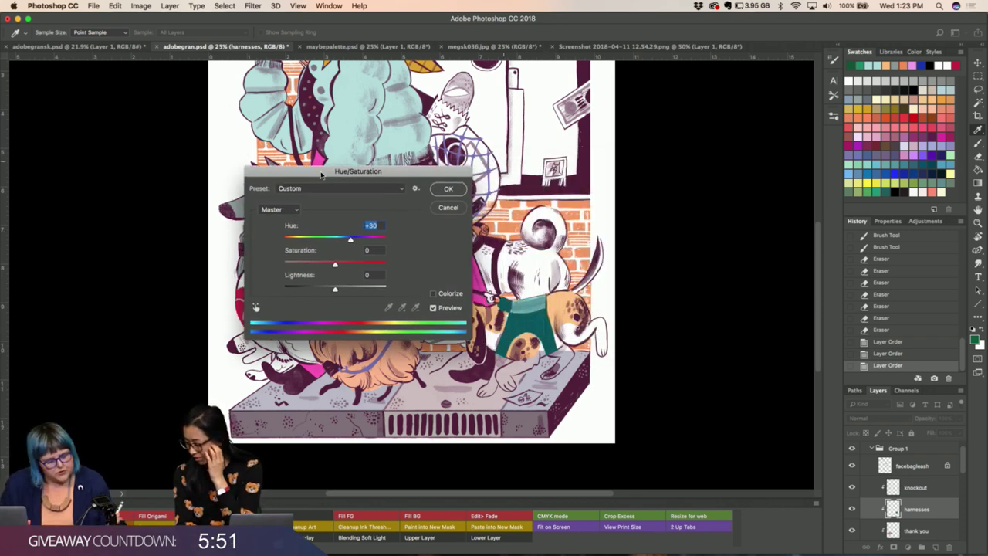
left_click(448, 188)
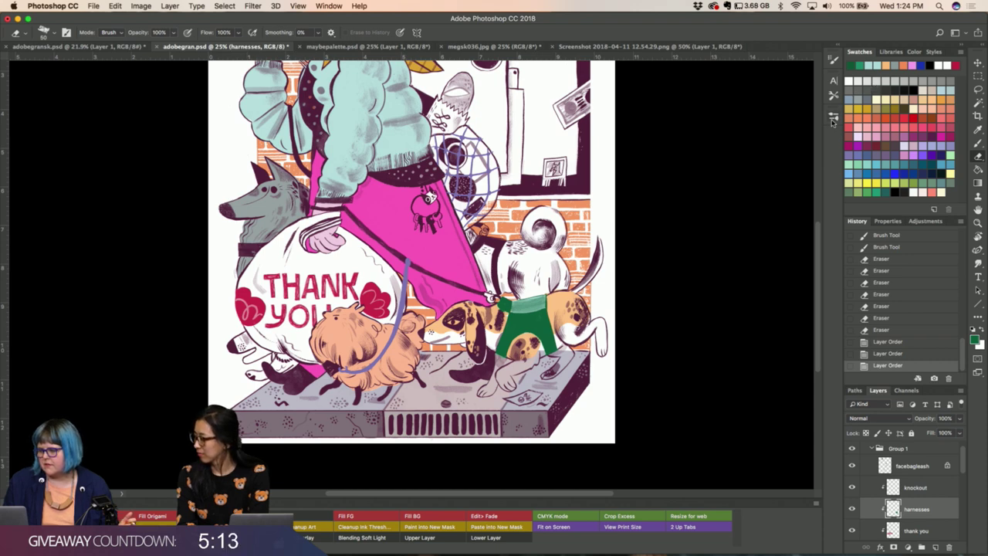
left_click(833, 119)
scroll(693, 277, "down", 3)
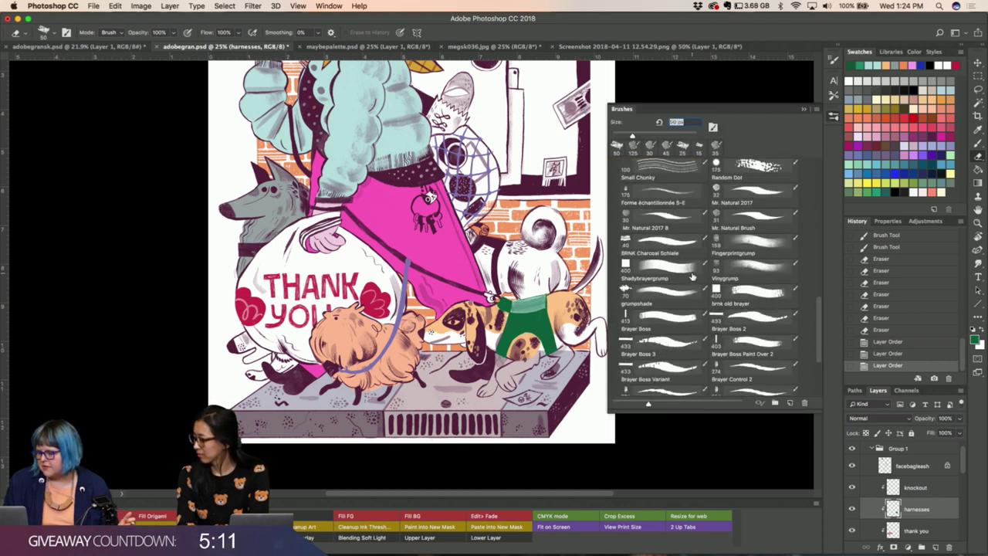
scroll(692, 276, "down", 3)
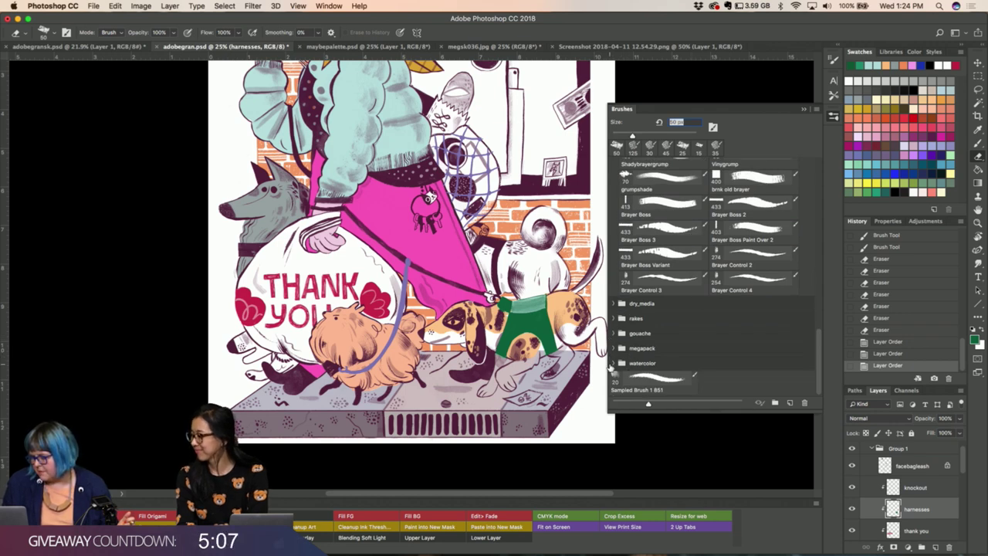
left_click(614, 363)
scroll(627, 378, "down", 5)
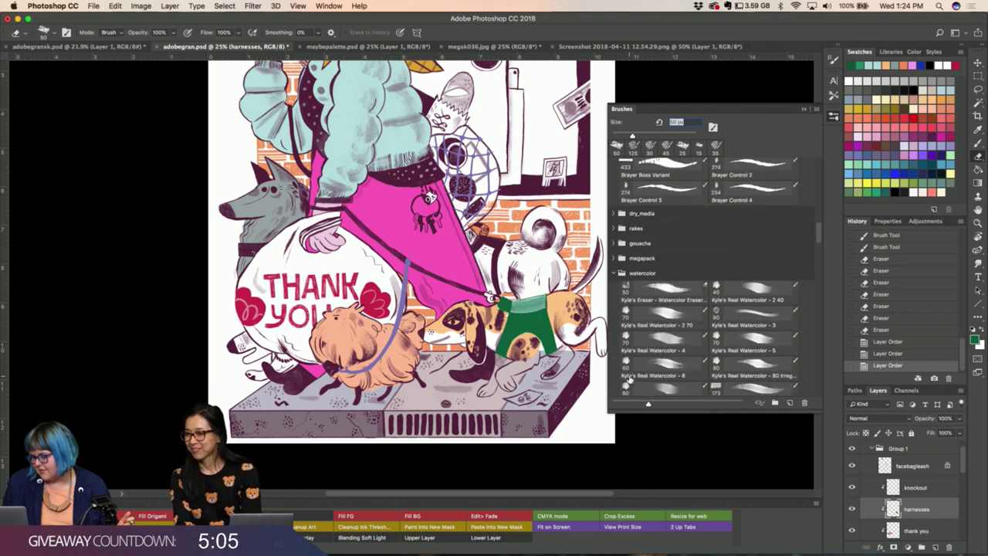
scroll(654, 339, "down", 2)
scroll(654, 336, "down", 2)
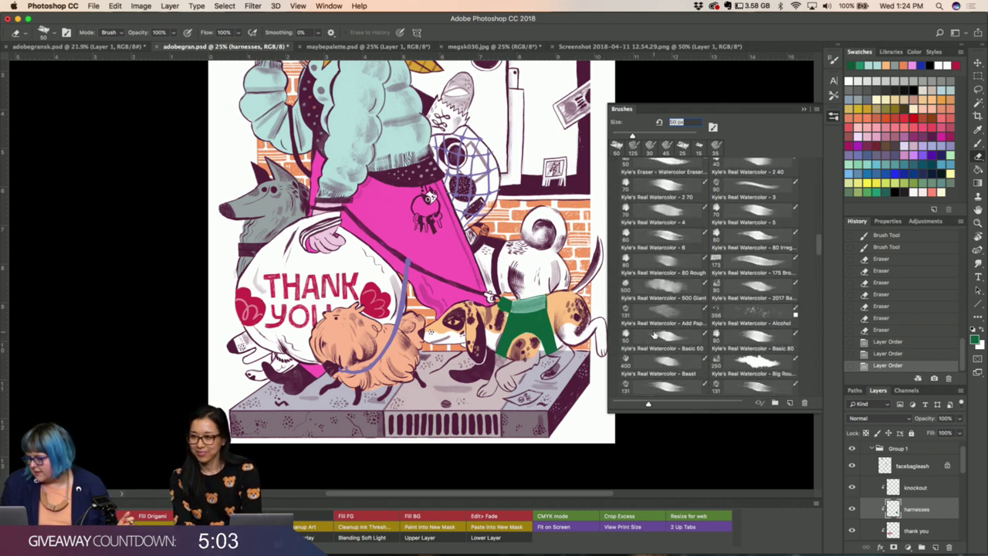
scroll(655, 331, "down", 1)
scroll(655, 324, "down", 2)
scroll(655, 322, "down", 2)
scroll(655, 323, "down", 2)
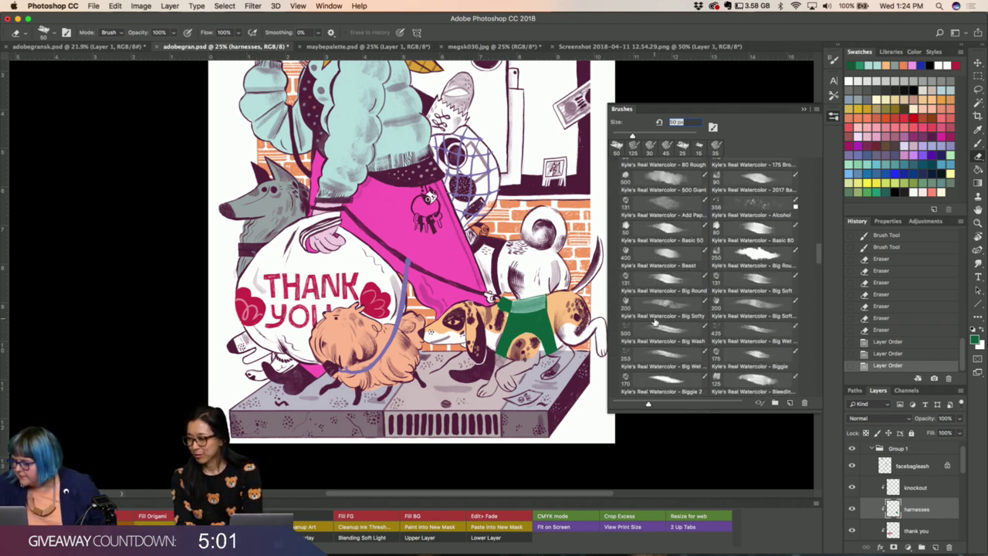
scroll(655, 323, "down", 2)
scroll(655, 321, "down", 1)
scroll(654, 321, "down", 1)
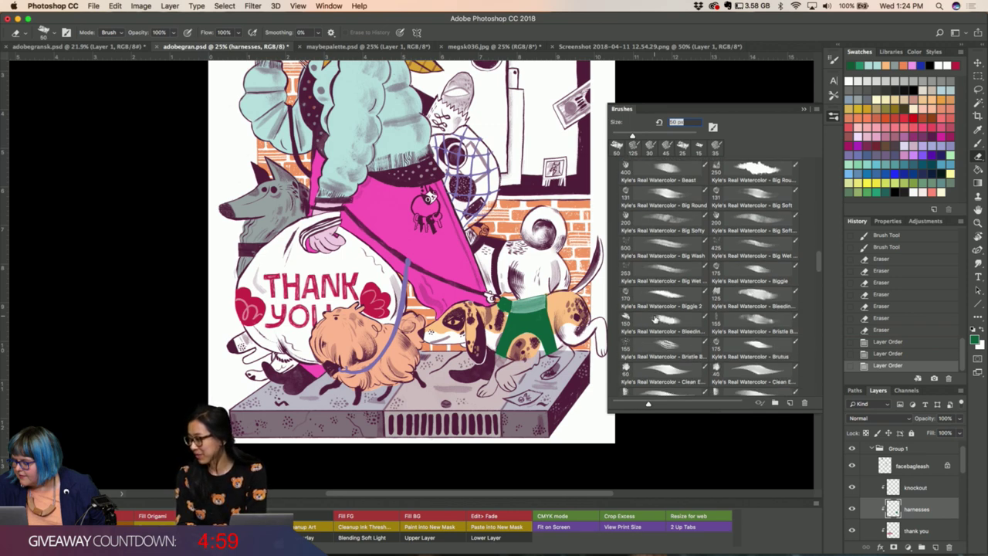
scroll(655, 322, "down", 1)
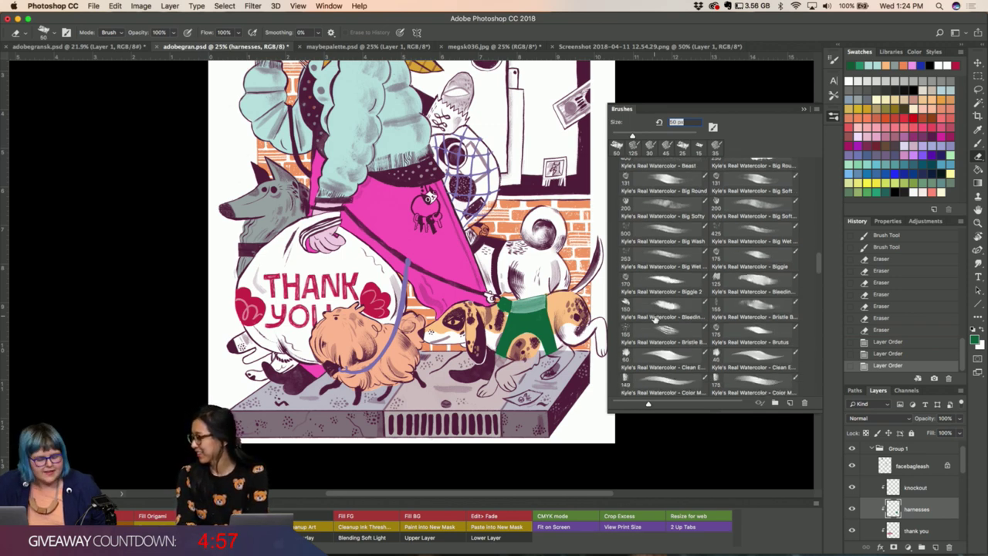
left_click(623, 109)
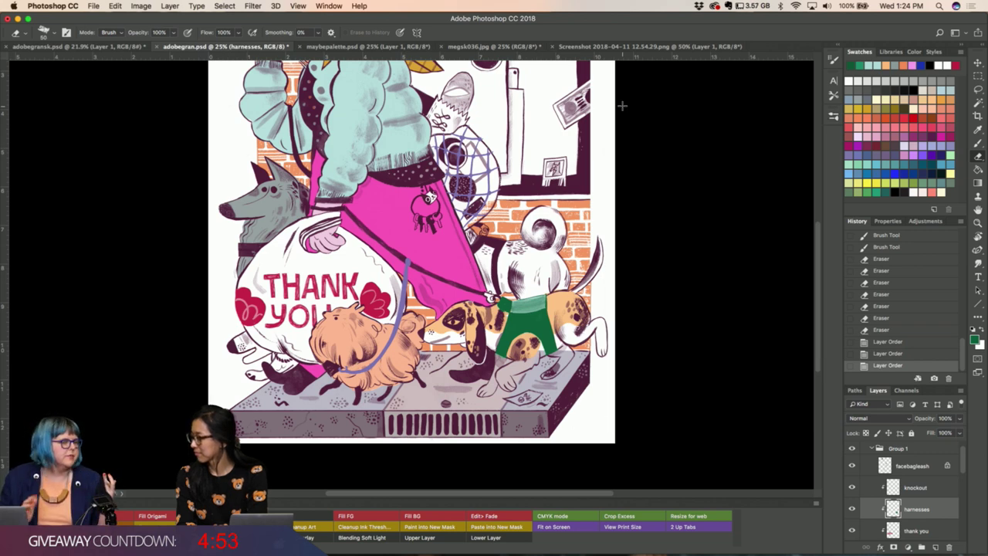
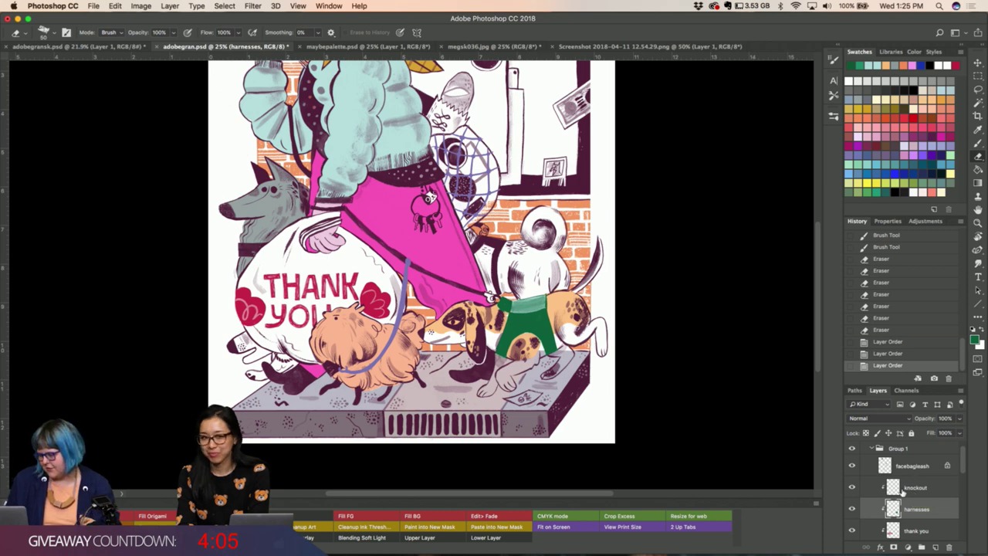
Select the harnesses layer and sample the green of the dog's harness.
left_click(919, 494)
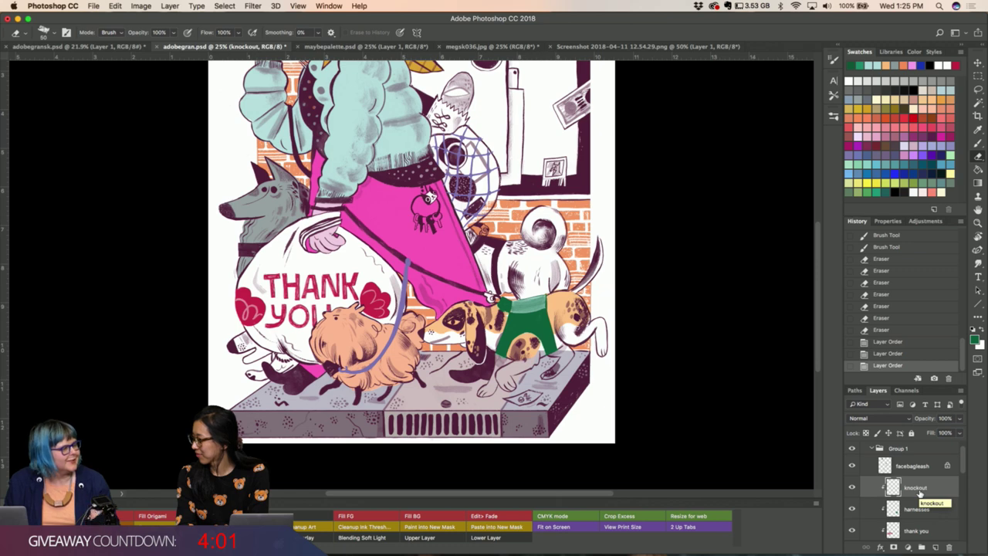
left_click(896, 509)
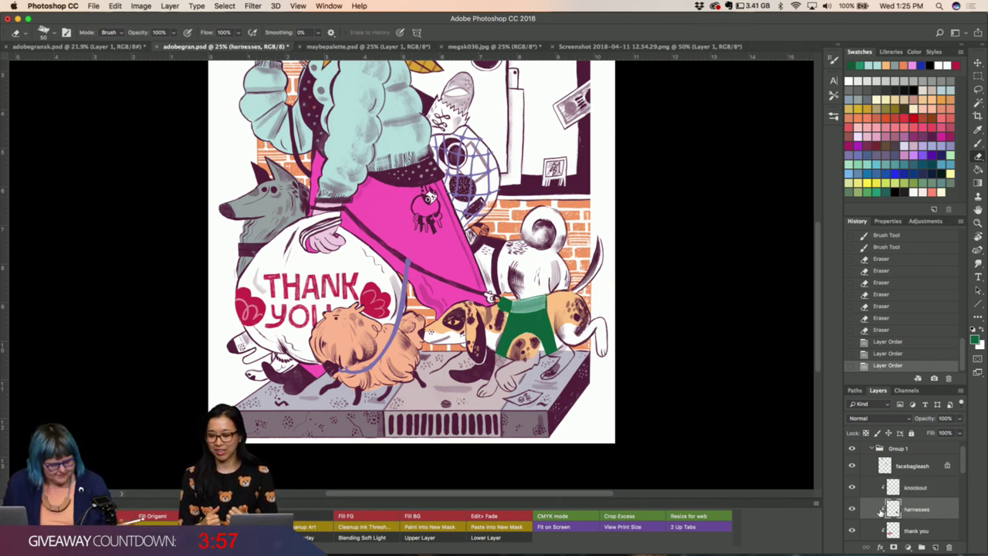
key("i")
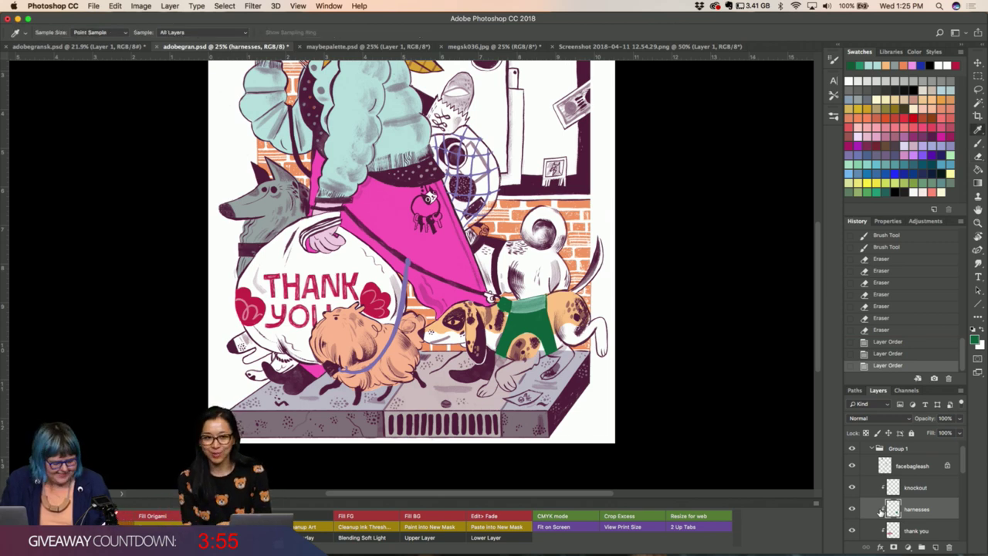
left_click(543, 323)
scroll(543, 323, "left", 3)
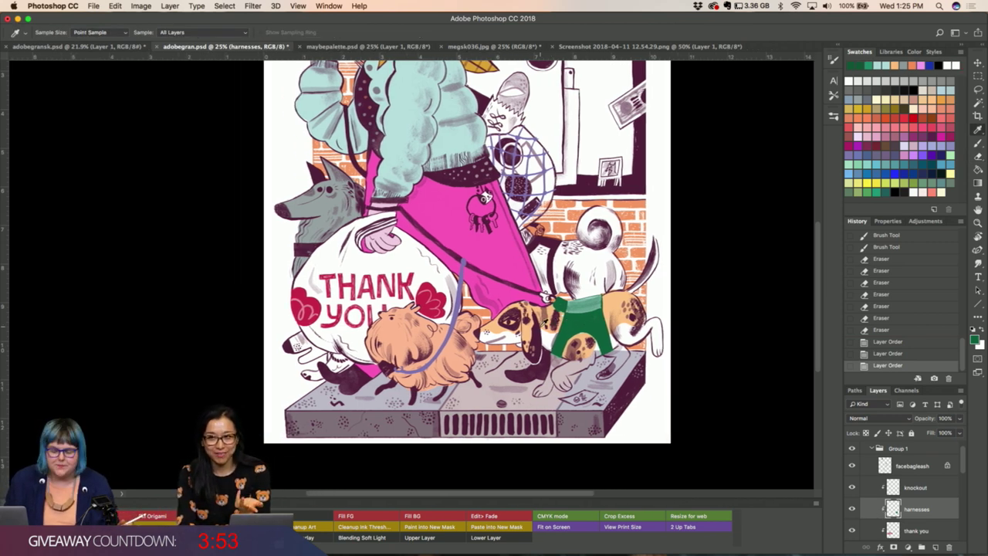
Brush a green strap across the grey dog's neck.
key("b")
scroll(544, 321, "up", 5)
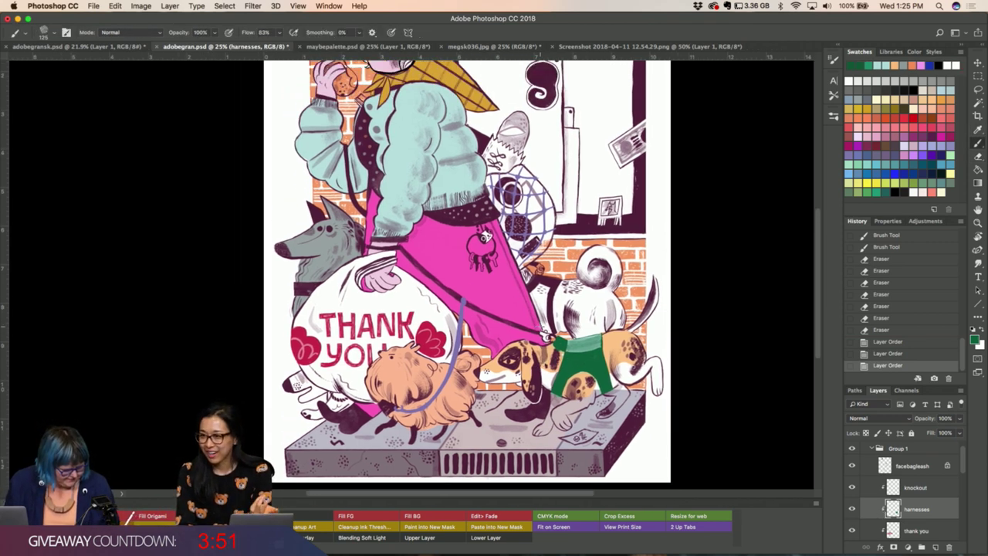
left_click_drag(296, 289, 344, 287)
key("l")
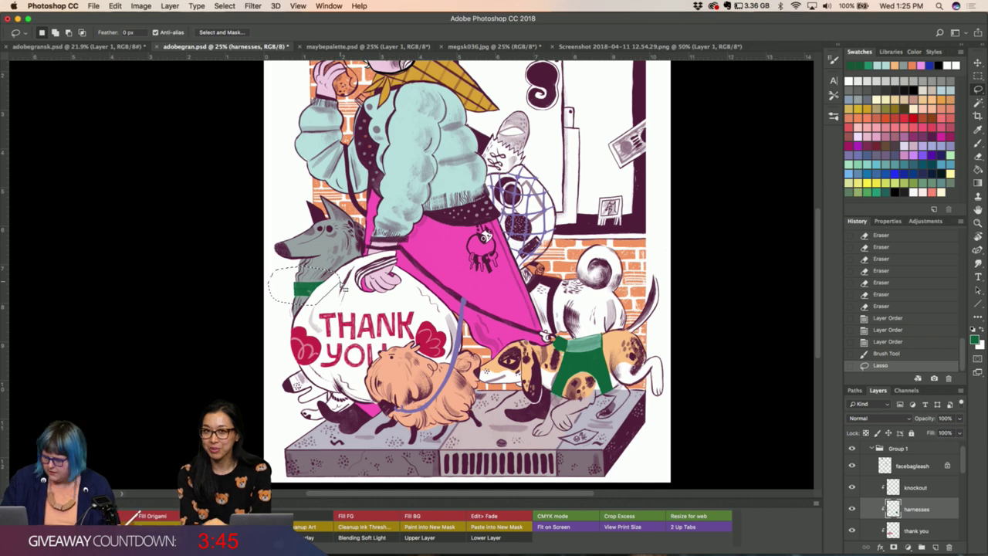
Turn the grey dog's strap purple with Hue/Saturation (hue +114, lightness +22), then deselect.
key("ctrl+u")
left_click_drag(335, 237, 364, 239)
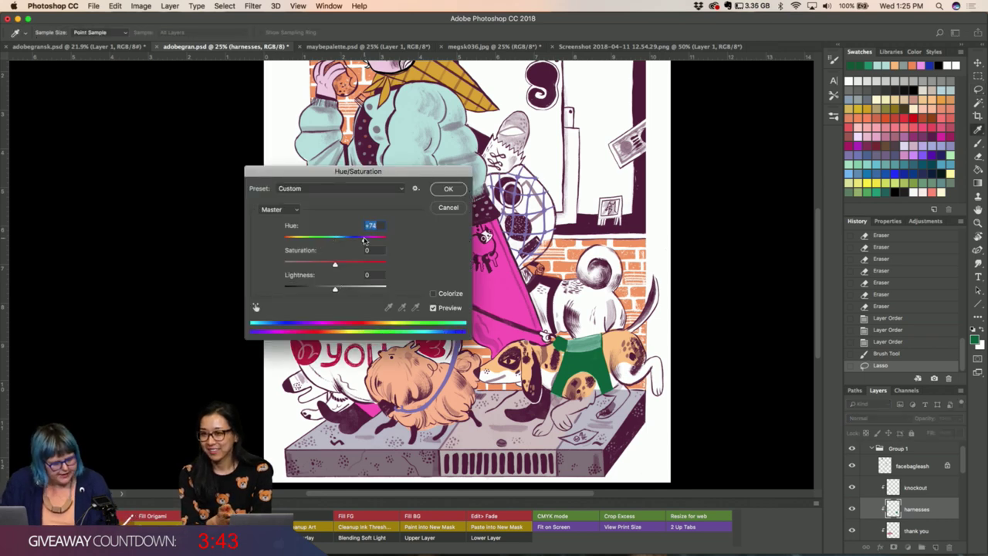
left_click_drag(362, 170, 545, 193)
left_click_drag(517, 312, 530, 315)
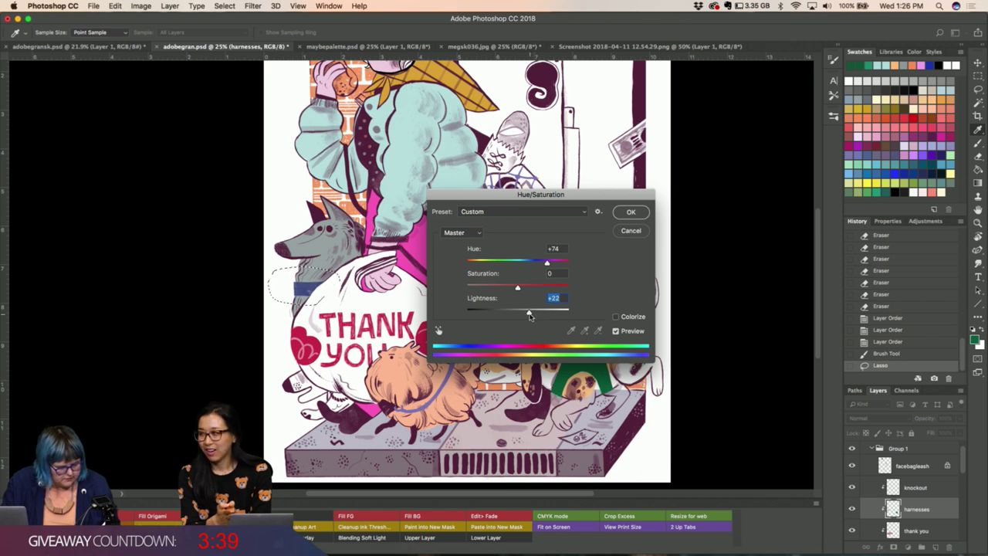
mouse_move(548, 263)
left_mouse_down()
mouse_move(539, 262)
mouse_move(554, 264)
left_mouse_up()
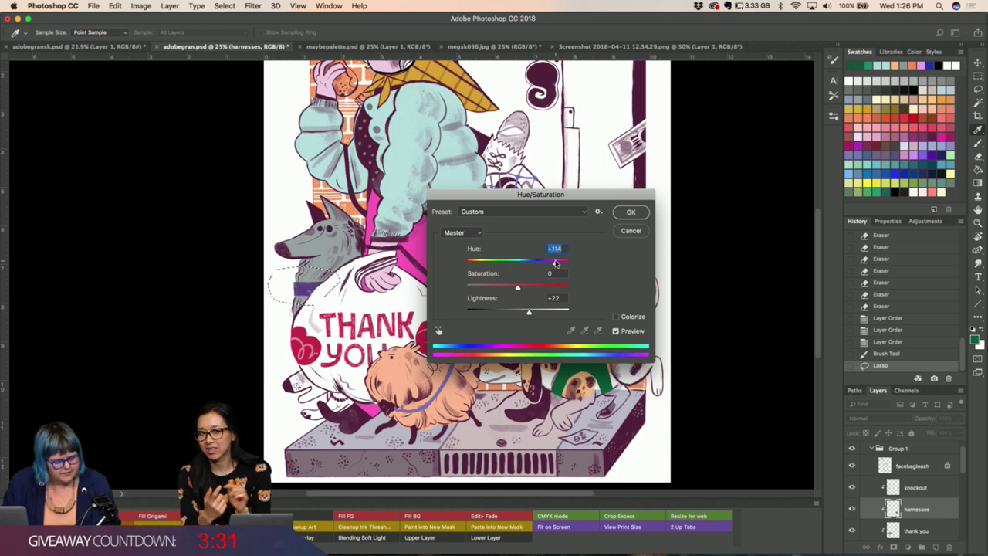
left_click(630, 213)
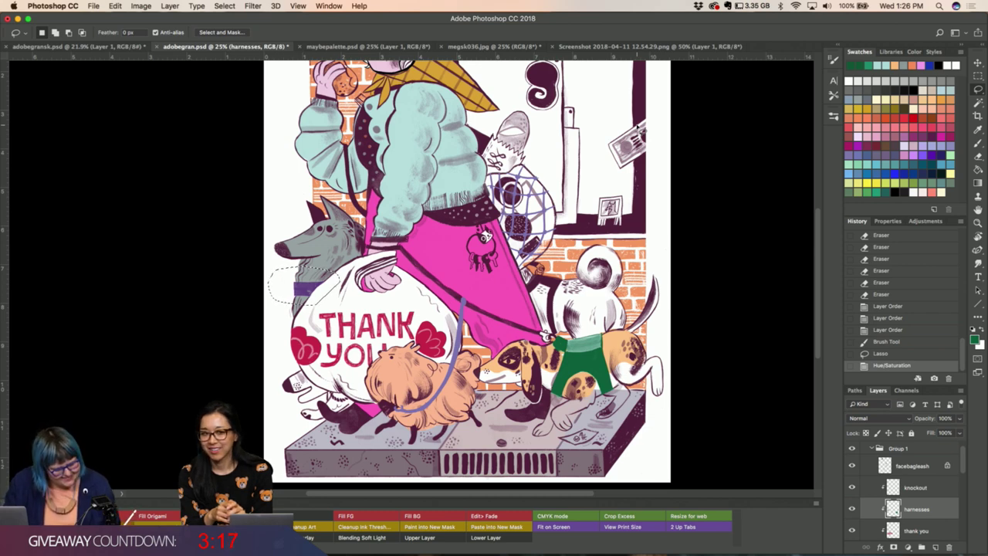
key("ctrl+d")
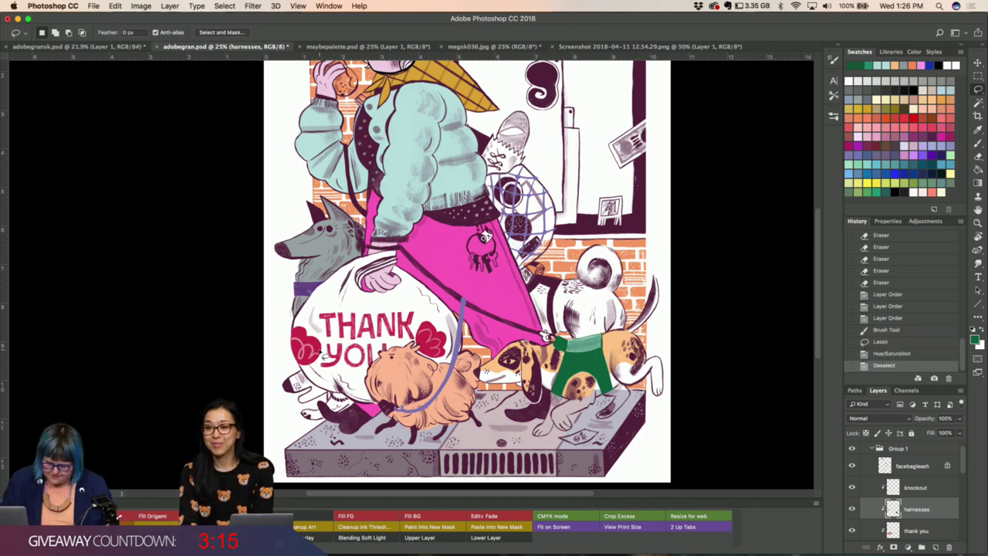
Magic-wand the spotted dog's green harness and try hue and lightness changes in Hue/Saturation.
key("w")
left_click(578, 363)
key("ctrl+u")
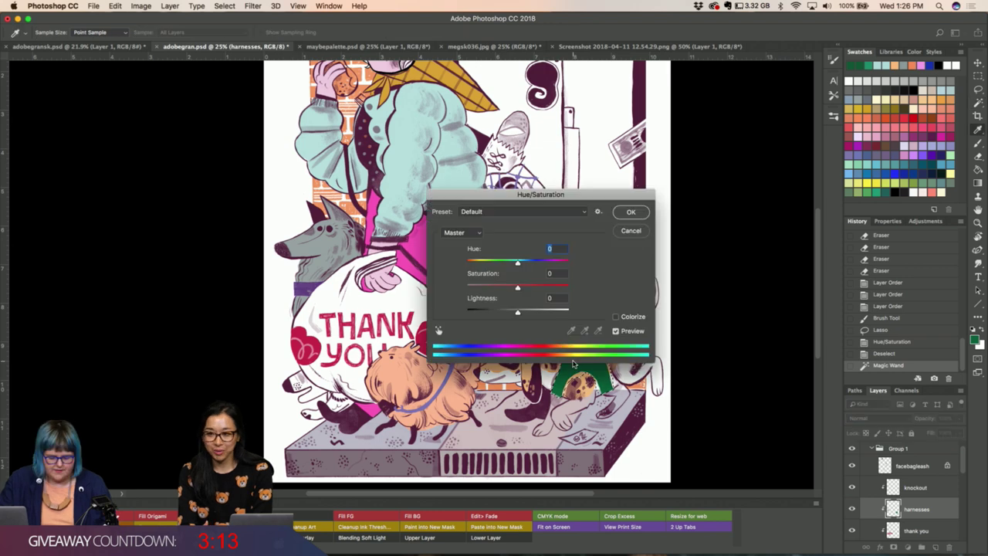
left_click_drag(518, 264, 543, 265)
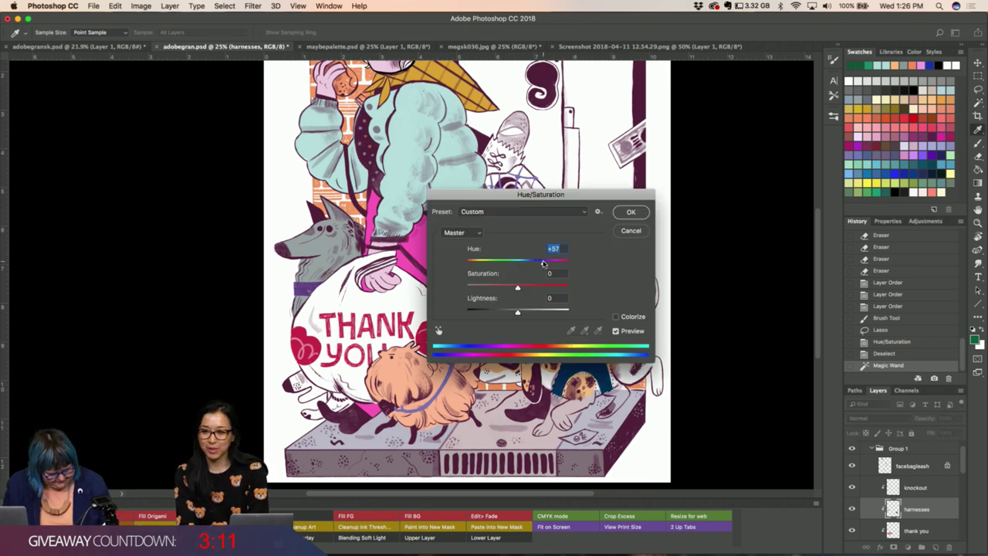
left_click_drag(528, 198, 346, 144)
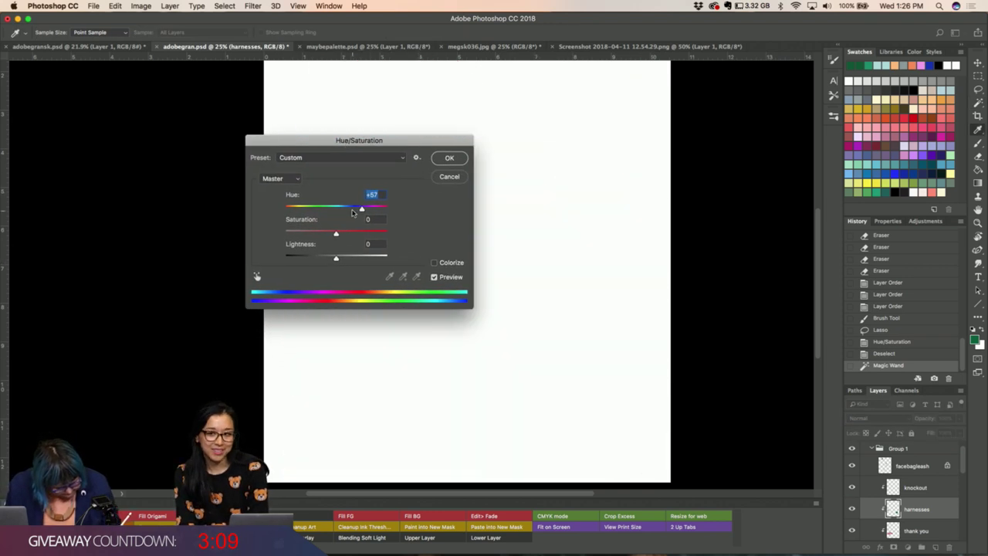
mouse_move(361, 209)
left_mouse_down()
mouse_move(347, 210)
mouse_move(416, 238)
left_mouse_up()
left_click_drag(335, 257, 339, 260)
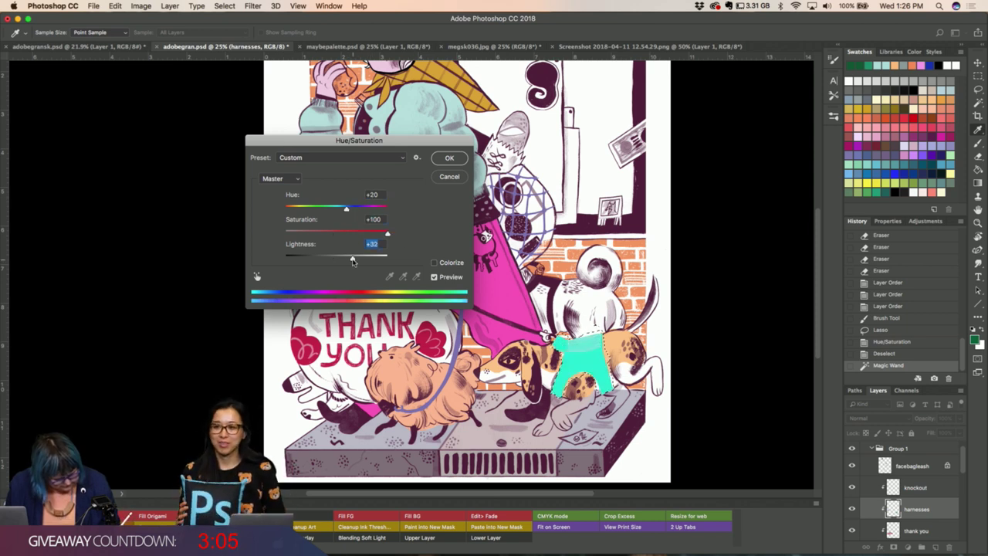
mouse_move(346, 209)
left_mouse_down()
mouse_move(303, 206)
mouse_move(311, 210)
left_mouse_up()
left_click_drag(310, 209, 305, 208)
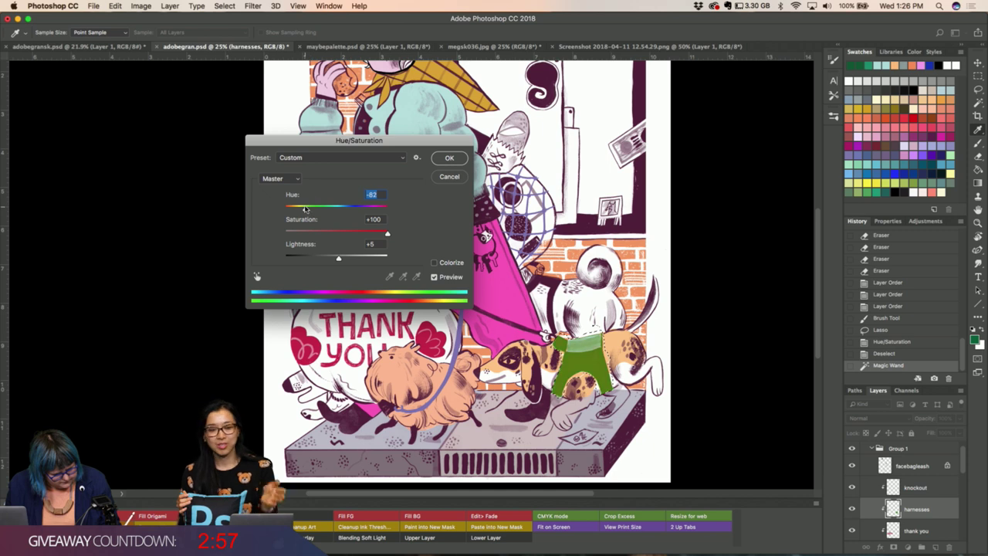
Settle on hue -6, saturation -5, lightness +5, apply, lock the harnesses layer and deselect.
left_click_drag(386, 233, 375, 234)
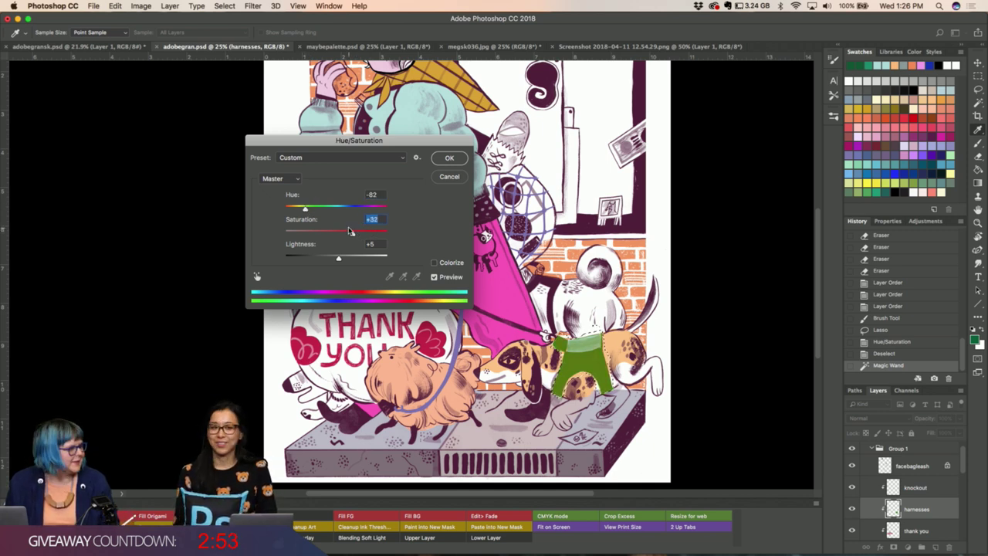
left_click_drag(349, 231, 345, 235)
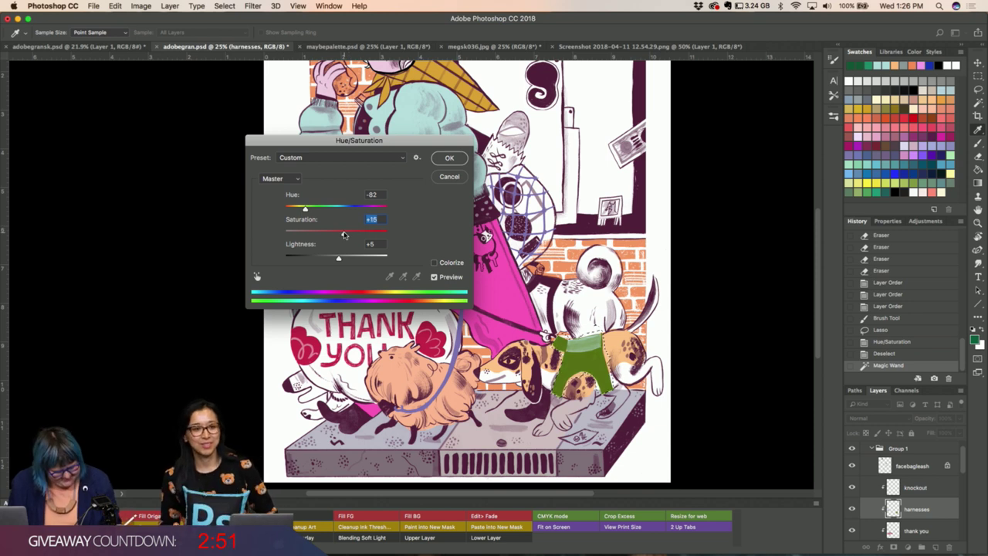
mouse_move(305, 208)
left_mouse_down()
mouse_move(323, 211)
mouse_move(312, 209)
left_mouse_up()
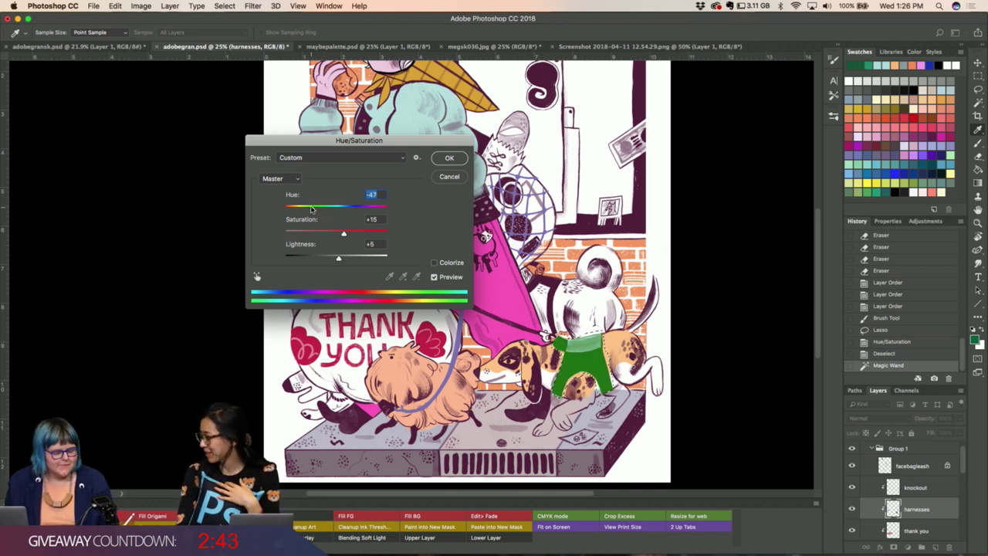
left_click_drag(312, 209, 308, 209)
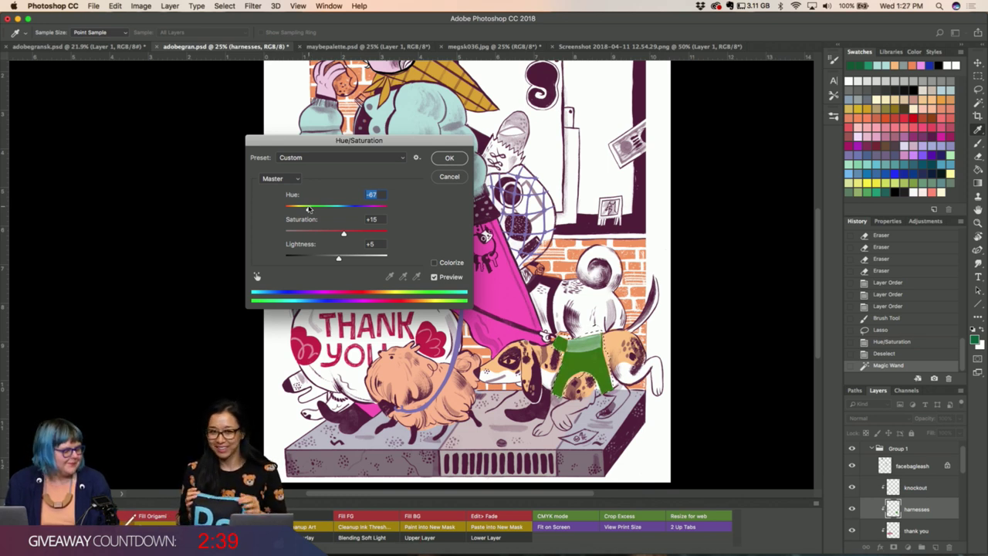
left_click_drag(309, 209, 337, 210)
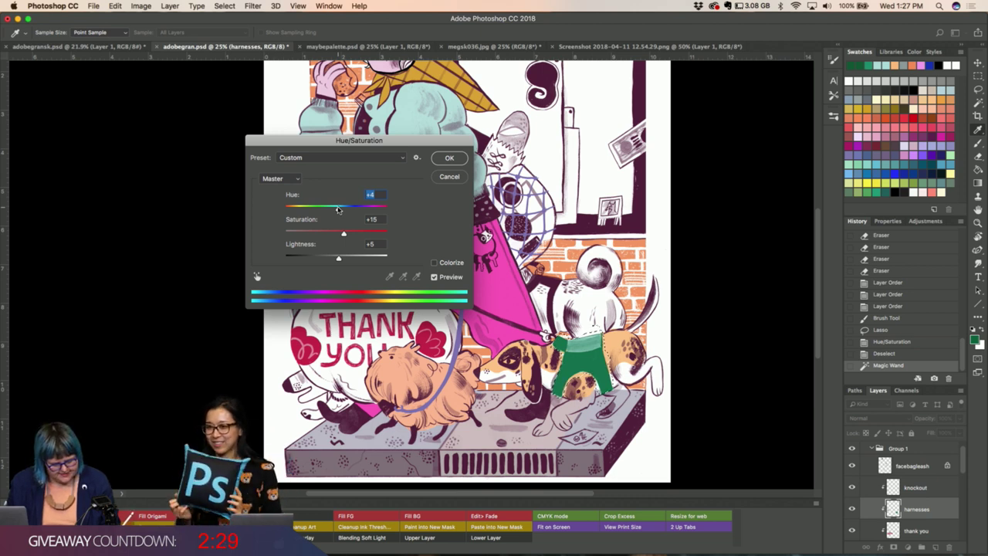
mouse_move(338, 210)
left_mouse_down()
mouse_move(334, 236)
mouse_move(333, 211)
left_mouse_up()
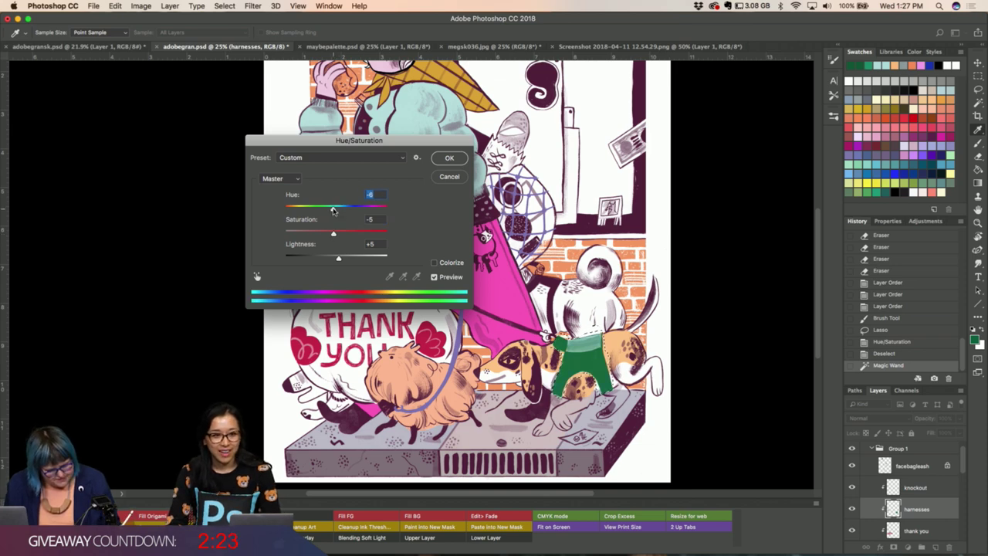
left_click(448, 159)
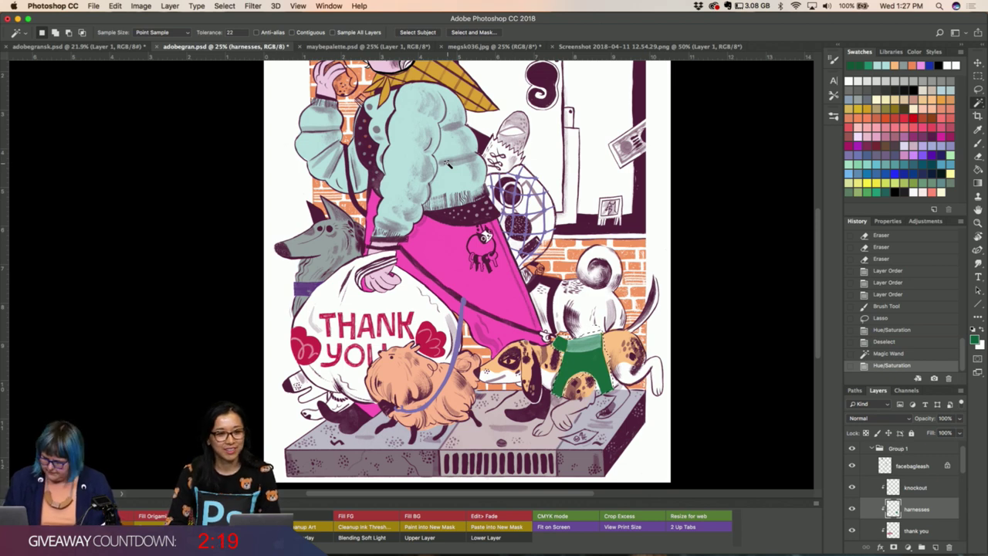
key("slash")
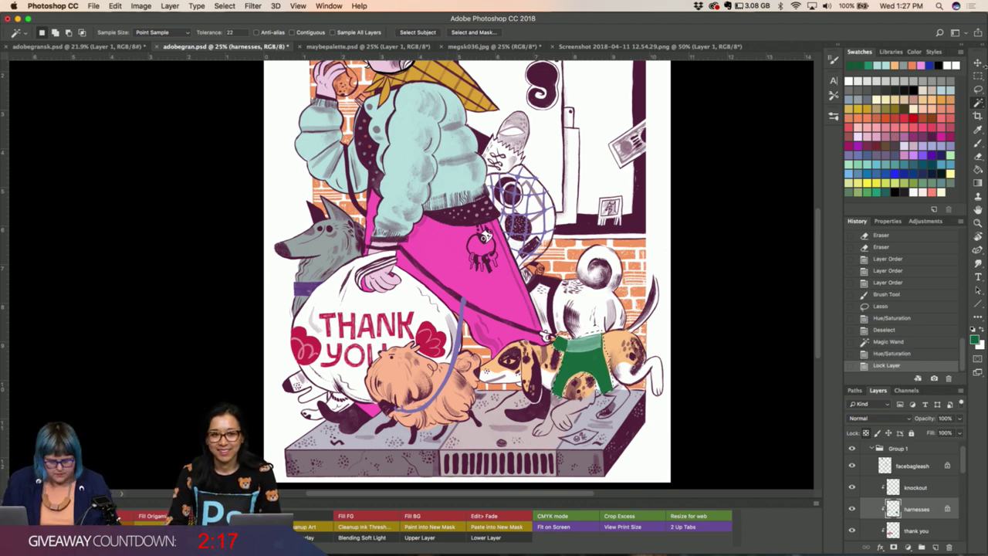
key("ctrl+d")
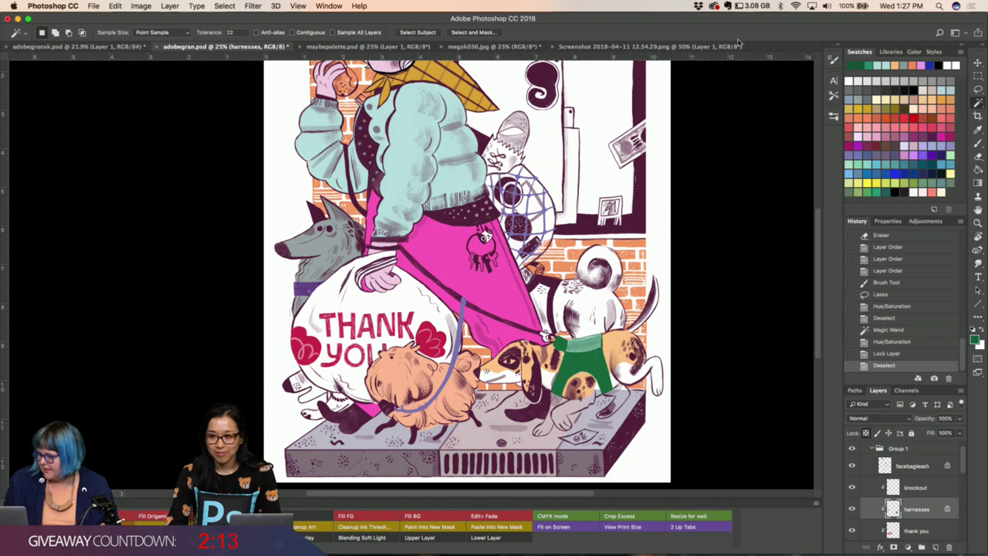
Choose the Add Noise 2 brush preset and make a test mark.
left_click(835, 117)
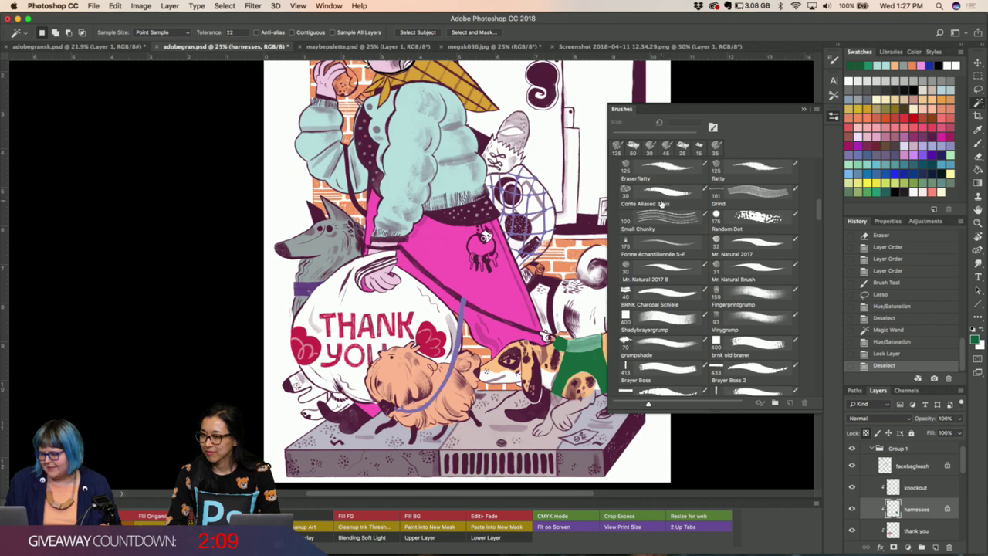
scroll(757, 239, "down", 1)
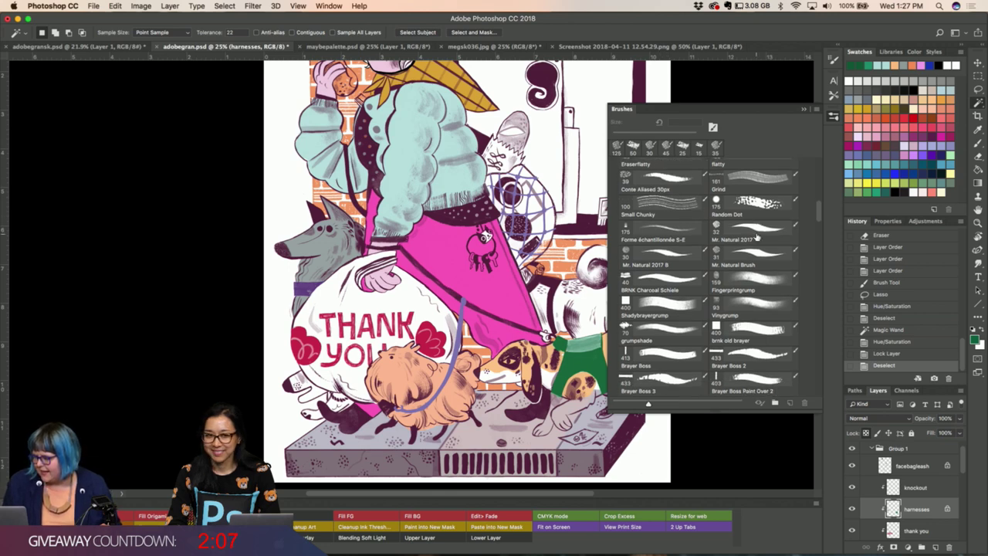
scroll(757, 238, "down", 4)
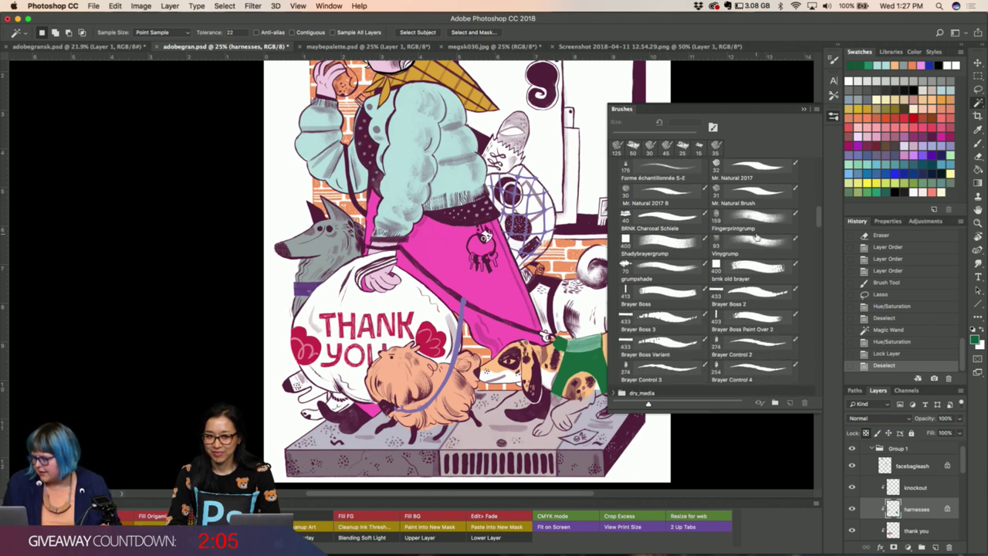
scroll(757, 238, "up", 3)
scroll(756, 239, "up", 3)
scroll(757, 238, "up", 3)
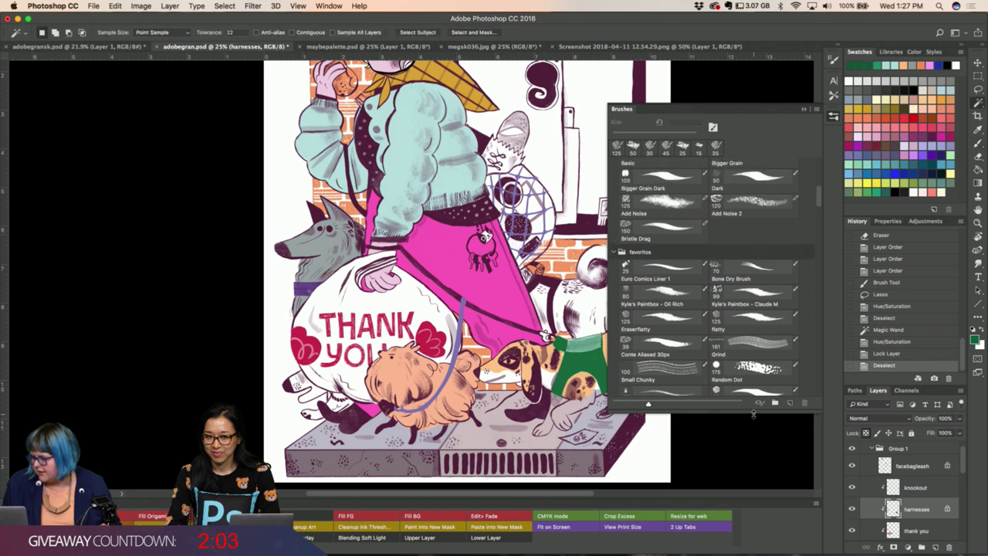
scroll(738, 380, "down", 3)
scroll(737, 378, "down", 3)
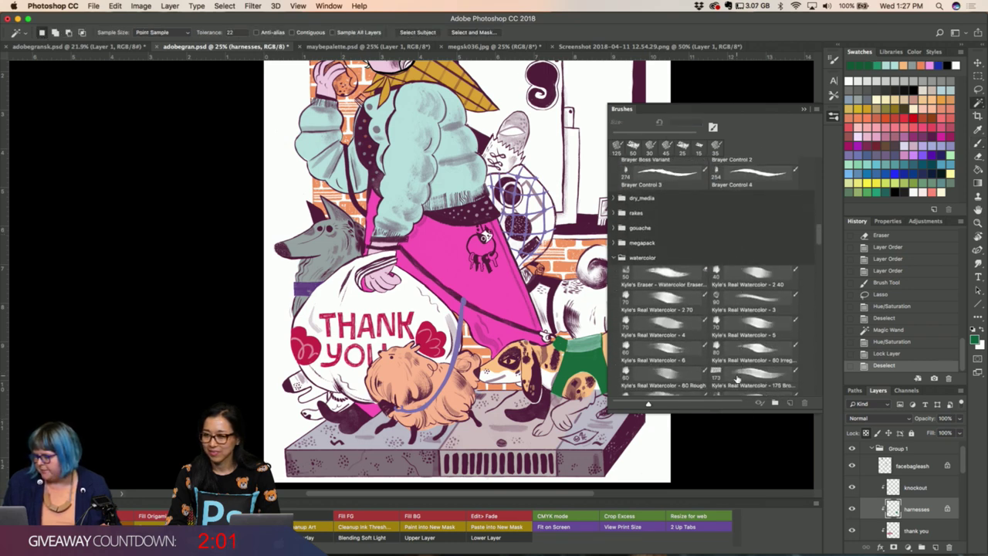
scroll(737, 377, "down", 3)
scroll(737, 374, "down", 2)
scroll(737, 373, "up", 2)
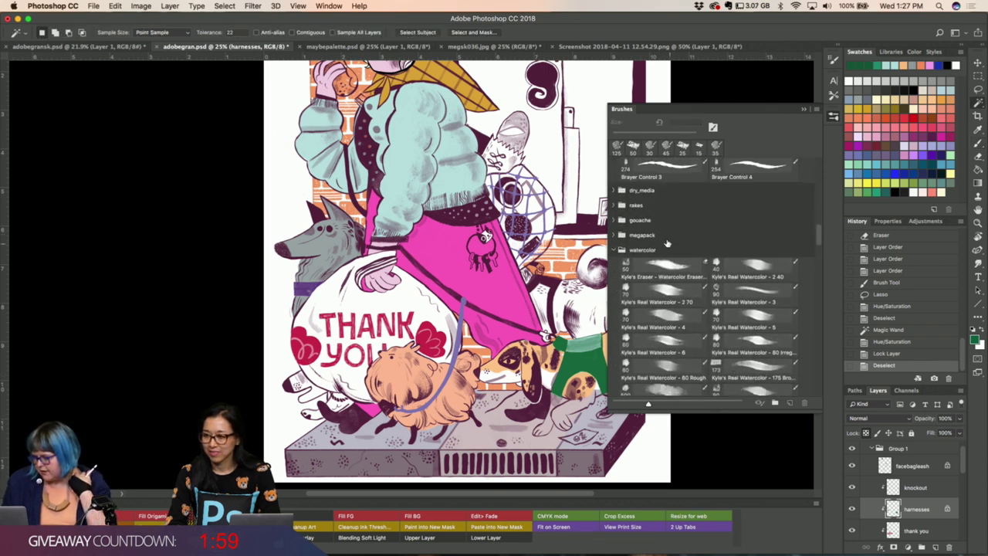
scroll(628, 221, "up", 4)
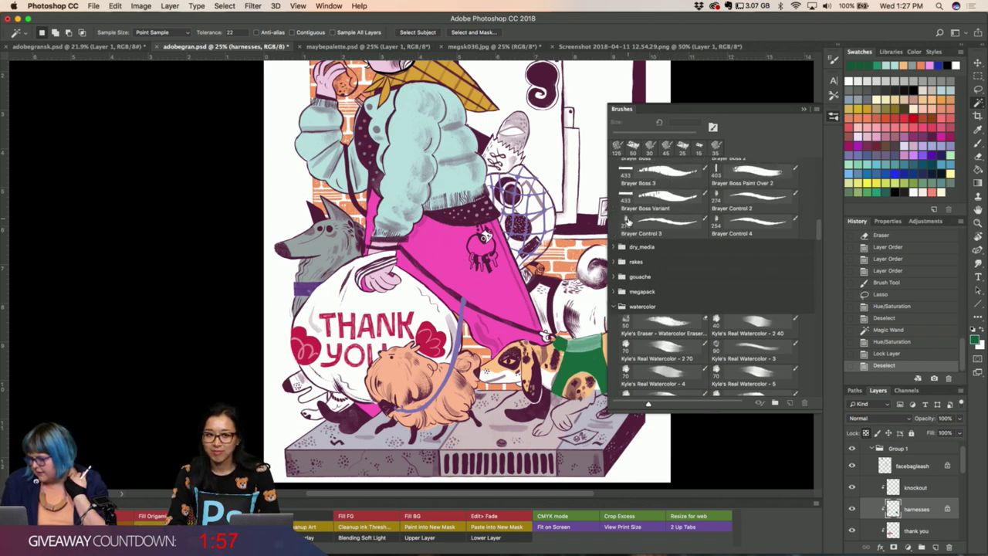
scroll(628, 221, "up", 4)
scroll(629, 222, "up", 4)
scroll(628, 221, "up", 4)
scroll(628, 221, "up", 4)
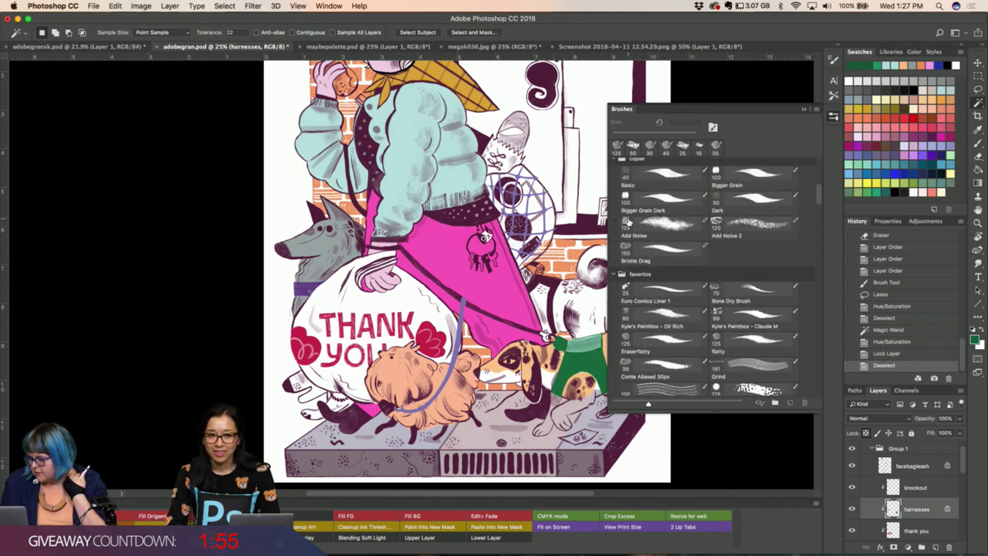
scroll(627, 220, "up", 2)
scroll(627, 220, "up", 2)
scroll(628, 221, "up", 2)
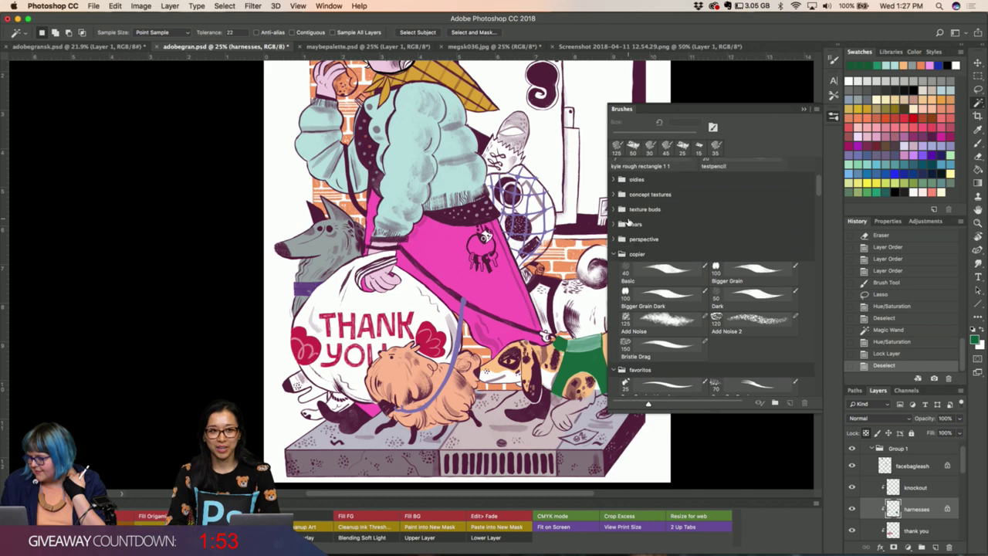
scroll(628, 222, "up", 2)
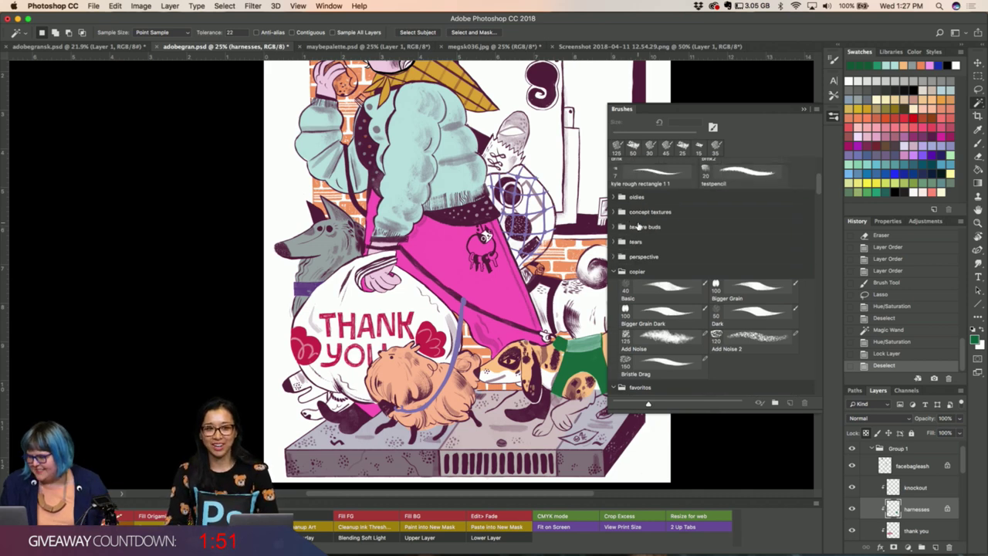
scroll(639, 227, "up", 5)
left_click(638, 227)
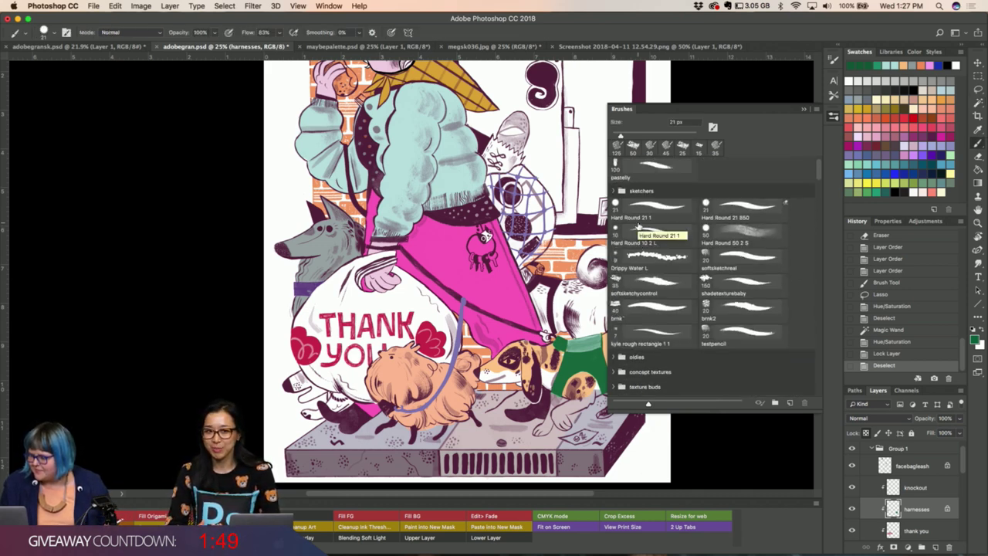
key("w")
scroll(638, 227, "down", 3)
scroll(633, 230, "down", 3)
scroll(627, 234, "down", 3)
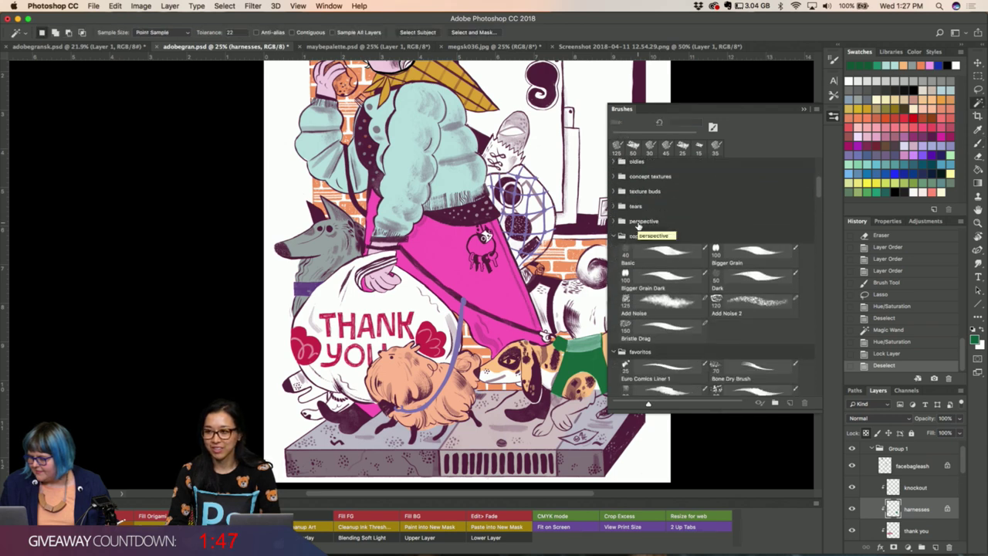
left_click(630, 309)
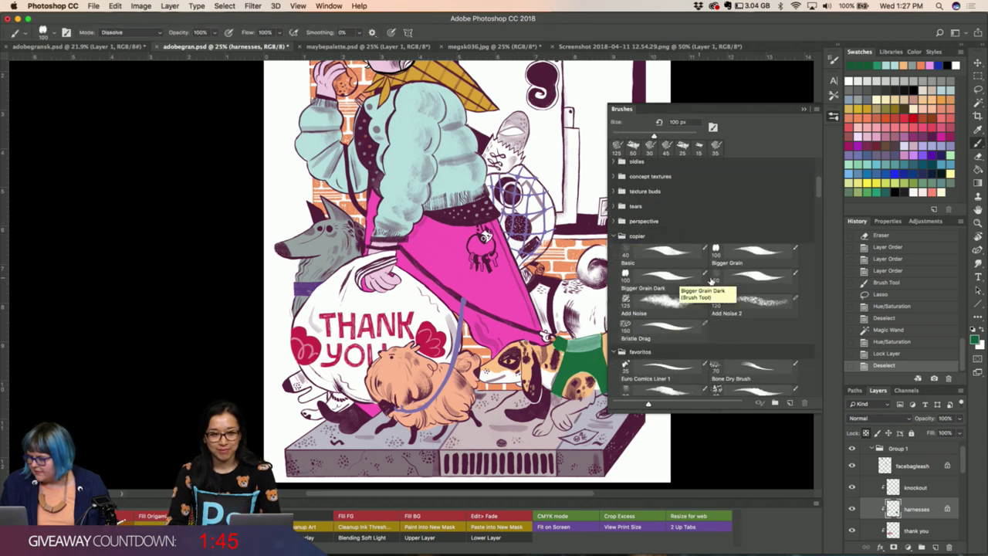
left_click(742, 309)
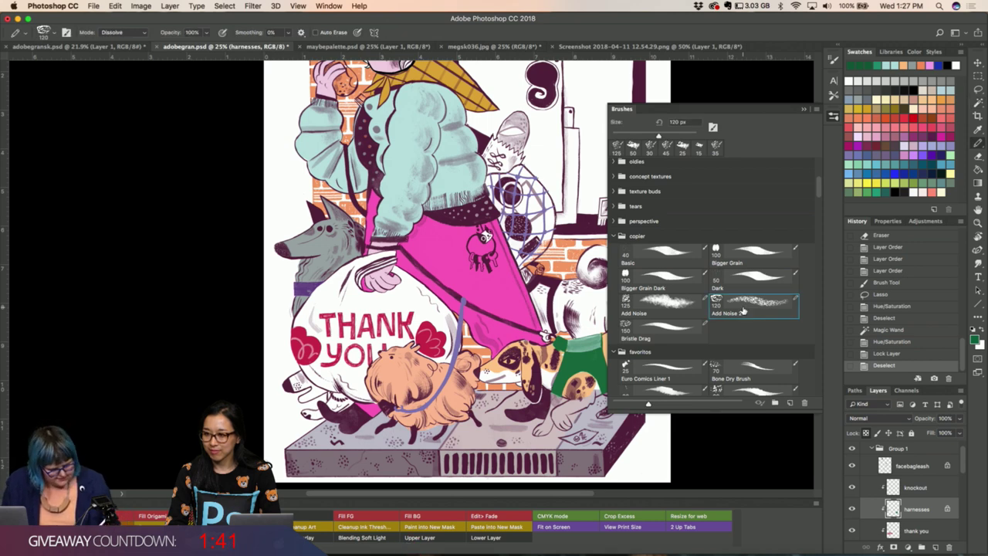
left_click(487, 236)
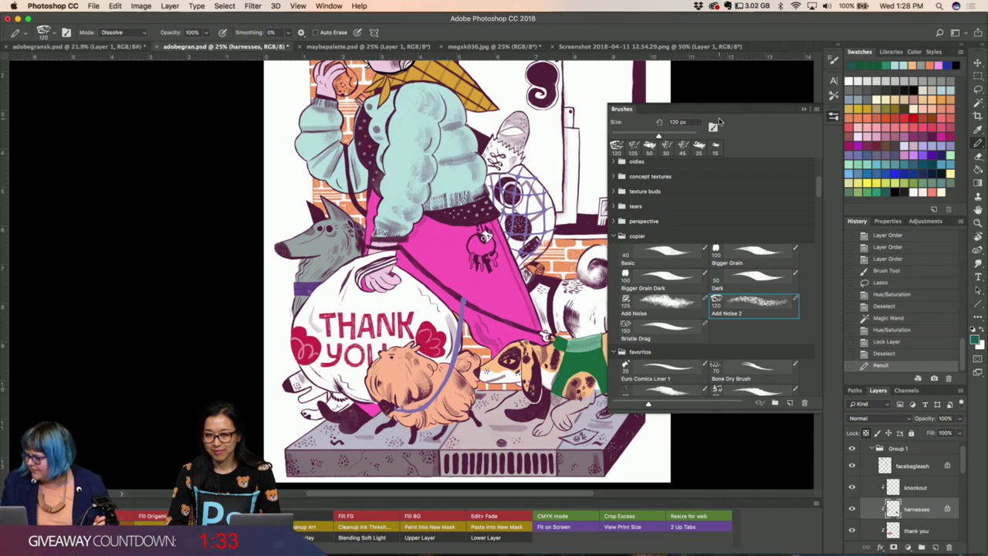
Set the foreground colour to a lighter green.
left_click(975, 338)
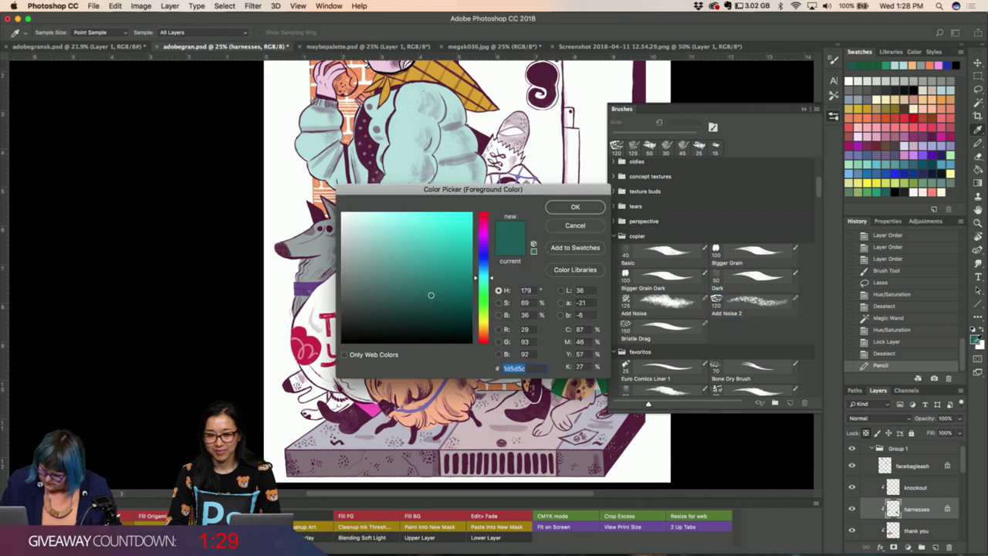
left_click(563, 383)
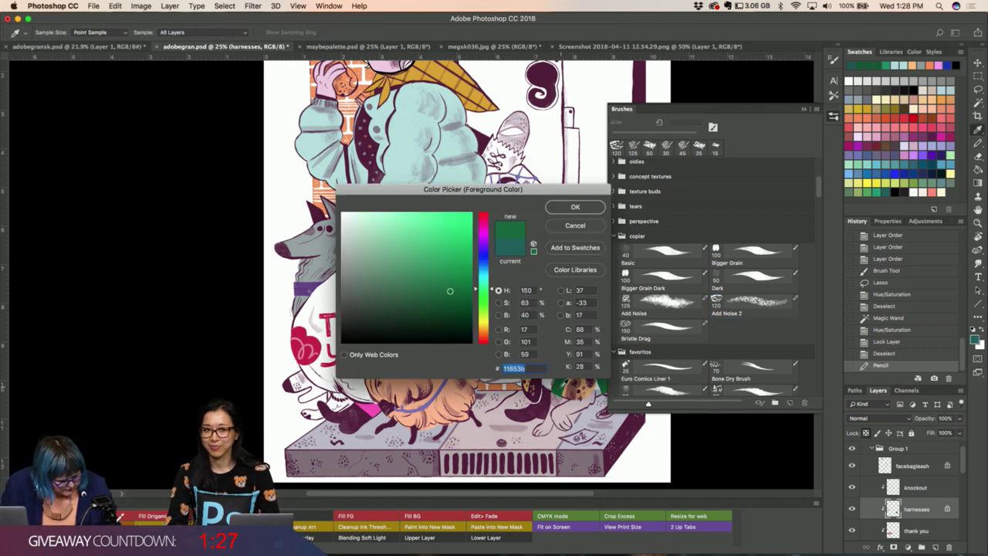
left_click_drag(450, 290, 425, 271)
key("Return")
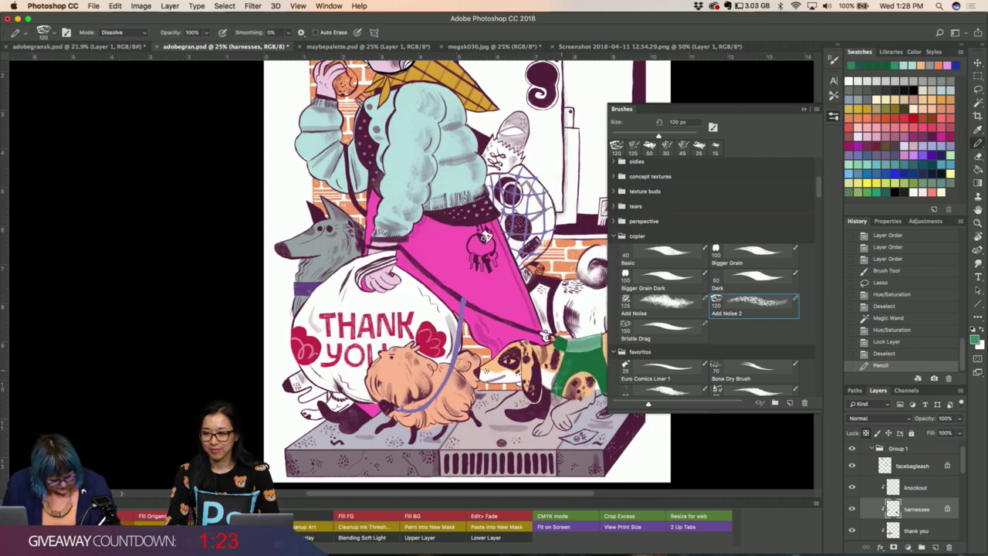
Dab lighter-green speckles across the spotted dog's harness.
left_click(589, 360)
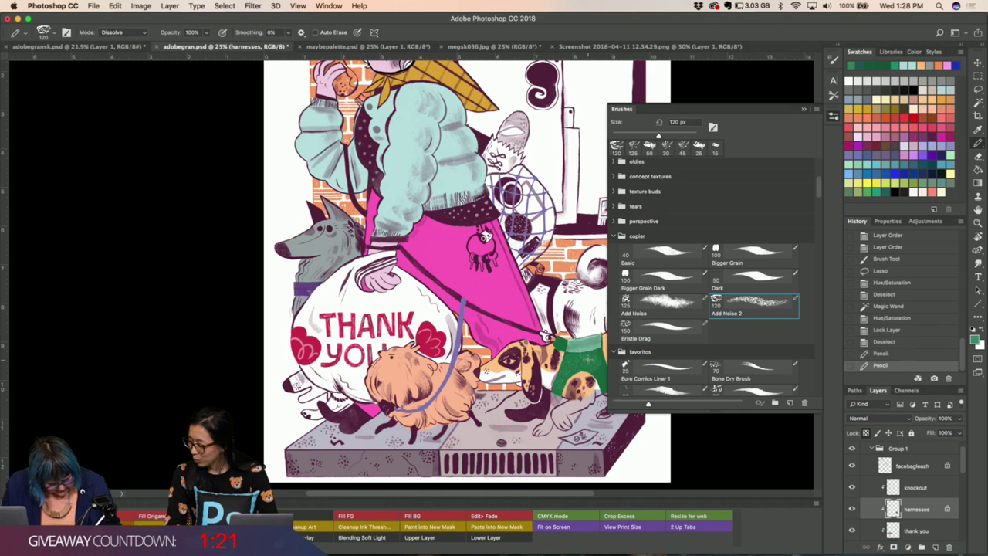
key("F5")
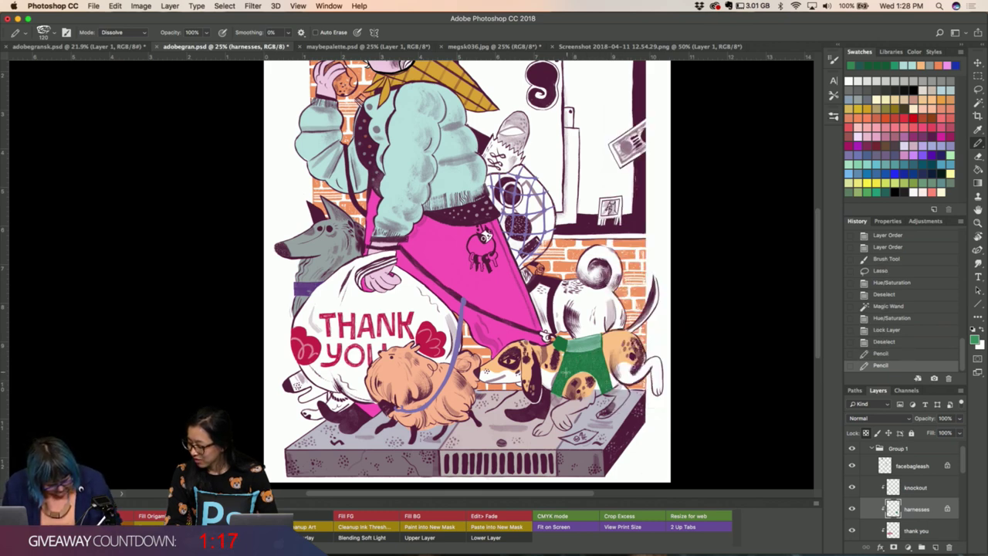
left_click(569, 356)
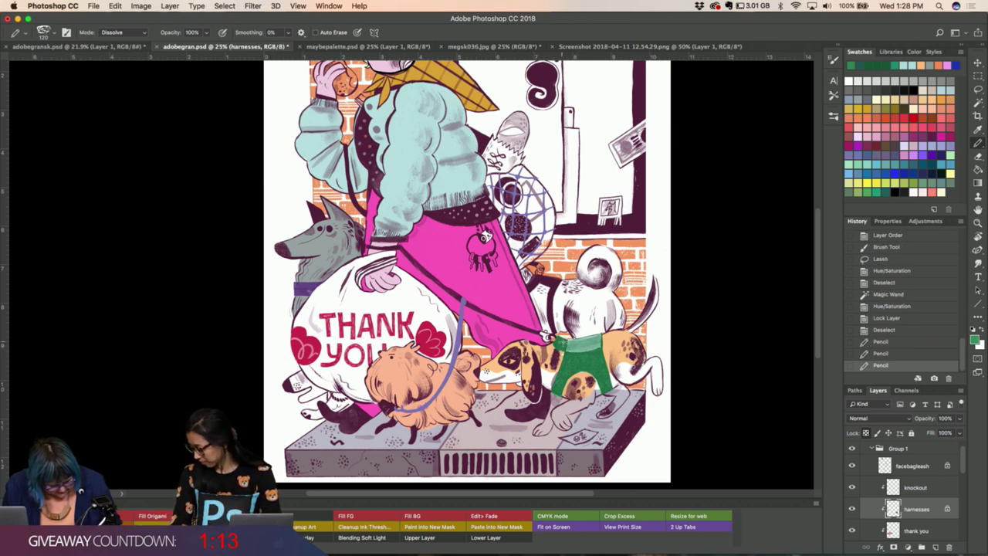
left_click(561, 341)
left_click(563, 348)
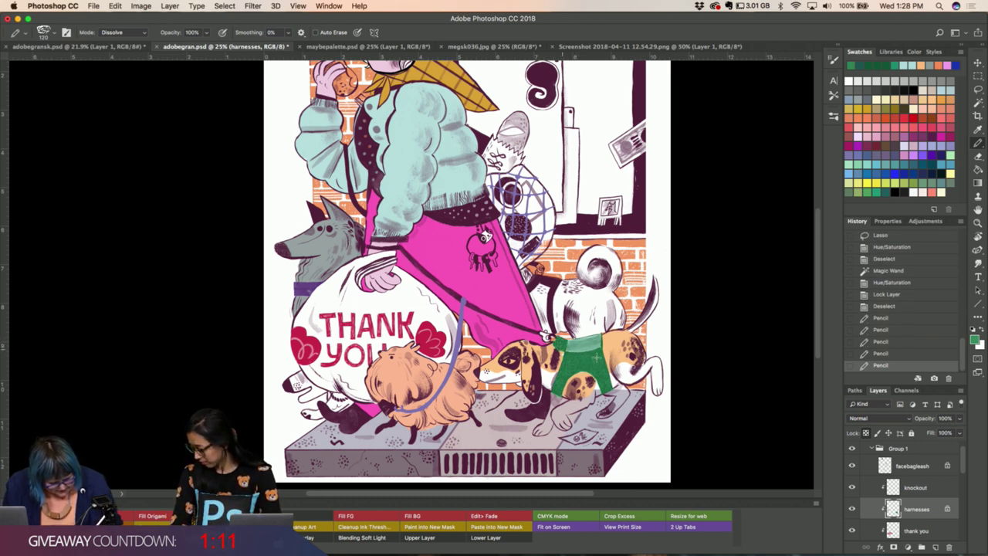
left_click(598, 352)
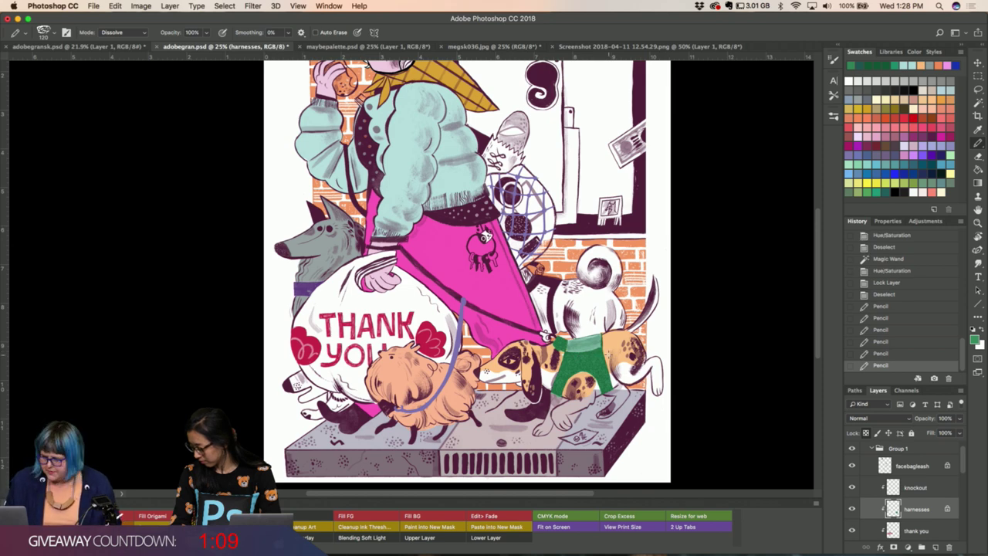
Switch to the Random Dot brush and paint textured dabs on the harness.
left_click(840, 118)
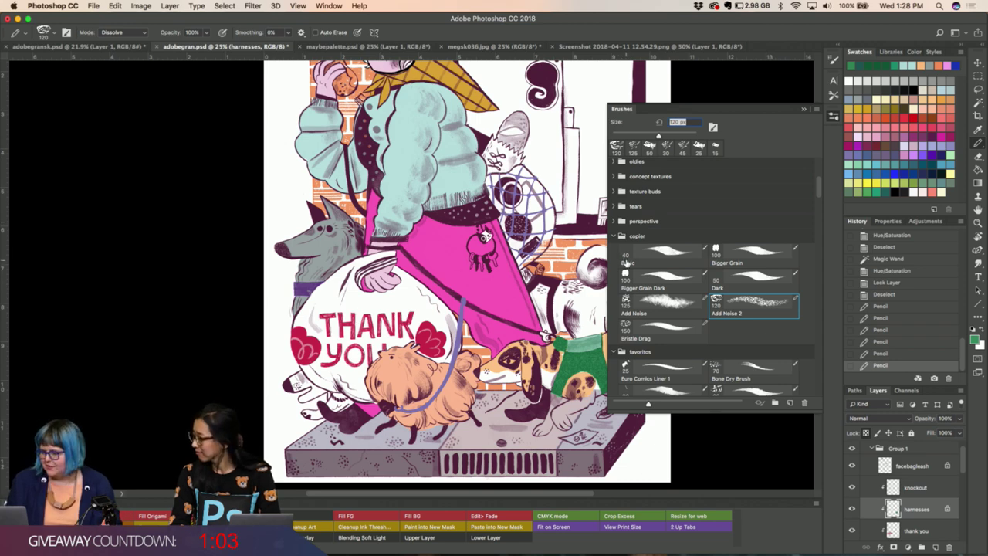
scroll(679, 287, "up", 5)
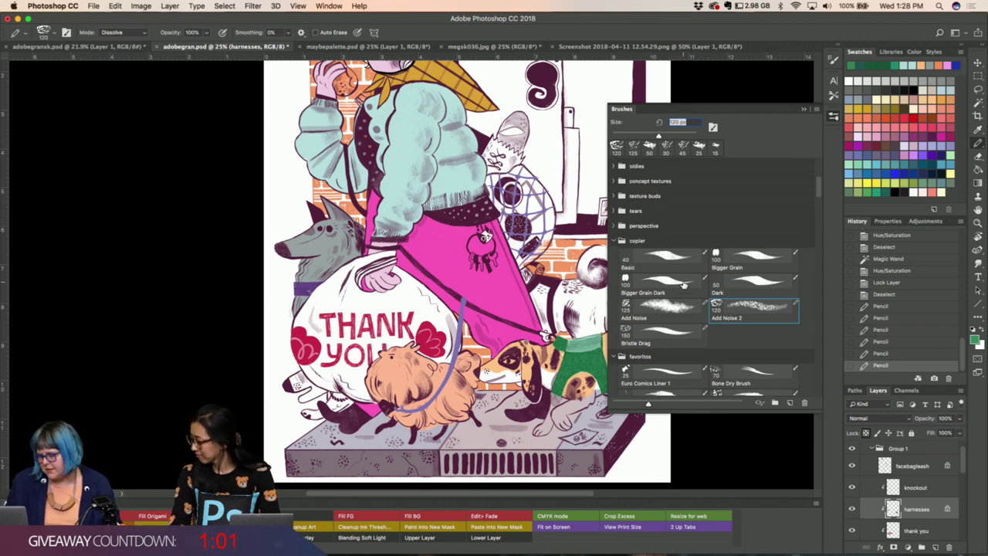
scroll(683, 285, "up", 2)
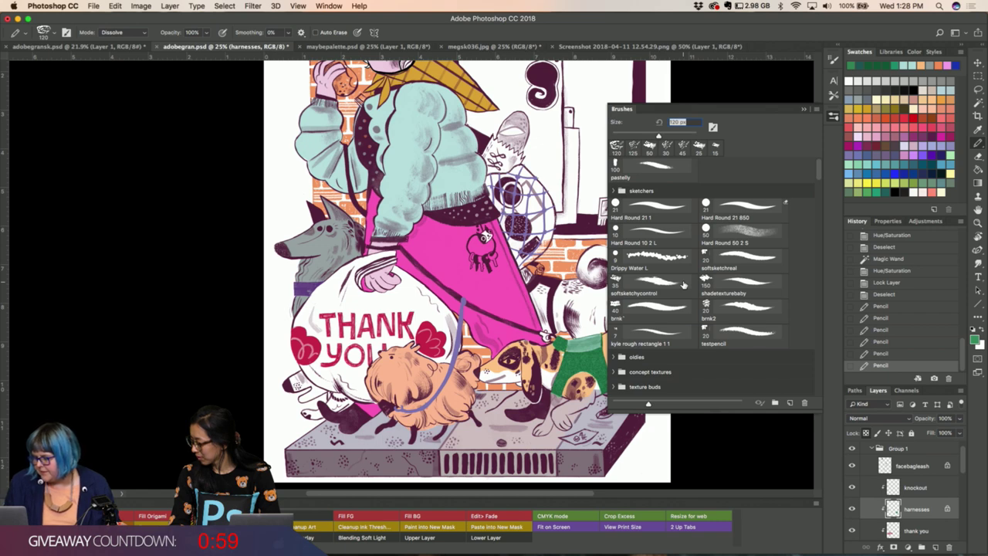
scroll(683, 285, "down", 2)
scroll(682, 285, "down", 2)
scroll(682, 284, "down", 3)
scroll(683, 285, "down", 3)
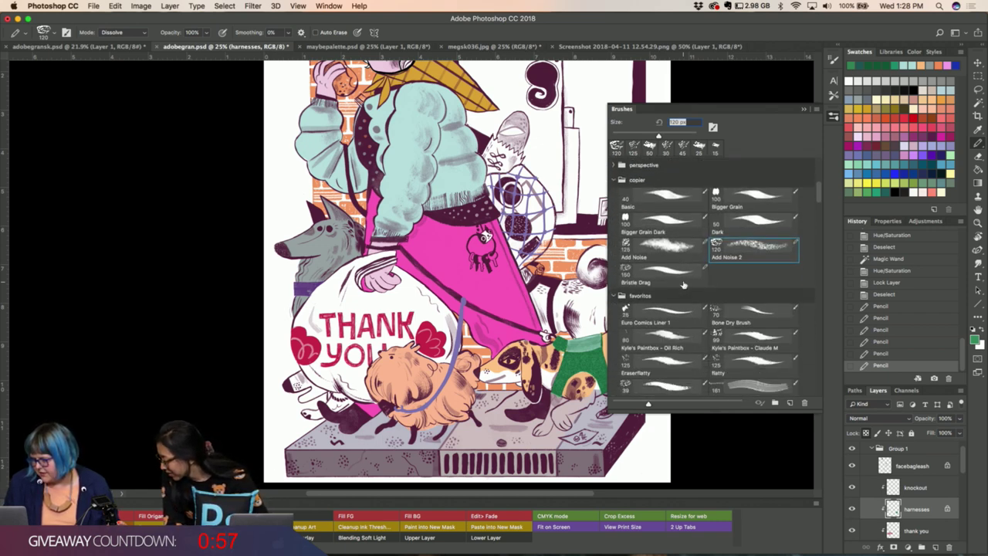
scroll(682, 285, "down", 2)
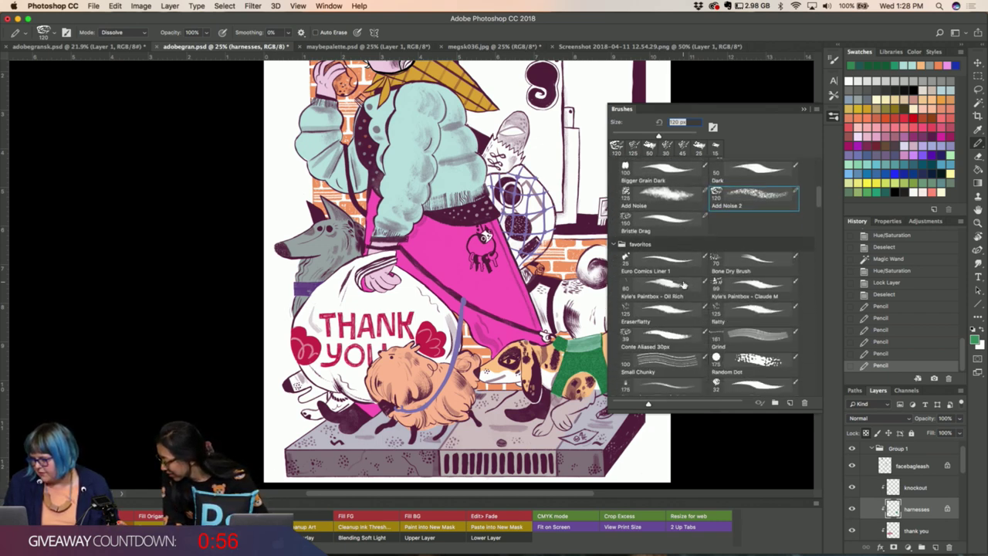
left_click(760, 360)
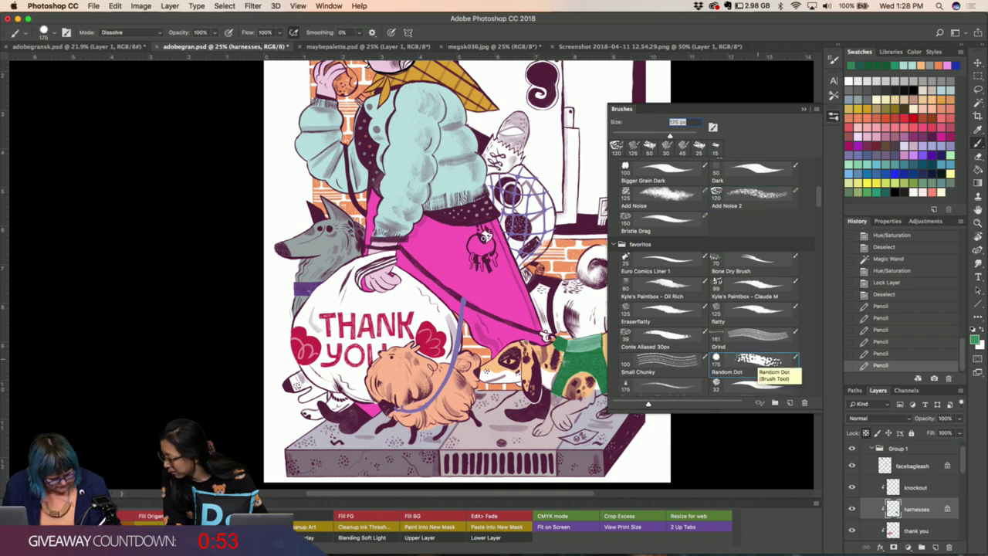
left_click(614, 110)
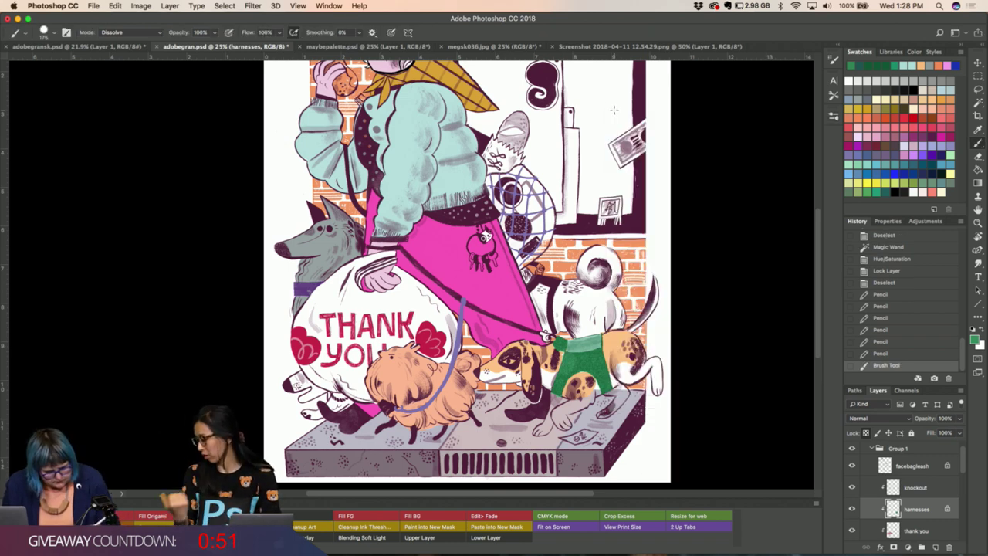
key("ctrl+z")
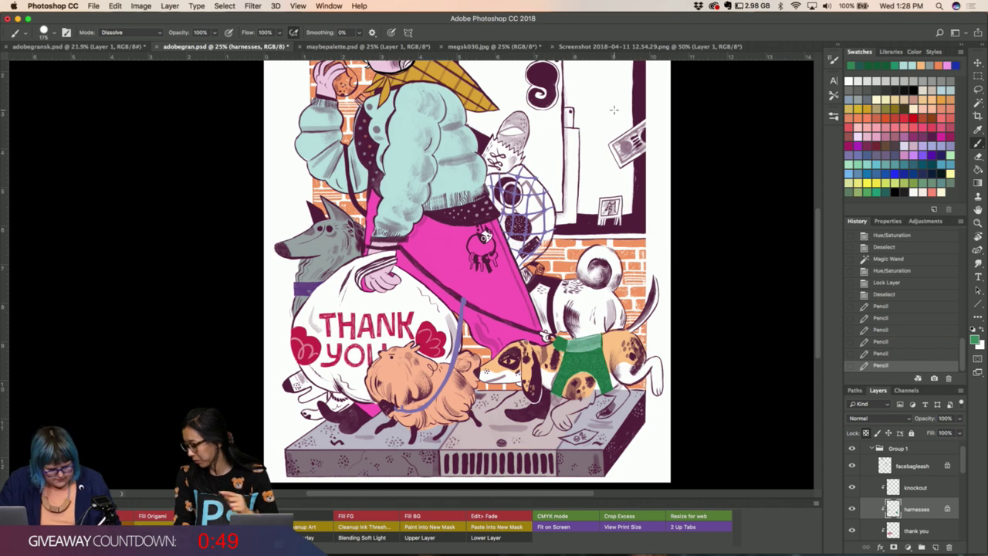
key("ctrl+z")
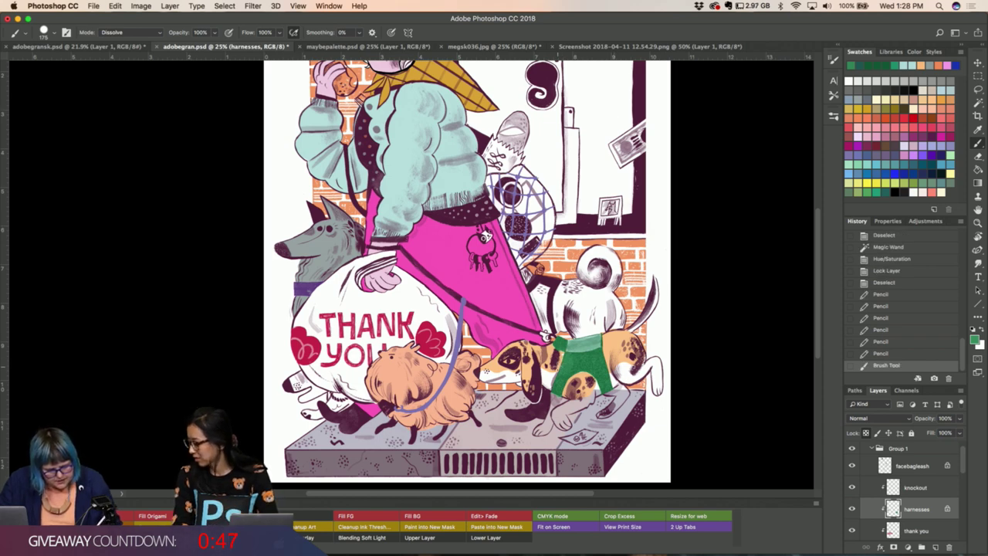
left_click(485, 236)
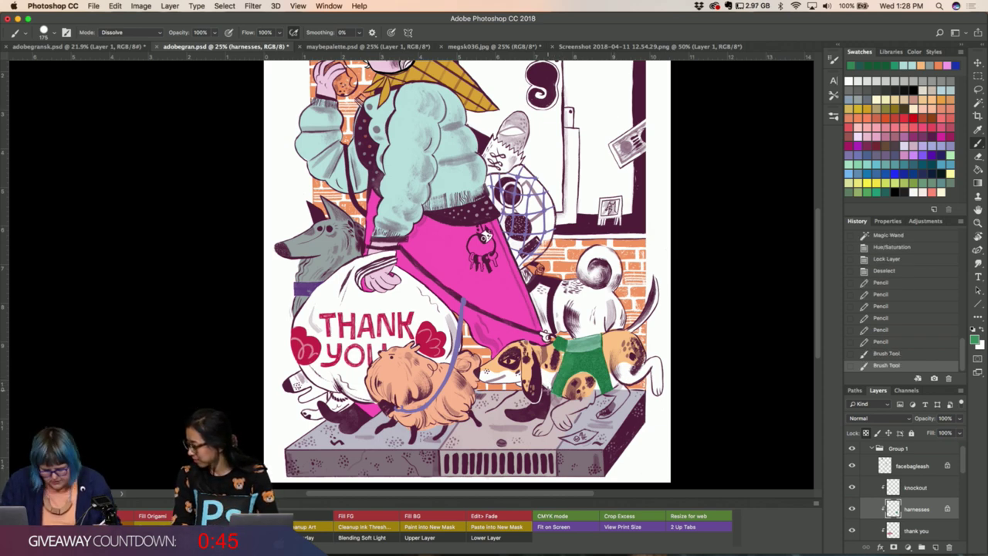
Sample a colour from the artwork, dab near the harness, and undo the stray dab.
key("i")
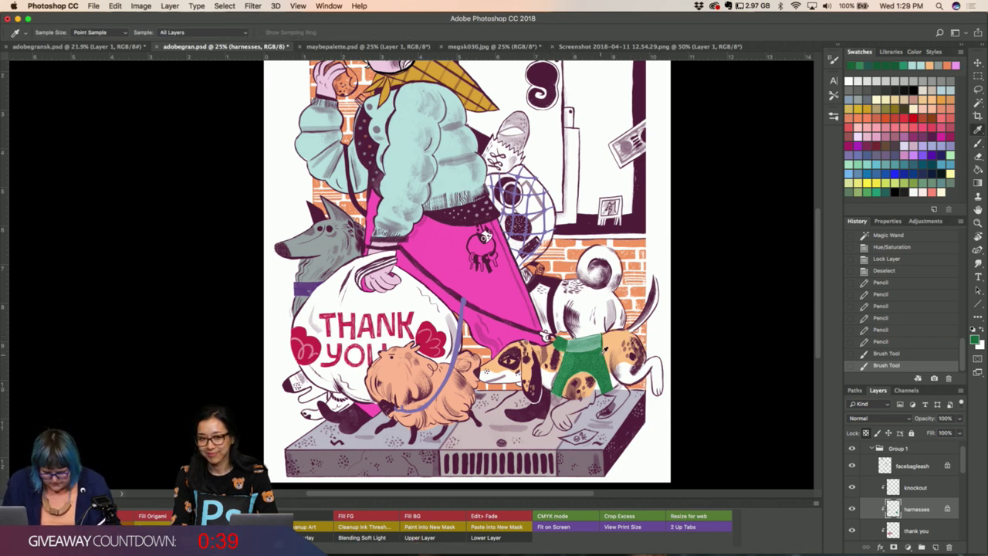
key("b")
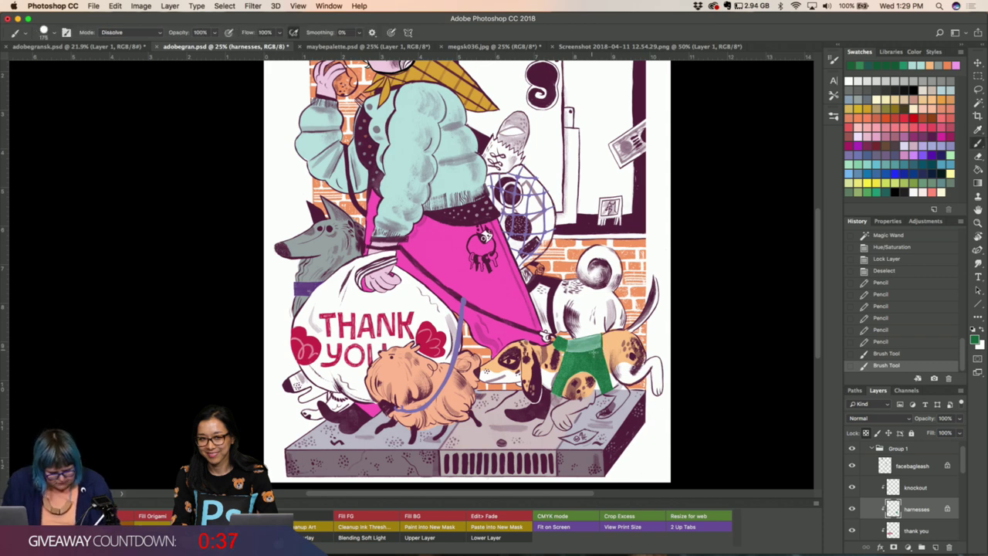
left_click(610, 389)
key("ctrl+z")
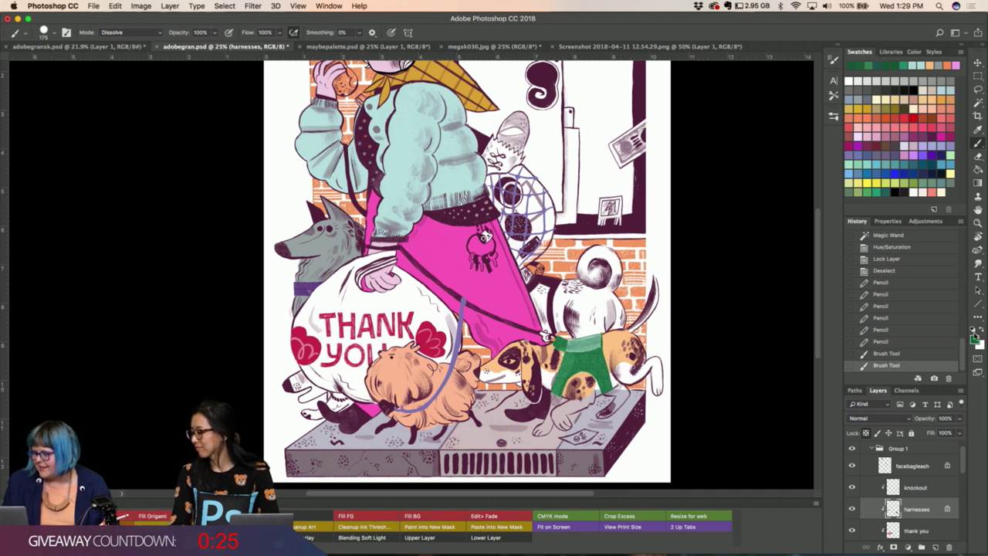
Set the foreground to darker green 003b24 and brush shading over the harness.
left_click(975, 340)
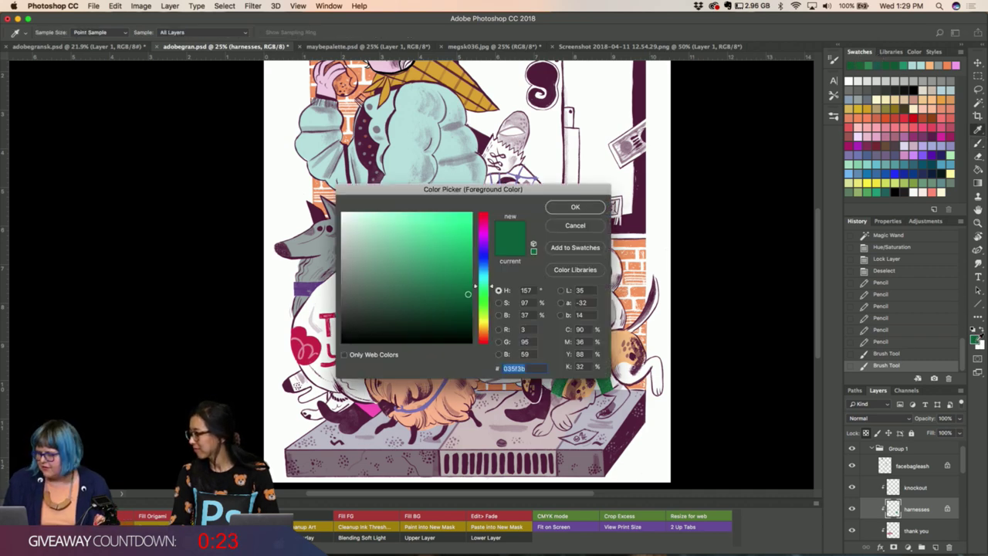
left_click_drag(469, 297, 484, 315)
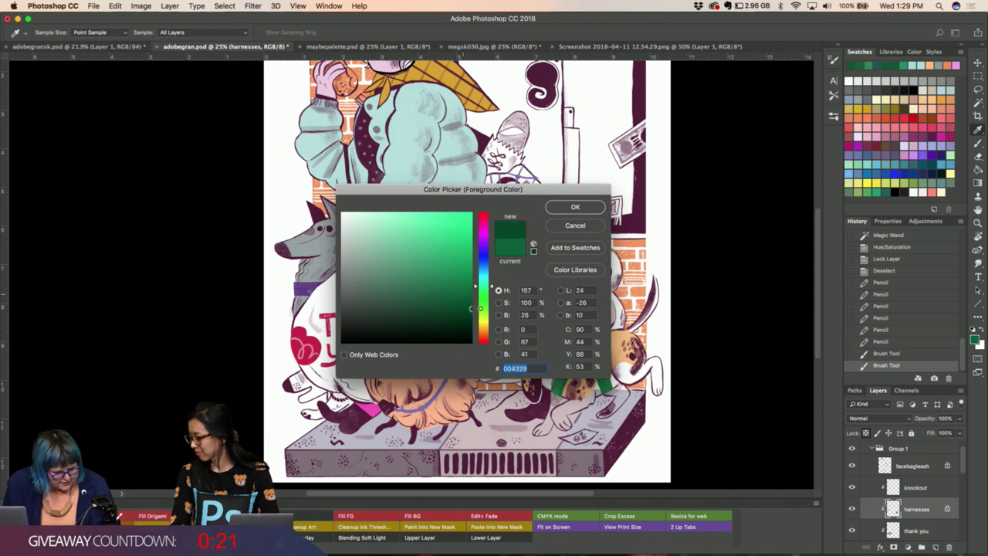
left_click(561, 208)
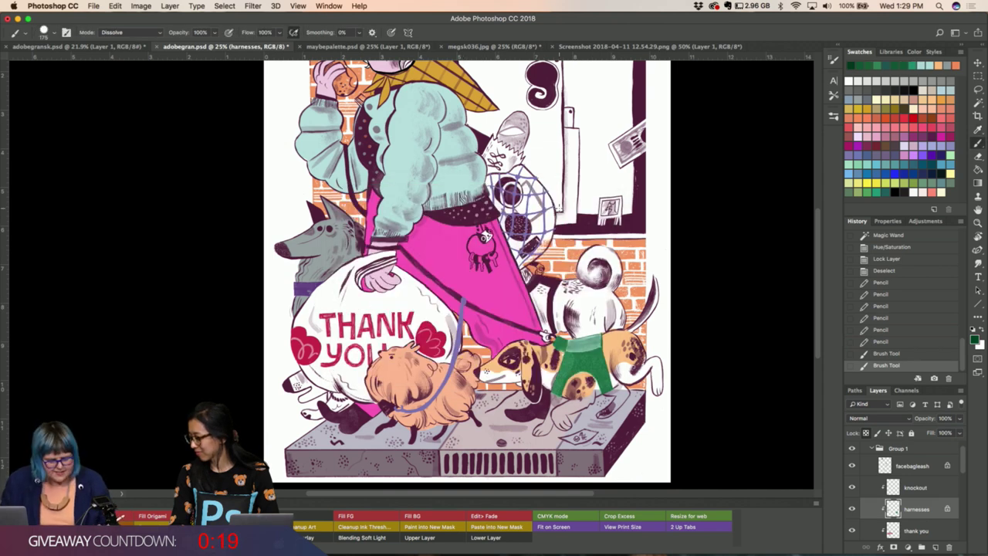
mouse_move(603, 374)
left_mouse_down()
mouse_move(575, 362)
mouse_move(561, 380)
left_mouse_up()
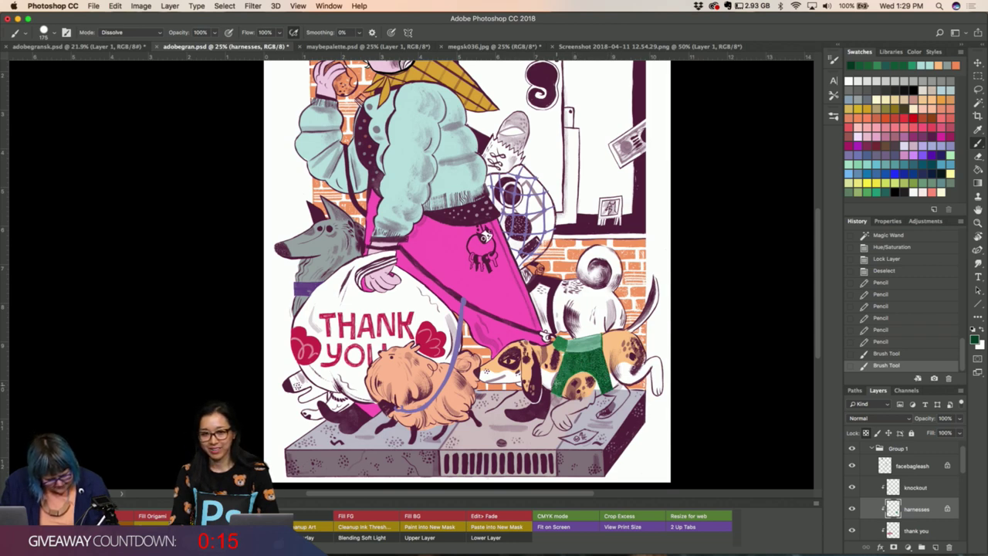
Lasso and erase part of the harness, undo the erase, and add another brush dab.
key("l")
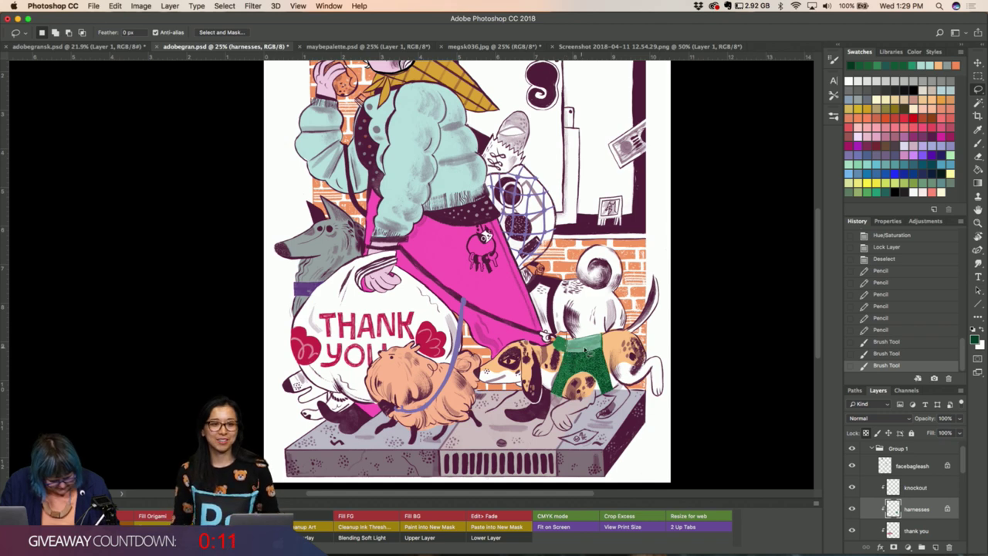
left_click_drag(570, 365, 615, 345)
key("ctrl+d")
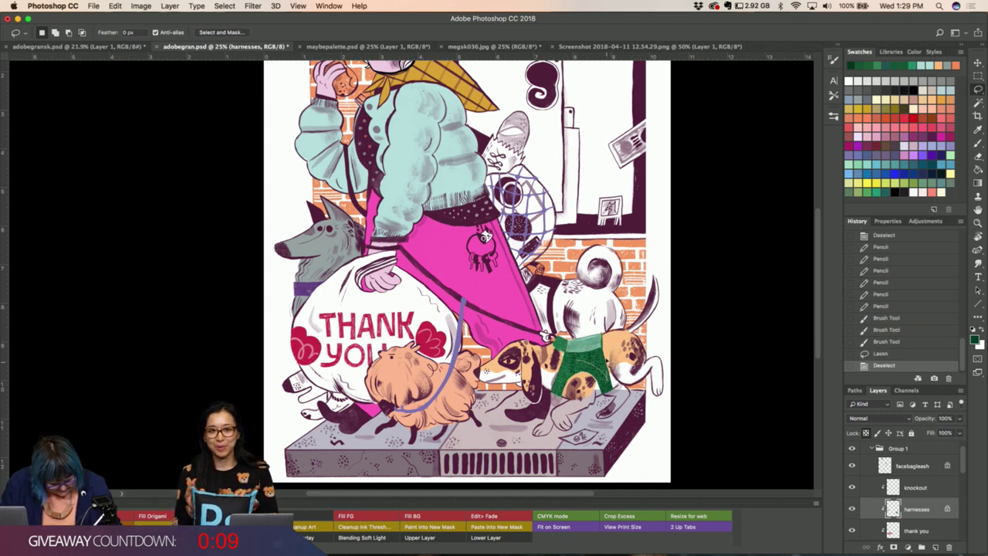
mouse_move(604, 363)
left_mouse_down()
mouse_move(610, 383)
mouse_move(624, 372)
left_mouse_up()
key("ctrl+d")
key("Delete")
key("ctrl+d")
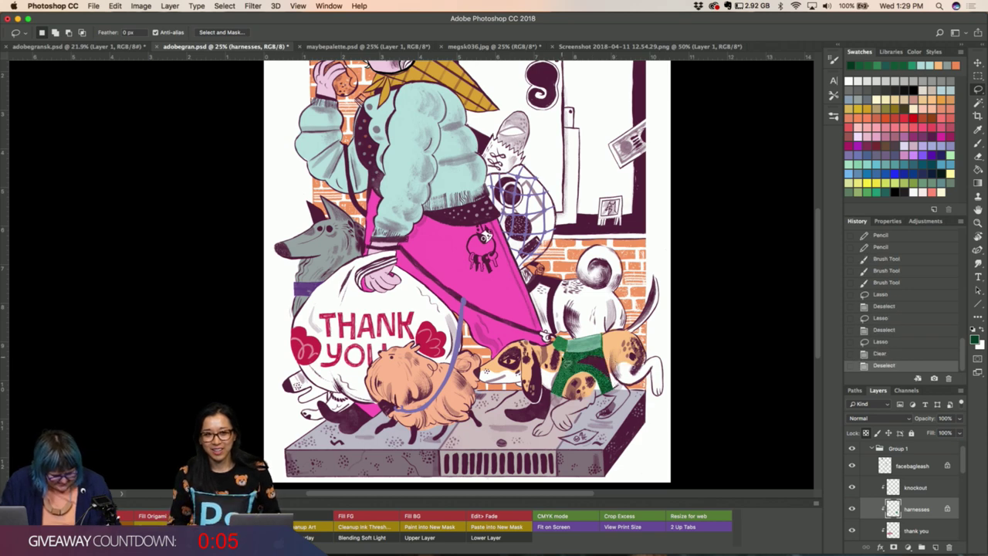
key("ctrl+alt+z")
key("ctrl+alt+z")
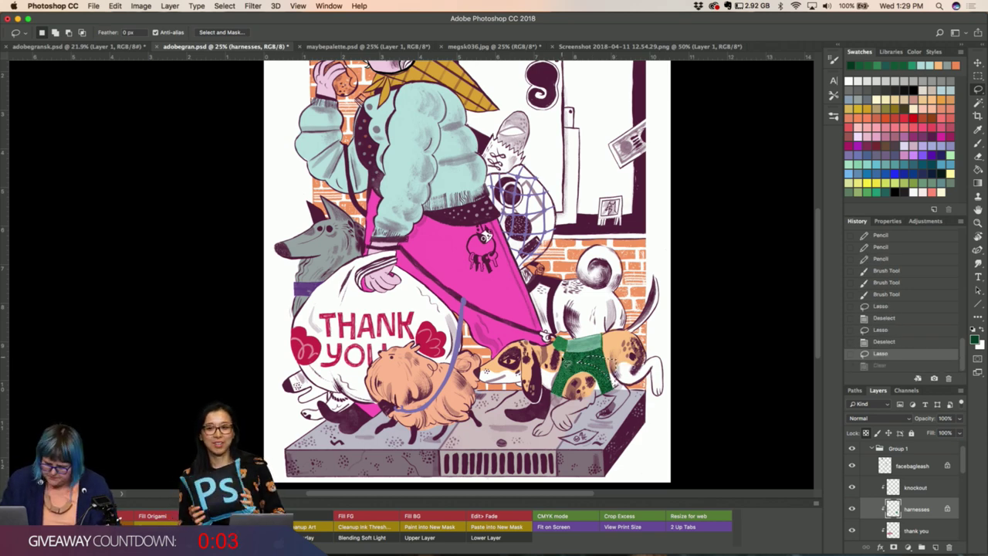
key("ctrl+d")
key("b")
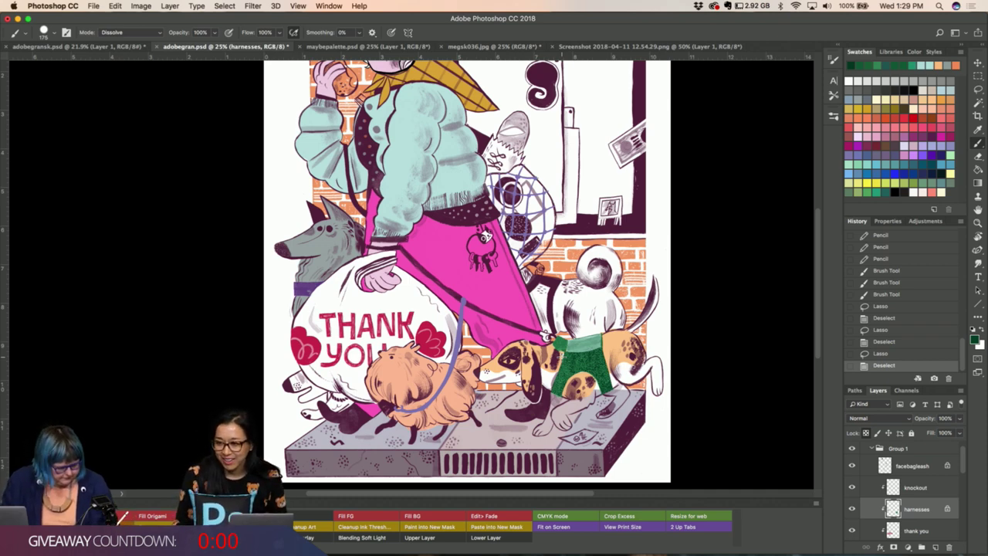
left_click(486, 236)
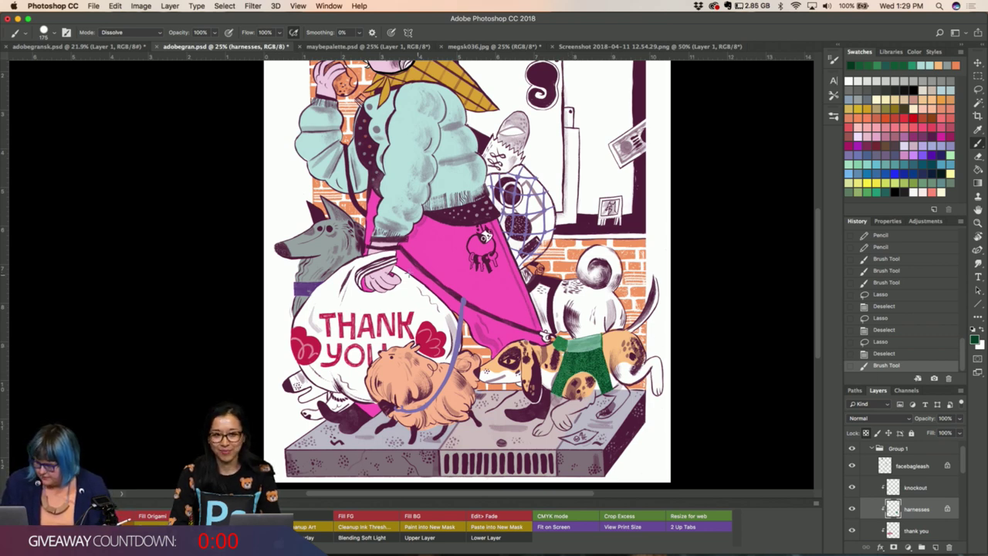
scroll(905, 512, "down", 5)
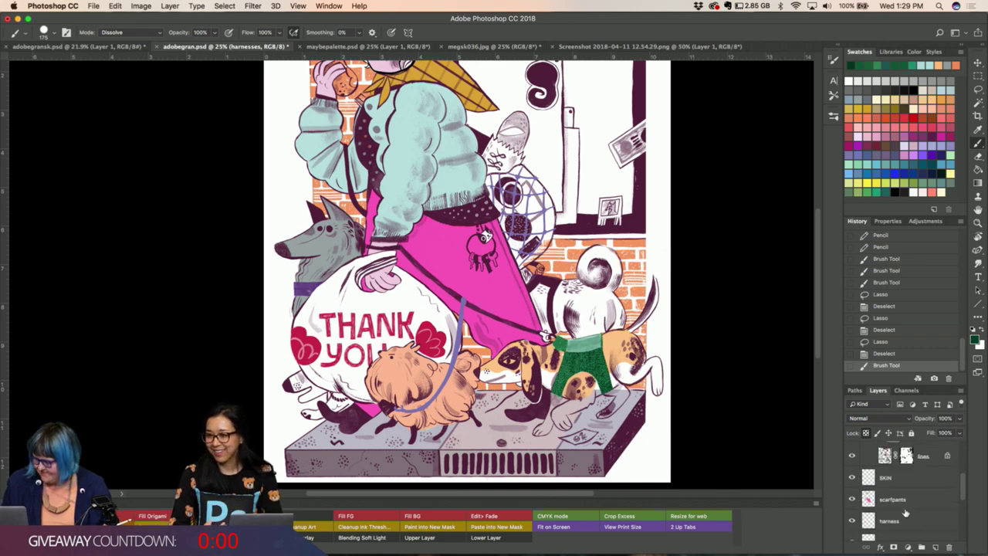
left_click(880, 509)
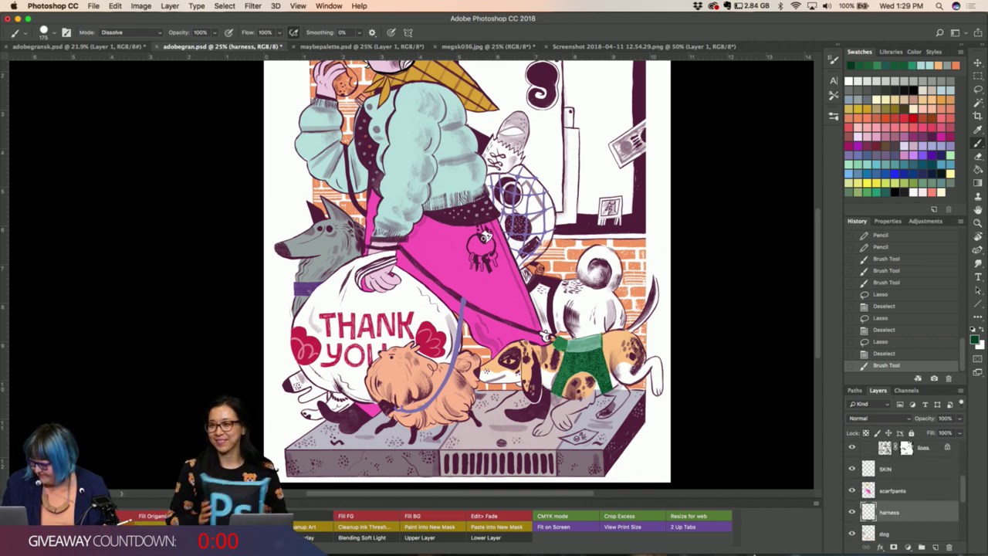
scroll(900, 485, "down", 1)
scroll(902, 480, "down", 2)
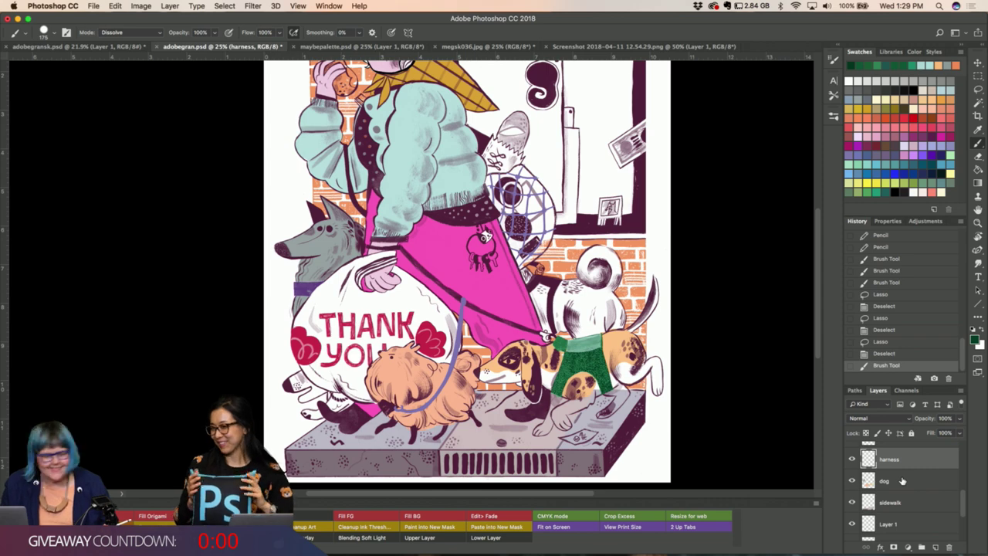
left_click(884, 506)
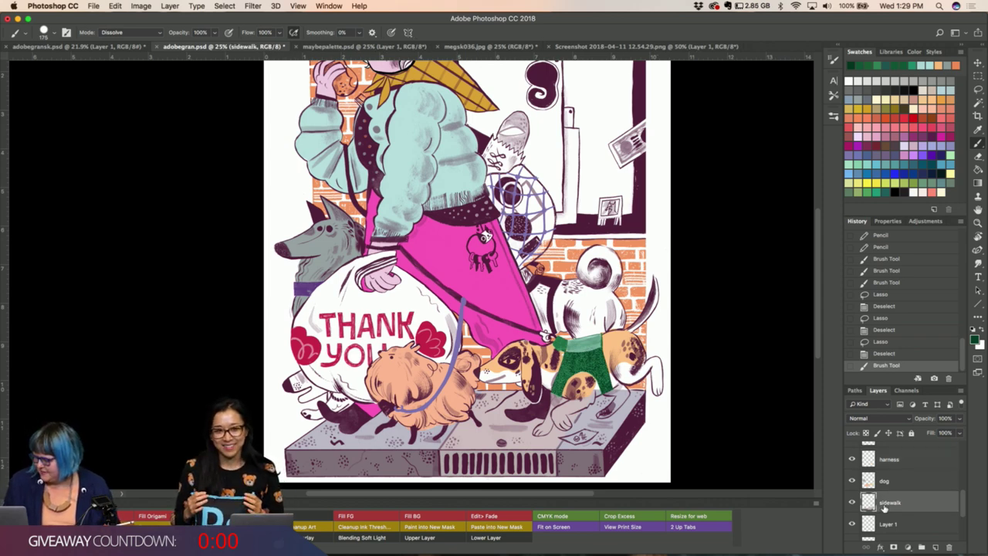
scroll(911, 494, "down", 1)
scroll(919, 494, "down", 2)
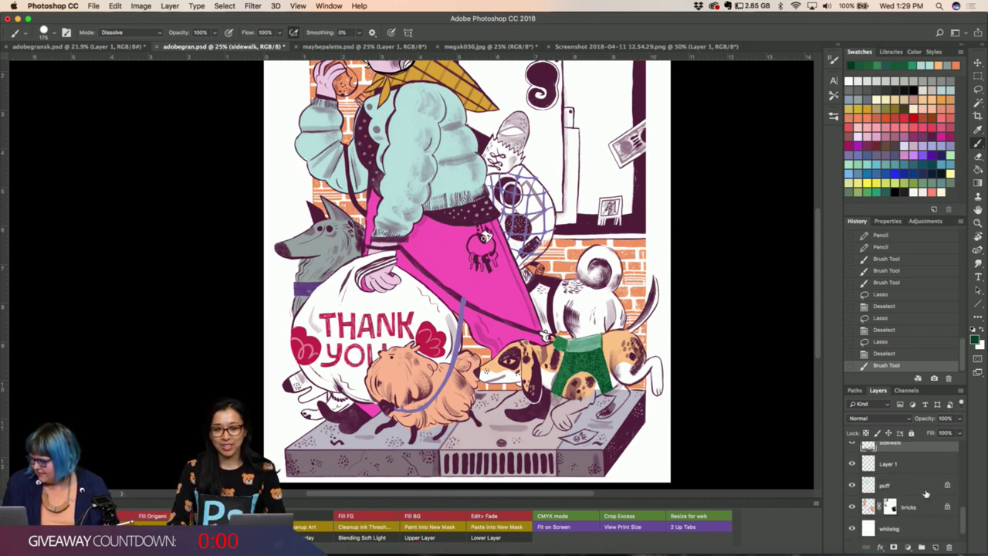
scroll(926, 493, "down", 1)
scroll(926, 493, "up", 1)
scroll(926, 493, "up", 2)
scroll(926, 494, "up", 1)
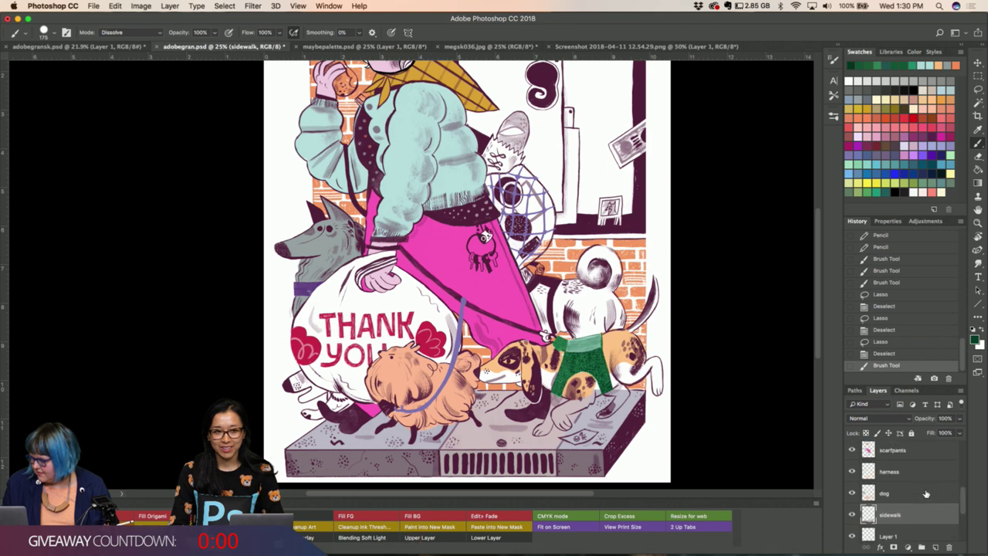
scroll(926, 493, "up", 2)
scroll(925, 493, "up", 1)
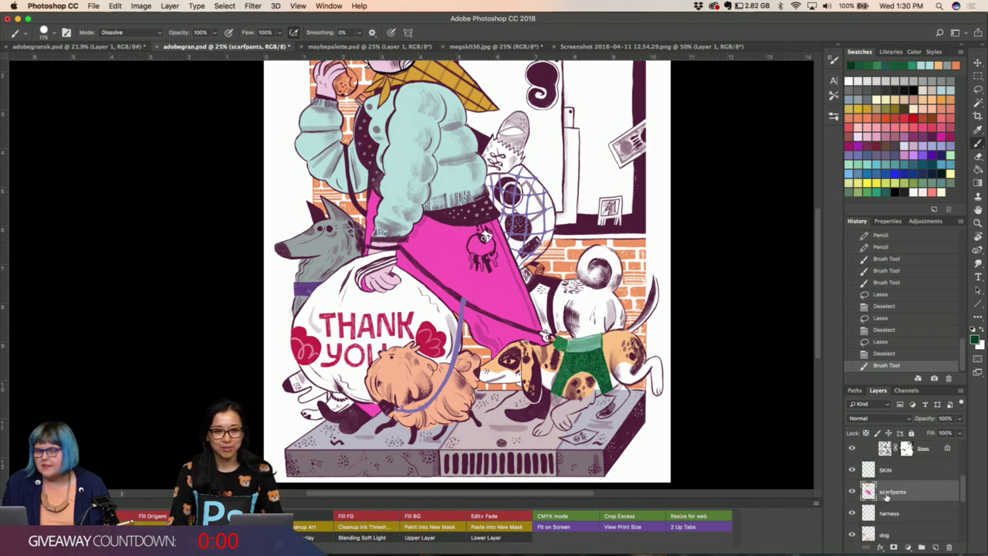
scroll(880, 499, "down", 3)
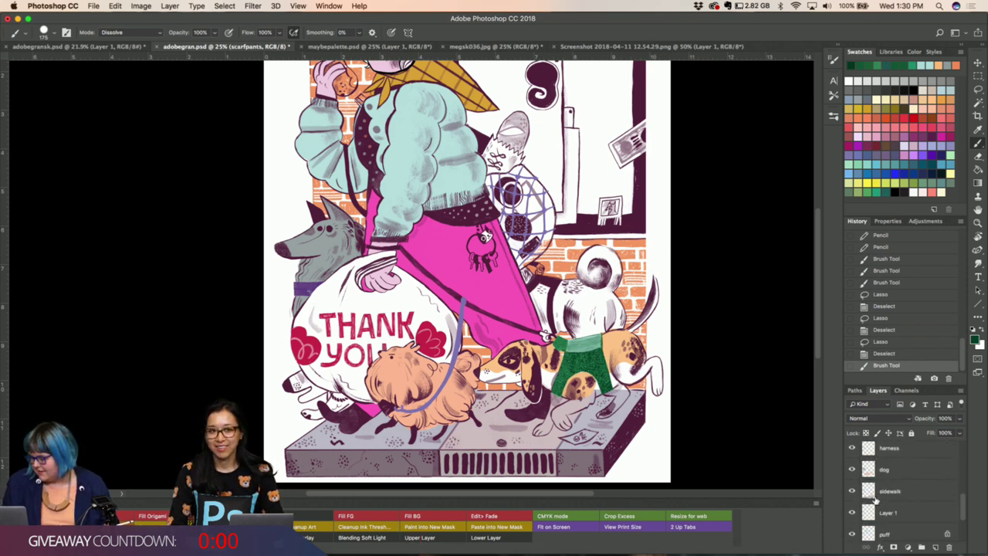
scroll(876, 498, "down", 1)
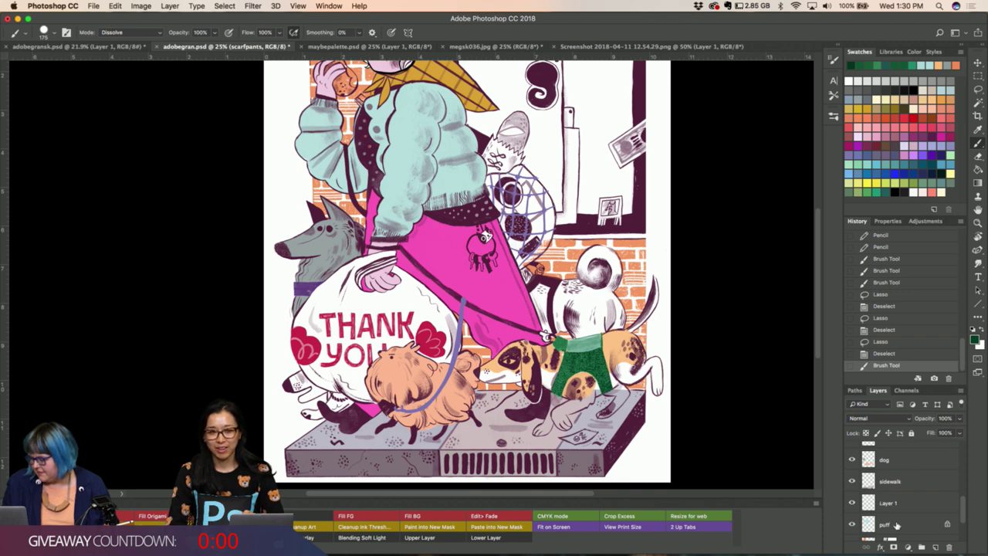
left_click(896, 525)
scroll(897, 525, "up", 2)
scroll(896, 525, "up", 2)
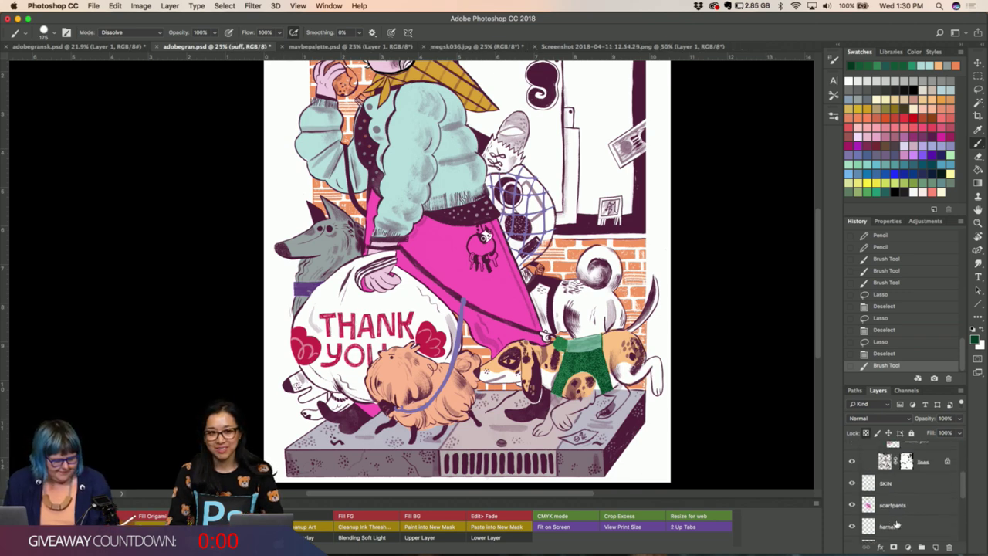
scroll(896, 525, "up", 1)
key("l")
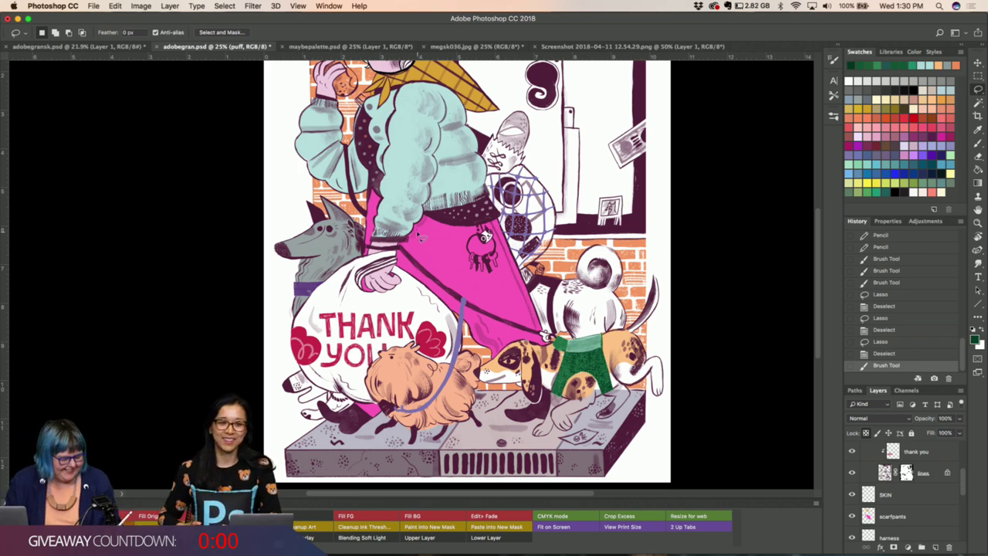
Lasso the woman's torso and puffy jacket sections into one combined selection.
left_click_drag(369, 224, 382, 229)
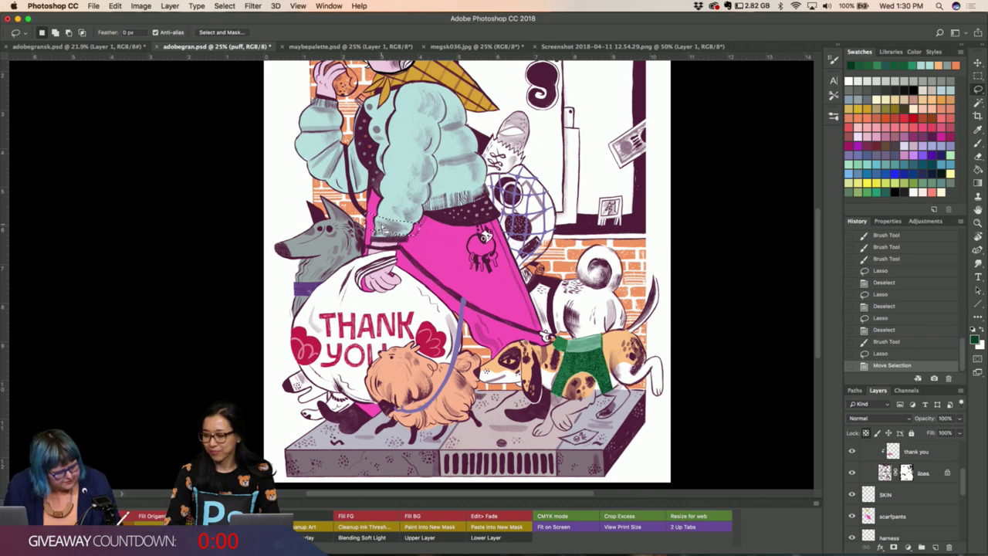
key("ctrl+d")
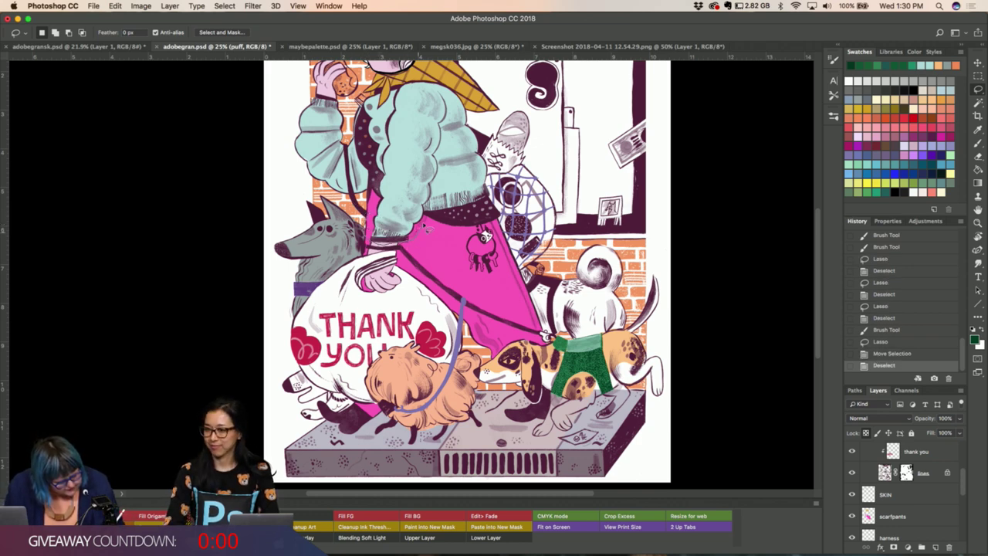
left_click_drag(432, 197, 394, 197)
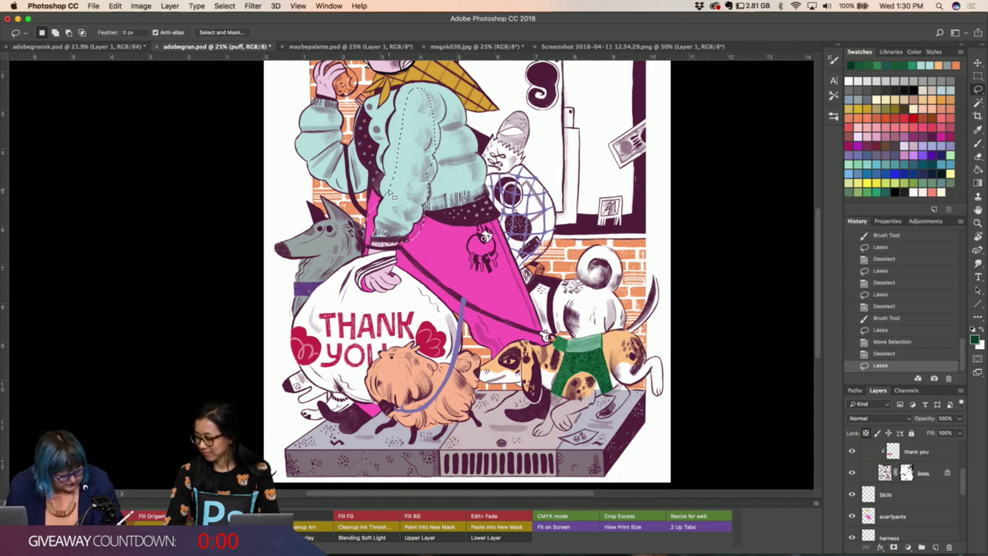
mouse_move(394, 197)
left_mouse_down()
mouse_move(407, 165)
mouse_move(437, 183)
mouse_move(417, 158)
left_mouse_up()
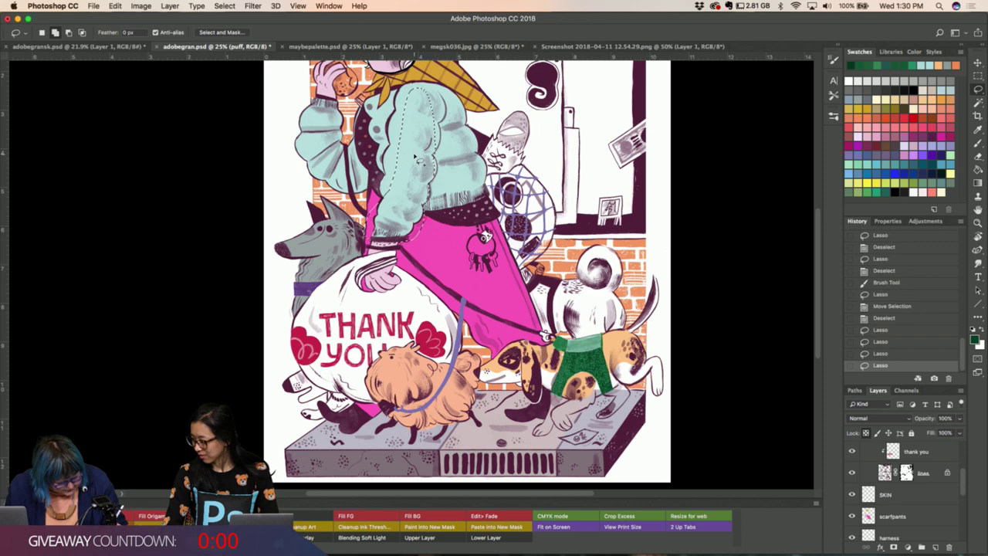
left_click_drag(424, 96, 408, 108)
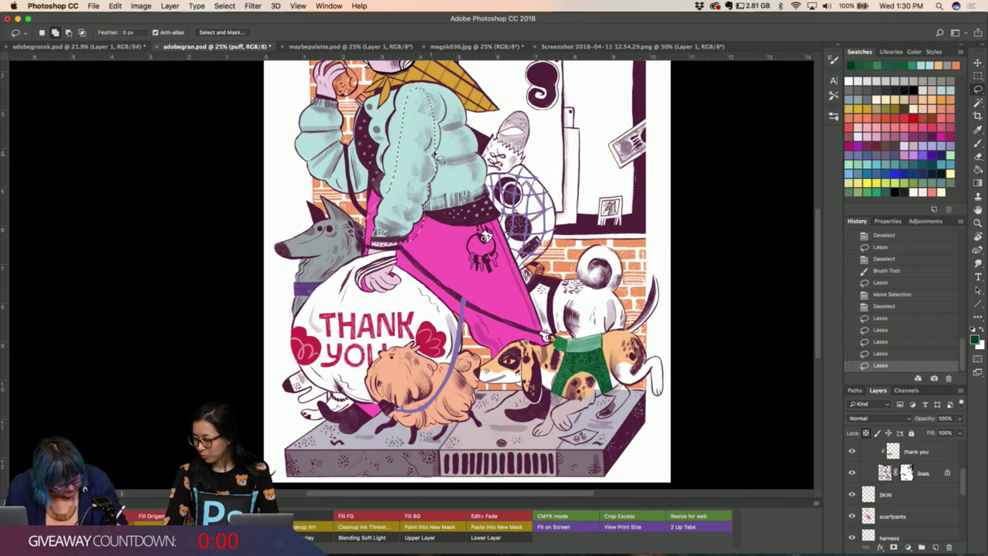
left_click_drag(446, 143, 431, 96)
scroll(425, 94, "up", 3)
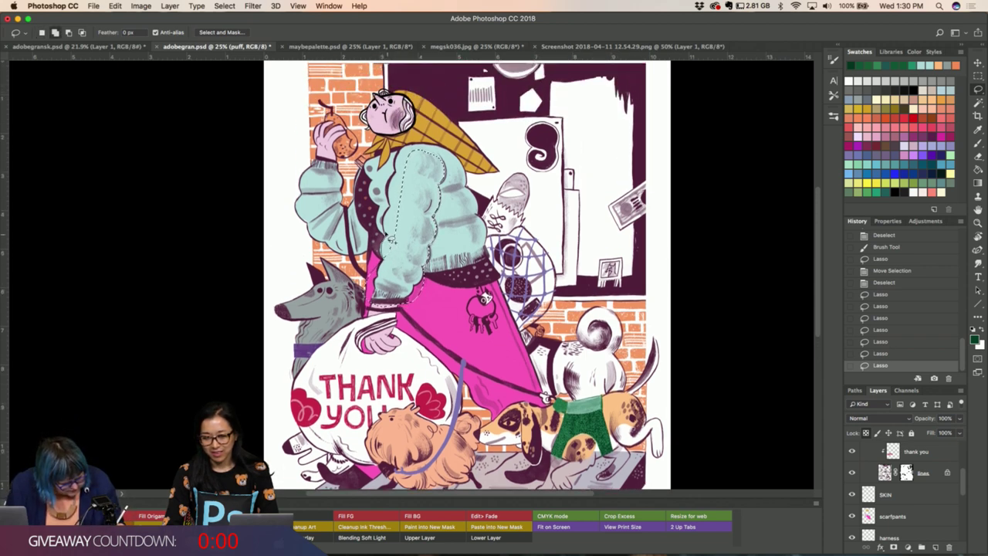
left_click_drag(404, 208, 411, 198)
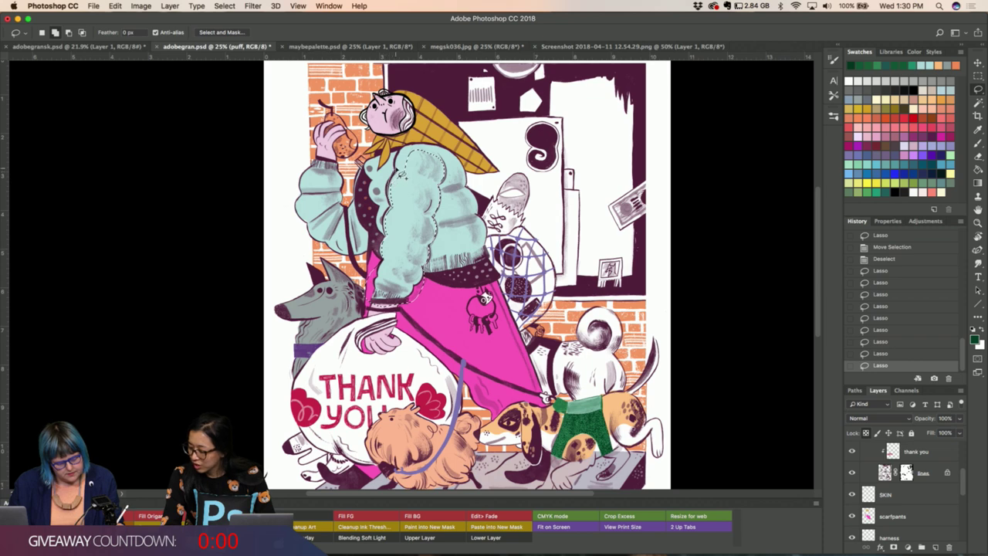
mouse_move(410, 146)
left_mouse_down()
mouse_move(436, 180)
mouse_move(422, 151)
mouse_move(396, 246)
left_mouse_up()
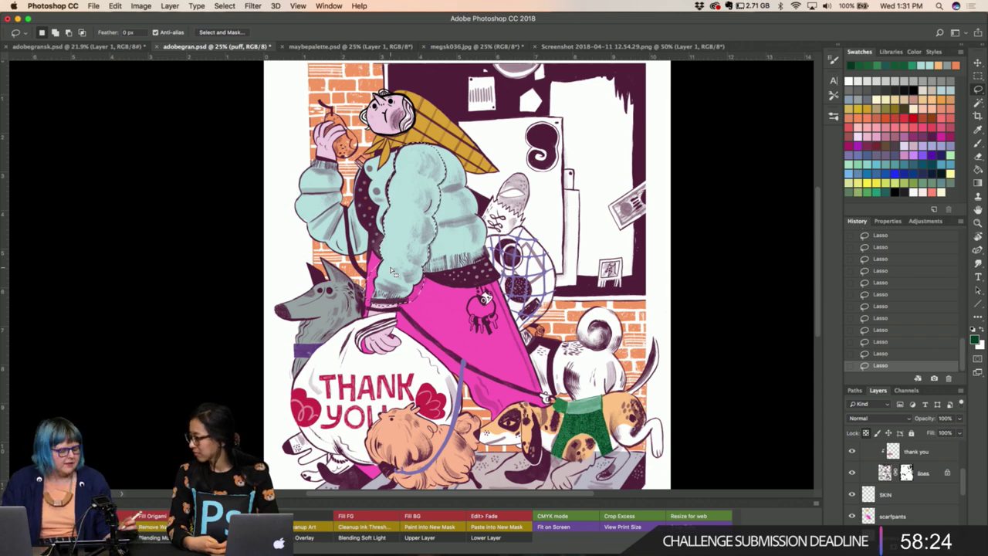
Shift the jacket to hue -28 and saturation +20 in Hue/Saturation.
key("ctrl+u")
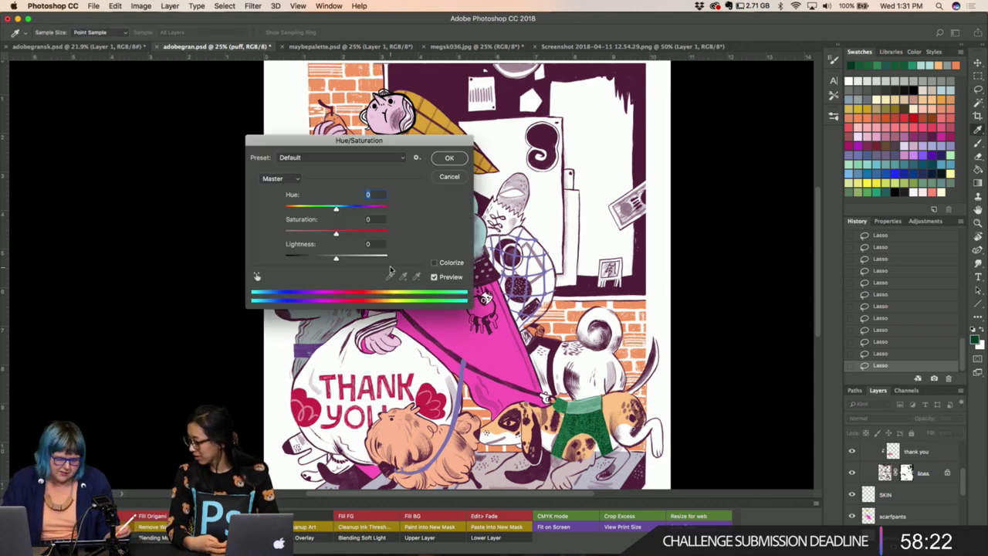
left_click_drag(342, 142, 545, 179)
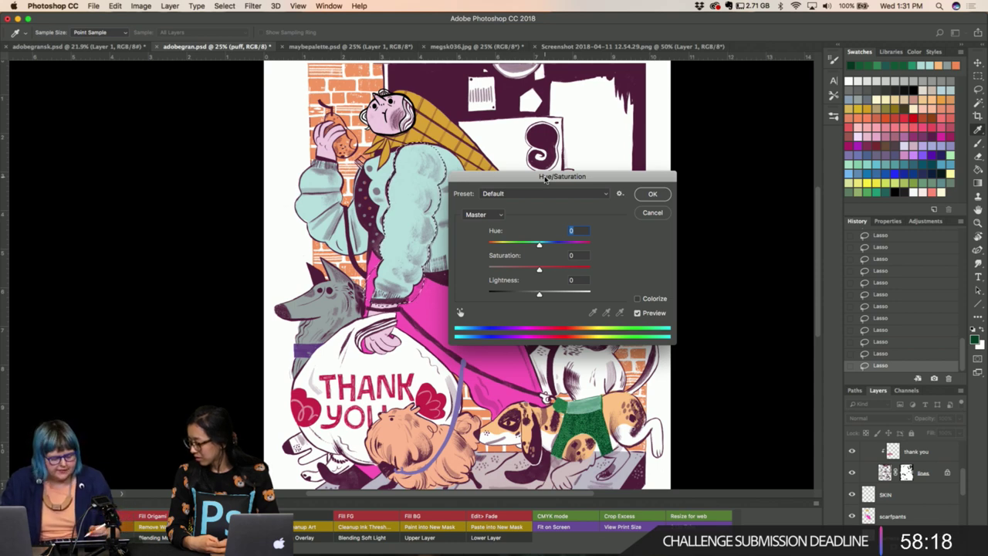
left_click(562, 244)
mouse_move(561, 245)
left_mouse_down()
mouse_move(517, 244)
mouse_move(559, 267)
mouse_move(519, 245)
mouse_move(549, 268)
mouse_move(525, 246)
left_mouse_up()
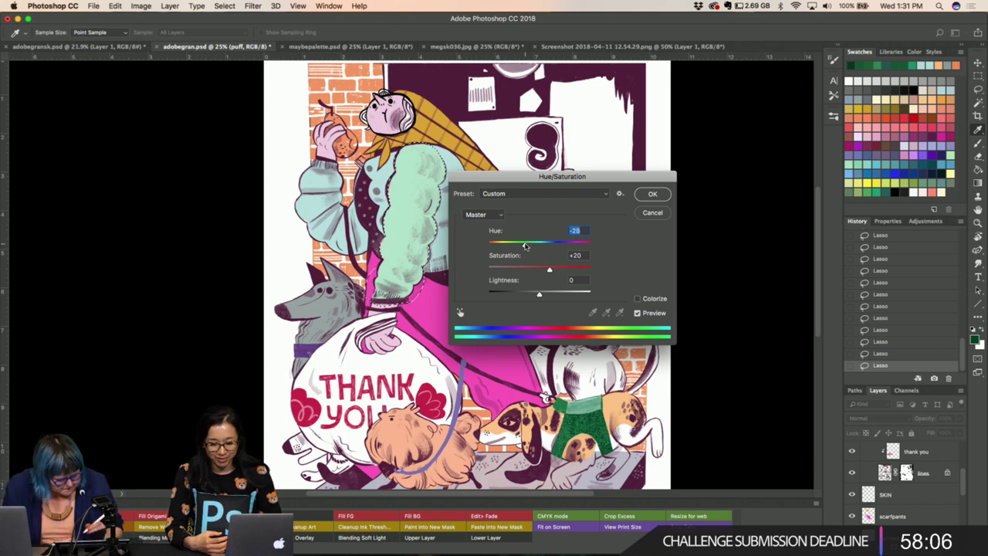
left_click(651, 195)
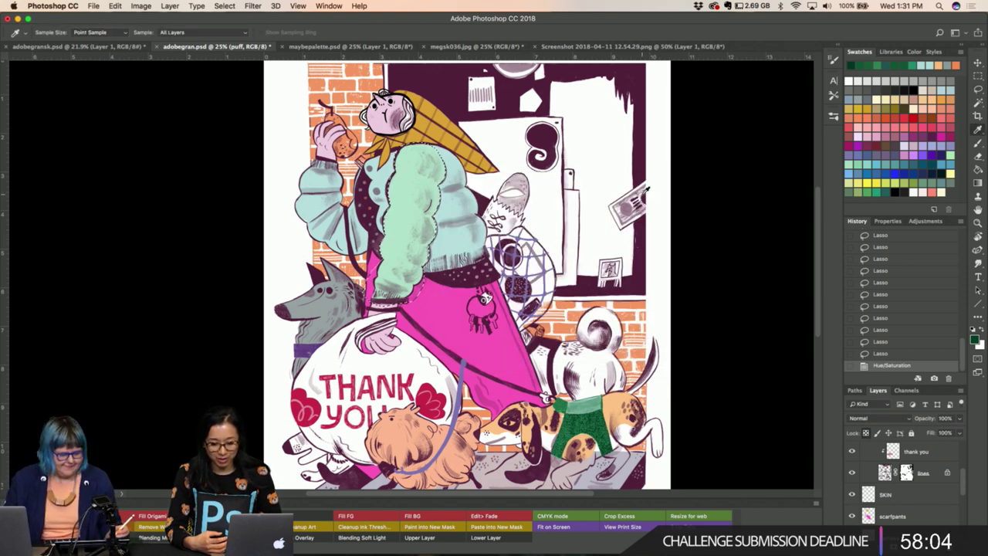
Lasso the woman's raised sleeve, fill it with the jacket's mint green, and deselect.
key("l")
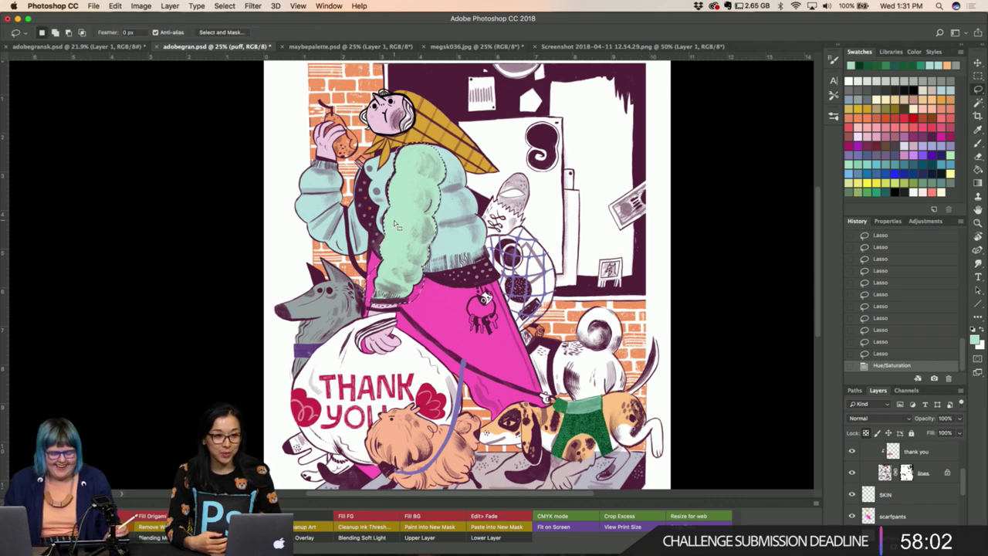
key("ctrl+d")
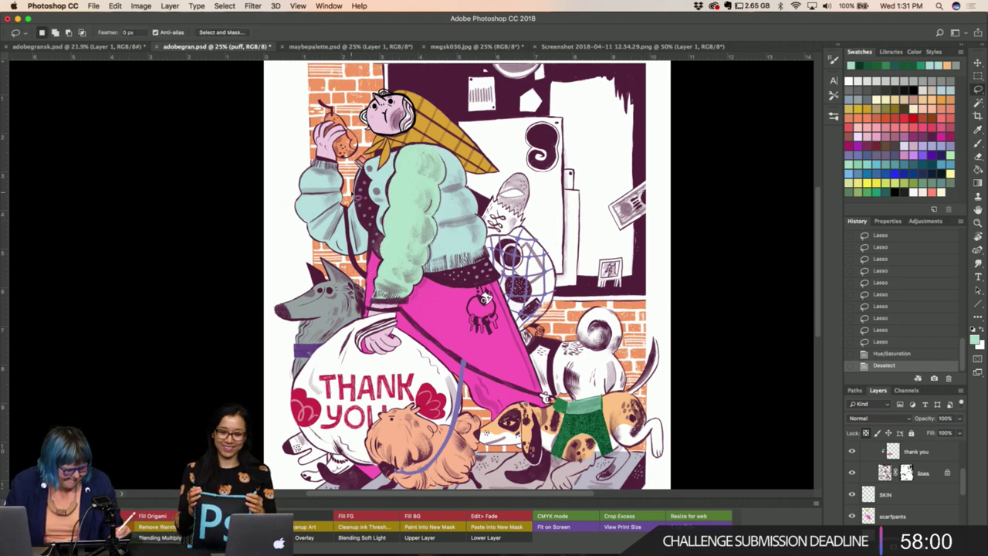
left_click_drag(362, 230, 357, 202)
key("ctrl+d")
key("ctrl+d")
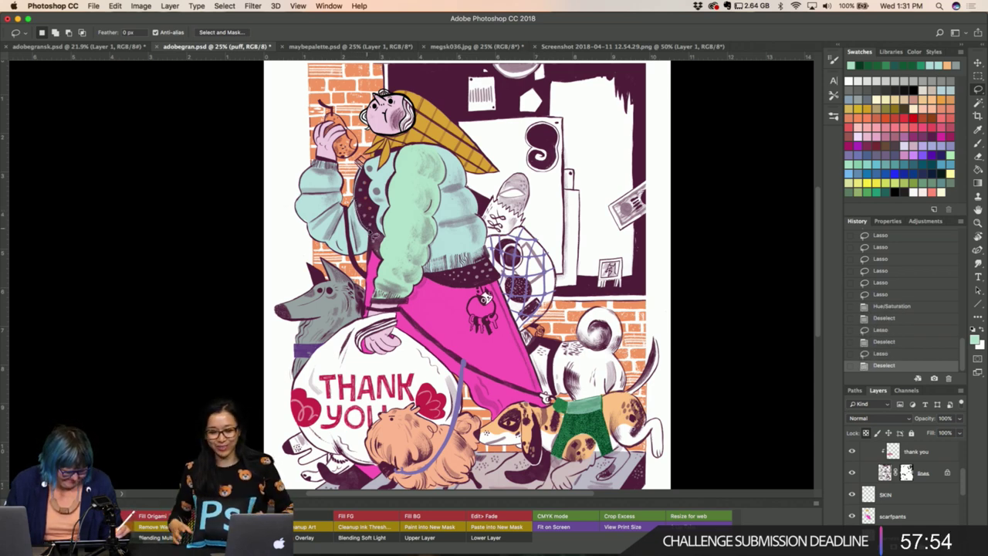
mouse_move(368, 269)
left_mouse_down()
mouse_move(285, 168)
mouse_move(315, 159)
left_mouse_up()
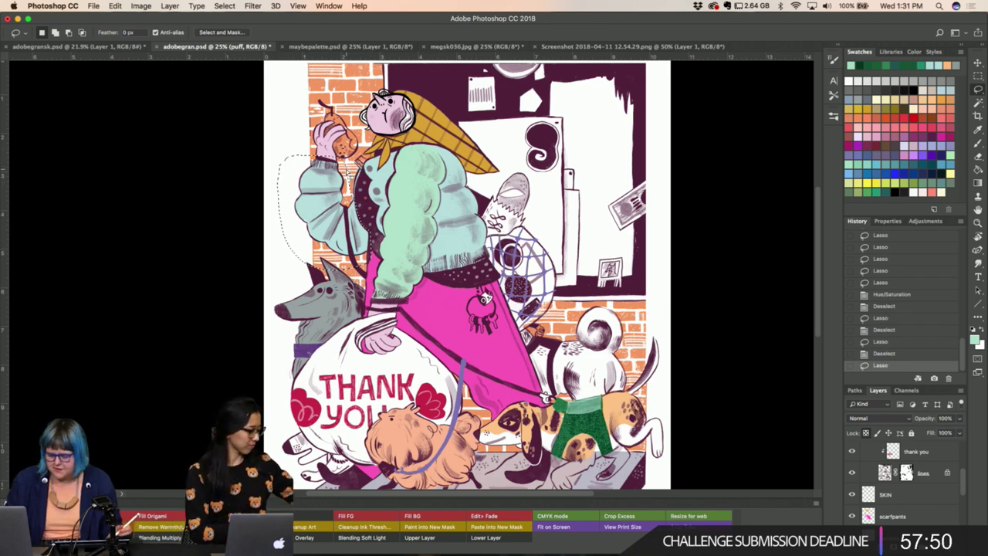
mouse_move(307, 261)
left_mouse_down()
mouse_move(295, 288)
mouse_move(308, 305)
left_mouse_up()
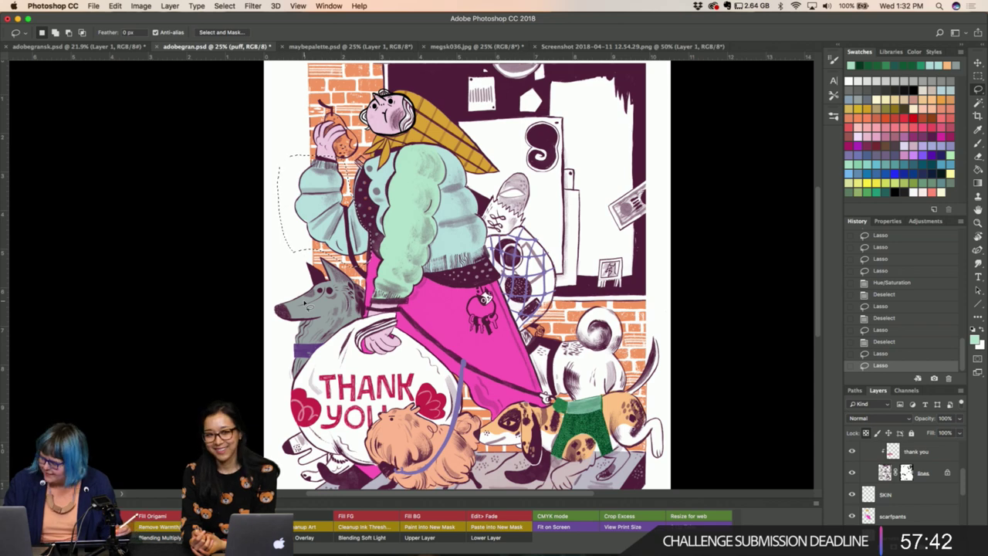
key("i")
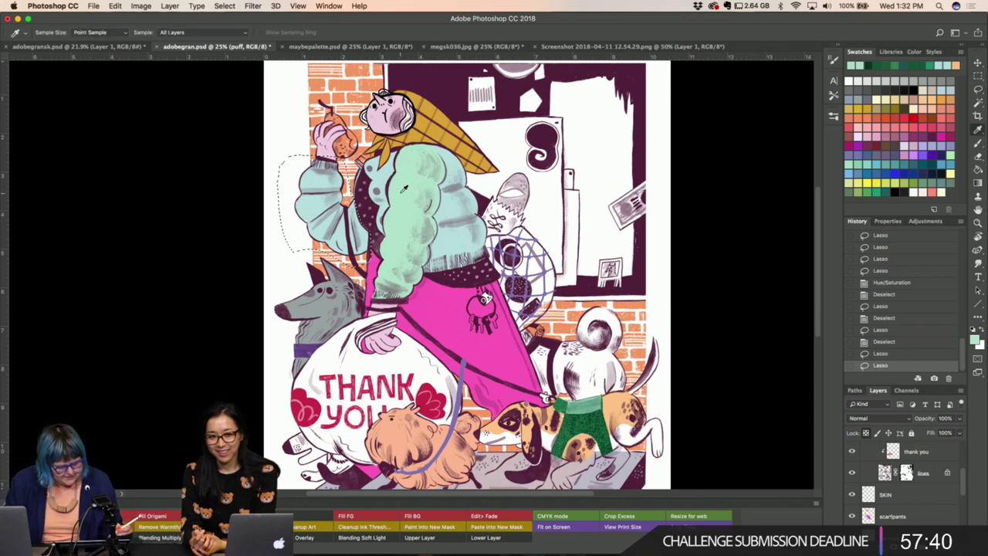
key("alt+BackSpace")
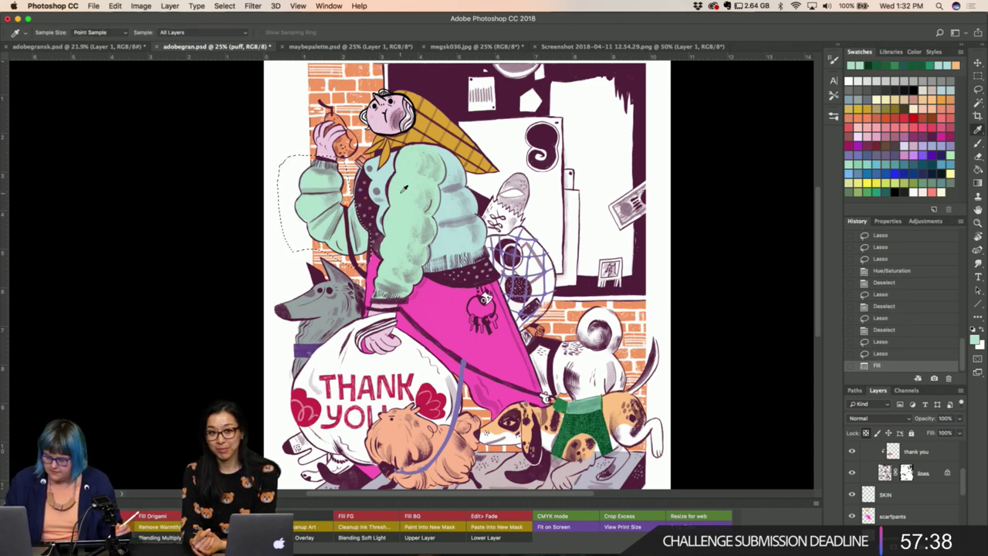
key("l")
key("ctrl+d")
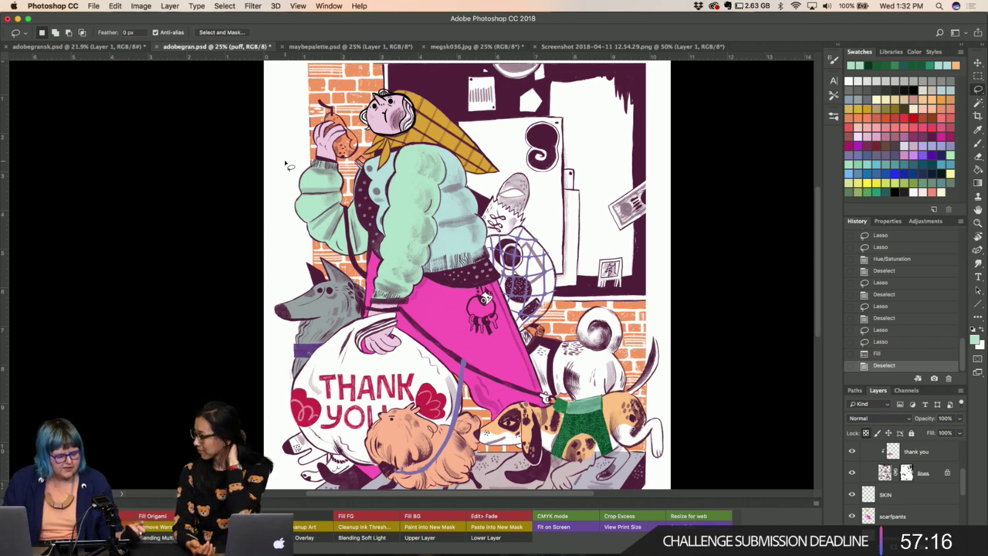
key("ctrl+minus")
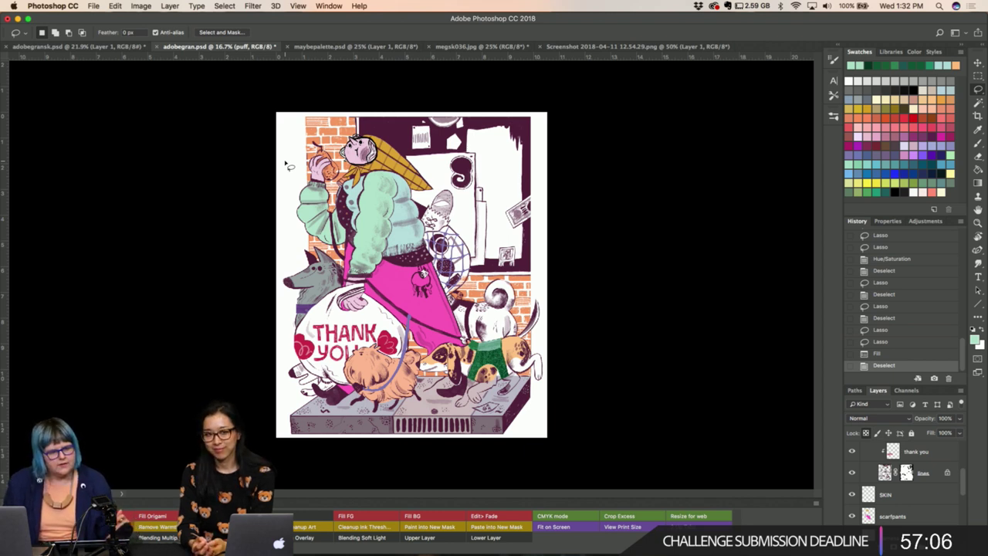
key("ctrl+plus")
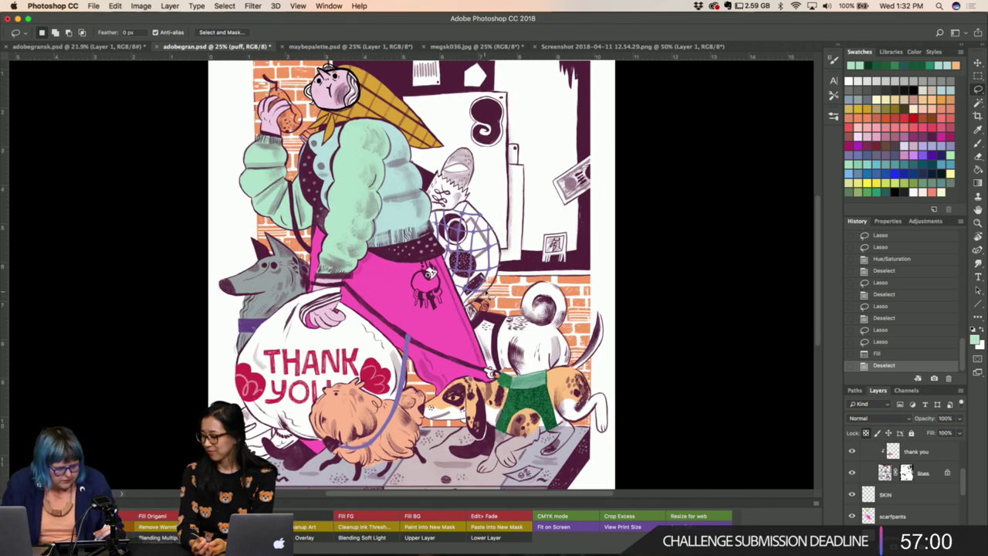
left_click_drag(502, 246, 472, 210)
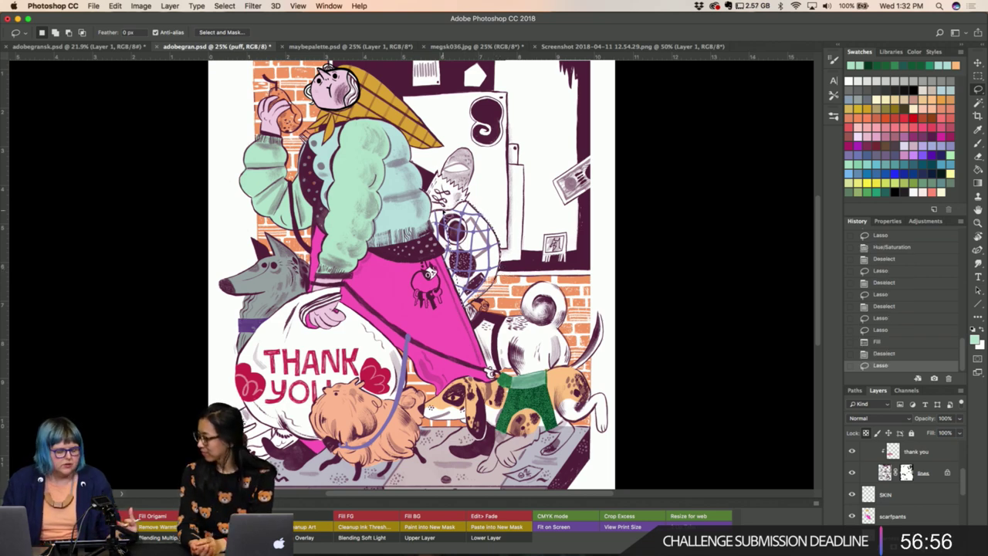
key("ctrl+minus")
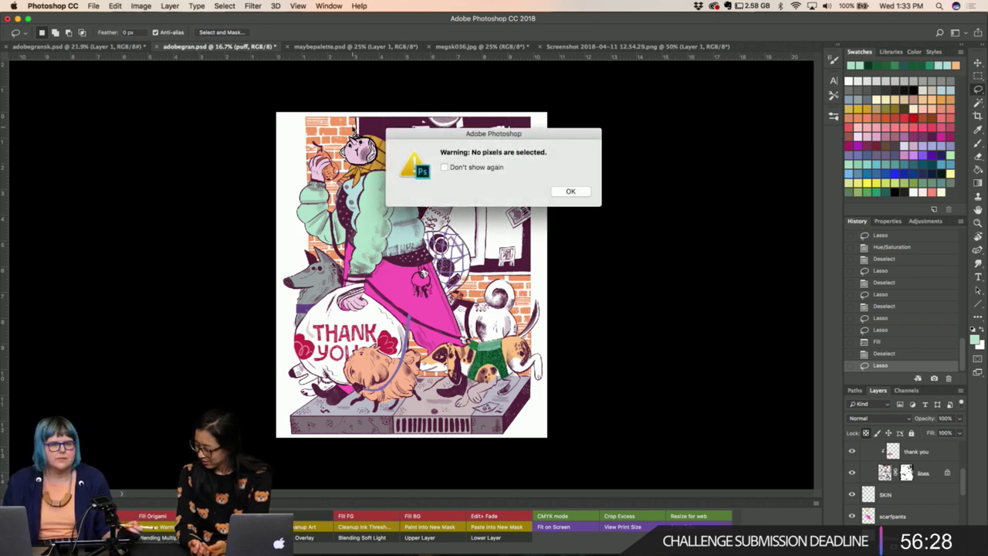
left_click(574, 195)
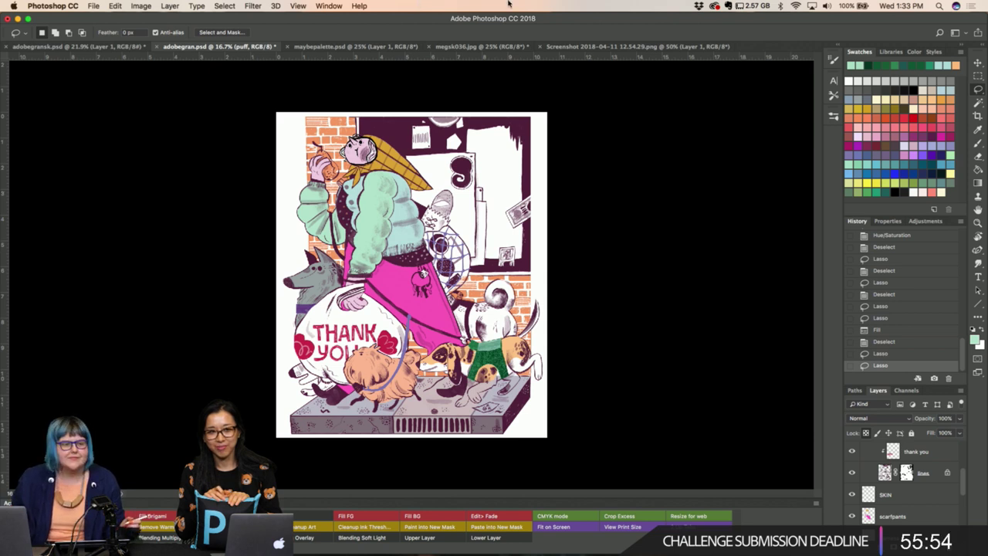
Save adobegran.psd, then zoom to 25% and pan across the canvas.
left_click(92, 5)
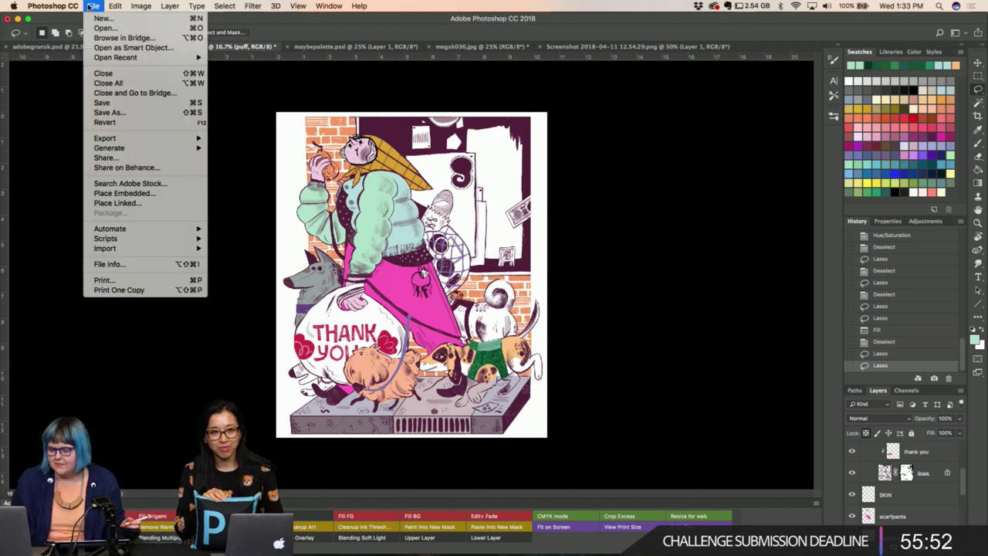
left_click(111, 103)
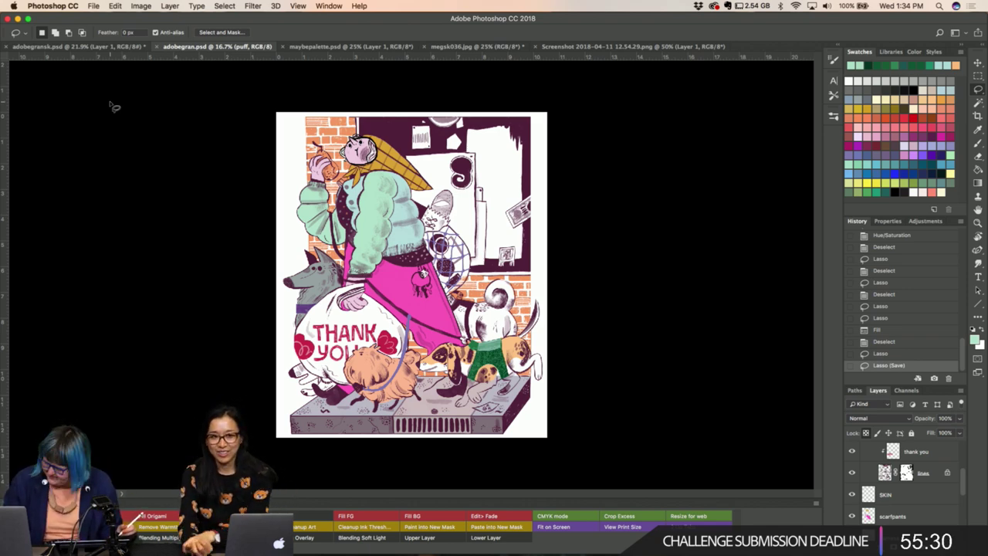
key("ctrl+plus")
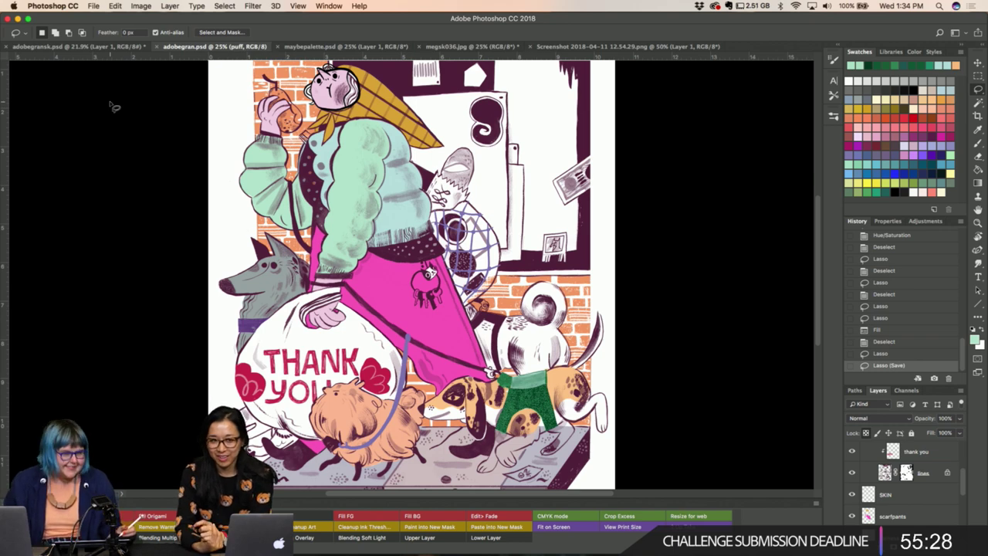
scroll(113, 107, "left", 5)
scroll(114, 107, "left", 1)
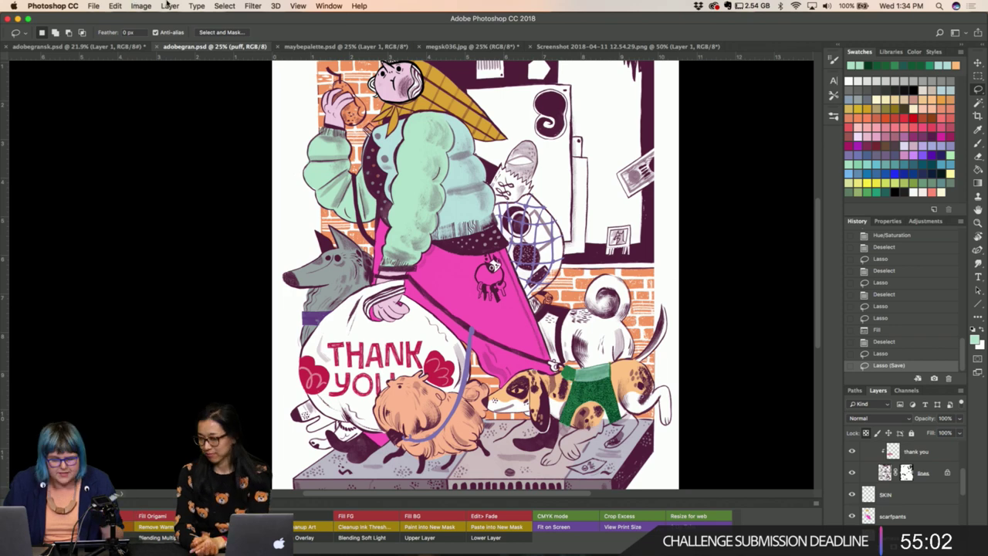
Look through the Select menu without choosing anything, then make scarfpants the active layer.
left_click(234, 6)
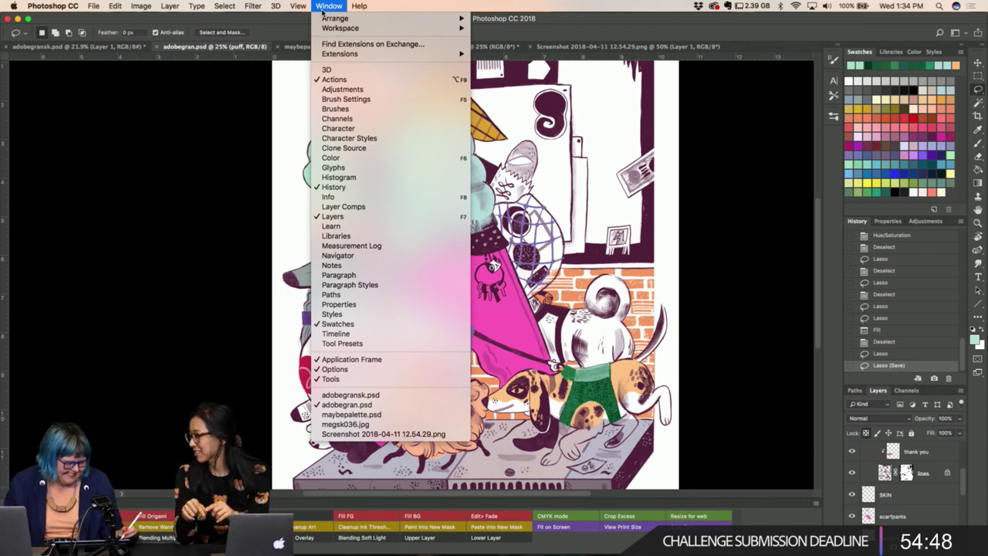
left_click(250, 275)
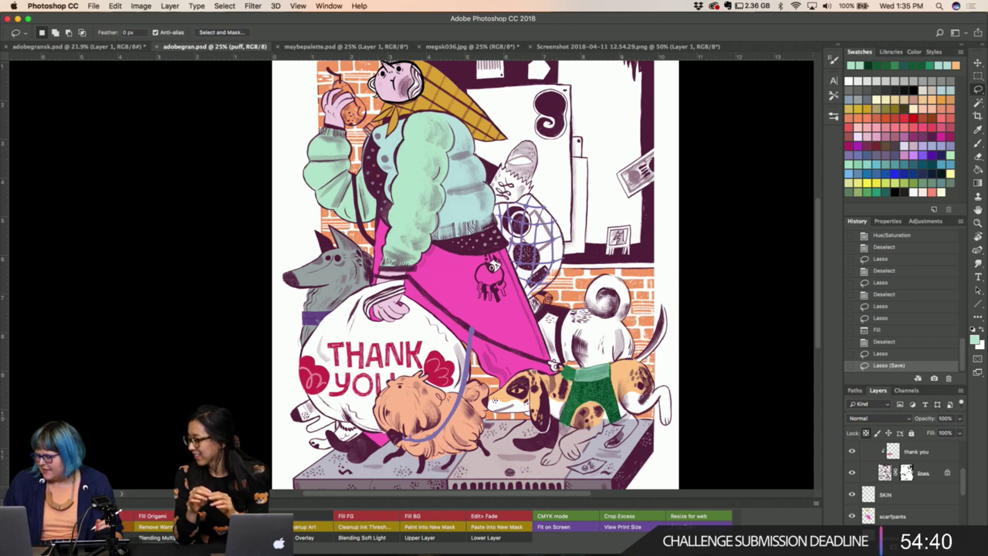
left_click(939, 519)
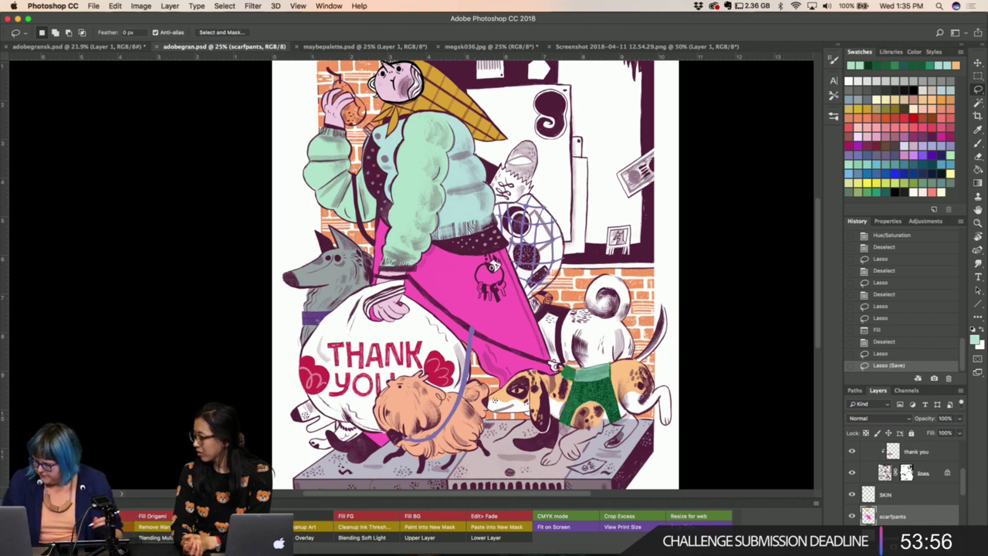
Add a new layer named bag directly above the harness layer.
scroll(903, 486, "down", 1)
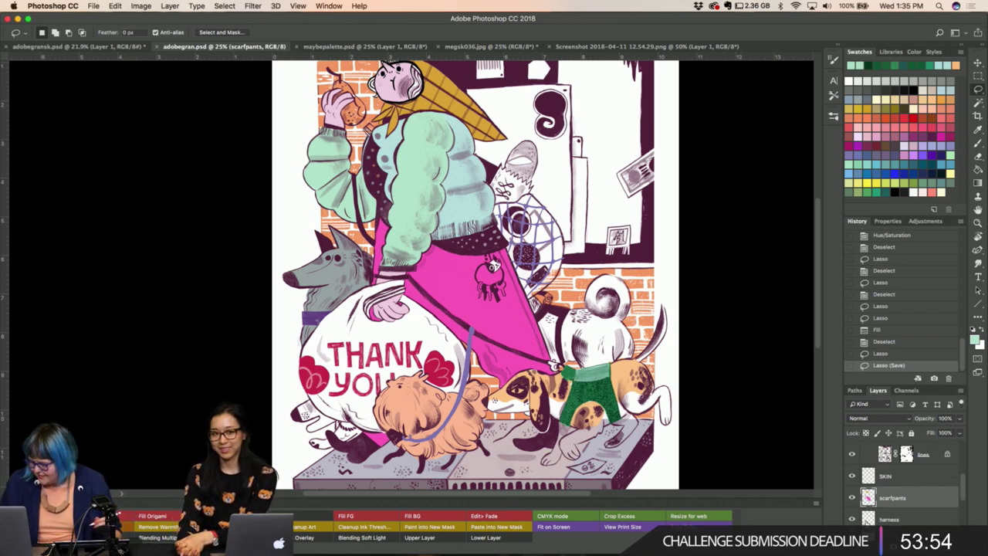
left_click(888, 520)
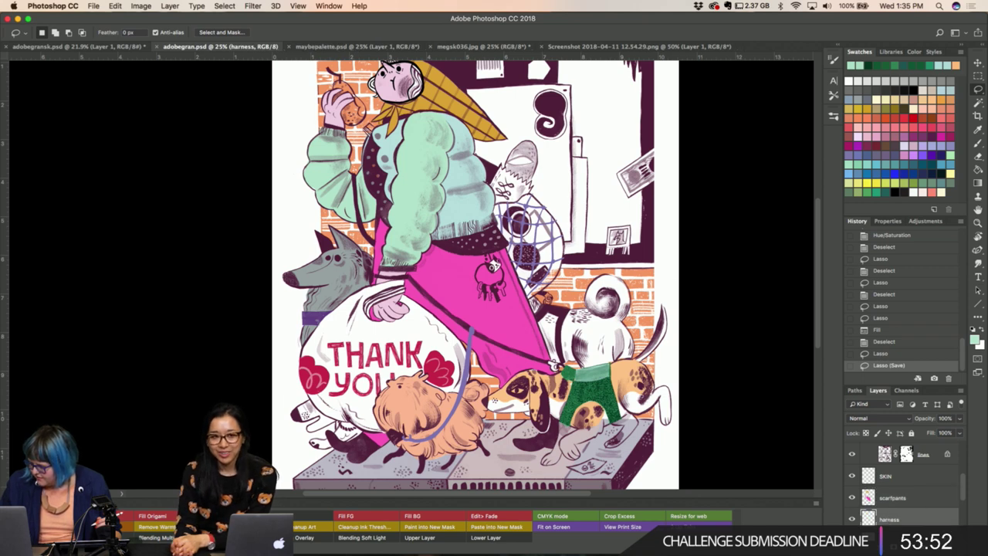
key("super+alt+shift+n")
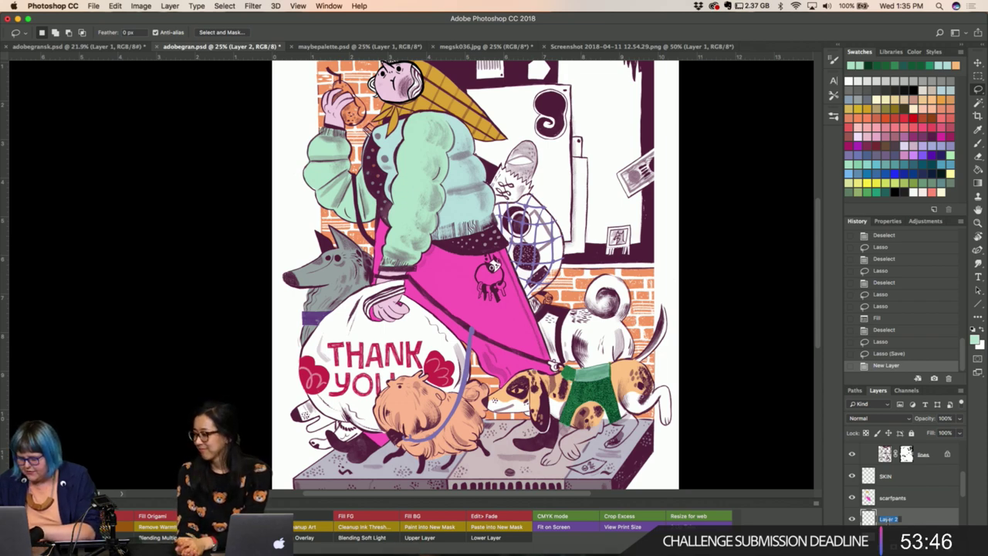
type("le")
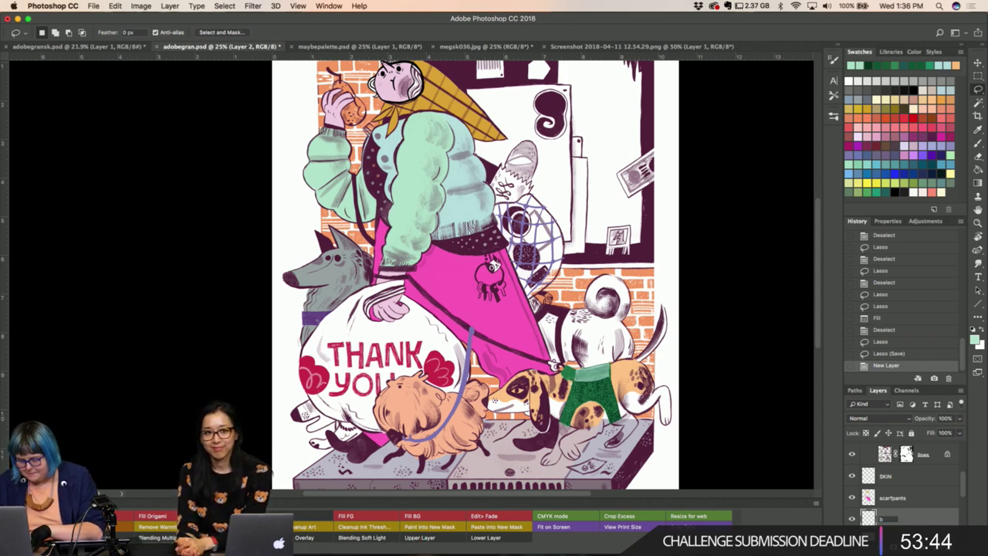
type("g")
key("Return")
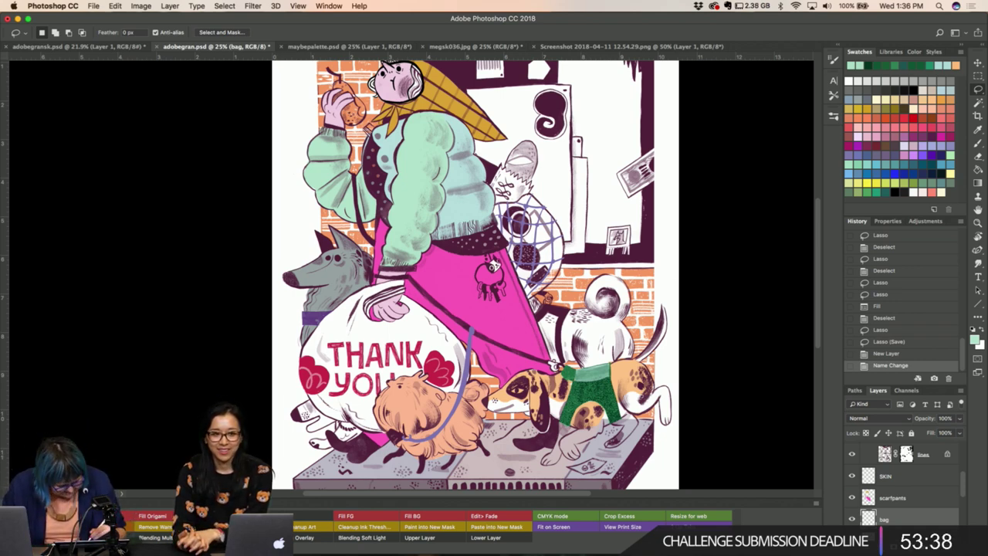
Lasso the round net bag and fill it with purple from Swatches, then deselect.
left_click_drag(562, 251, 540, 224)
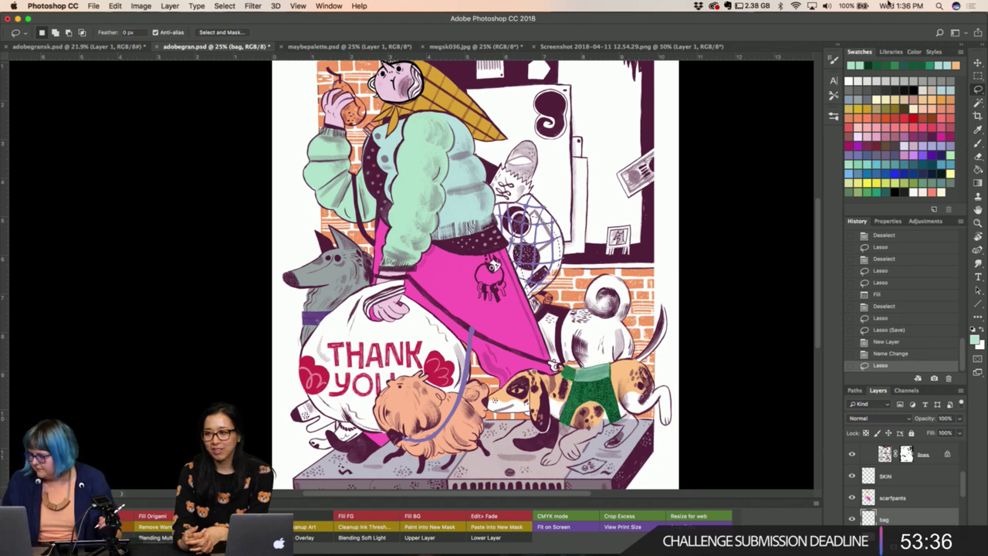
left_click(936, 152)
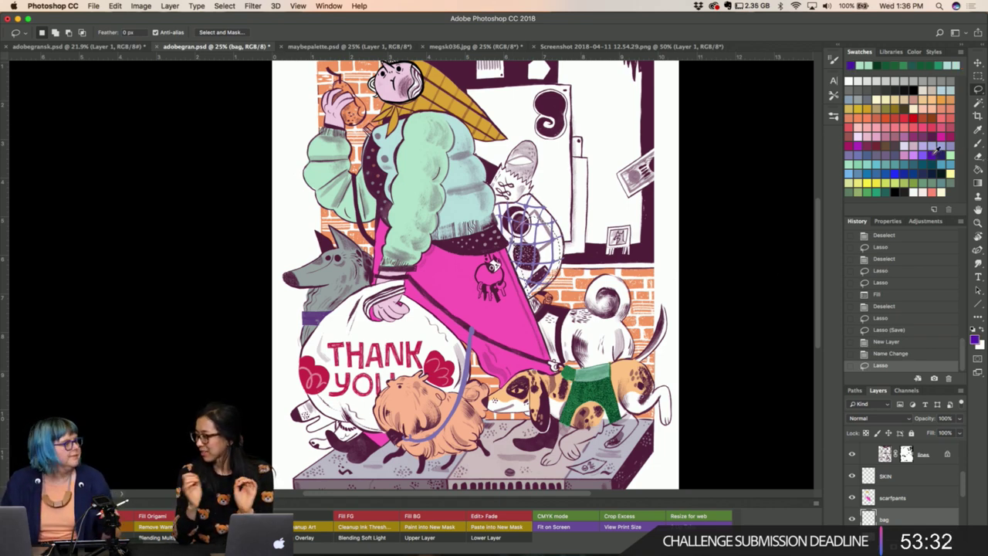
key("alt+BackSpace")
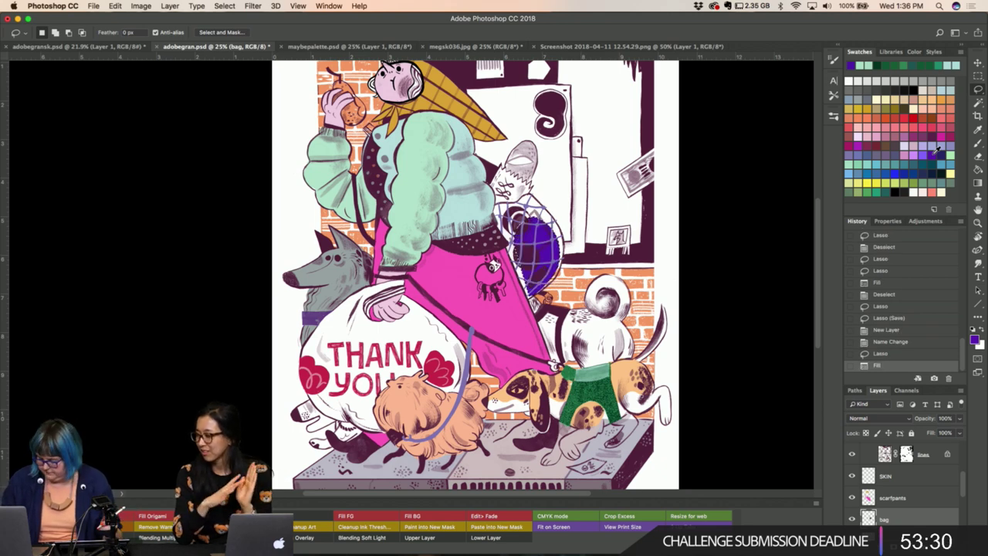
key("ctrl+d")
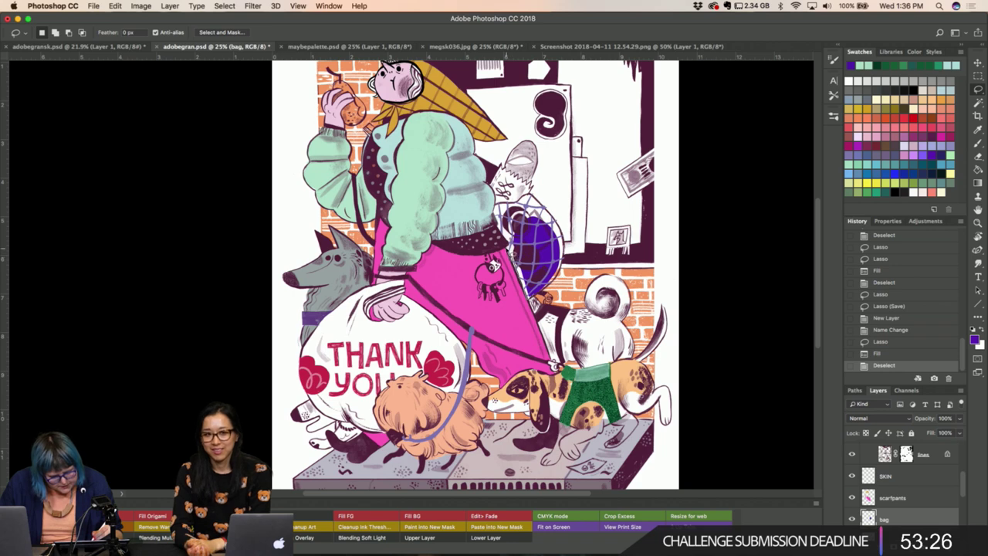
left_click_drag(505, 237, 517, 255)
key("ctrl+d")
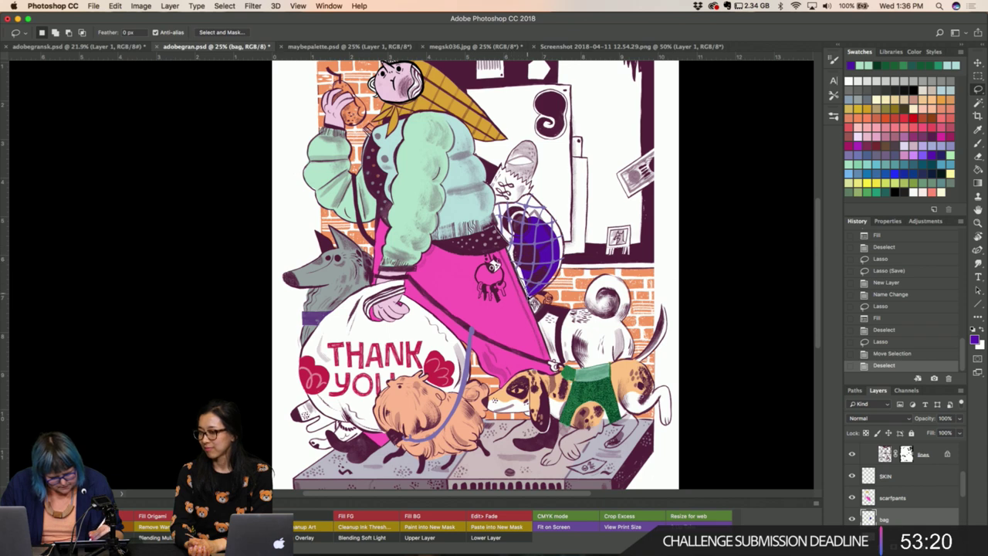
left_click_drag(532, 202, 531, 204)
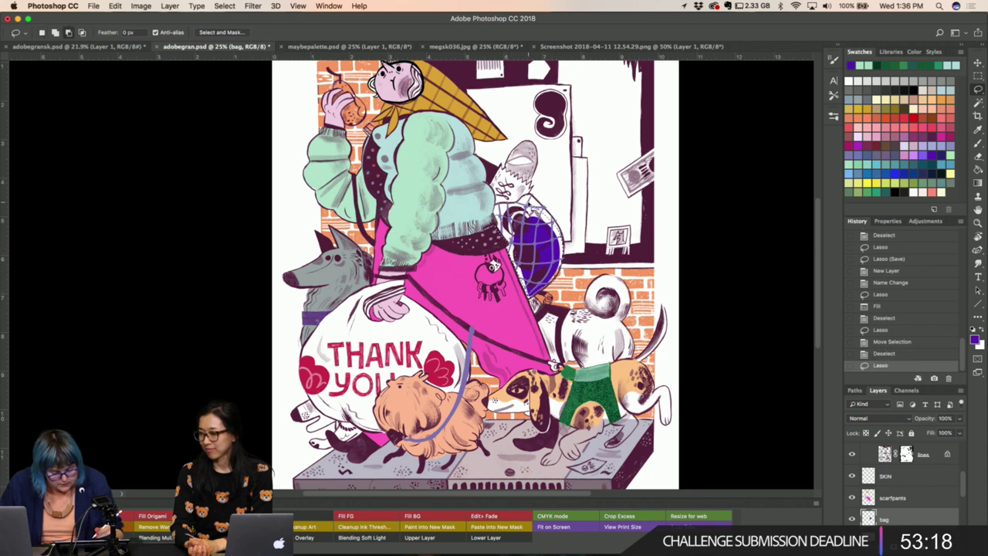
key("alt+BackSpace")
key("super+d")
key("b")
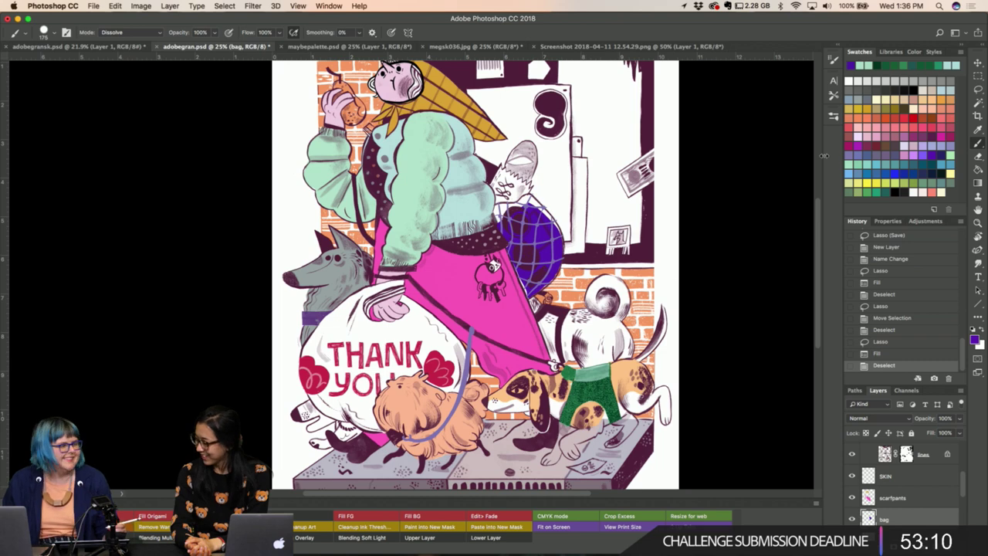
Choose the flatty brush preset and paint textured purple strokes across the bag.
left_click(834, 116)
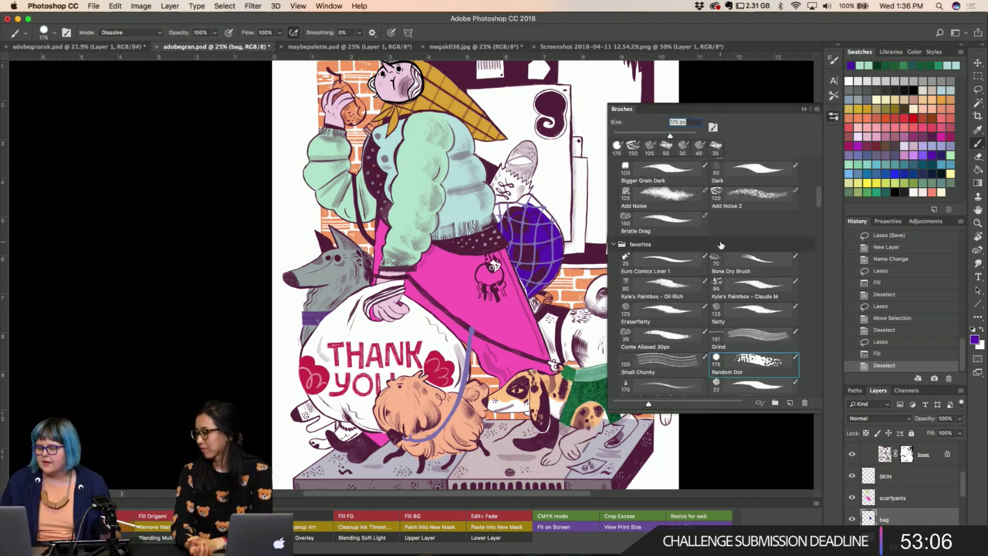
left_click(729, 308)
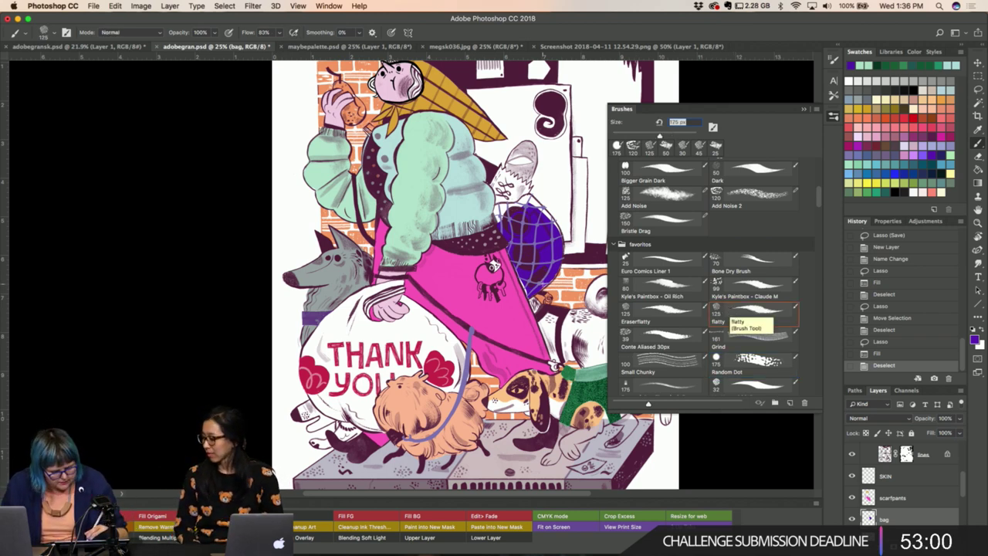
left_click(558, 247)
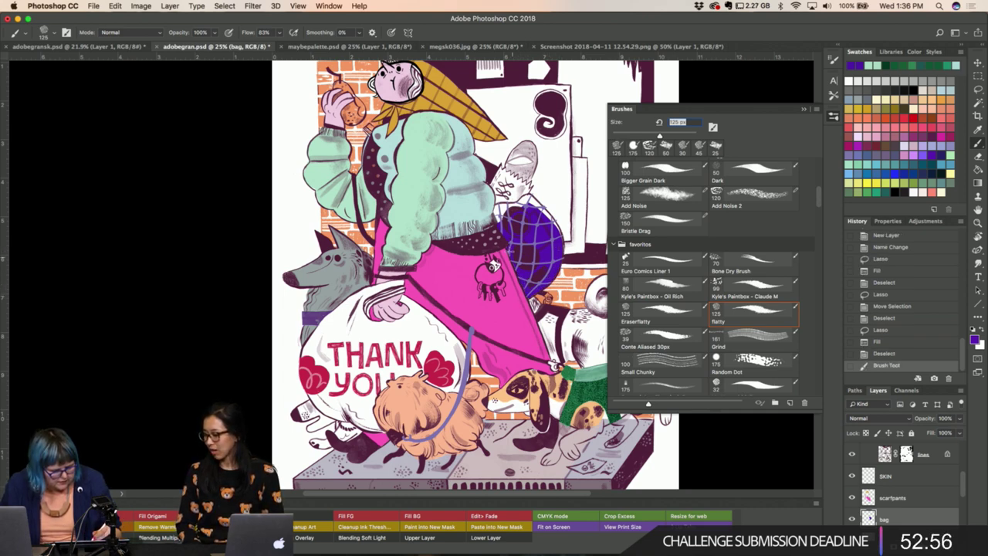
left_click(533, 295)
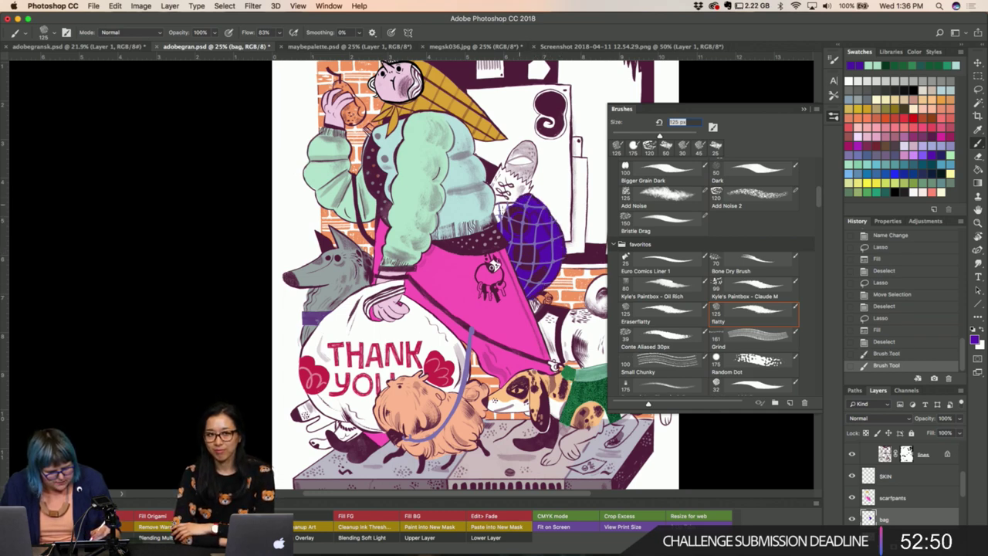
left_click_drag(499, 210, 511, 202)
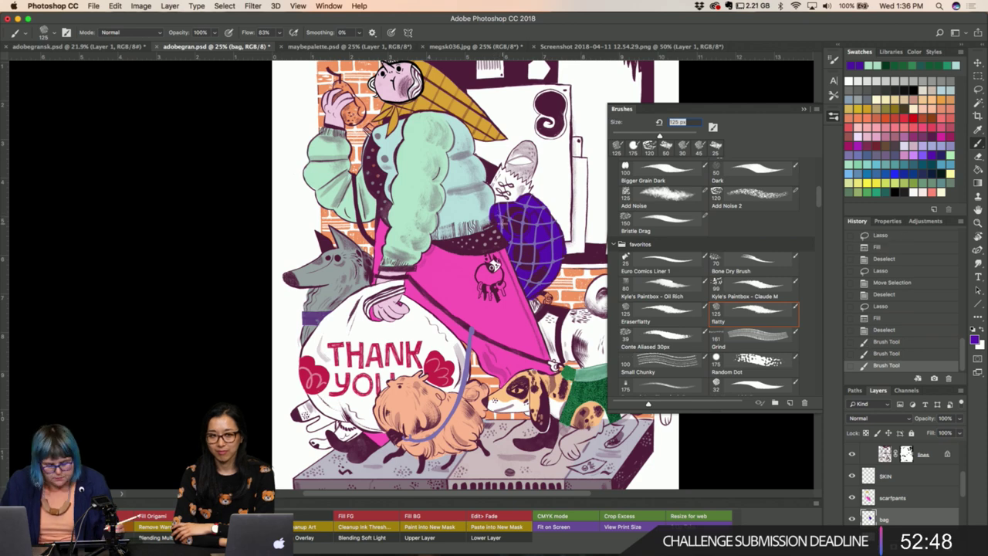
Erase stray purple past the bag's edges and add one darker brush stroke.
key("e")
left_click_drag(491, 207, 495, 229)
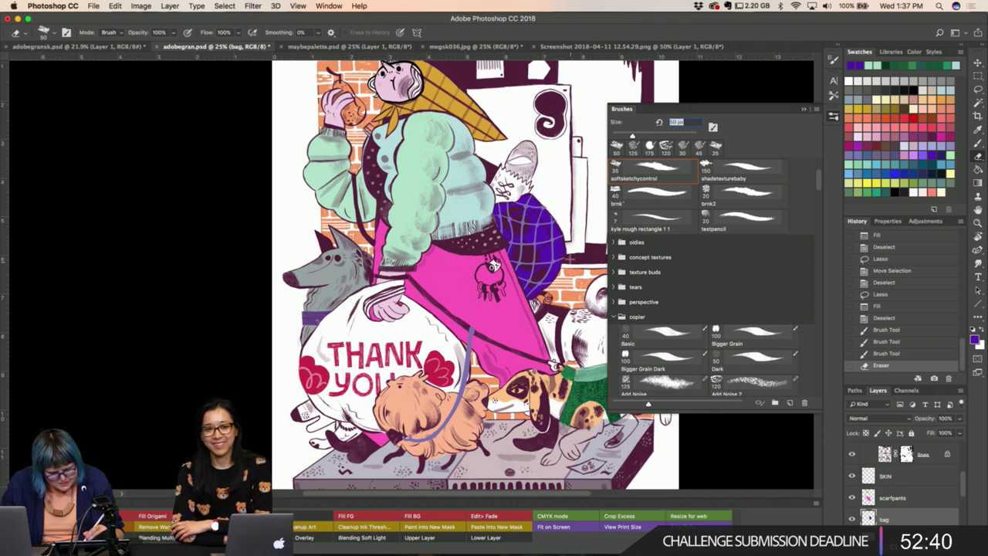
left_click_drag(566, 260, 562, 213)
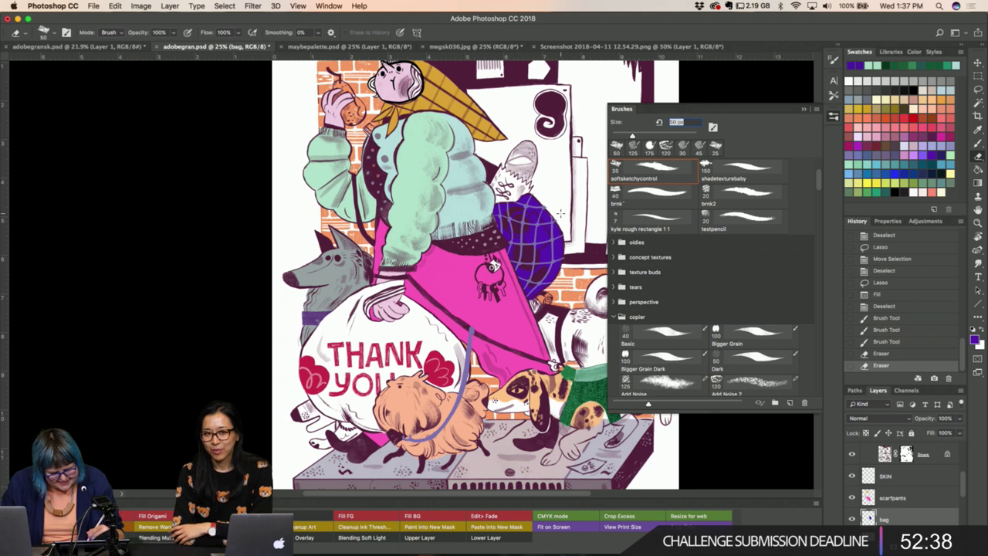
left_click_drag(531, 298, 528, 298)
key("b")
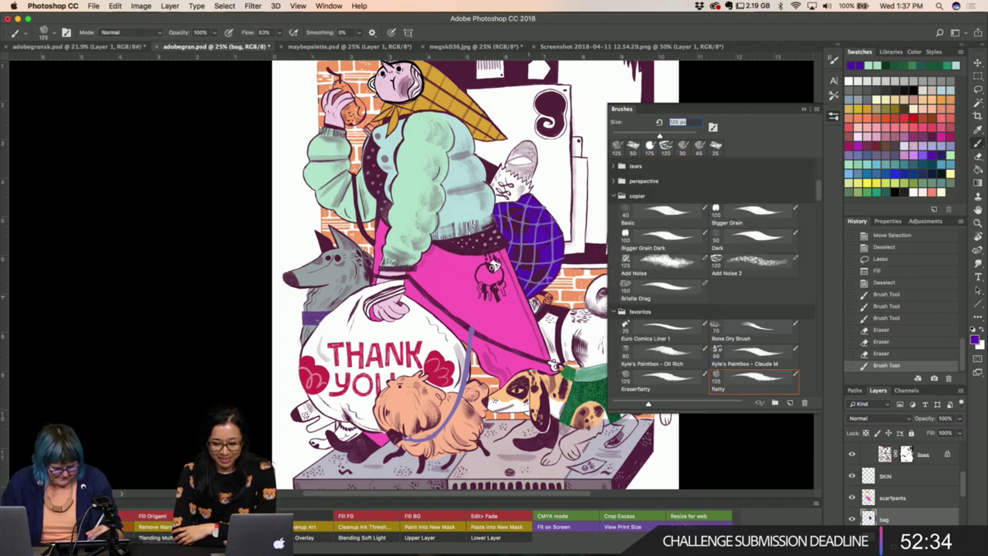
left_click_drag(552, 224, 544, 206)
key("e")
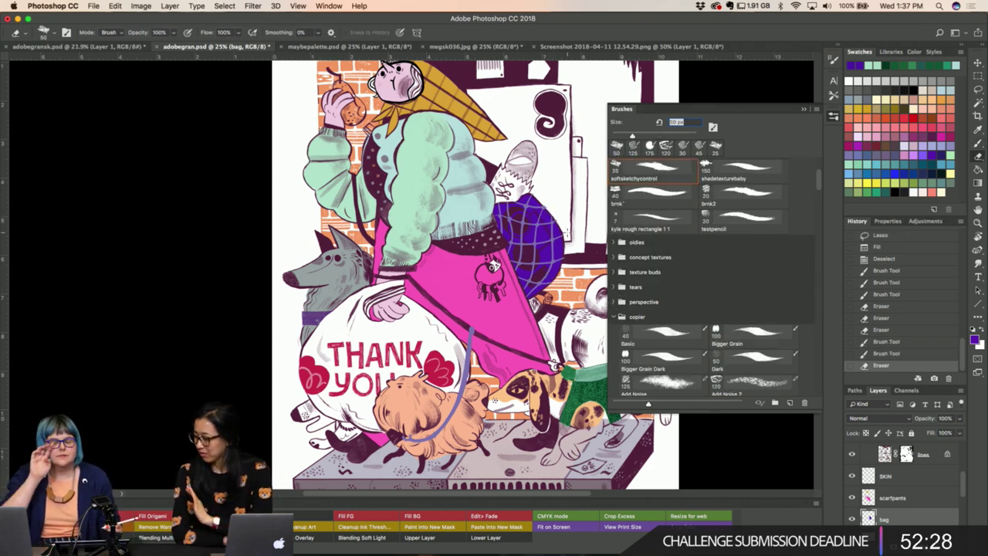
Apply Hue/Saturation to the bag with Lightness +13 and a slight hue shift.
key("ctrl+u")
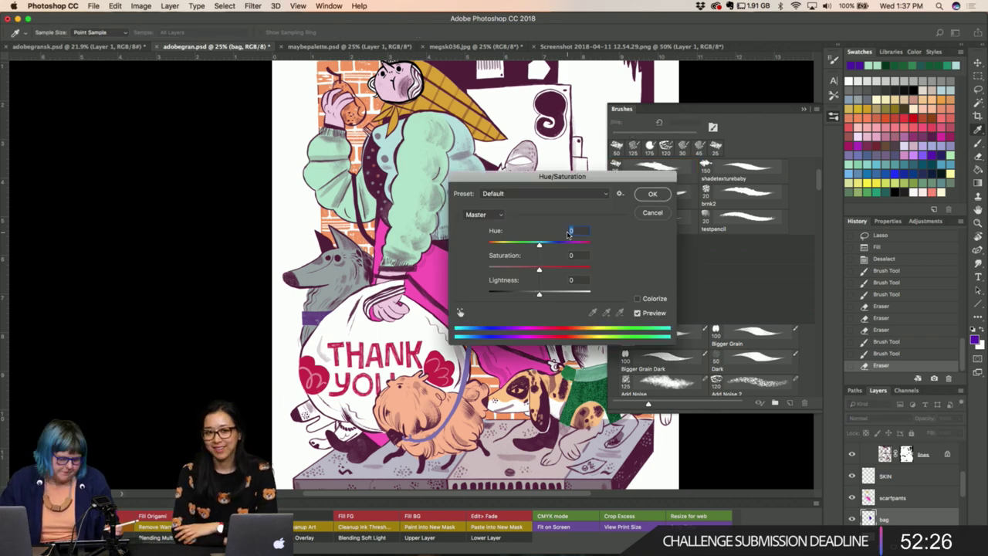
mouse_move(516, 190)
left_mouse_down()
mouse_move(484, 180)
mouse_move(336, 191)
left_mouse_up()
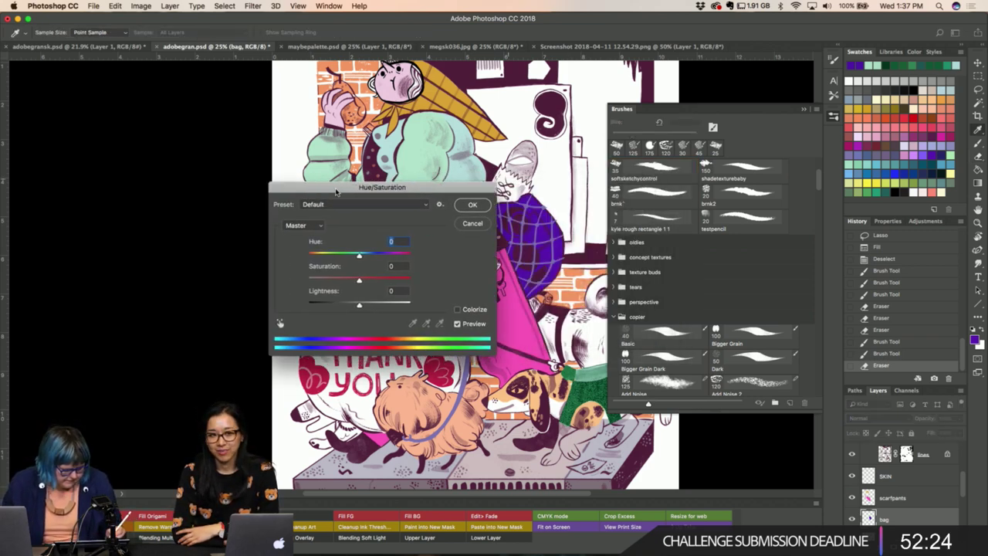
left_click_drag(359, 305, 367, 306)
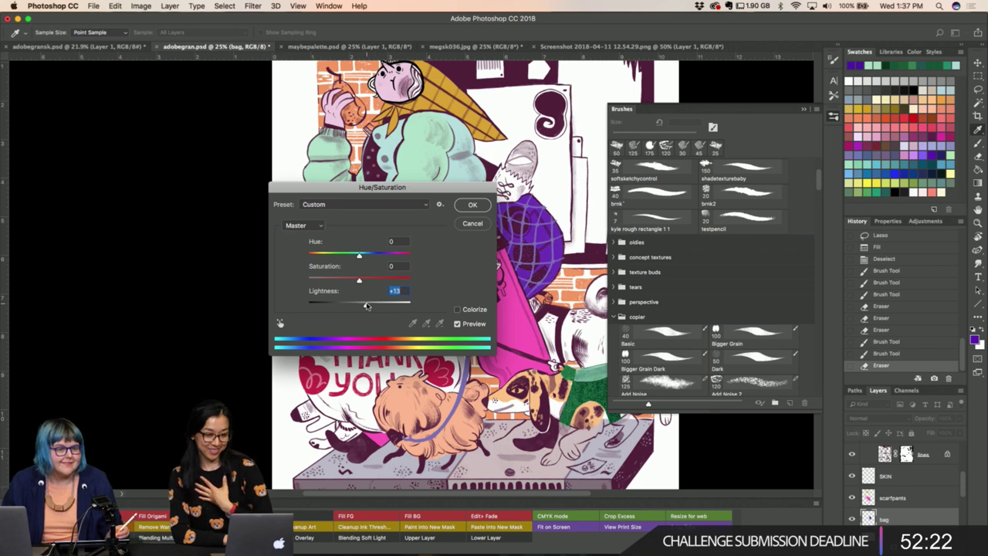
left_click_drag(359, 255, 335, 255)
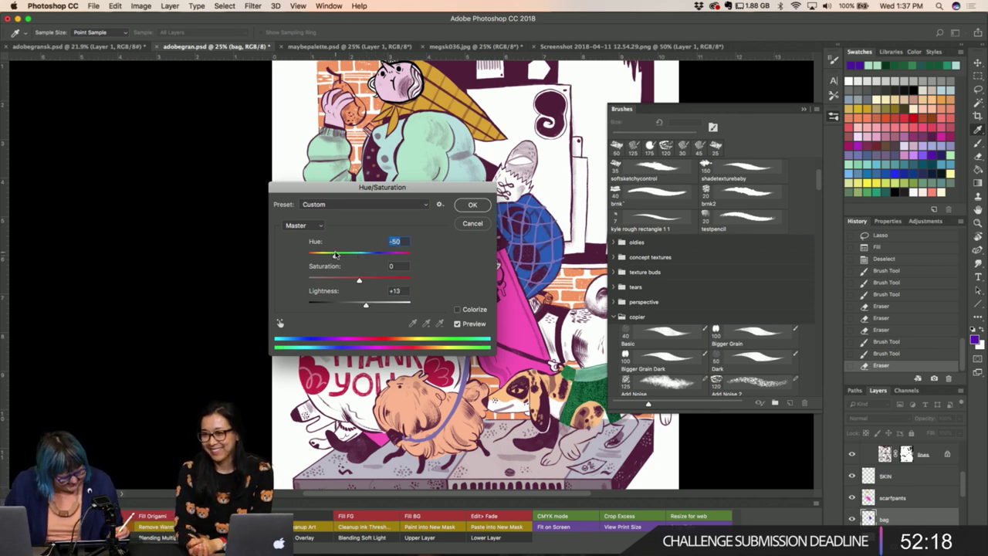
left_click_drag(353, 198, 437, 248)
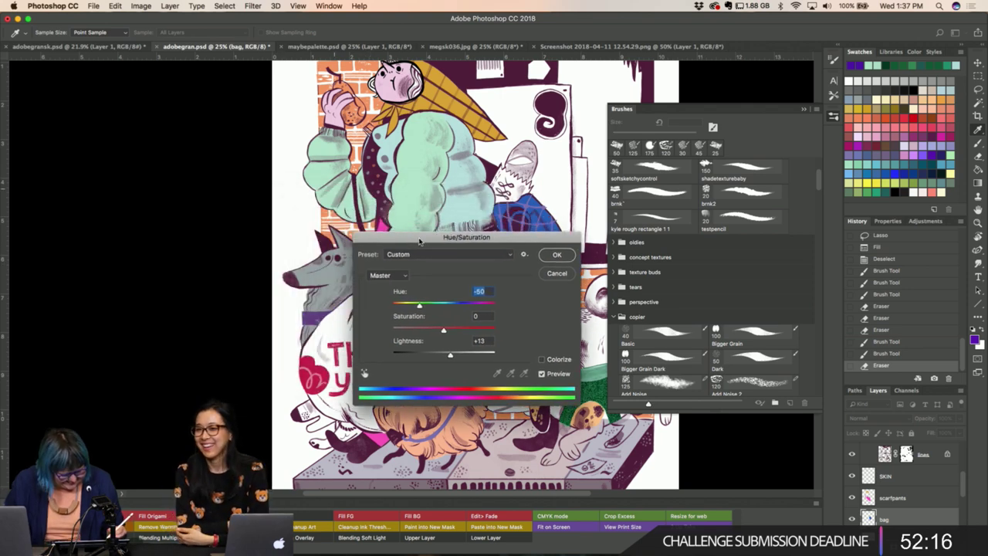
left_click_drag(411, 305, 437, 304)
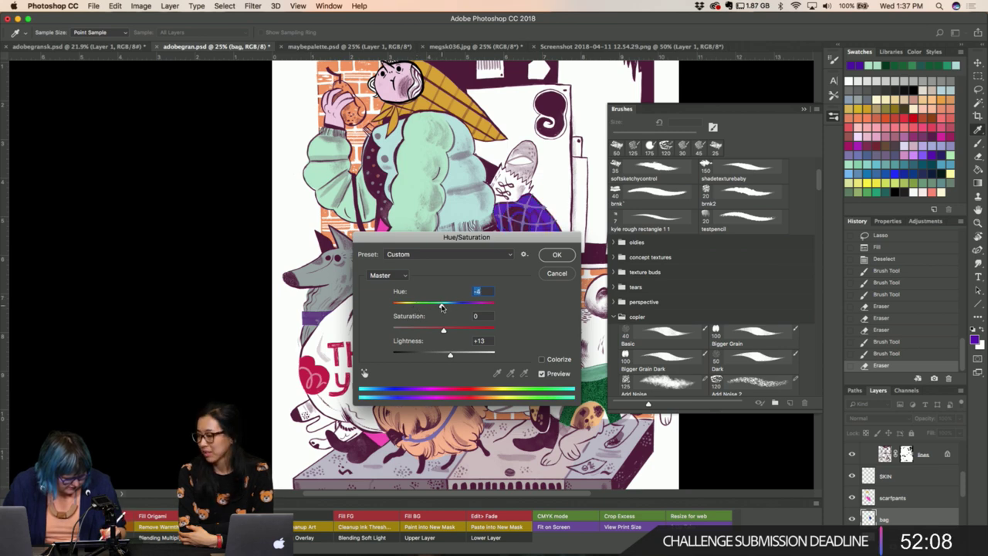
left_click(553, 255)
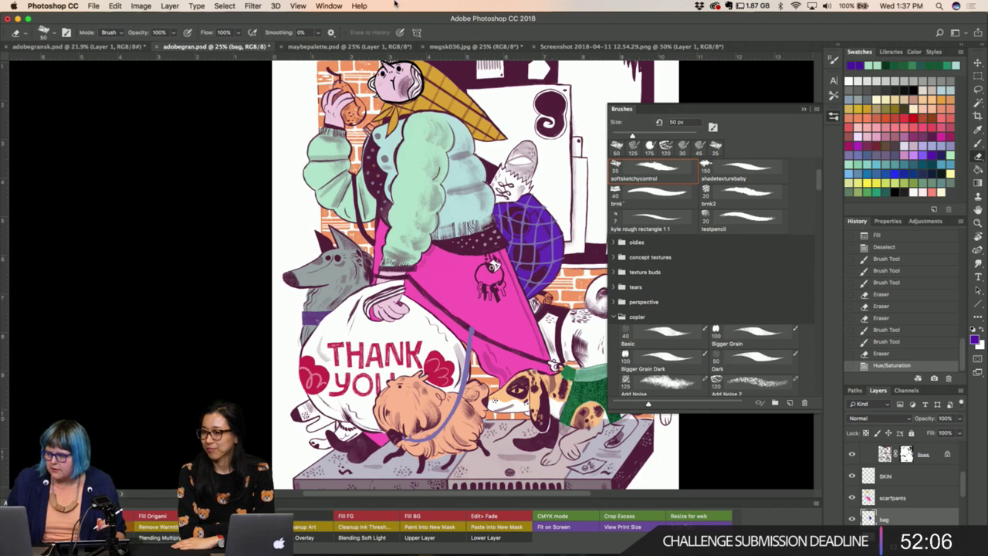
In Edit > Keyboard Shortcuts and Menus, view Panel Menus and Tools shortcuts, then cancel.
left_click(141, 5)
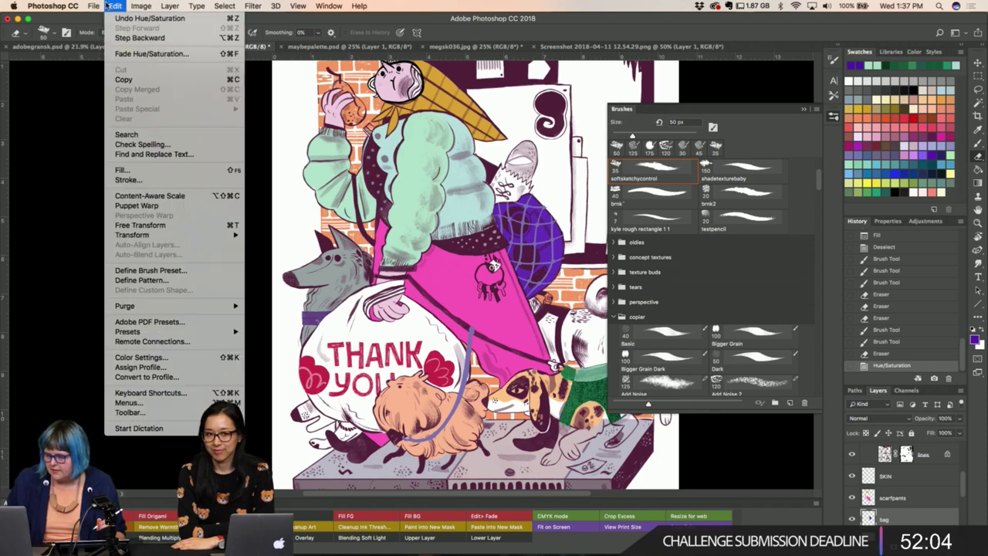
left_click(147, 394)
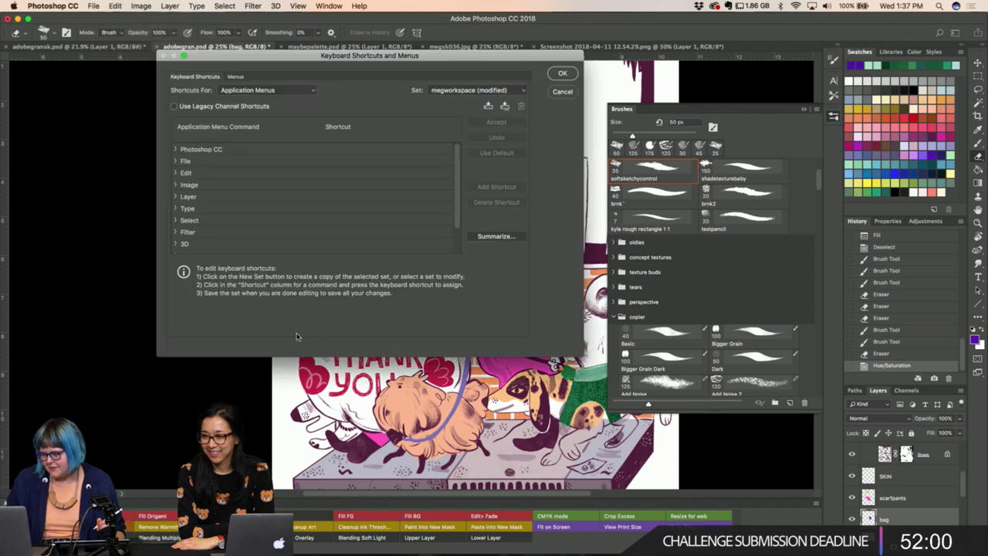
left_click(285, 89)
left_click(285, 99)
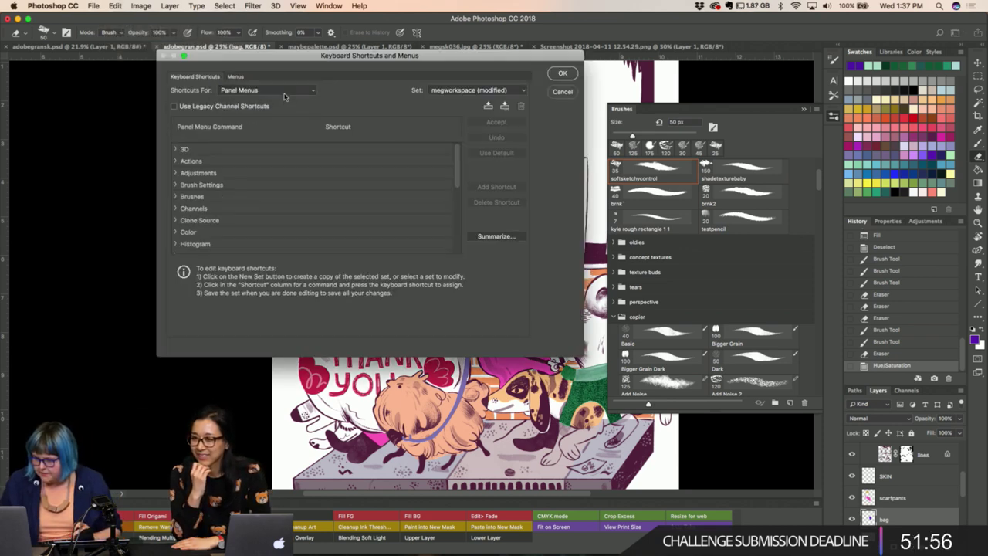
left_click(286, 93)
left_click(284, 98)
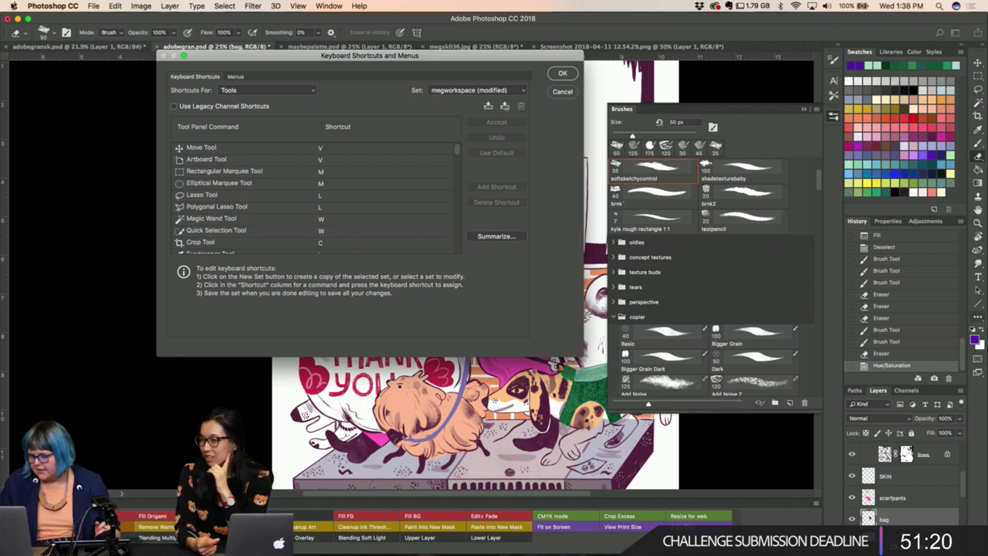
left_click(573, 91)
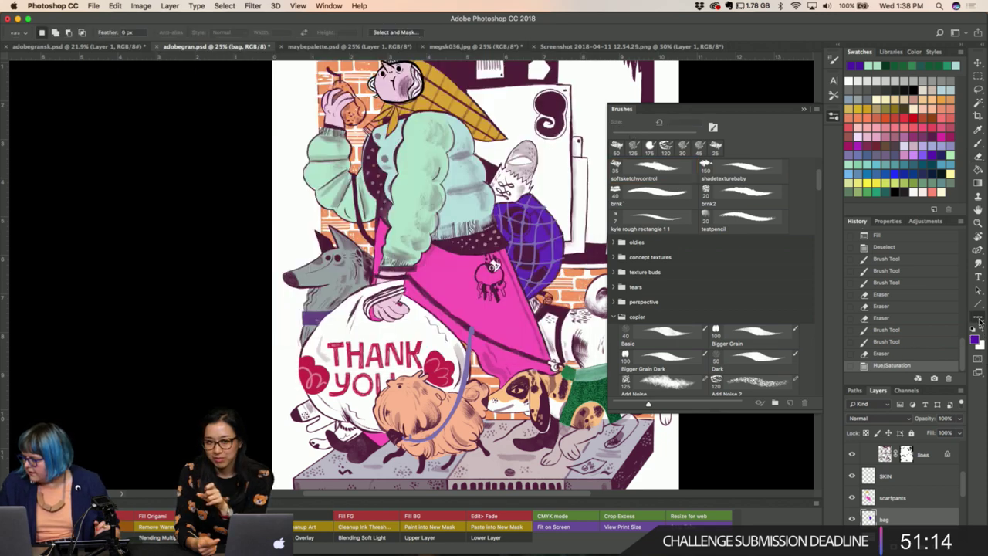
left_click(978, 318)
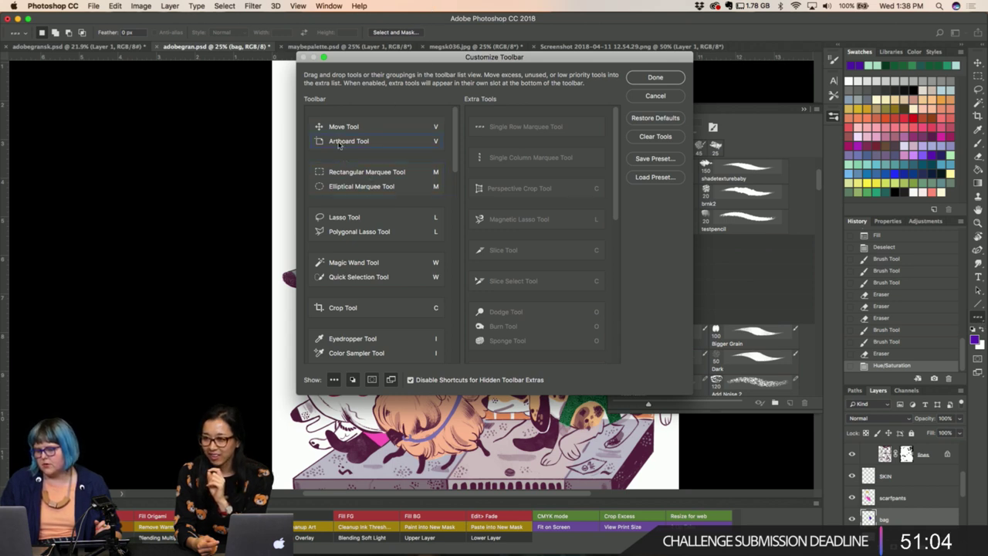
mouse_move(356, 240)
left_mouse_down()
mouse_move(351, 216)
mouse_move(351, 233)
left_mouse_up()
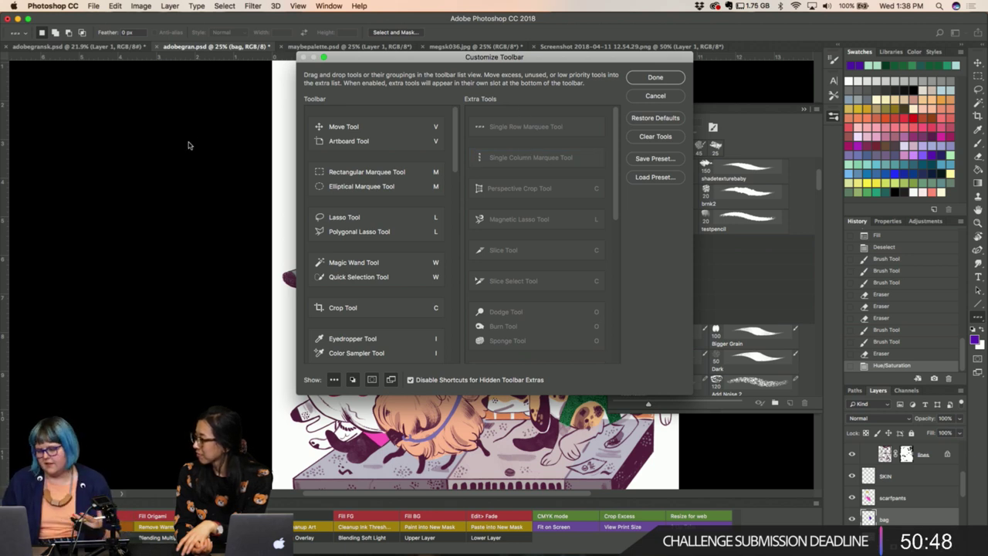
scroll(368, 284, "down", 3)
scroll(367, 283, "down", 3)
scroll(367, 283, "down", 2)
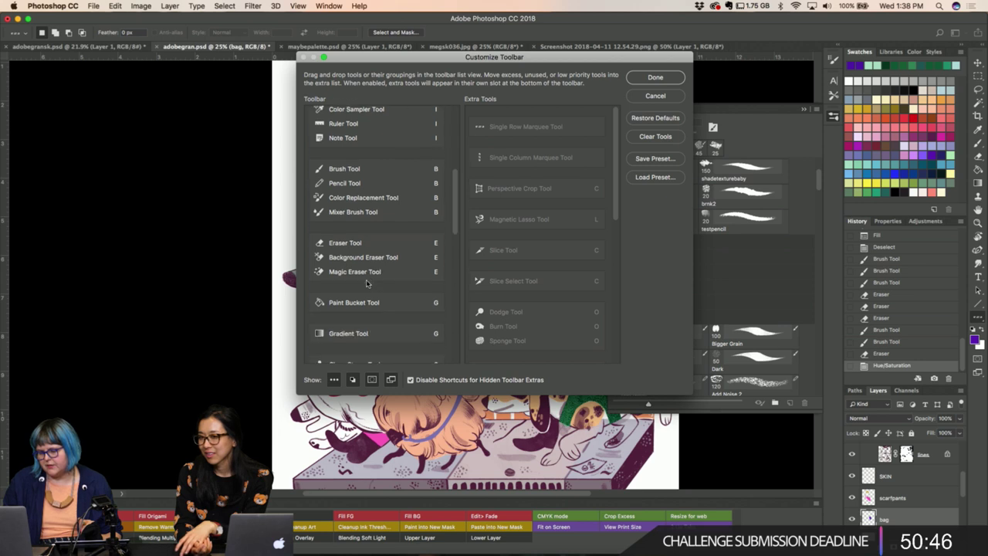
scroll(368, 283, "down", 2)
scroll(367, 283, "down", 4)
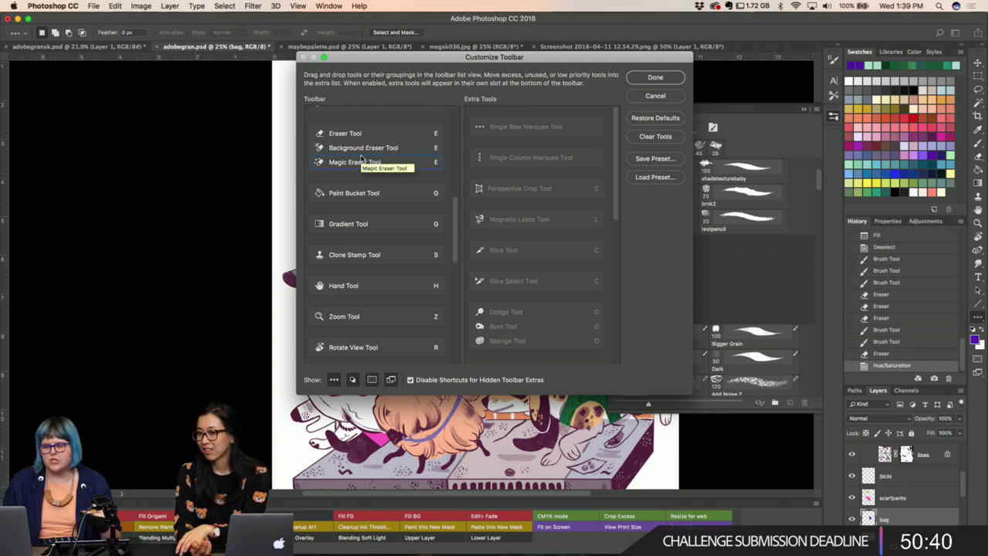
left_click(656, 78)
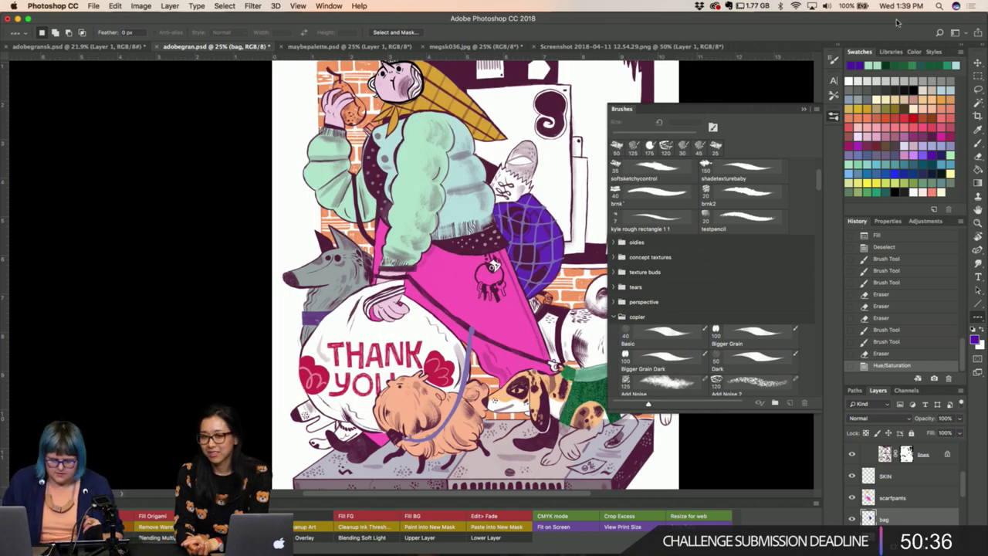
Dab once with the brush, then retune the bag with Hue -15 and Lightness +8.
key("b")
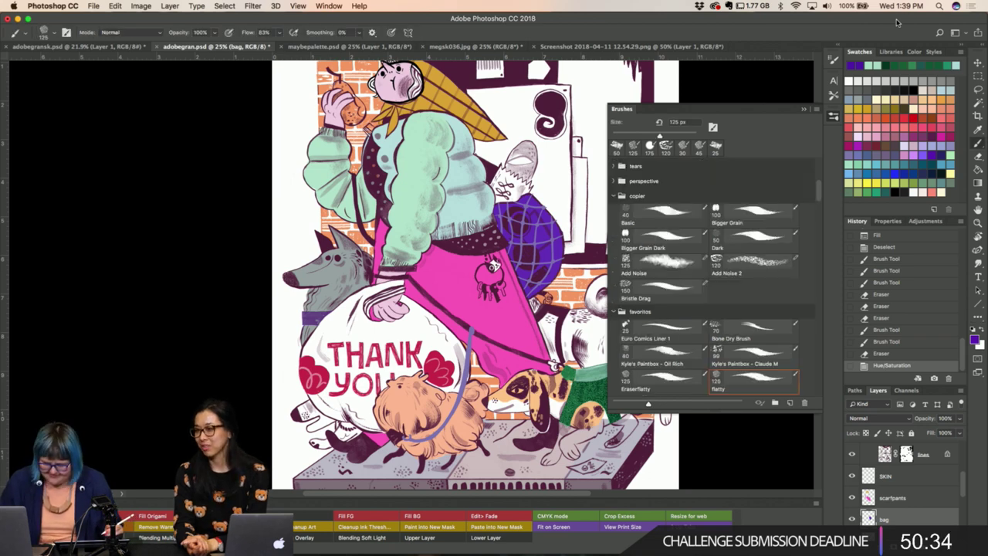
left_click(496, 227)
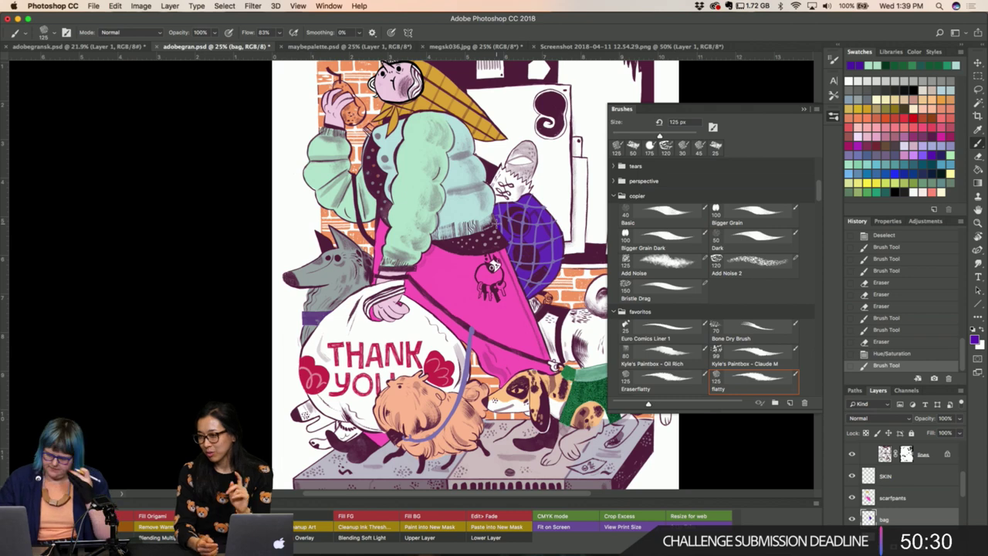
key("ctrl+u")
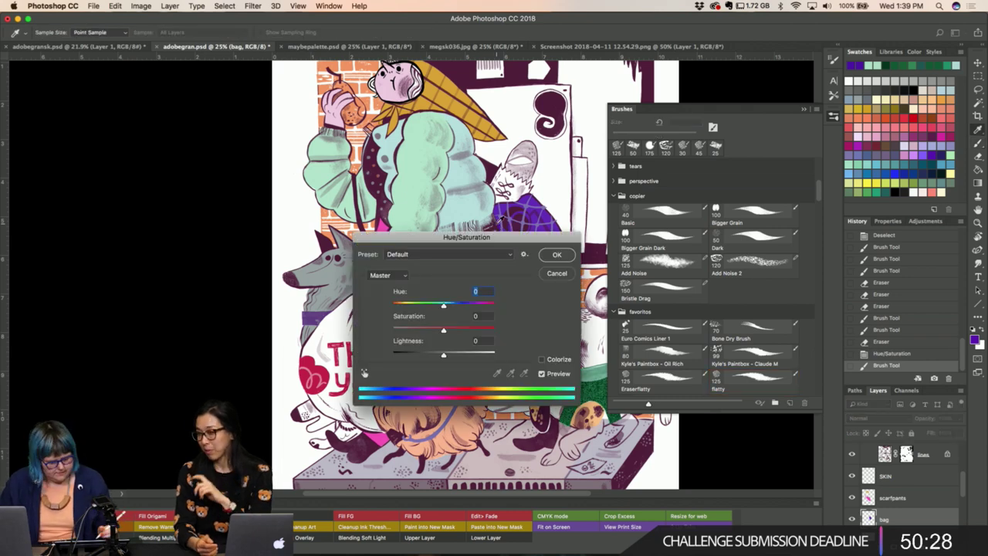
mouse_move(443, 305)
left_mouse_down()
mouse_move(453, 306)
mouse_move(407, 306)
mouse_move(474, 305)
left_mouse_up()
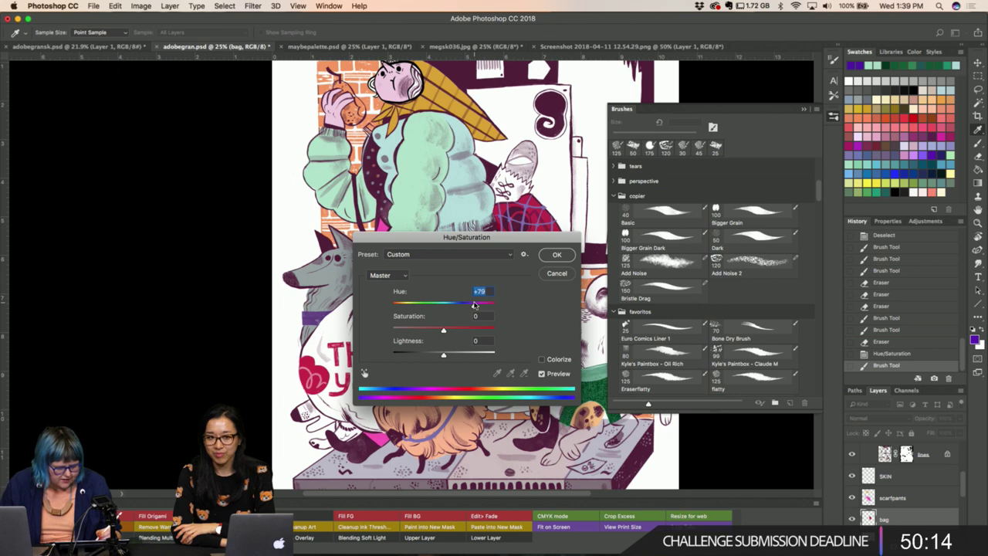
left_click_drag(445, 242, 345, 201)
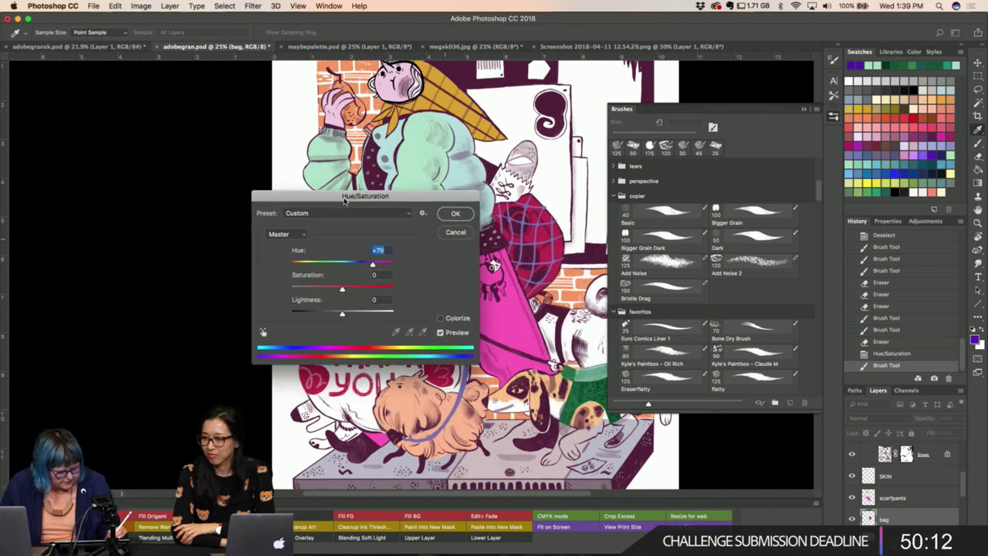
mouse_move(342, 313)
left_mouse_down()
mouse_move(355, 313)
mouse_move(328, 312)
left_mouse_up()
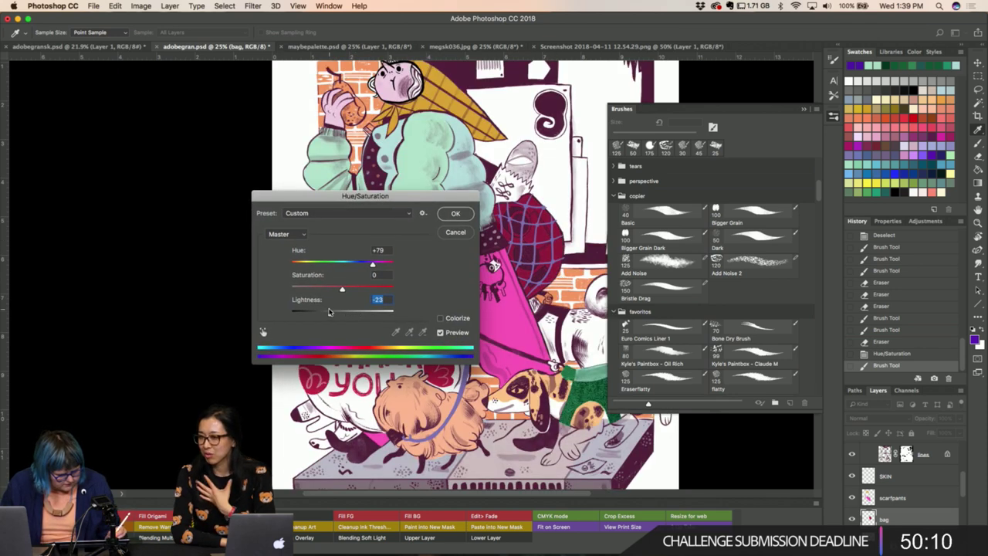
left_click_drag(373, 263, 335, 265)
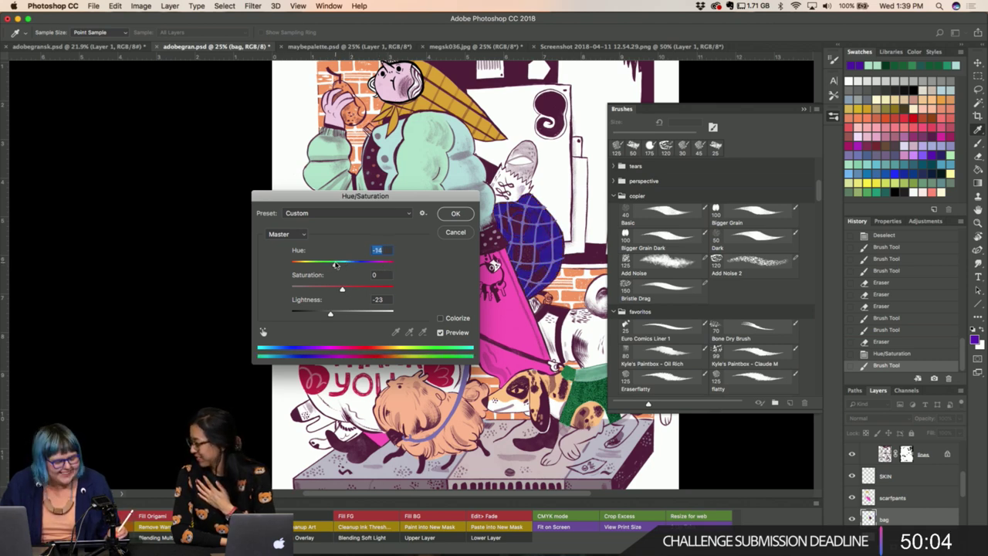
left_click_drag(331, 313, 346, 314)
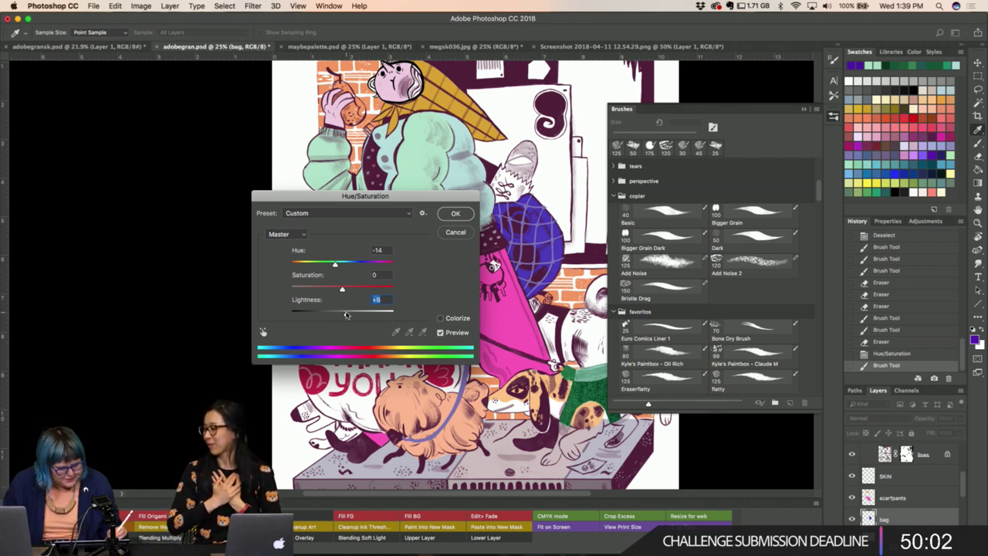
left_click_drag(335, 265, 334, 265)
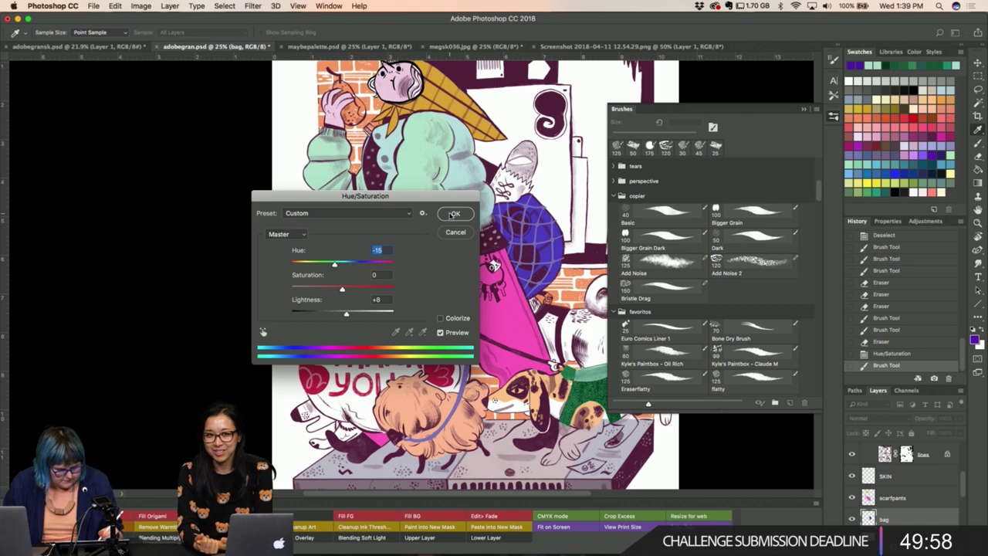
left_click(452, 215)
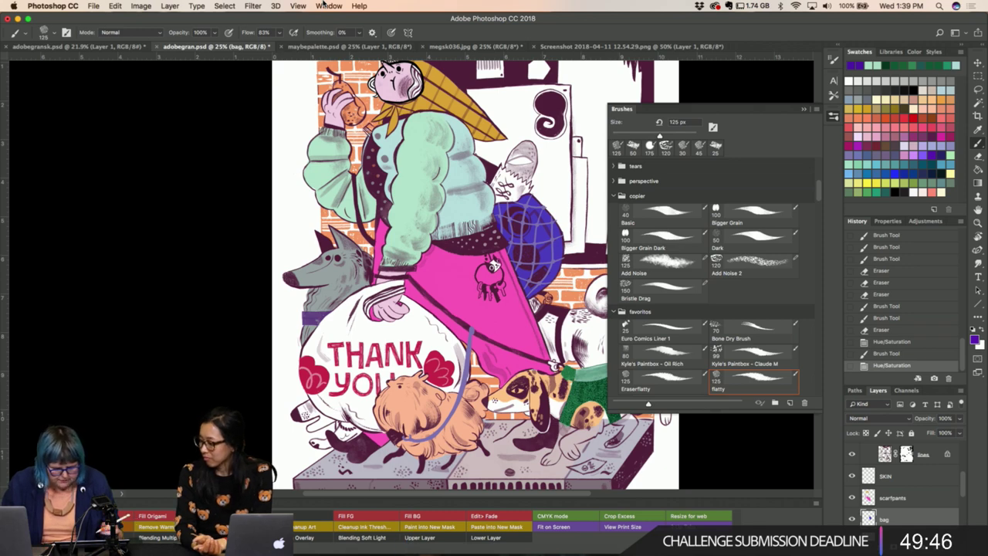
Sample the light pink skin colour and dab it beside the blue bag, undoing one stroke.
key("Escape")
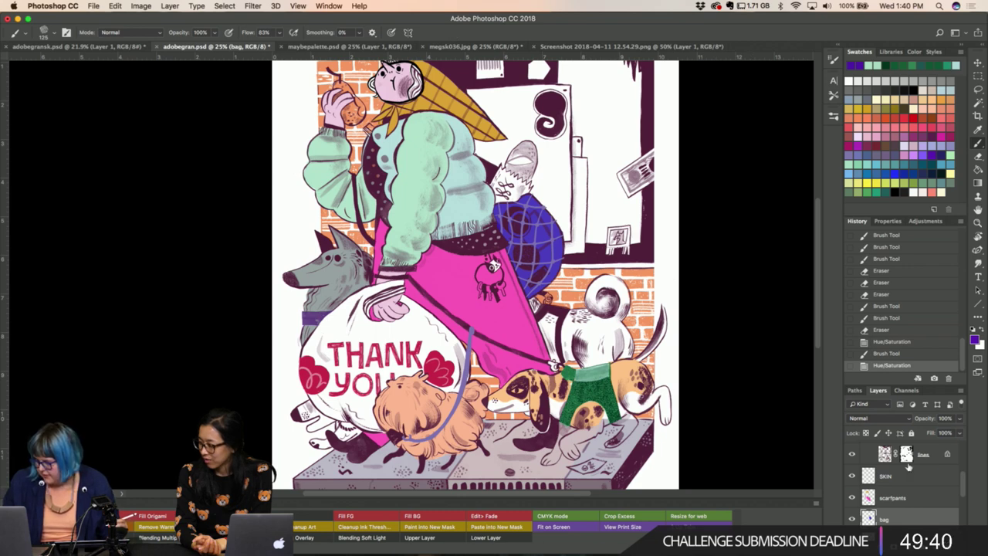
key("i")
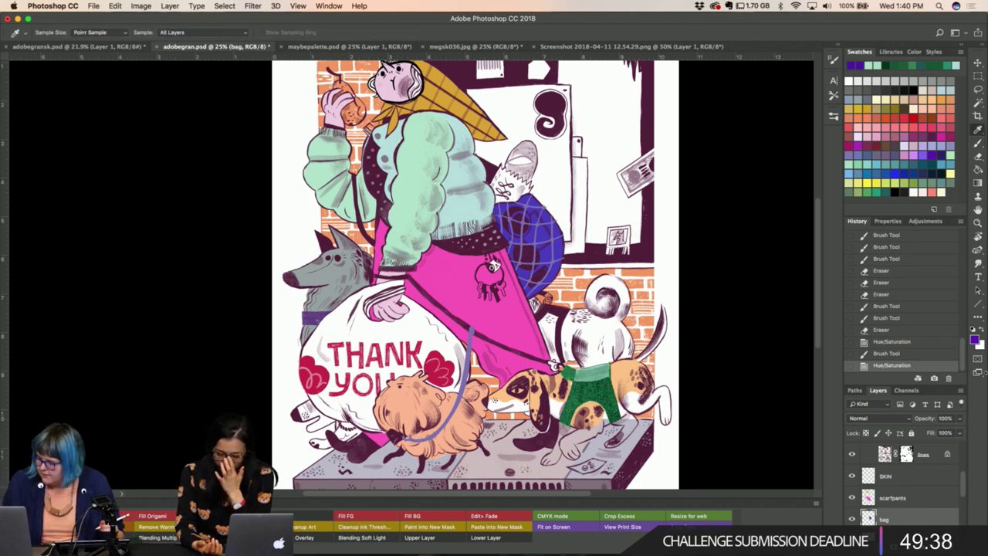
left_click(921, 111)
key("b")
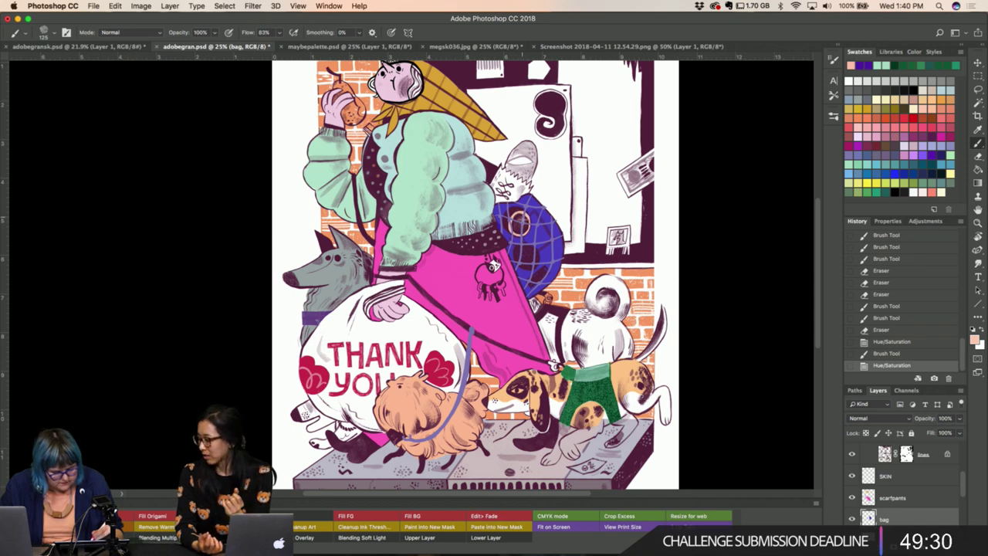
left_click_drag(517, 223, 511, 215)
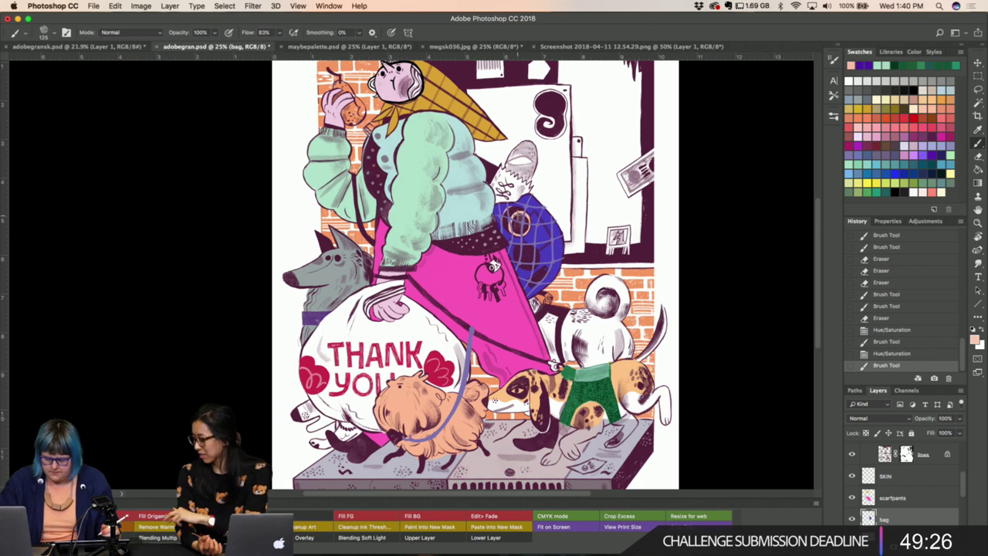
key("ctrl+z")
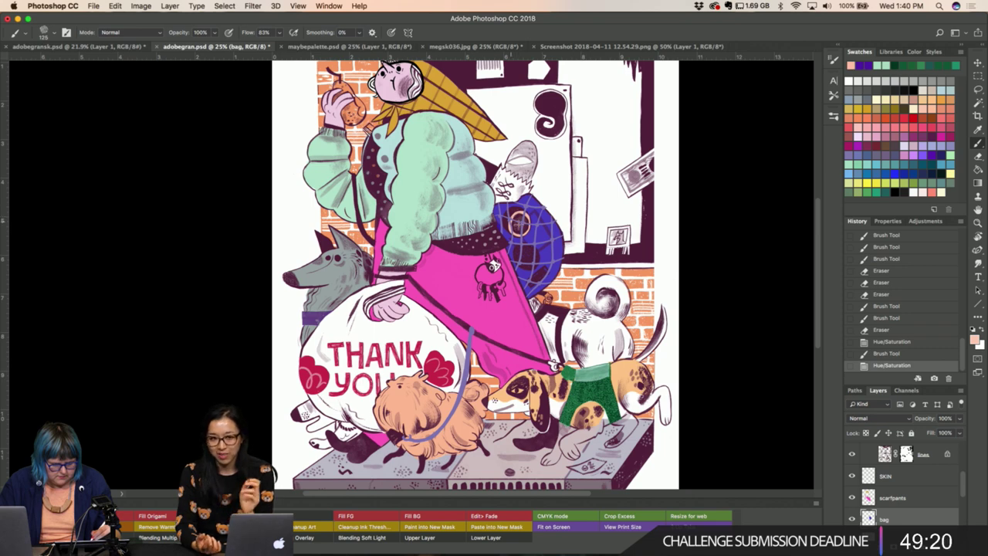
left_click(519, 224)
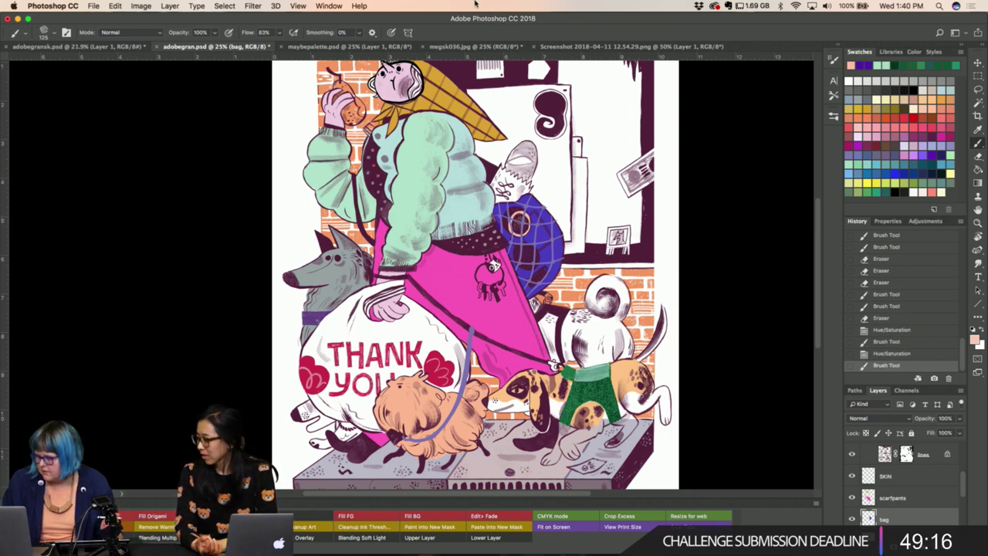
Paint a small orange stroke, then sample the artwork's blue and paint near the edge.
left_click(942, 96)
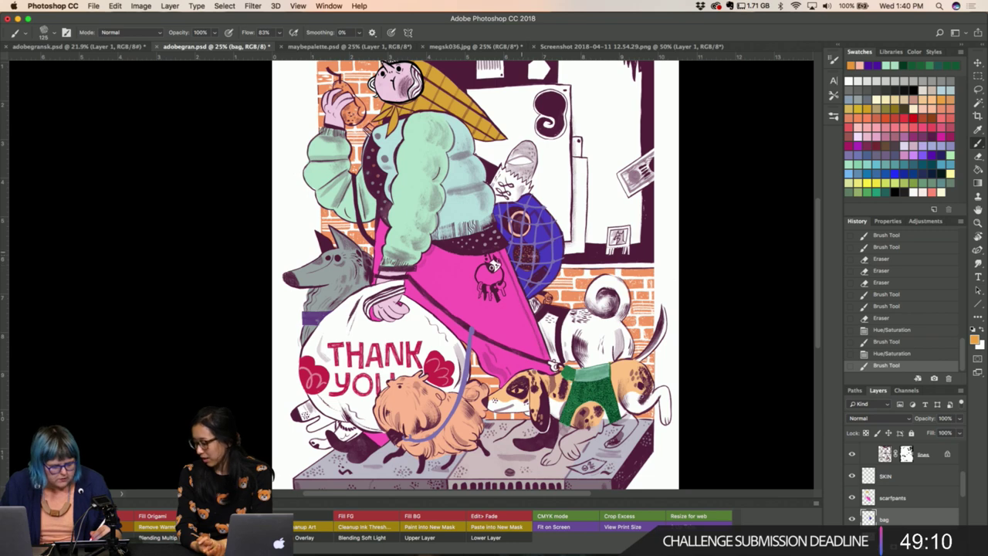
left_click_drag(516, 246, 530, 258)
key("e")
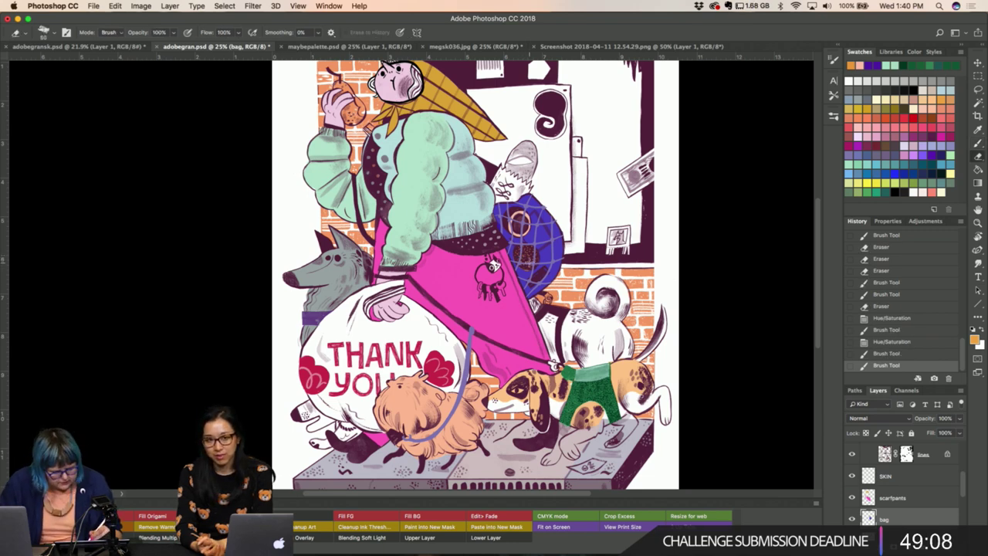
key("i")
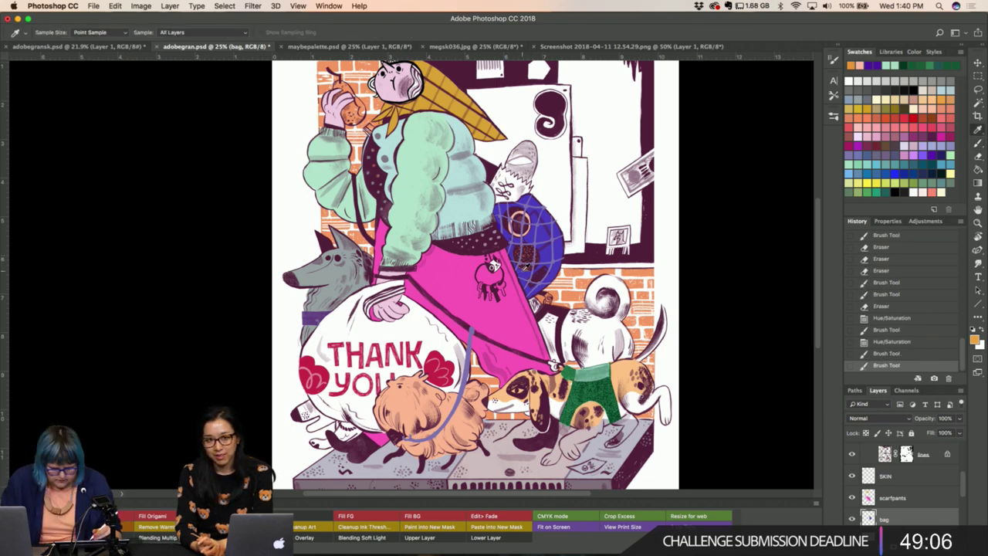
left_click(525, 267)
key("b")
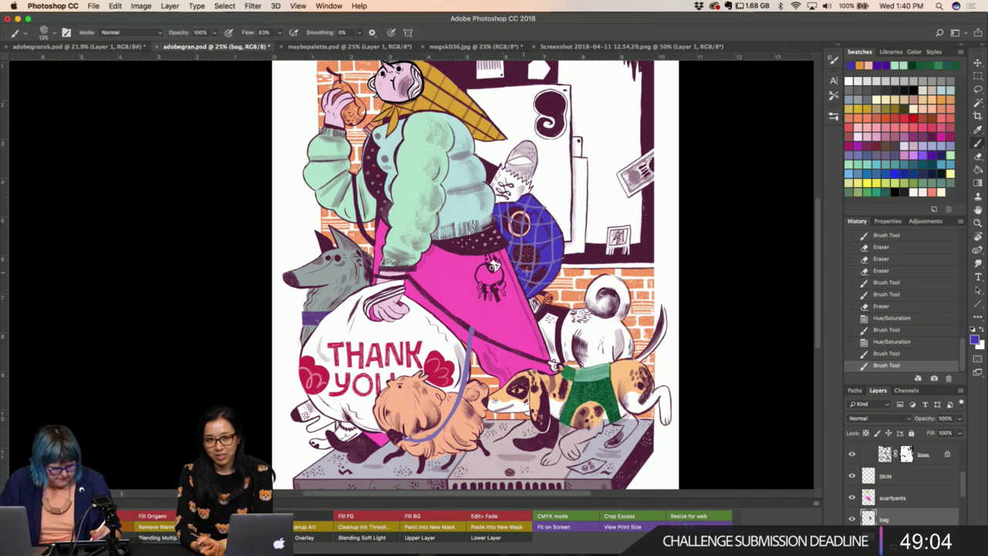
left_click_drag(511, 254, 516, 264)
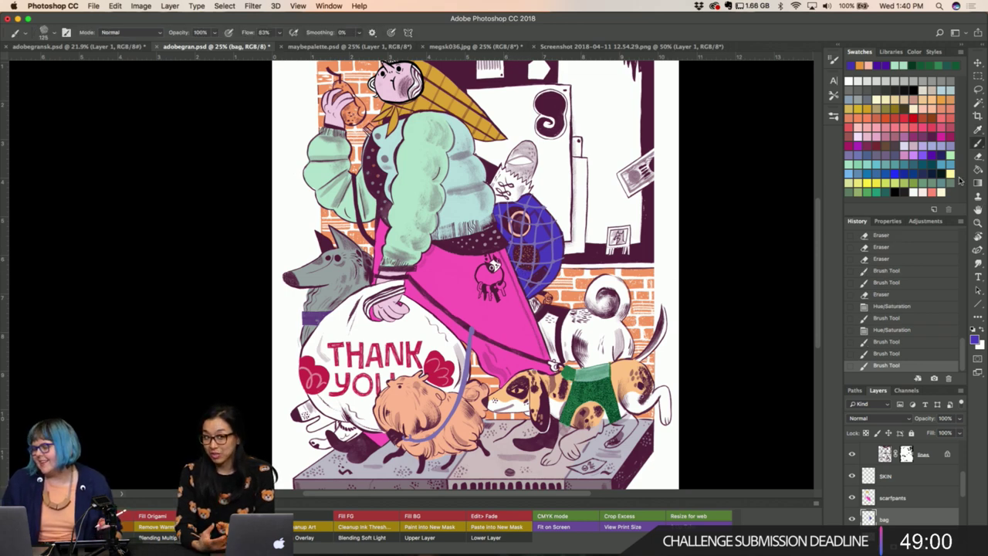
Brush light lavender highlights on the blue globe and touch up with its sampled blue.
left_click(920, 154)
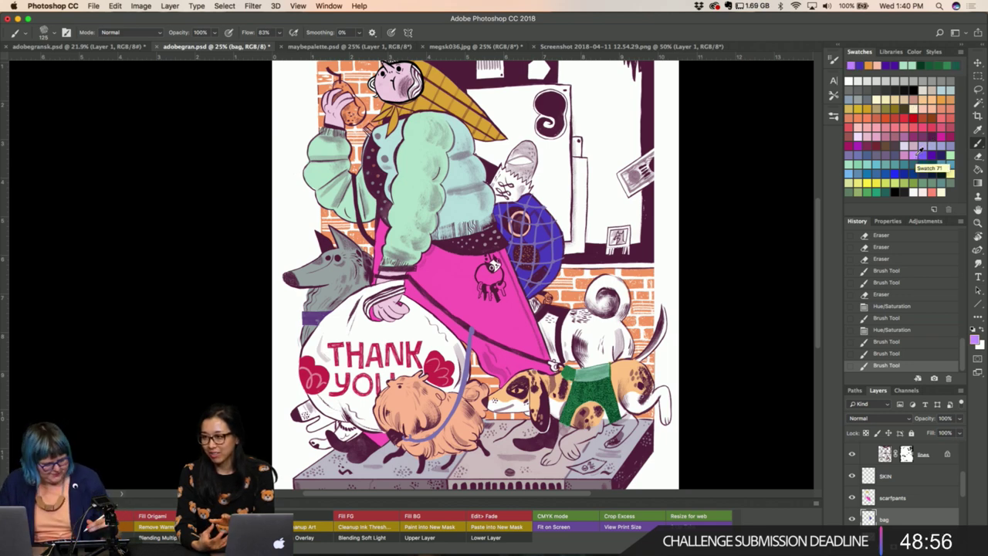
left_click_drag(531, 288, 546, 270)
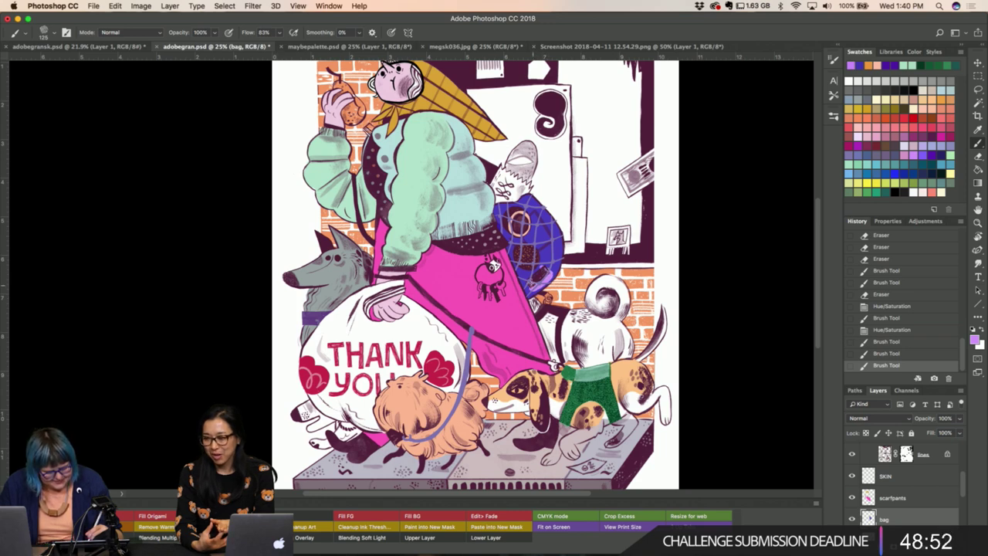
left_click_drag(533, 284, 544, 273)
key("i")
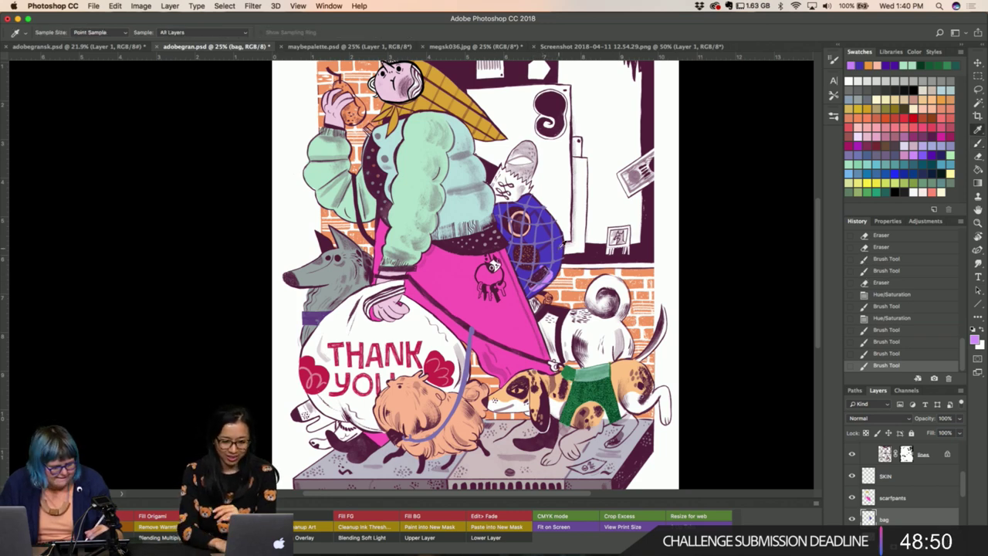
left_click(557, 249, "alt")
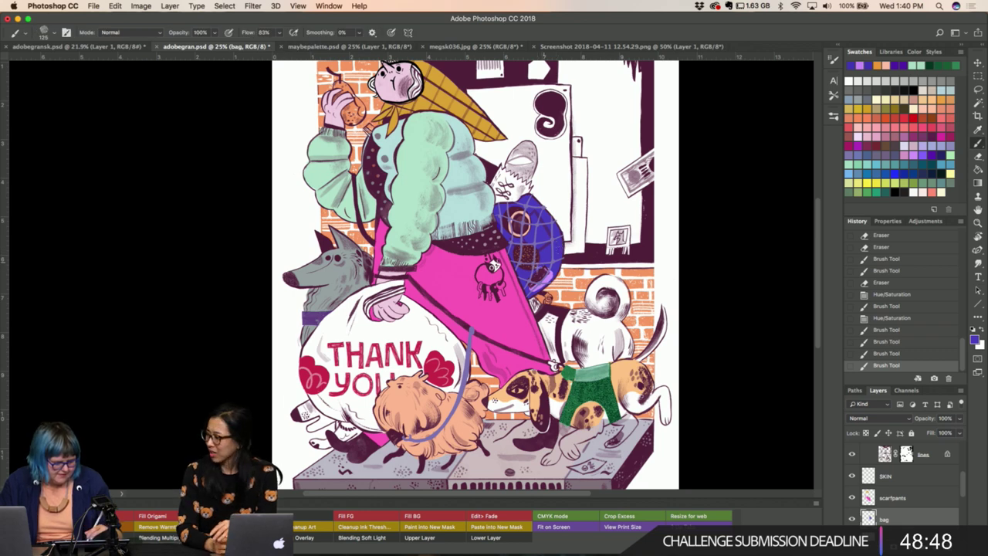
left_click_drag(539, 266, 538, 270)
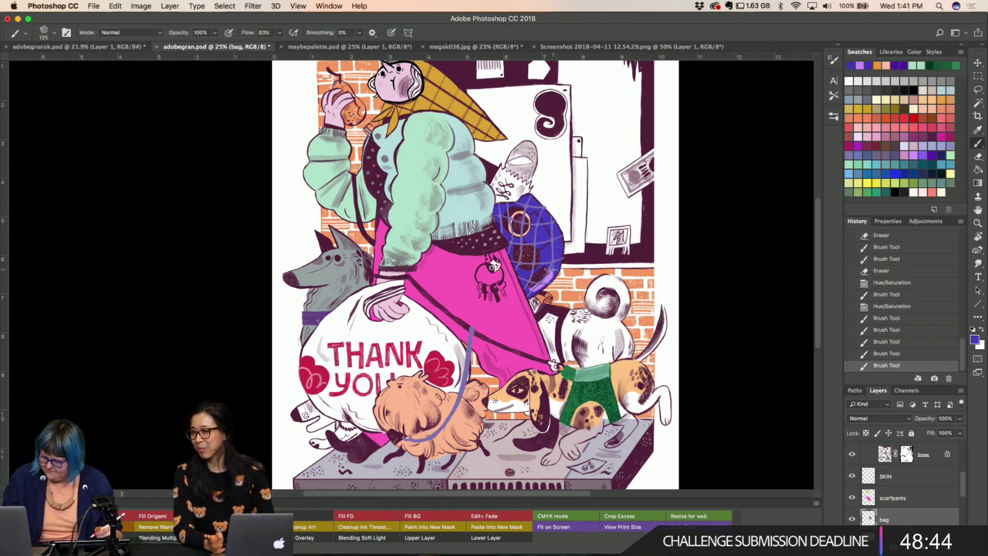
Lock the bag layer and touch up the globe's right edge.
key("slash")
mouse_move(547, 267)
left_mouse_down()
mouse_move(555, 275)
mouse_move(530, 289)
left_mouse_up()
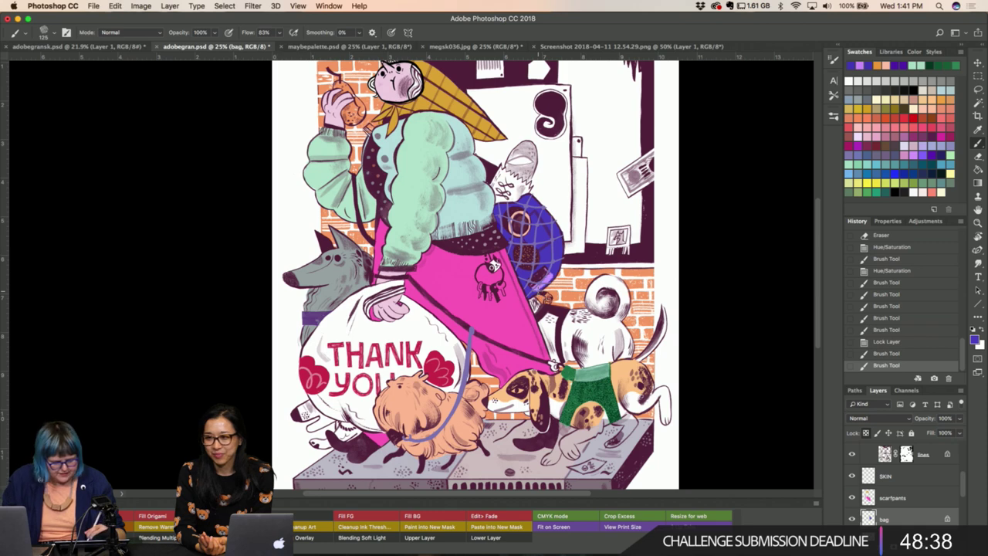
left_click_drag(552, 272, 554, 276)
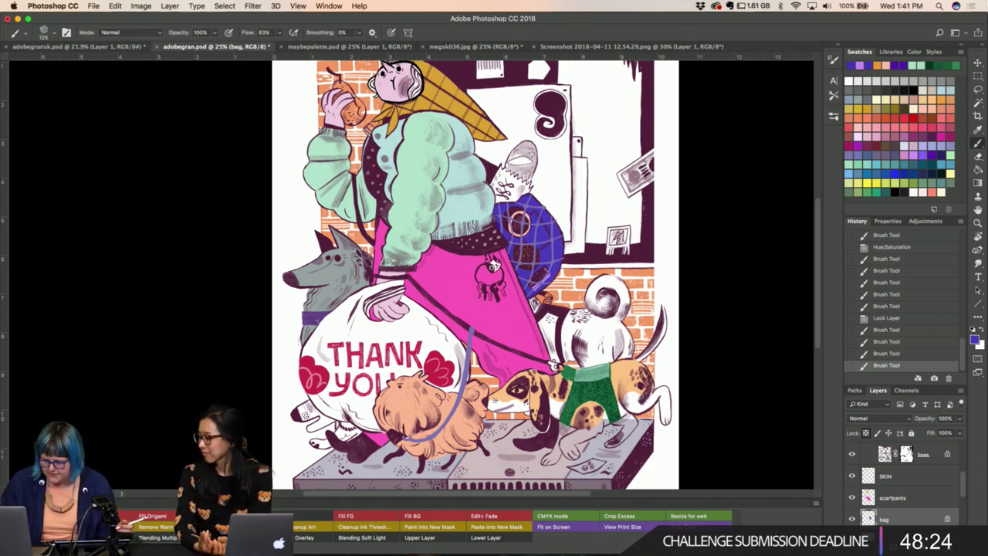
key("i")
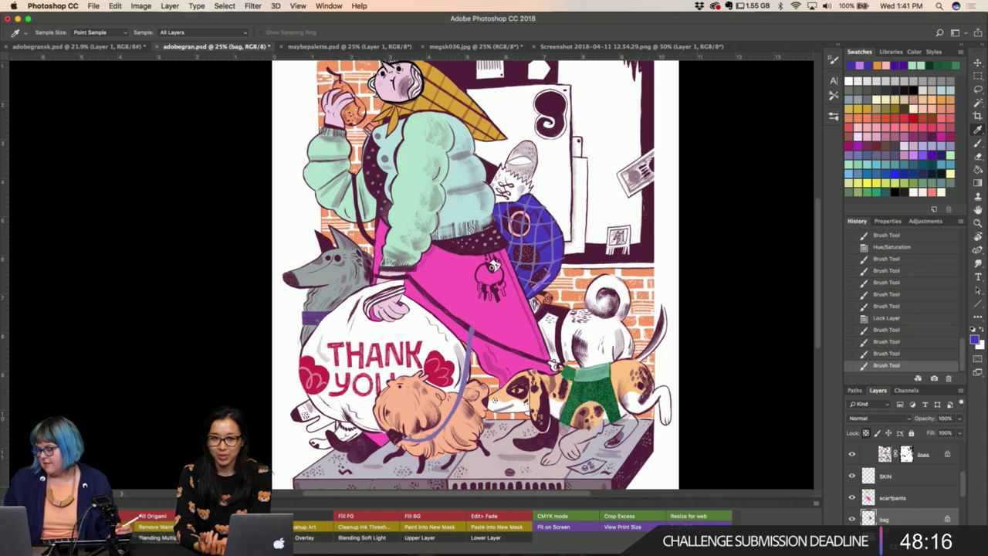
Scroll down through the Layers panel and back up to find the dog layer.
scroll(887, 518, "down", 3)
scroll(886, 515, "down", 2)
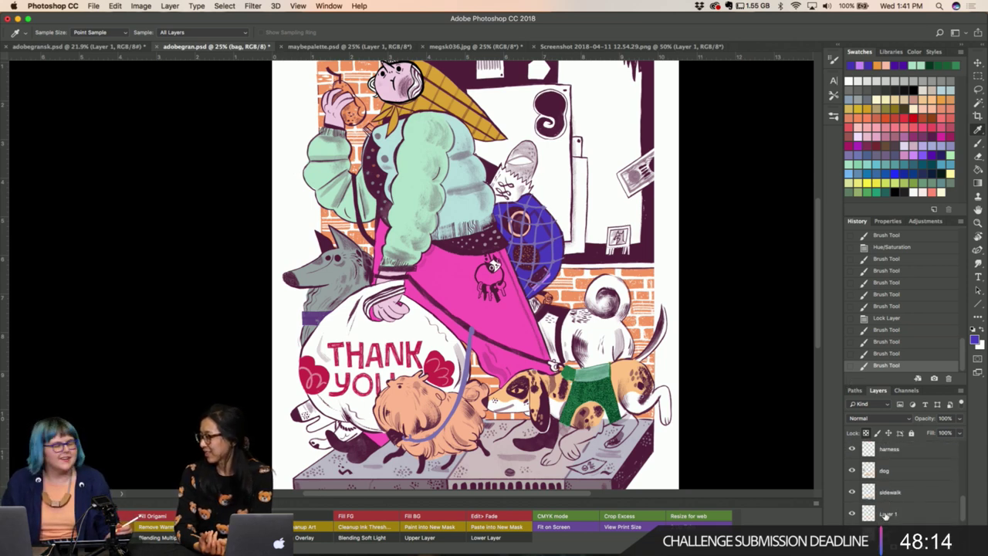
scroll(888, 511, "down", 1)
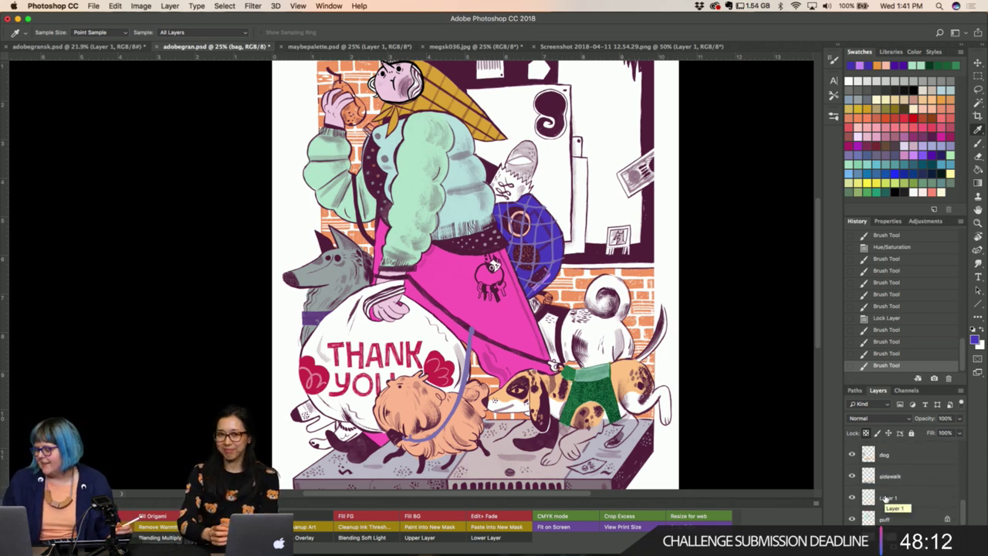
scroll(895, 478, "down", 2)
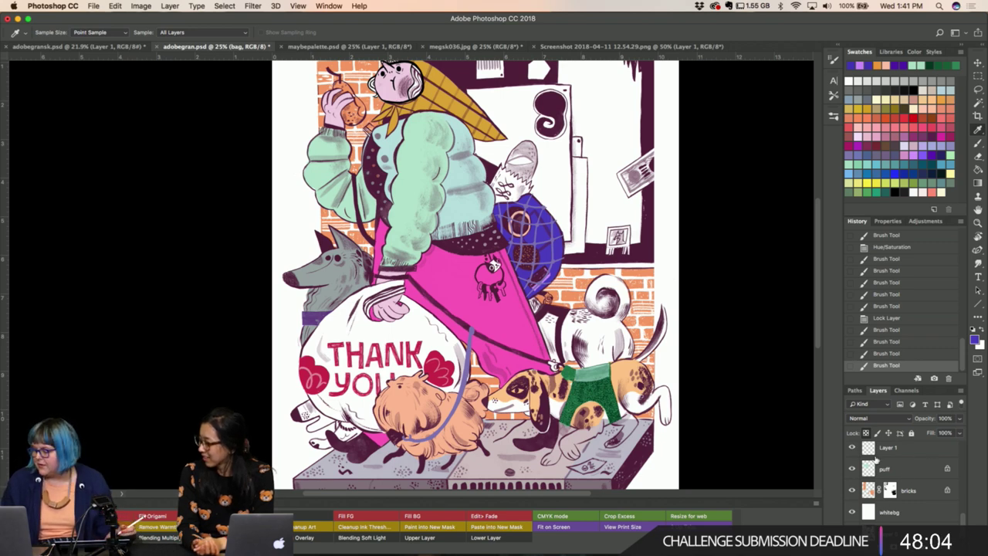
scroll(908, 478, "up", 1)
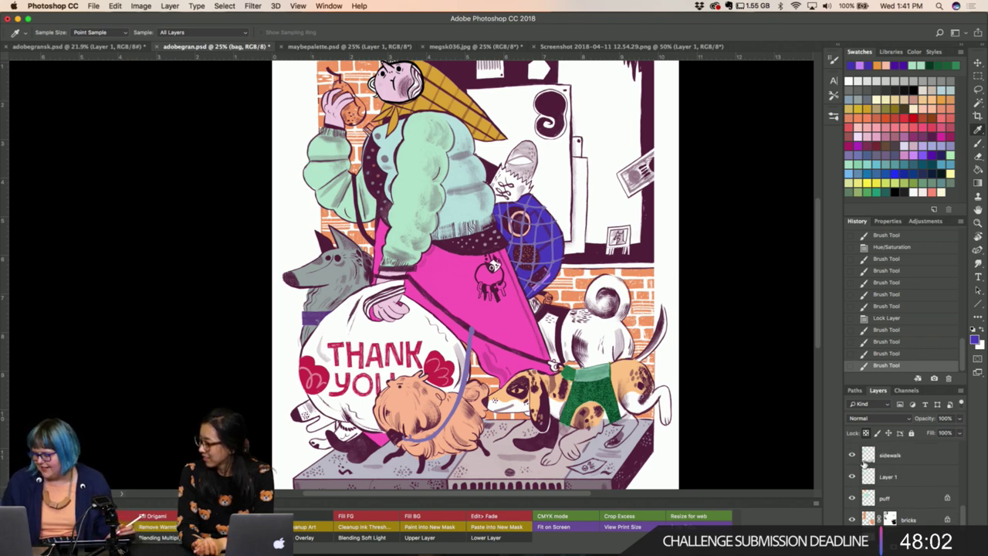
scroll(865, 466, "up", 2)
scroll(856, 479, "up", 2)
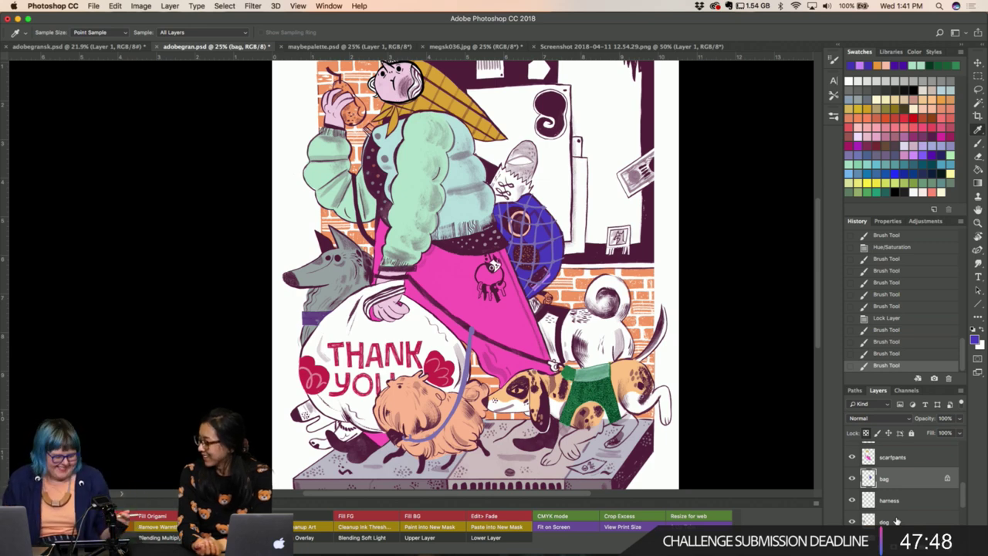
Activate and lock the dog layer, then lasso the grey wolf.
left_click(900, 520)
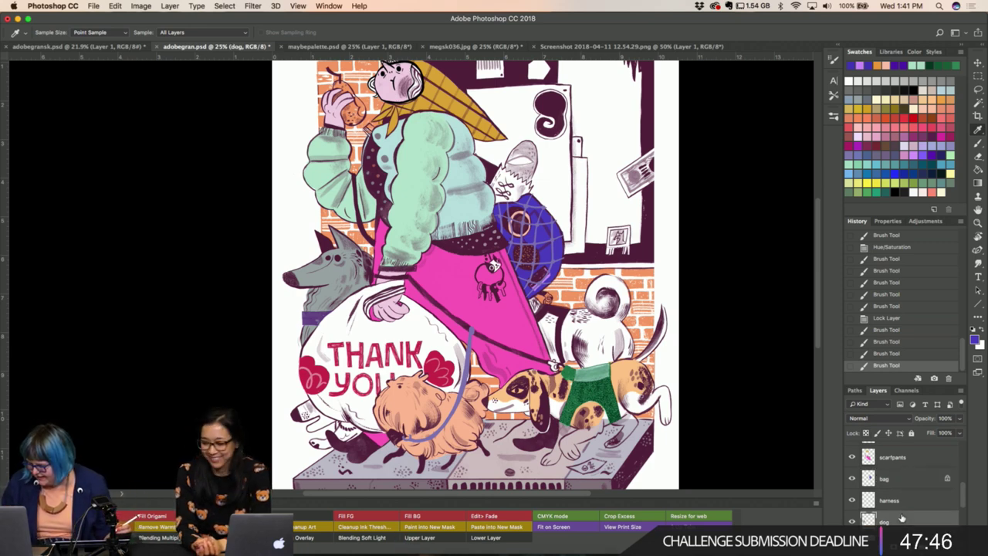
key("ctrl+slash")
key("l")
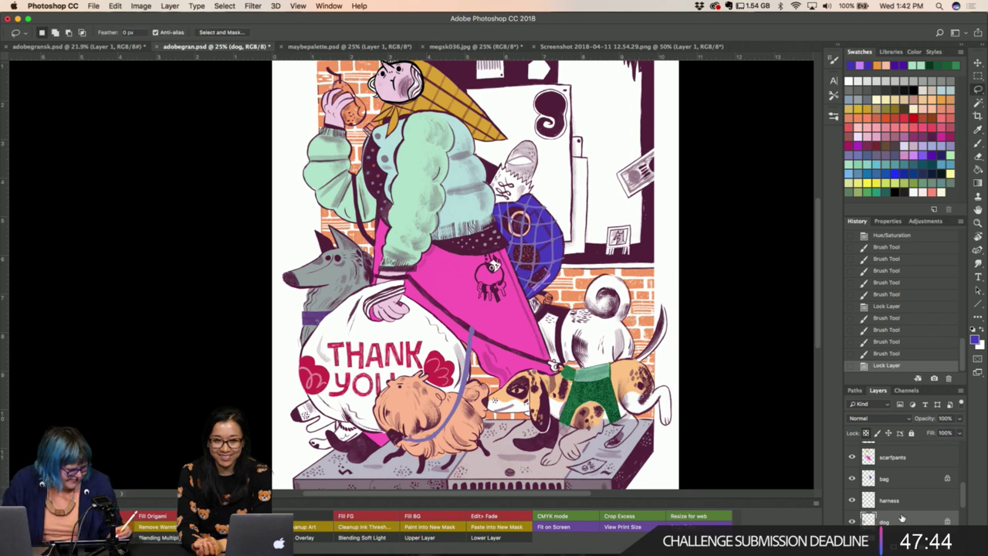
left_click_drag(336, 270, 269, 282)
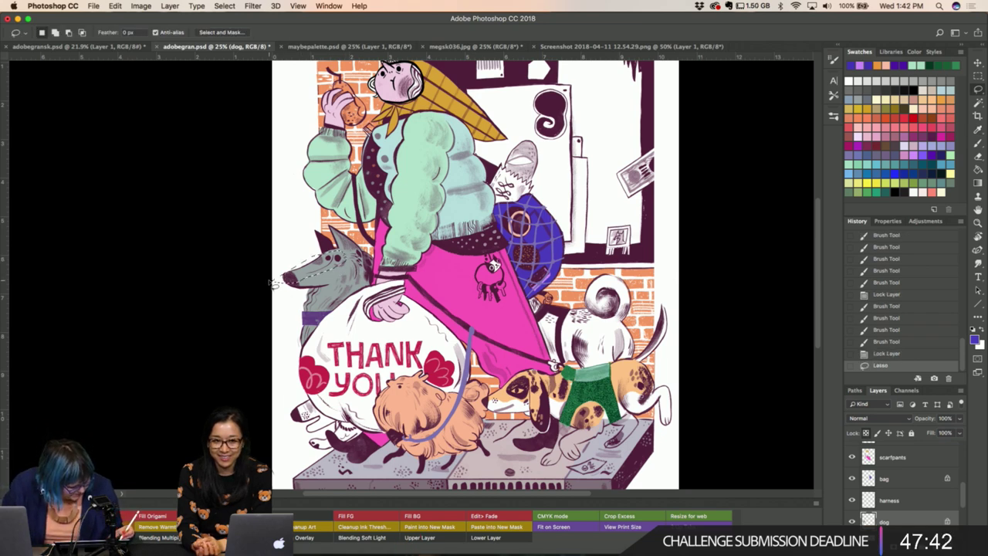
Lighten the wolf with Hue/Saturation Lightness +46 and a slight hue shift, then deselect.
key("ctrl+u")
left_click_drag(342, 313, 359, 314)
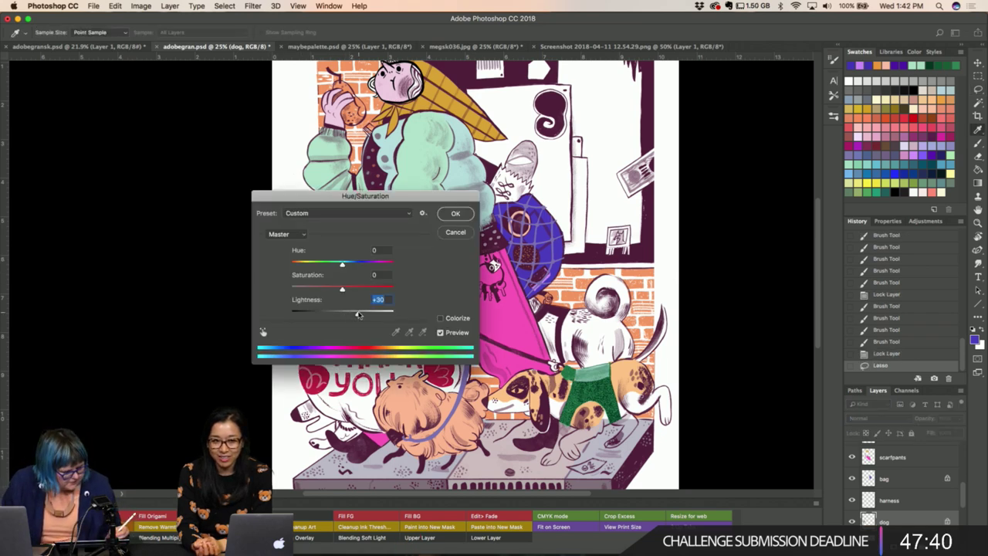
left_click_drag(318, 197, 503, 203)
left_click_drag(542, 318, 551, 320)
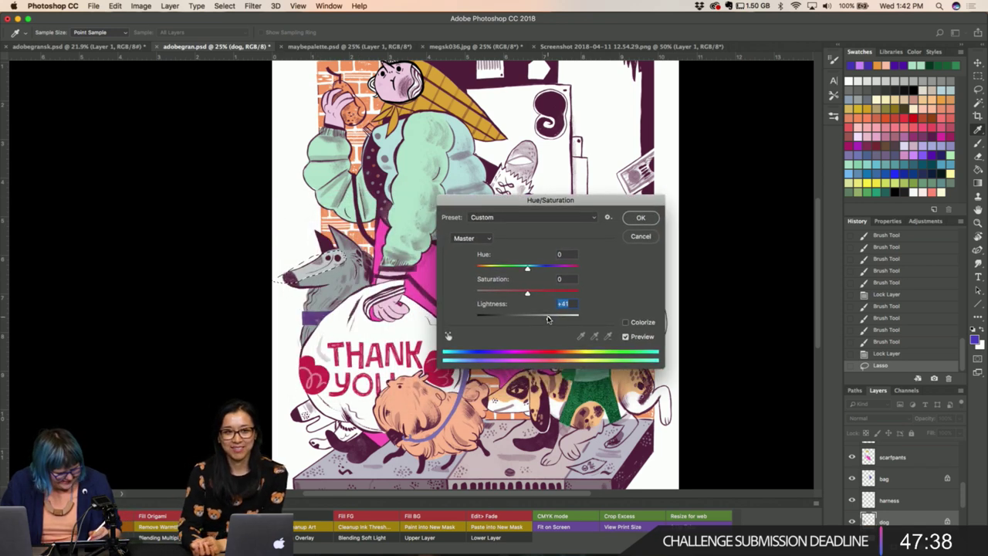
left_click_drag(539, 270, 528, 270)
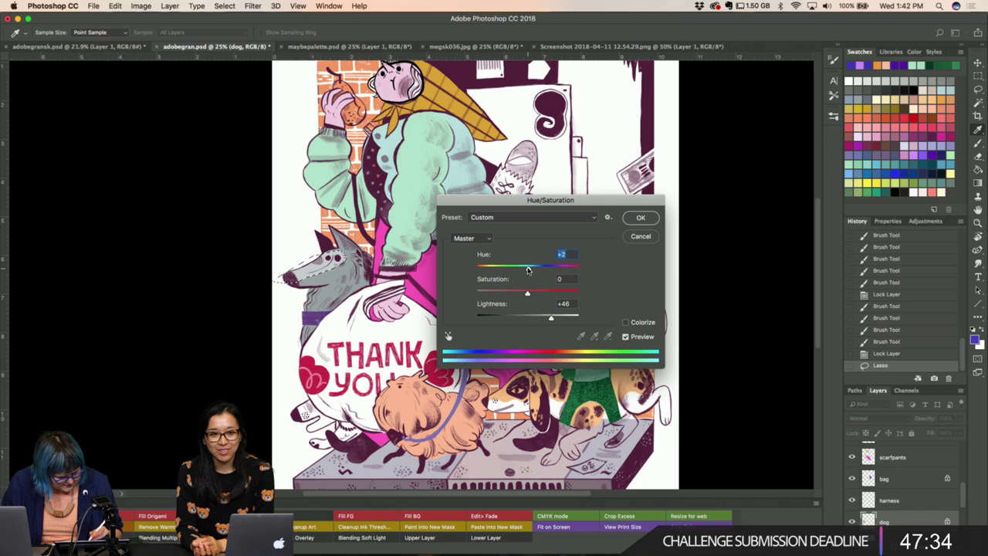
left_click(641, 218)
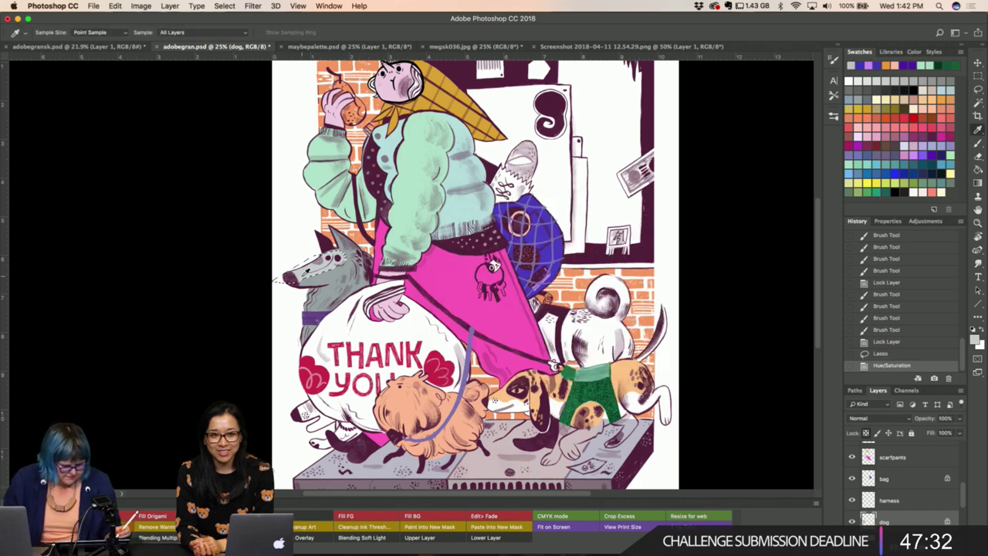
key("ctrl+d")
Brush lighter paint onto the wolf's eye area and snout.
key("b")
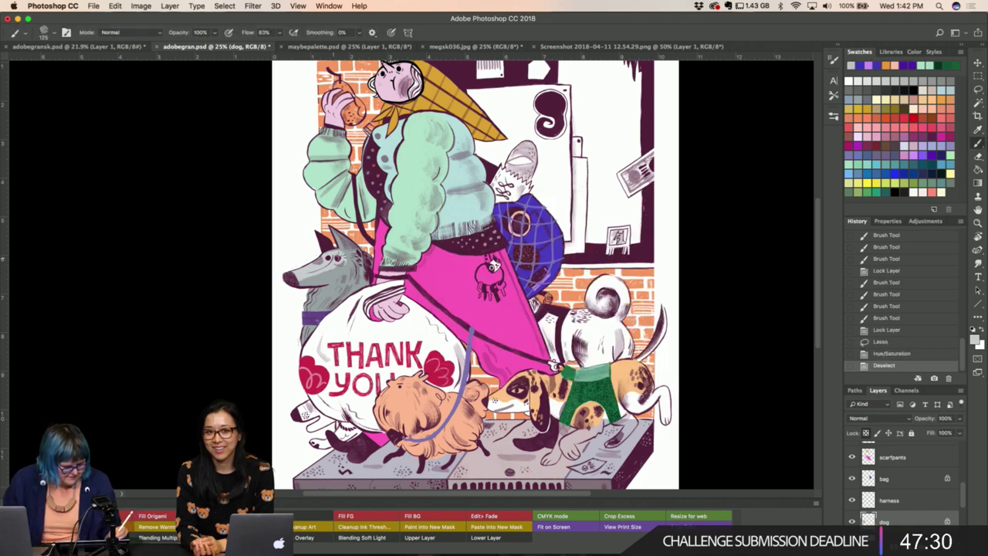
left_click(337, 261)
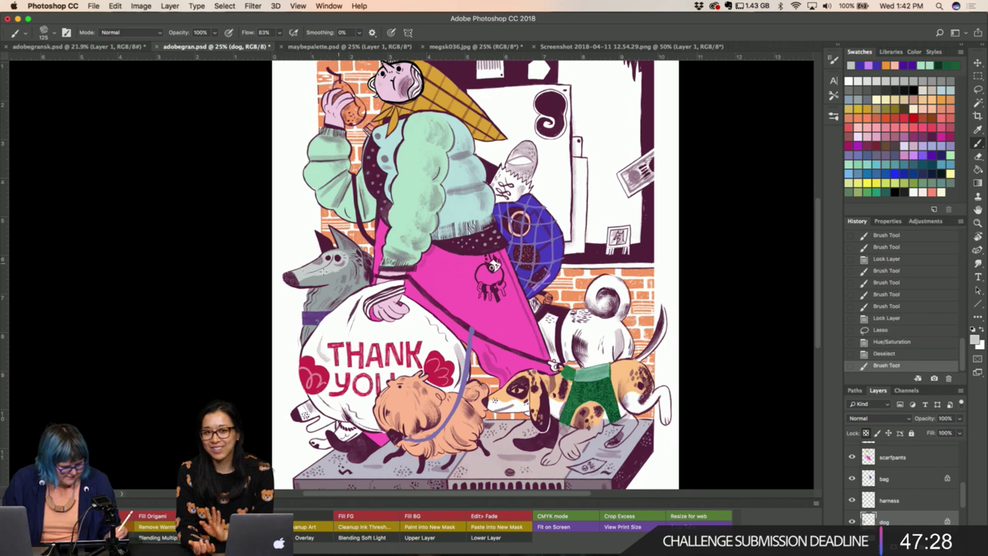
left_click_drag(298, 280, 335, 274)
key("i")
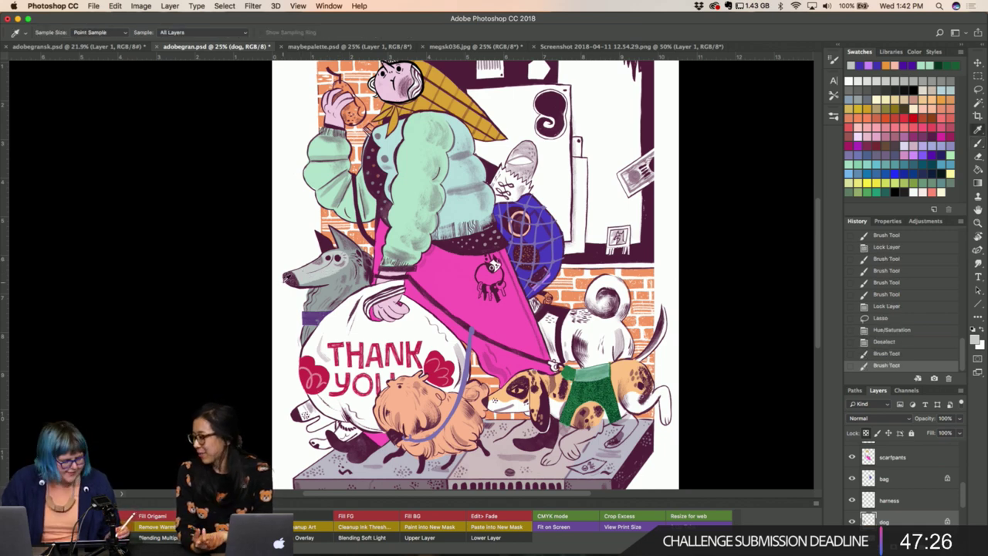
key("b")
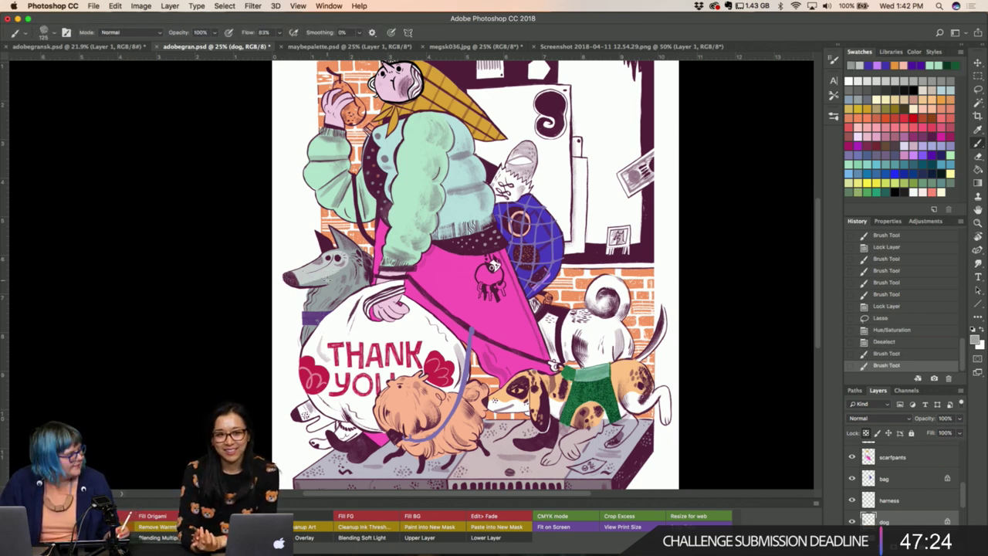
left_click(282, 286)
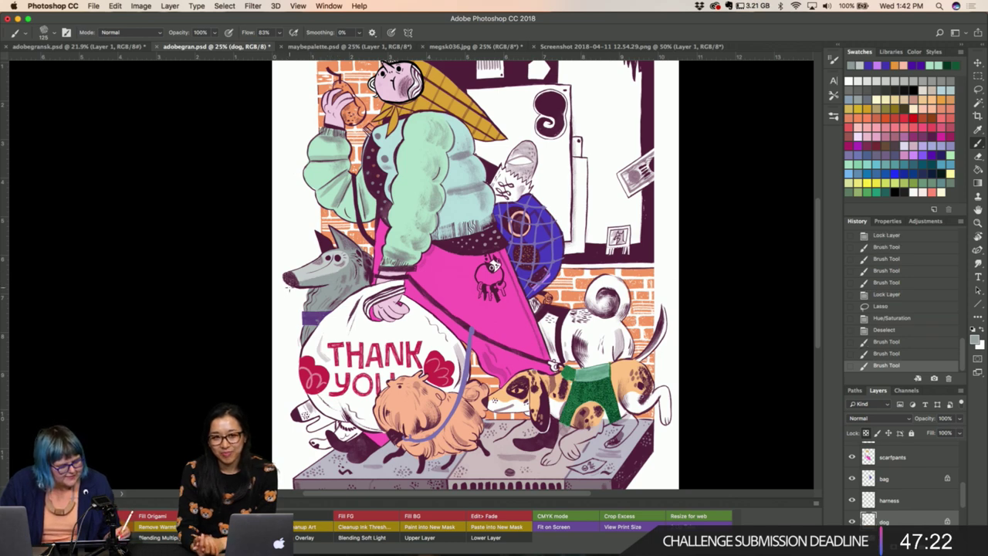
Paint small strokes on the wolf's lower body and brighten its eye.
key("i")
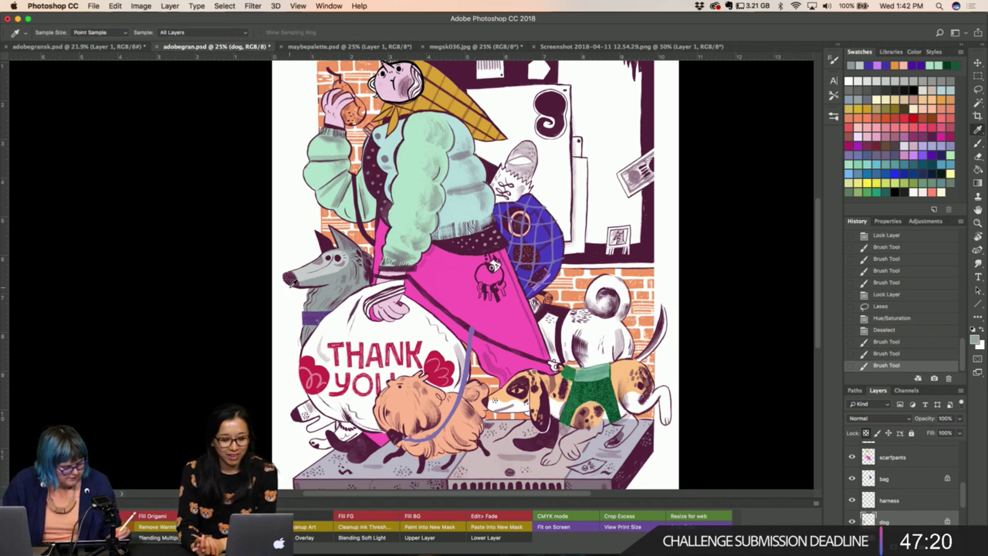
key("b")
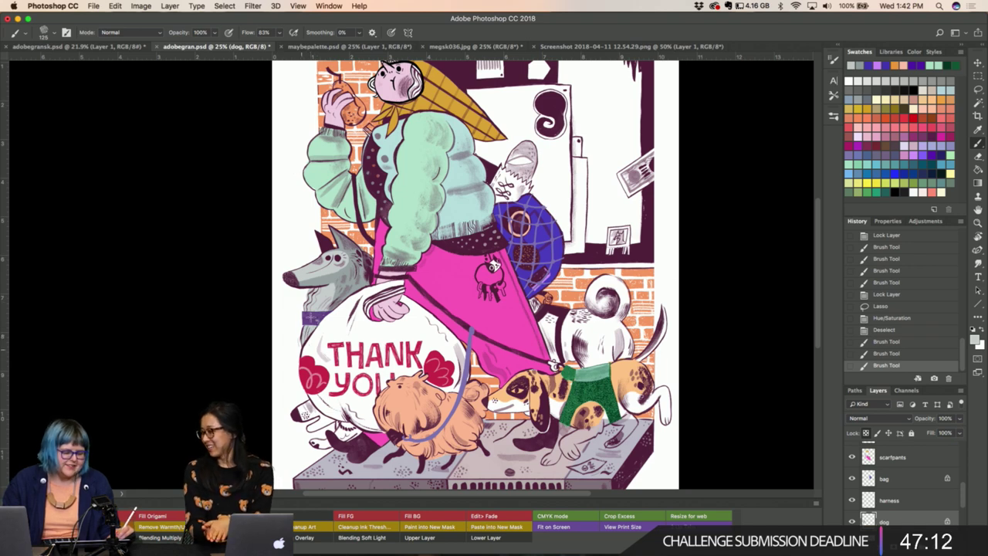
left_click_drag(311, 317, 318, 308)
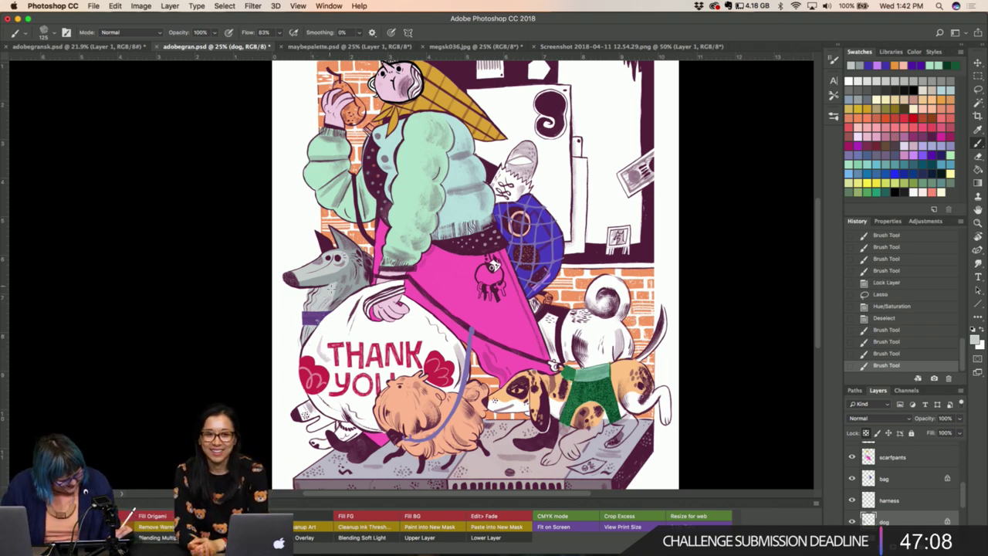
left_click_drag(323, 316, 328, 312)
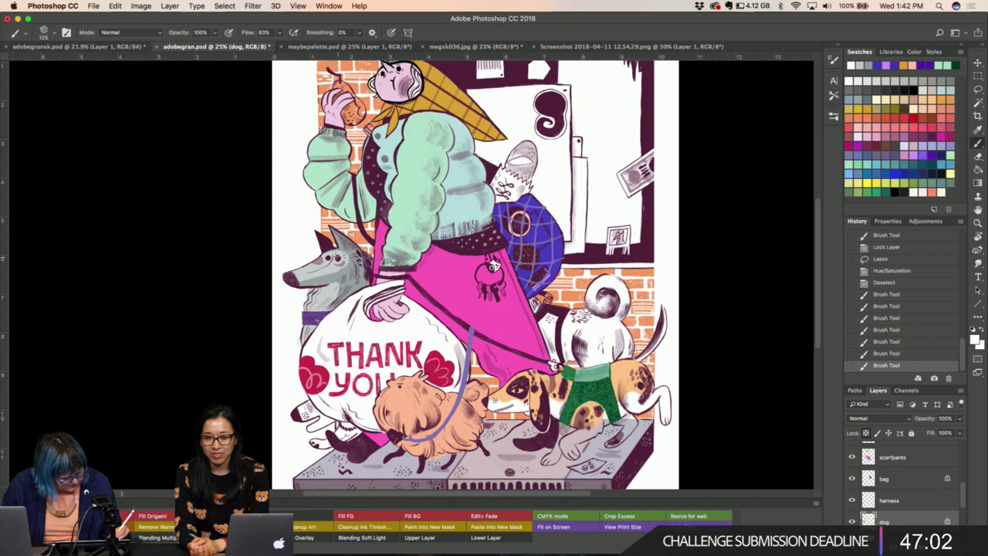
left_click_drag(332, 256, 340, 260)
mouse_move(334, 256)
left_mouse_down()
mouse_move(341, 259)
mouse_move(330, 261)
left_mouse_up()
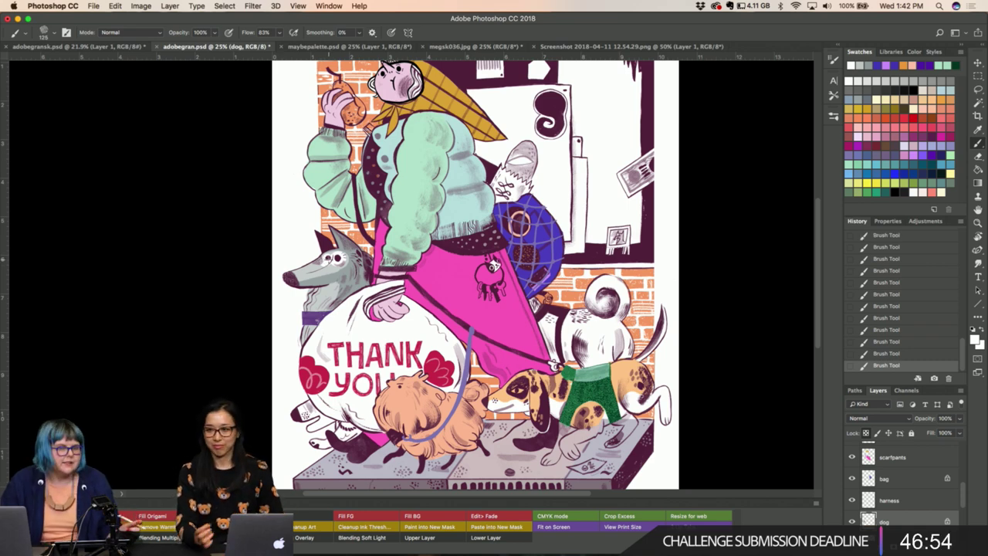
Pick a light blue swatch as the painting colour.
scroll(474, 274, "up", 2)
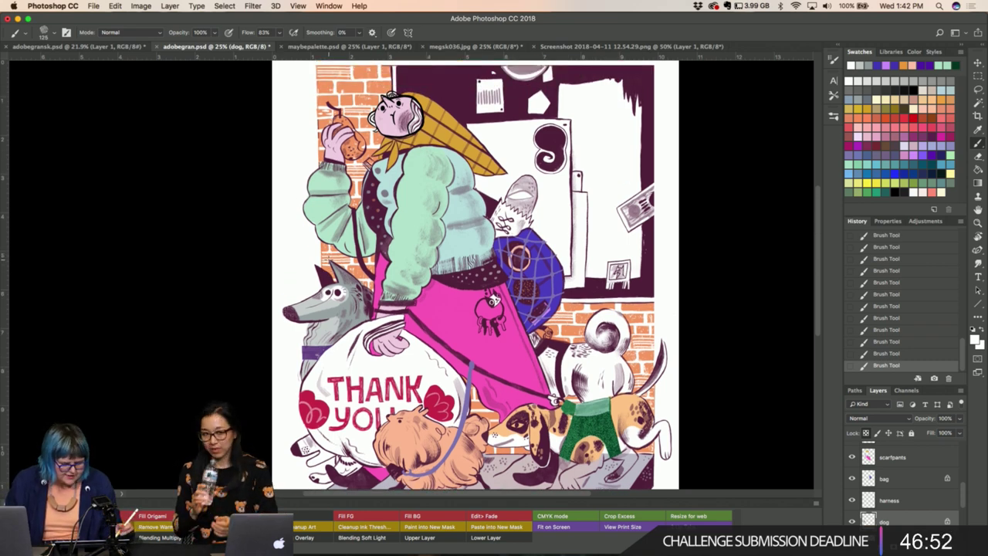
scroll(328, 260, "up", 2)
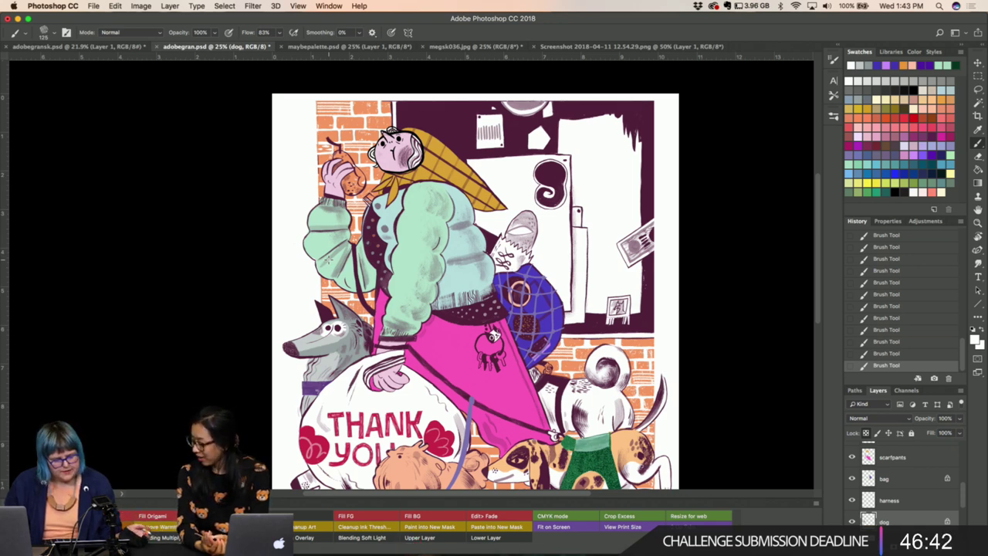
scroll(328, 260, "down", 5)
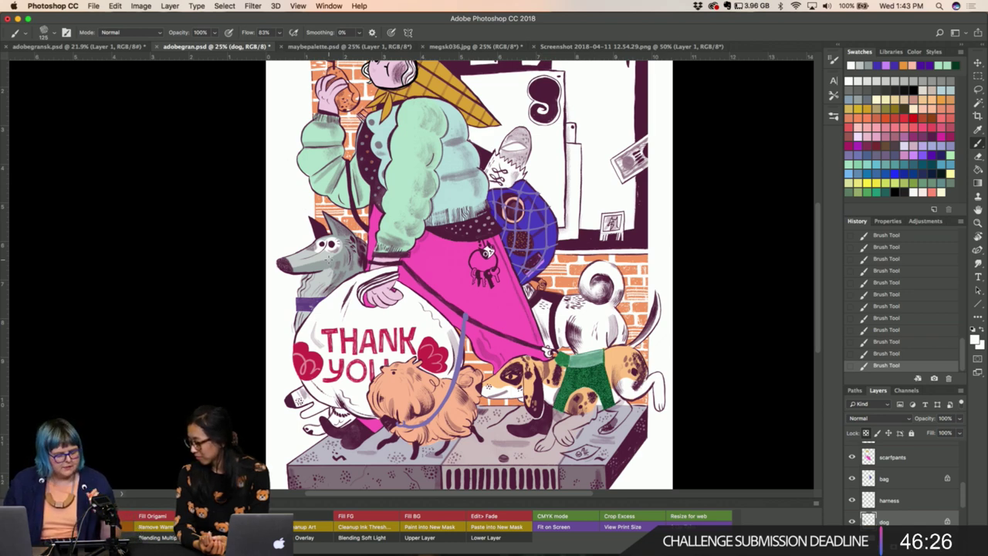
scroll(469, 275, "up", 3)
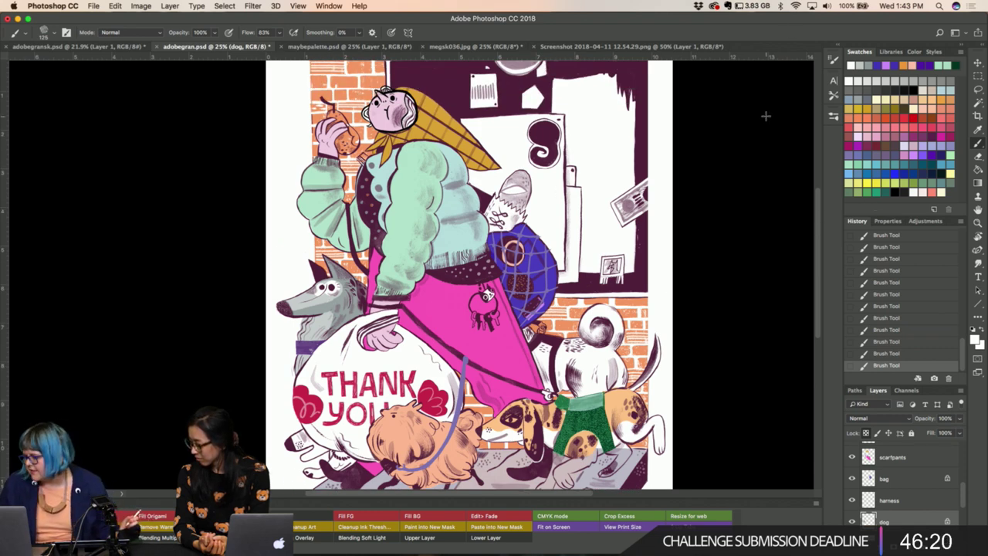
left_click(882, 158)
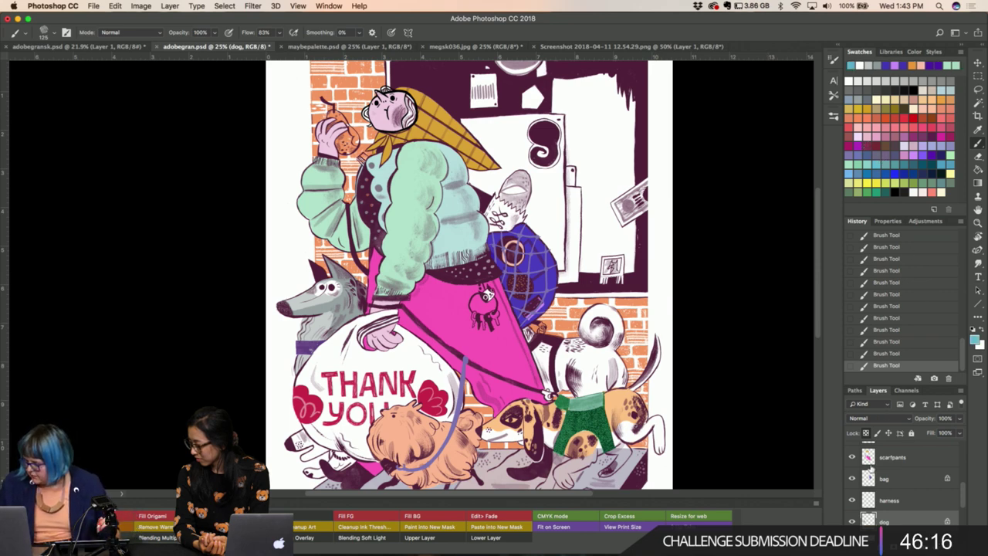
Make the lines layer the active layer and zoom the artwork to 50%.
scroll(871, 466, "up", 3)
scroll(871, 470, "up", 3)
scroll(872, 474, "up", 3)
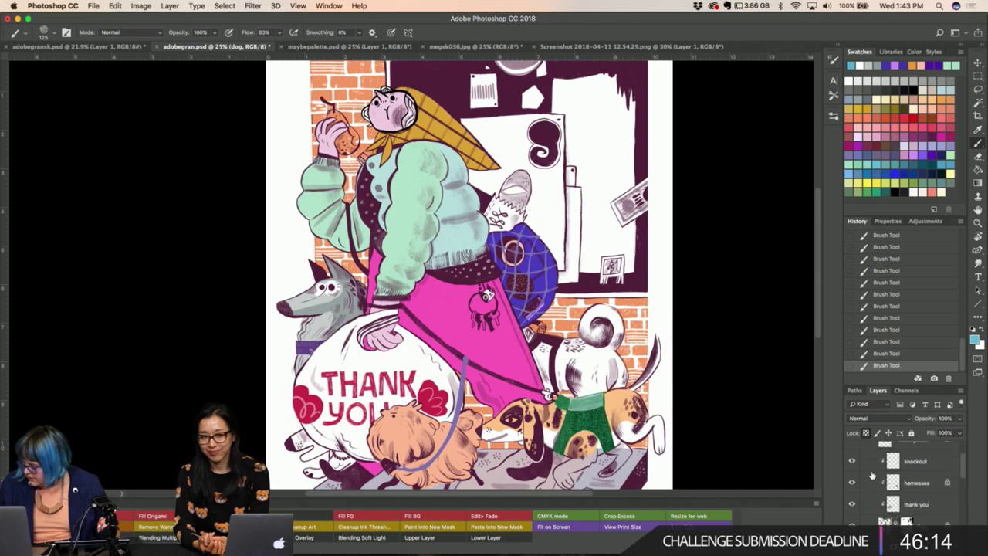
scroll(879, 477, "down", 1)
left_click(881, 521)
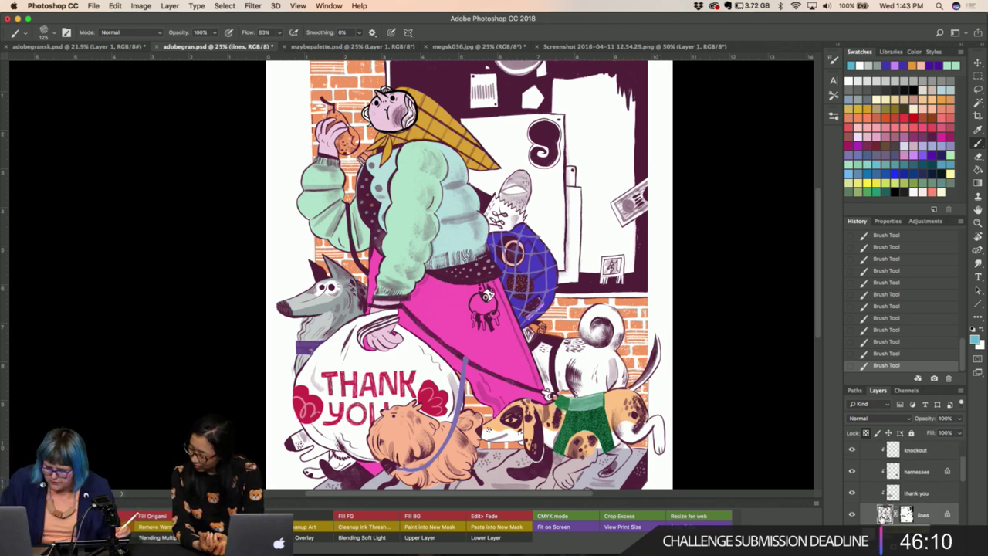
key("ctrl+plus")
Paint light blue irises on both of the grey wolf's eyes with an 80 px brush.
scroll(896, 494, "up", 1)
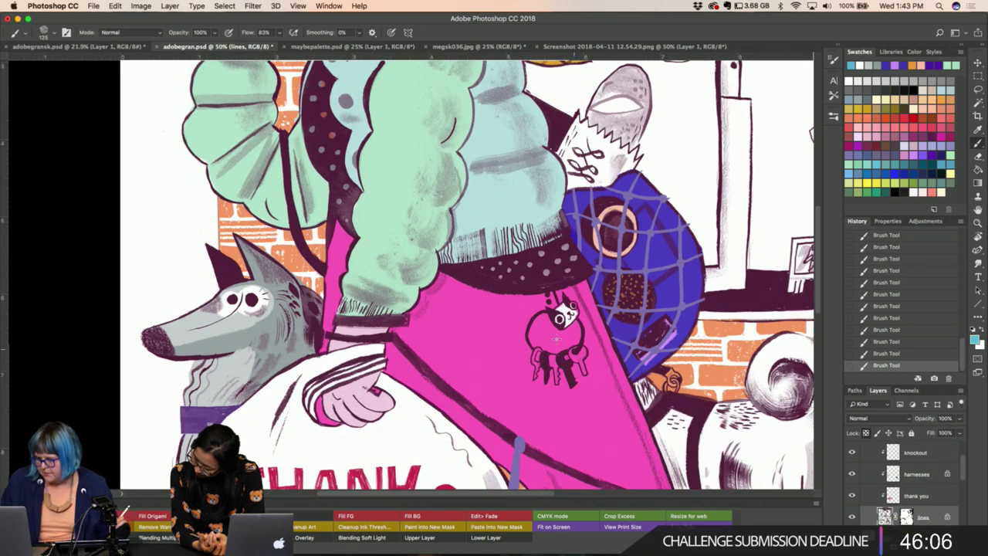
scroll(513, 326, "left", 5)
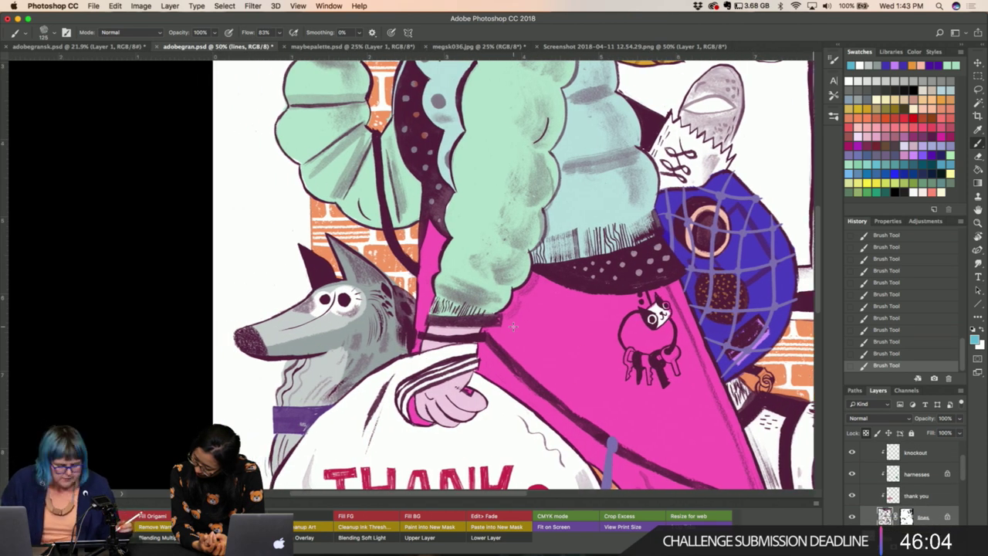
left_click(344, 299)
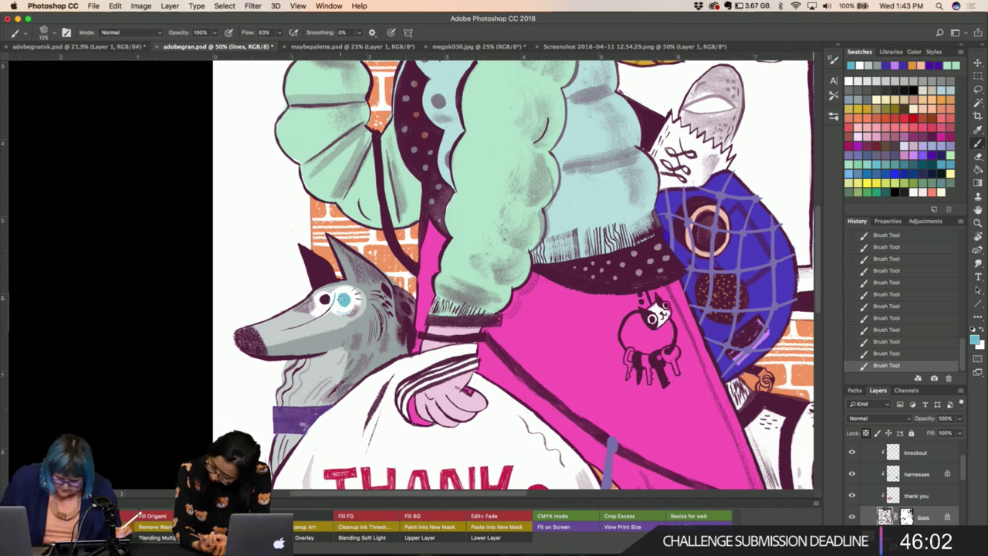
key("ctrl+z")
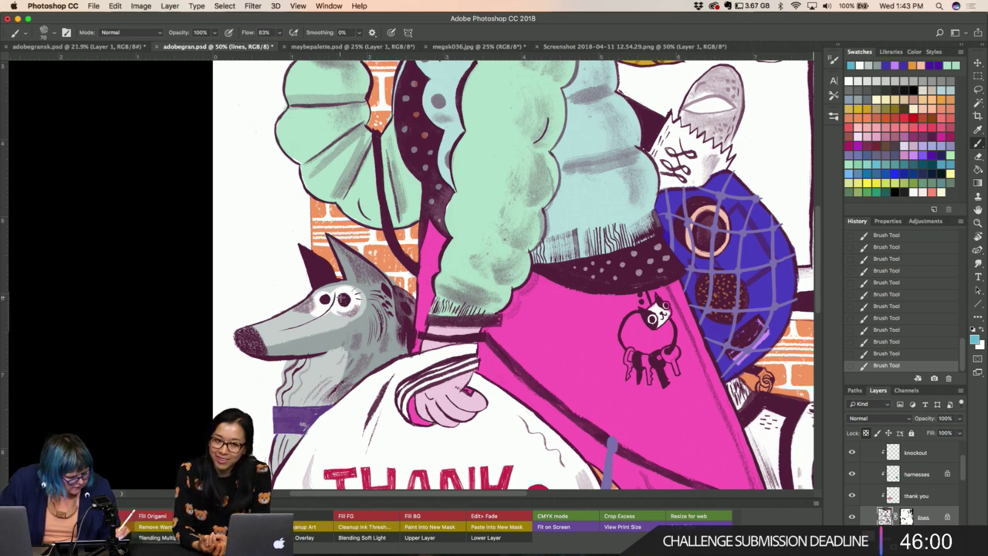
left_click(343, 300)
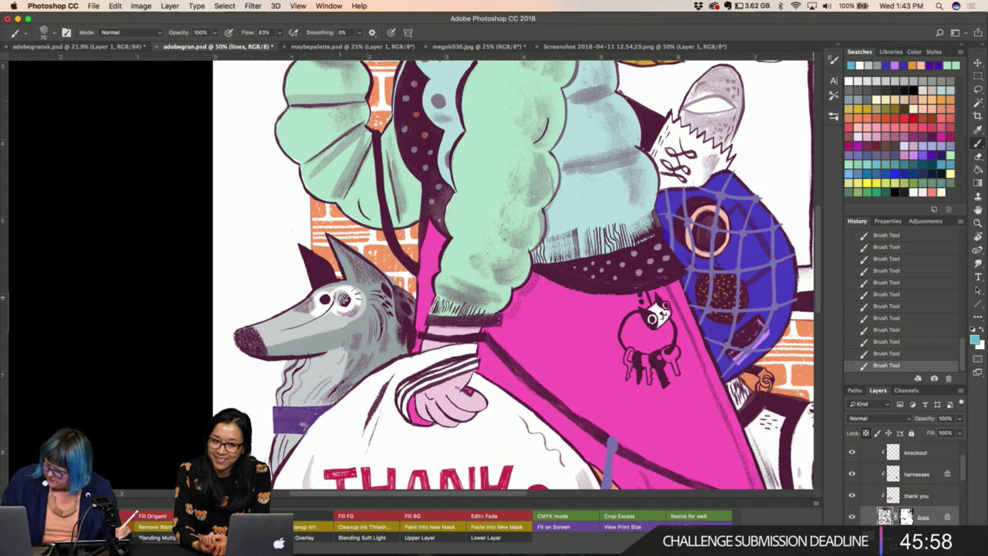
key("bracketright")
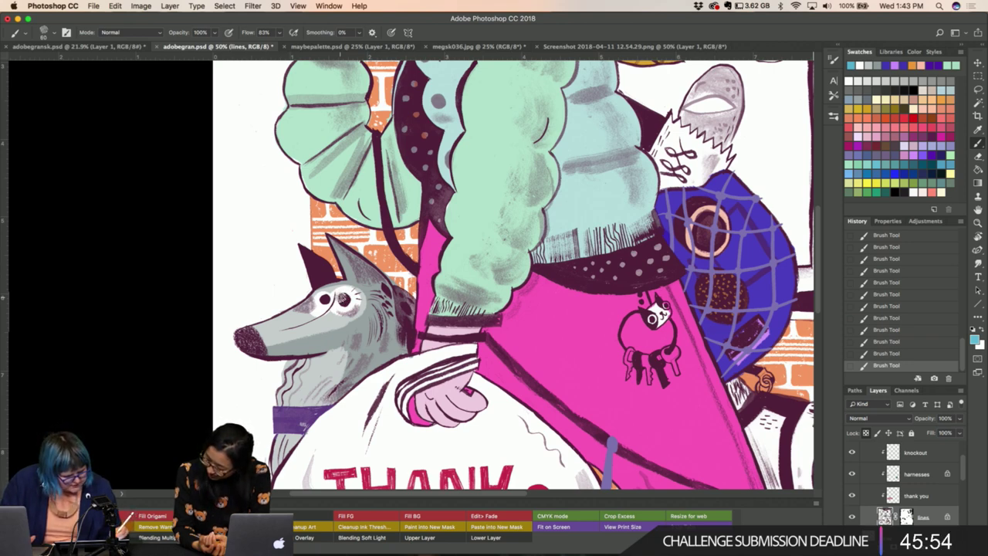
left_click(344, 300)
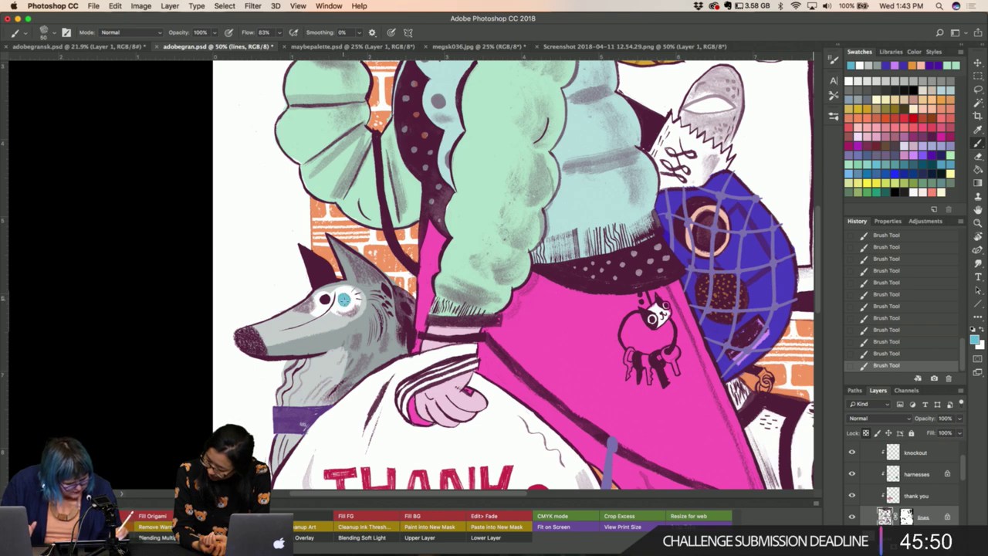
left_click(326, 300)
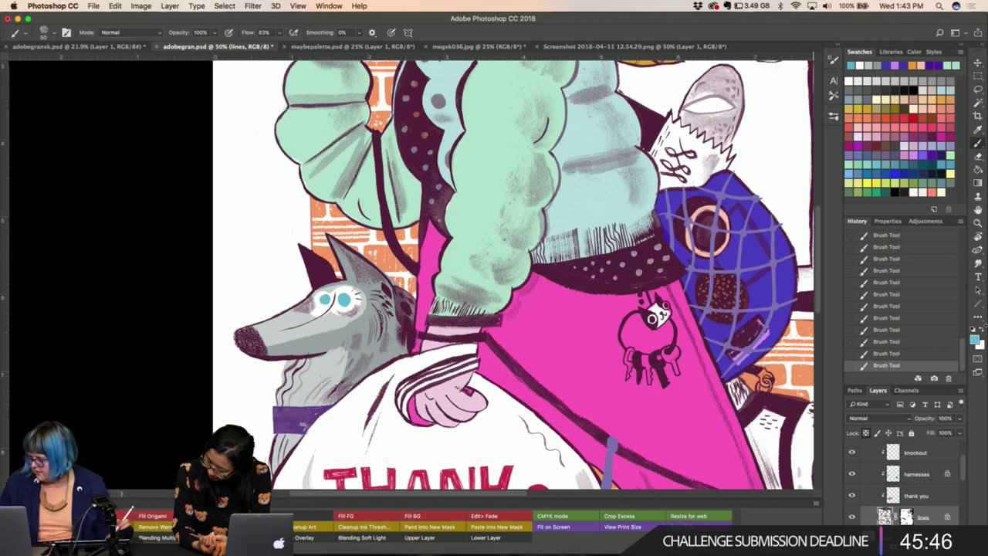
Select the harnesses layer and unlock it for painting.
left_click(920, 497)
left_click(916, 475)
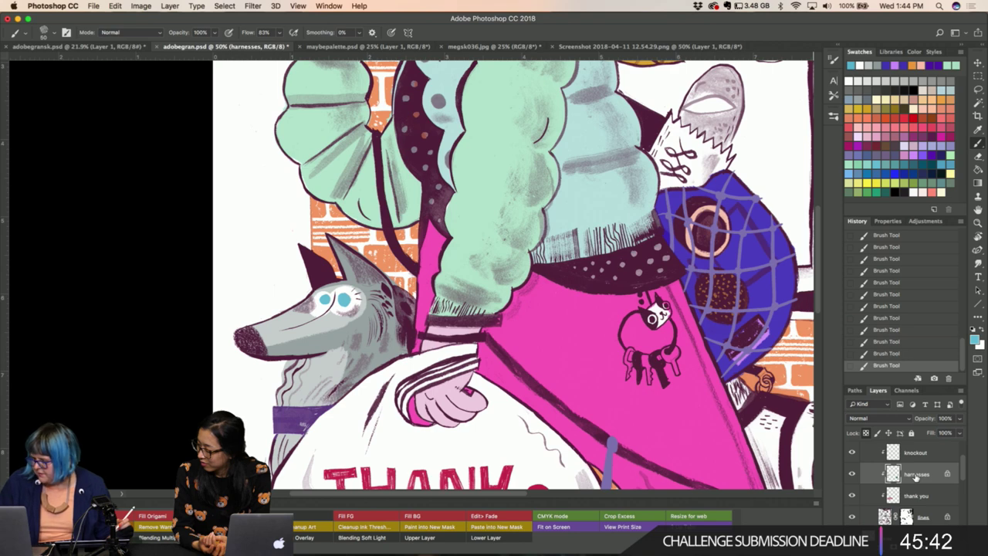
key("ctrl+slash")
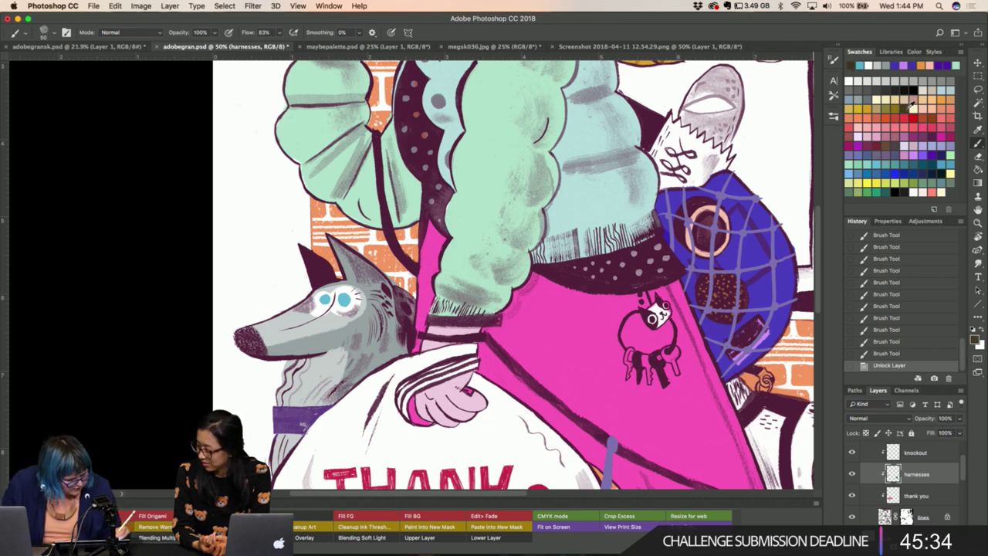
Dab dark pupils into the wolf's eyes, undoing the last dab.
left_click(340, 298)
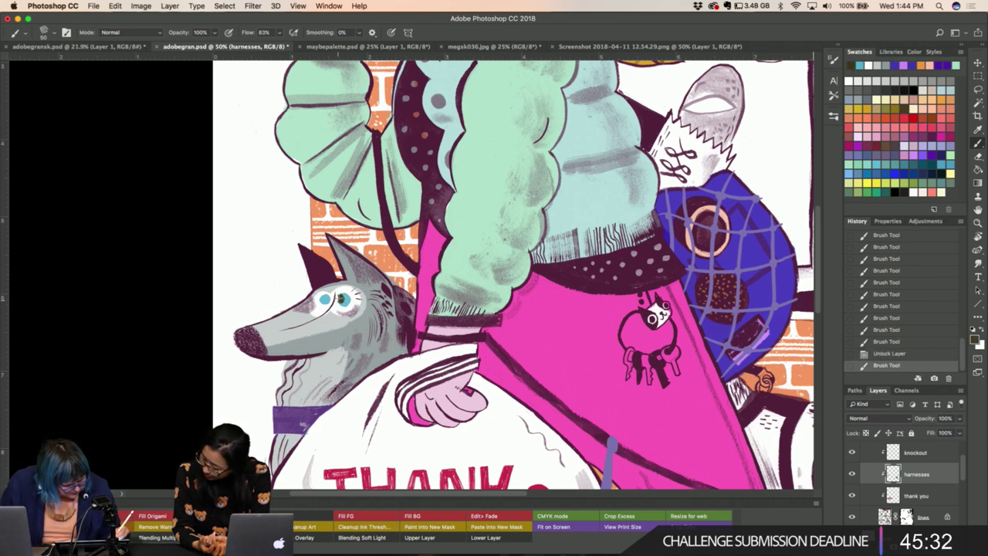
left_click(340, 299)
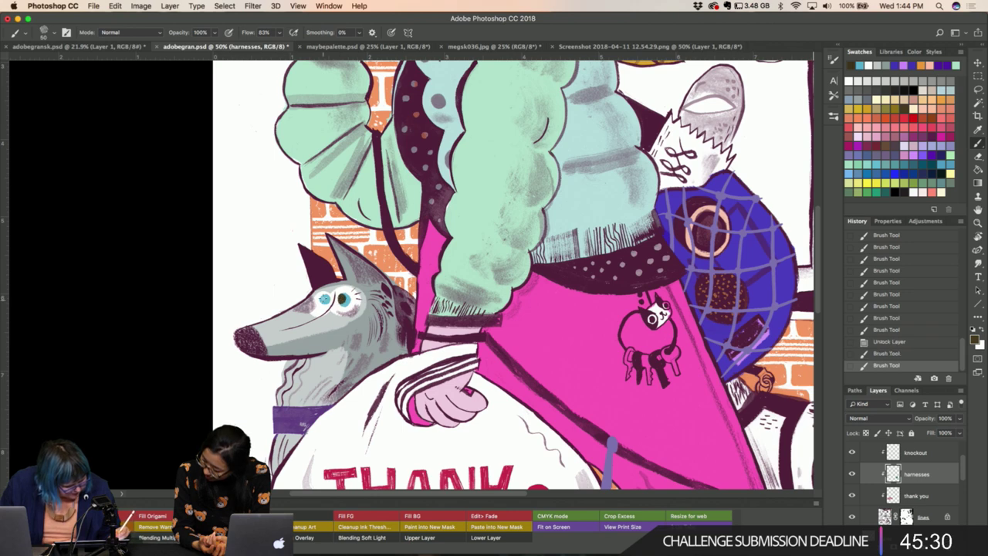
left_click(324, 300)
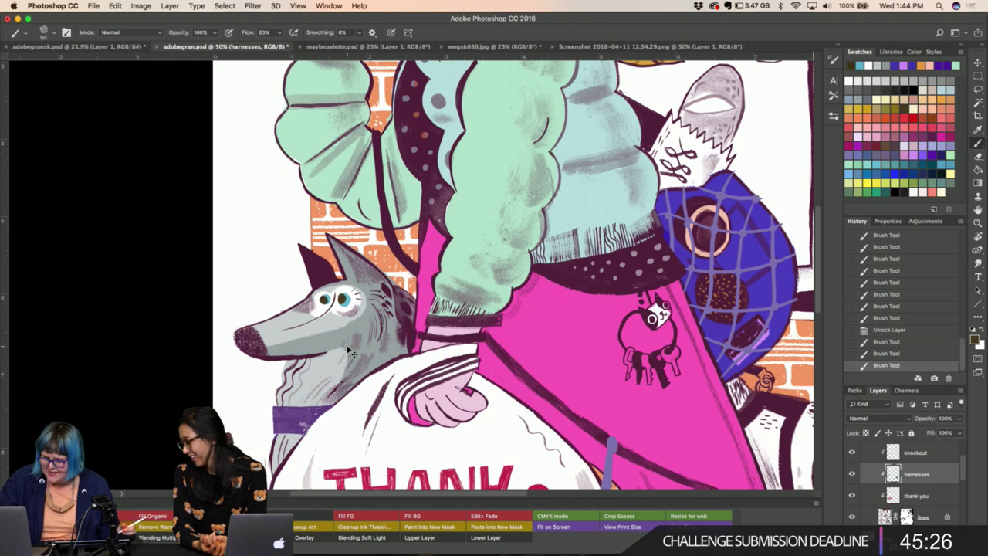
key("ctrl+z")
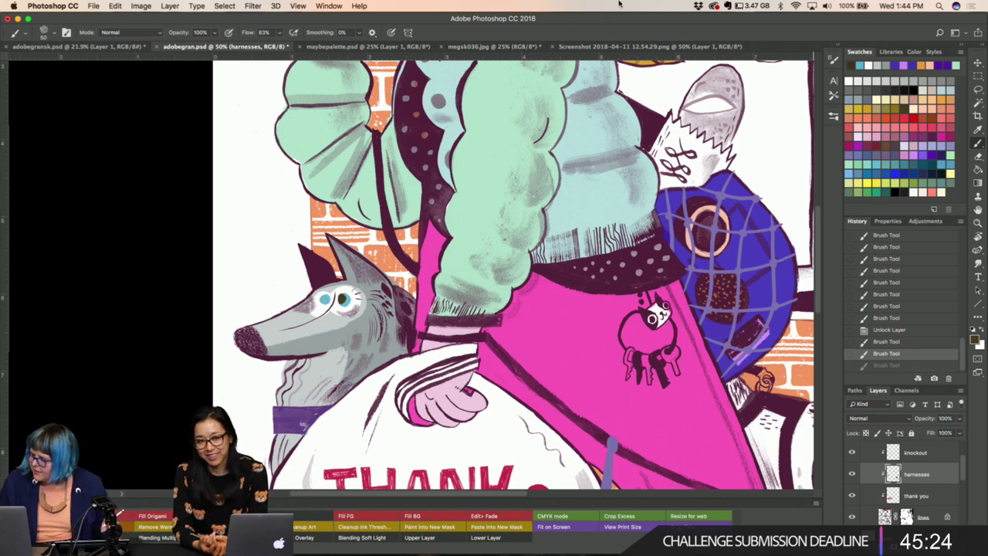
Switch to the Mr. Natural Brush at 31 px and add small touches near the wolf's eye.
left_click(834, 115)
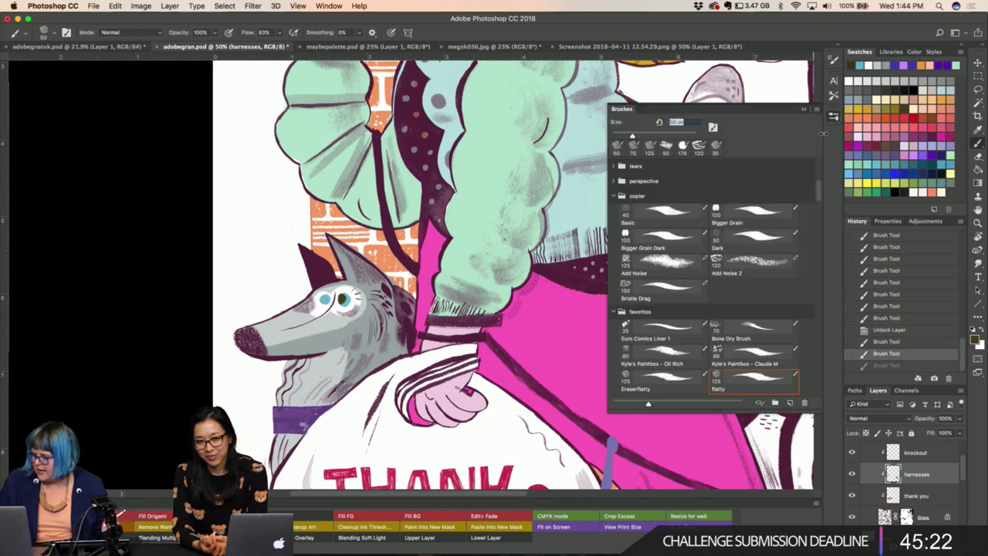
scroll(682, 349, "down", 1)
scroll(682, 349, "down", 2)
scroll(695, 352, "down", 2)
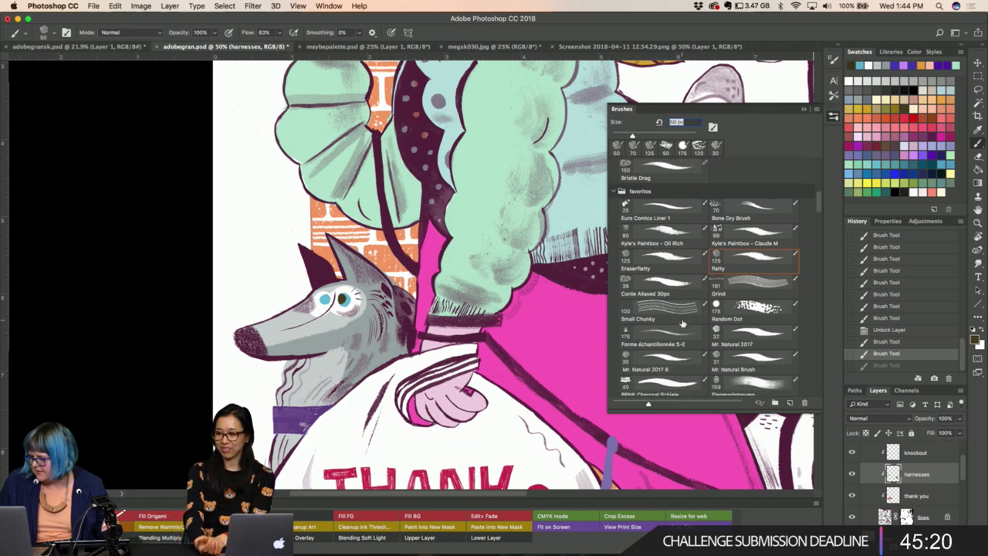
left_click(734, 357)
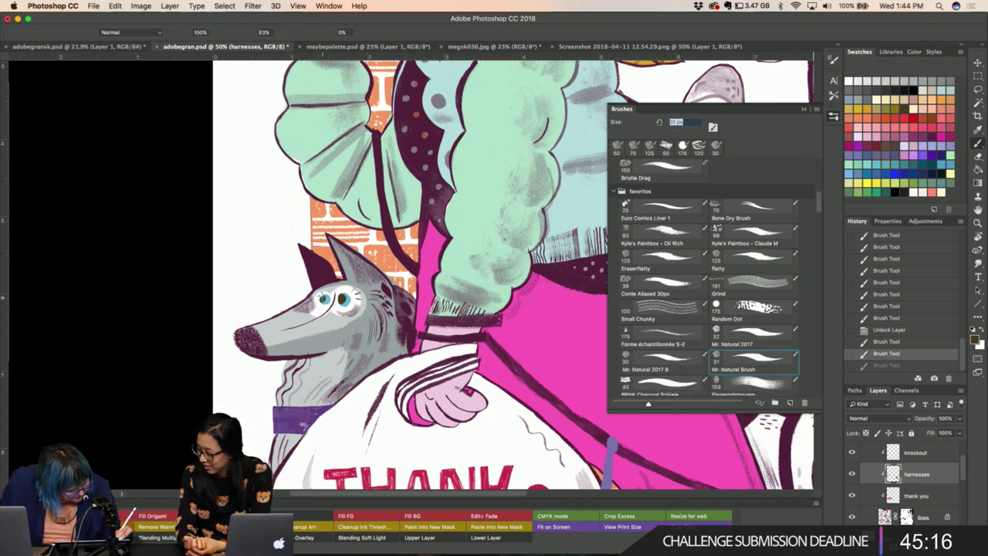
left_click(322, 299)
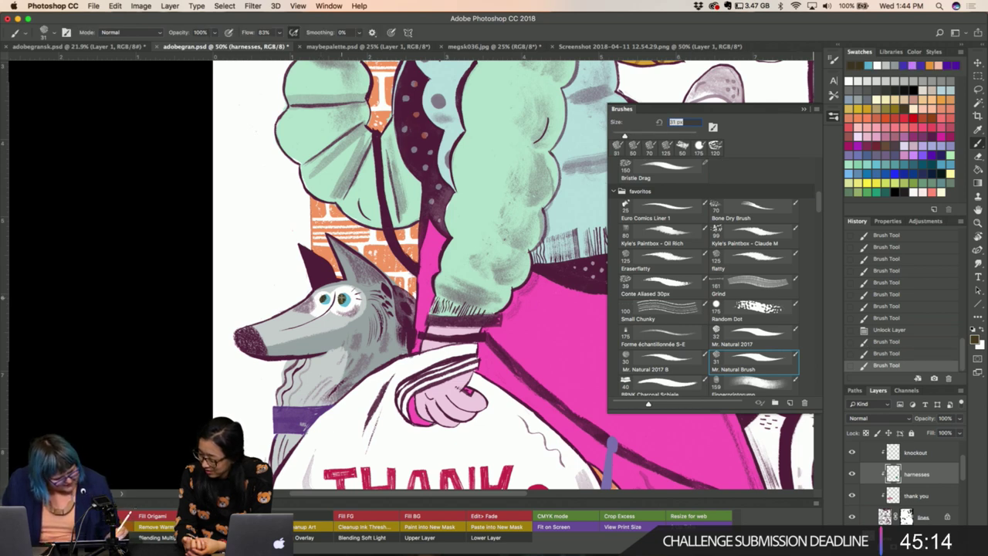
left_click(321, 299)
left_click(322, 299)
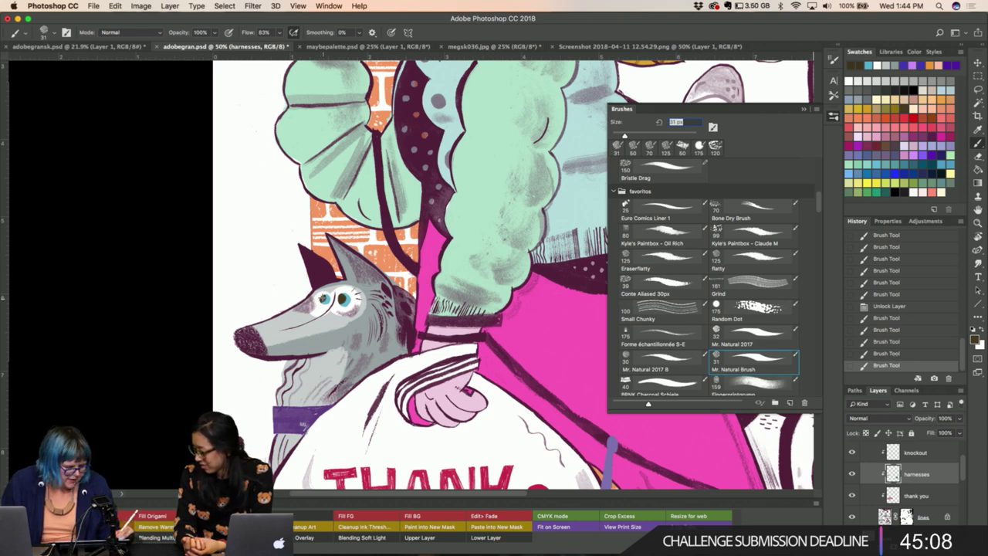
left_click(323, 298)
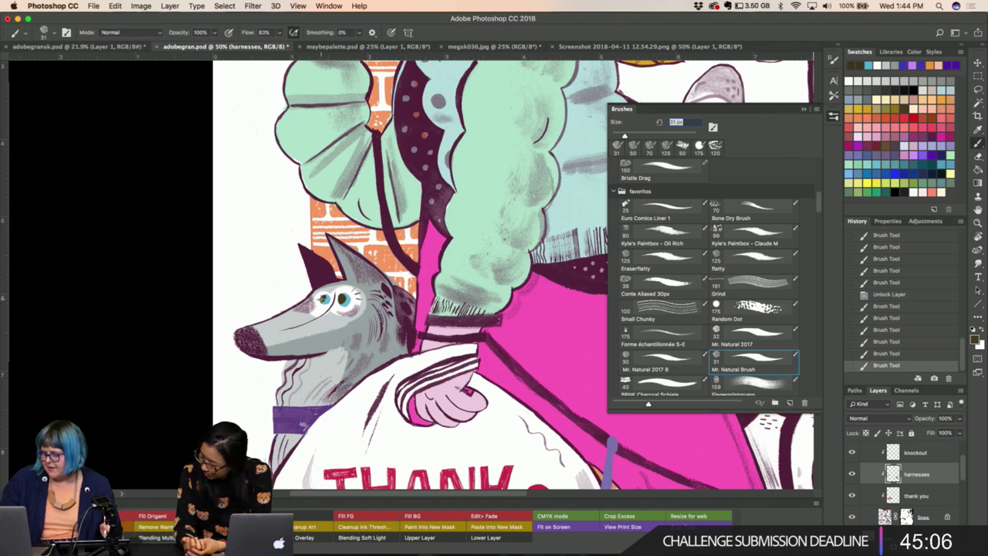
Move up to the woman's face and pear, and zoom in to 66.7%.
key("ctrl+minus")
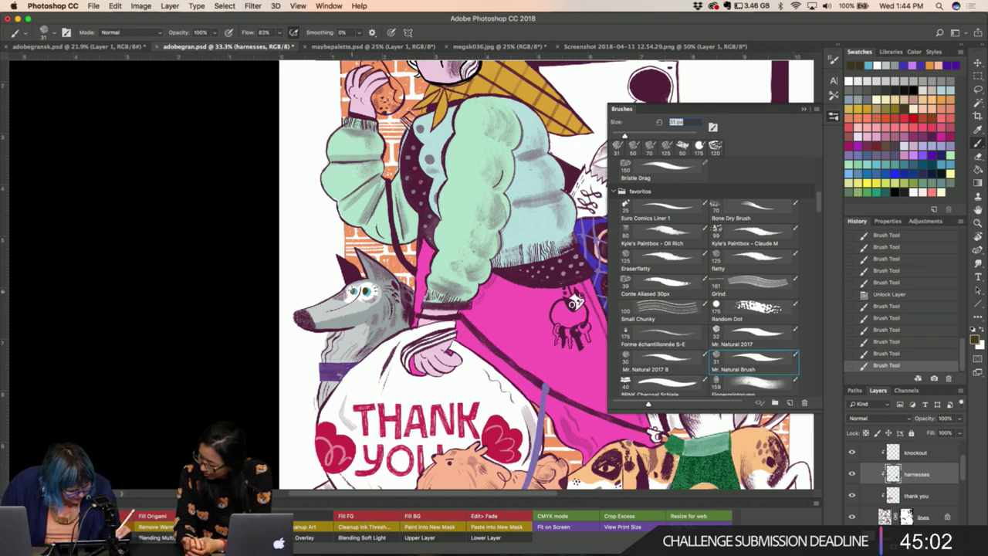
scroll(541, 270, "up", 2)
scroll(540, 270, "up", 3)
scroll(541, 270, "up", 4)
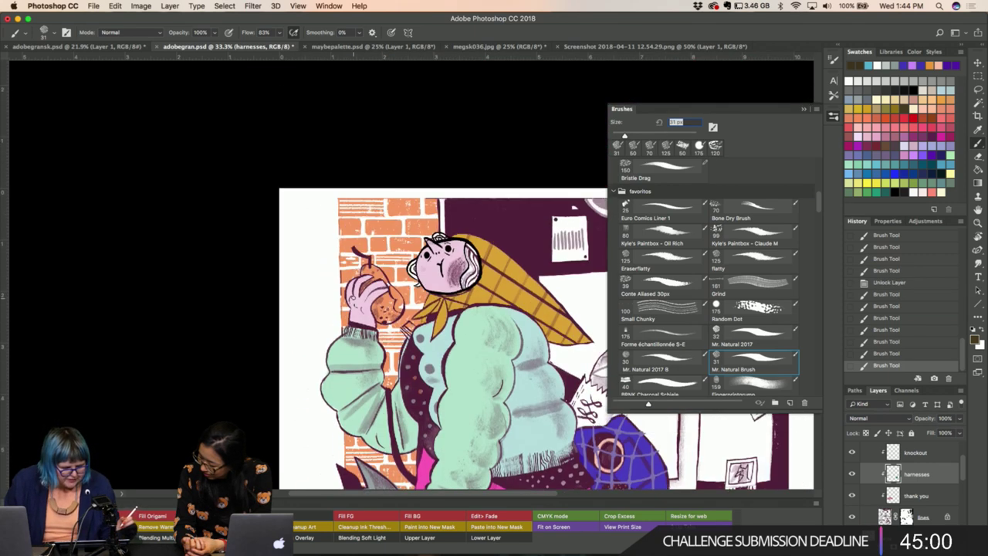
key("i")
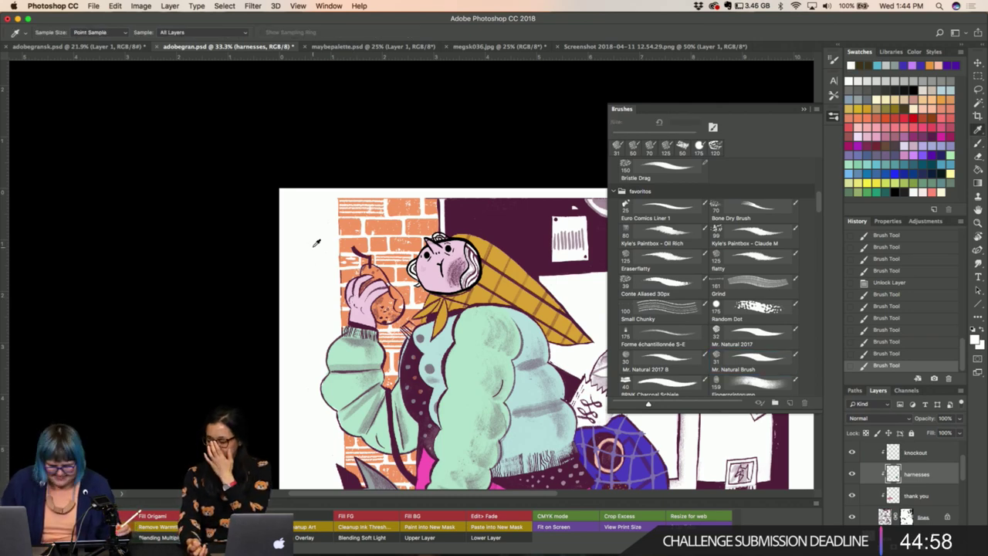
key("b")
key("super+plus")
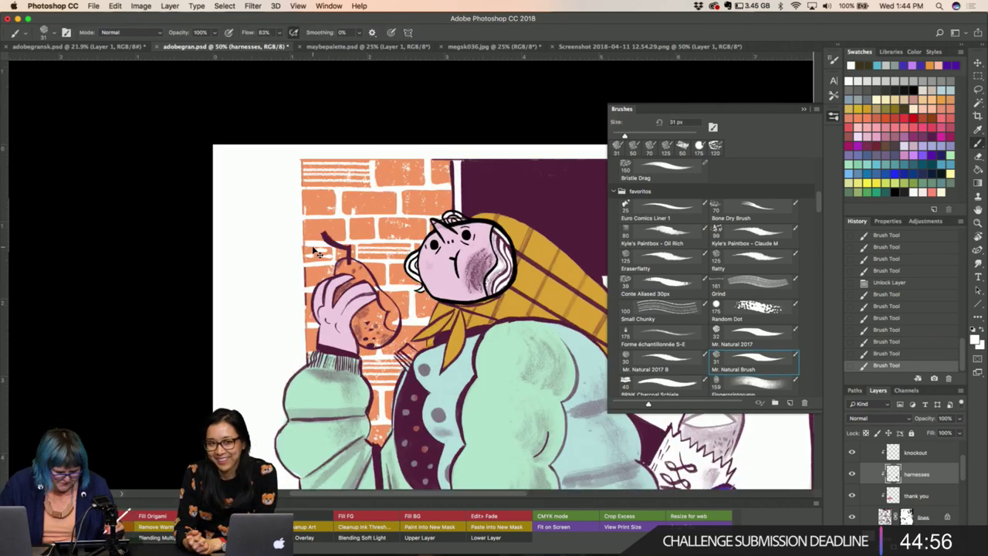
key("super+plus")
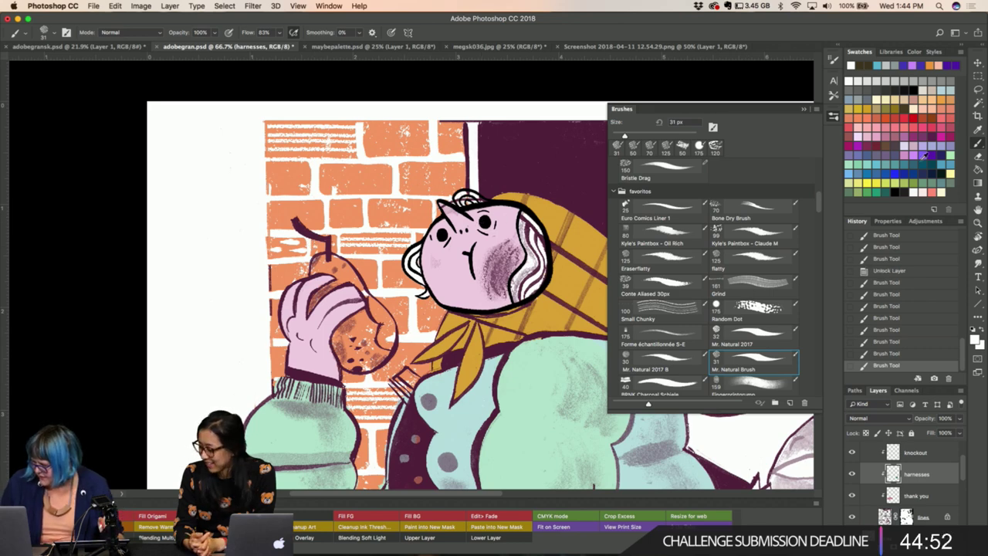
Paint the woman's eye pupil solid black on the lines layer.
left_click(900, 517)
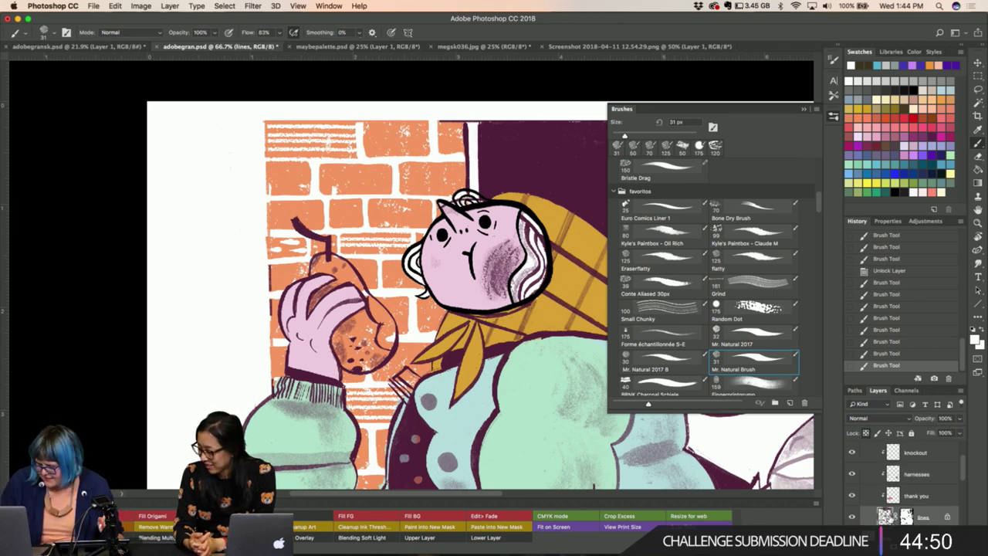
left_click(484, 221)
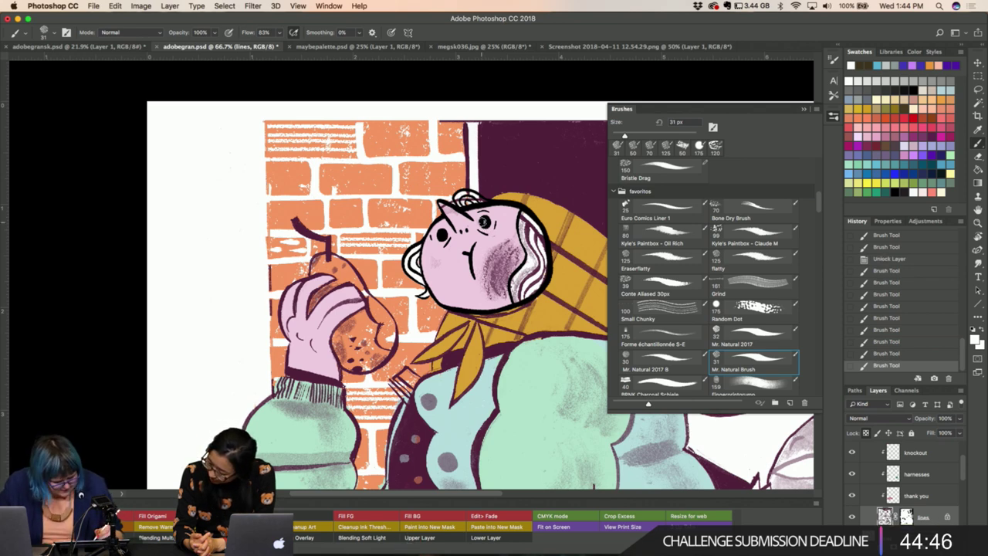
left_click(484, 221)
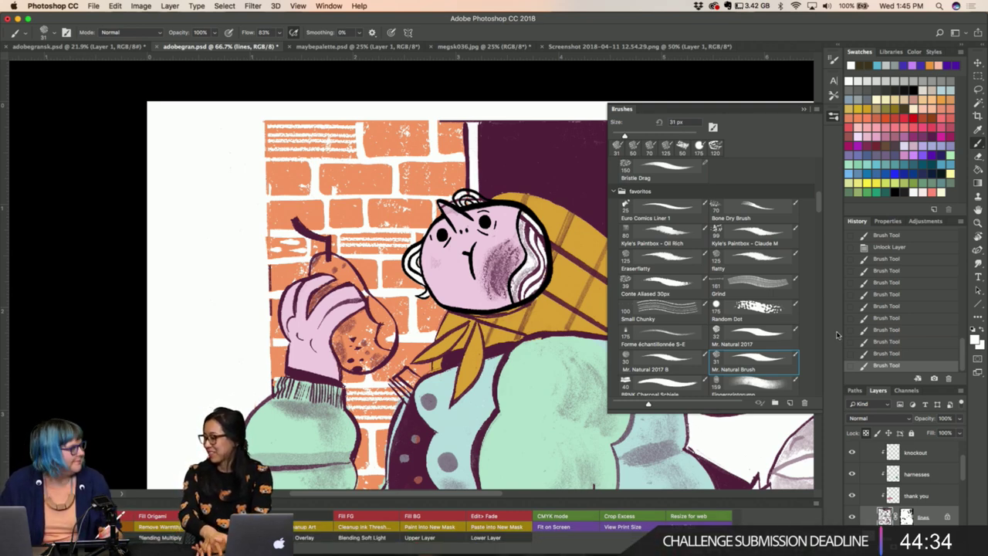
left_click(484, 221)
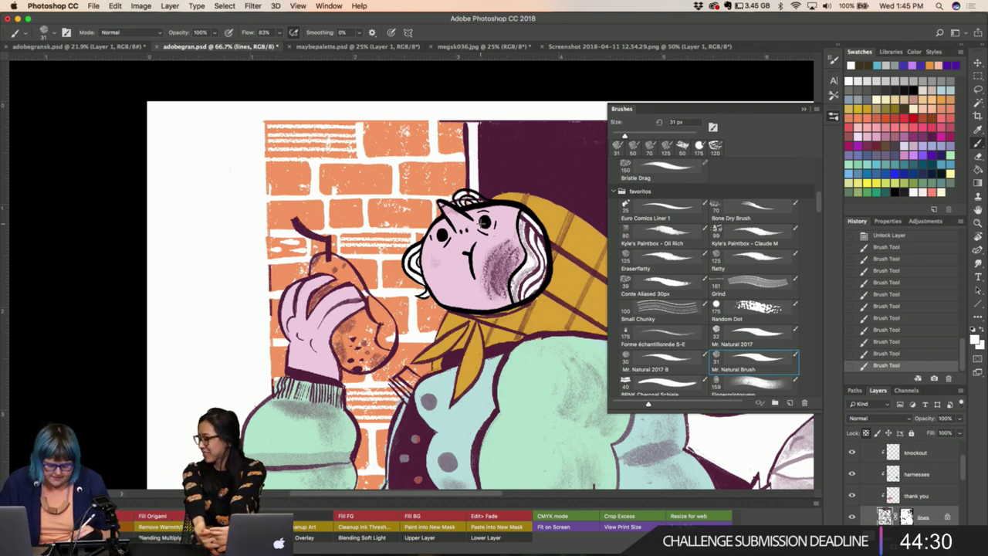
Try the Mr. Natural 2017 presets, return to Mr. Natural Brush for a touch-up, then select knockout.
left_click(662, 363)
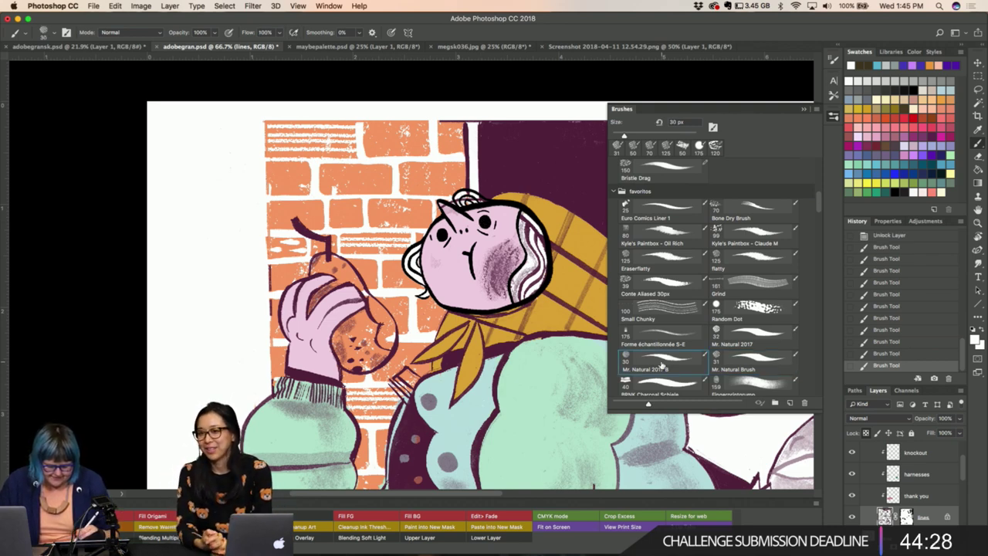
left_click(713, 361)
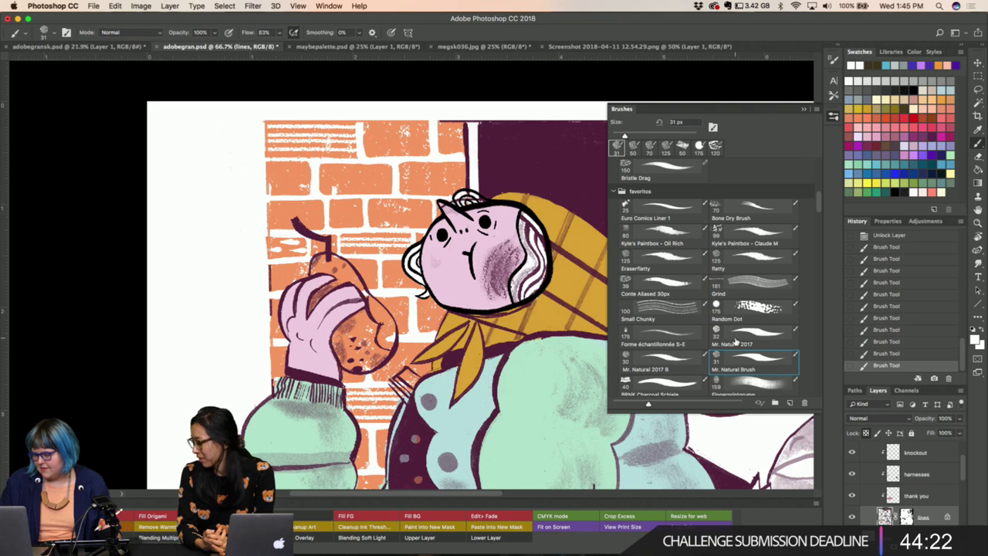
left_click(735, 340)
left_click(736, 356)
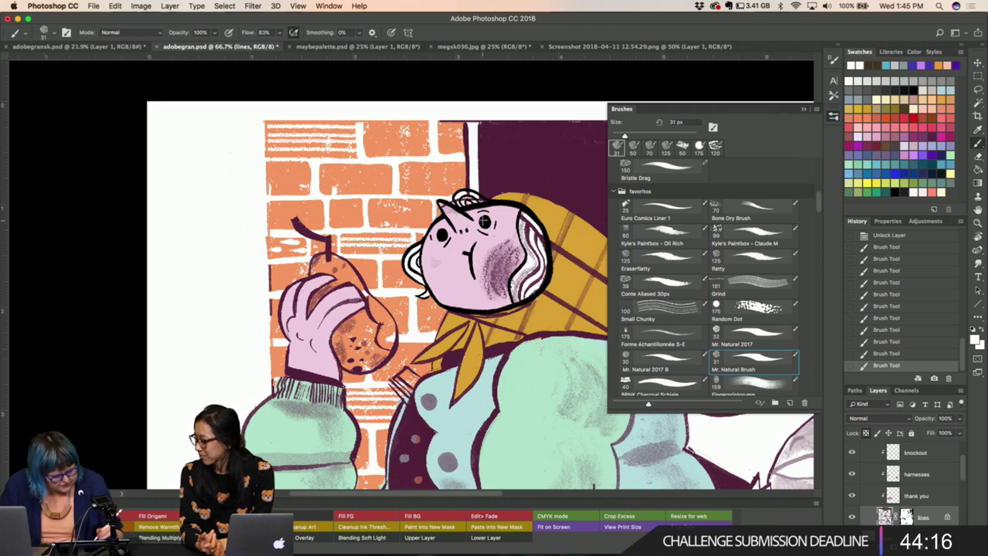
left_click(485, 221)
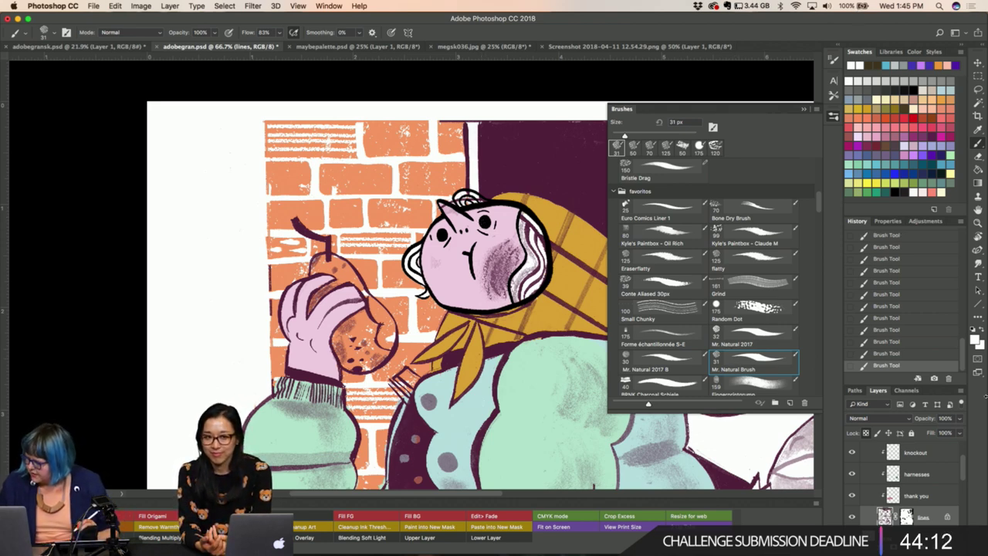
left_click(910, 457)
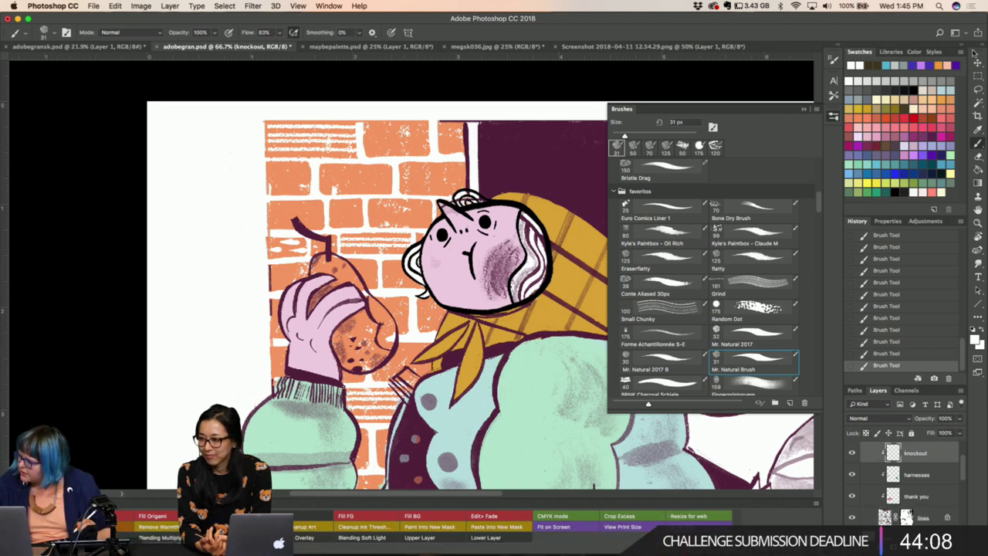
Toggle Eraser back to Mr. Natural Brush and zoom out to 33.3% to show the whole woman.
left_click(979, 158)
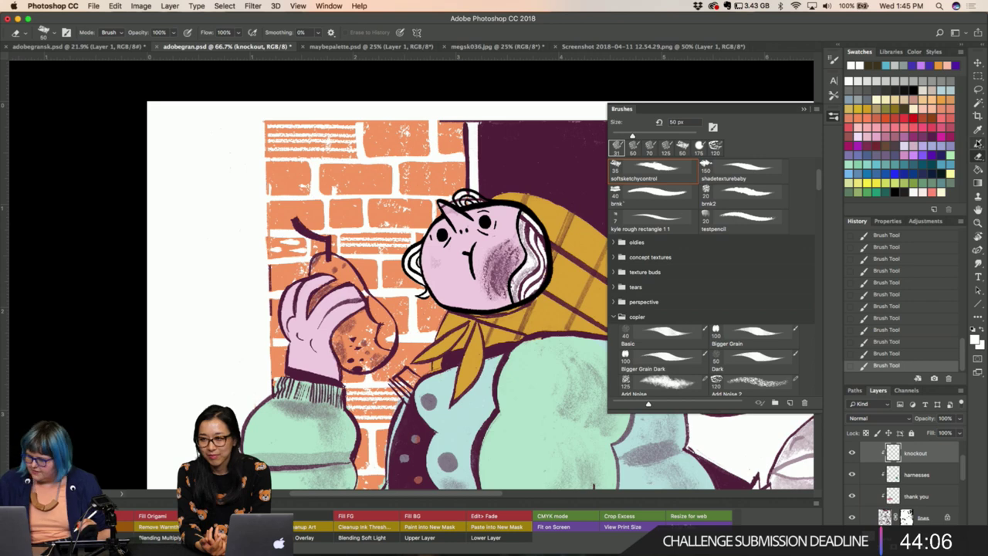
left_click(978, 145)
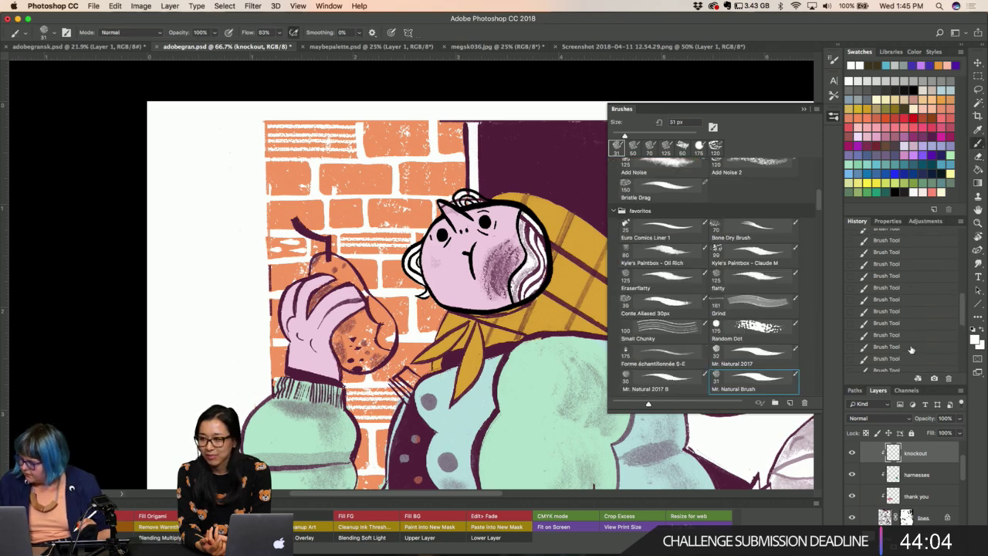
scroll(911, 350, "down", 5)
scroll(911, 350, "down", 3)
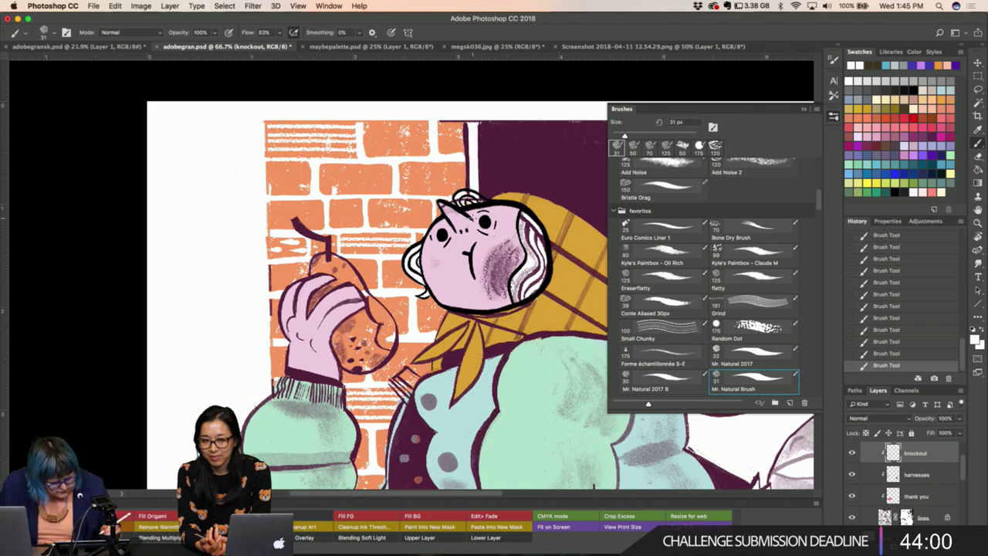
key("super+minus")
key("super+minus")
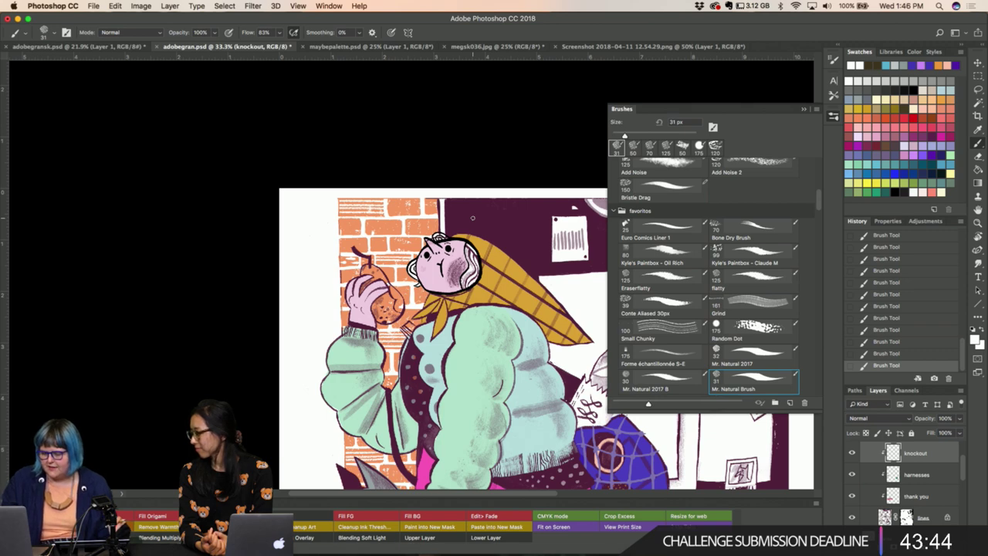
Sample colours with the Eyedropper, select the lines layer, and return to the Brush.
key("i")
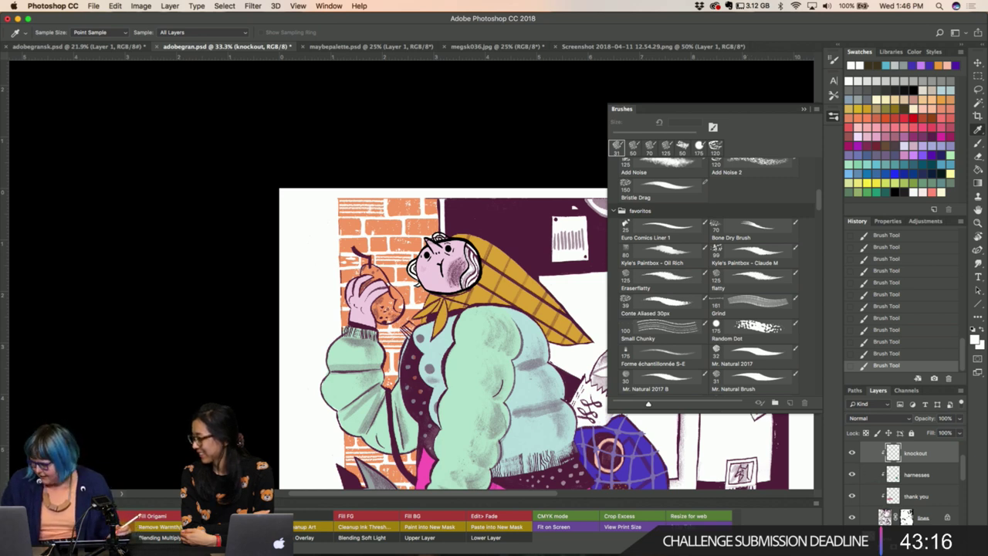
left_click(923, 518)
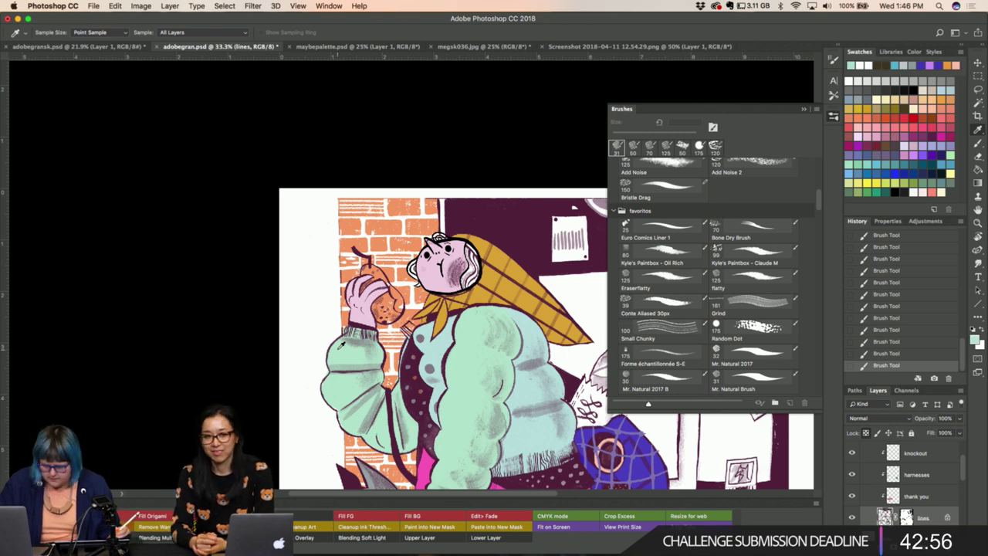
key("b")
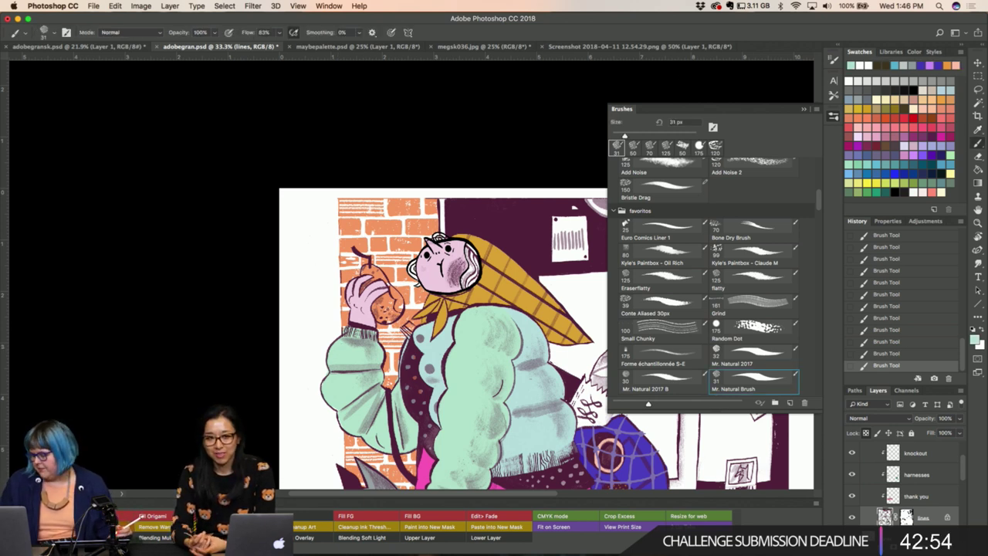
scroll(926, 467, "up", 1)
Select the knockout layer and set up the flatty brush at 50 px.
left_click(923, 462)
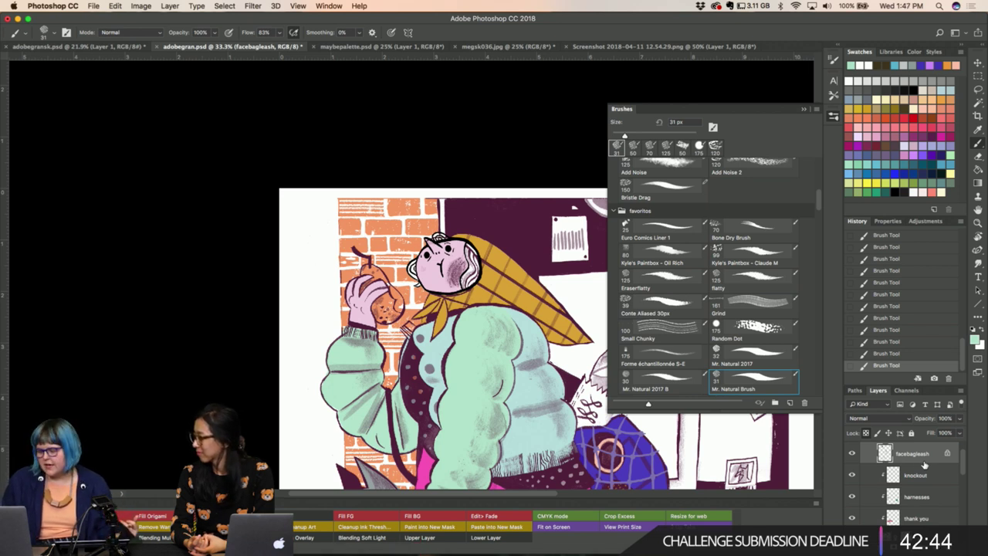
left_click(900, 484)
scroll(900, 485, "down", 1)
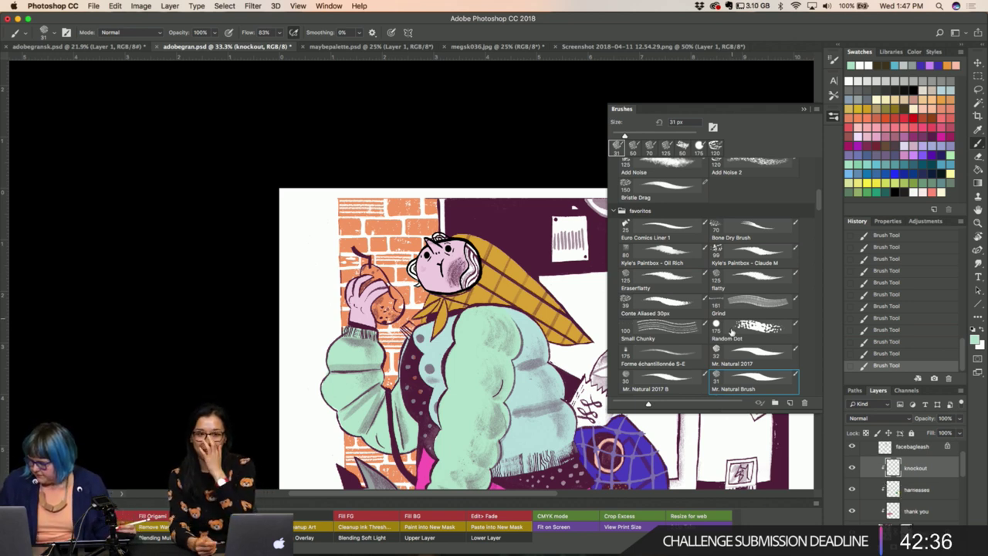
left_click(756, 285)
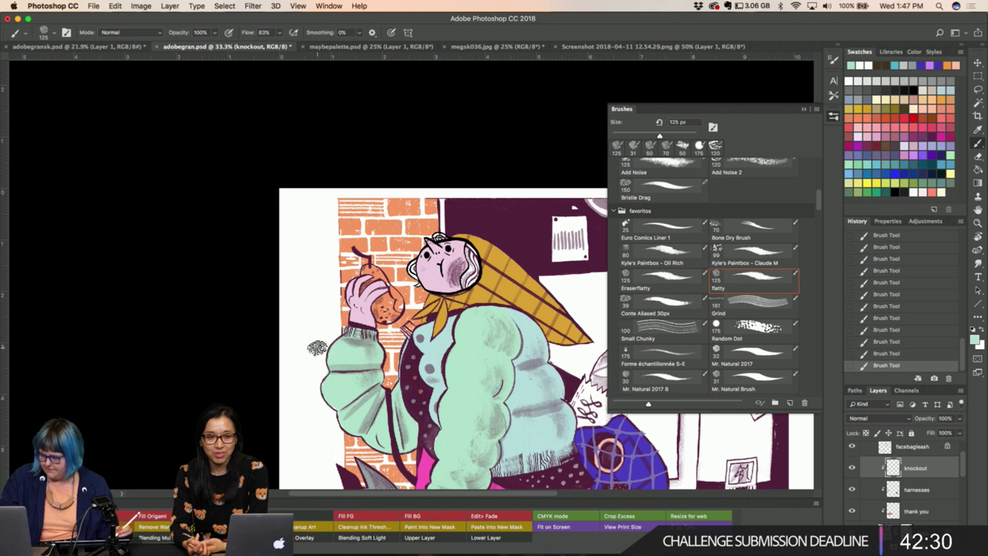
key("bracketleft")
key("bracketleft")
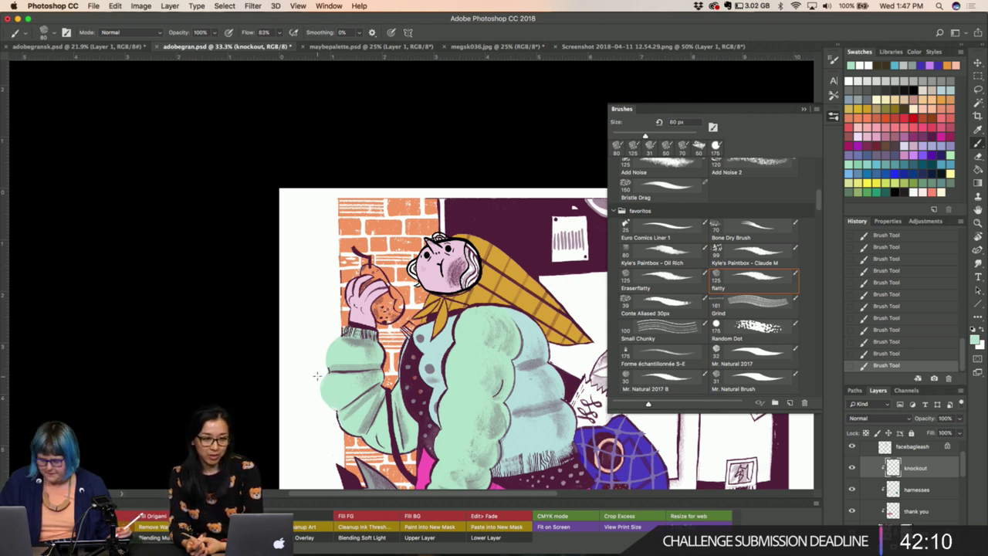
key("bracketleft")
key("bracketleft")
key("bracketleft")
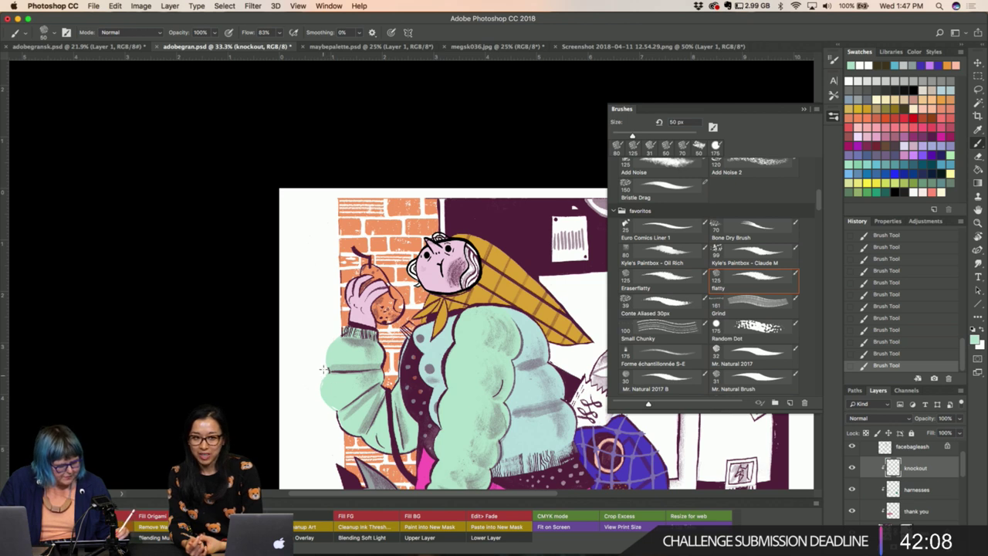
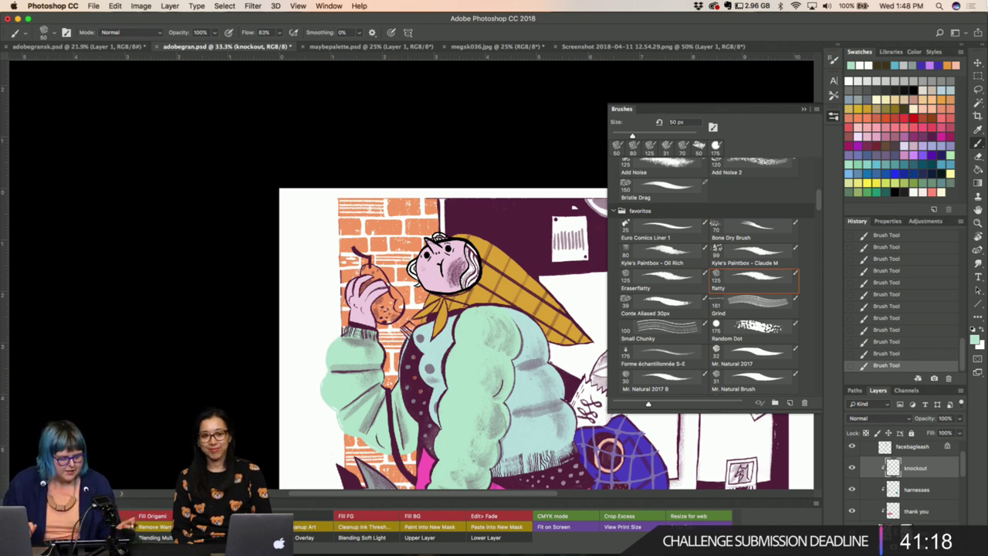
Take the Eyedropper and check the harnesses and knockout layers, toggling knockout's visibility.
key("i")
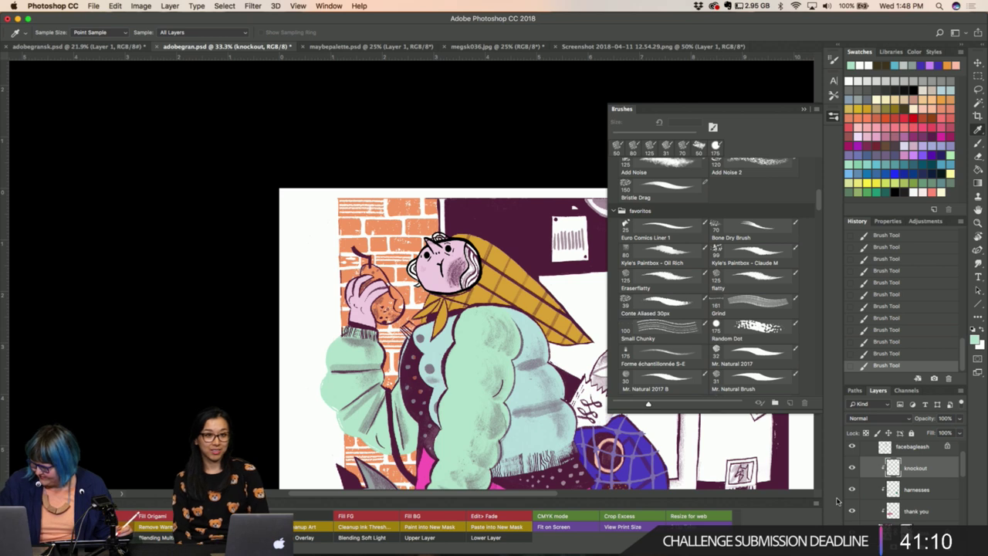
left_click(874, 485)
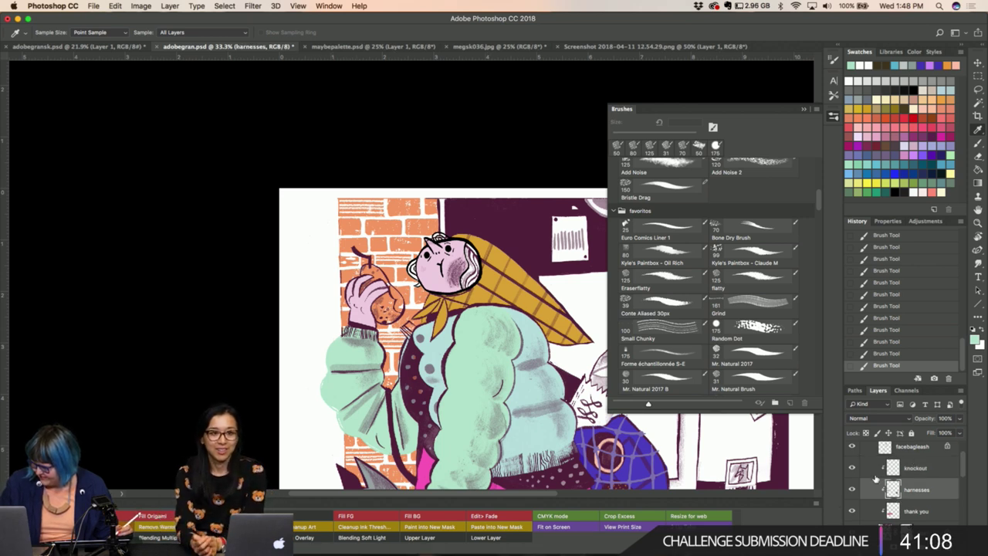
left_click(929, 471)
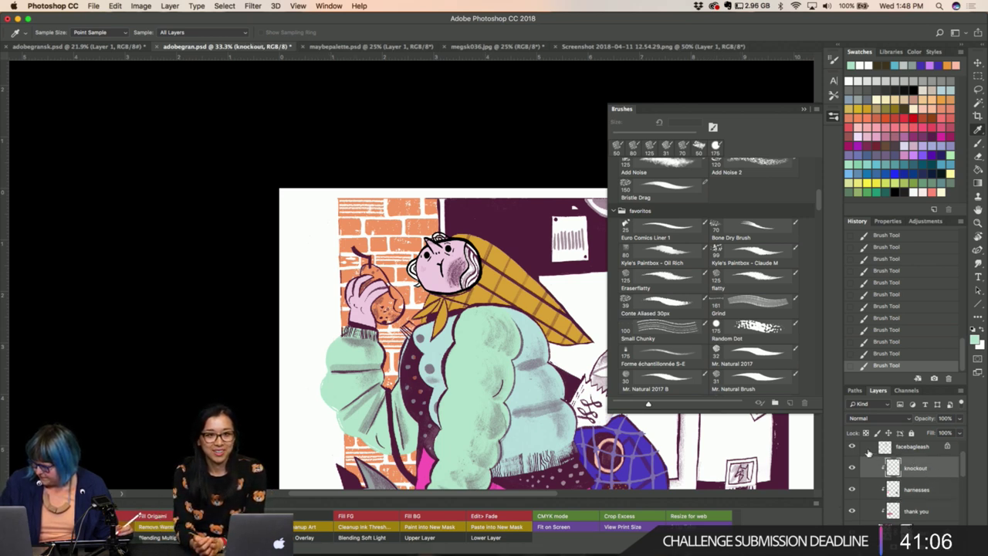
left_click(853, 468)
left_click(852, 468)
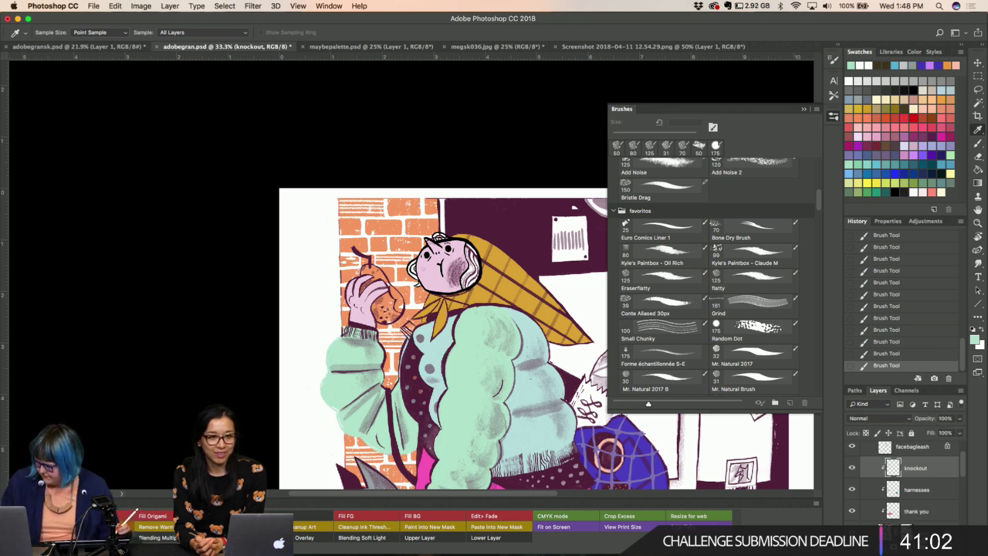
Scroll down the Layers panel and select the puff jacket layer.
scroll(903, 502, "down", 3)
scroll(903, 502, "down", 2)
scroll(903, 503, "down", 2)
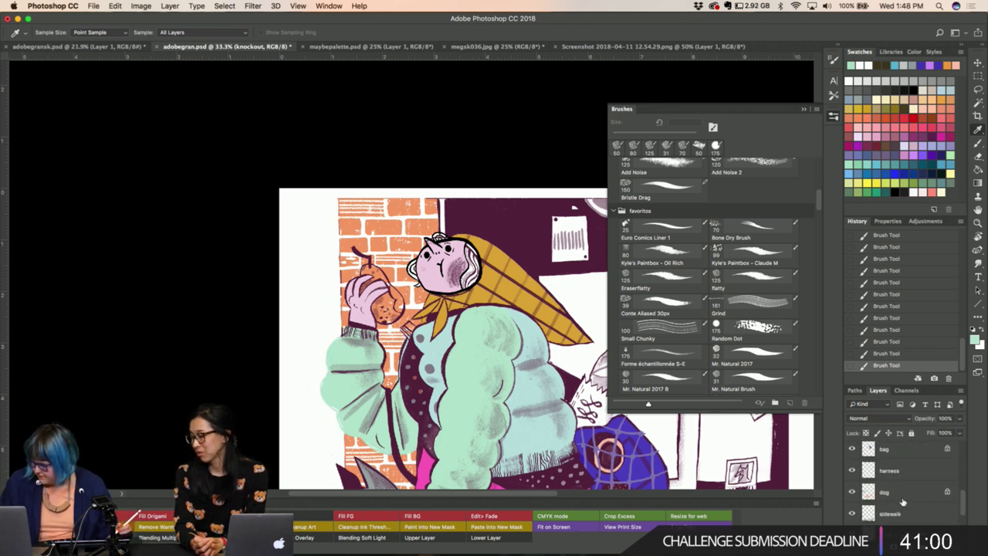
scroll(903, 502, "down", 2)
scroll(903, 503, "down", 2)
scroll(904, 503, "down", 2)
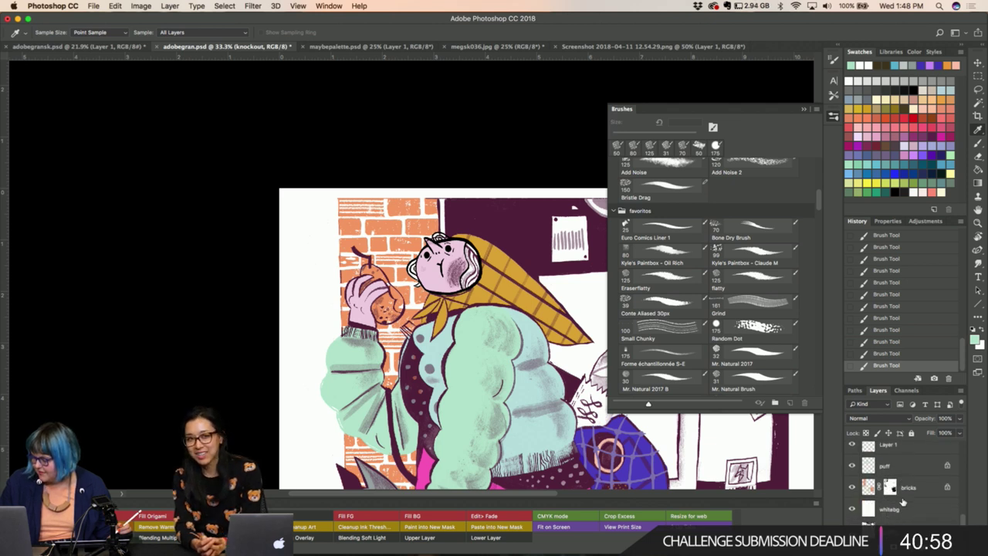
left_click(878, 465)
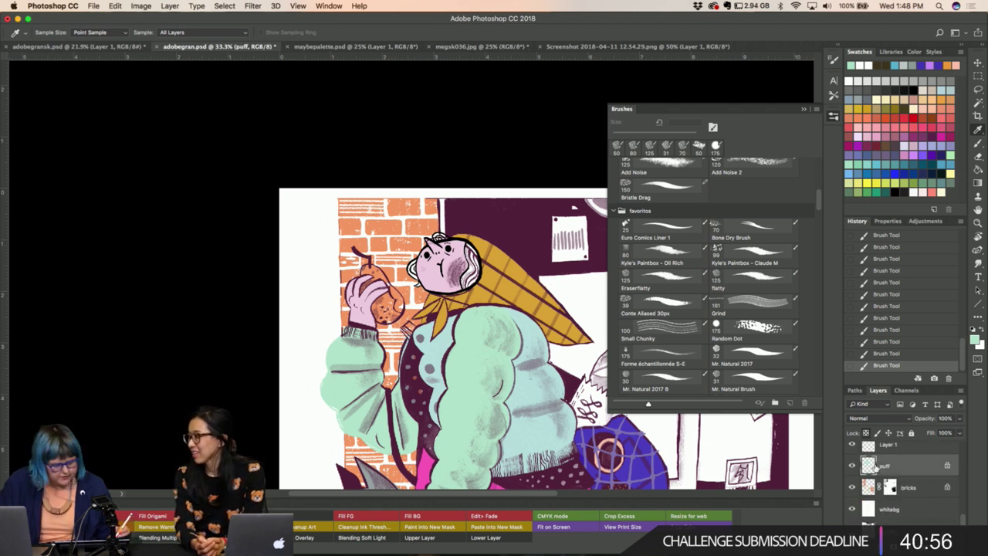
Unlock the puff layer and brush darker mint shading strokes onto the jacket sleeve with the flatty brush.
key("b")
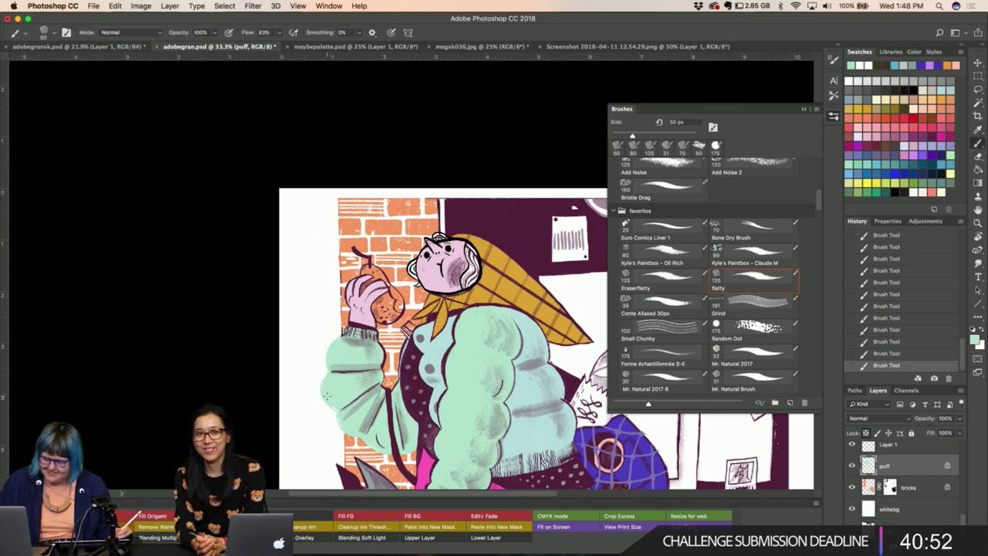
key("slash")
key("ctrl+plus")
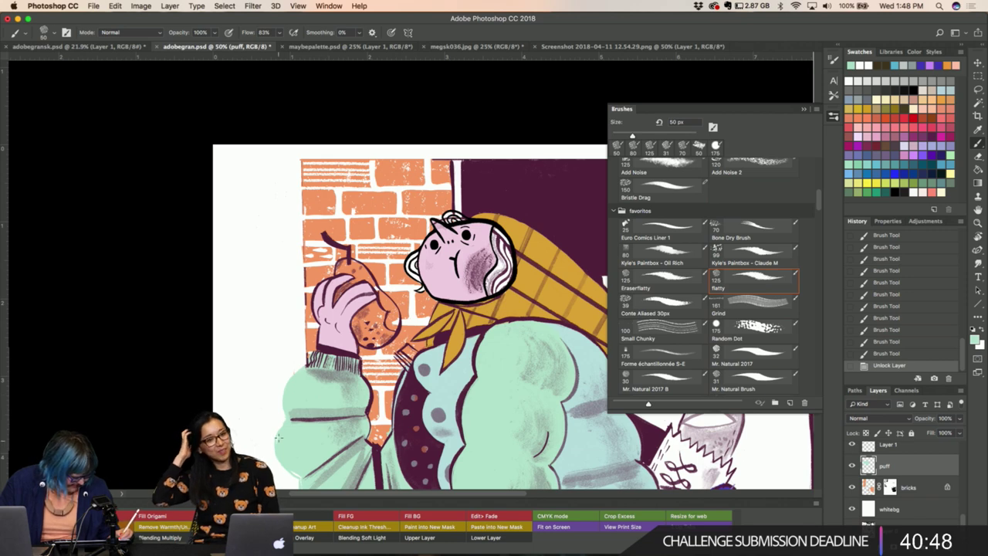
left_click_drag(278, 437, 287, 430)
scroll(293, 419, "down", 3)
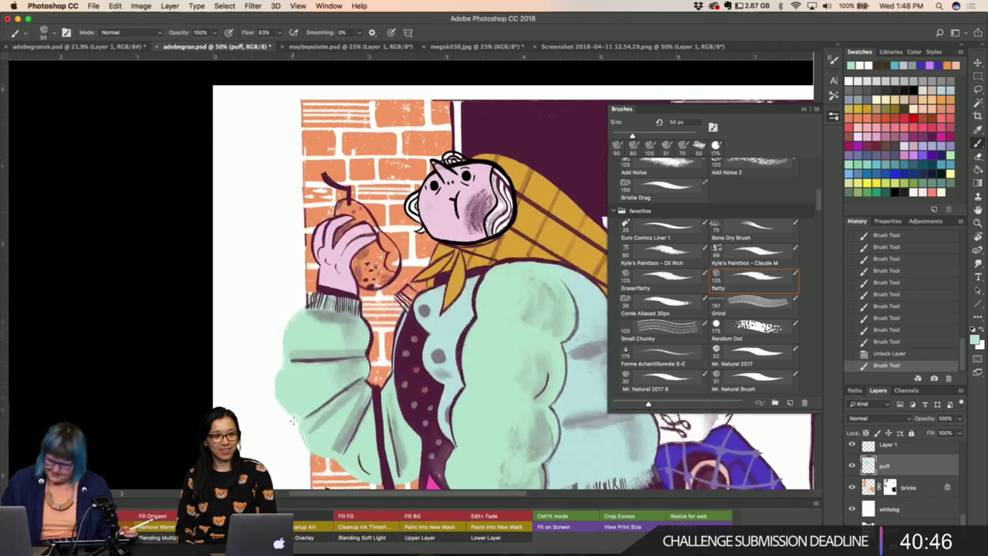
scroll(293, 419, "down", 1)
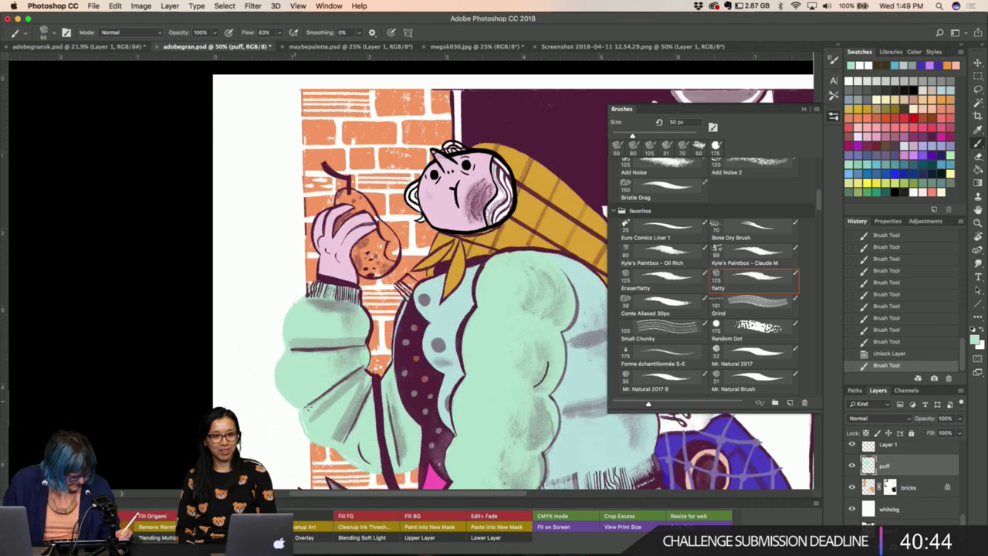
mouse_move(306, 405)
left_mouse_down()
mouse_move(319, 439)
mouse_move(362, 457)
left_mouse_up()
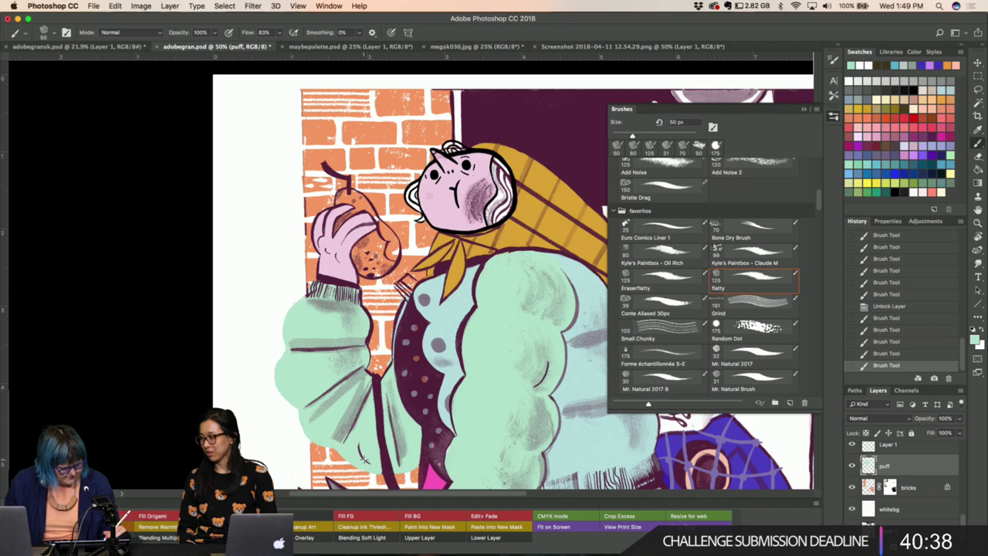
Erase parts of the jacket's shading on the sleeves and body with the softsketchycontrol eraser.
key("e")
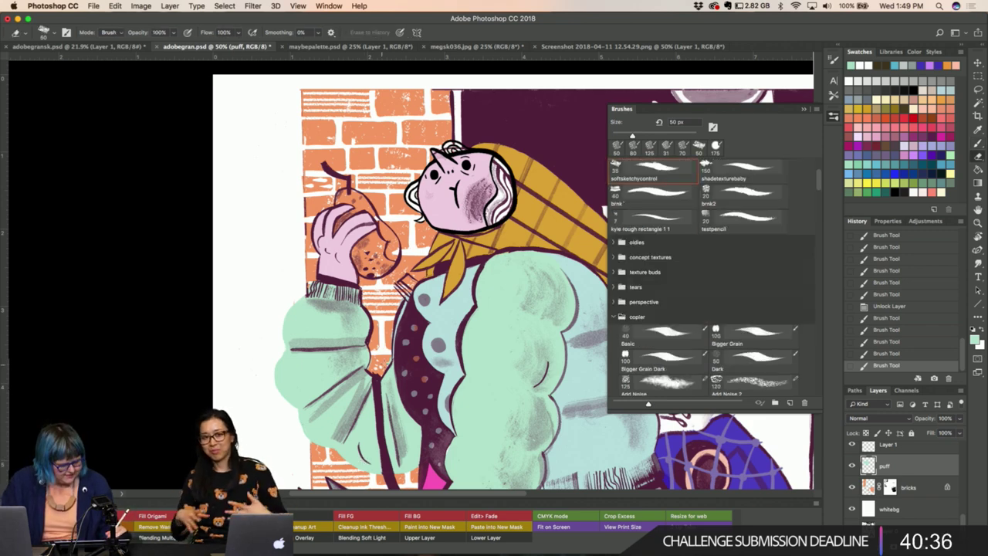
left_click_drag(379, 347, 384, 351)
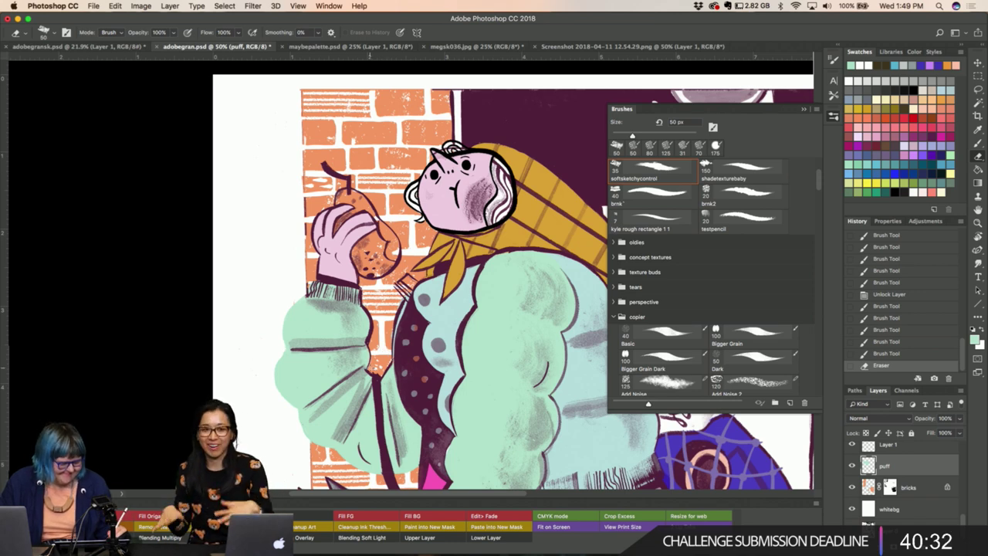
left_click_drag(386, 338, 387, 352)
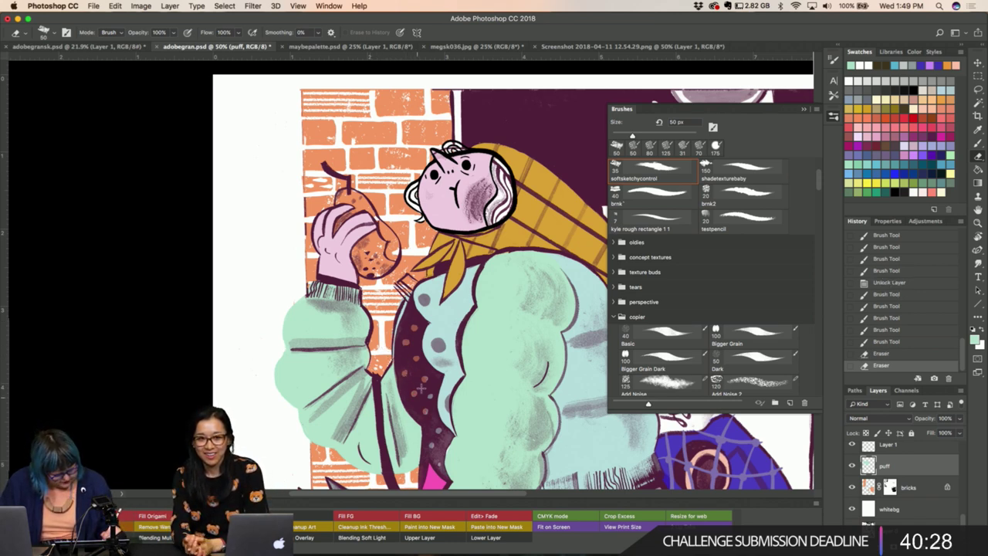
left_click_drag(430, 390, 432, 423)
scroll(432, 423, "down", 5)
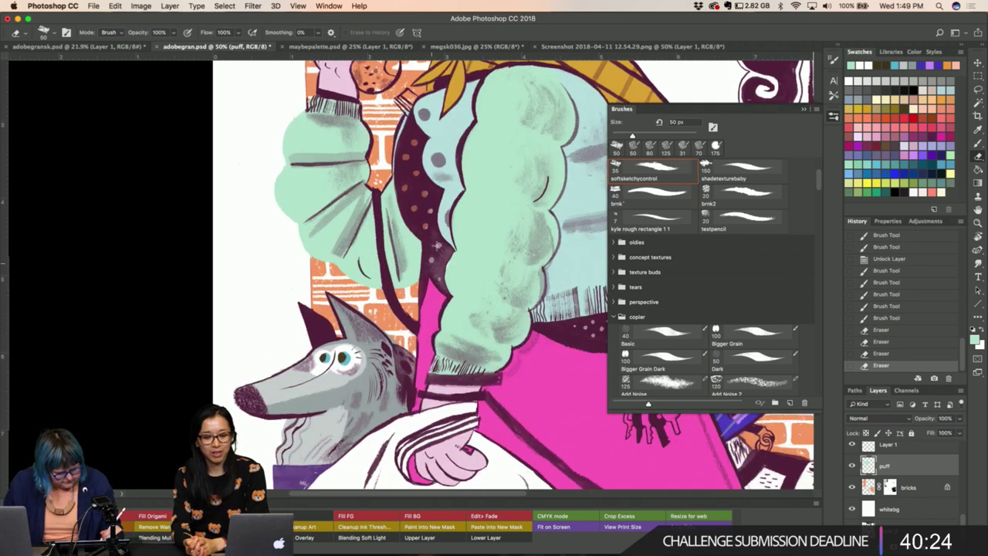
left_click_drag(437, 245, 436, 240)
scroll(436, 240, "up", 2)
scroll(436, 240, "up", 2)
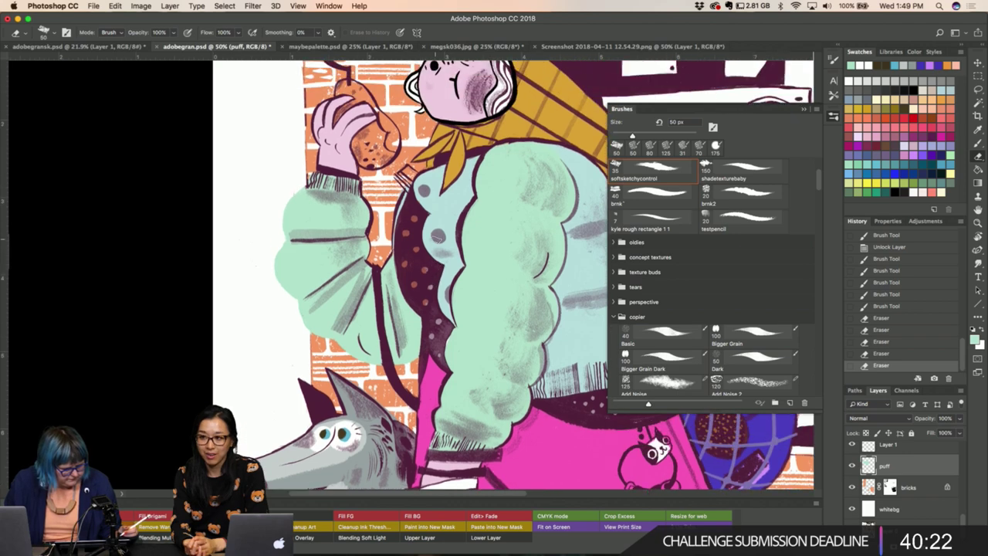
left_click_drag(290, 190, 284, 188)
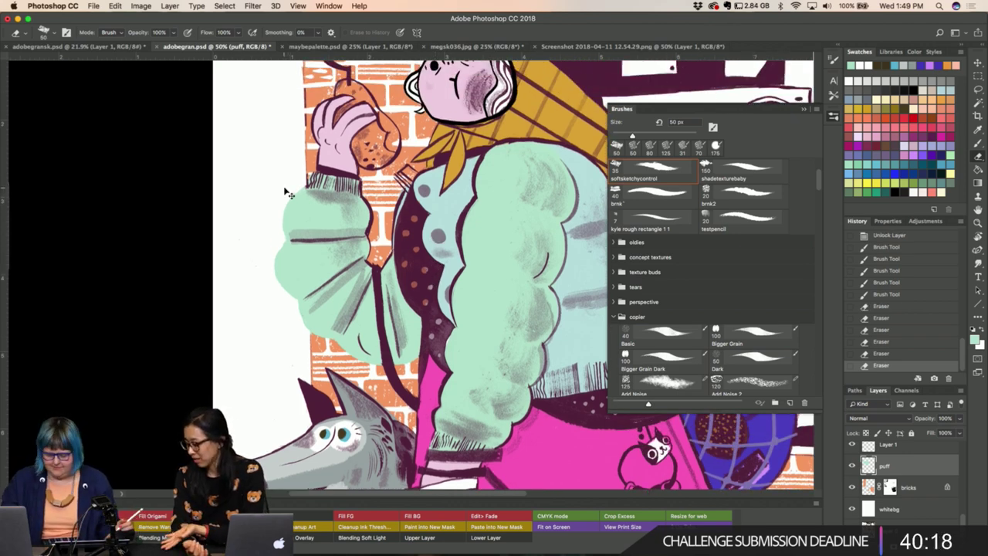
key("ctrl+minus")
key("ctrl+minus")
Zoom out to 25% to see the whole illustration and select the knockout layer.
left_click(618, 109)
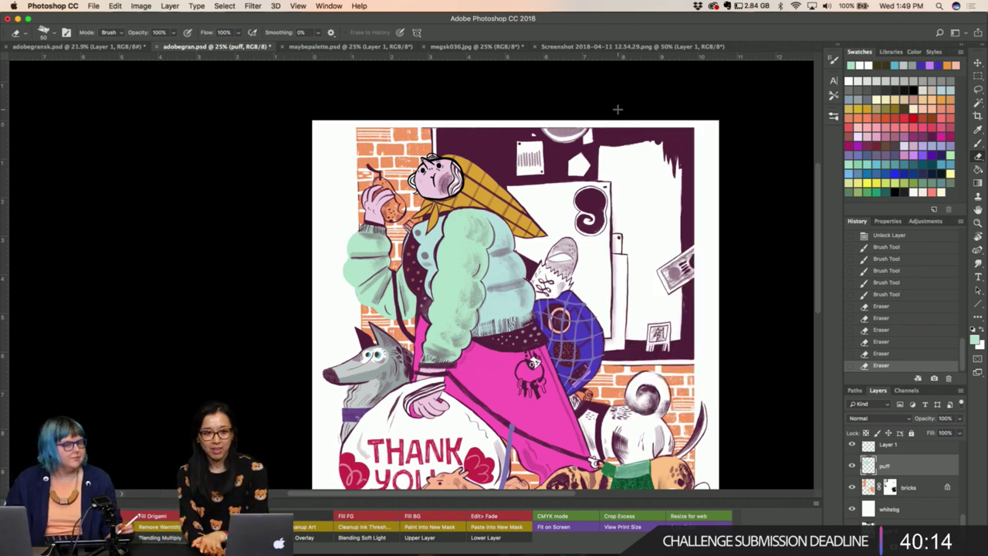
key("l")
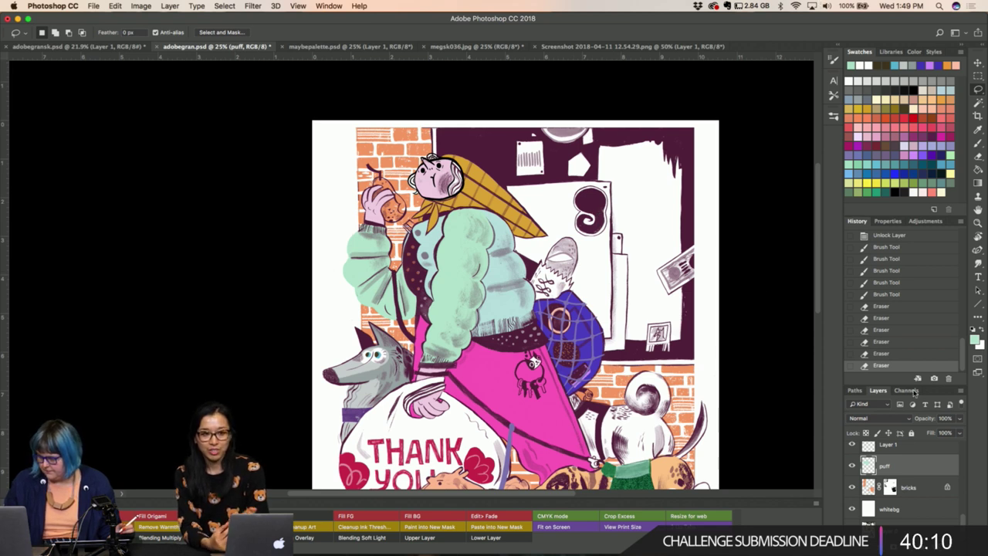
scroll(909, 500, "up", 2)
scroll(910, 500, "up", 2)
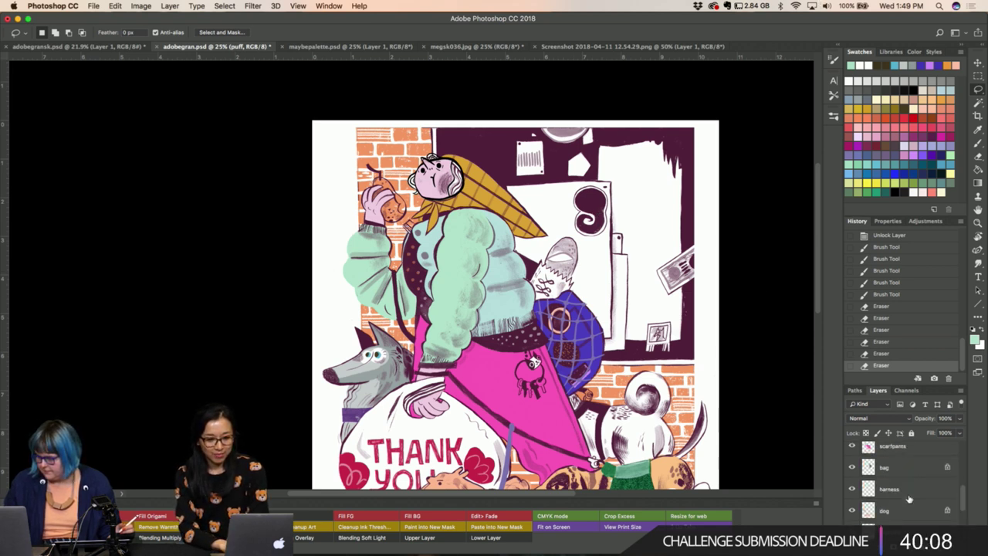
scroll(910, 500, "up", 3)
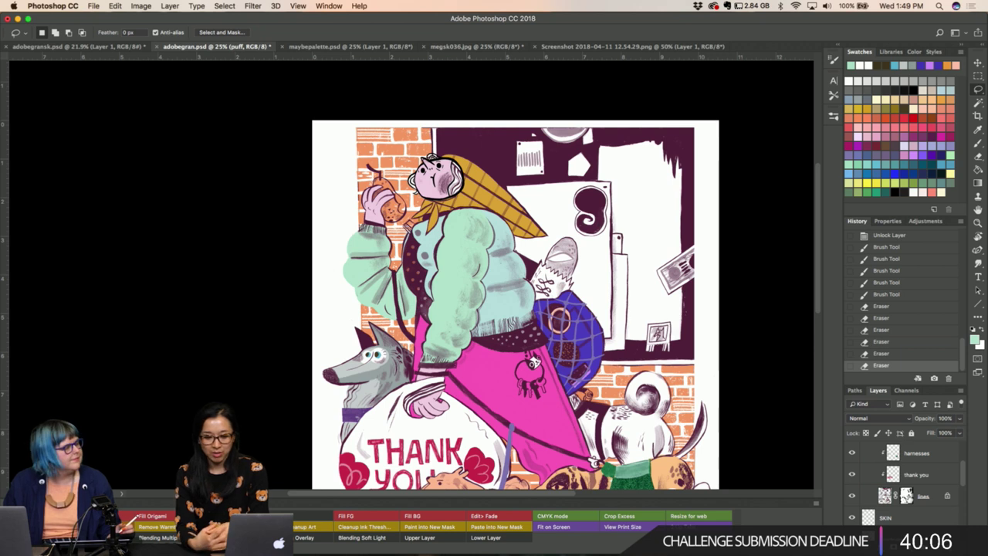
left_click(889, 494)
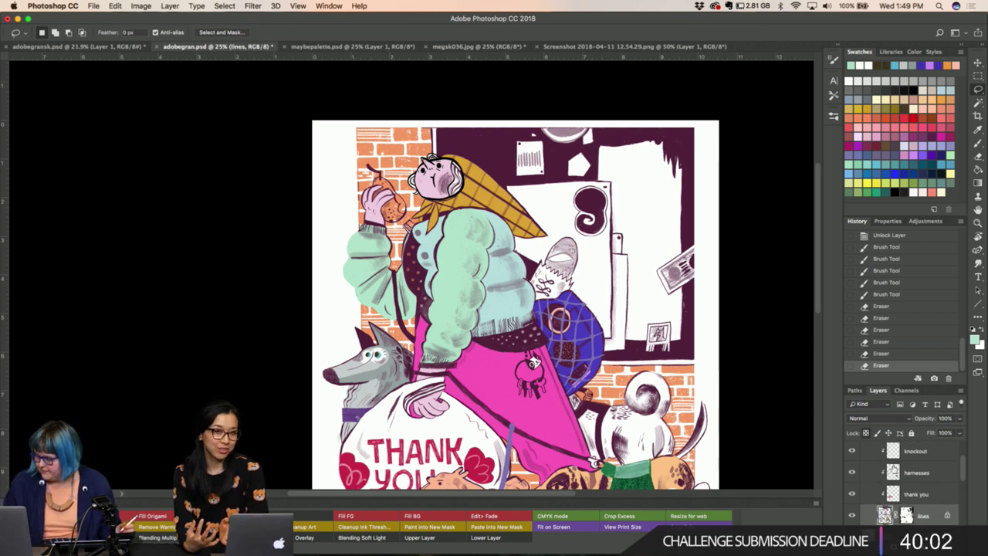
scroll(892, 471, "up", 1)
left_click(893, 463)
Sample the brick wall's orange and dab it beside the pear on the knockout layer.
key("i")
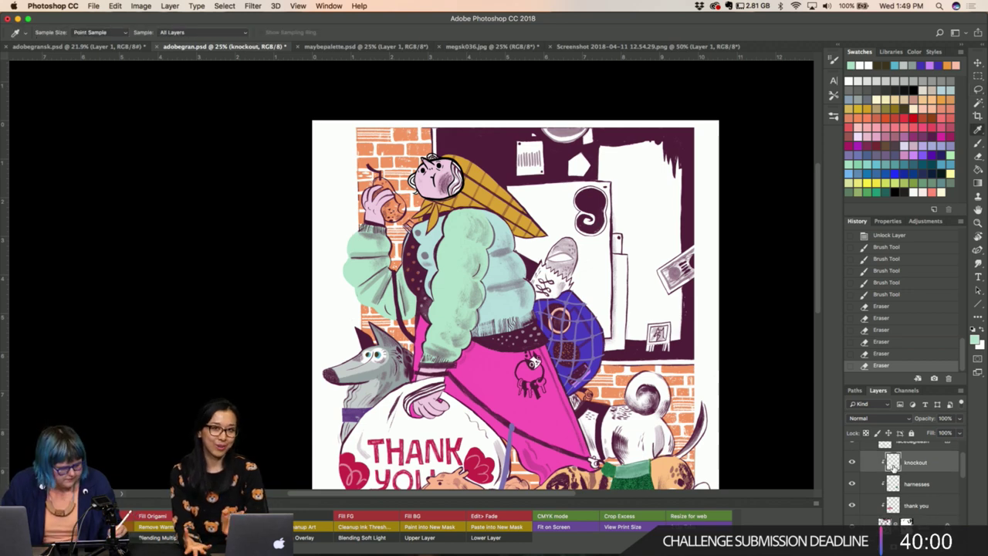
left_click(359, 166)
key("b")
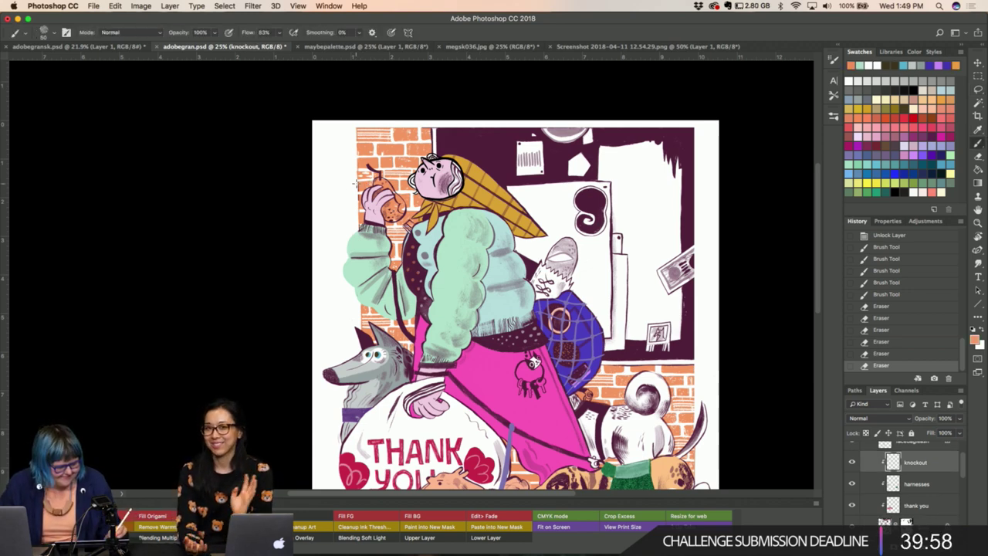
left_click(356, 200)
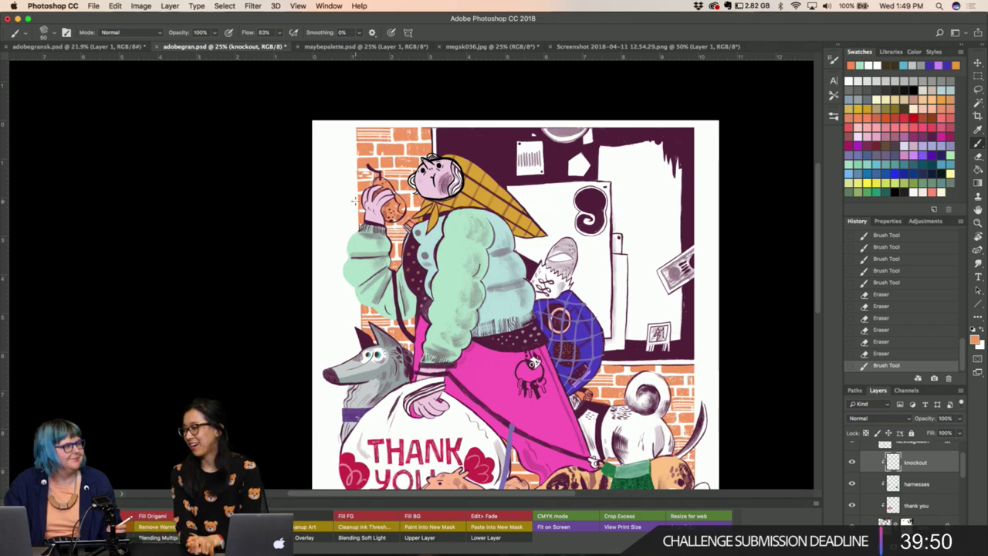
key("i")
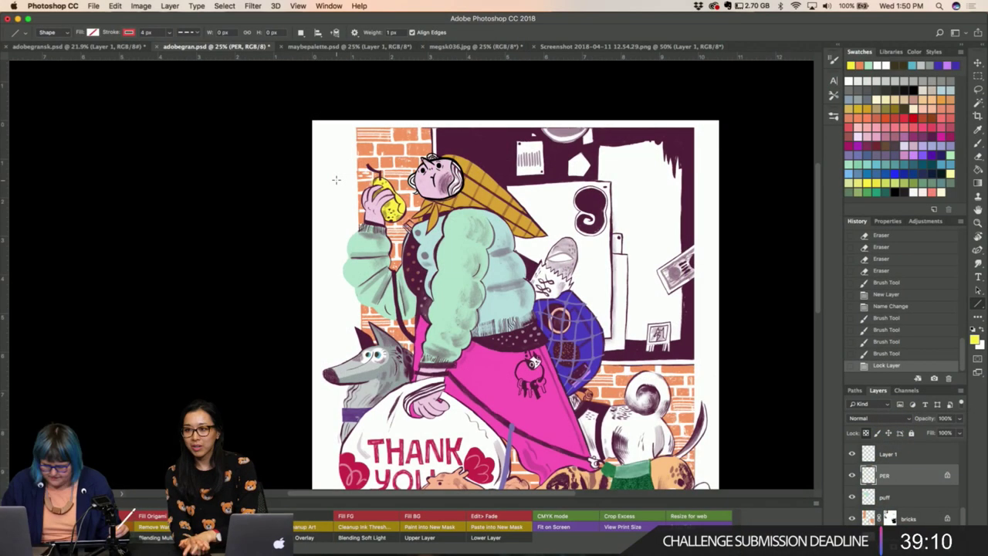
Return to the Brush tool for painting the pear on the PER layer.
key("b")
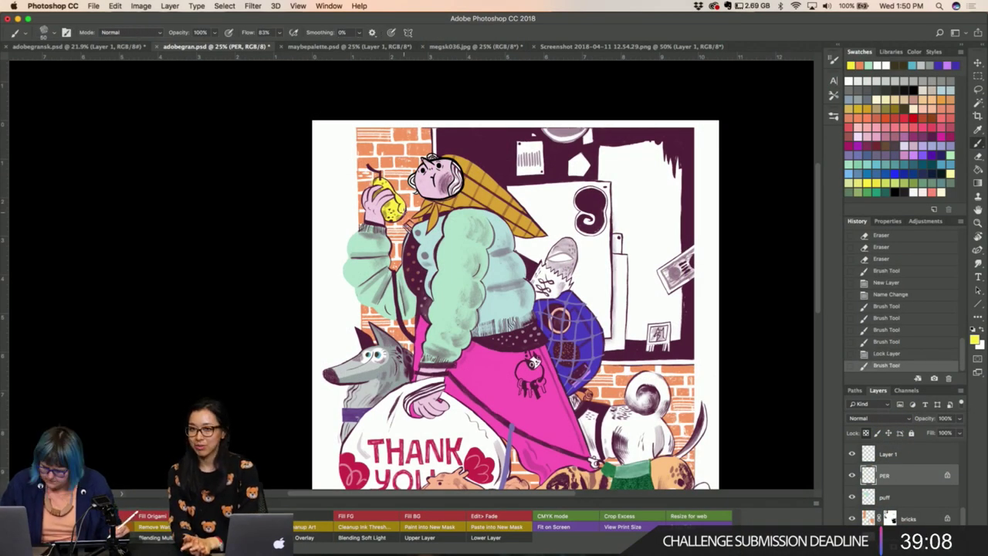
Switch the painting colour to white and dab it onto the pear.
key("x")
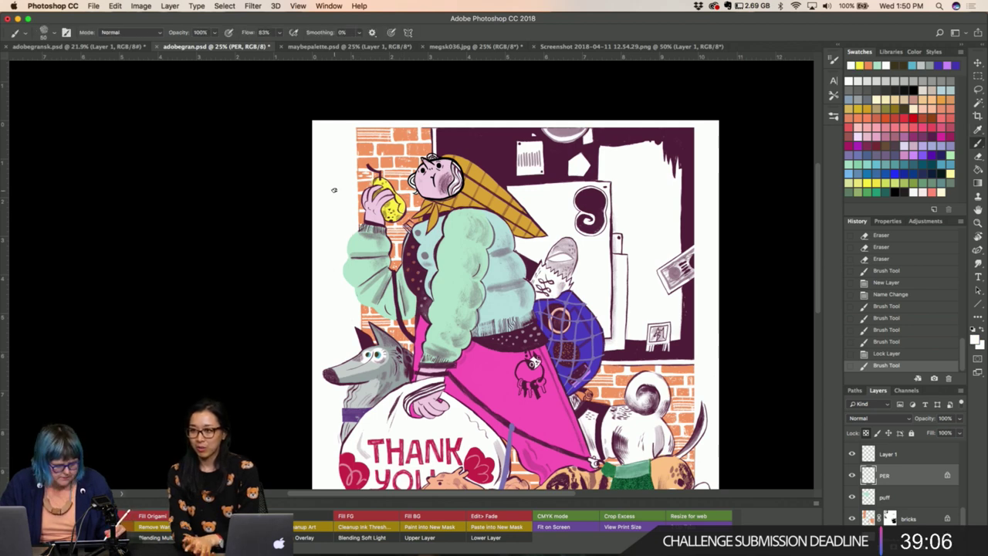
left_click(403, 208)
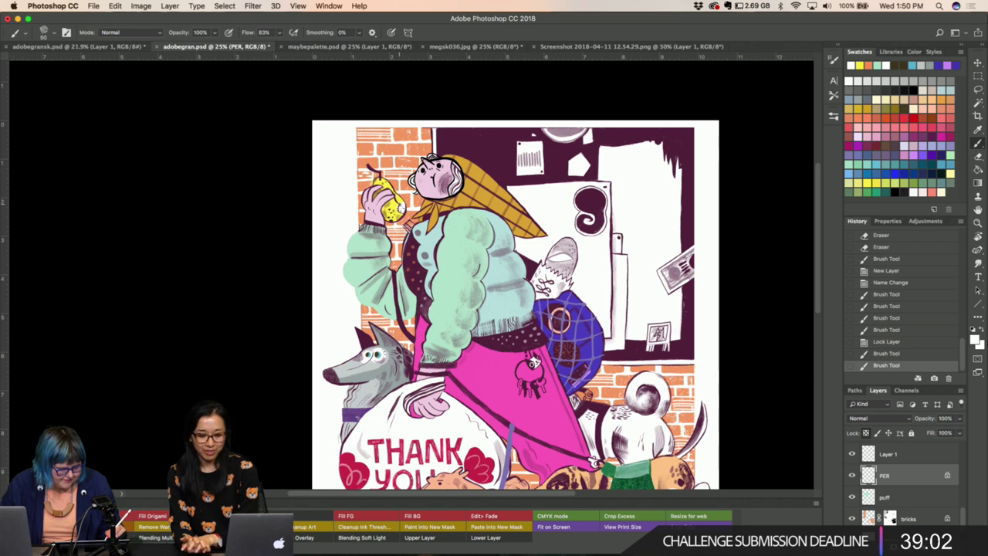
left_click(410, 209)
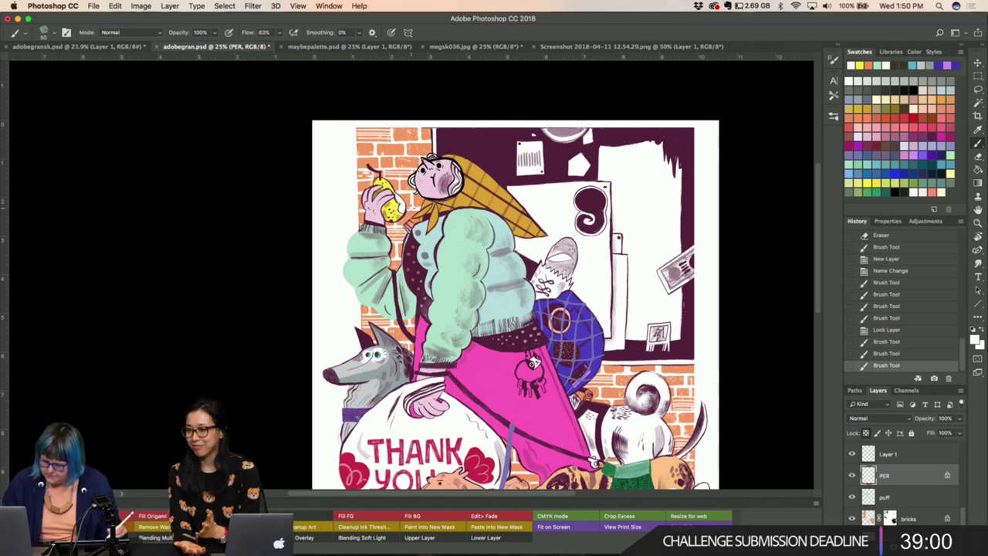
Sample the pear's yellow and paint another yellow stroke on the PER layer.
key("i")
left_click(392, 205)
key("b")
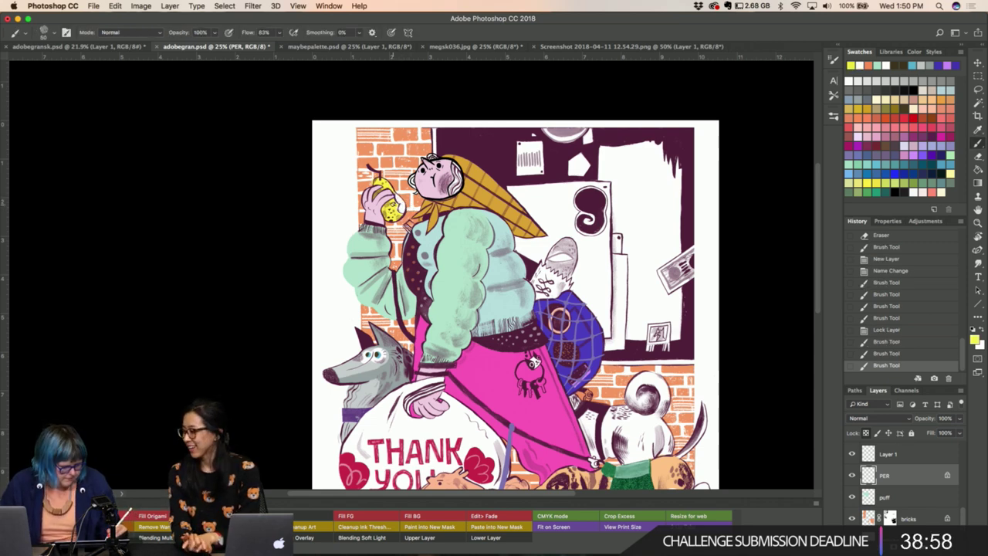
left_click(394, 205)
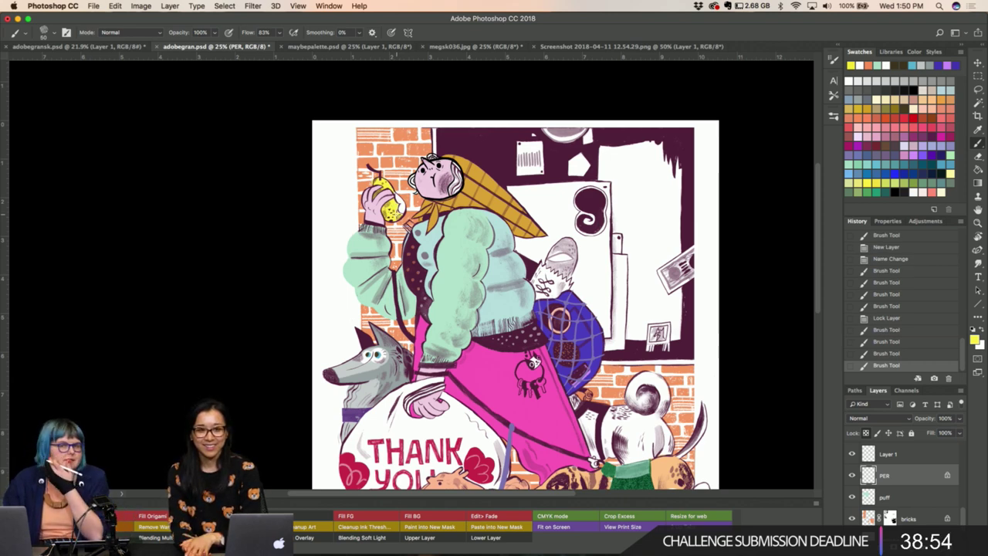
key("i")
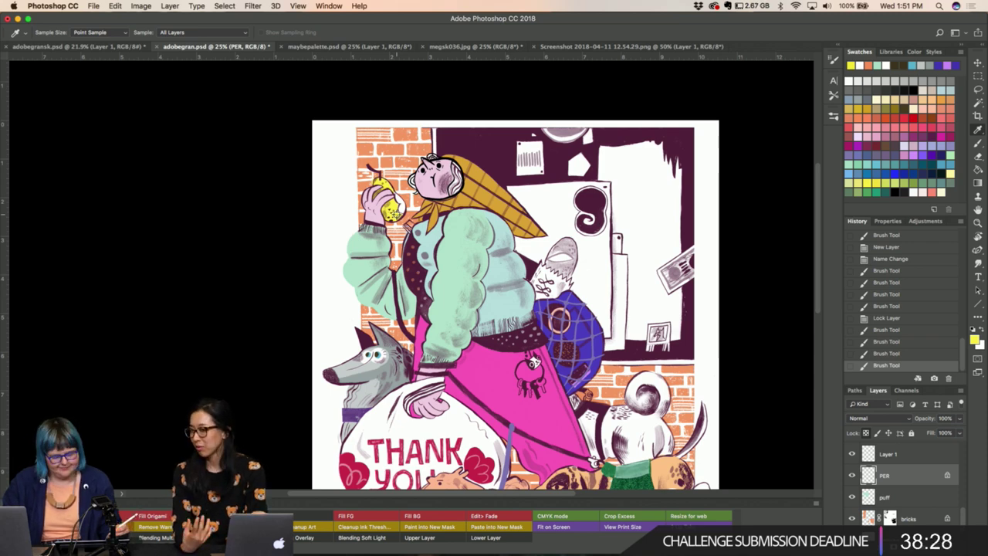
At 50% zoom, clean up stray paint near the pear's stem with eraser and yellow brush passes.
key("super+plus")
key("super+plus")
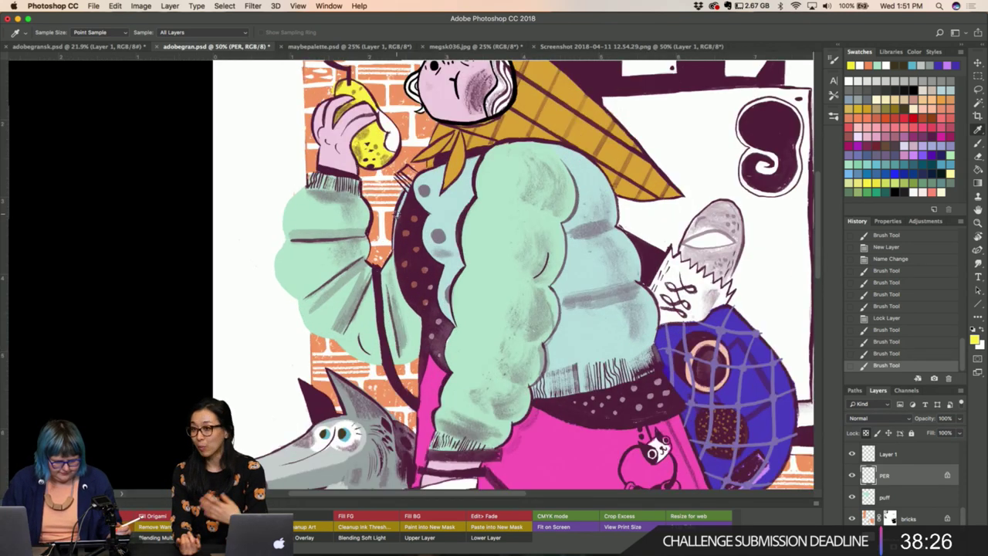
scroll(397, 215, "up", 5)
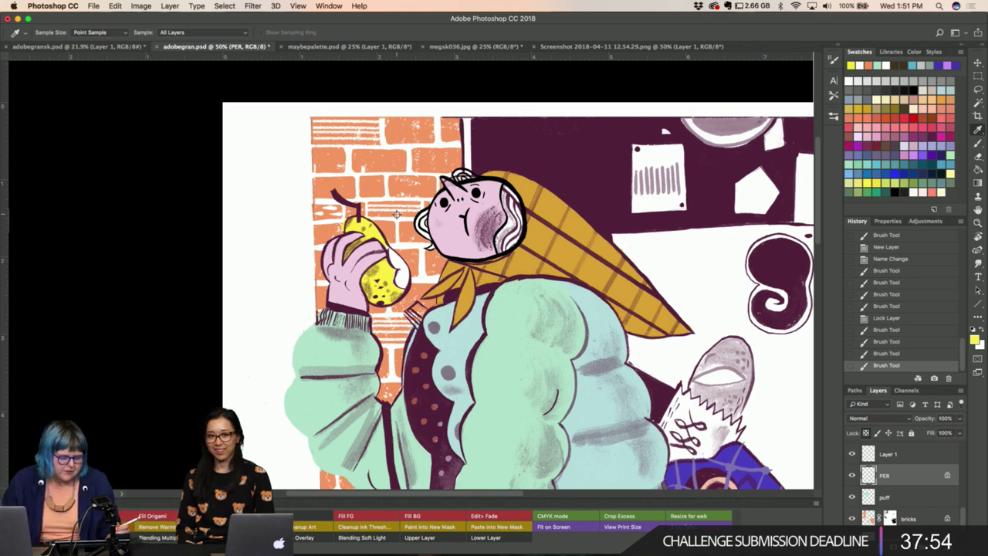
key("e")
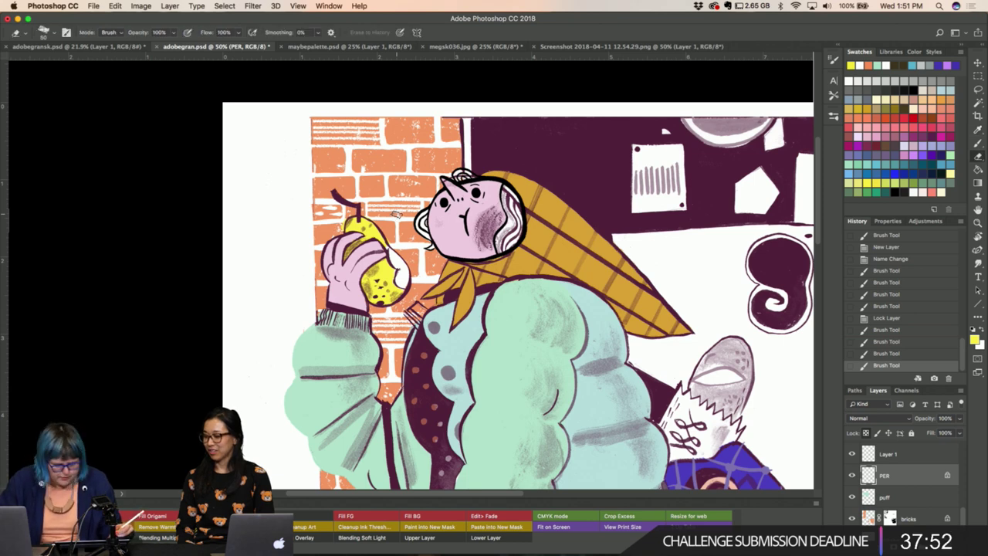
mouse_move(343, 228)
left_mouse_down()
mouse_move(356, 212)
mouse_move(384, 230)
left_mouse_up()
key("b")
key("e")
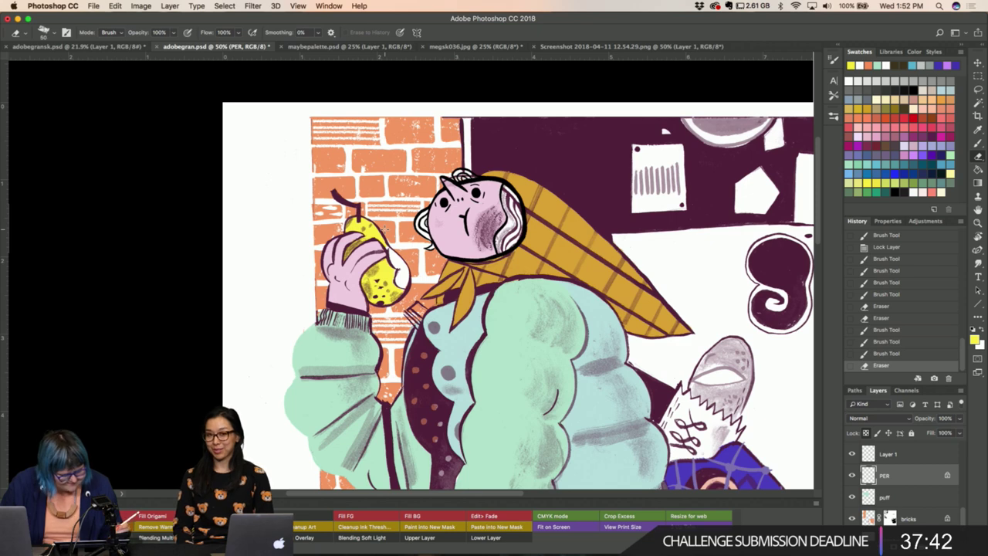
key("i")
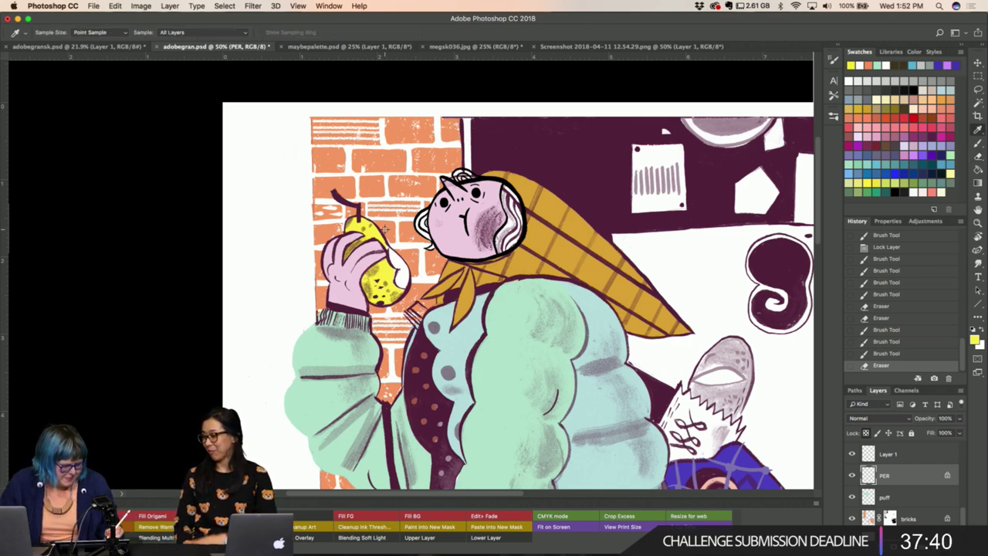
key("b")
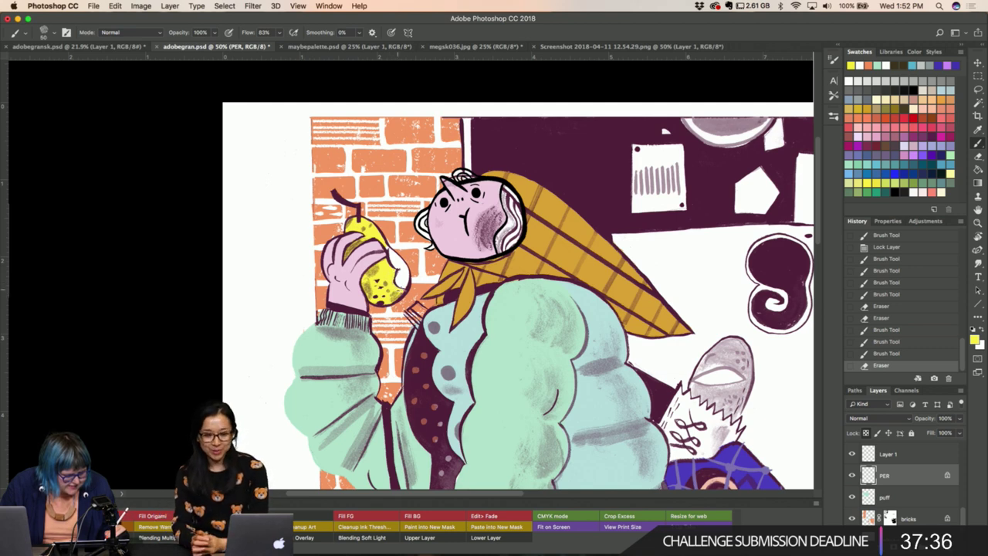
Add one more yellow brush dab to the pear, then zoom out to 33.3%.
left_click(404, 292)
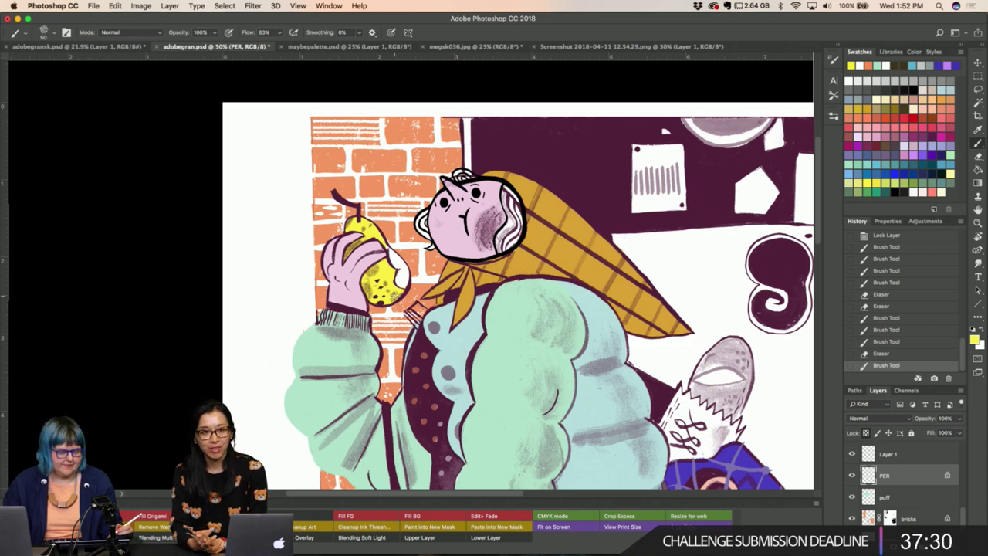
scroll(394, 296, "down", 5)
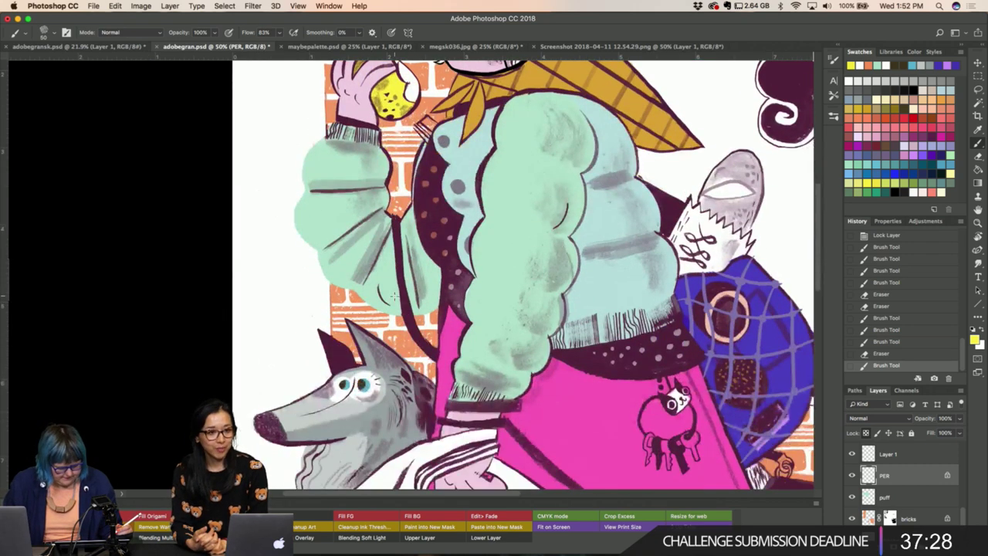
scroll(394, 296, "up", 2)
scroll(394, 296, "down", 1)
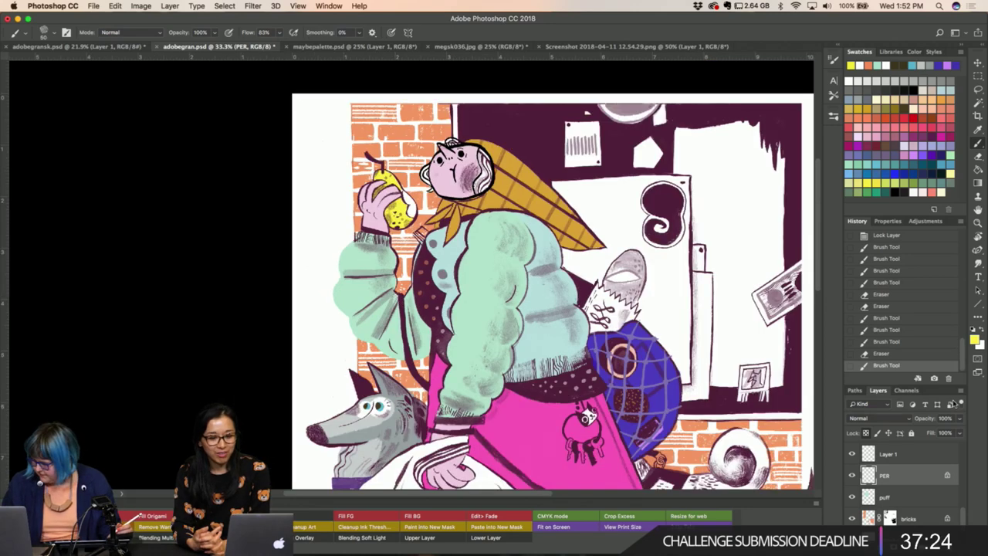
Add a new Layer 2 above the puff layer and make it a clipping mask to puff.
left_click(872, 497)
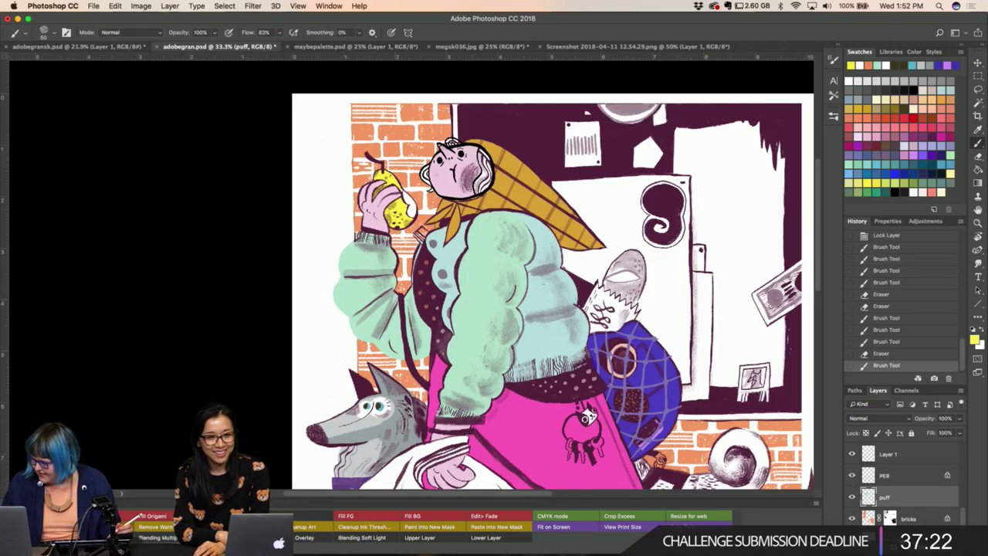
key("ctrl+alt+shift+n")
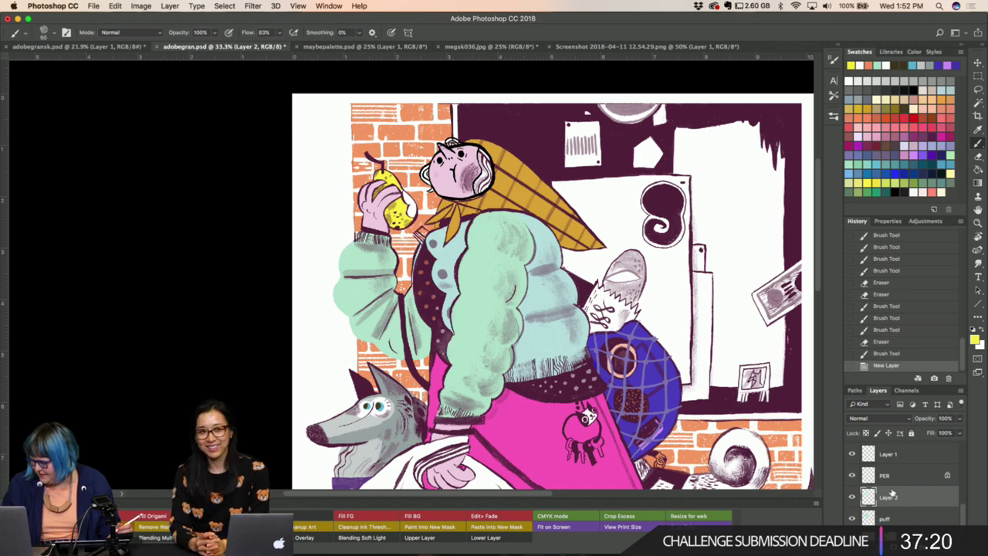
right_click(892, 497)
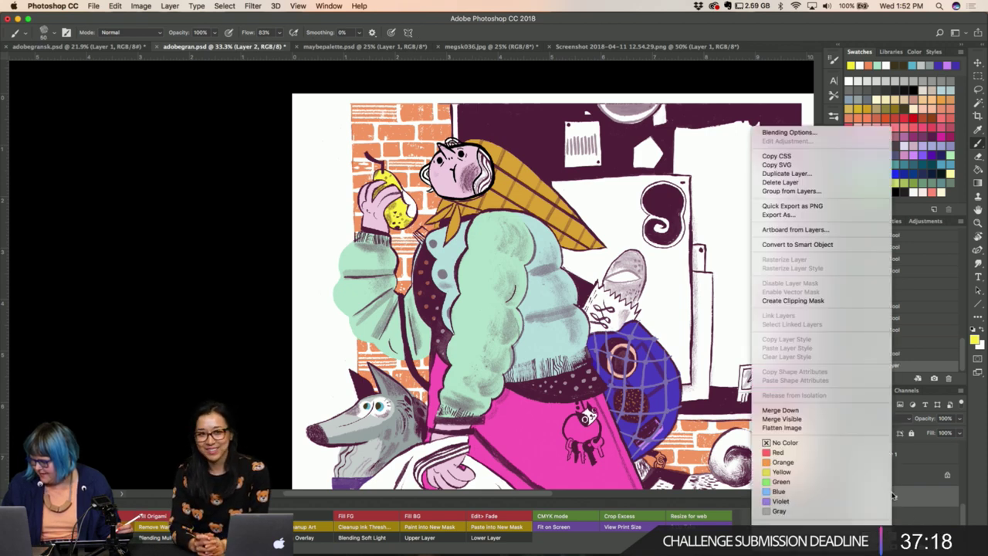
left_click(801, 301)
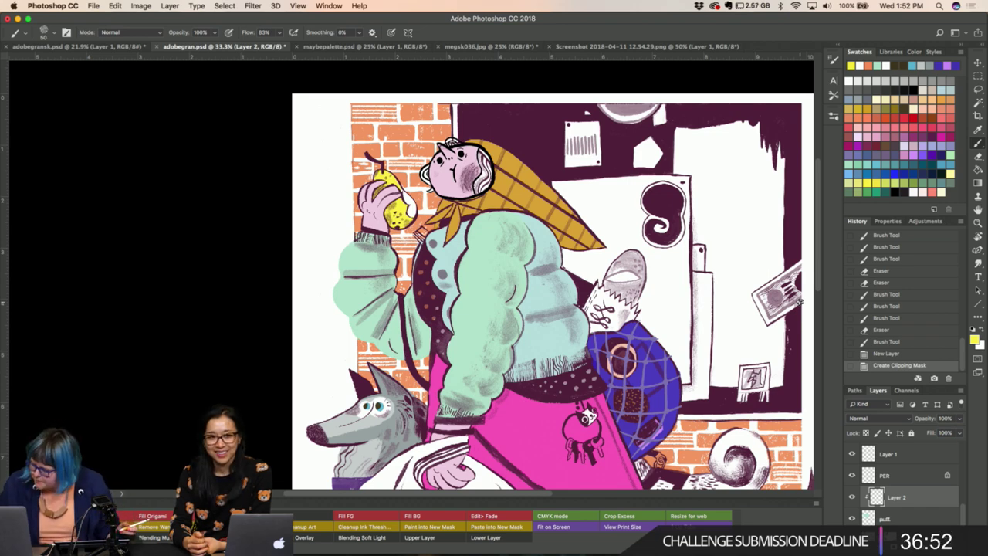
key("i")
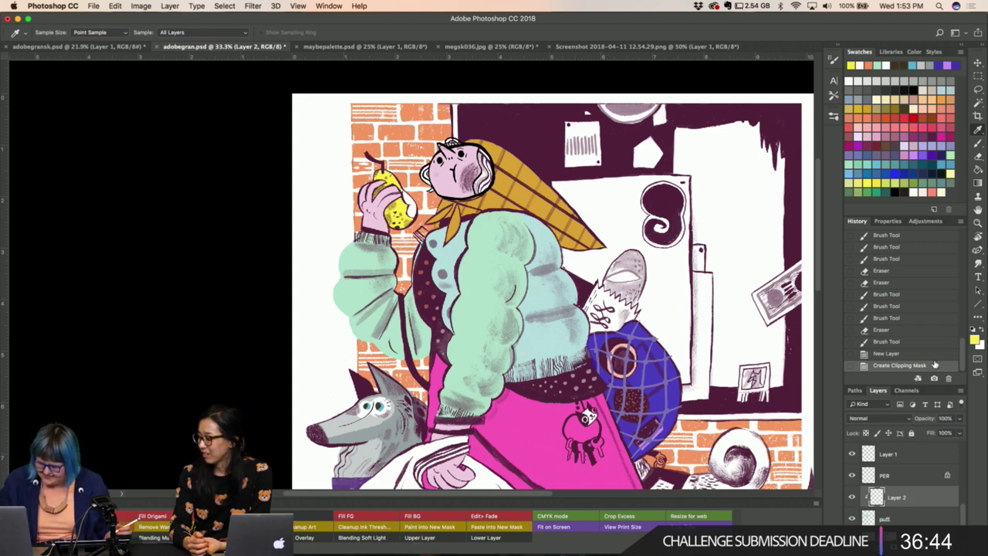
key("b")
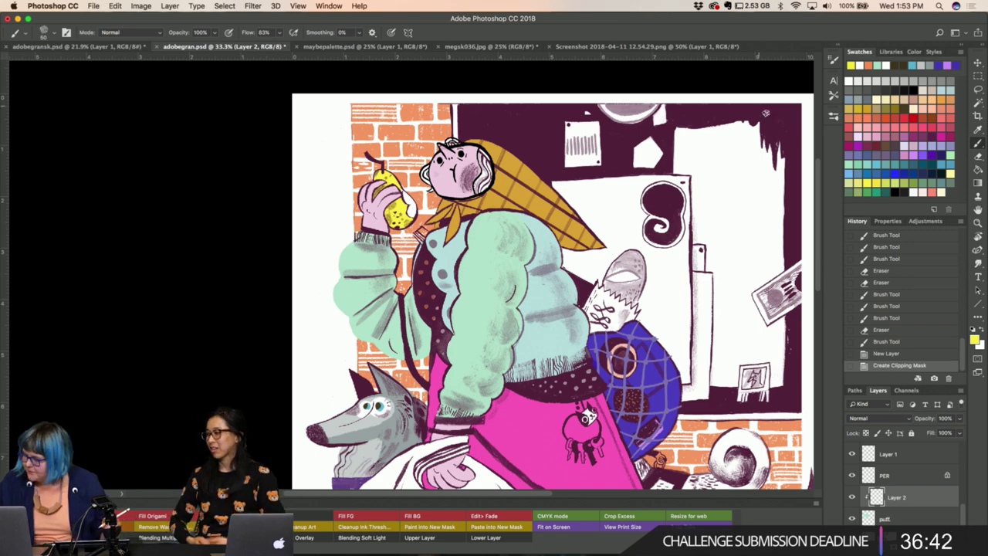
Browse the brush presets and choose the Medium Wash Slow watercolour brush.
left_click(833, 116)
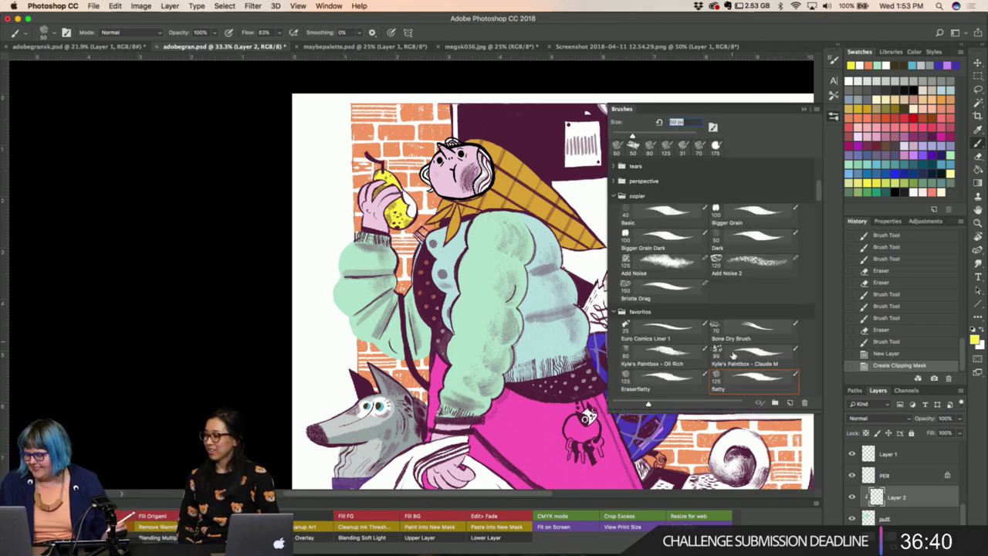
scroll(734, 353, "down", 2)
scroll(736, 334, "down", 2)
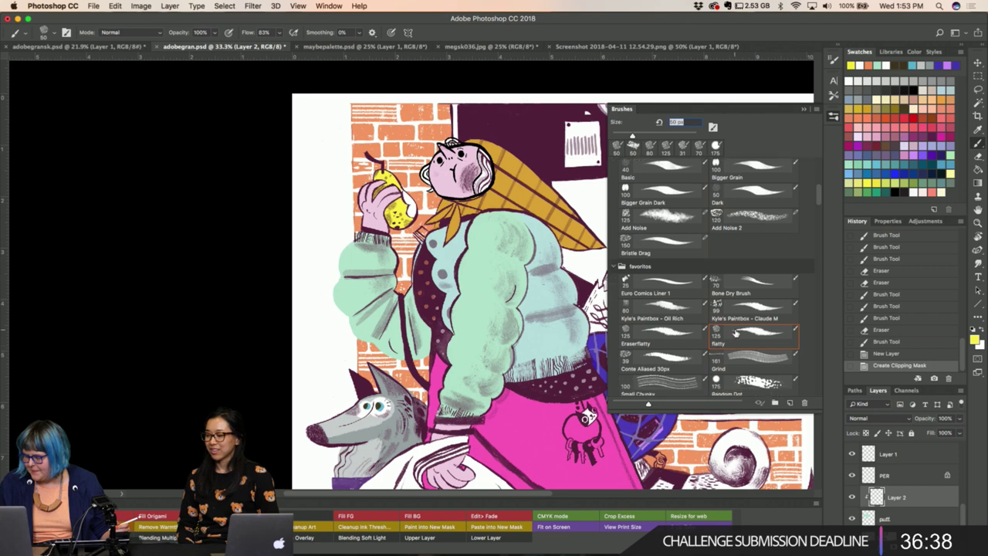
scroll(736, 334, "down", 5)
scroll(736, 334, "down", 4)
scroll(736, 333, "down", 4)
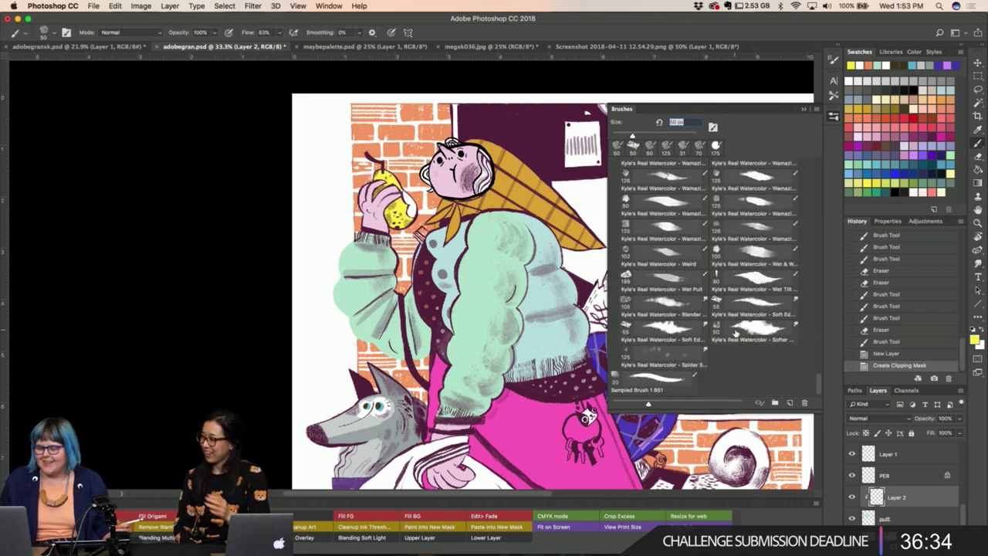
scroll(736, 333, "up", 2)
scroll(736, 333, "up", 2)
scroll(736, 333, "up", 1)
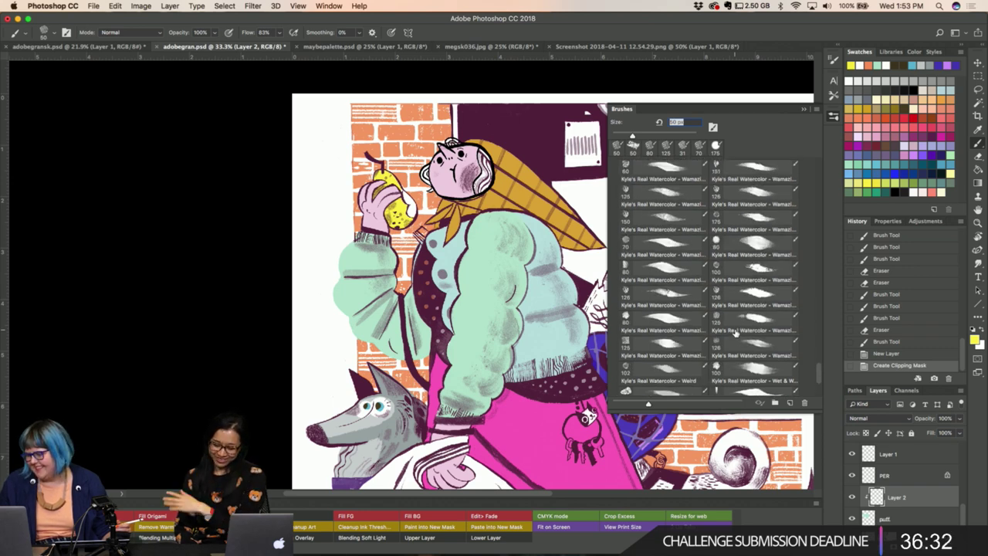
scroll(736, 334, "up", 2)
scroll(736, 333, "up", 1)
scroll(736, 334, "up", 1)
scroll(735, 334, "up", 1)
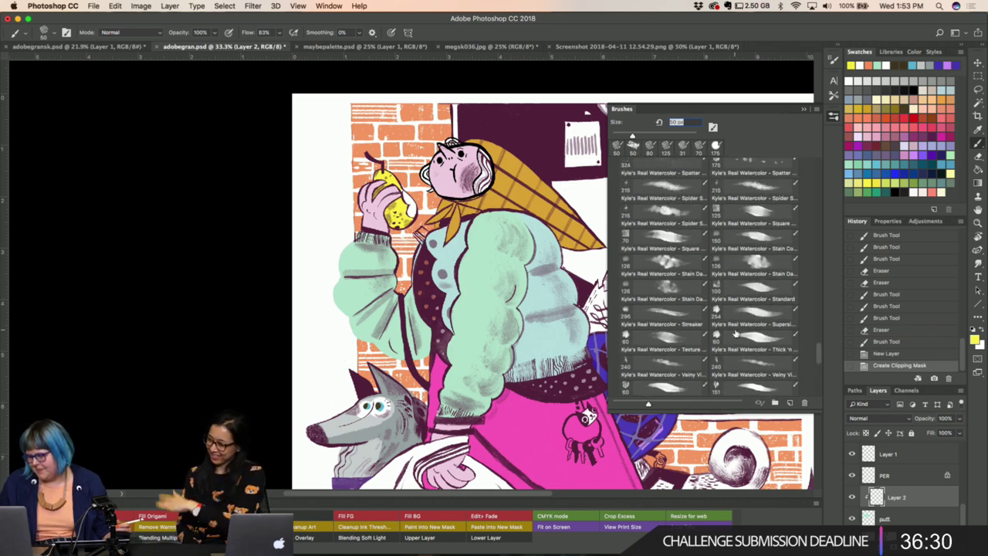
scroll(736, 334, "up", 2)
scroll(736, 333, "up", 4)
scroll(736, 333, "up", 3)
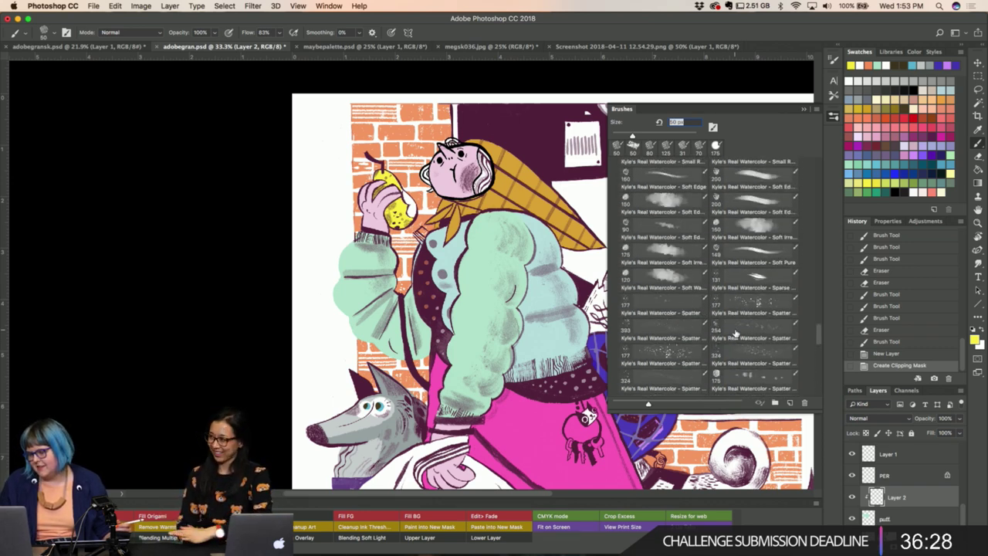
scroll(735, 333, "up", 4)
scroll(735, 333, "up", 4)
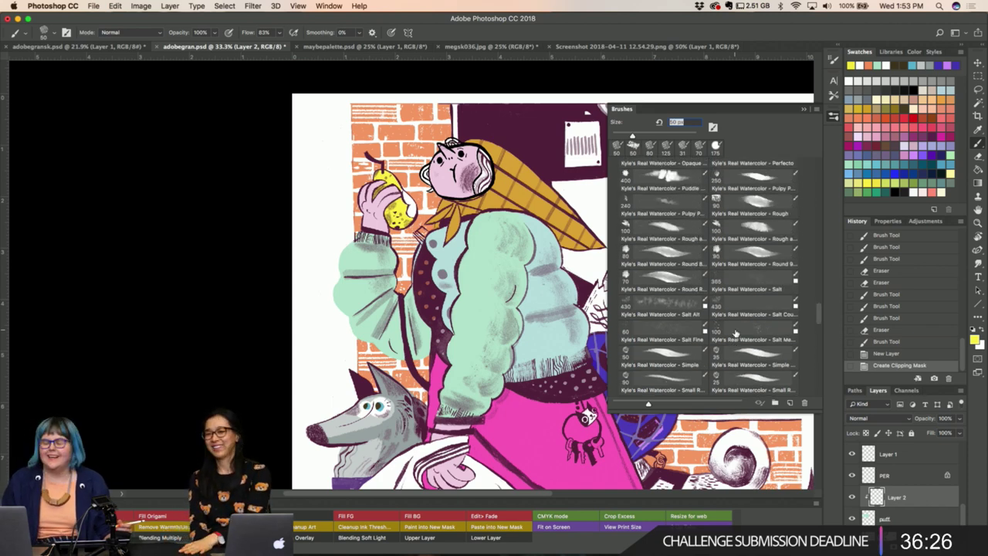
scroll(736, 334, "up", 1)
scroll(736, 333, "up", 2)
scroll(736, 333, "up", 2)
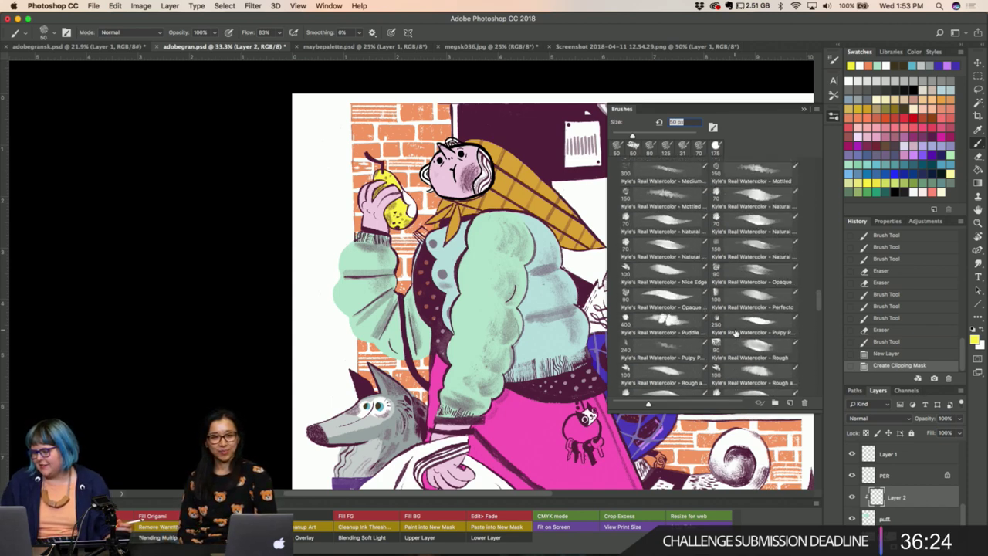
scroll(736, 333, "up", 4)
scroll(736, 332, "up", 1)
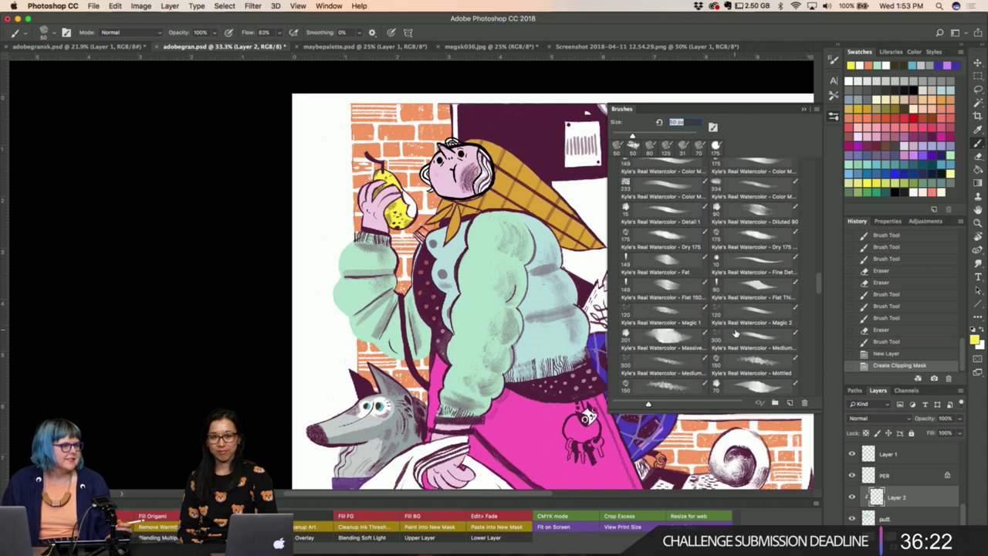
left_click(736, 334)
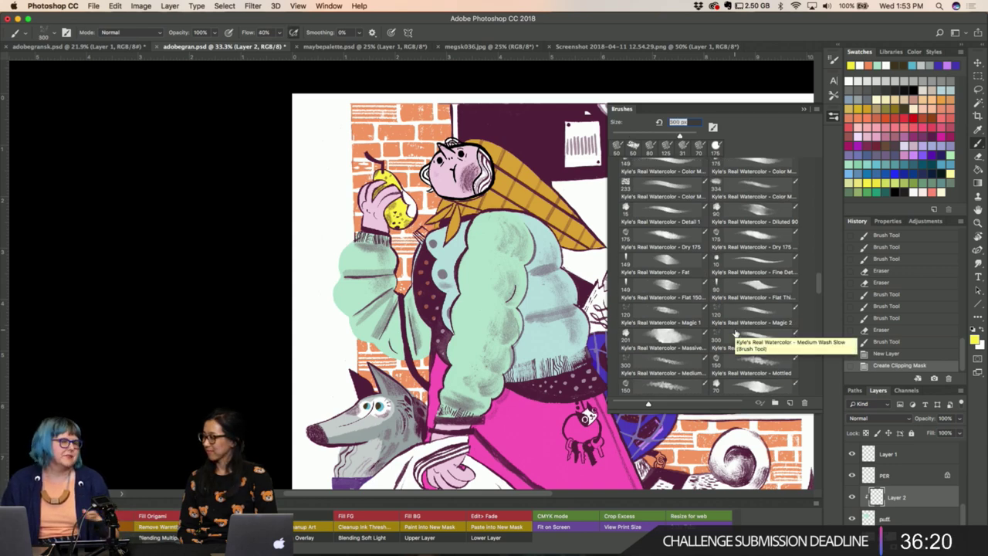
Pick the Brutus watercolor brush and collapse the watercolor brush folder.
scroll(736, 334, "up", 3)
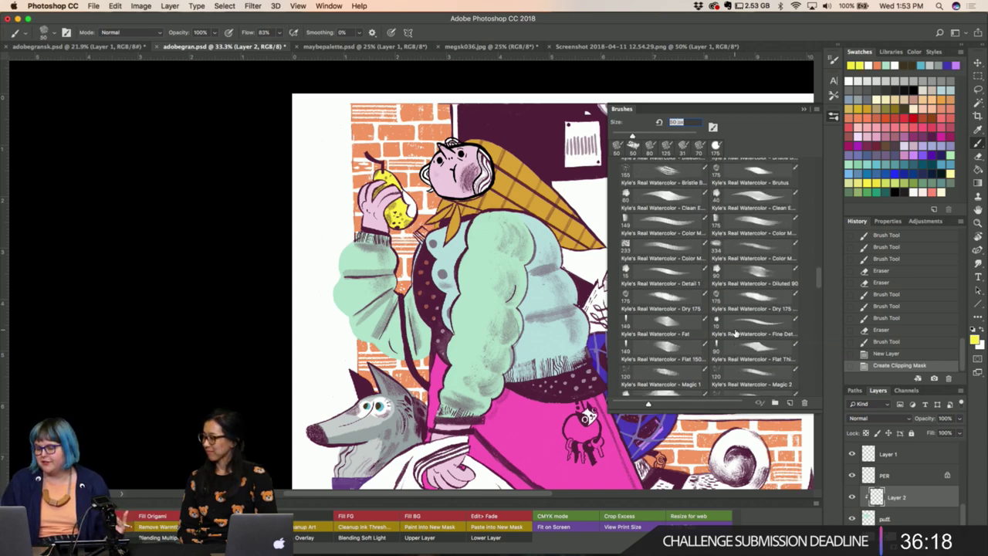
scroll(736, 332, "up", 3)
scroll(736, 334, "up", 3)
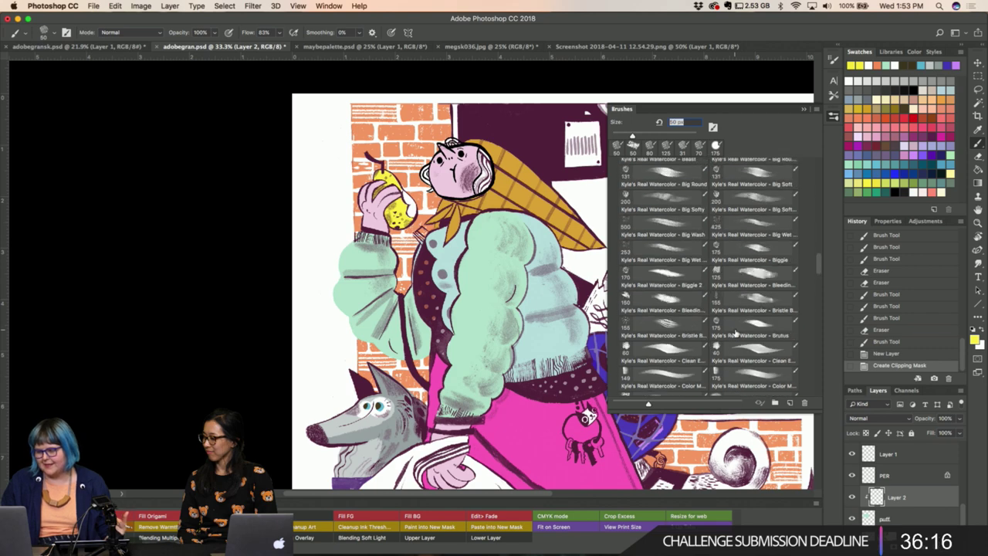
left_click(736, 333)
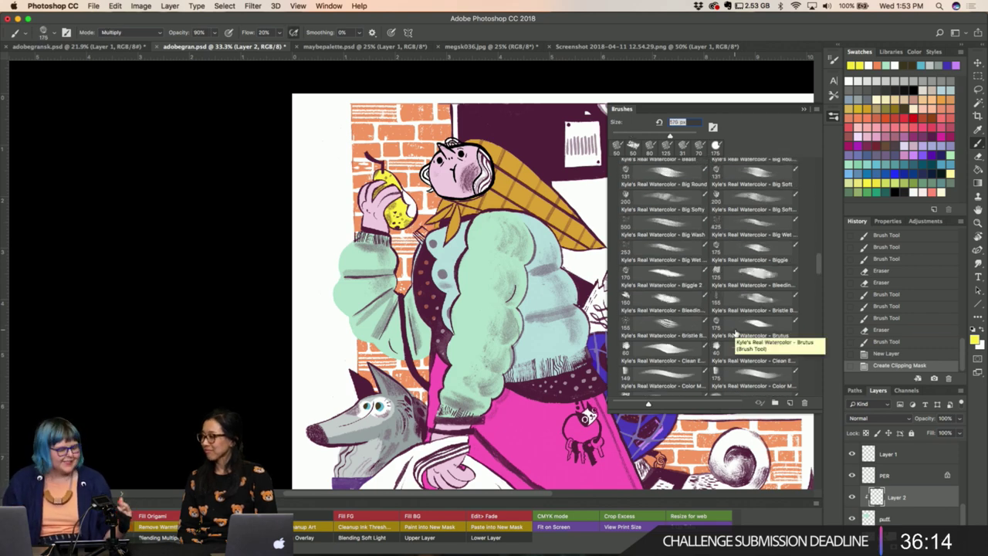
scroll(736, 333, "up", 2)
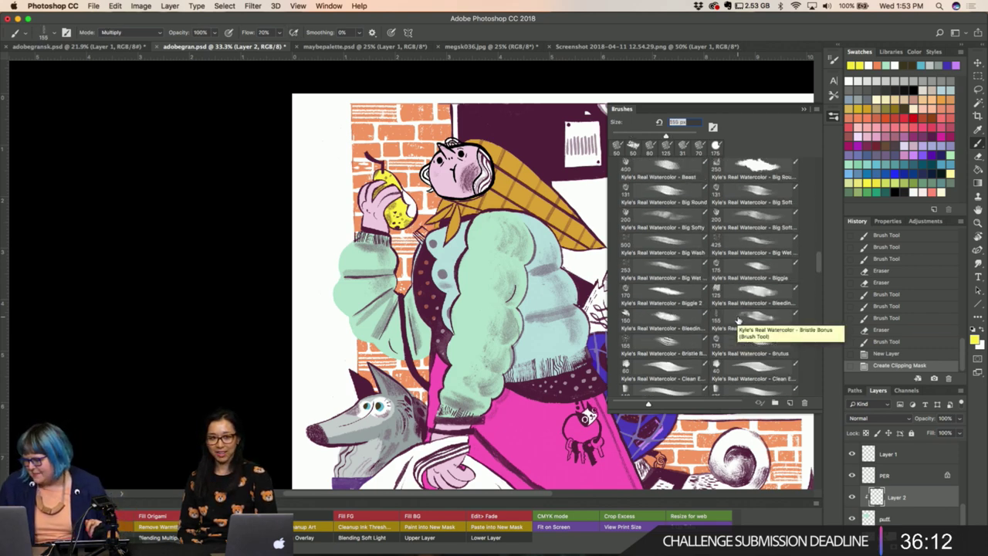
left_click(739, 318)
scroll(738, 320, "up", 1)
scroll(695, 278, "up", 3)
scroll(649, 239, "up", 3)
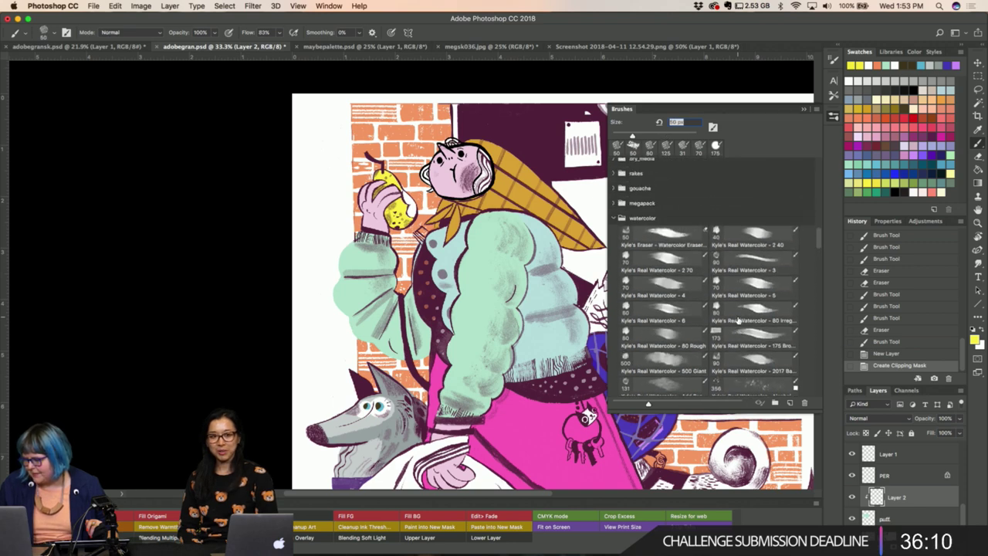
left_click(615, 219)
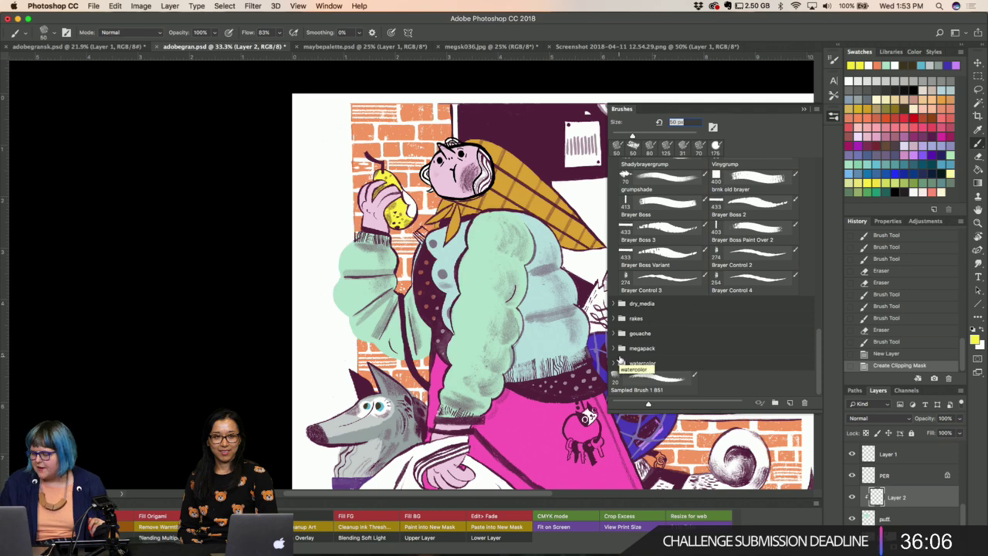
Try the 80 Rough, Add Paper Texture and Alcohol watercolor presets, then pick a plain 80 px brush.
scroll(587, 332, "down", 2)
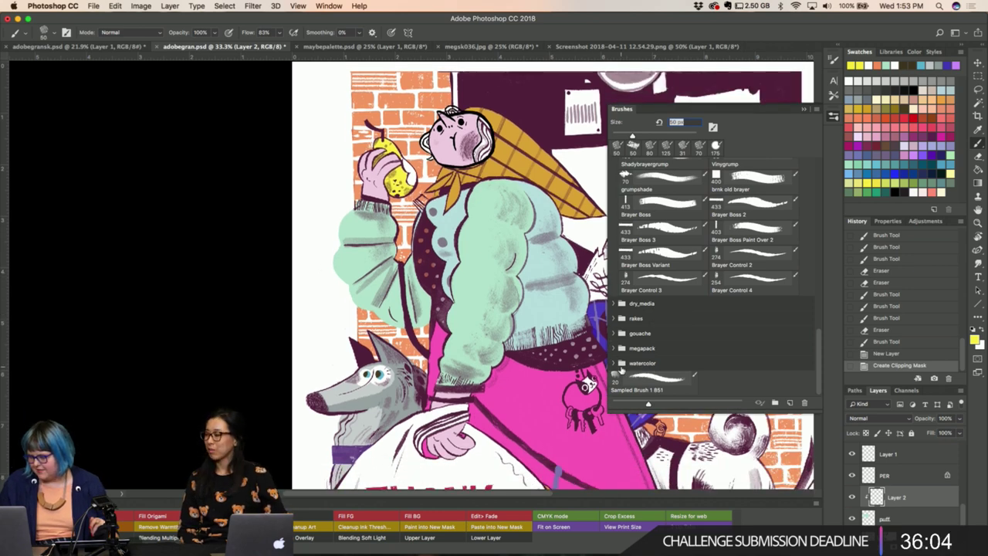
left_click(616, 363)
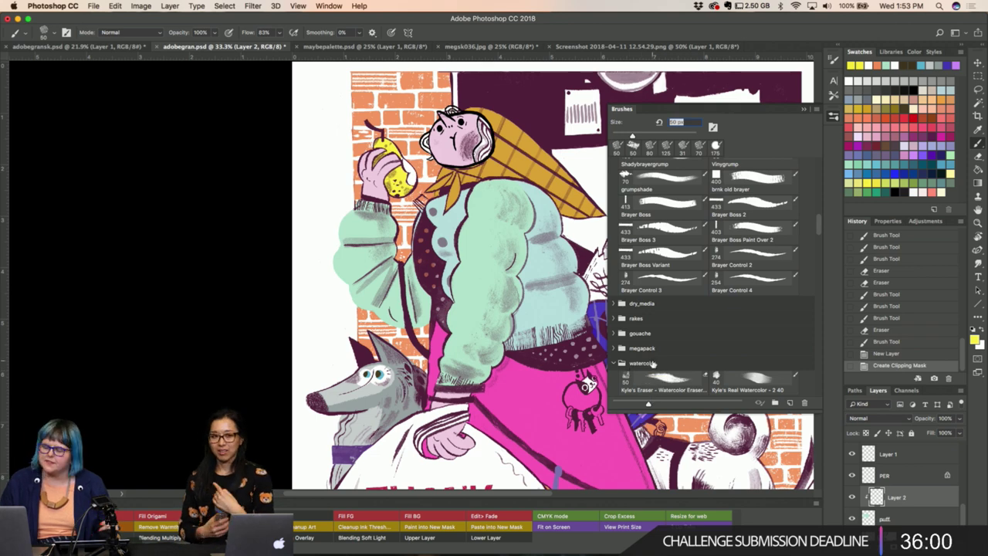
scroll(654, 364, "down", 5)
scroll(656, 340, "down", 1)
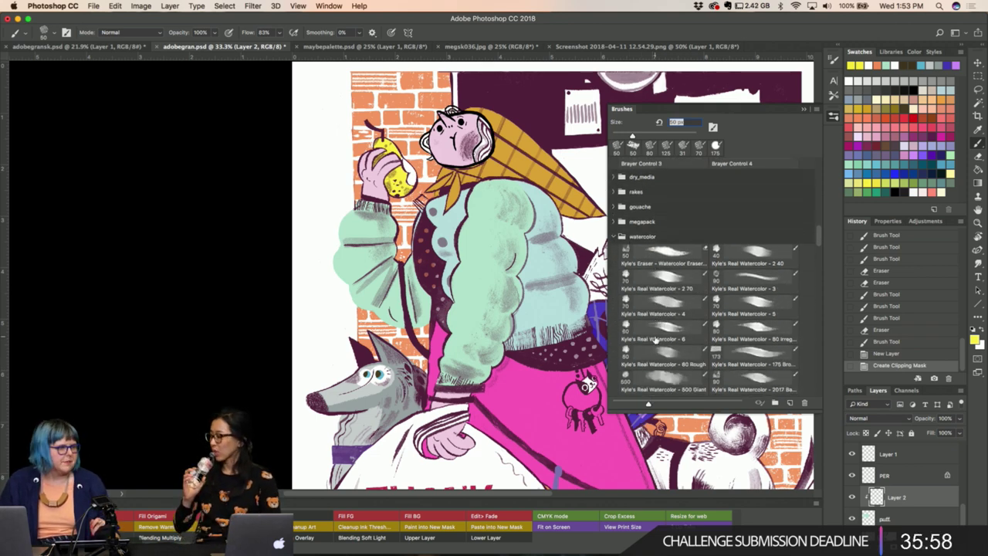
left_click(655, 338)
scroll(656, 341, "down", 2)
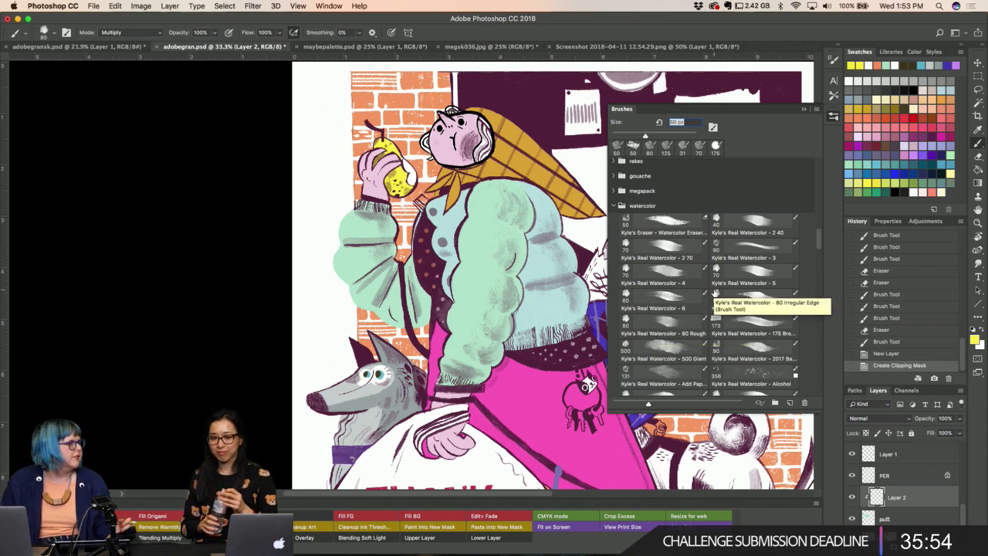
scroll(715, 294, "down", 1)
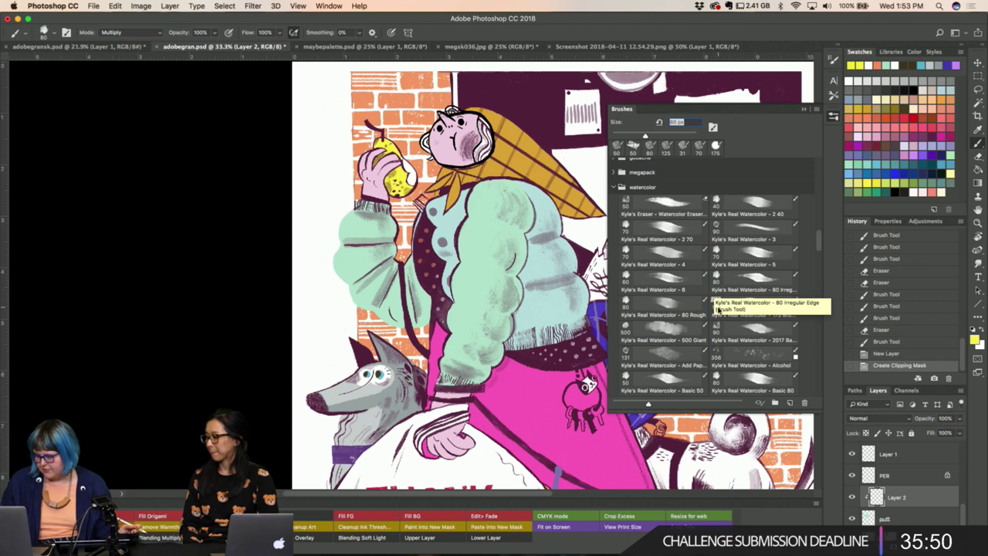
left_click(700, 359)
left_click(737, 353)
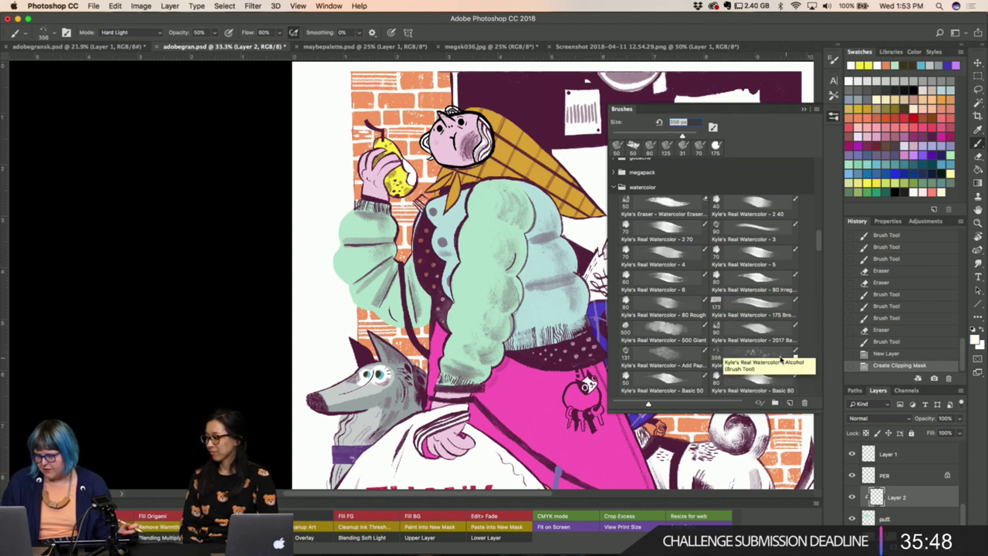
left_click(699, 356)
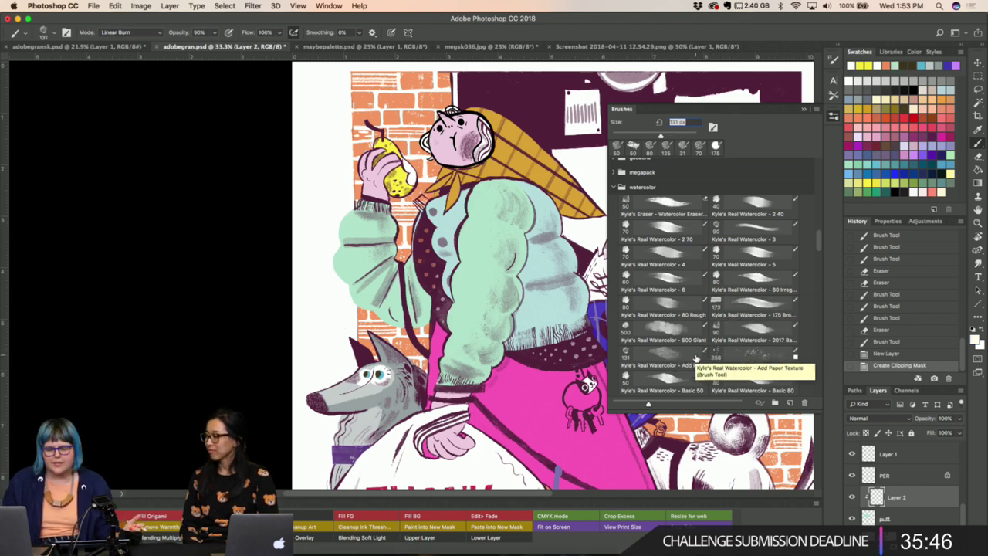
left_click(670, 255)
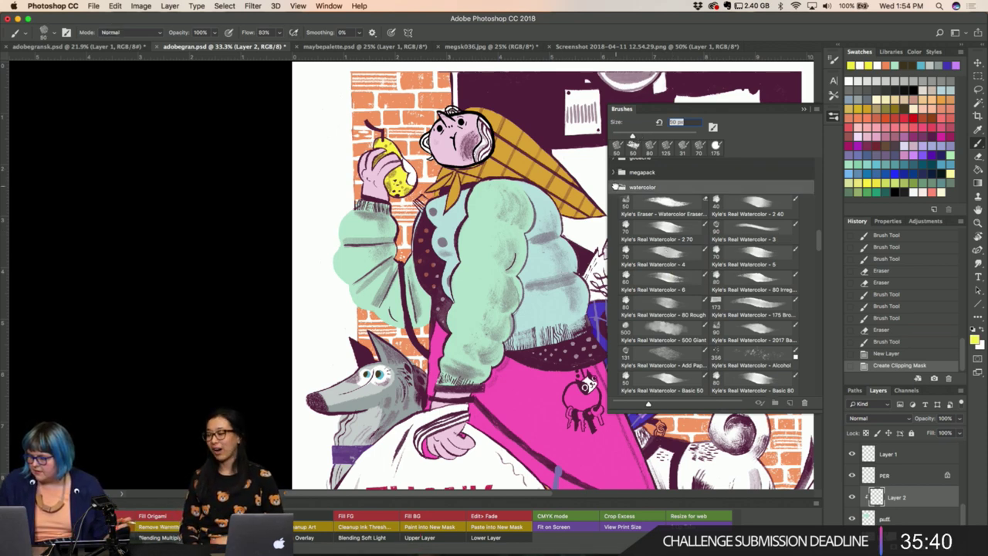
Collapse the watercolor and favoritos brush folders.
left_click(616, 187)
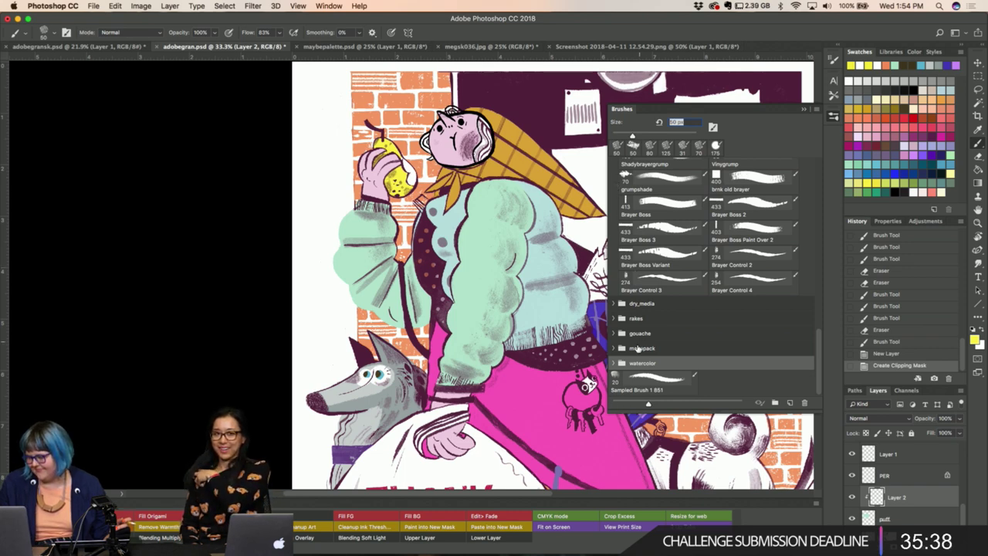
scroll(618, 323, "up", 3)
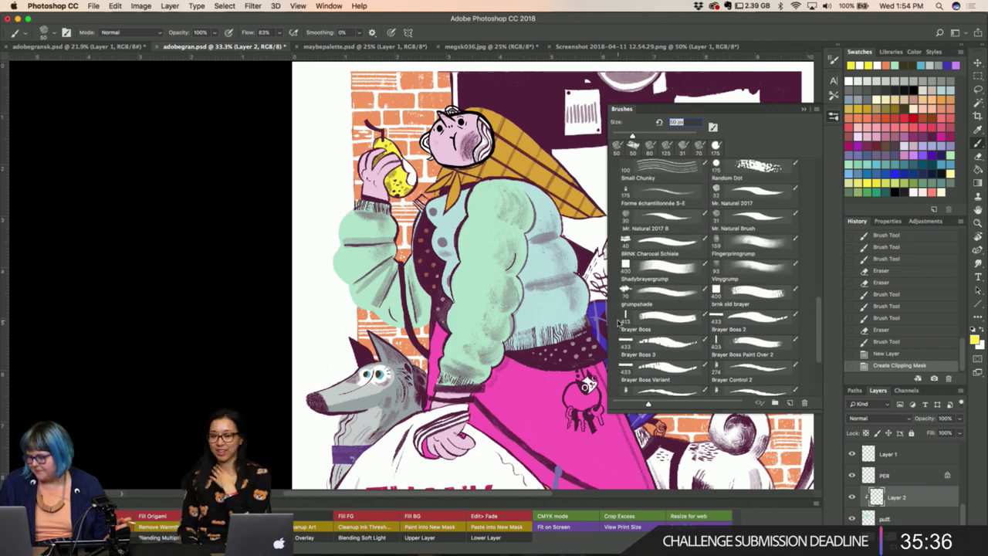
scroll(618, 320, "up", 3)
scroll(617, 318, "up", 3)
scroll(618, 315, "up", 3)
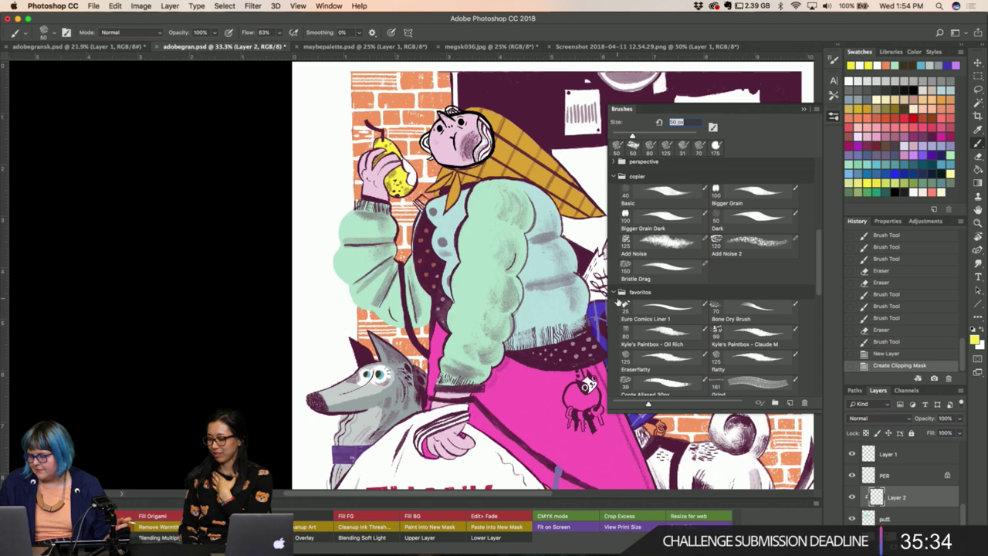
left_click(617, 294)
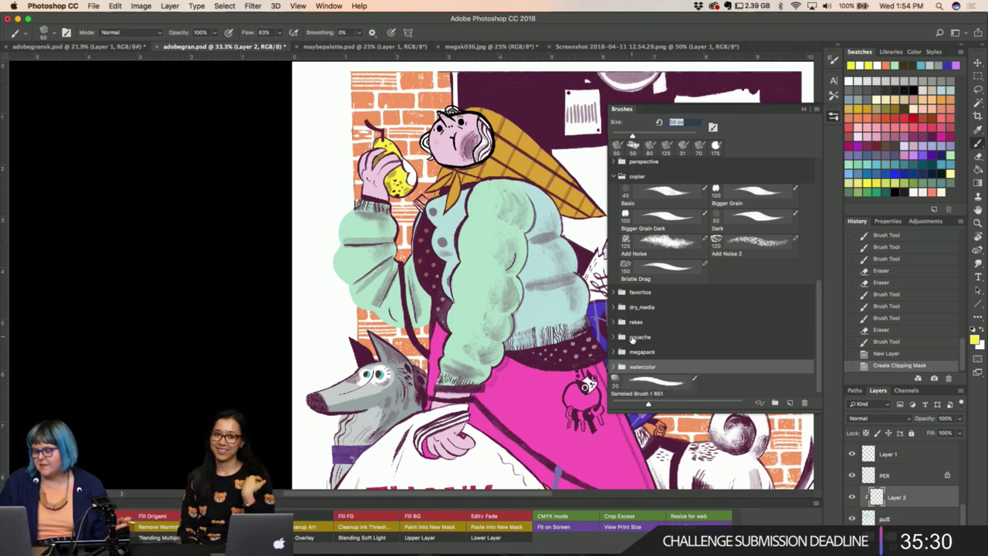
scroll(628, 263, "up", 3)
scroll(629, 263, "up", 5)
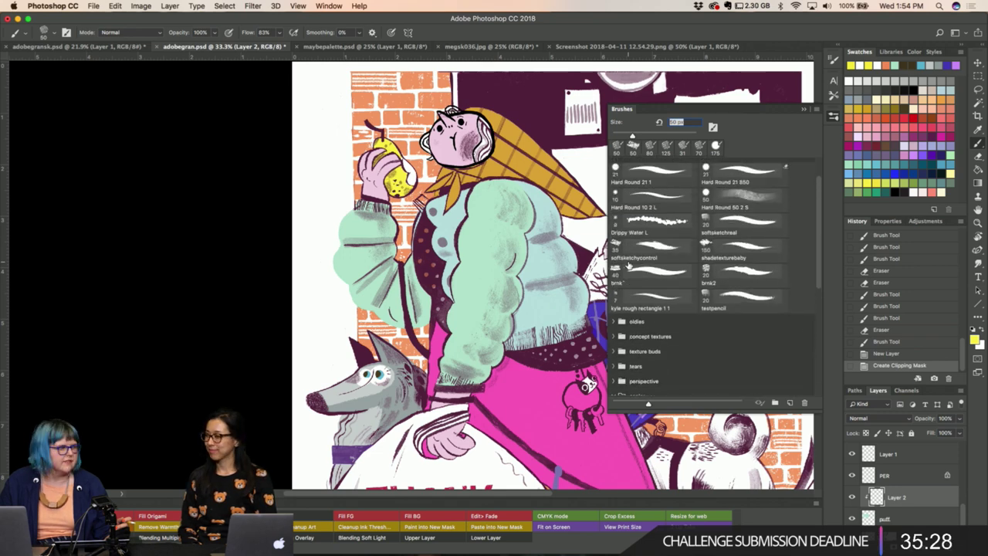
Shrink the brush to about 35 px, then enlarge it back to 50 px.
key("bracketleft")
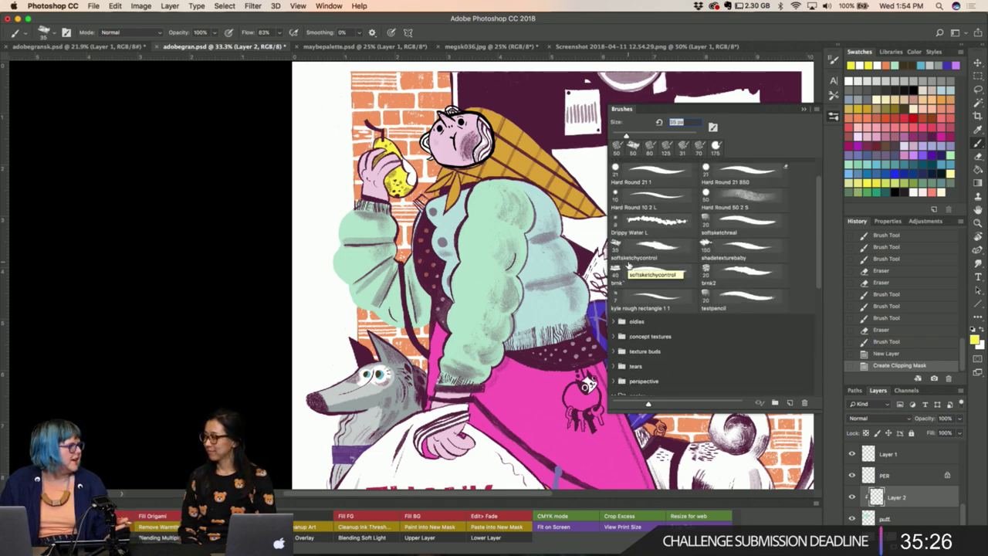
scroll(630, 265, "up", 2)
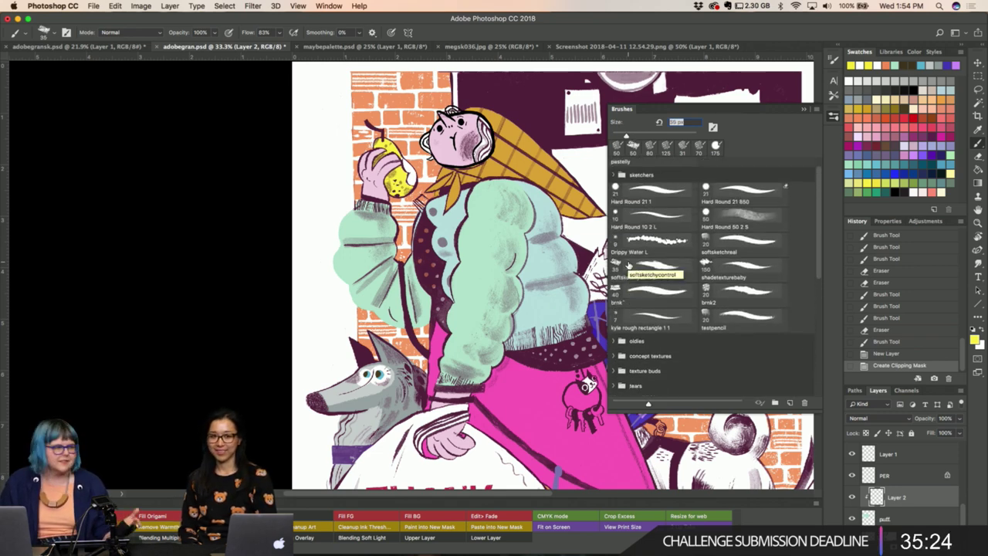
key("bracketright")
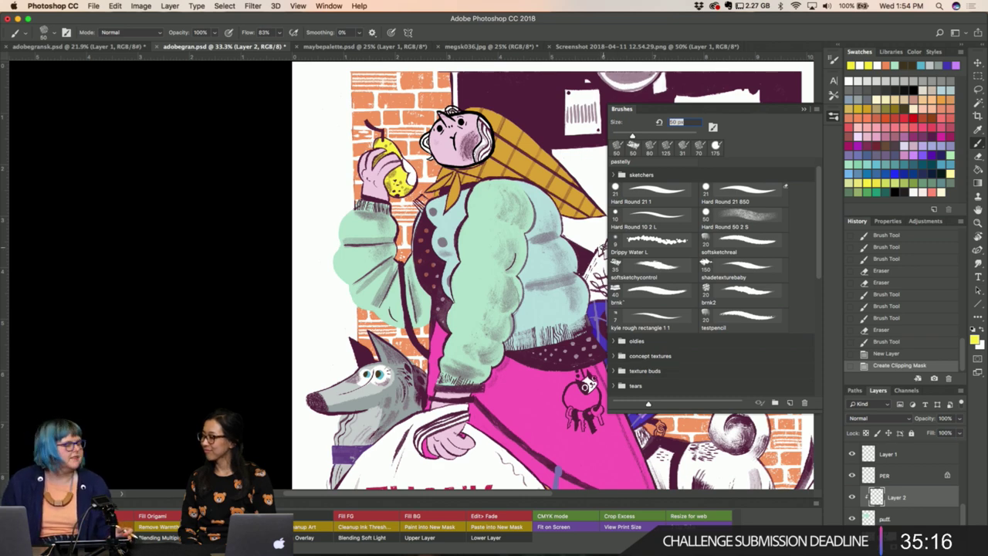
Scroll through the brush sets and open the Brushes panel flyout menu.
scroll(628, 360, "down", 1)
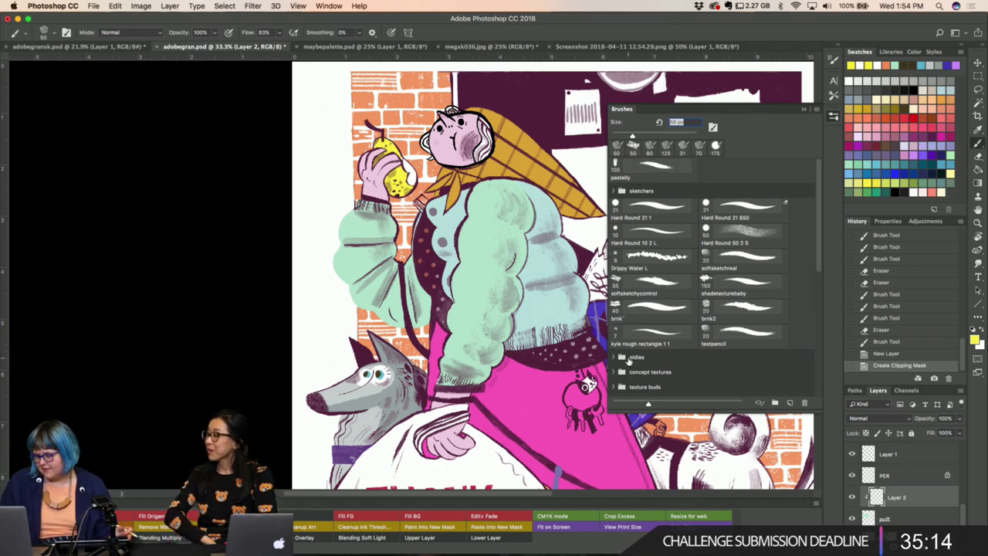
scroll(631, 367, "down", 1)
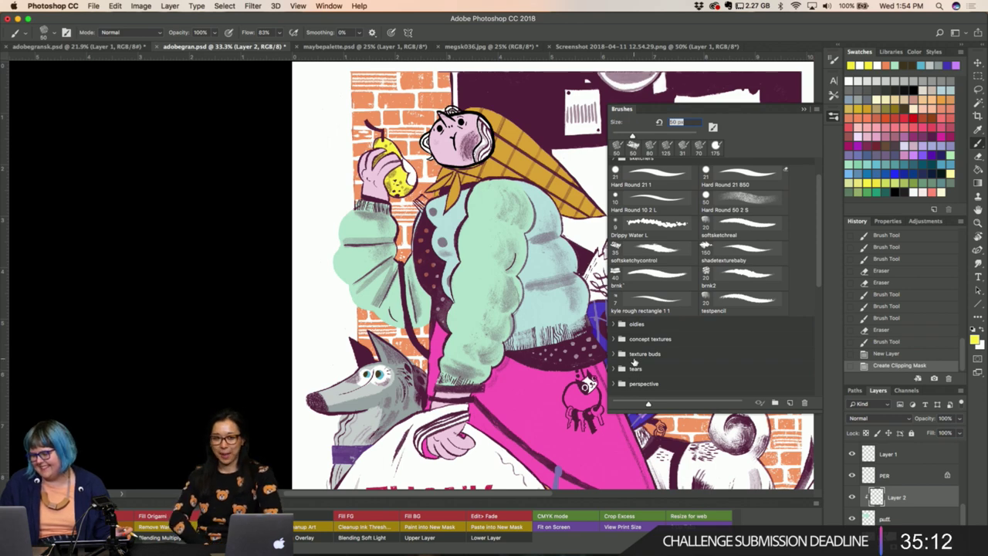
scroll(633, 369, "down", 1)
scroll(633, 367, "down", 2)
scroll(633, 363, "down", 1)
scroll(633, 362, "down", 3)
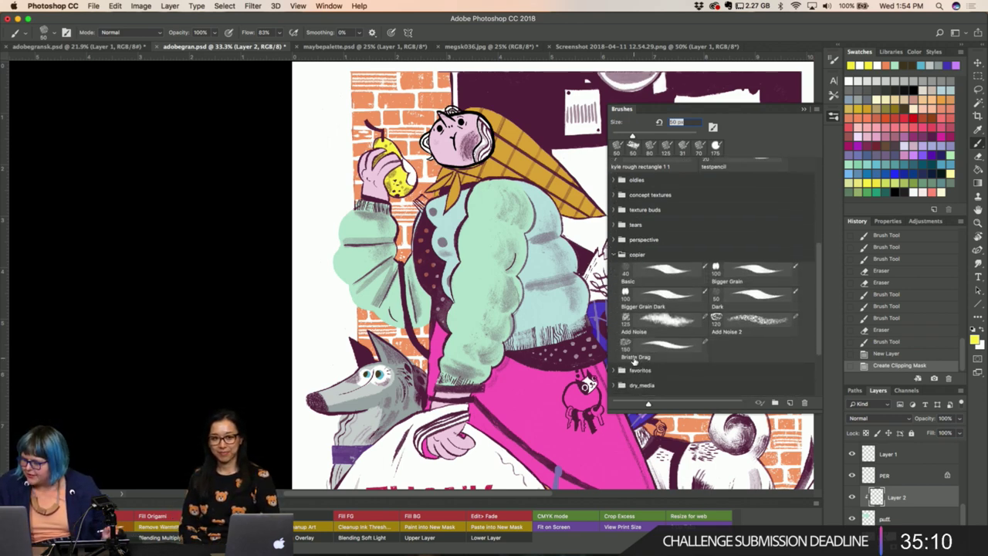
scroll(633, 361, "down", 2)
scroll(633, 361, "down", 2)
scroll(634, 362, "down", 1)
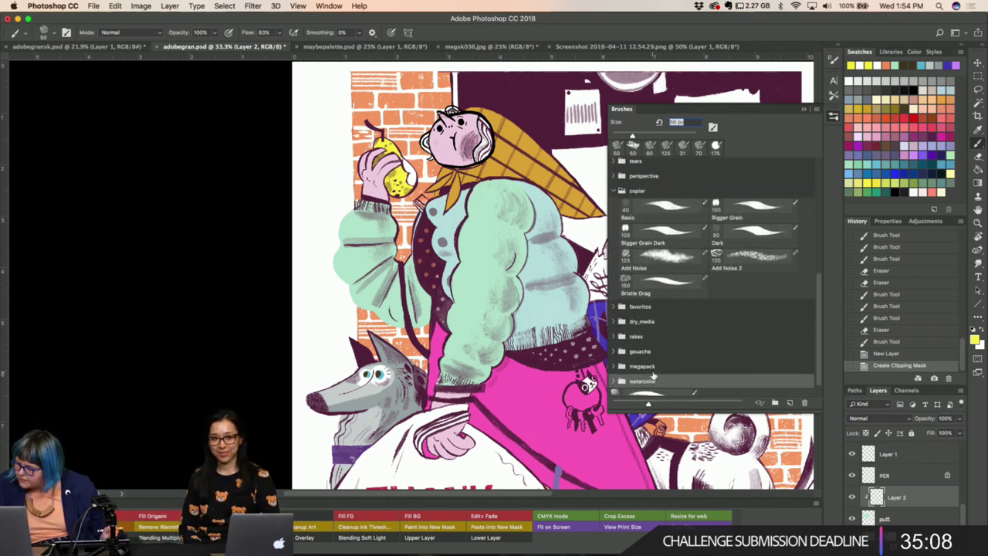
scroll(653, 375, "down", 1)
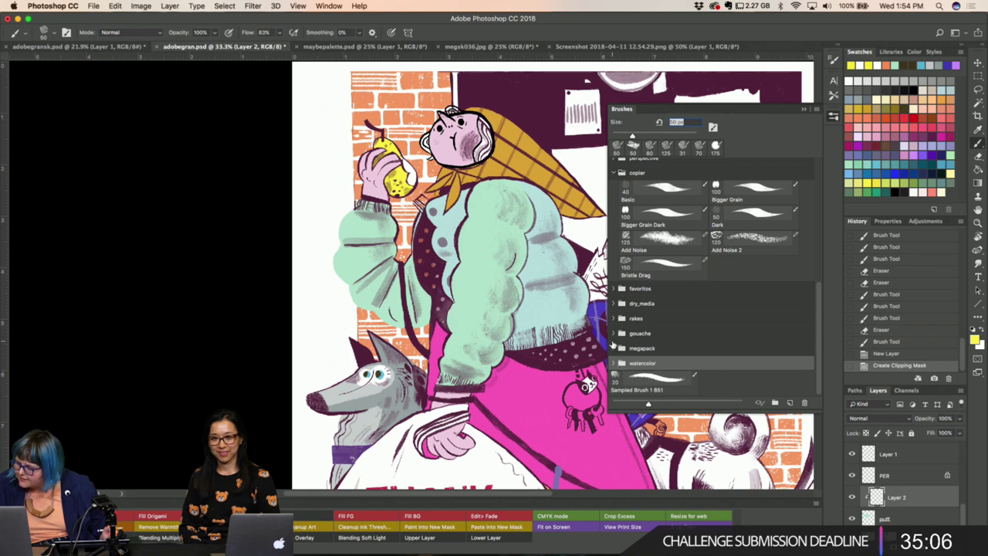
scroll(613, 340, "up", 5)
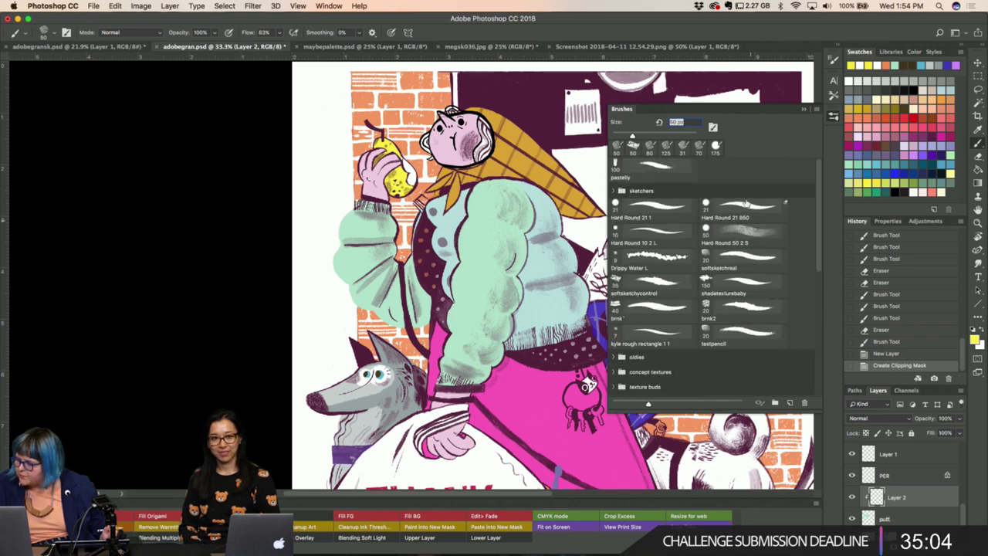
scroll(741, 180, "down", 3)
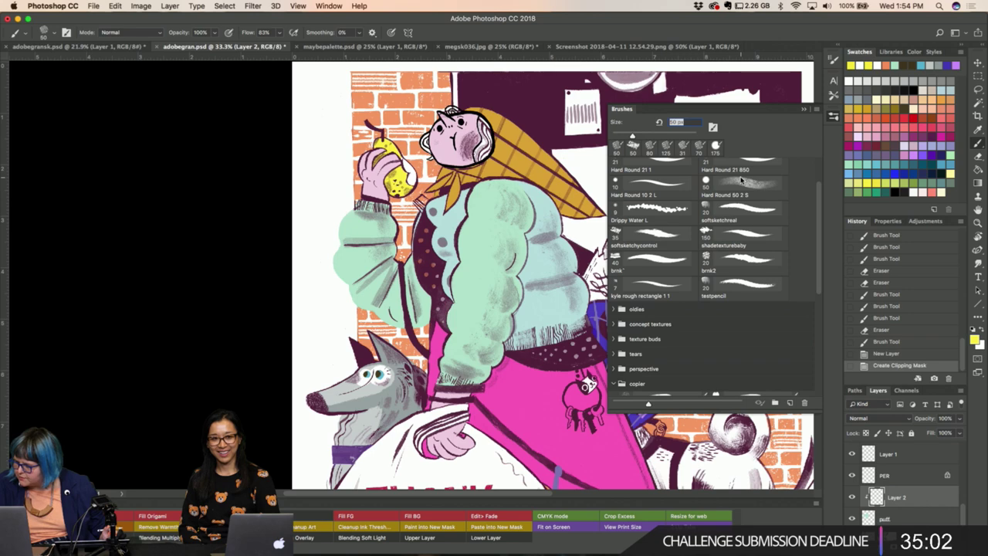
left_click(814, 112)
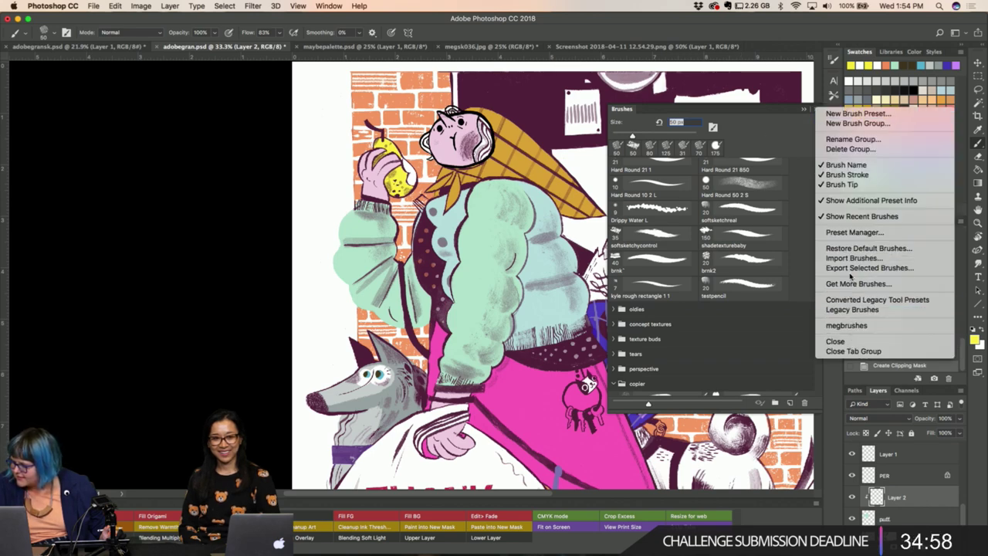
Download the Impressionist brush pack from the adobe.com brushes page, then close Safari.
left_click(853, 283)
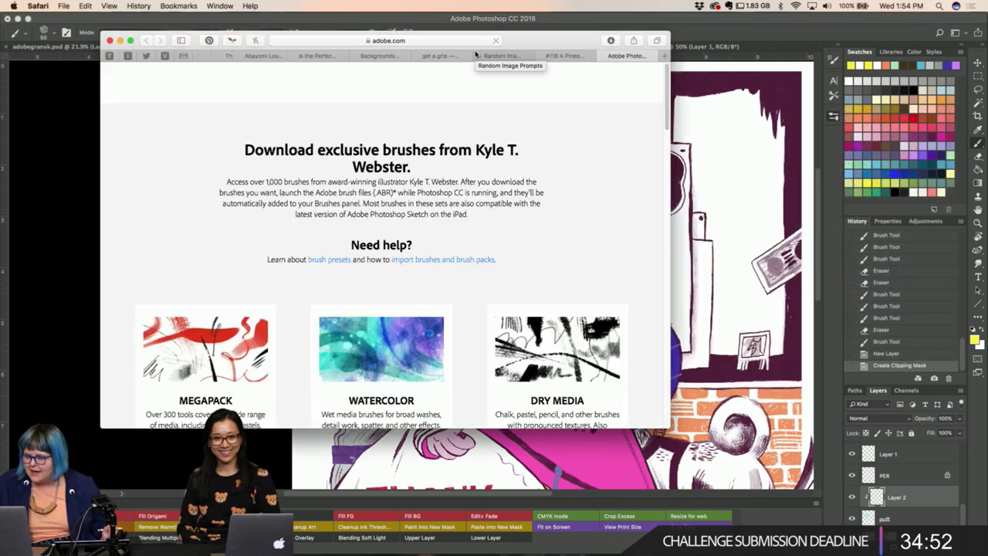
scroll(427, 179, "down", 3)
scroll(427, 178, "down", 3)
scroll(427, 179, "down", 3)
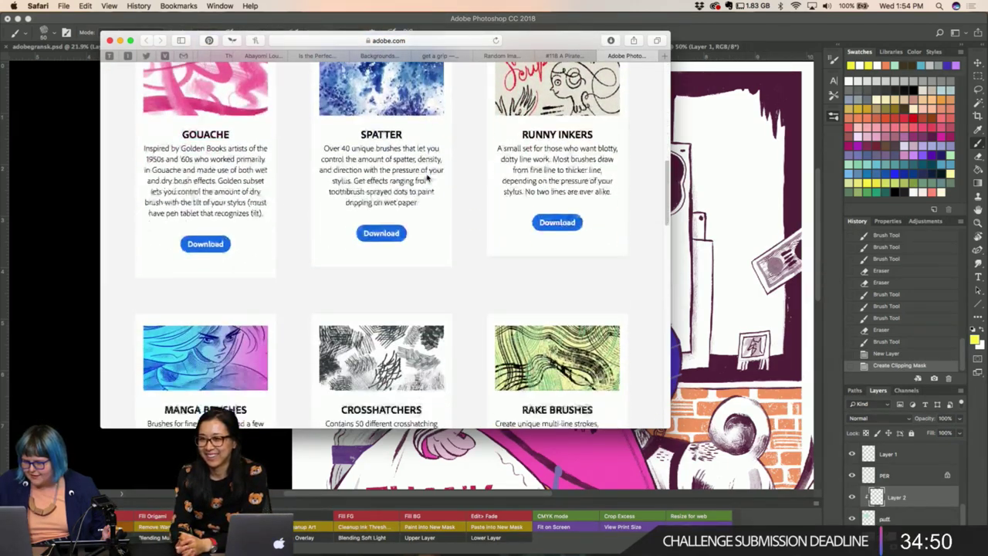
scroll(427, 175, "down", 4)
scroll(426, 175, "down", 2)
scroll(426, 175, "down", 2)
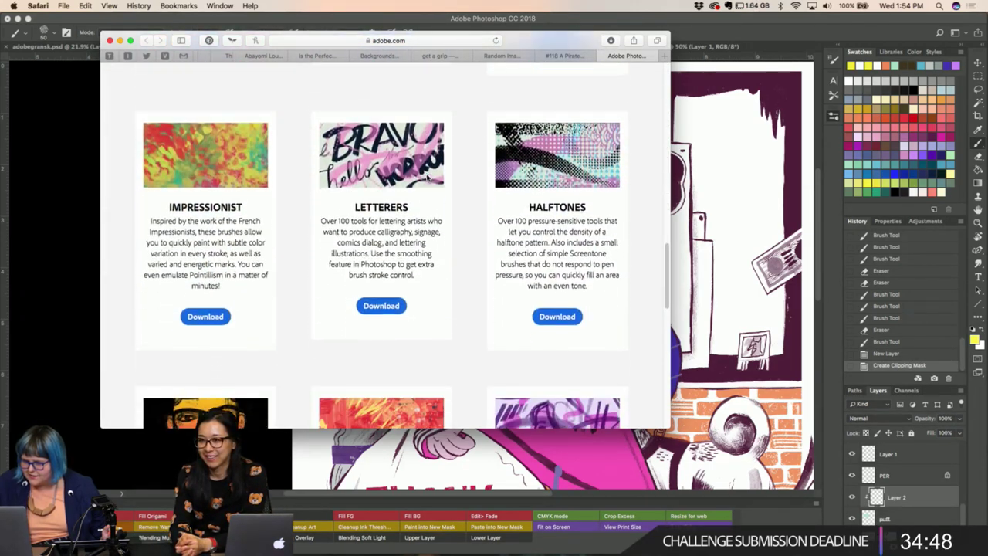
left_click(206, 311)
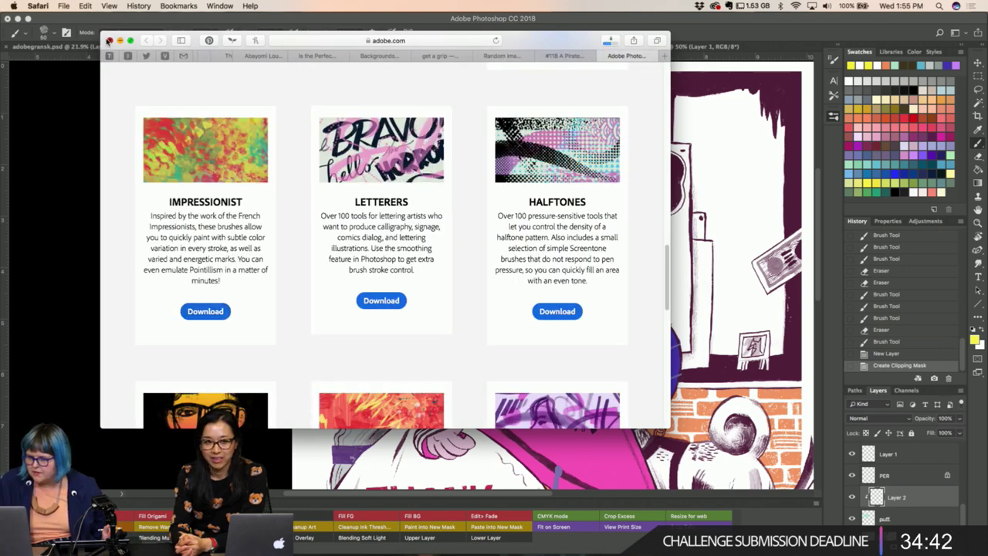
left_click(111, 43)
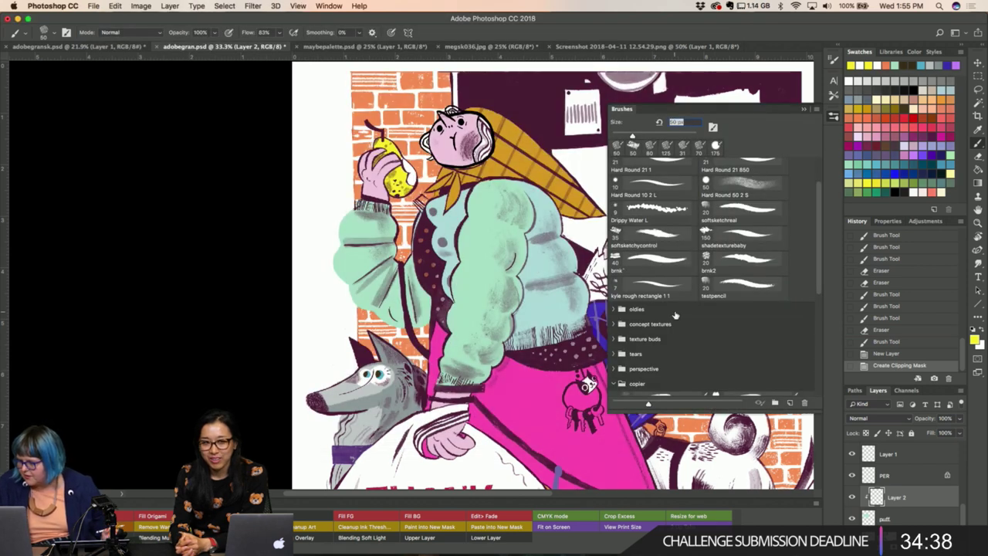
Expand the rakes and gouache brush folders.
scroll(650, 229, "down", 3)
scroll(649, 229, "down", 4)
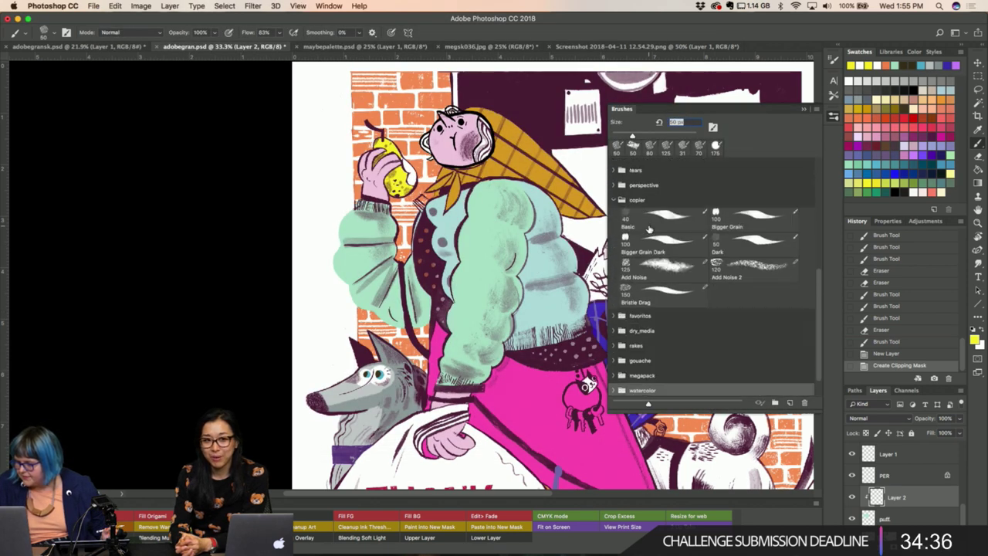
left_click(618, 345)
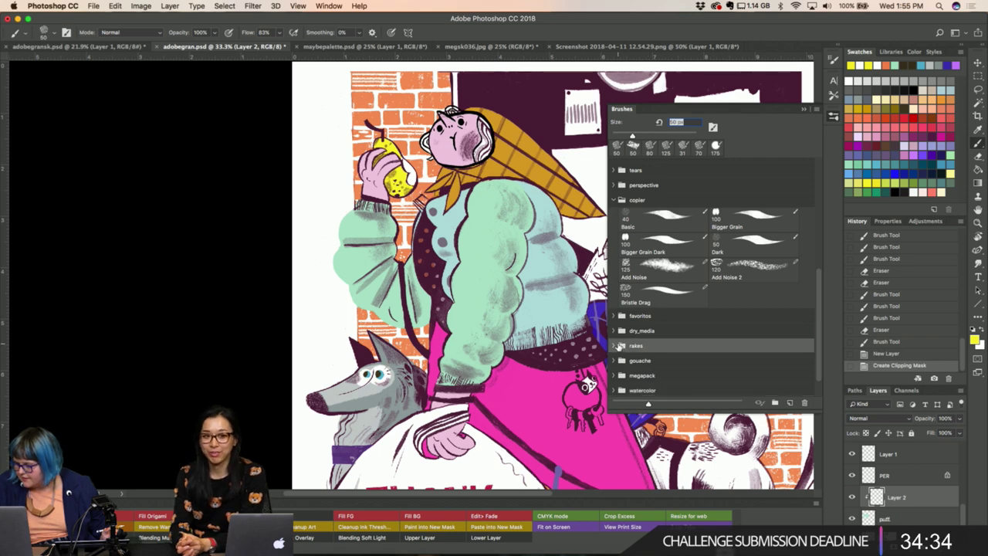
left_click(614, 345)
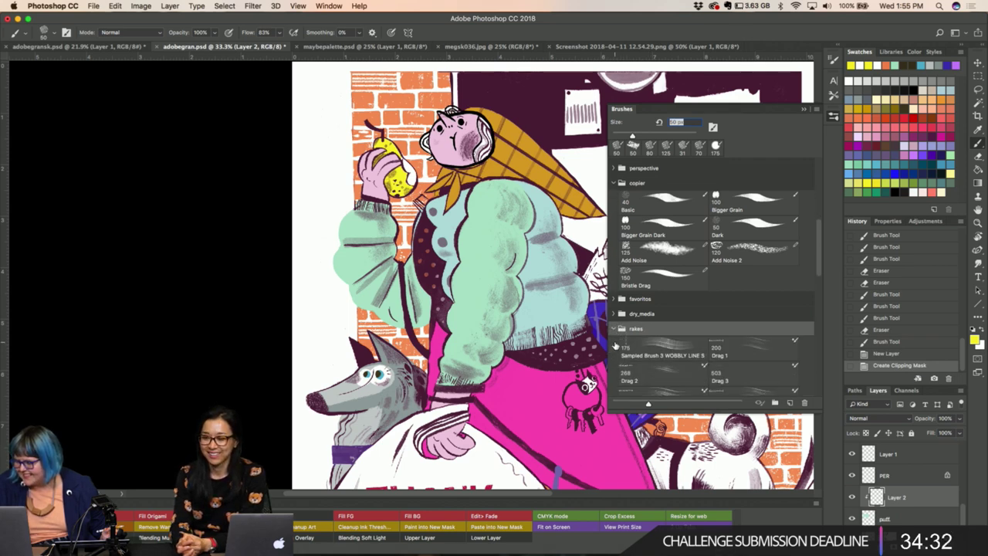
scroll(616, 347, "down", 5)
scroll(616, 345, "down", 3)
scroll(615, 345, "down", 4)
scroll(615, 344, "down", 2)
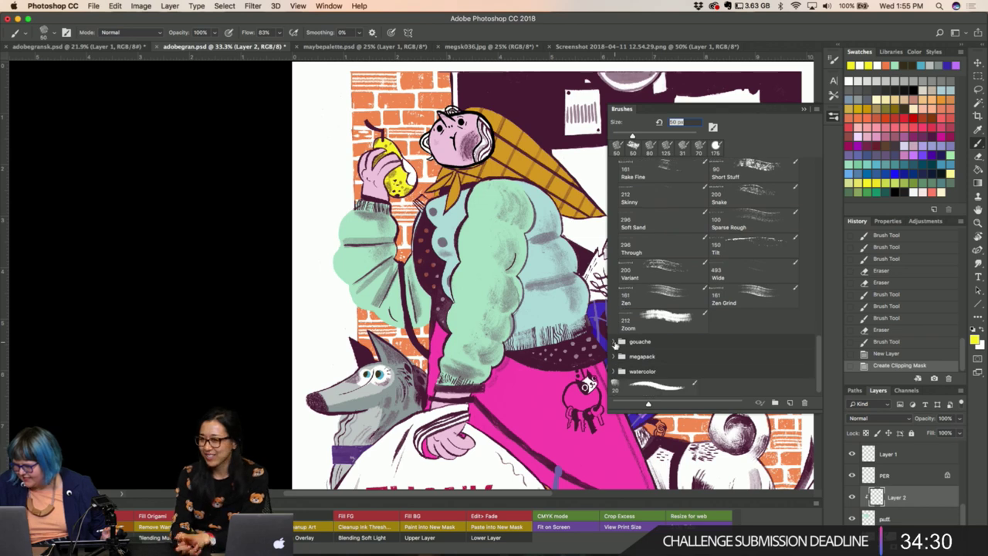
left_click(616, 341)
scroll(616, 344, "down", 3)
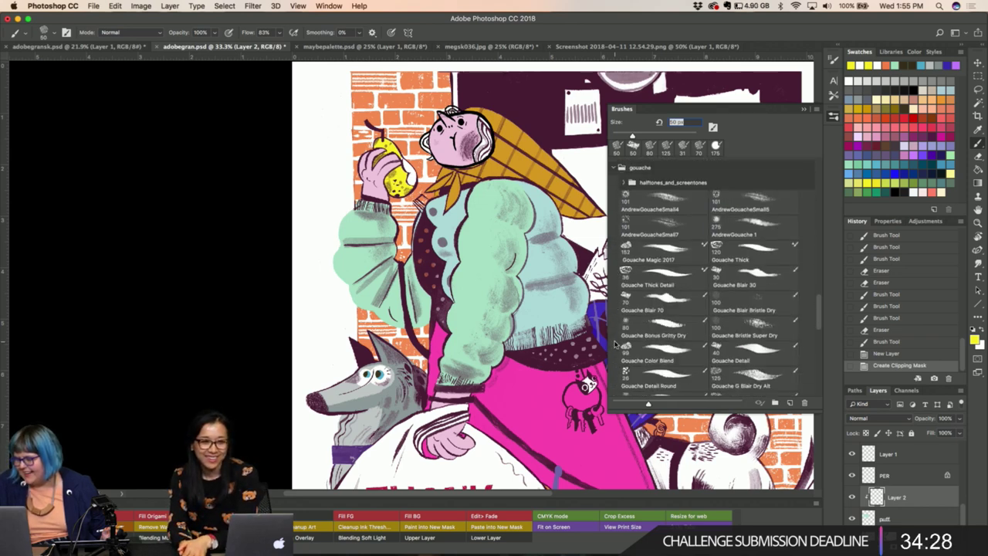
scroll(617, 344, "down", 2)
scroll(615, 343, "down", 3)
scroll(616, 344, "down", 3)
scroll(615, 346, "down", 2)
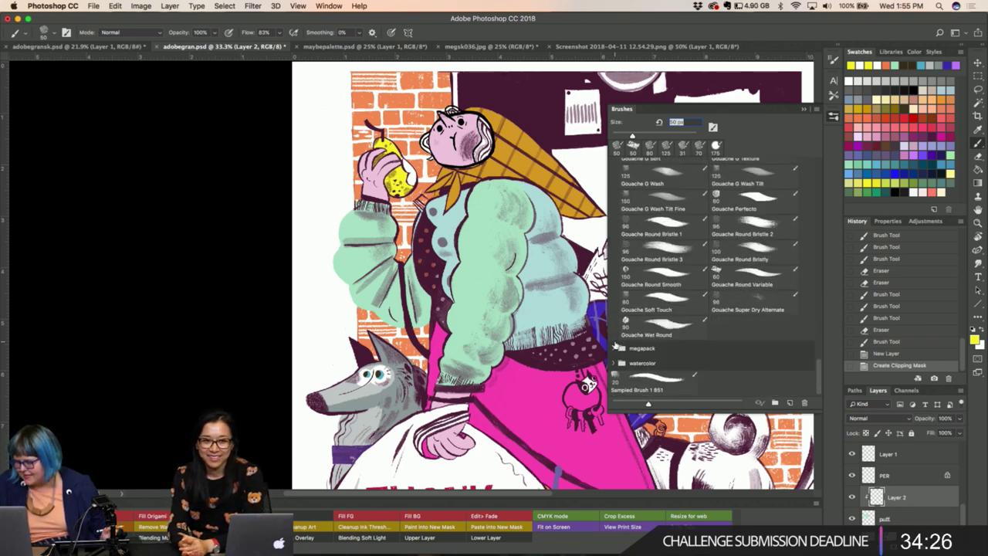
Expand the megapack brush folder, browse it, and fold it away.
left_click(617, 347)
scroll(616, 348, "down", 3)
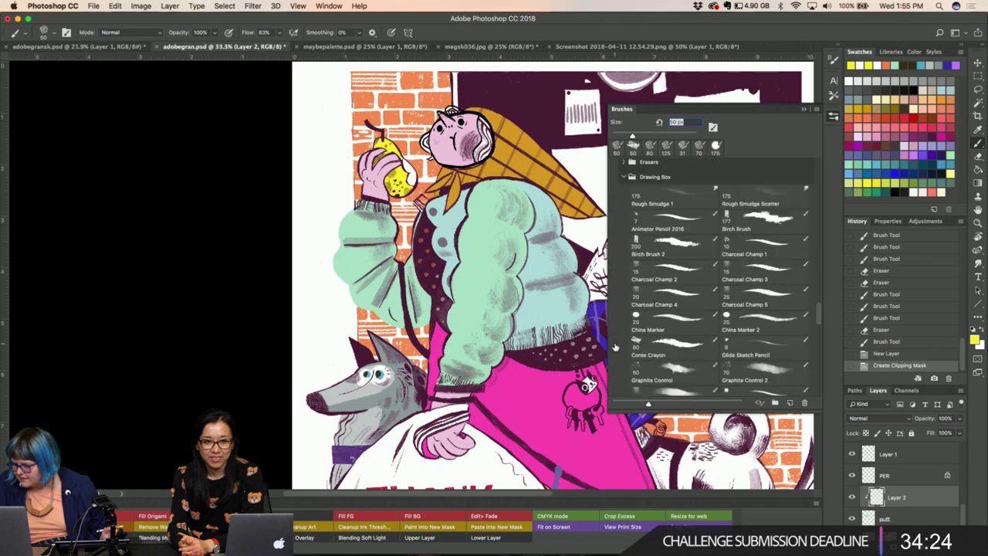
scroll(616, 347, "down", 3)
scroll(616, 348, "down", 3)
scroll(615, 347, "down", 3)
scroll(615, 347, "down", 2)
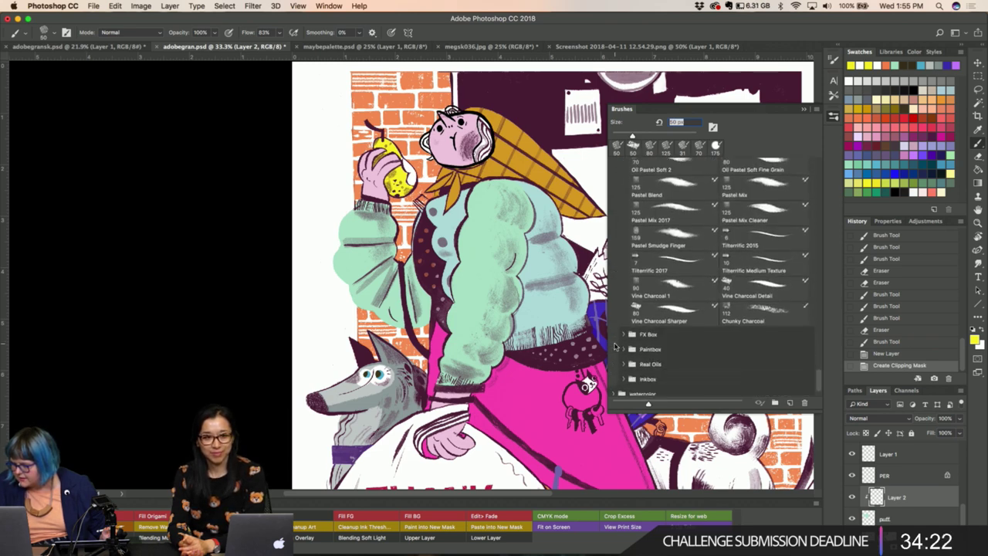
scroll(615, 347, "down", 2)
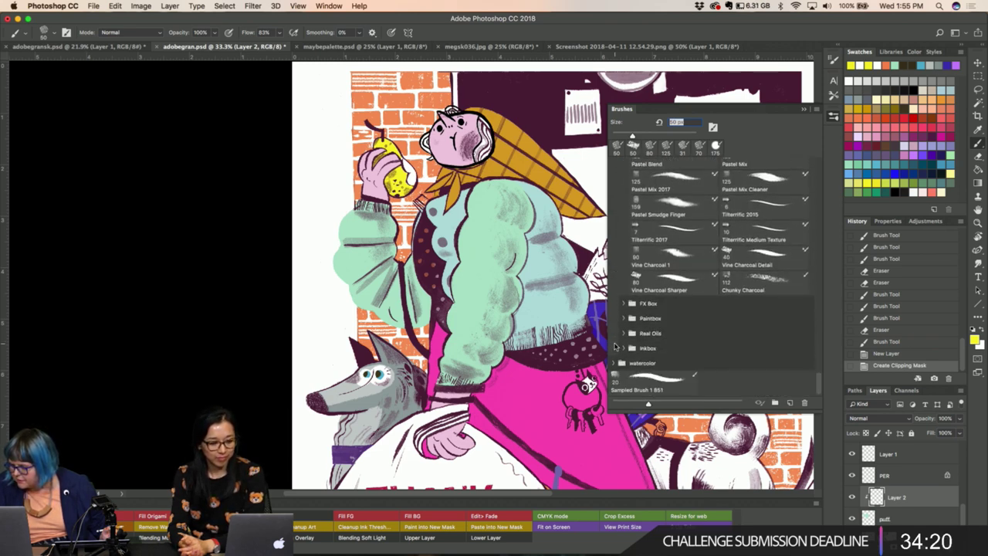
left_click(617, 348)
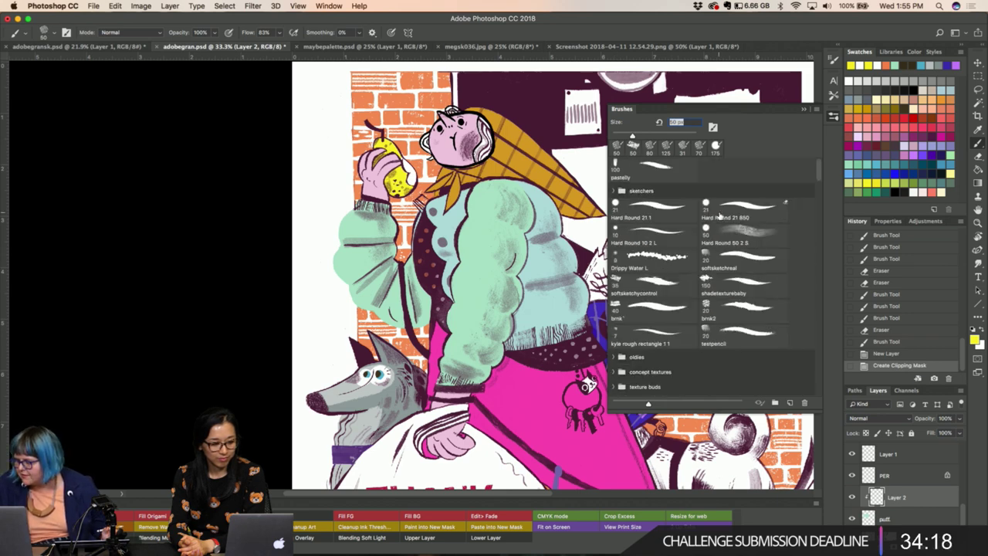
Collapse the copier folder and choose the 175 px Sampled Brush 3 WOBBLY LINE 5.
scroll(719, 217, "down", 2)
scroll(720, 217, "down", 2)
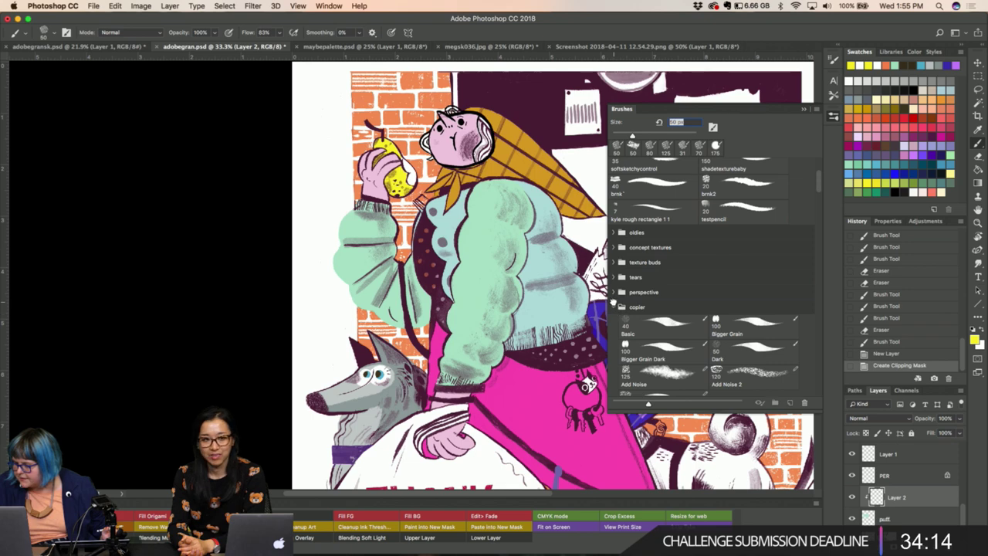
left_click(616, 309)
scroll(615, 309, "down", 1)
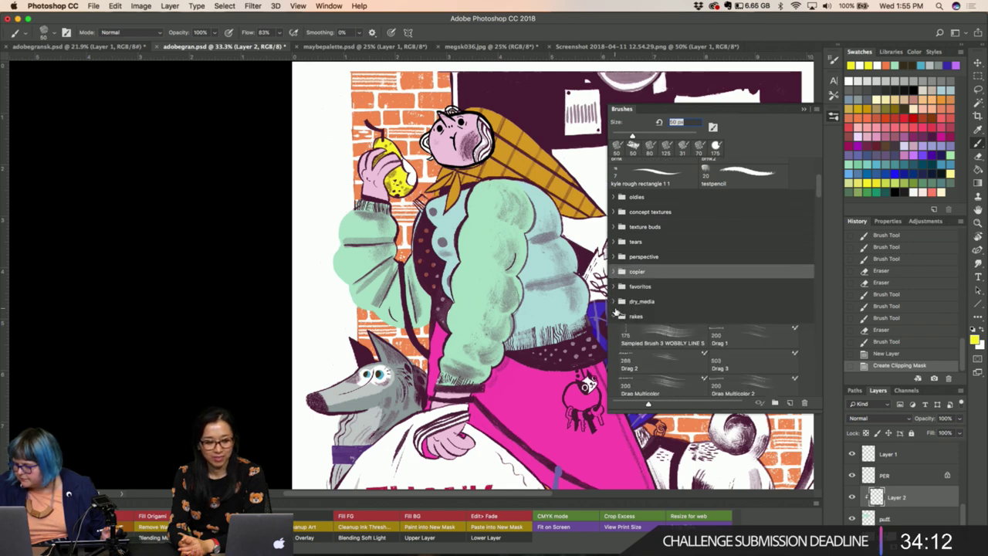
scroll(610, 351, "down", 2)
left_click(671, 256)
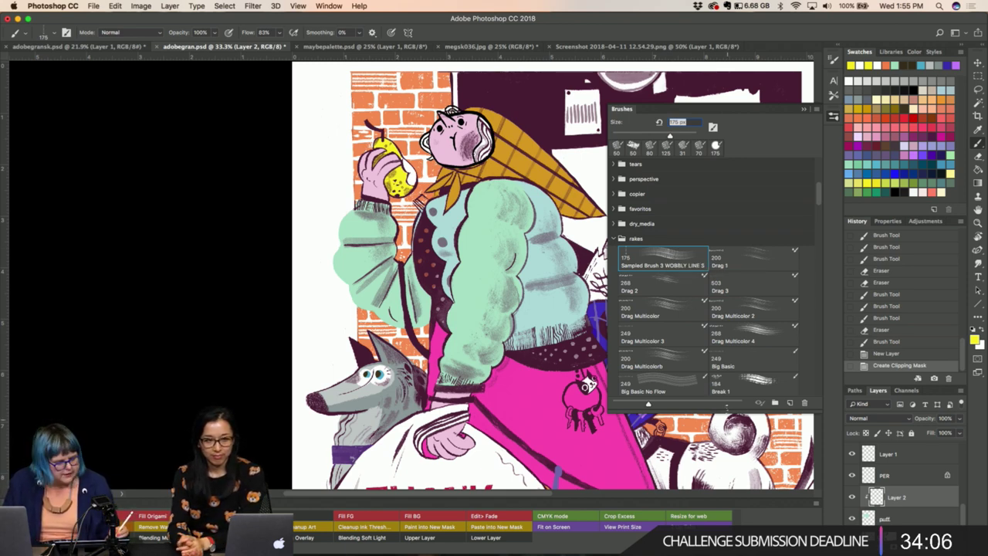
Hide the brush list, set Layer 2 to Multiply, and make orange the paint colour.
key("i")
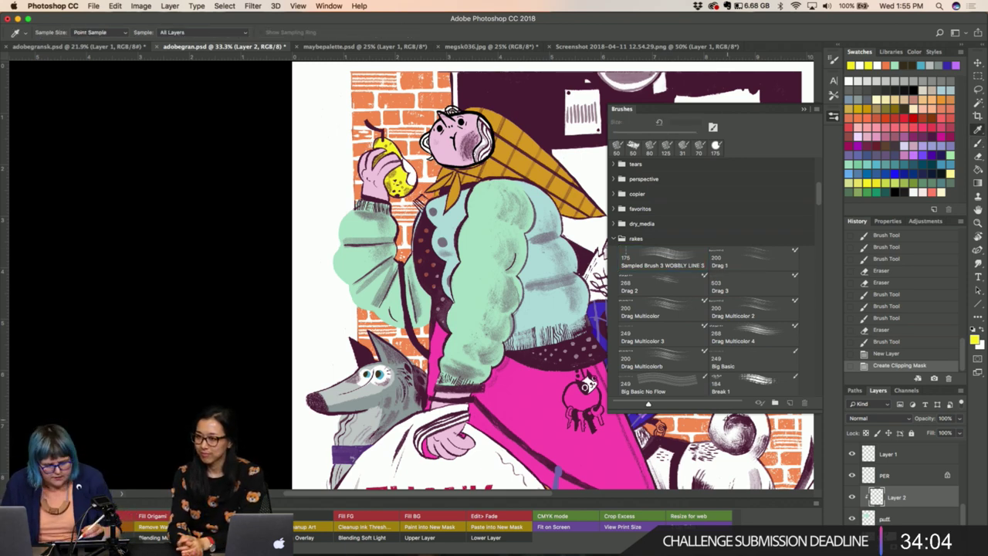
key("F5")
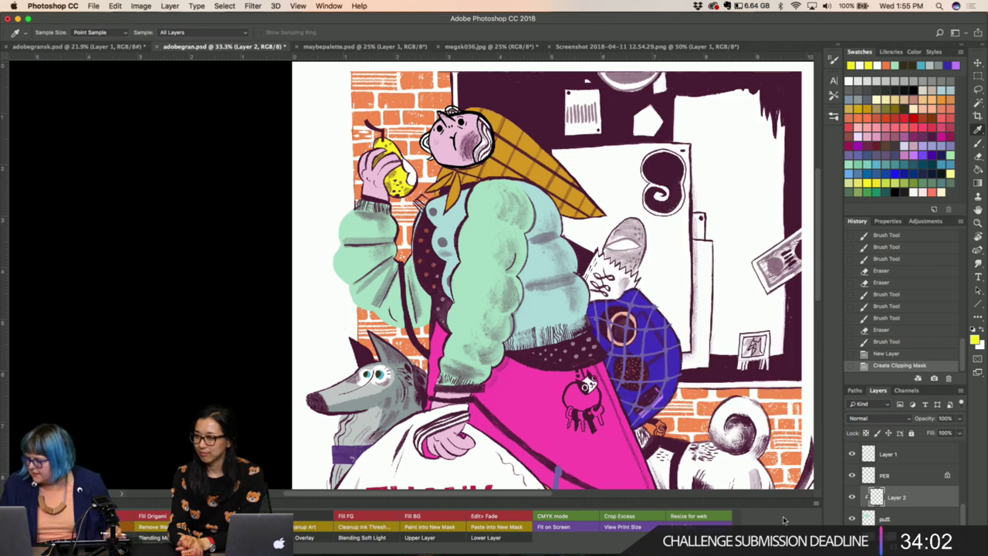
left_click(861, 418)
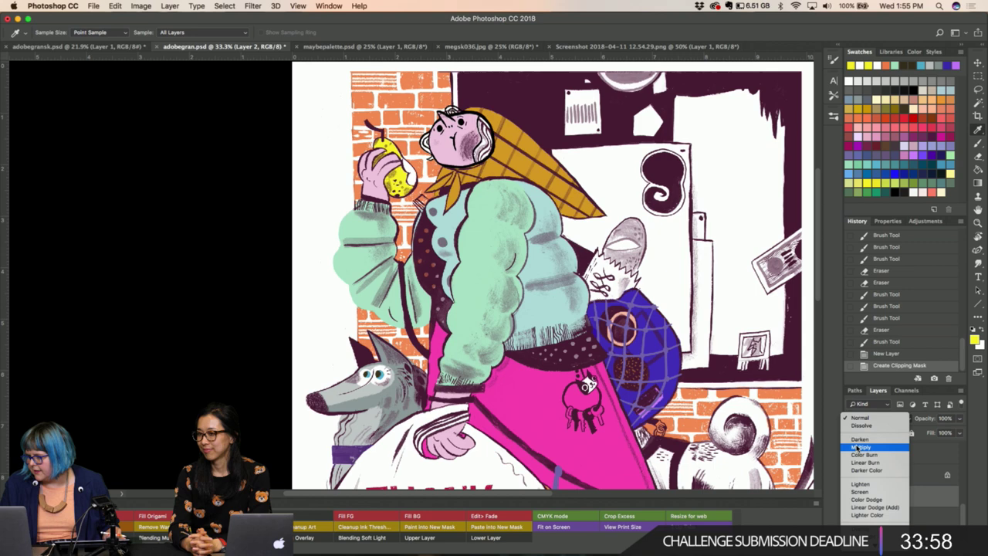
left_click(857, 447)
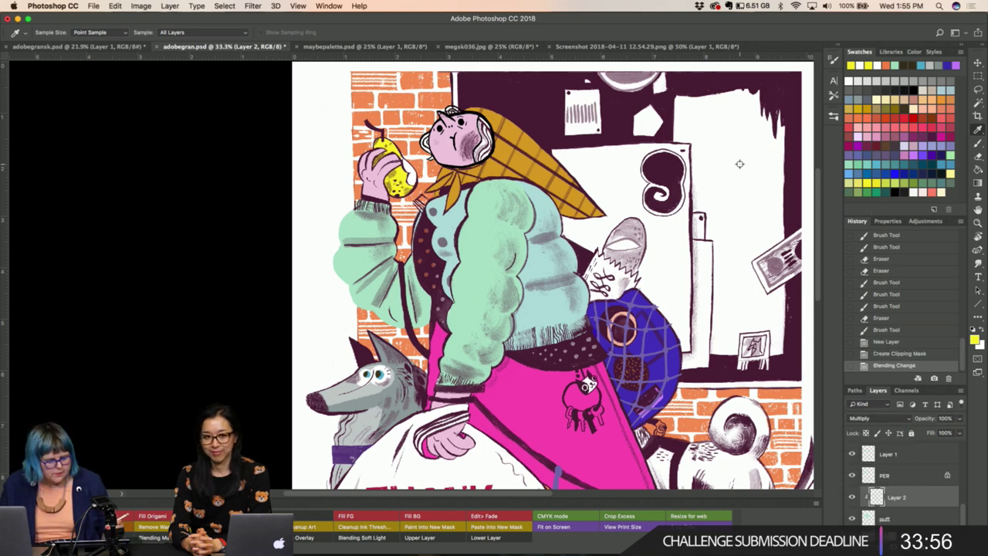
left_click(886, 65)
Hatch texture strokes along the raised left sleeve and lower sleeve.
key("b")
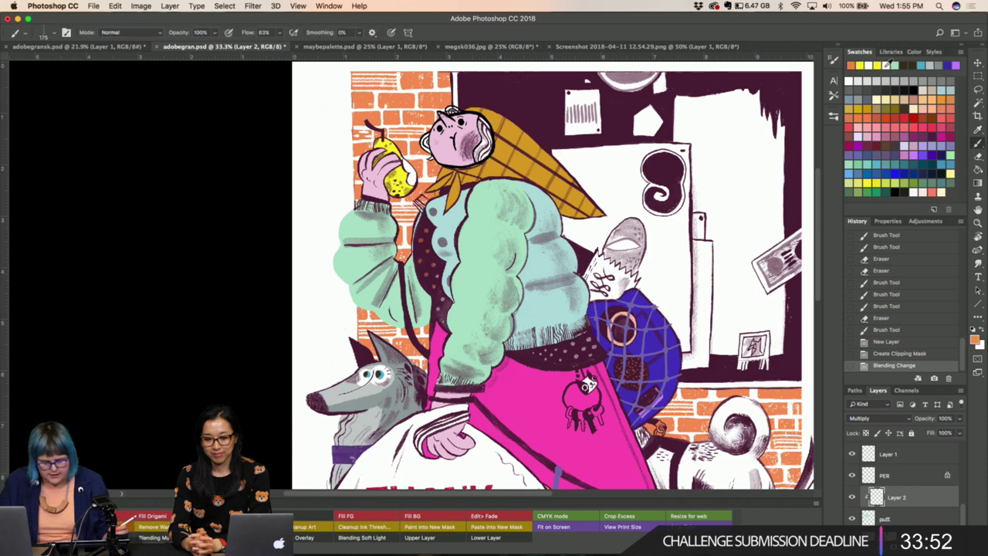
left_click_drag(400, 224, 334, 233)
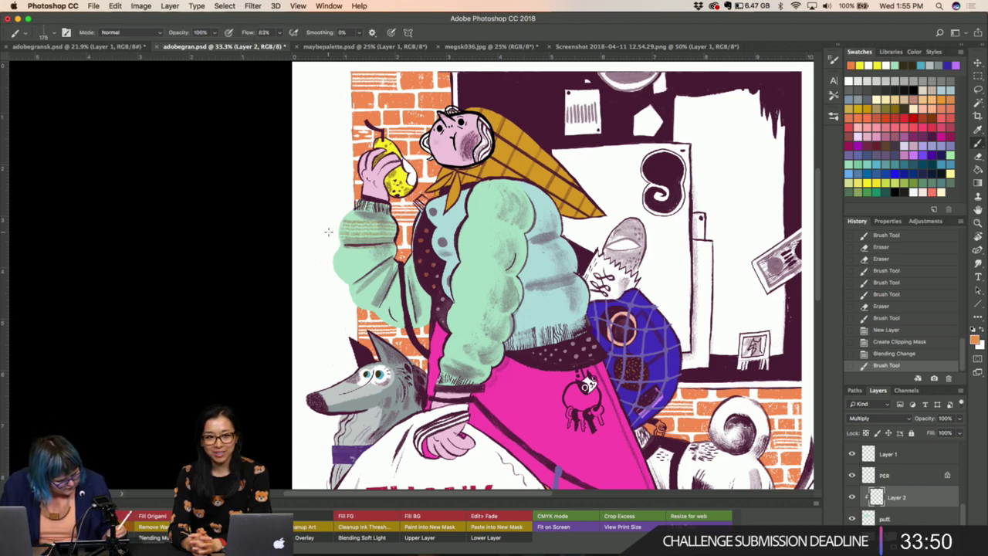
left_click_drag(386, 261, 352, 307)
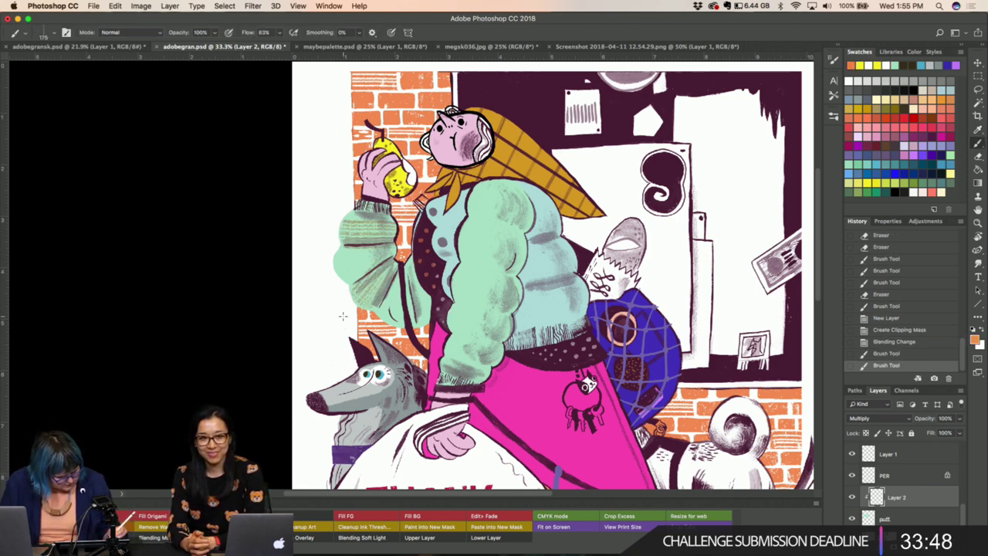
left_click_drag(426, 262, 408, 316)
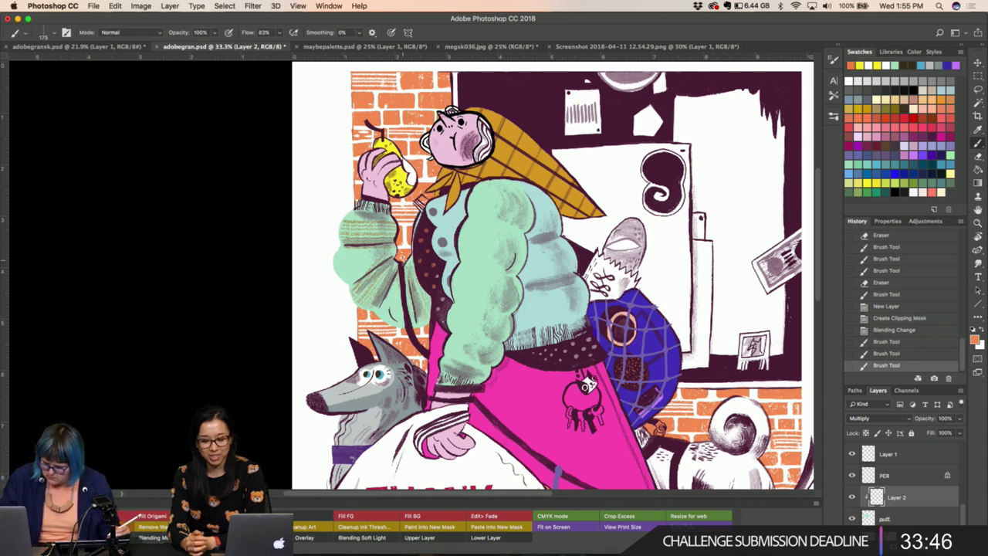
Sample ochre and hatch it across the sleeve, middle puff and upper shoulder.
key("i")
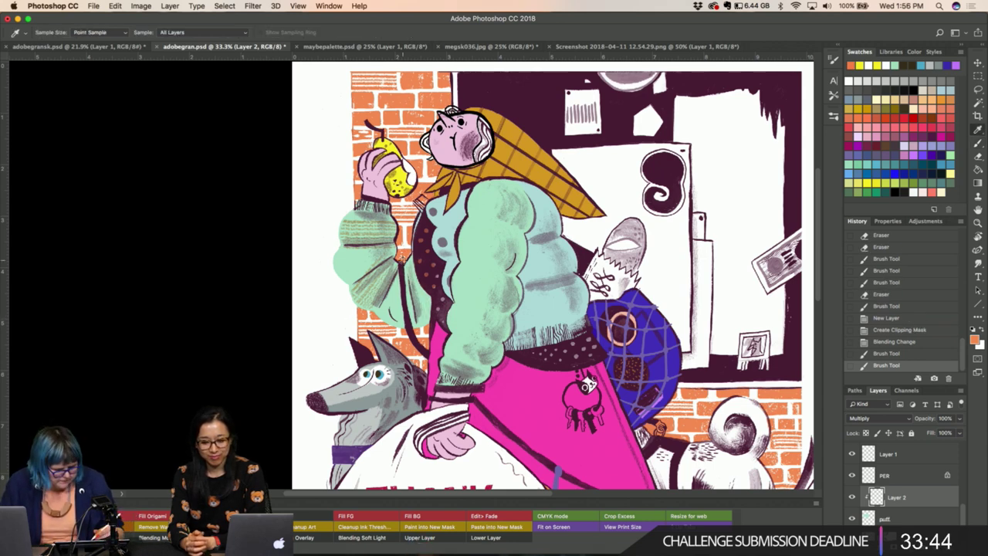
key("b")
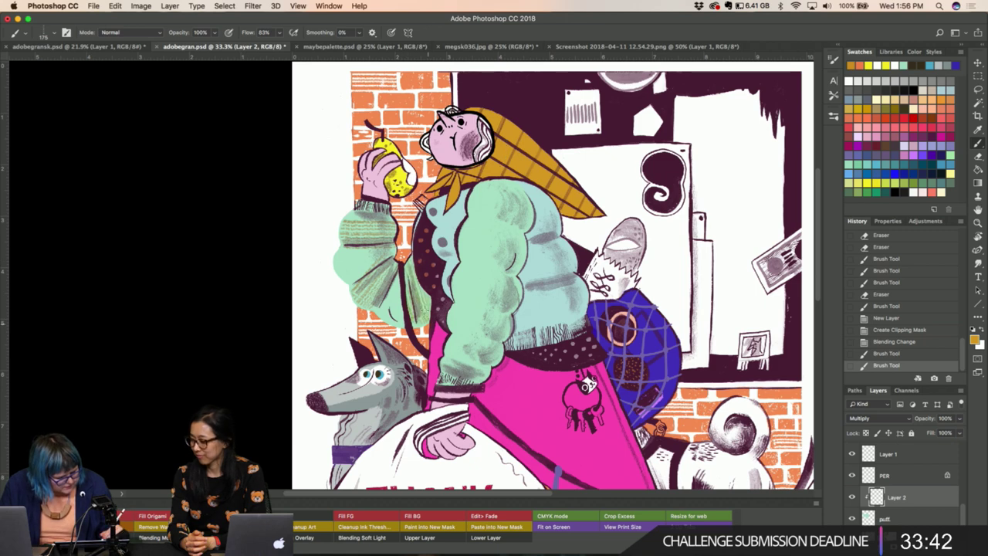
left_click_drag(424, 259, 408, 313)
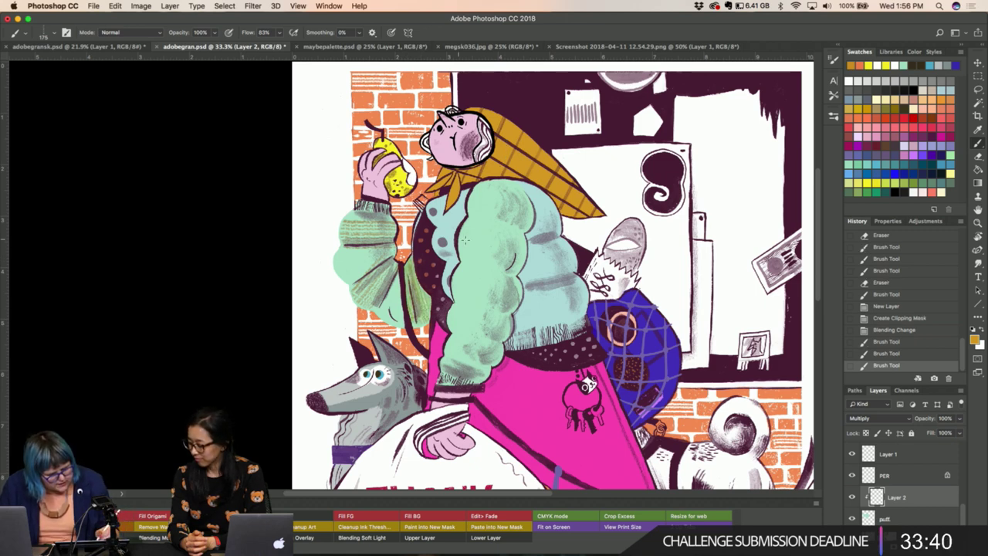
left_click_drag(462, 230, 525, 256)
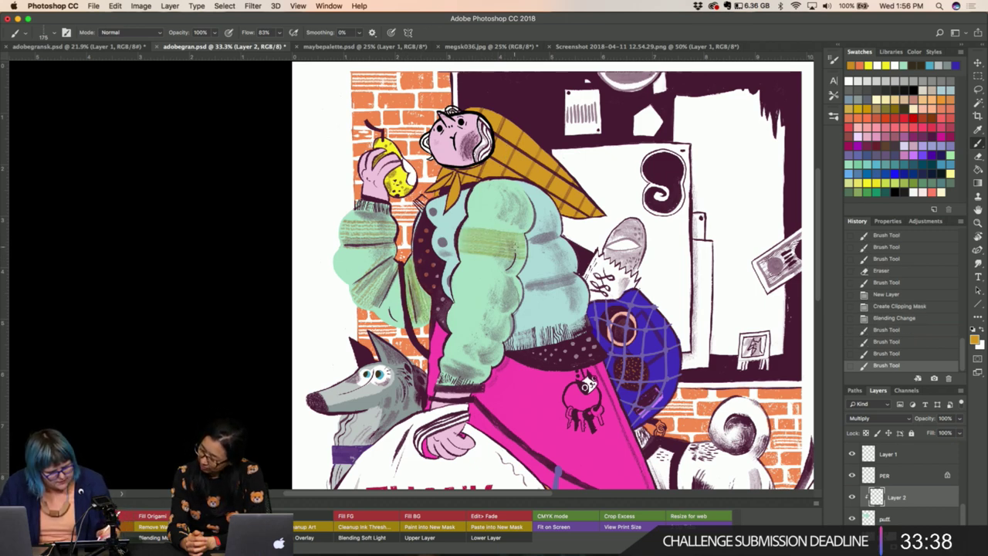
left_click_drag(479, 199, 532, 182)
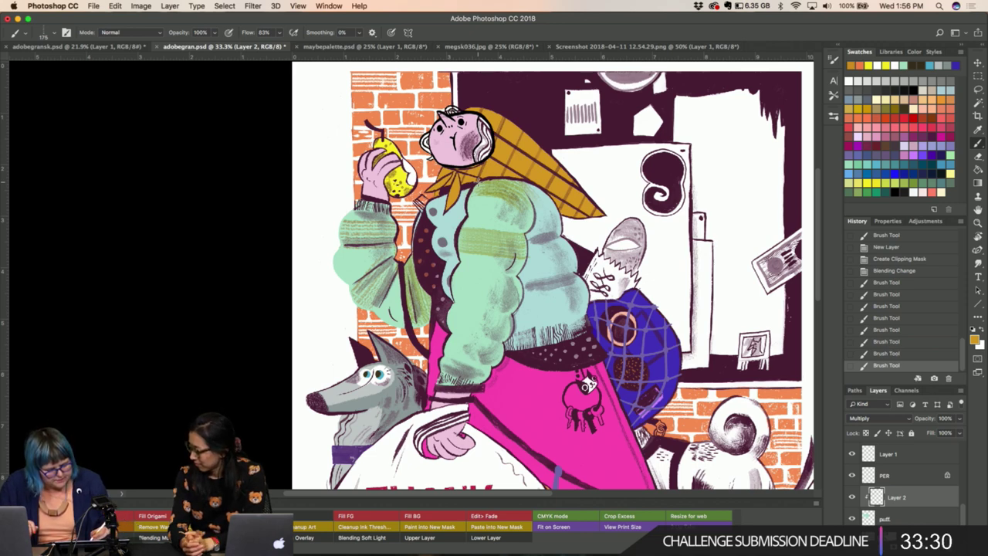
mouse_move(456, 270)
left_mouse_down()
mouse_move(517, 294)
mouse_move(511, 308)
mouse_move(443, 317)
mouse_move(457, 320)
left_mouse_up()
Erase a bit of sleeve hatching, then add green hatching to the lower and upper-left sleeve.
key("e")
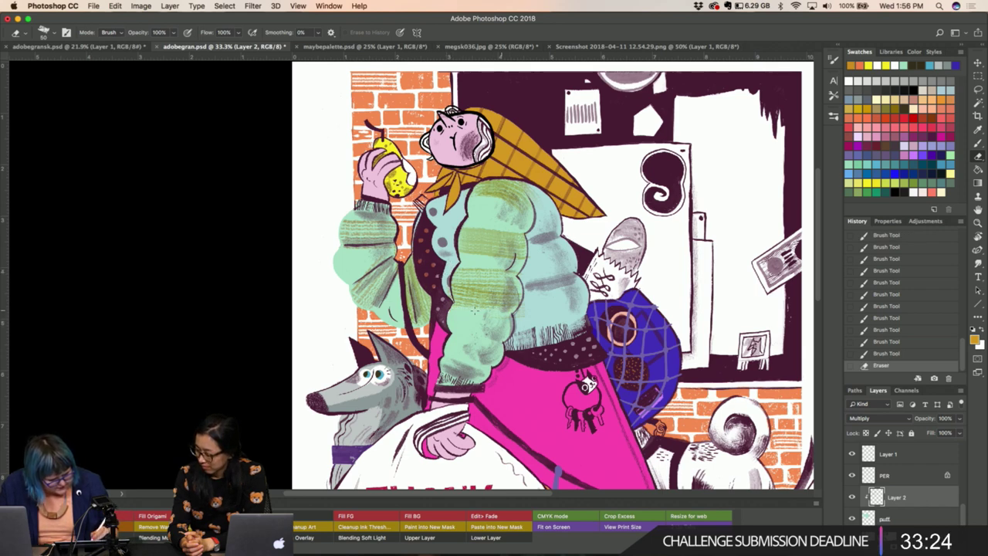
left_click_drag(498, 307, 498, 328)
key("b")
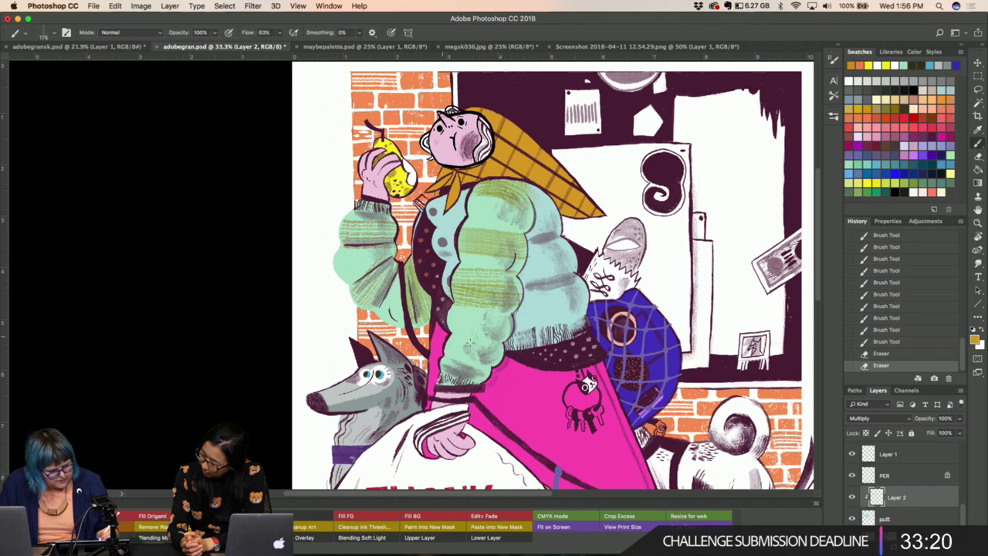
mouse_move(469, 340)
left_mouse_down()
mouse_move(456, 356)
mouse_move(514, 363)
left_mouse_up()
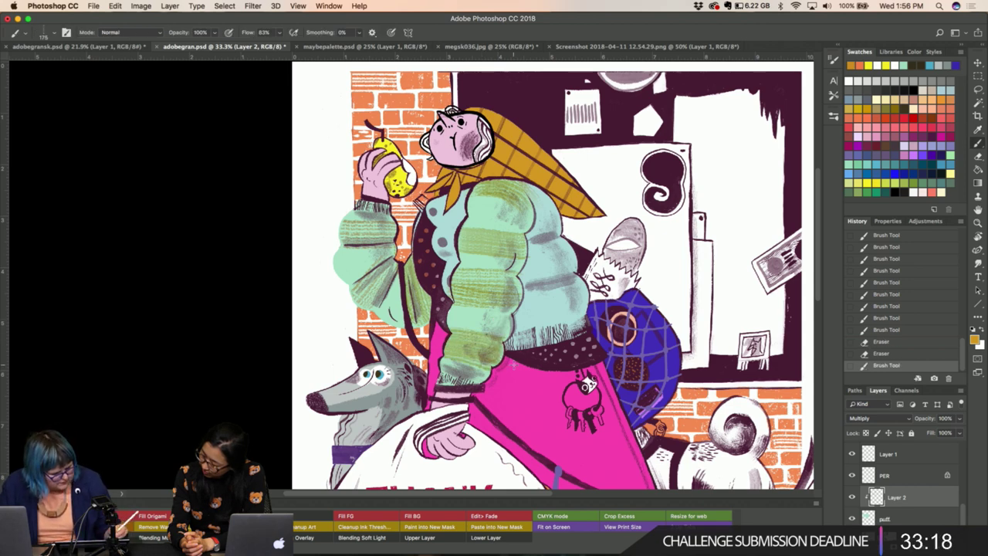
mouse_move(343, 210)
left_mouse_down()
mouse_move(394, 235)
mouse_move(390, 208)
mouse_move(352, 206)
left_mouse_up()
Erase overdone hatching on the left sleeve and near the cuff, undoing one erase stroke.
key("e")
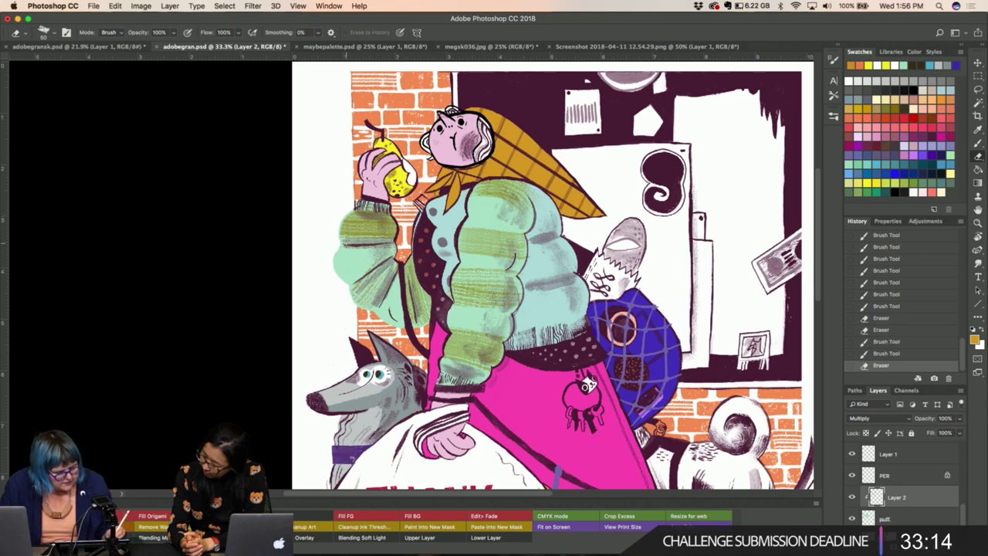
mouse_move(360, 241)
left_mouse_down()
mouse_move(348, 244)
mouse_move(346, 224)
mouse_move(310, 220)
left_mouse_up()
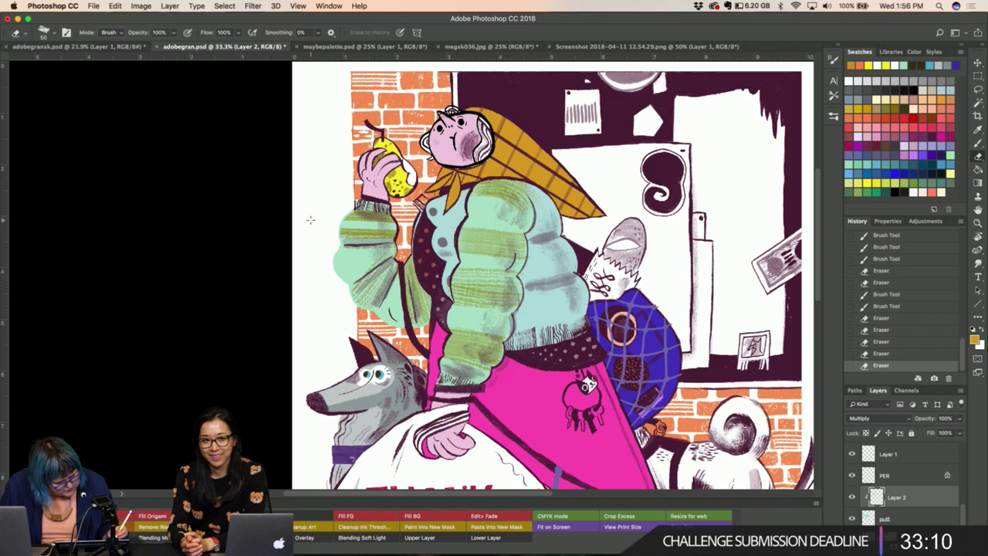
left_click_drag(387, 216, 329, 209)
key("ctrl+z")
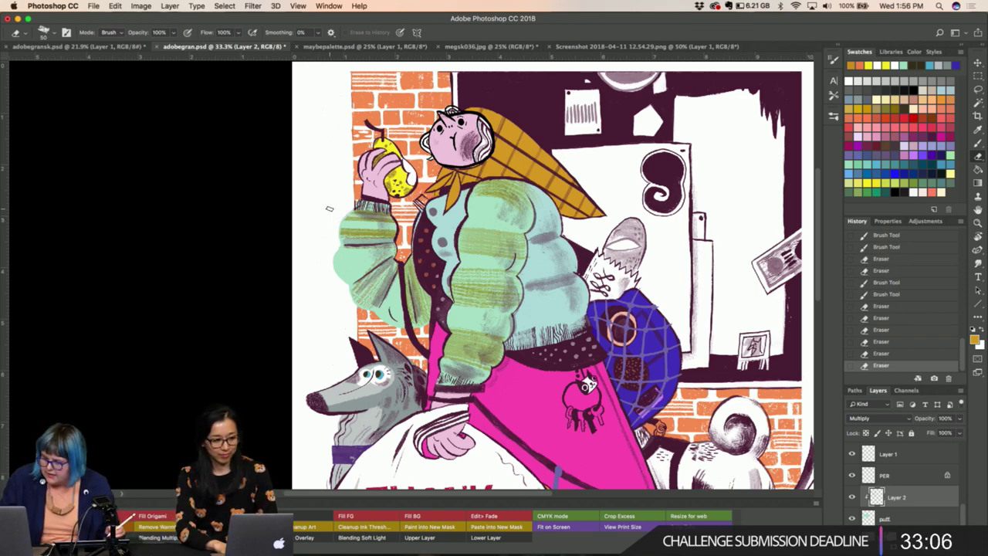
left_click_drag(506, 347, 448, 354)
left_click_drag(459, 341, 511, 356)
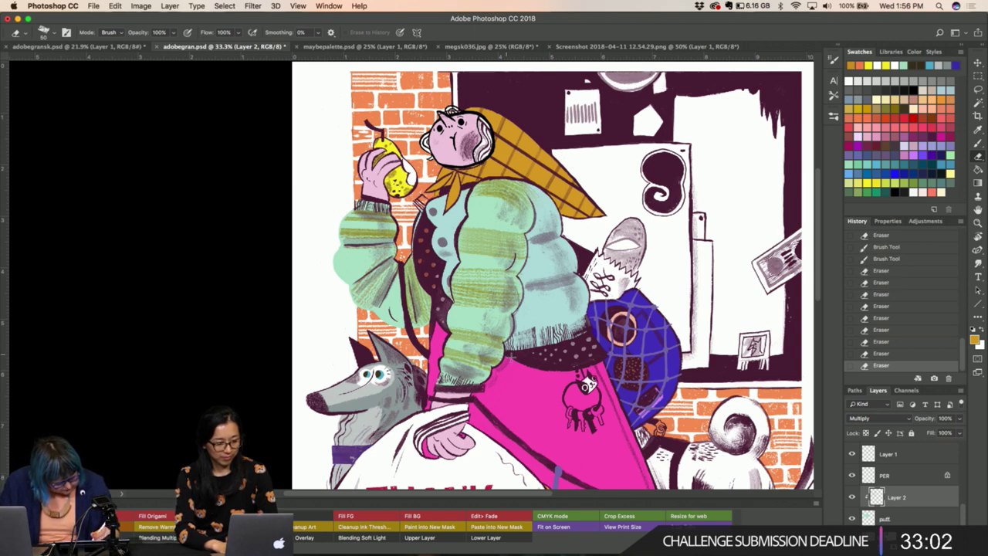
left_click_drag(443, 362, 491, 369)
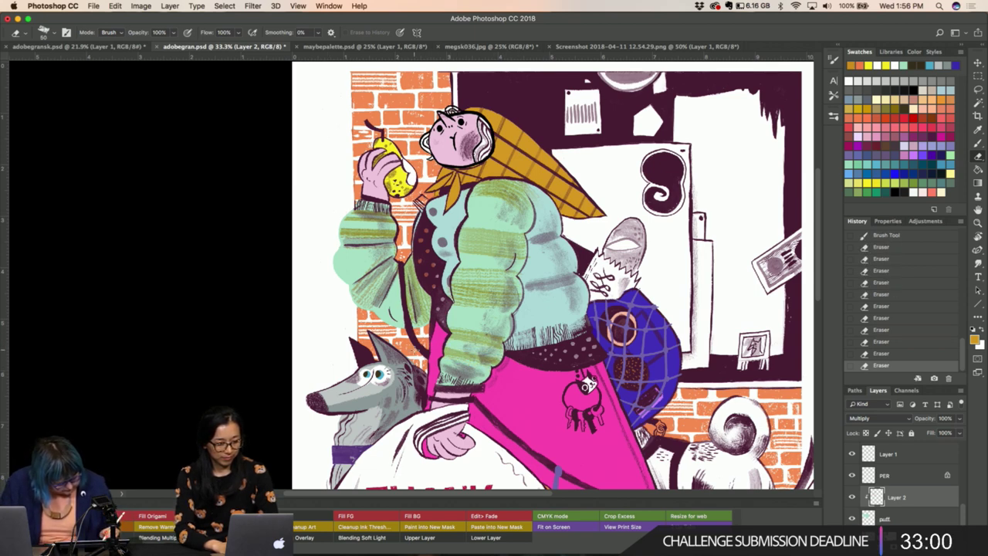
left_click_drag(450, 340, 504, 329)
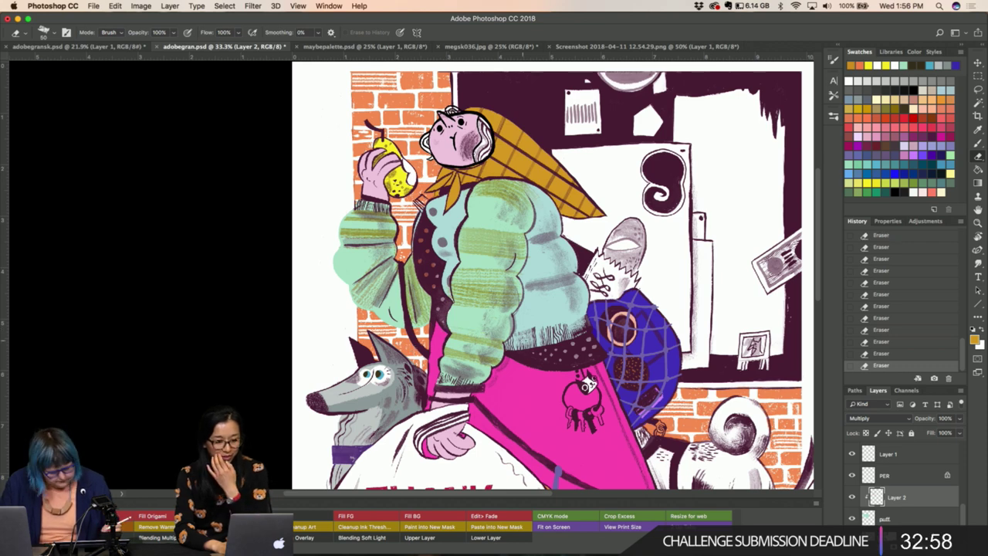
key("b")
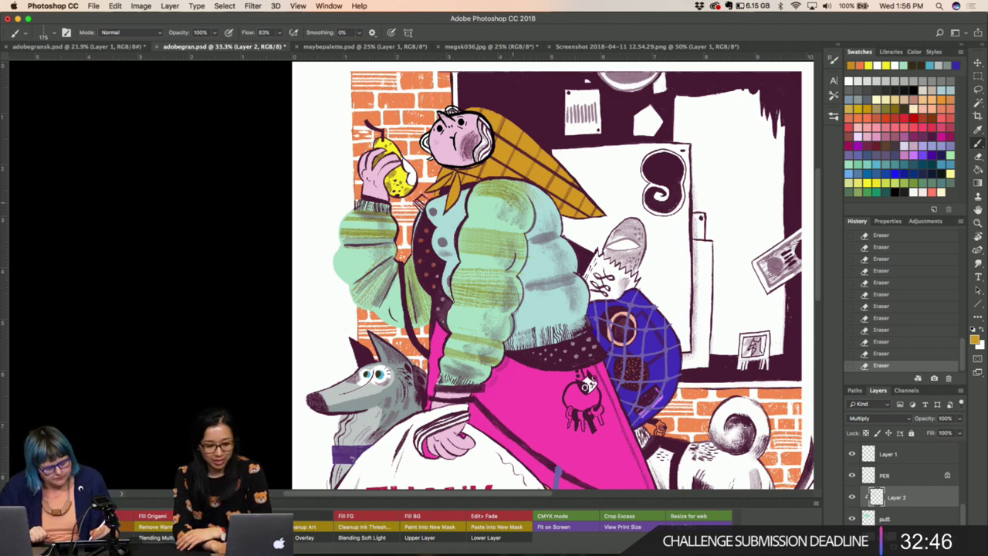
Lighten the jacket texture, then paint a darker stroke and small marks on the jacket.
key("e")
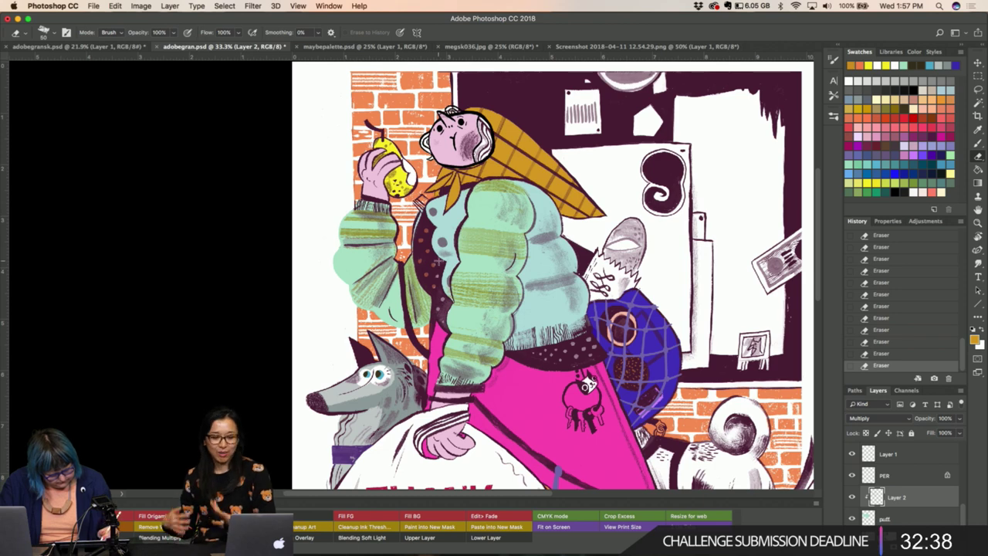
left_click_drag(456, 291, 512, 291)
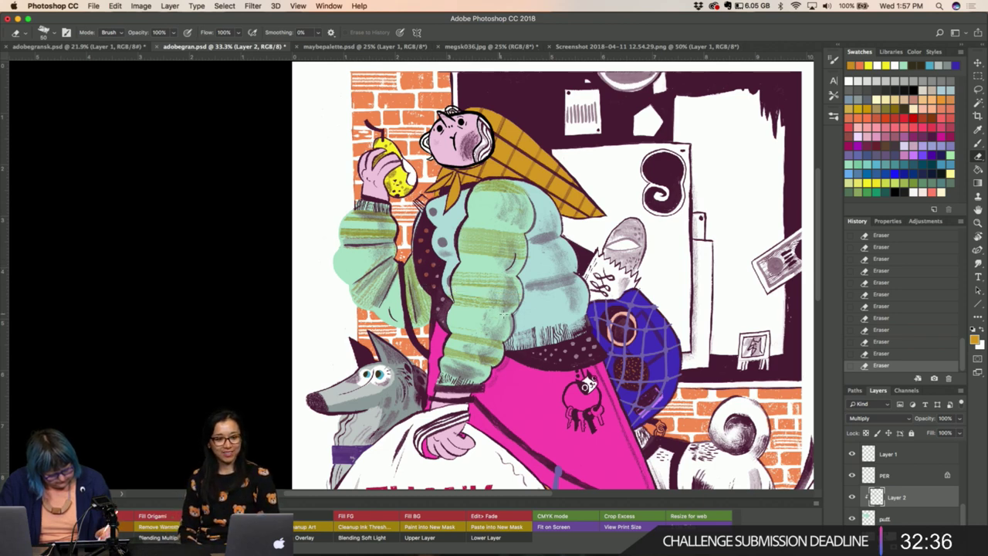
left_click_drag(448, 303, 488, 305)
key("b")
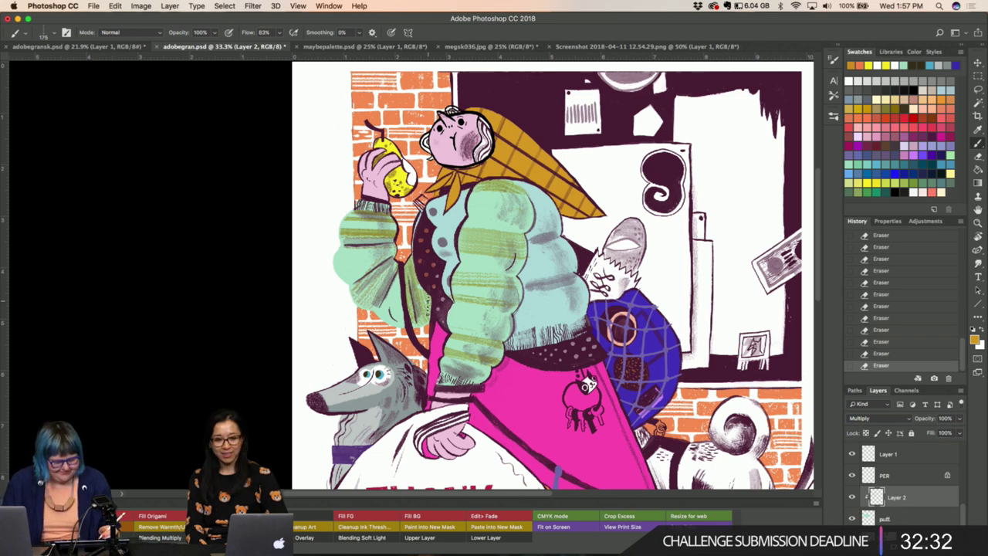
left_click_drag(454, 309, 531, 328)
key("ctrl+z")
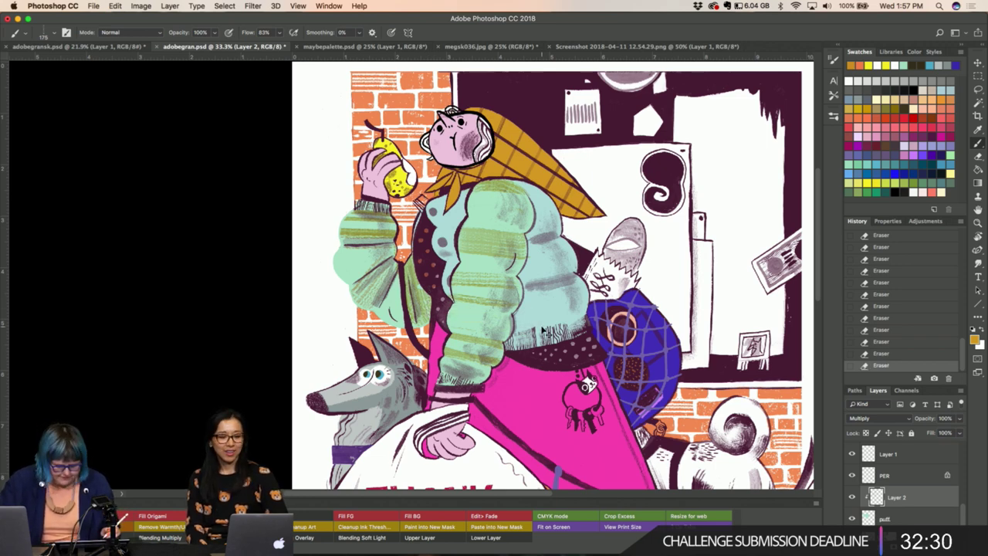
key("ctrl+z")
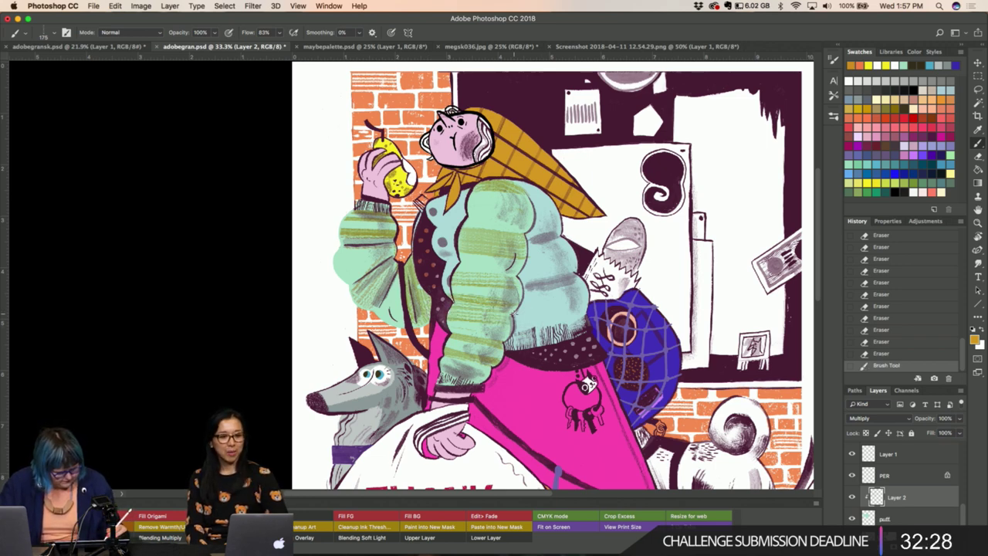
left_click_drag(510, 311, 519, 320)
left_click_drag(429, 295, 429, 317)
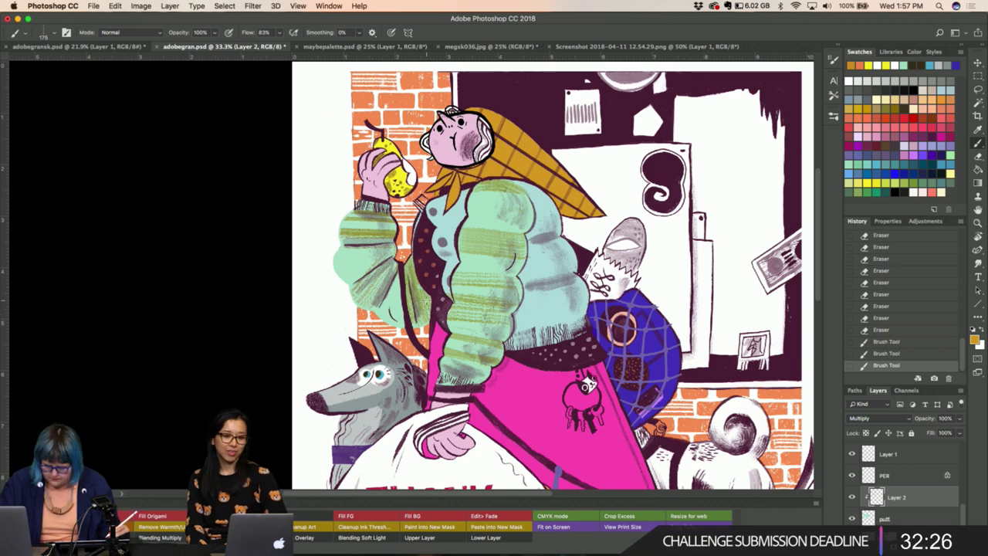
Erase small spots on the sleeve and jacket, and undo a misplaced sleeve stroke.
key("e")
left_click_drag(404, 258, 397, 269)
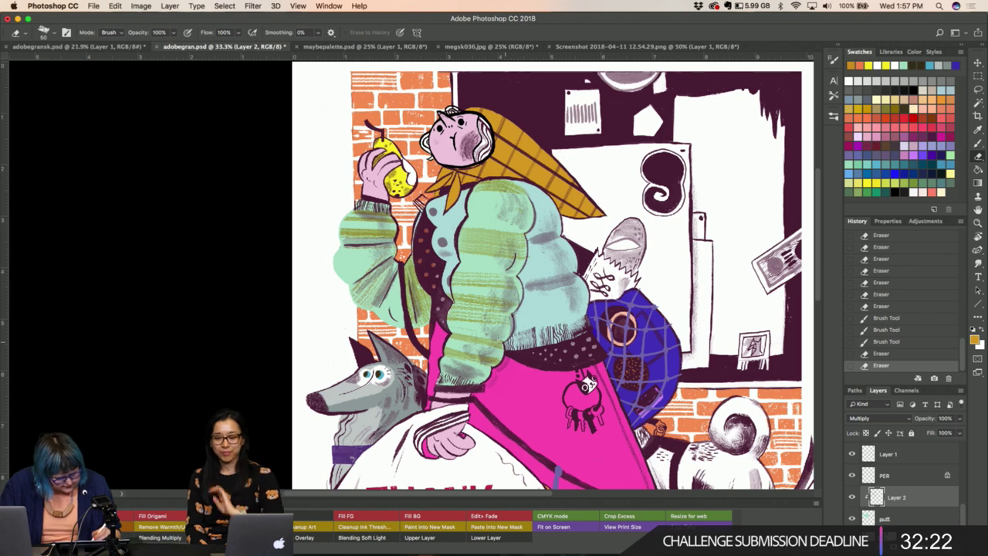
left_click_drag(430, 324, 434, 332)
left_click_drag(493, 338, 499, 342)
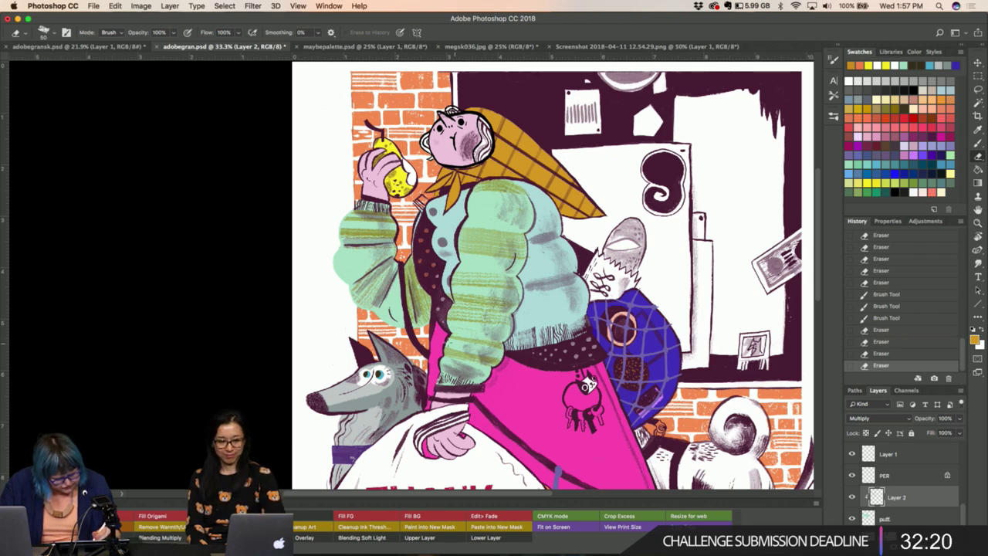
key("b")
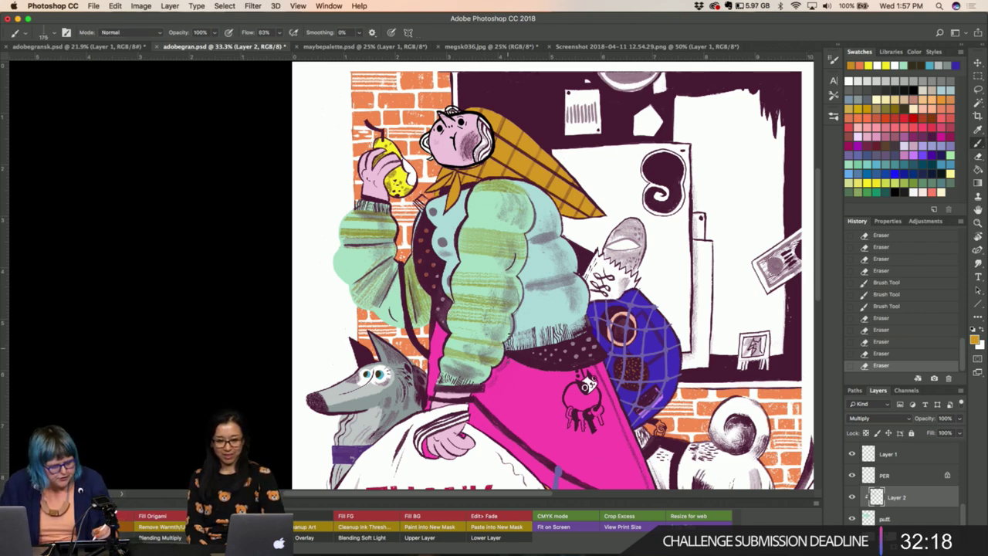
left_click_drag(517, 207, 452, 212)
key("ctrl+z")
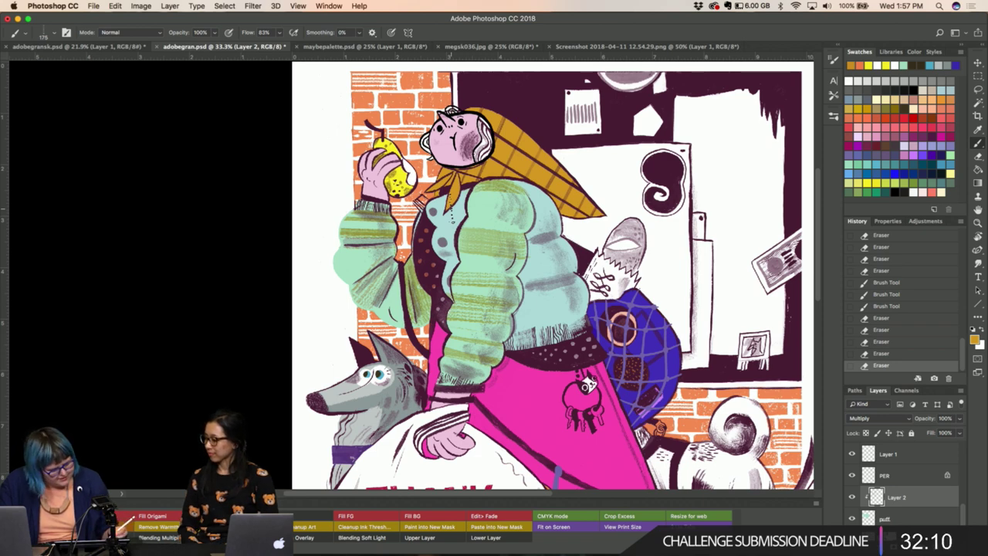
Paint darker strokes on the right, upper and upper-left sleeve, then zoom out.
left_click_drag(579, 279, 528, 294)
mouse_move(587, 284)
left_mouse_down()
mouse_move(547, 301)
mouse_move(550, 293)
left_mouse_up()
left_click_drag(565, 218, 536, 241)
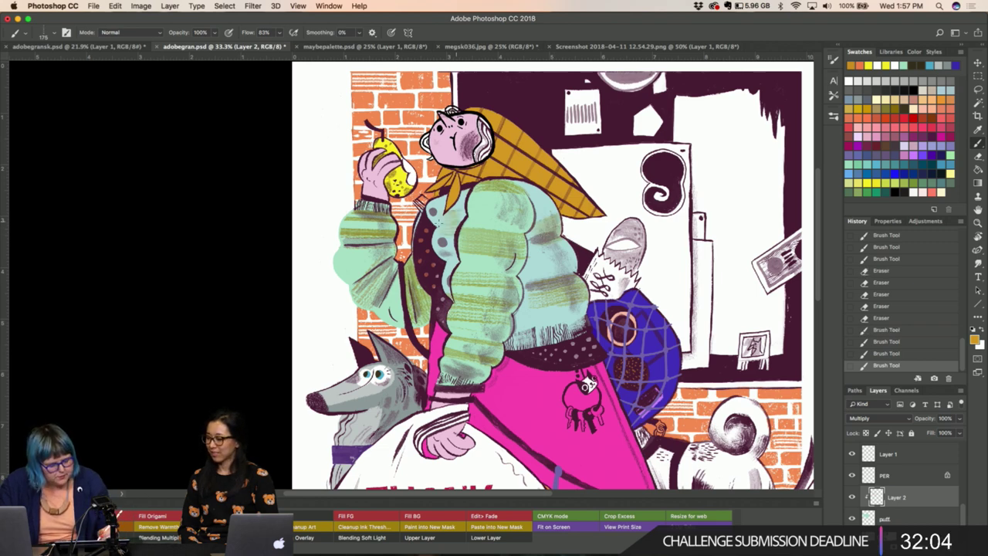
left_click_drag(461, 211, 436, 234)
left_click_drag(436, 269, 448, 259)
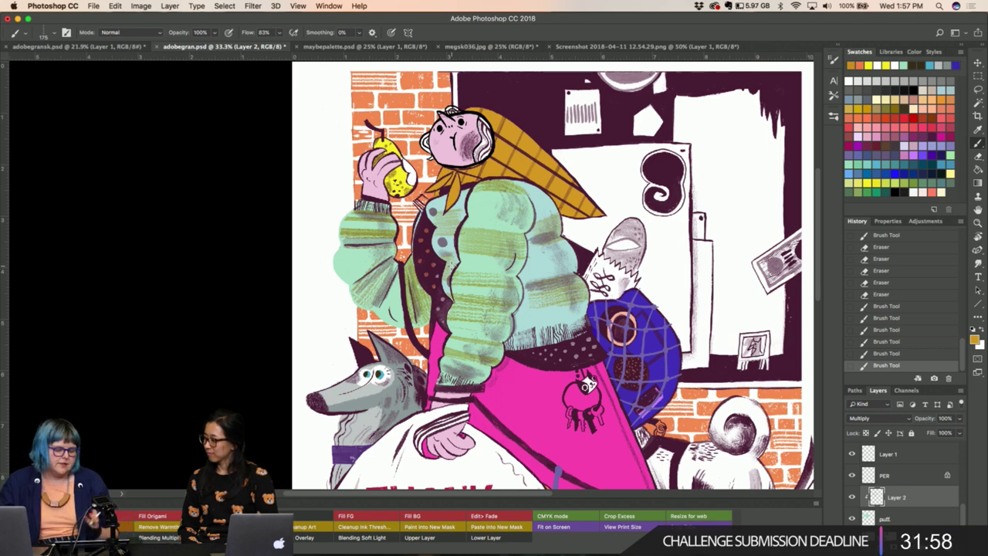
key("super+minus")
key("super+minus")
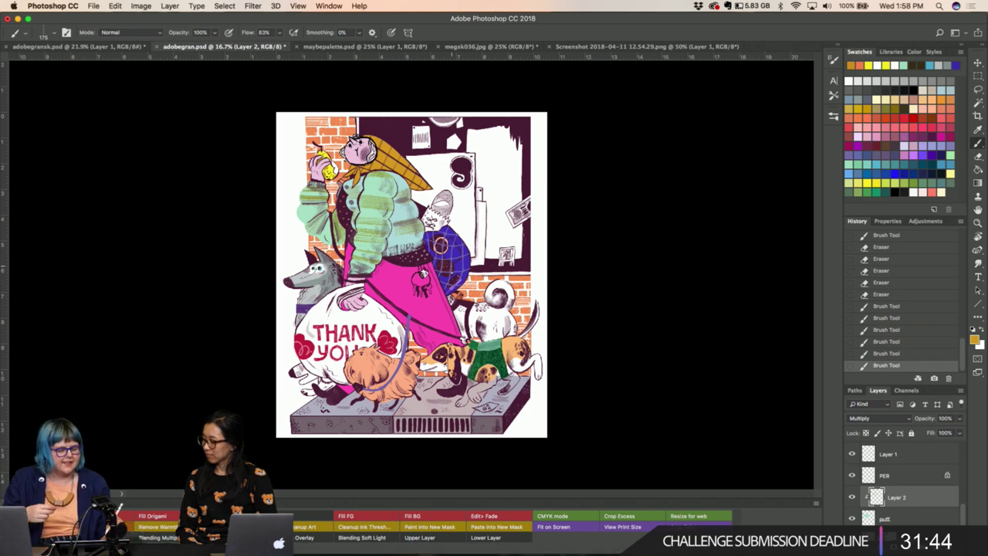
Zoom back in and erase small bits of the jacket texture.
key("ctrl+plus")
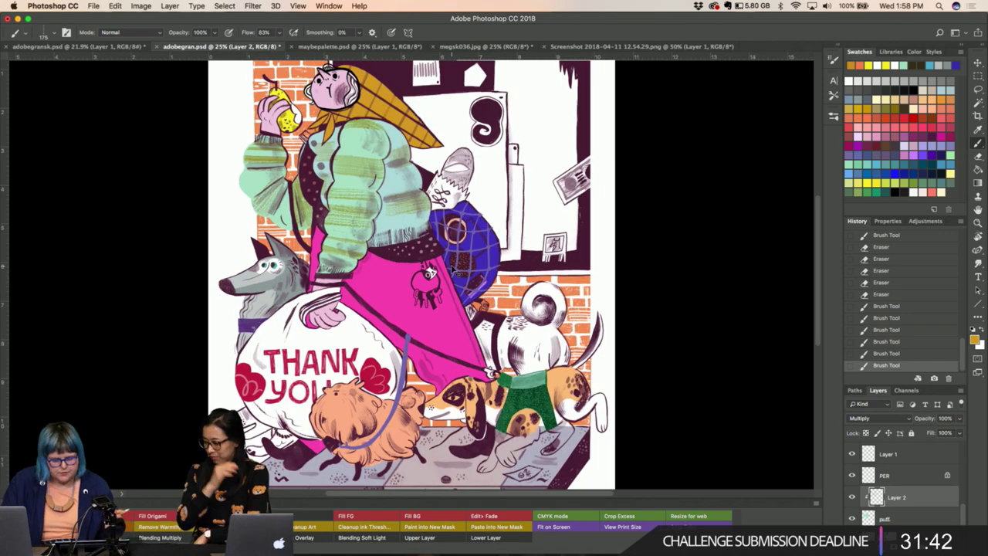
key("ctrl+plus")
scroll(478, 271, "up", 5)
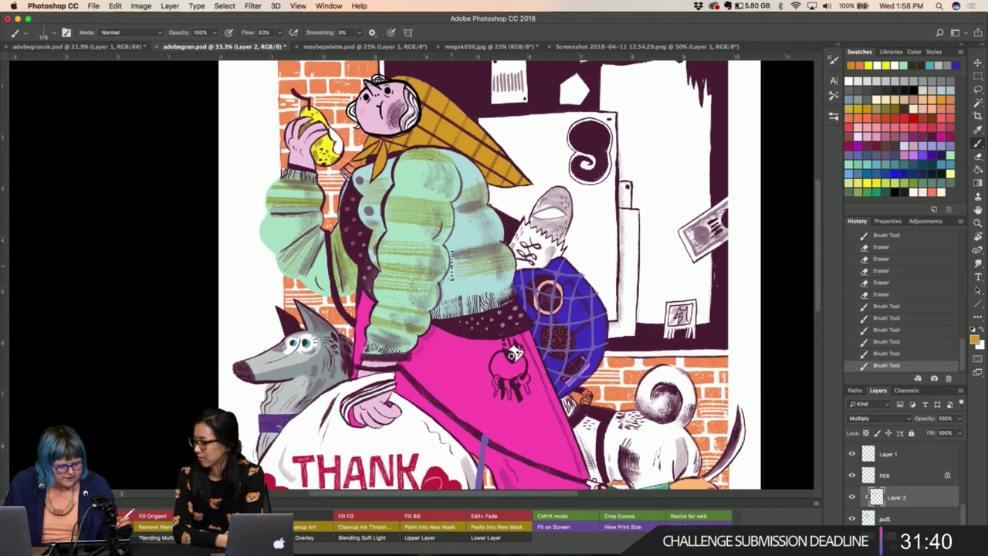
scroll(479, 270, "up", 3)
key("e")
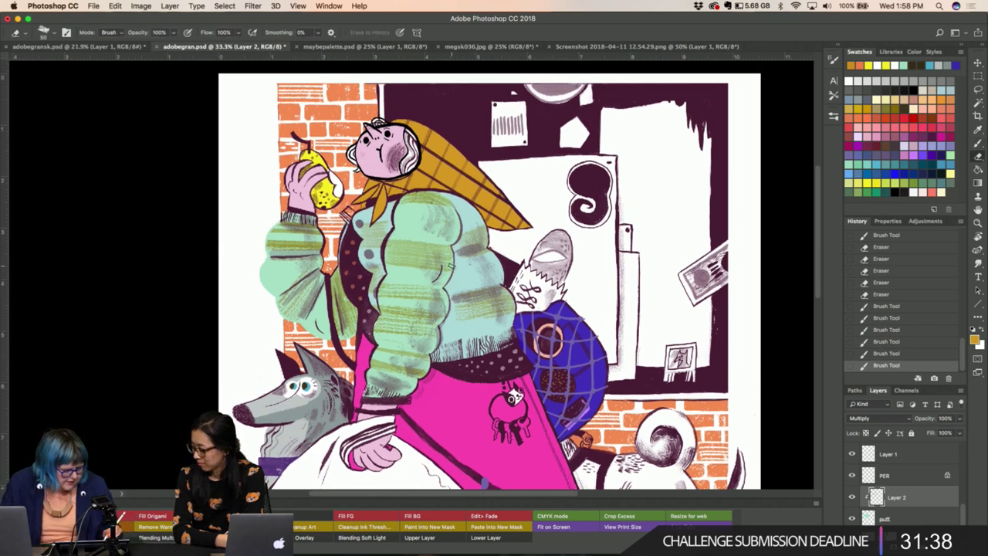
left_click_drag(371, 315, 375, 305)
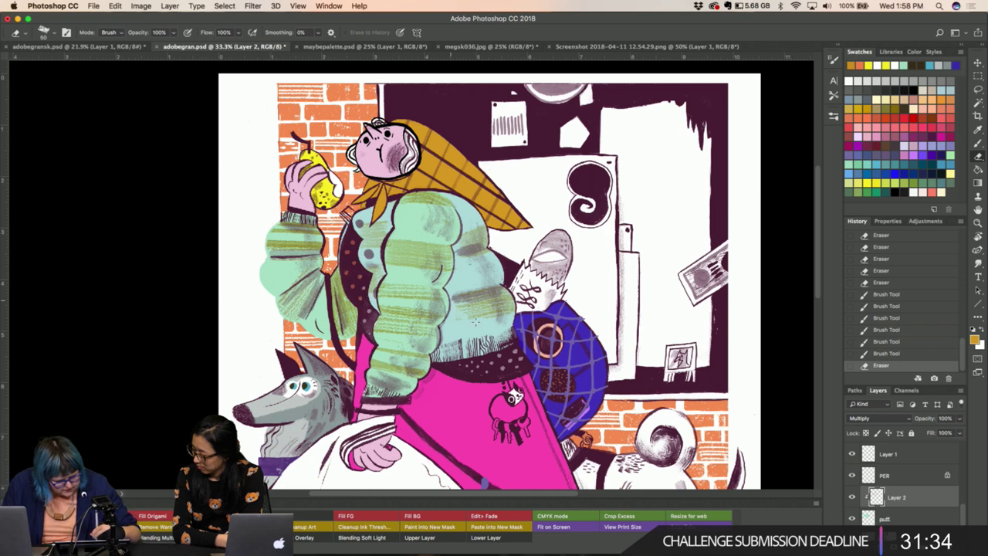
left_click_drag(464, 314, 465, 309)
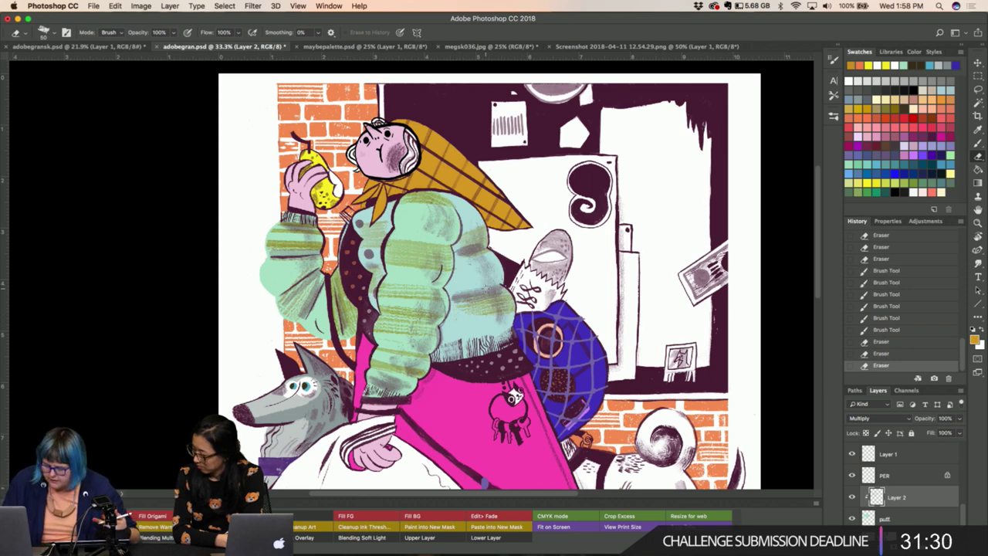
Add texture strokes and dark hatching along the jacket's lower edge.
key("b")
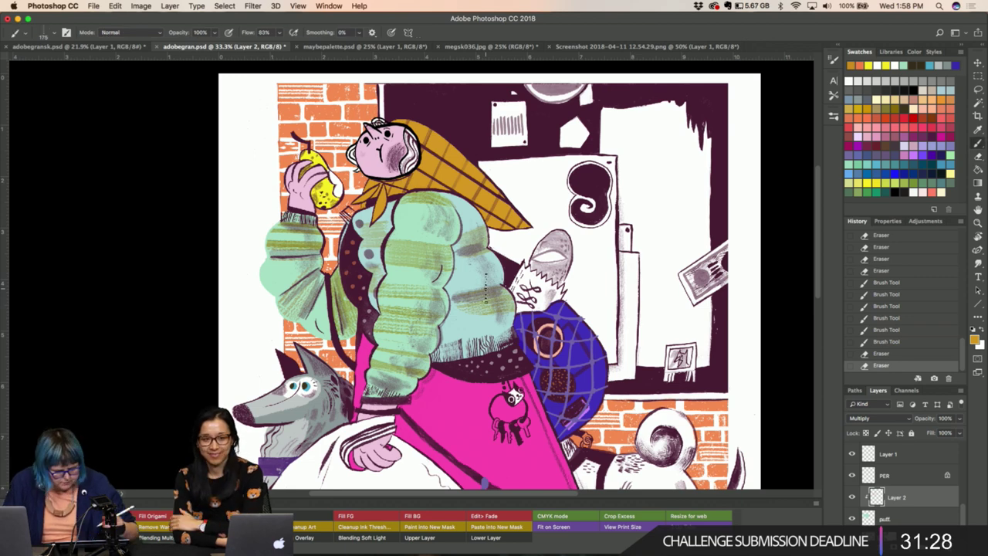
left_click_drag(455, 209, 475, 199)
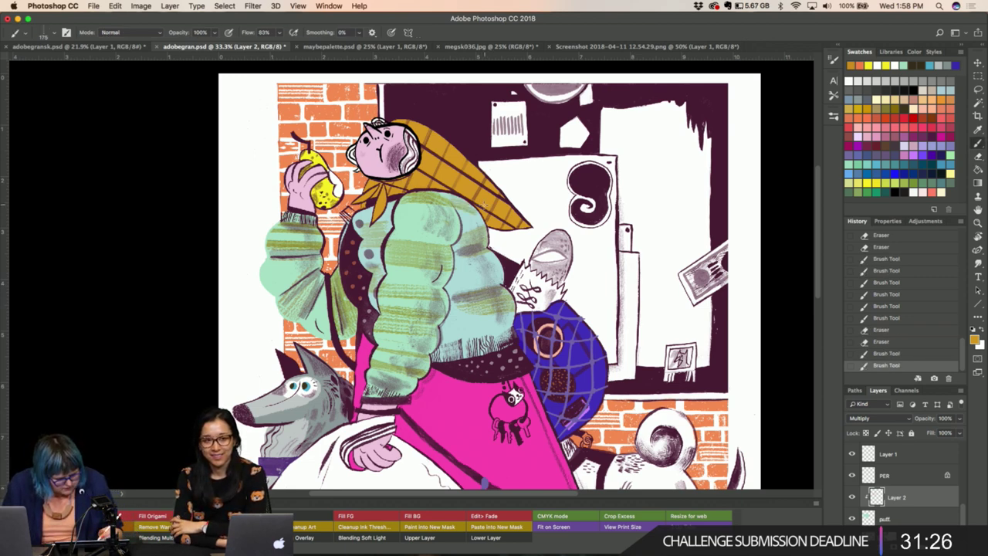
left_click_drag(444, 355, 510, 338)
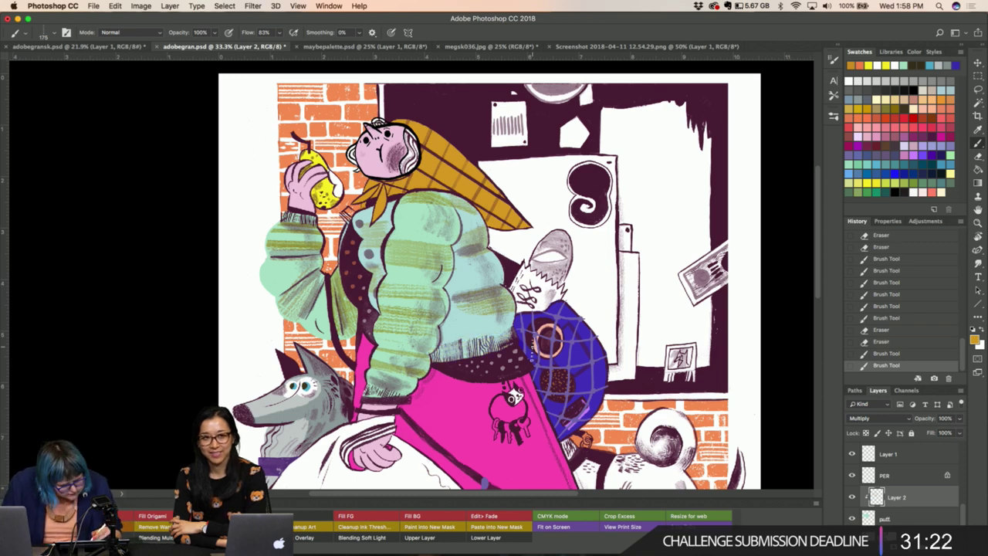
Add green hatching strokes to the jacket, then erase small patches near its top and sleeve edge.
scroll(473, 308, "up", 3)
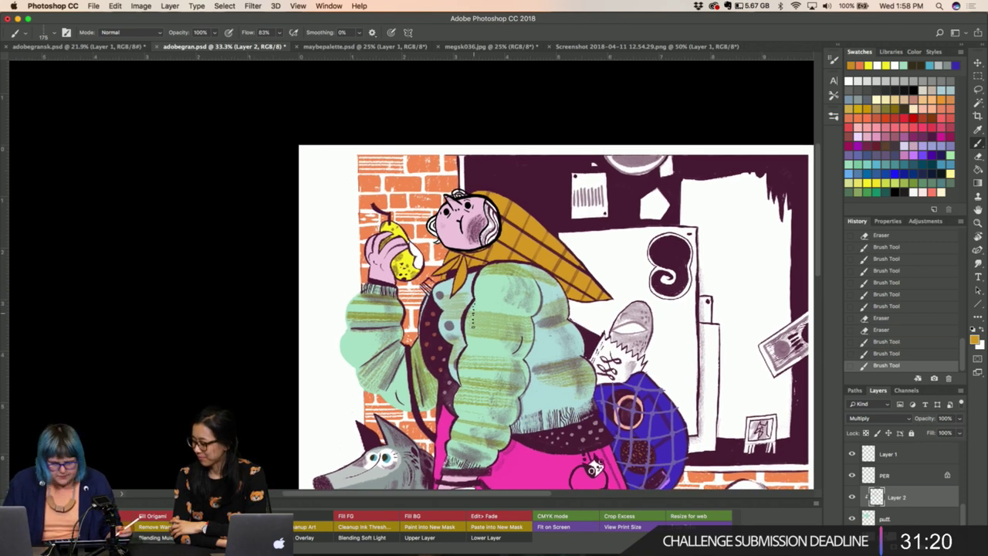
scroll(473, 313, "down", 3)
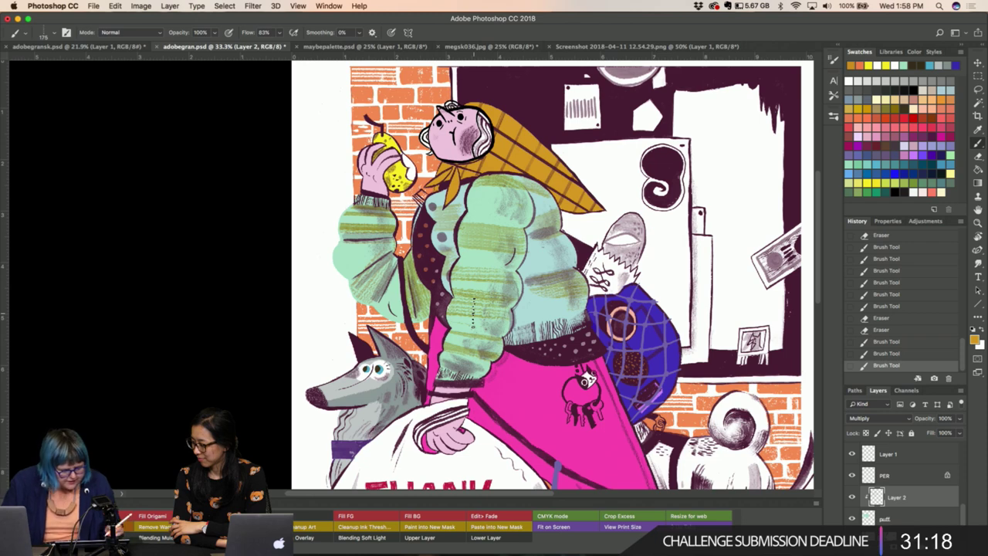
left_click_drag(490, 193, 529, 210)
key("e")
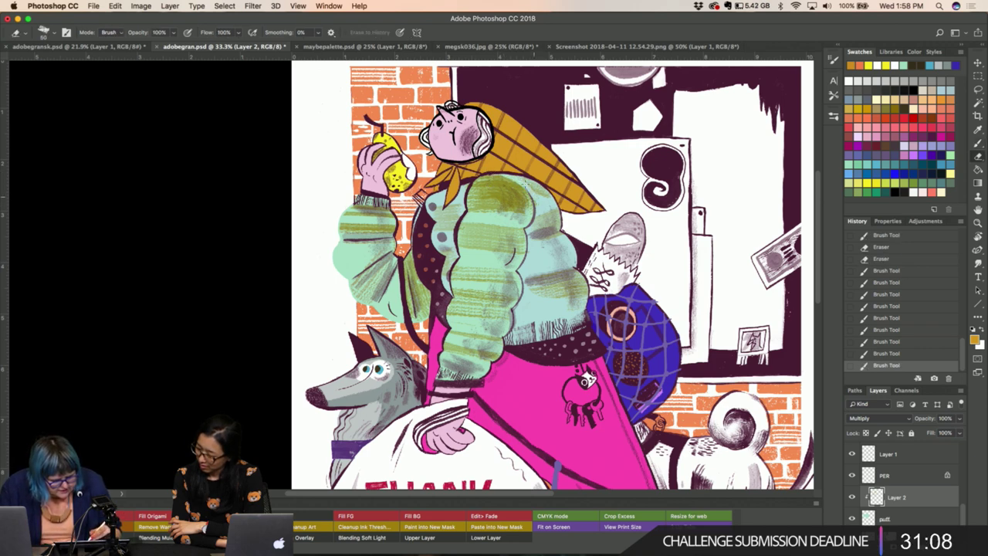
left_click_drag(531, 189, 533, 187)
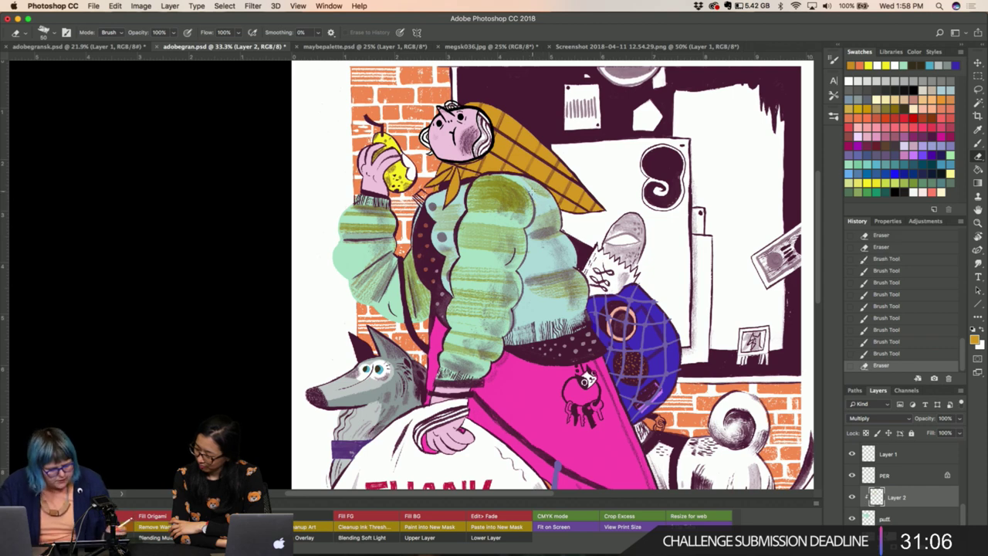
left_click_drag(533, 187, 545, 202)
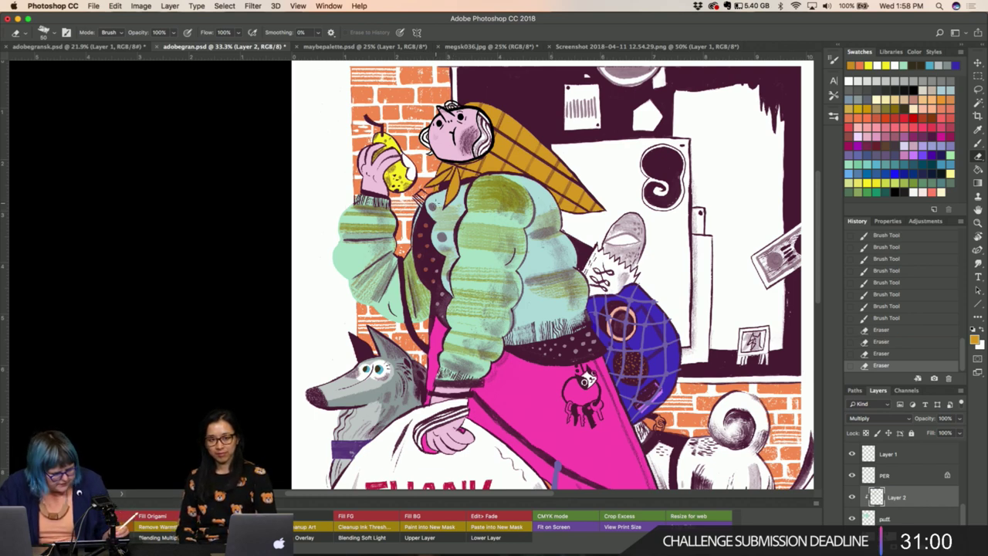
left_click_drag(340, 268, 336, 274)
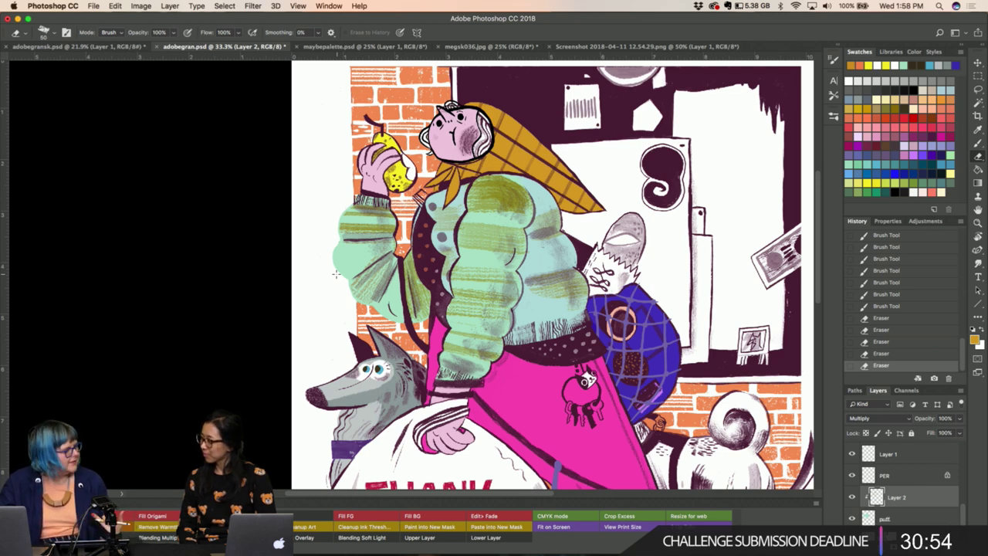
Zoom out over the illustration and make the bricks layer active.
key("b")
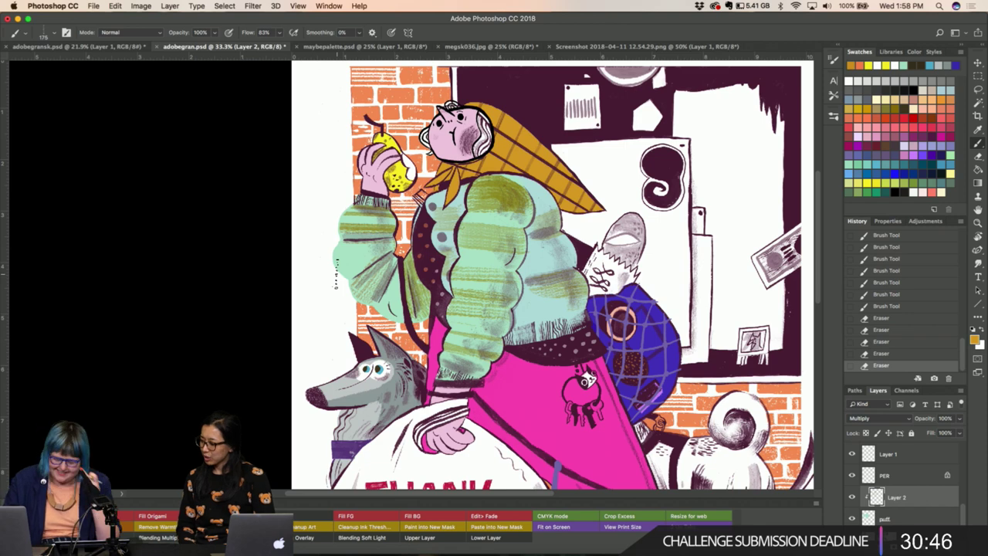
key("i")
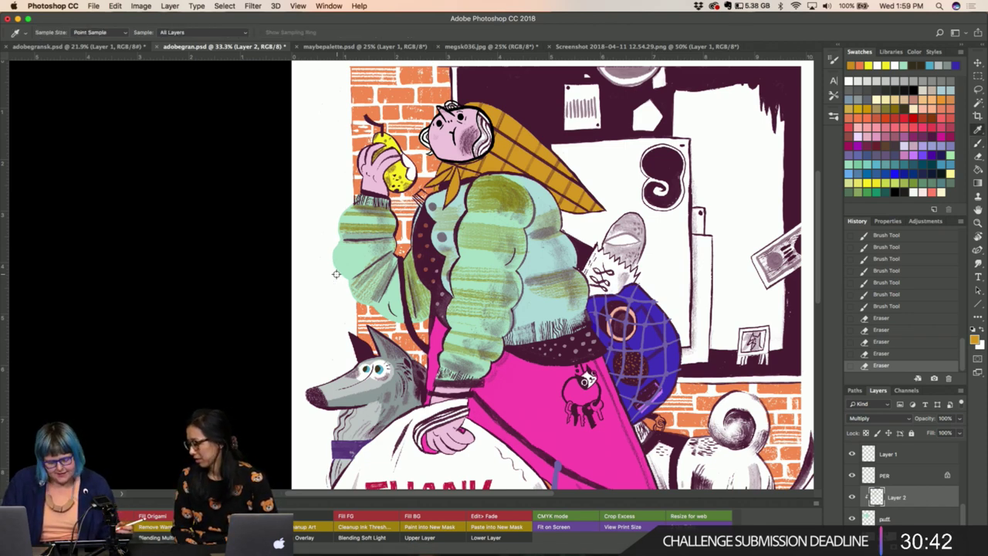
key("ctrl+minus")
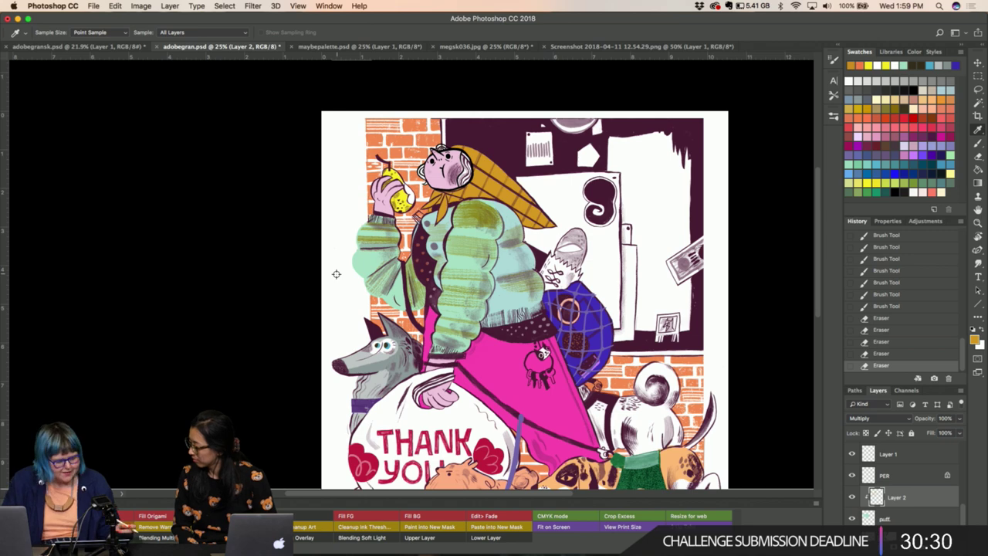
scroll(336, 275, "down", 2)
scroll(336, 274, "down", 3)
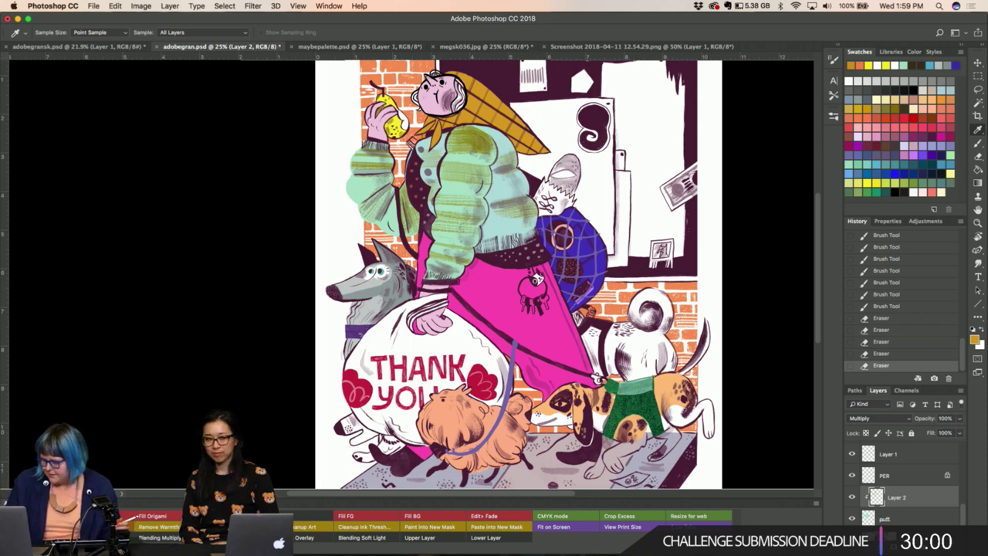
scroll(903, 486, "down", 2)
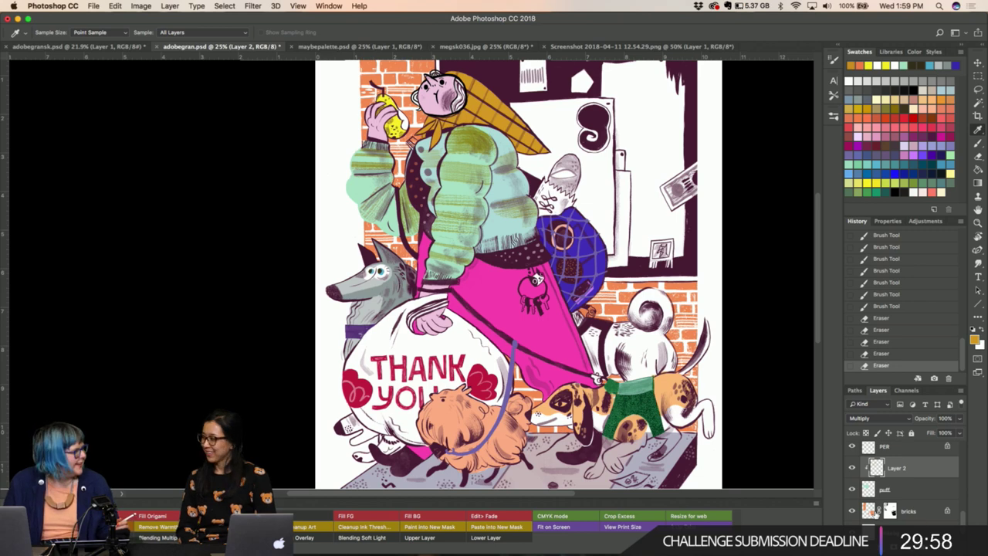
scroll(876, 512, "down", 1)
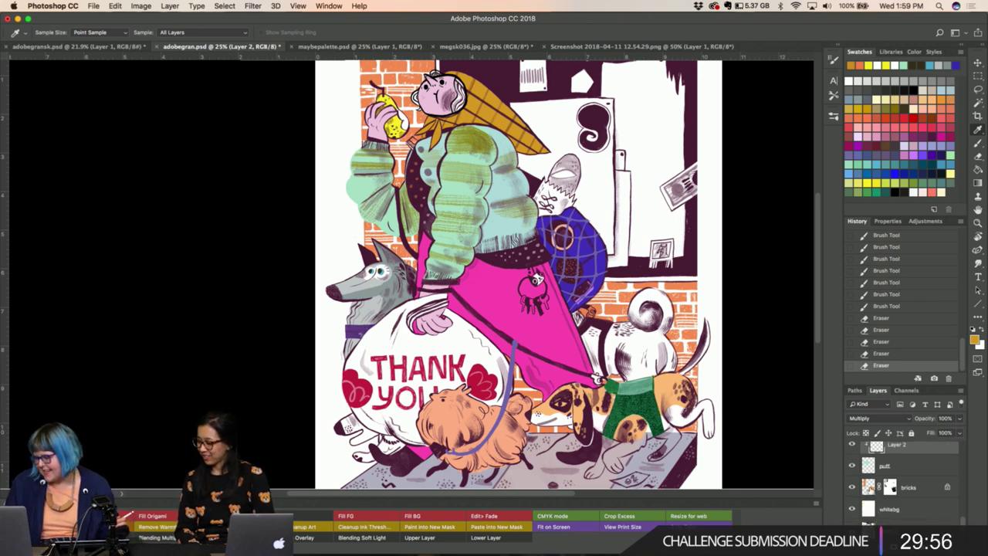
left_click(868, 488)
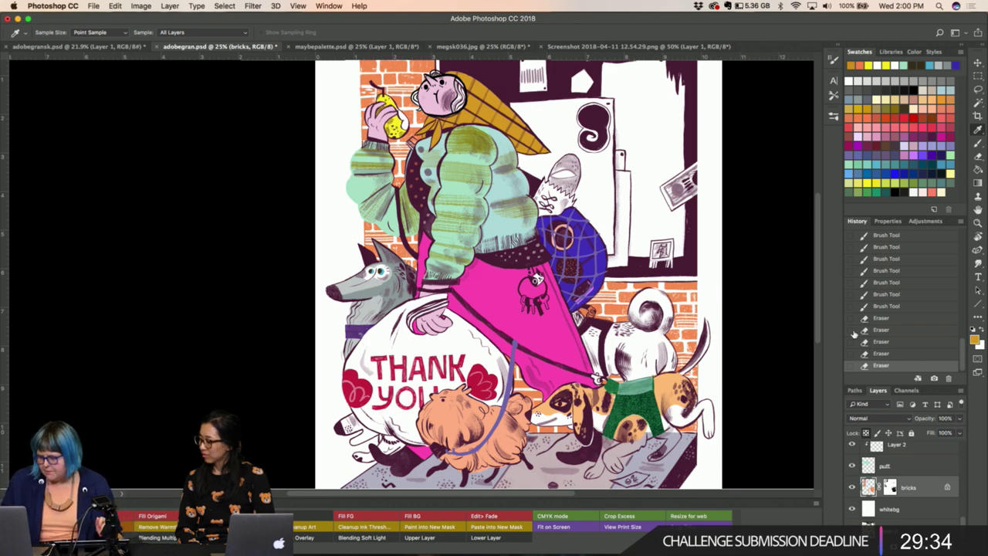
scroll(761, 166, "up", 2)
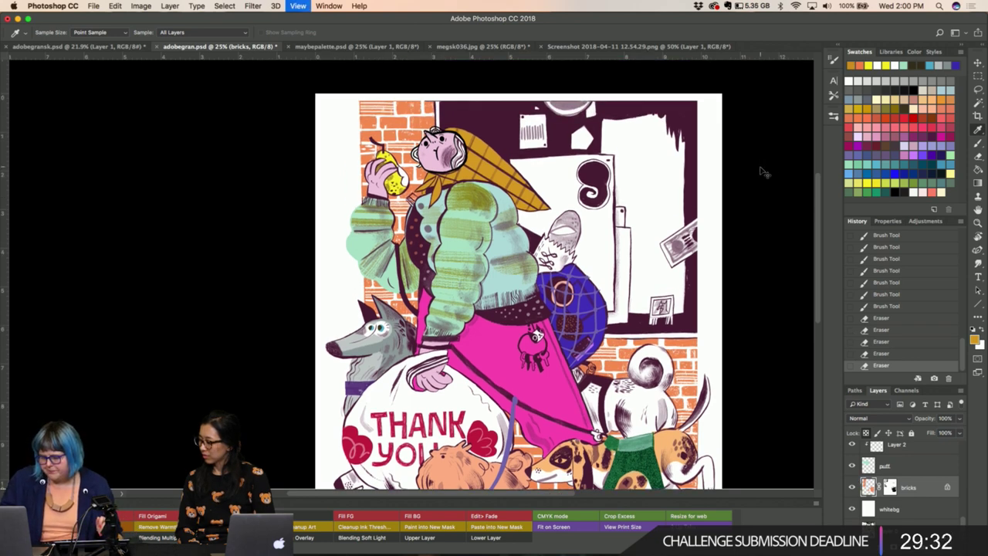
scroll(761, 167, "up", 4)
scroll(761, 167, "down", 2)
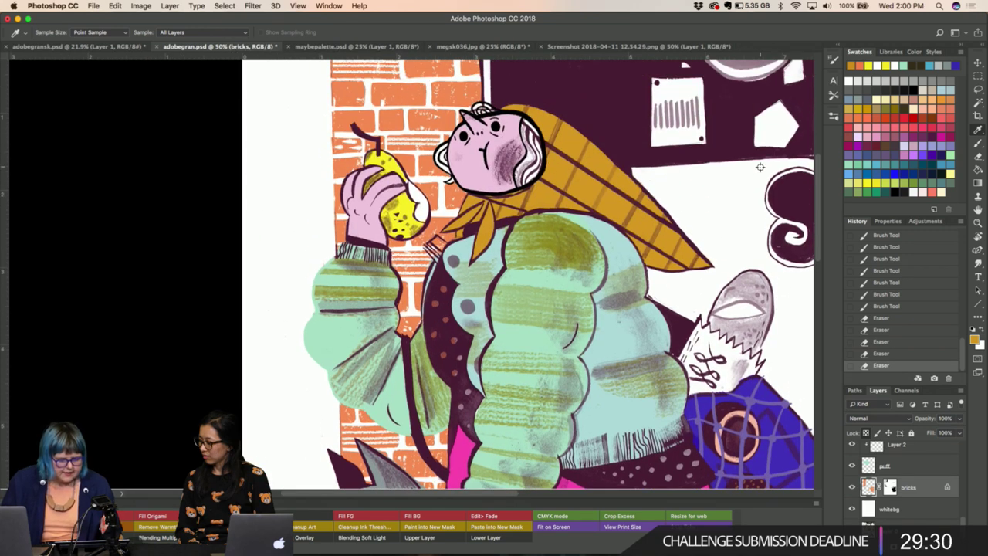
scroll(761, 167, "up", 3)
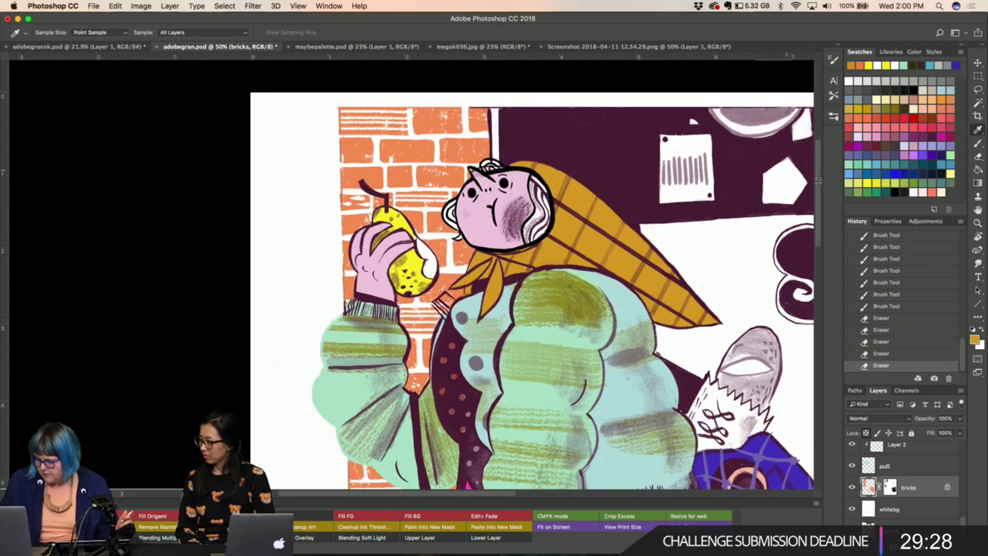
scroll(905, 480, "down", 2)
scroll(903, 477, "down", 2)
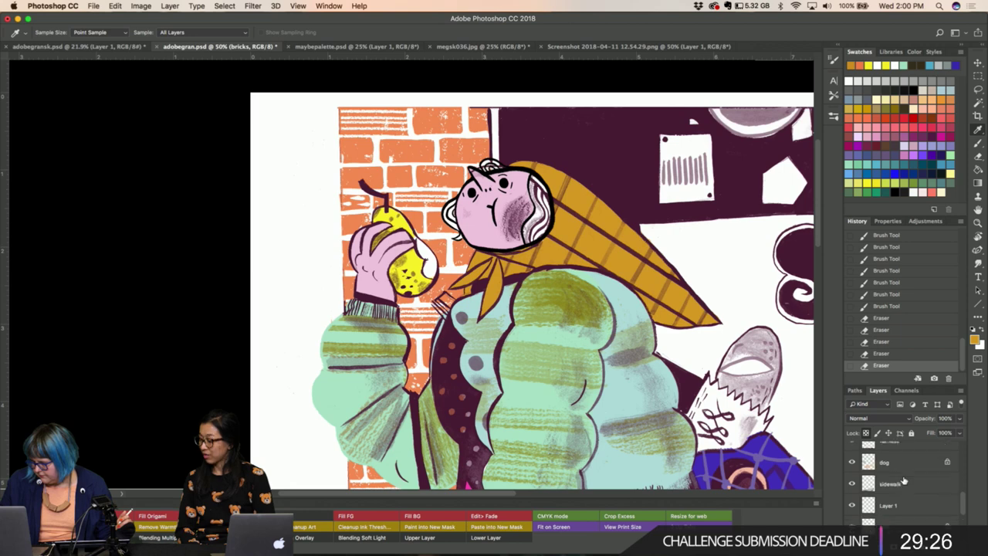
scroll(902, 476, "down", 3)
left_click(900, 467)
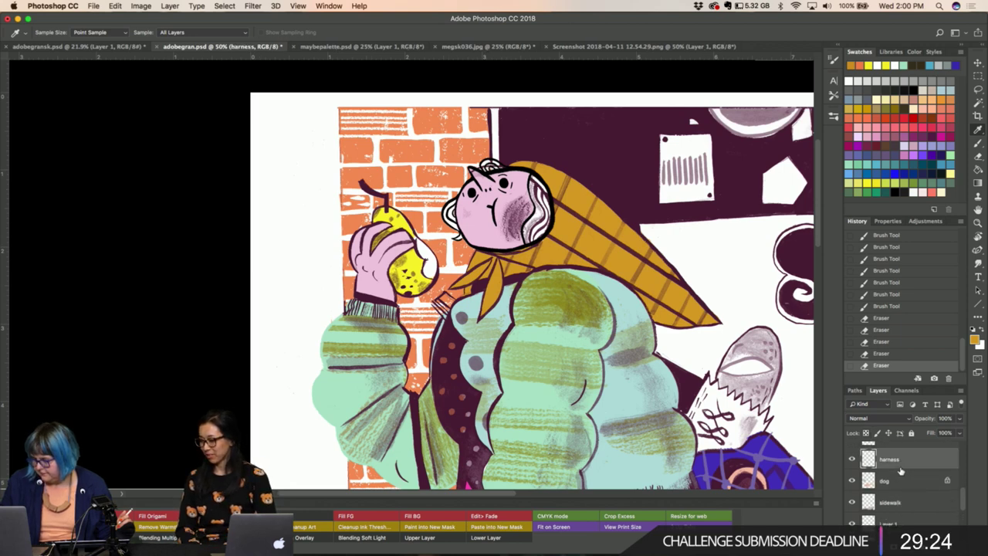
key("super+minus")
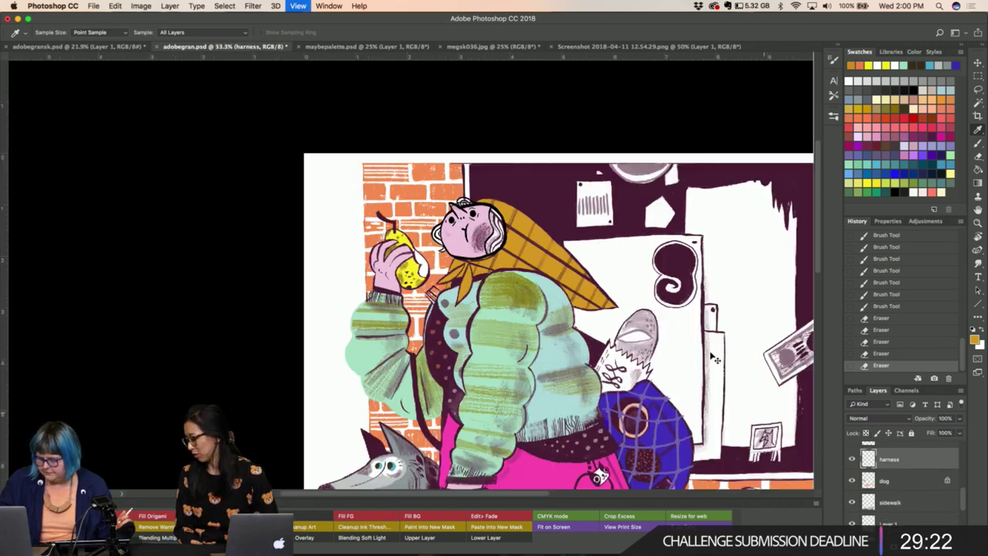
scroll(711, 352, "down", 3)
scroll(710, 351, "right", 2)
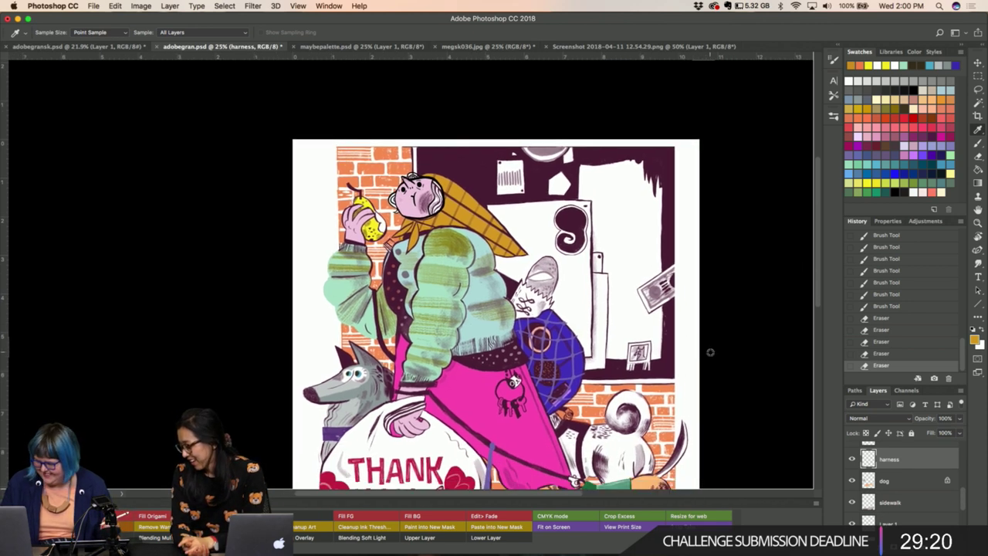
scroll(935, 492, "down", 5)
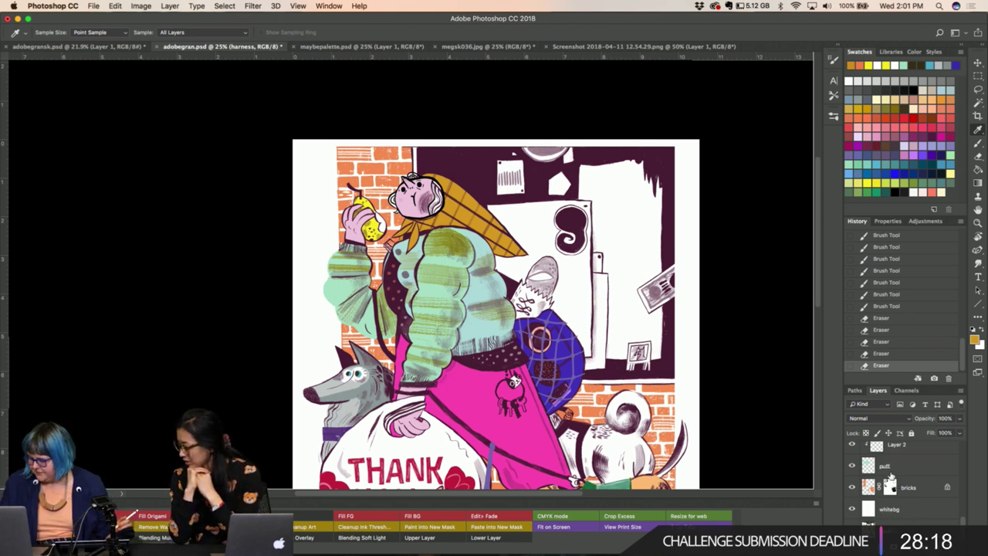
scroll(891, 477, "up", 1)
left_click(891, 476)
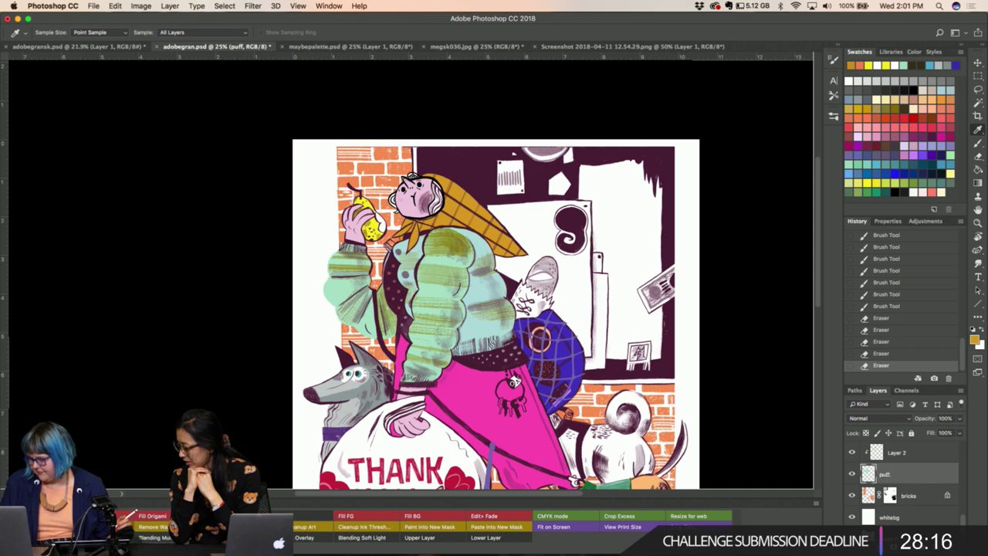
key("super+shift+alt+n")
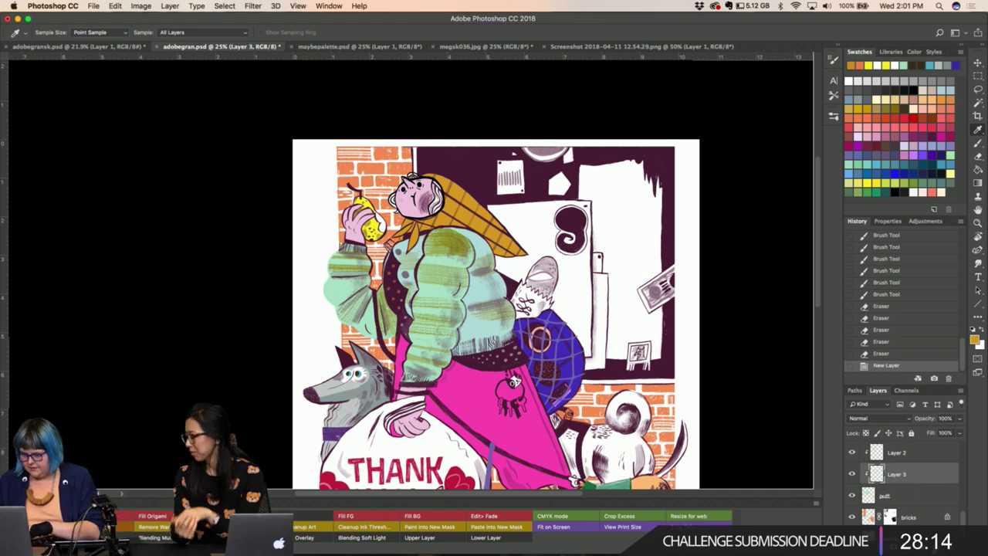
left_click_drag(903, 482, 905, 506)
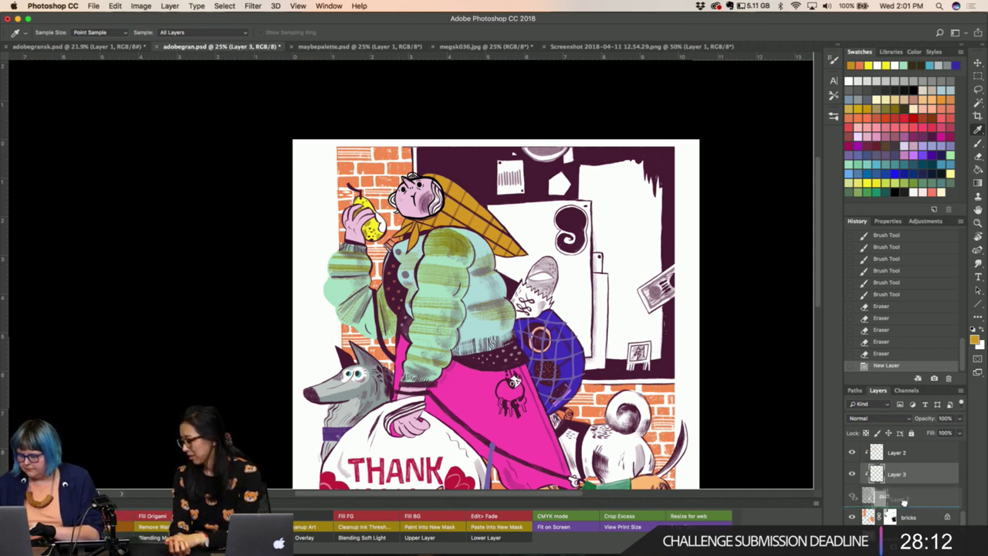
double_click(889, 496)
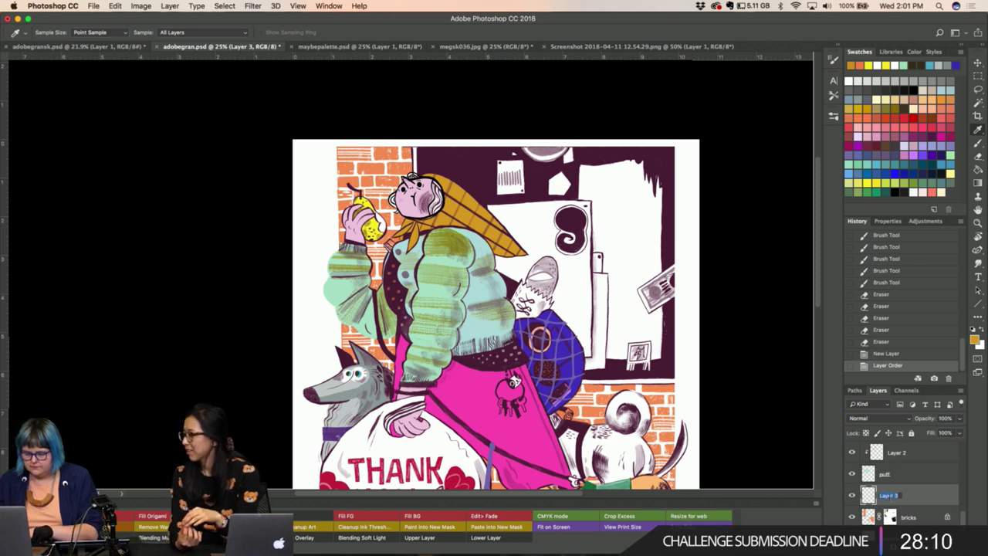
type("POSTE")
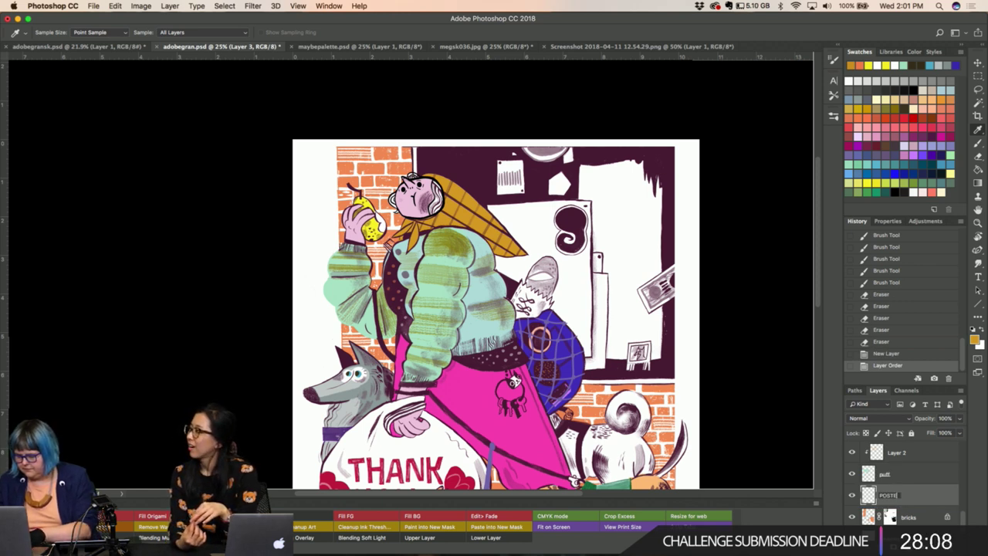
type("RS")
key("Return")
key("b")
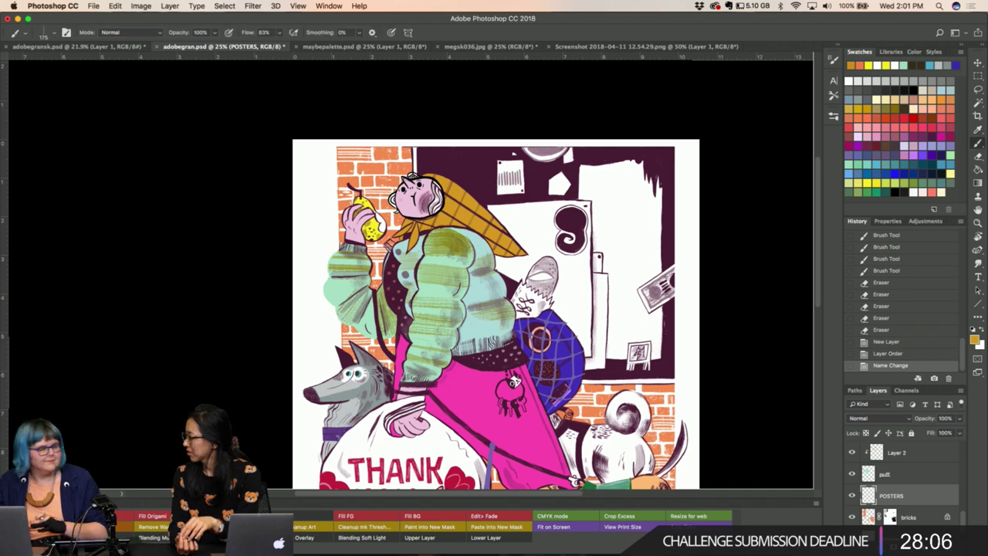
key("i")
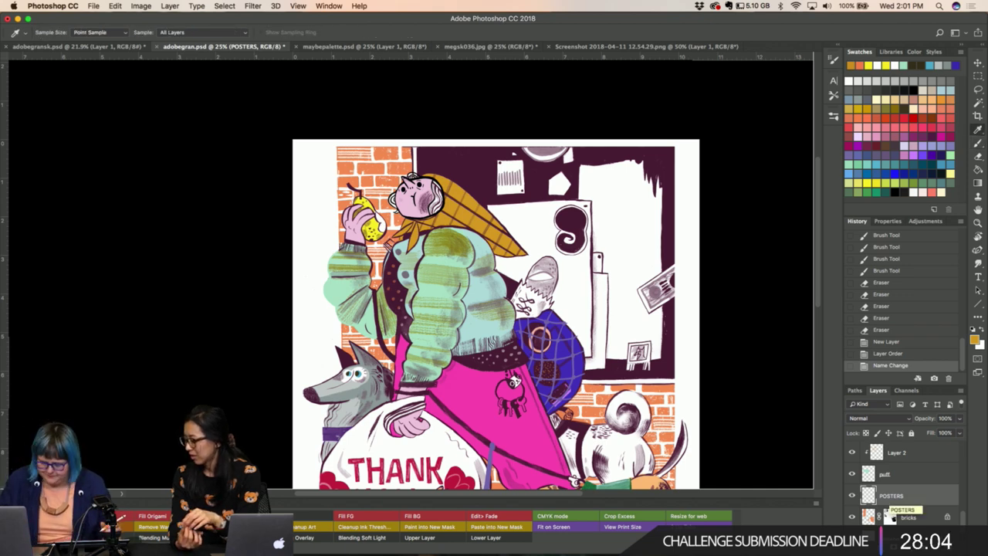
left_click(948, 114)
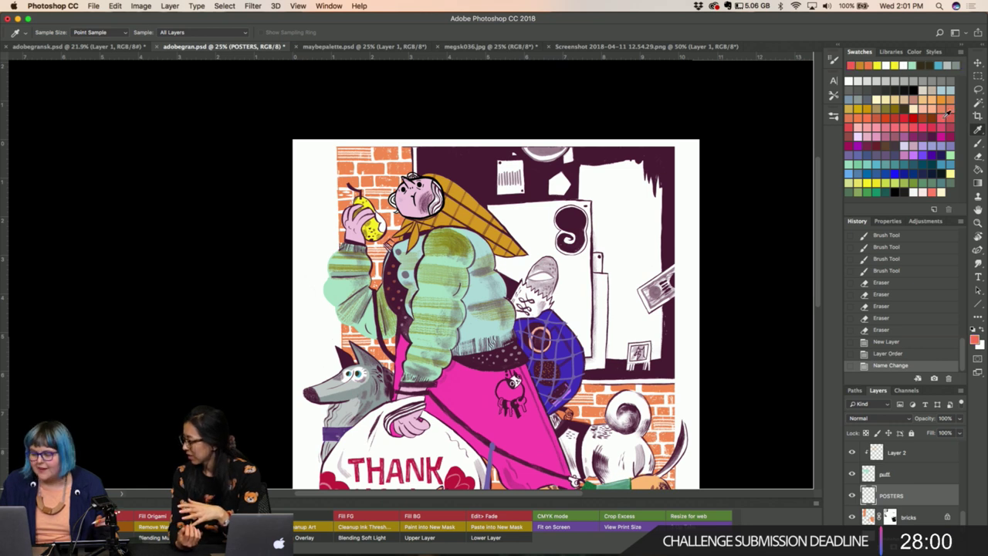
key("b")
left_click_drag(593, 220, 591, 254)
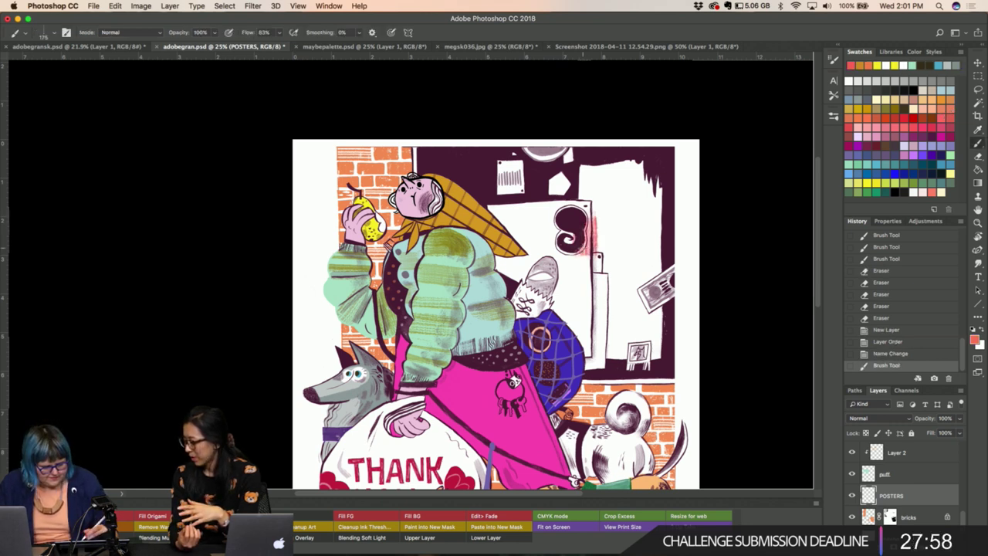
key("ctrl+z")
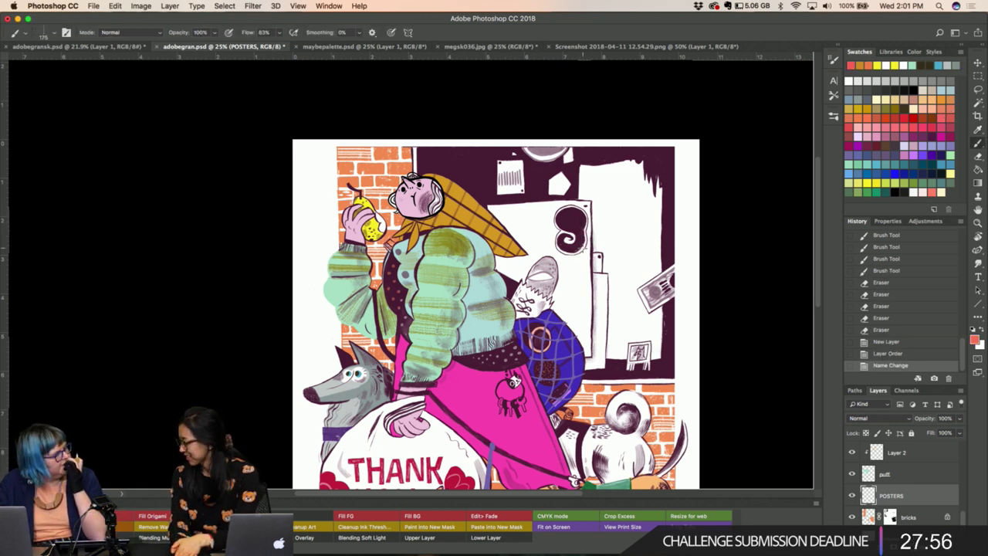
Try the softsketchycontrol, shadetexturebaby and brnk brush presets, then return to the 175 px brush.
left_click(833, 116)
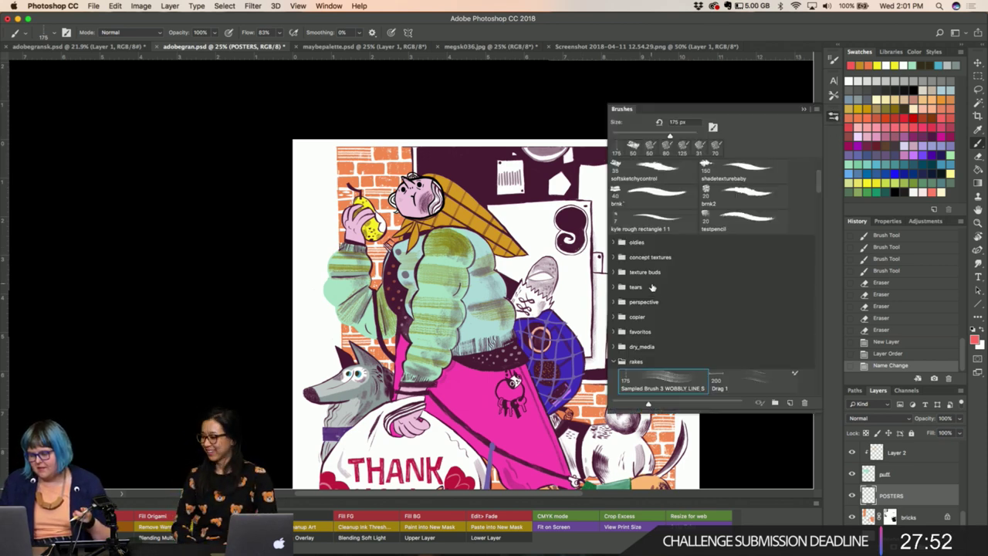
scroll(653, 279, "up", 3)
scroll(653, 279, "up", 2)
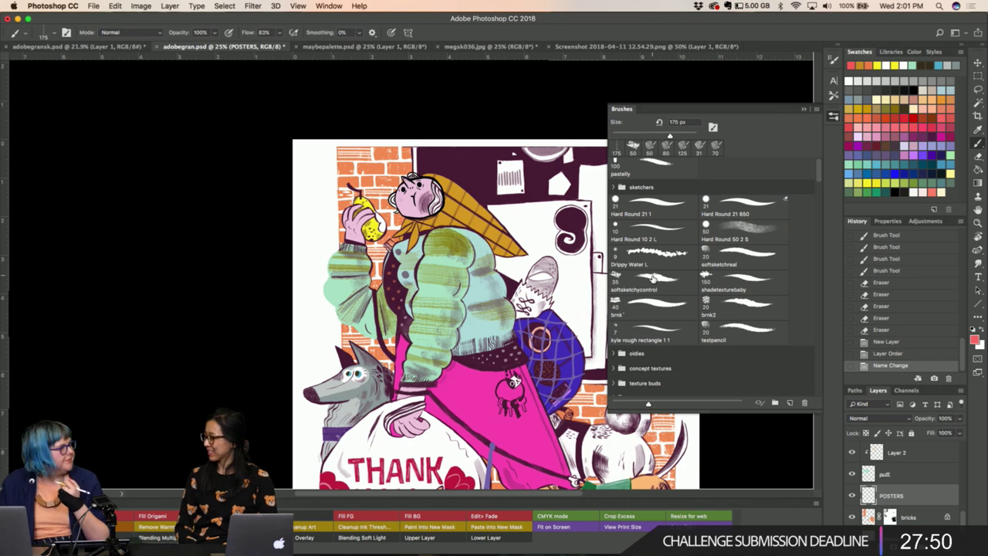
left_click(653, 279)
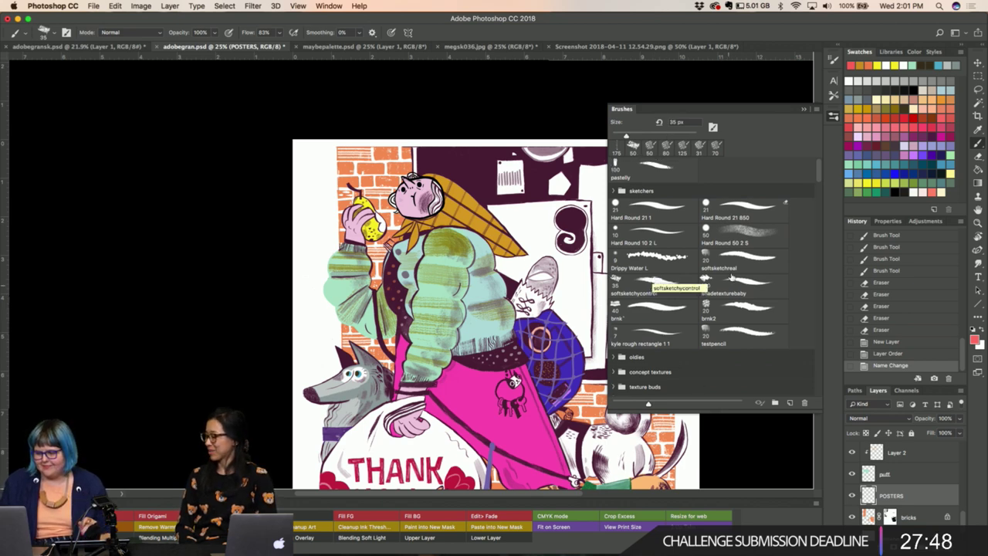
left_click(731, 278)
scroll(732, 277, "down", 2)
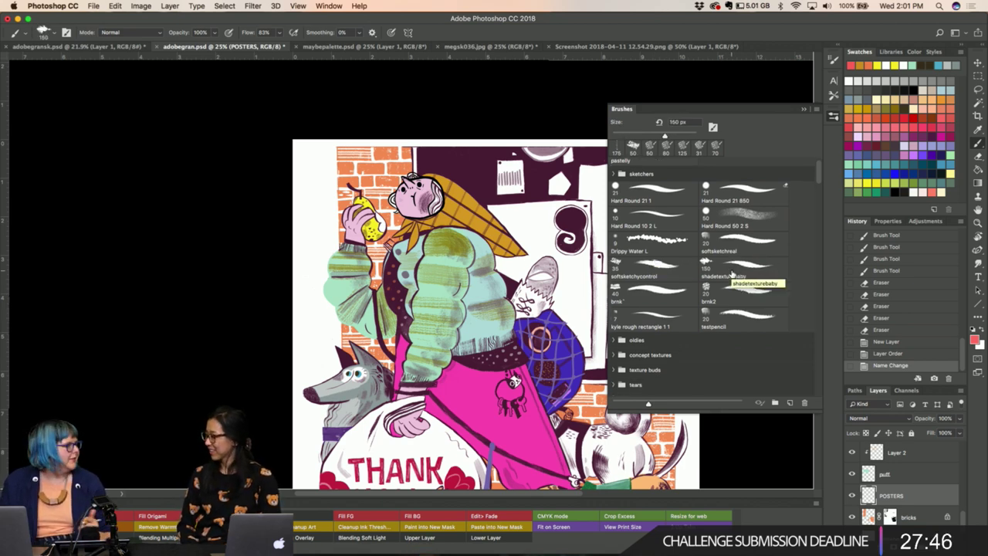
left_click(653, 288)
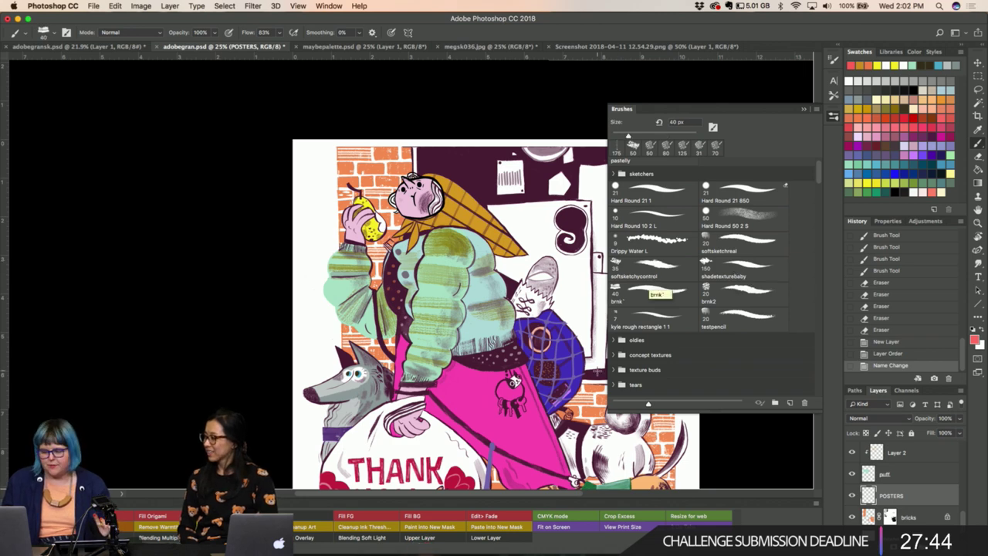
left_click(633, 145)
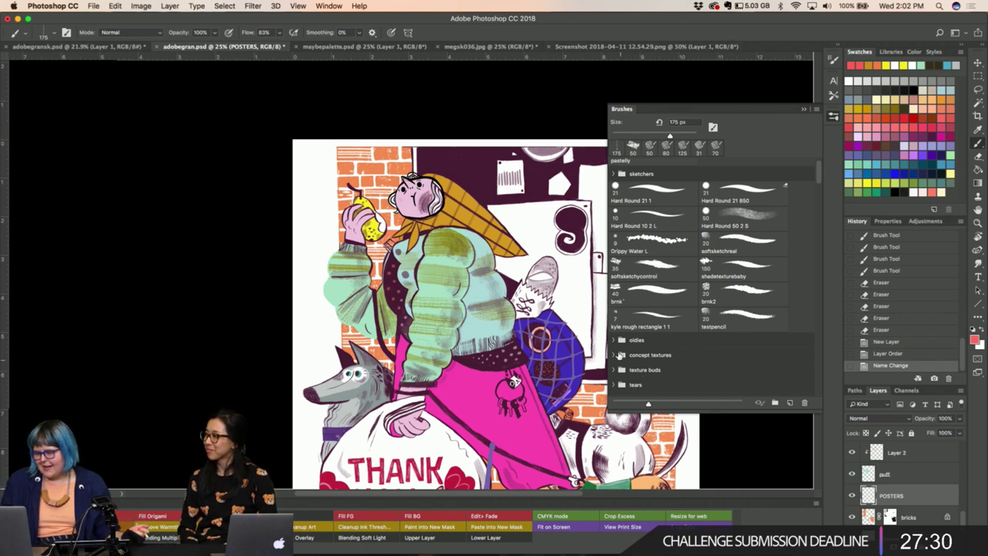
In the oldies folder, try the Hard Round 21 1, Chalk 23 pixels 1 L-E and Drippy Water L brushes.
left_click(615, 339)
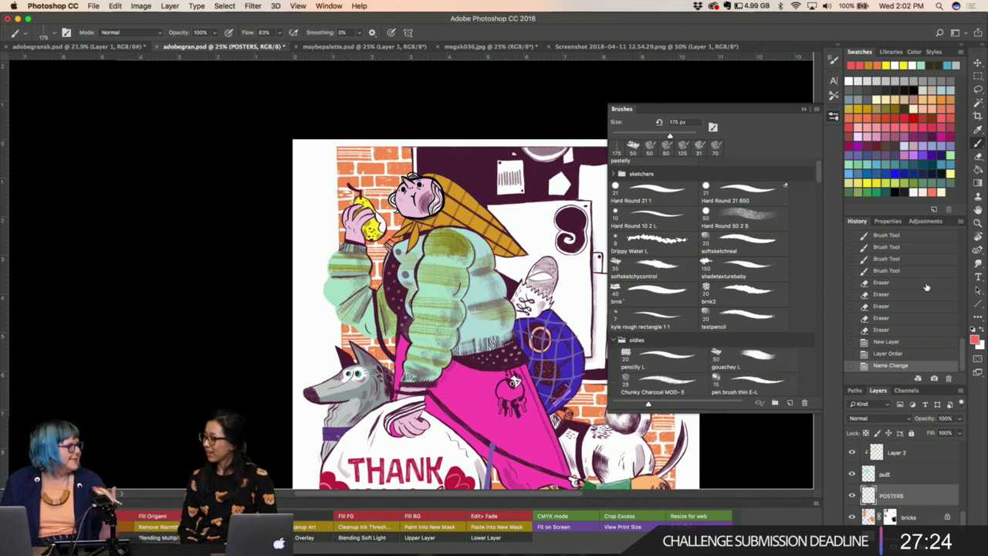
left_click(690, 195)
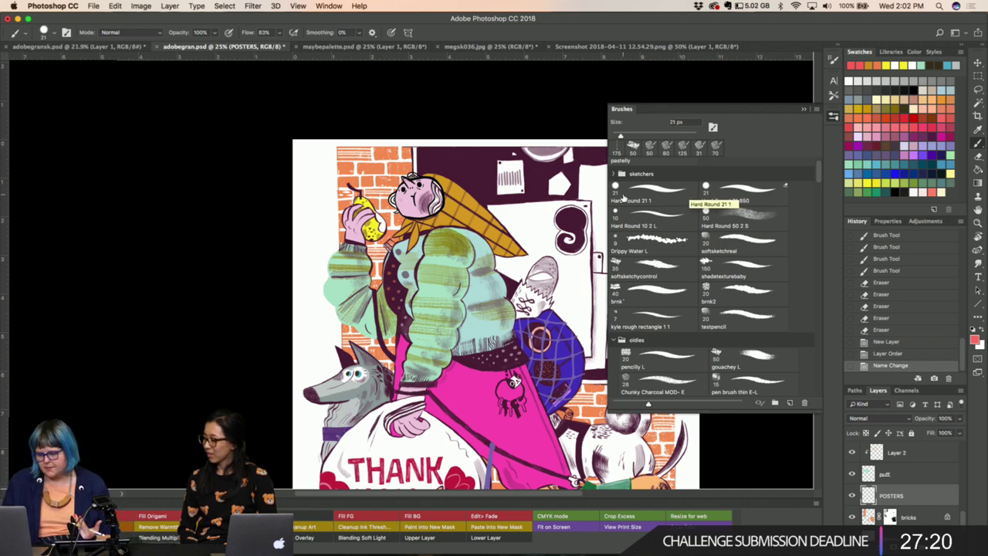
scroll(680, 286, "down", 5)
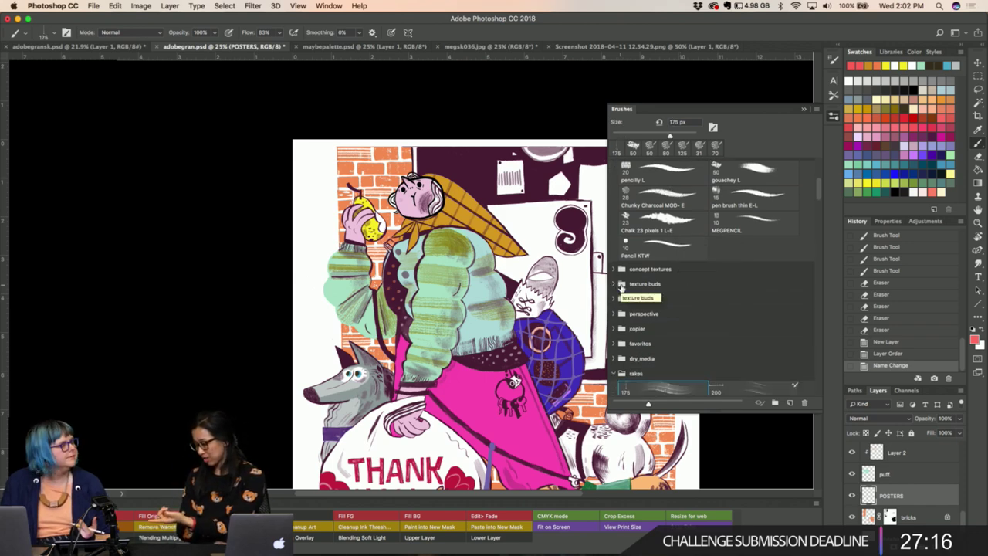
scroll(660, 259, "up", 2)
left_click(660, 259)
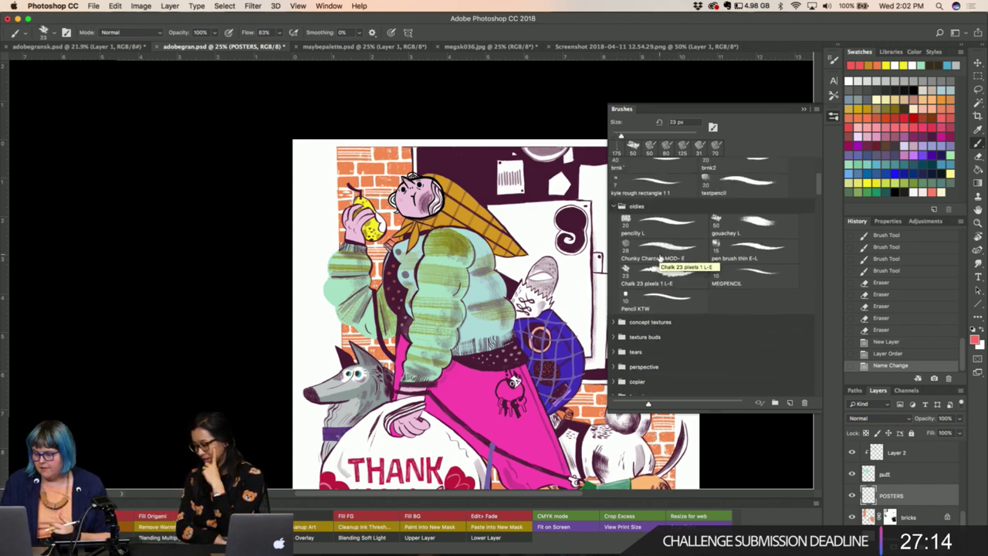
scroll(660, 258, "up", 4)
left_click(658, 260)
Set the eraser to the Hard Round 21 850 tip and enlarge the painting brush to 175 px.
key("e")
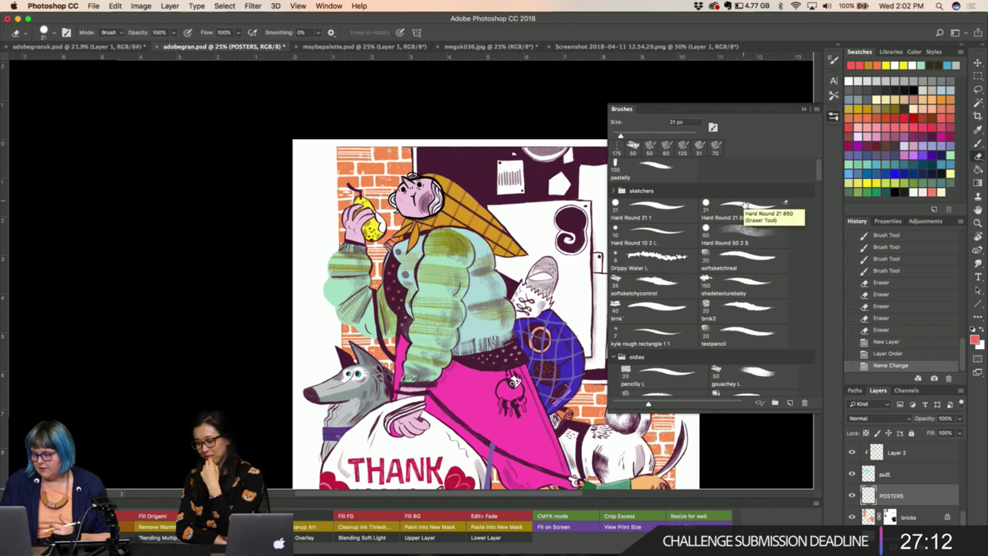
left_click(744, 205)
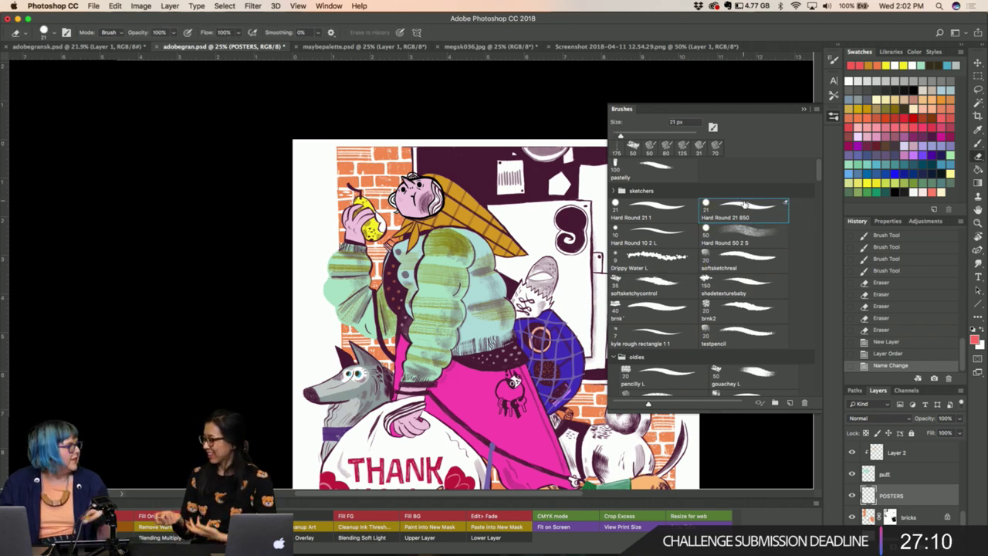
key("b")
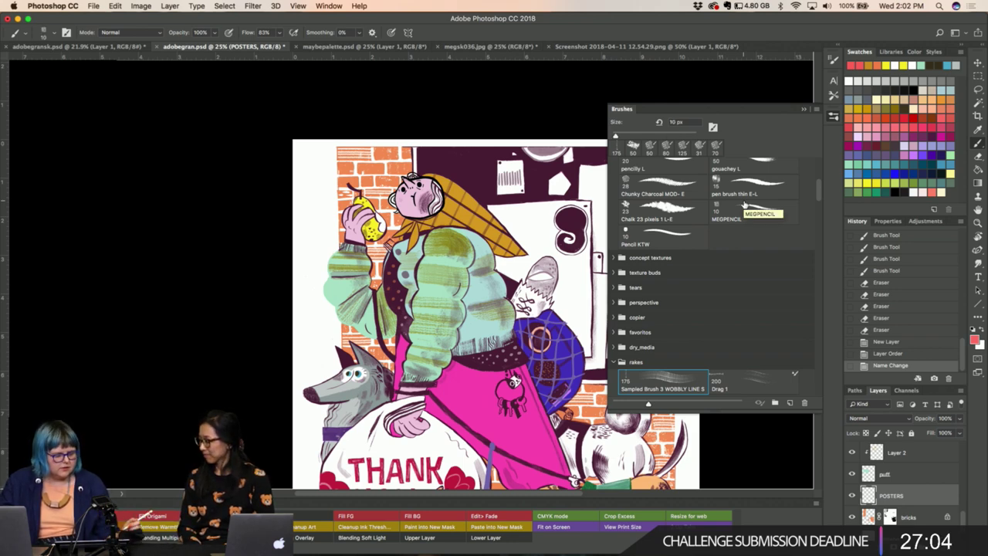
key("bracketright")
key("bracketright")
key("bracketright")
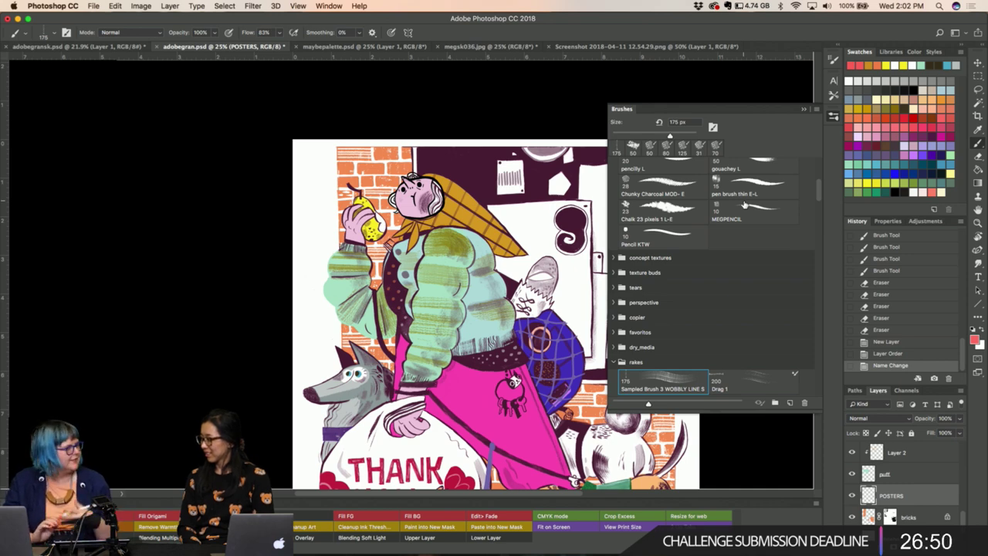
key("l")
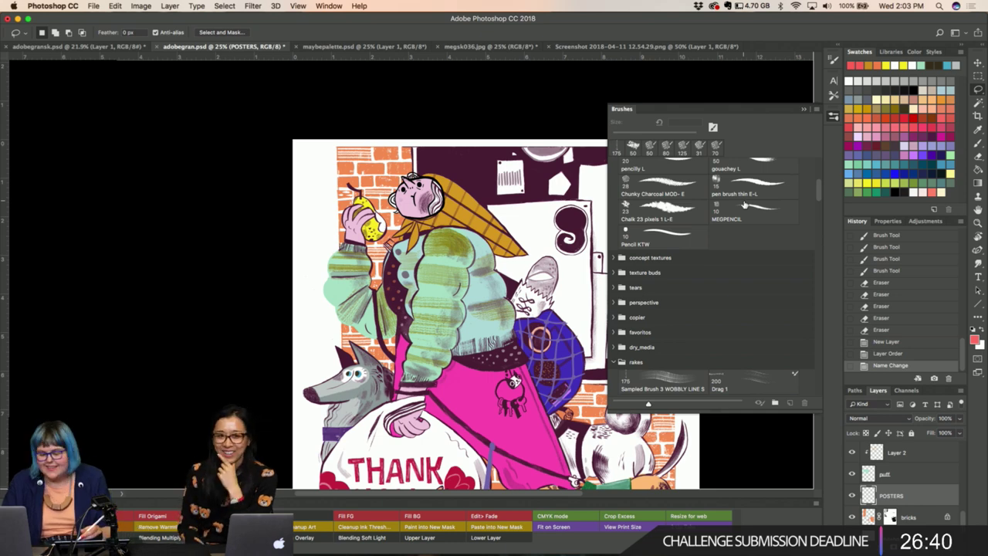
Lasso the large poster behind the woman and fill it, plus a second unfilled part, with dusky red.
left_click(620, 116)
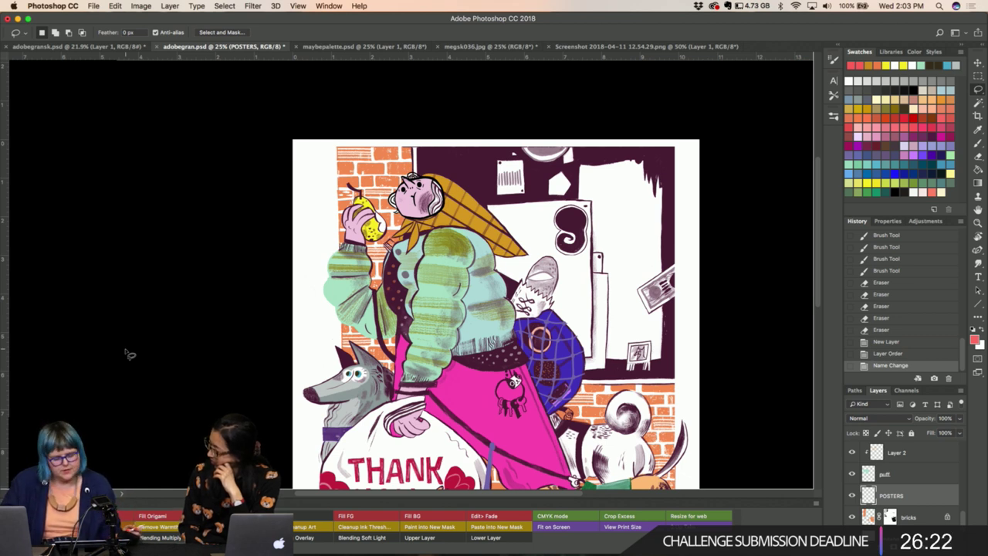
key("i")
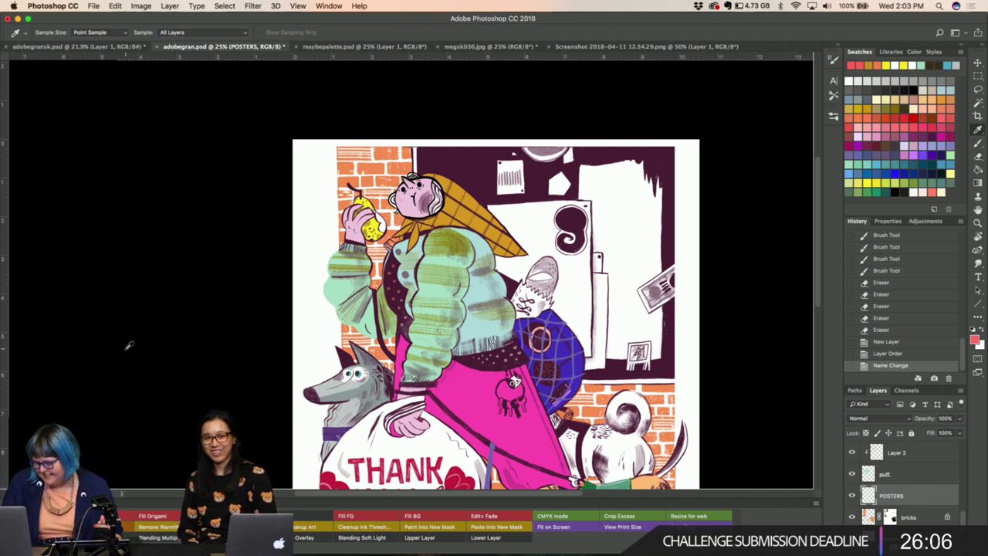
key("l")
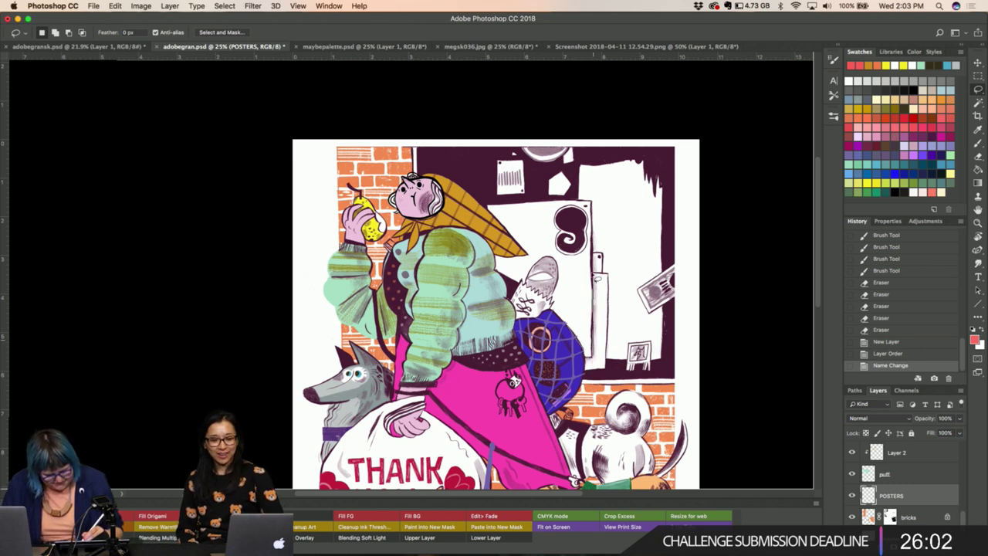
left_click_drag(594, 280, 541, 302)
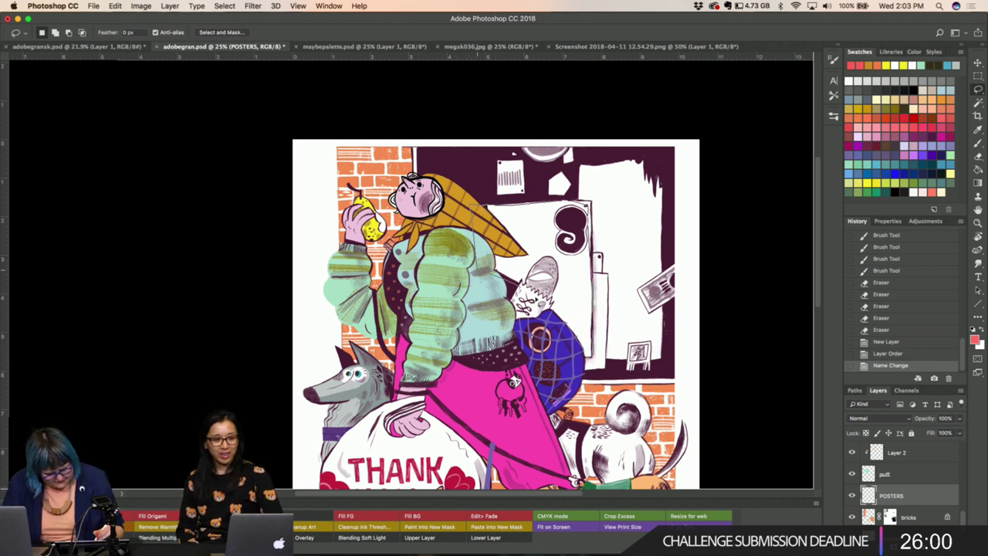
left_click_drag(479, 212, 533, 297)
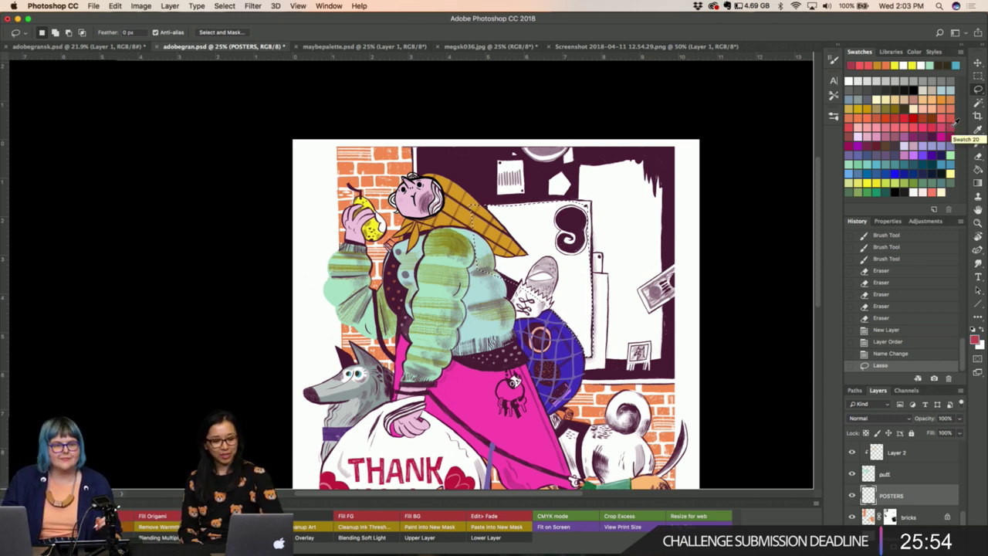
key("alt+BackSpace")
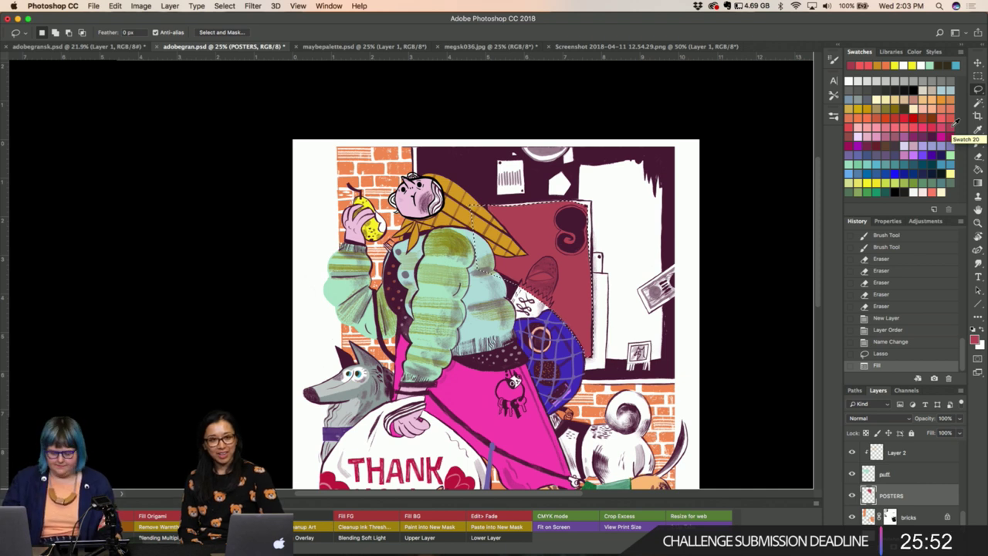
key("ctrl+d")
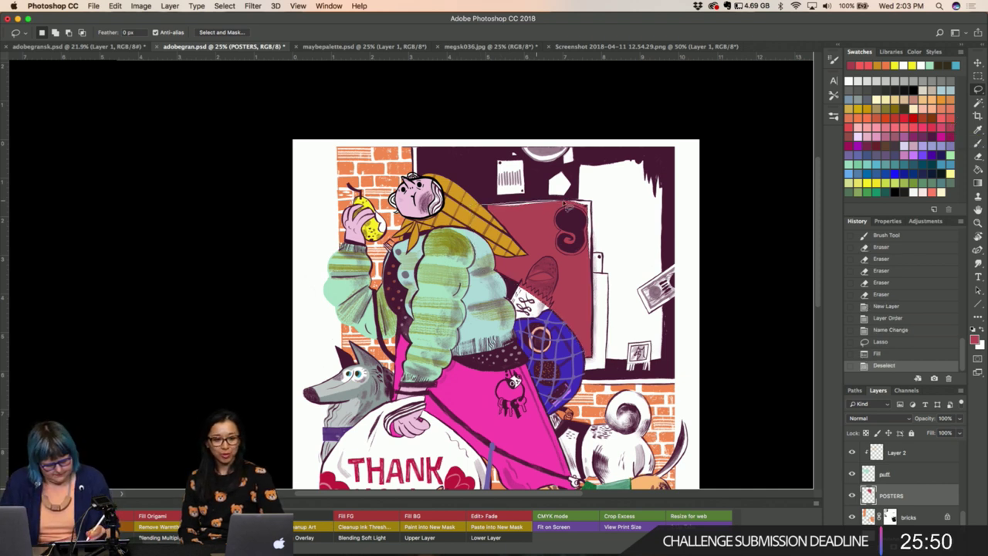
left_click_drag(565, 206, 566, 205)
key("alt+BackSpace")
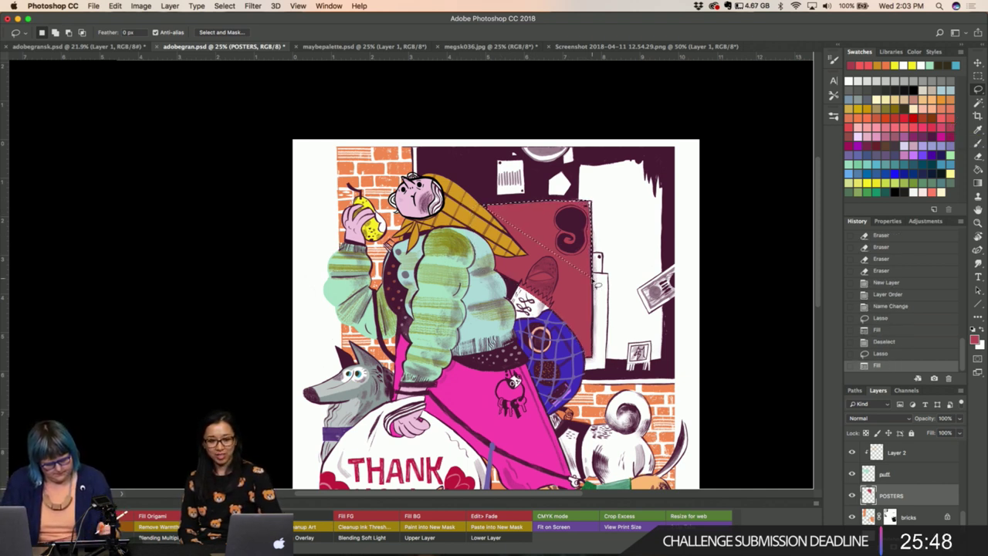
key("ctrl+d")
key("ctrl+minus")
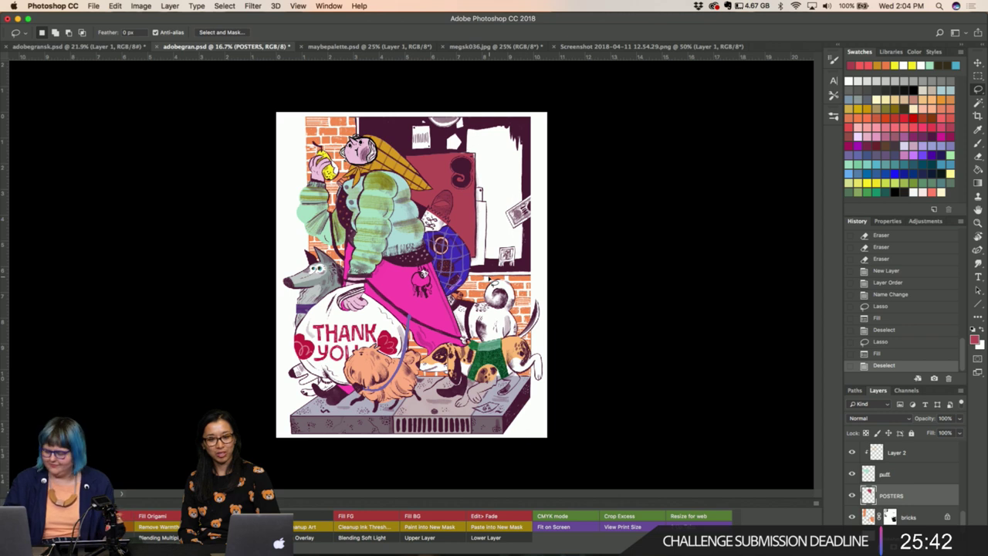
key("b")
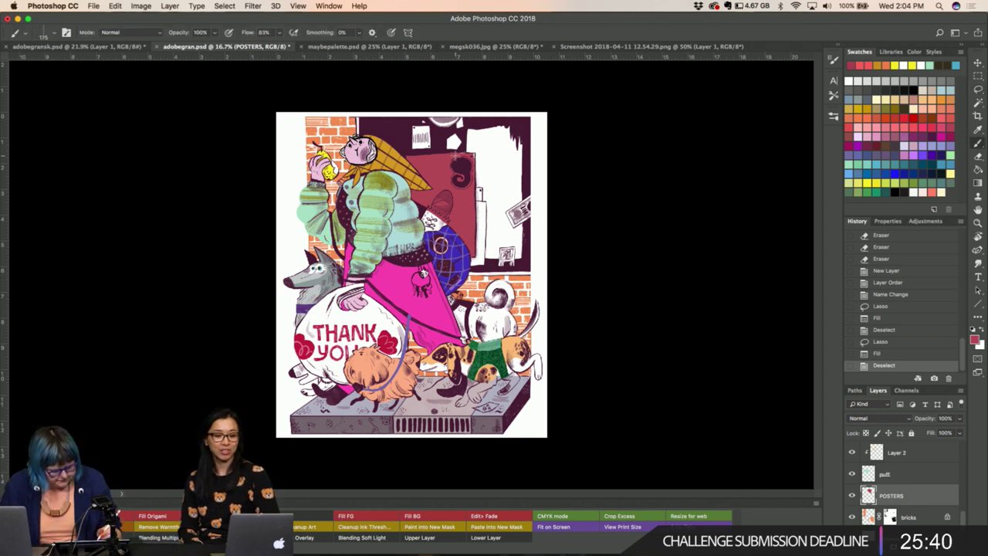
left_click_drag(458, 156, 461, 158)
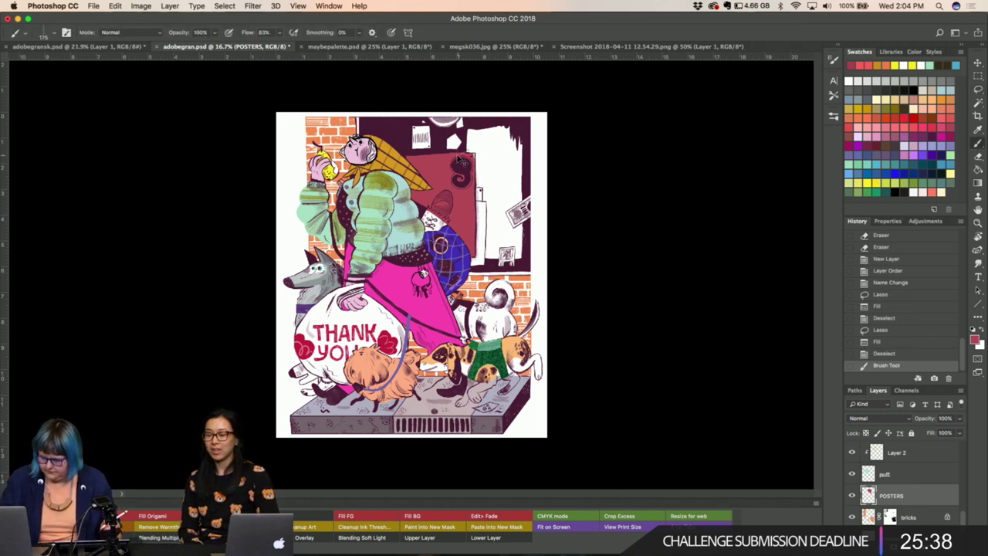
key("ctrl+z")
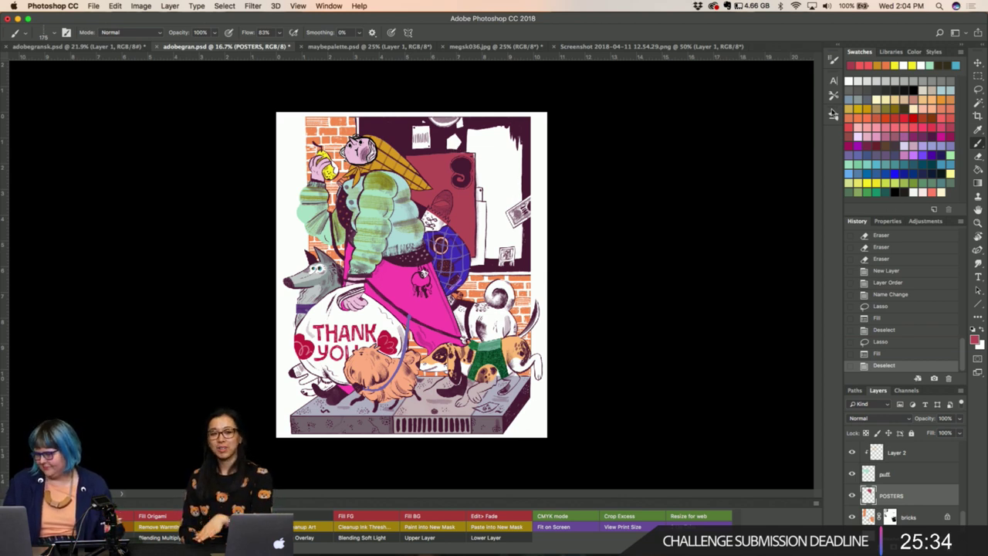
left_click(833, 114)
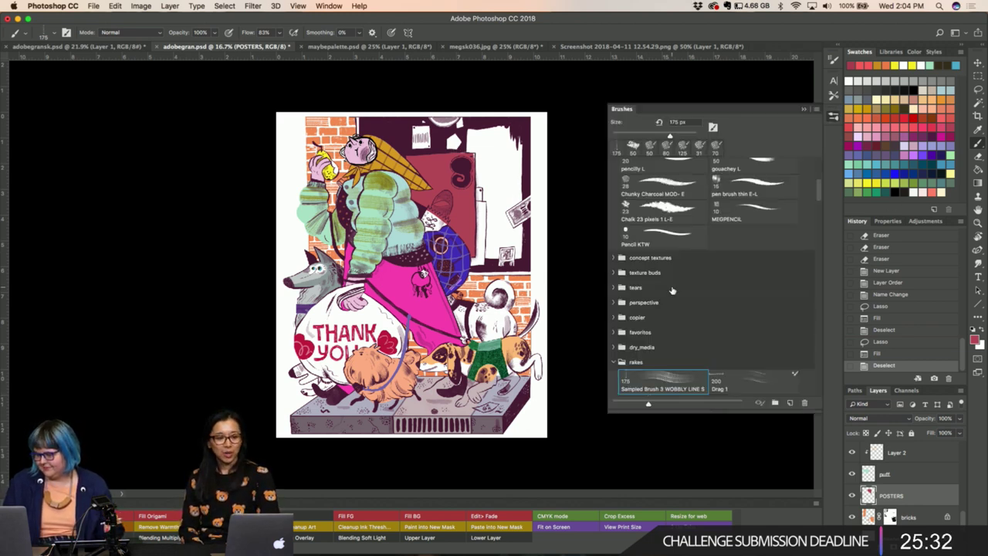
scroll(672, 290, "up", 3)
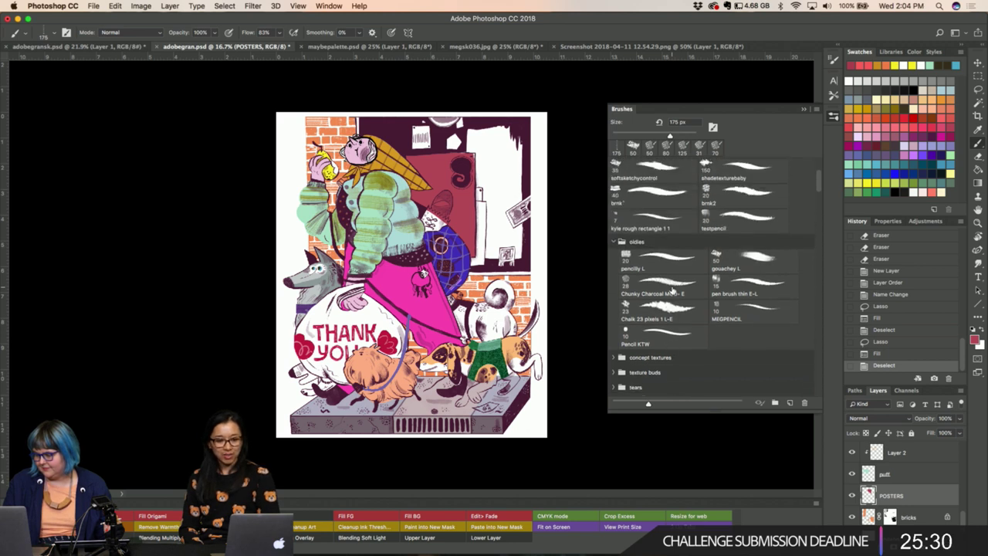
scroll(671, 290, "up", 2)
scroll(672, 291, "up", 2)
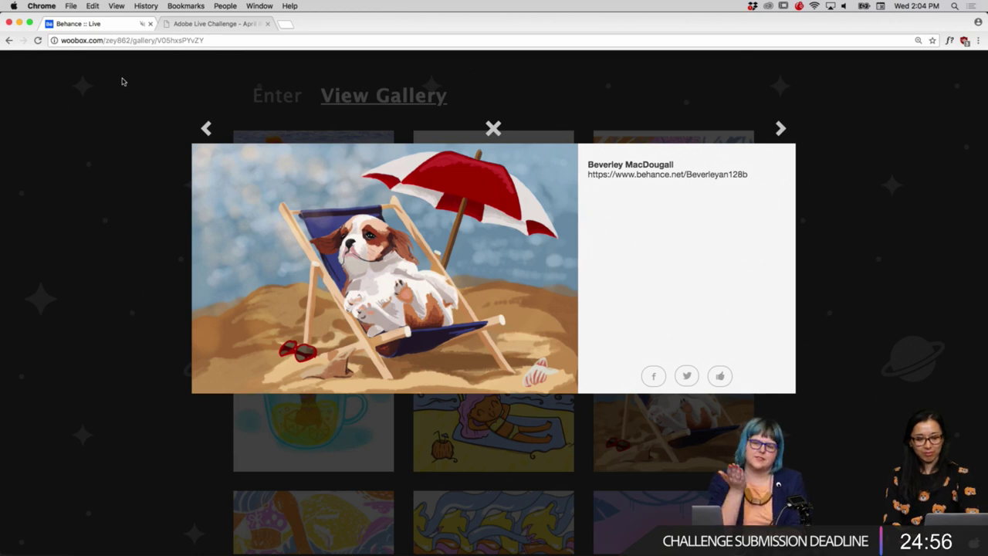
Zoom the Woobox gallery page to 150% to inspect the dog-in-deckchair entry.
key("super+equal")
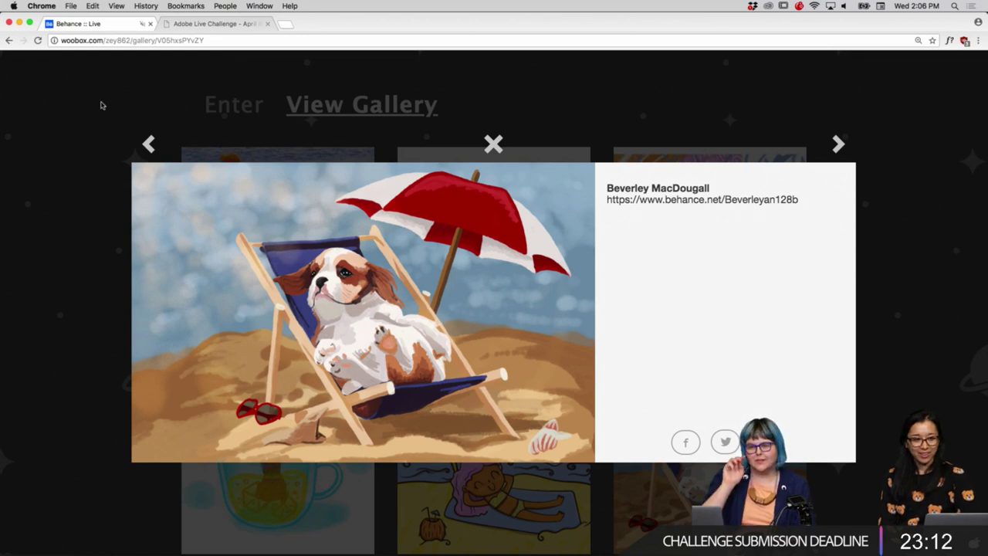
Step back to the 'Enjoy the Sun' beach illustration with the pink umbrella.
left_click(148, 145)
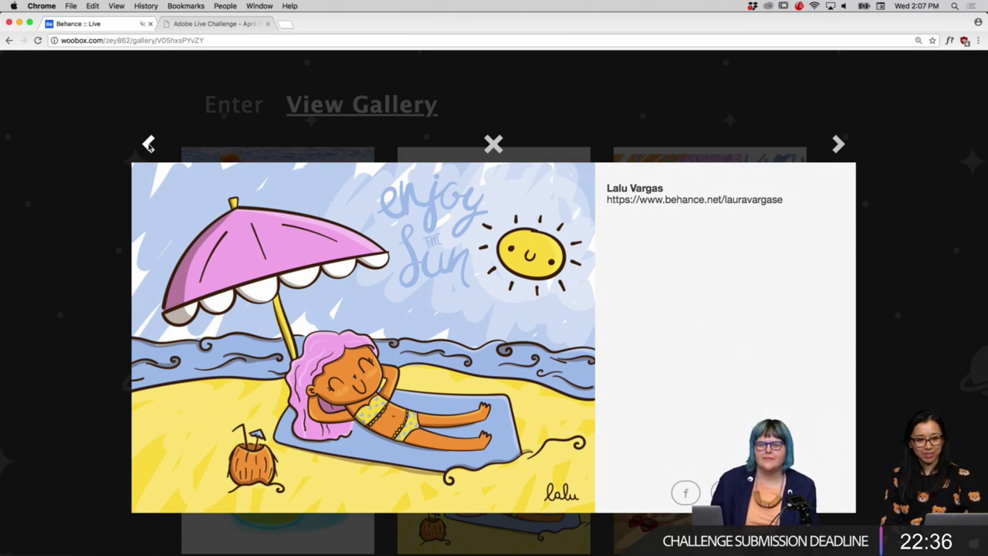
Go back to the entry showing a girl sitting in a cup of lemonade.
left_click(149, 144)
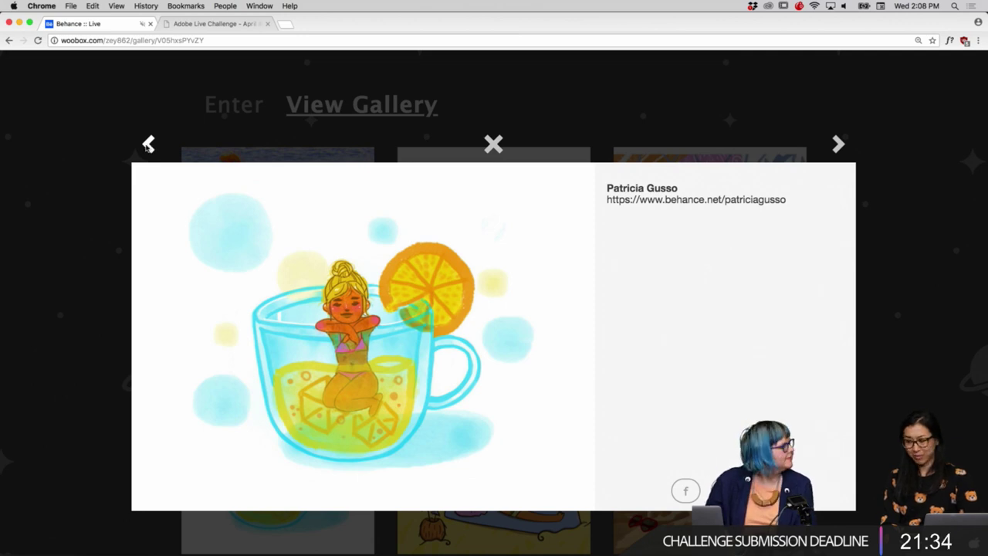
Show the orange, pink and blue jungle scene with a paddleboarder.
left_click(147, 145)
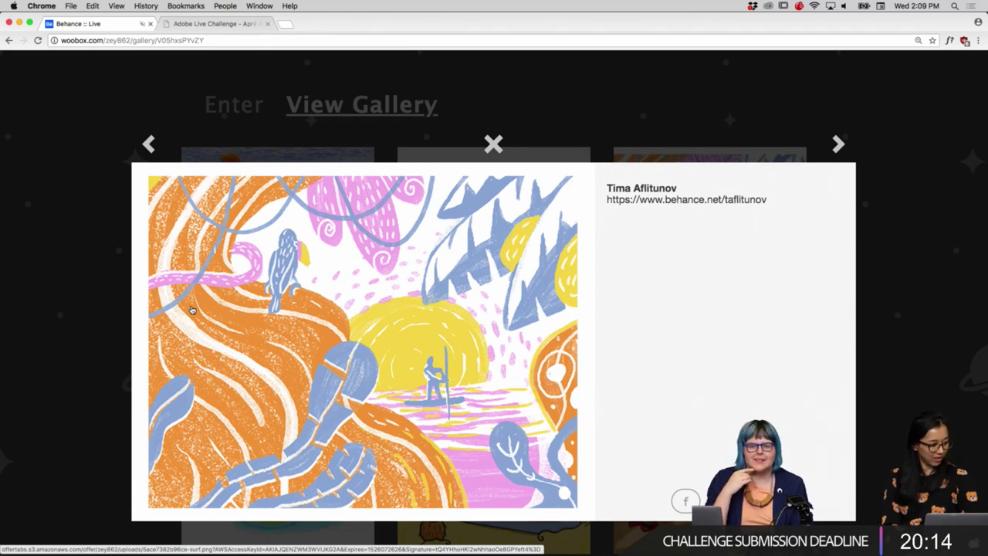
Move back to the entry with rows of colourful palm trees on white.
left_click(151, 149)
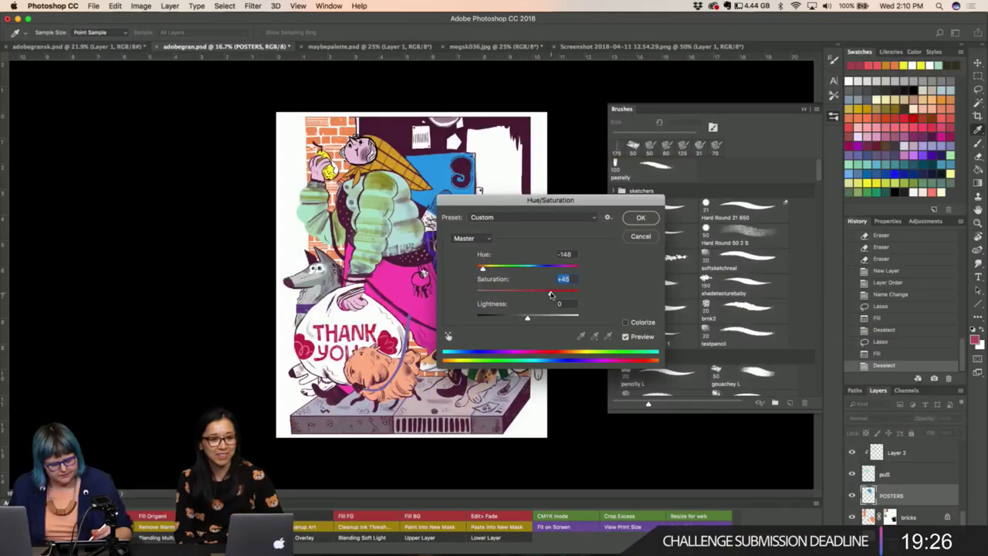
Nudge the Hue/Saturation hue slider to about -150 to turn the posters blue.
left_click_drag(484, 269, 482, 270)
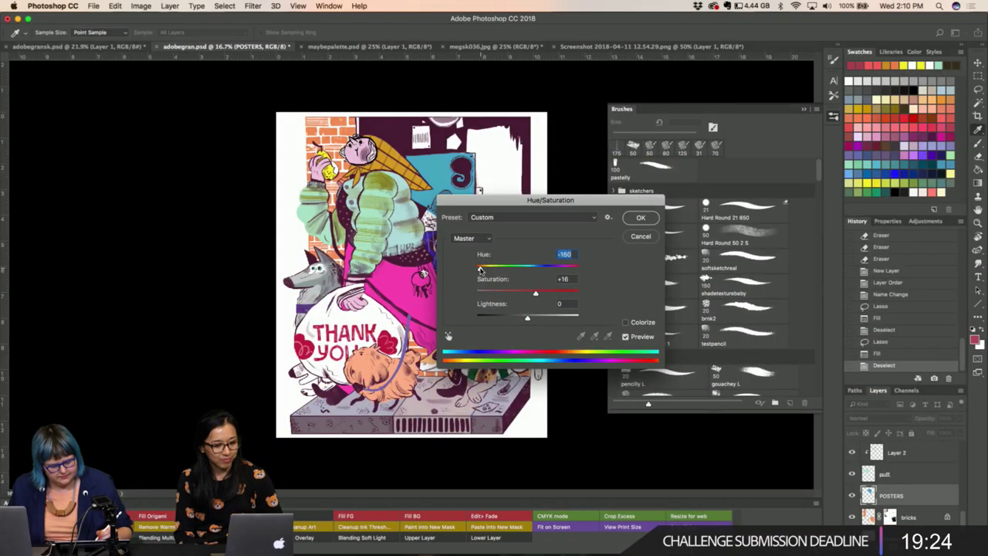
Apply the blue hue change to the posters and choose a brush preset.
left_click(641, 217)
key("b")
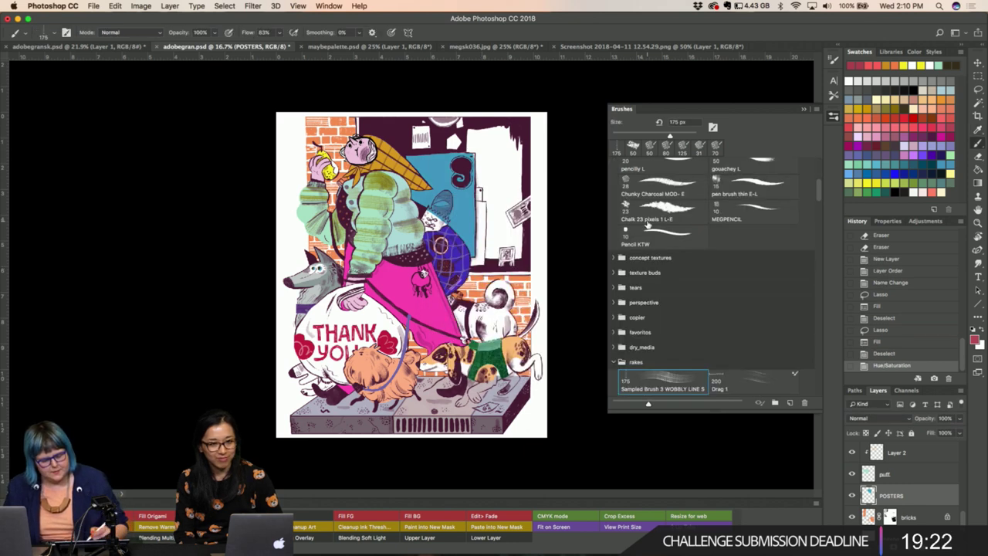
left_click(433, 172)
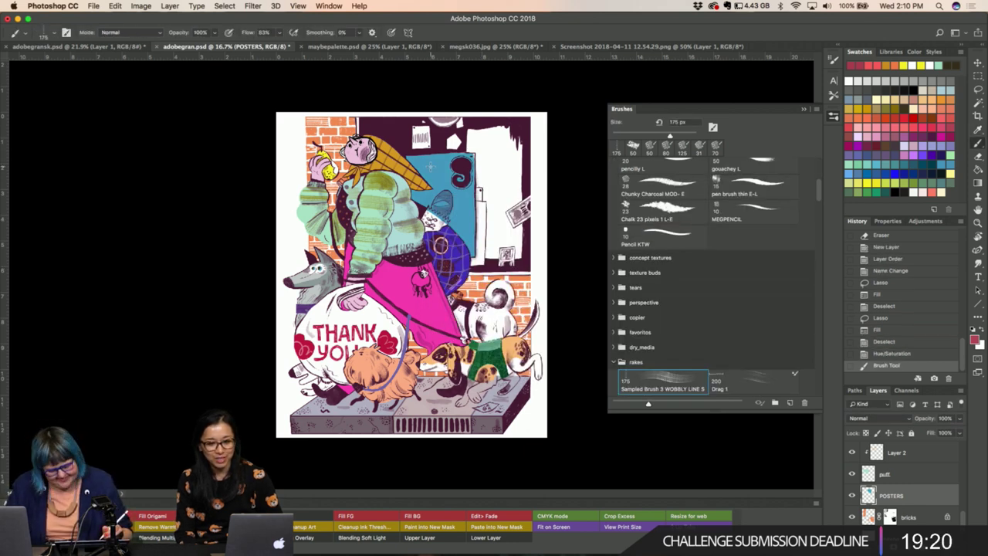
Fill the small gap beside the blue poster with sampled poster blue, then shrink the brush to 100 px.
key("l")
mouse_move(455, 158)
left_mouse_down()
mouse_move(484, 159)
mouse_move(462, 162)
left_mouse_up()
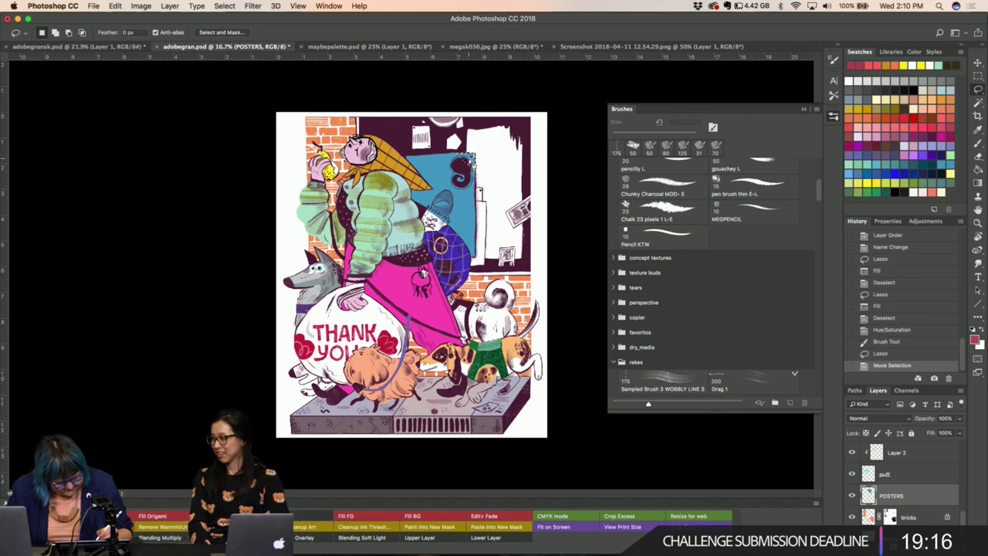
key("alt+BackSpace")
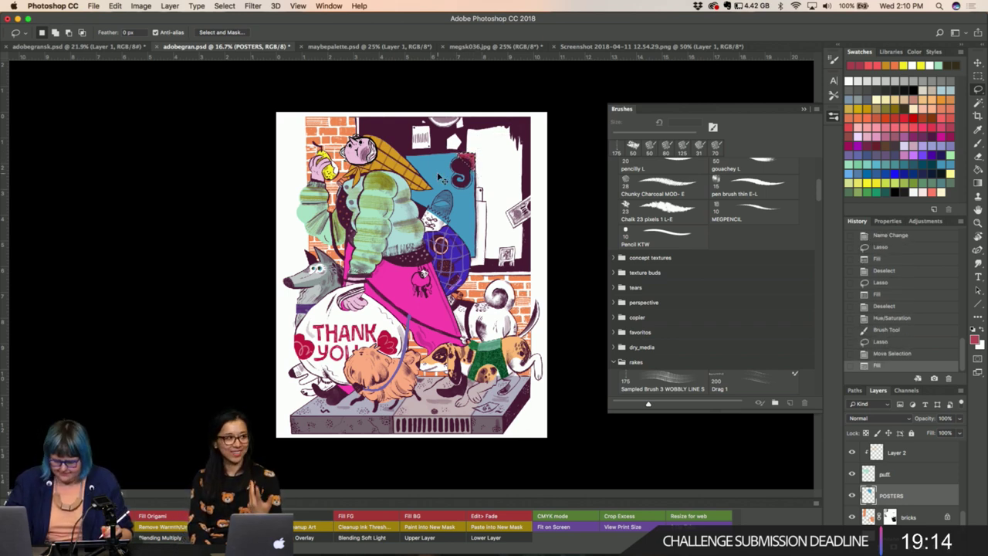
key("ctrl+z")
key("i")
left_click(437, 177)
key("alt+BackSpace")
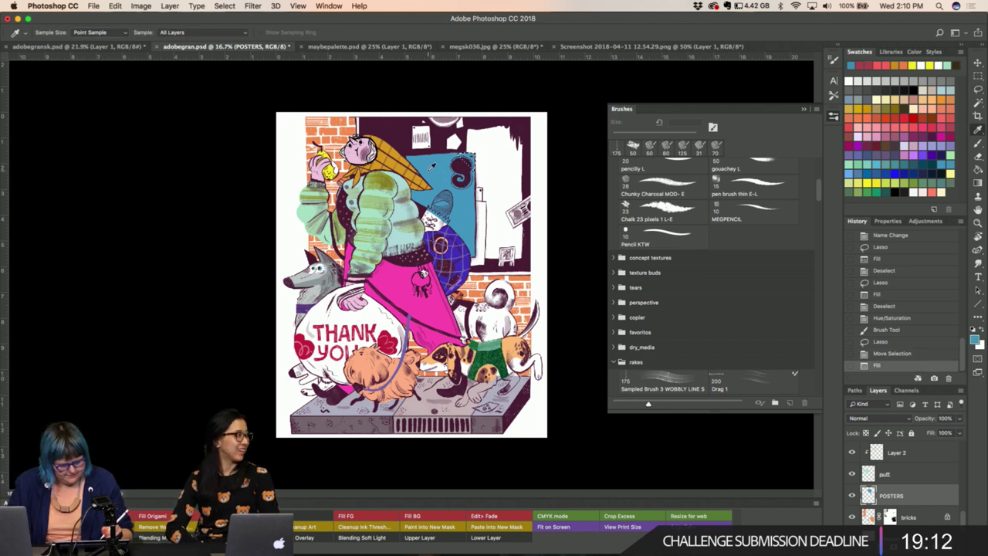
key("ctrl+d")
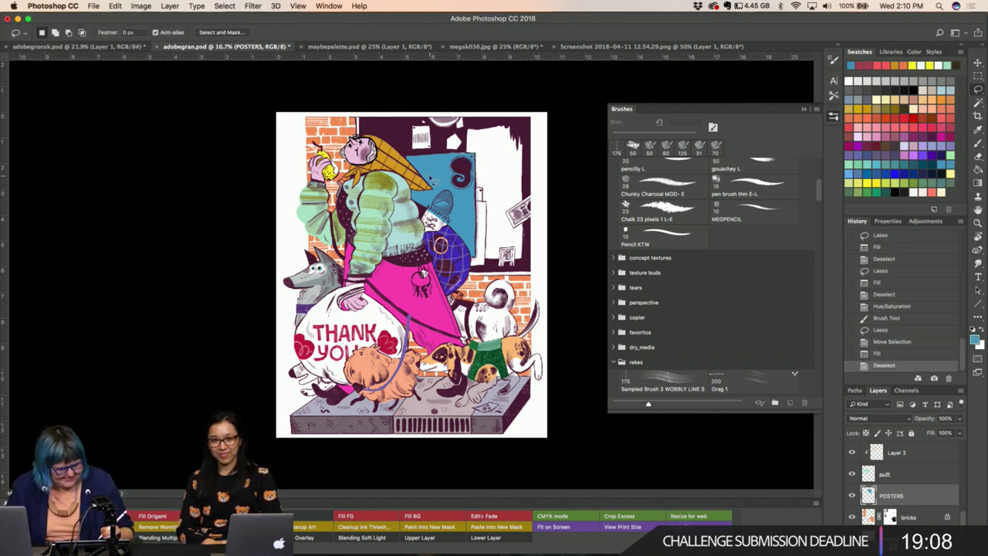
key("b")
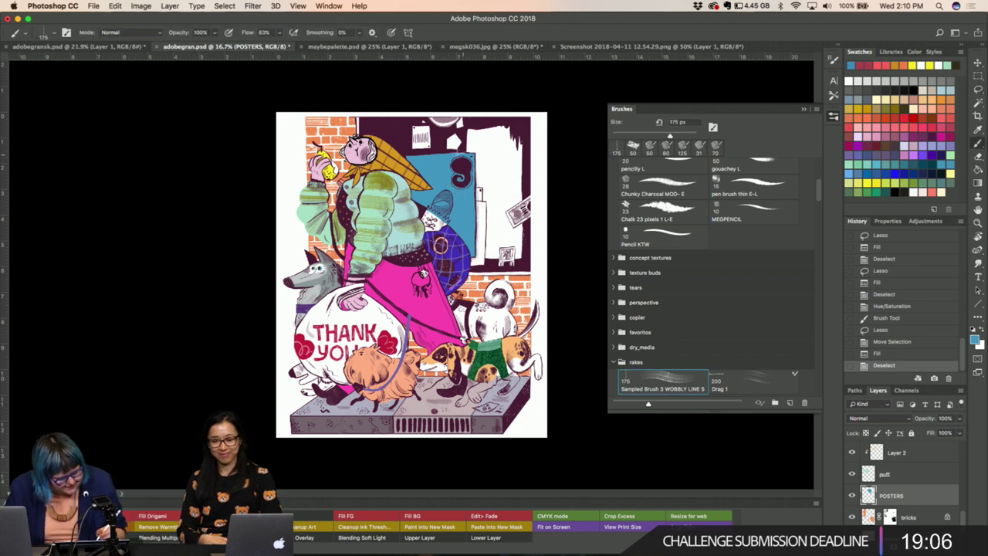
key("bracketleft")
key("bracketleft")
key("bracketleft")
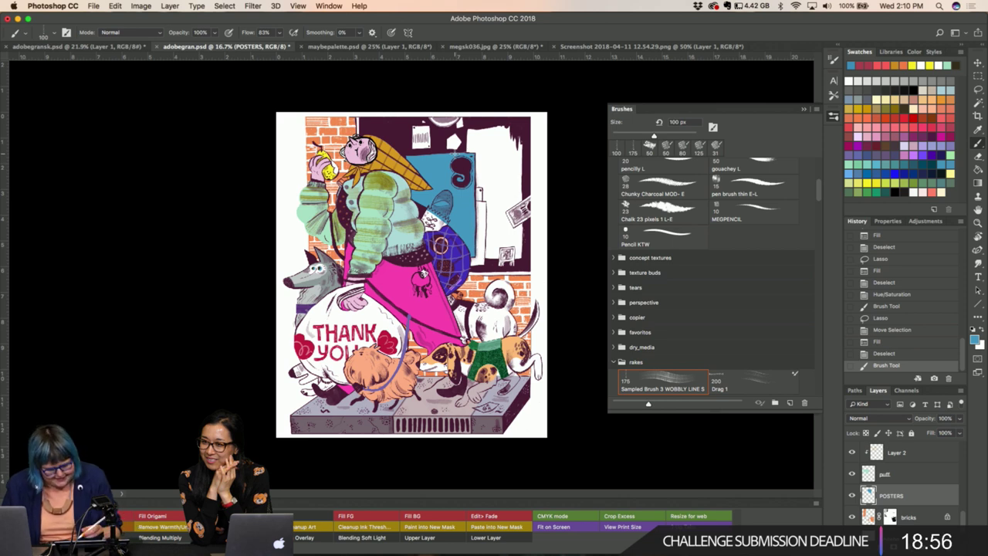
Close the brush presets, then zoom the illustration to 33.3% and pan right.
left_click(620, 104)
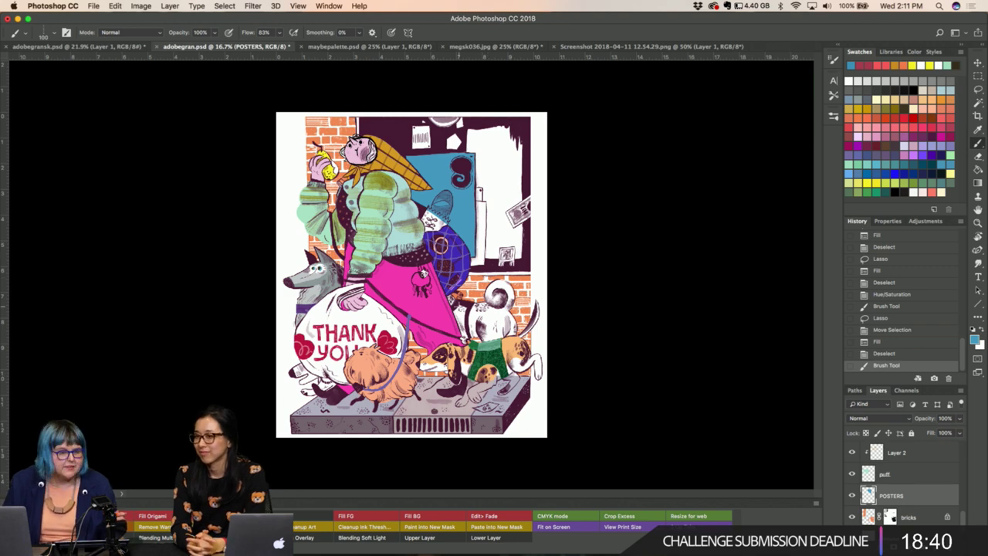
key("super+equal")
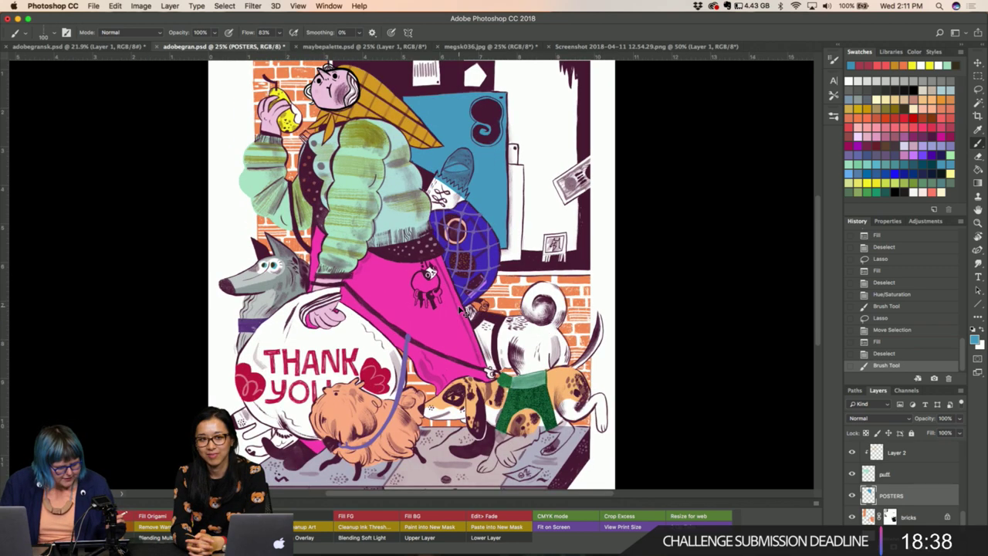
key("super+equal")
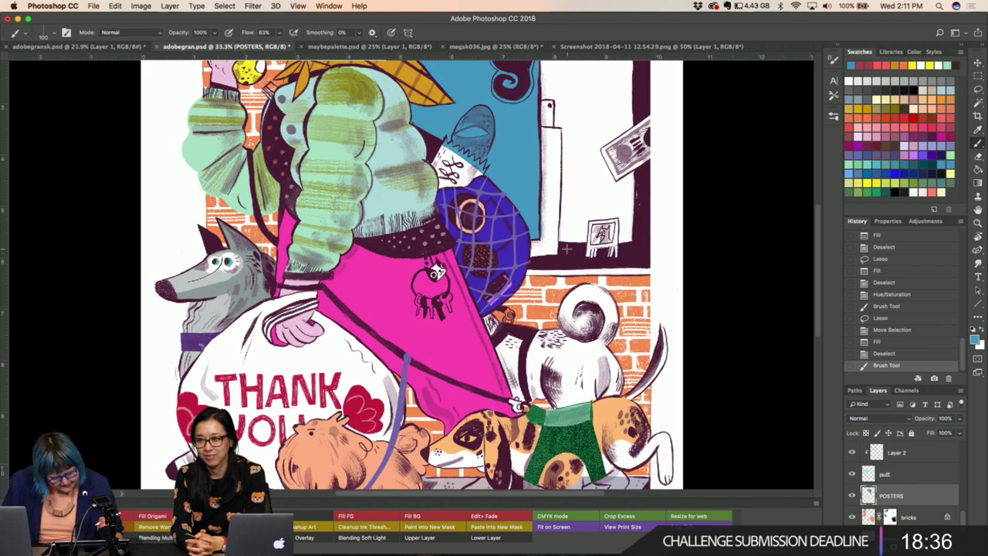
scroll(567, 248, "right", 5)
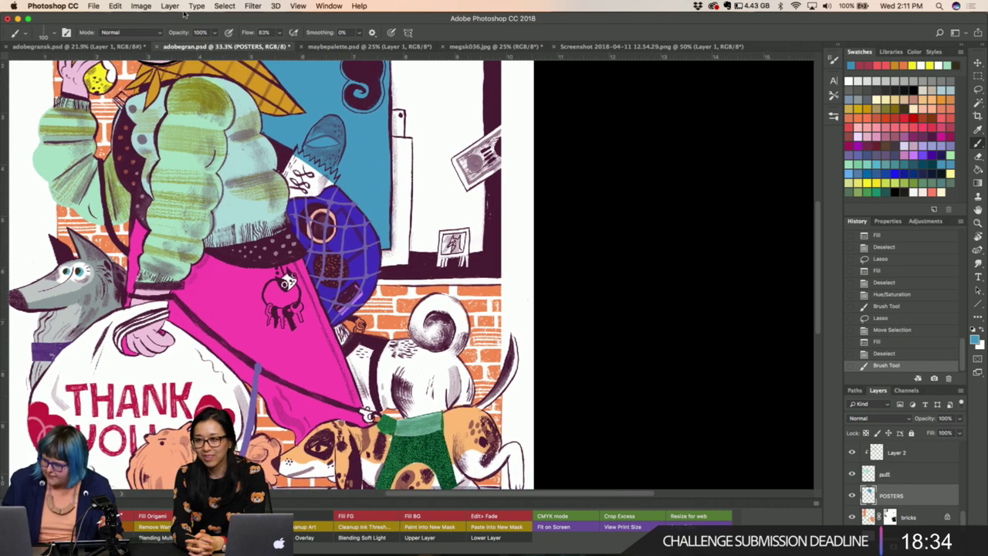
Minimize the Photoshop, iTunes and Camera Uploads windows, then bring Photoshop back to the front.
left_click(17, 19)
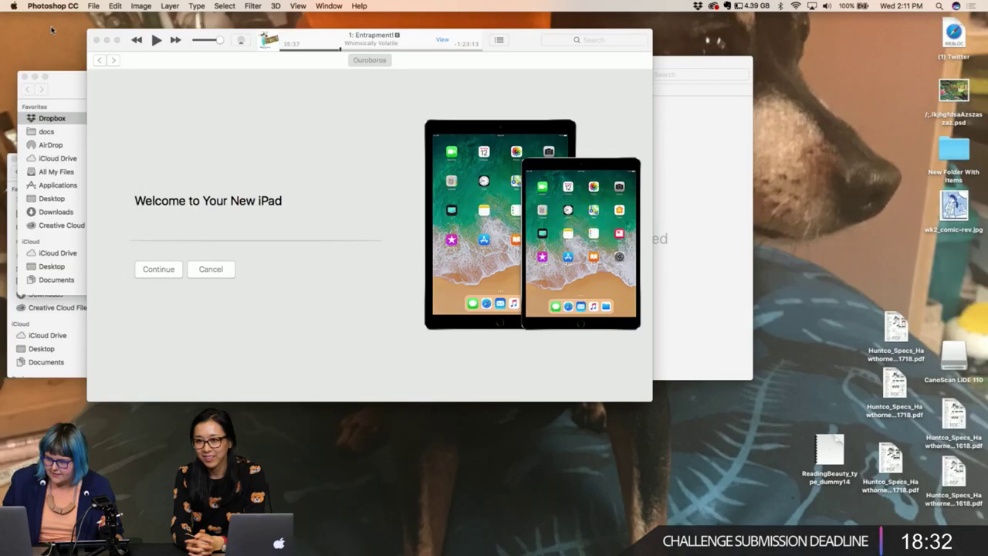
left_click(107, 39)
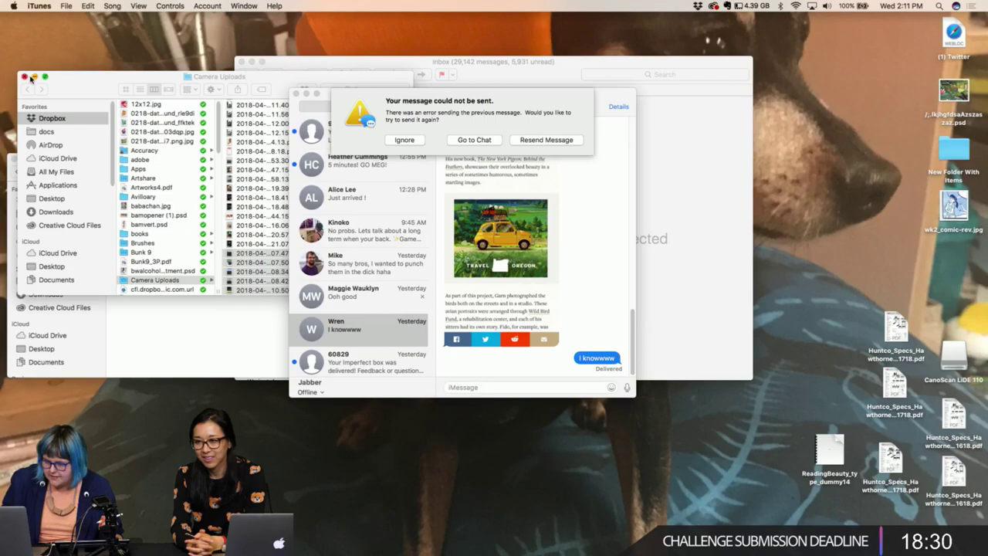
left_click(33, 77)
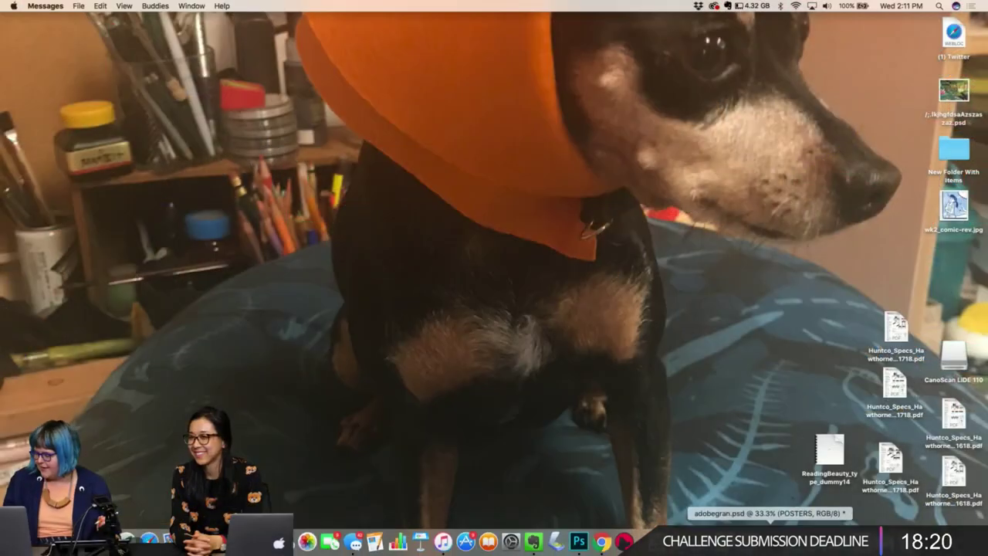
left_click(579, 540)
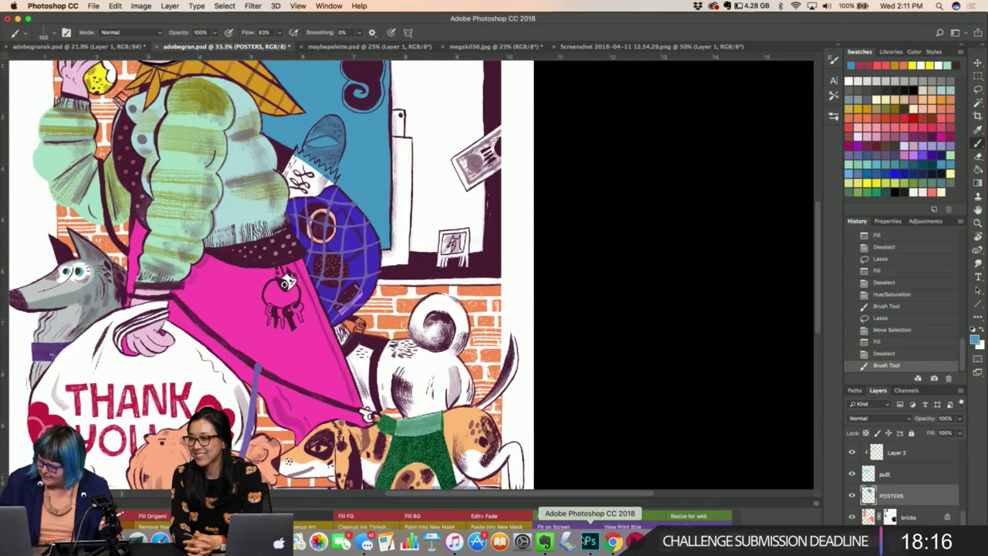
Lasso the small framed picture on the wall at 50% zoom and add a new empty Layer 3.
key("l")
key("super+plus")
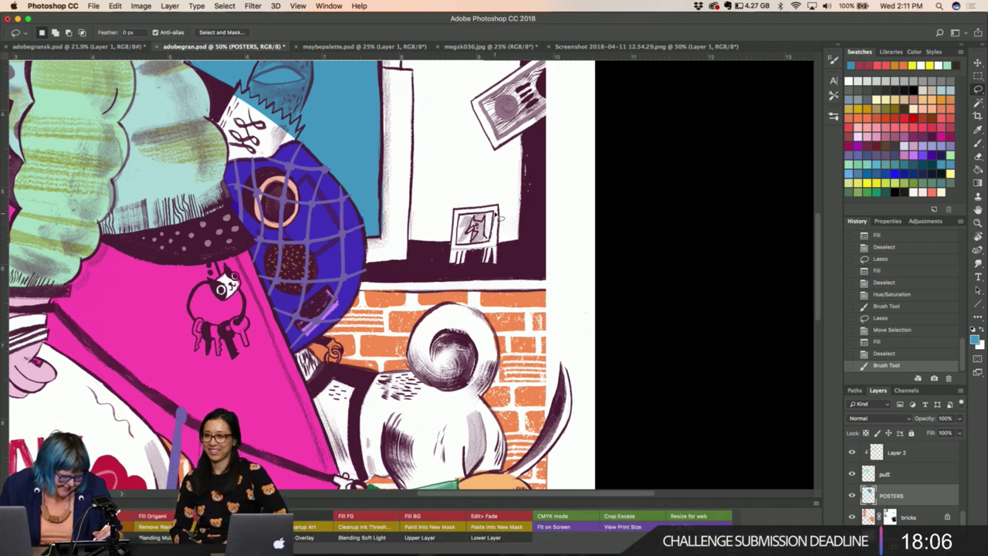
left_click_drag(503, 218, 500, 216)
key("ctrl+d")
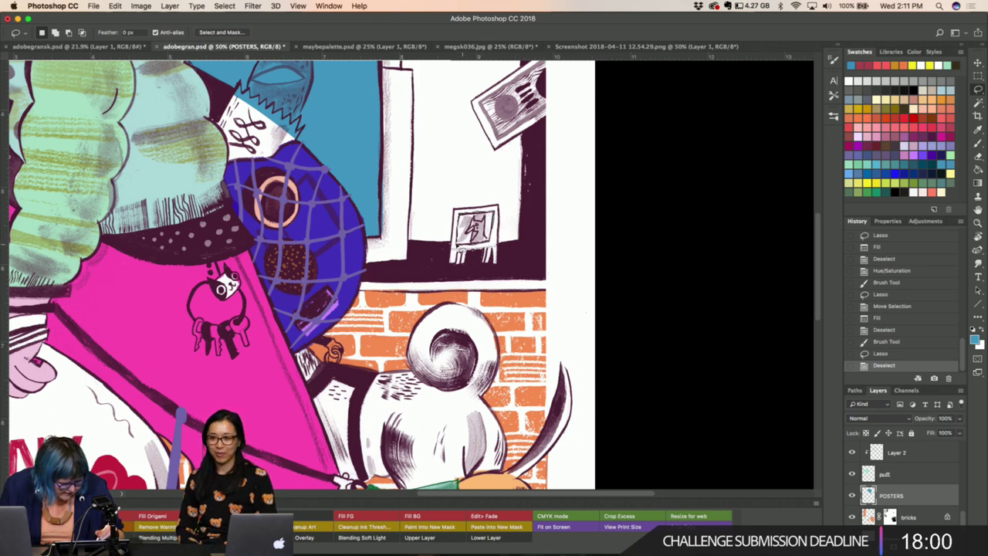
left_click_drag(451, 204, 452, 245)
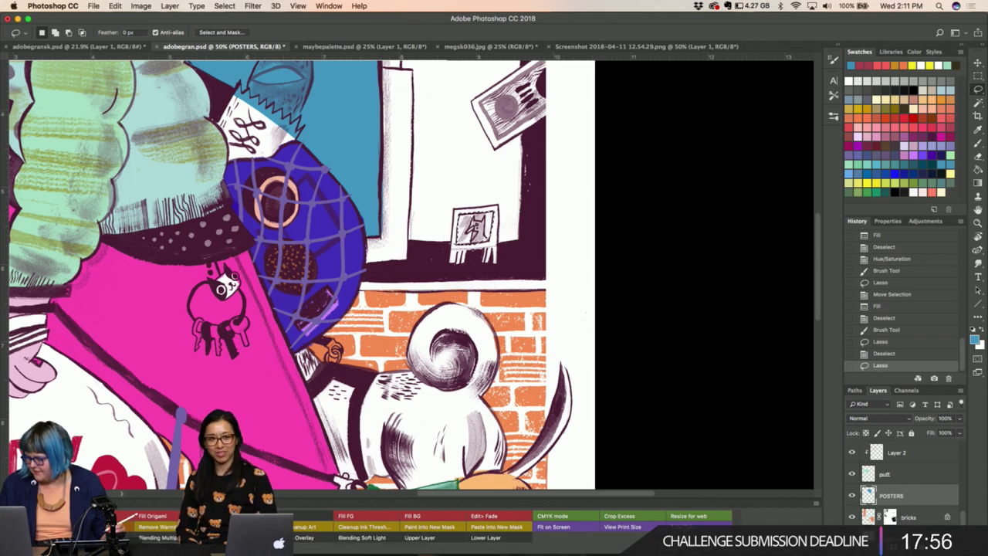
key("super+shift+alt+n")
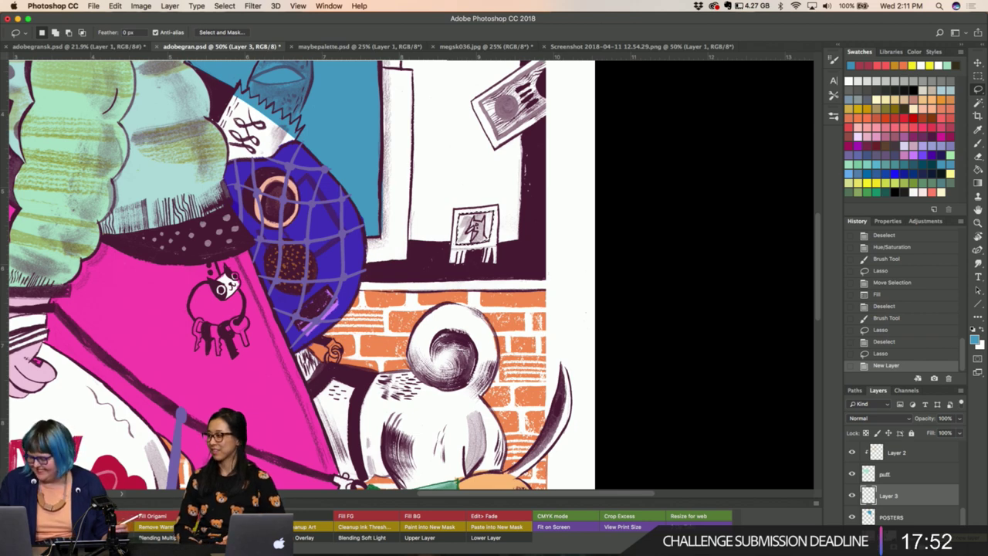
key("i")
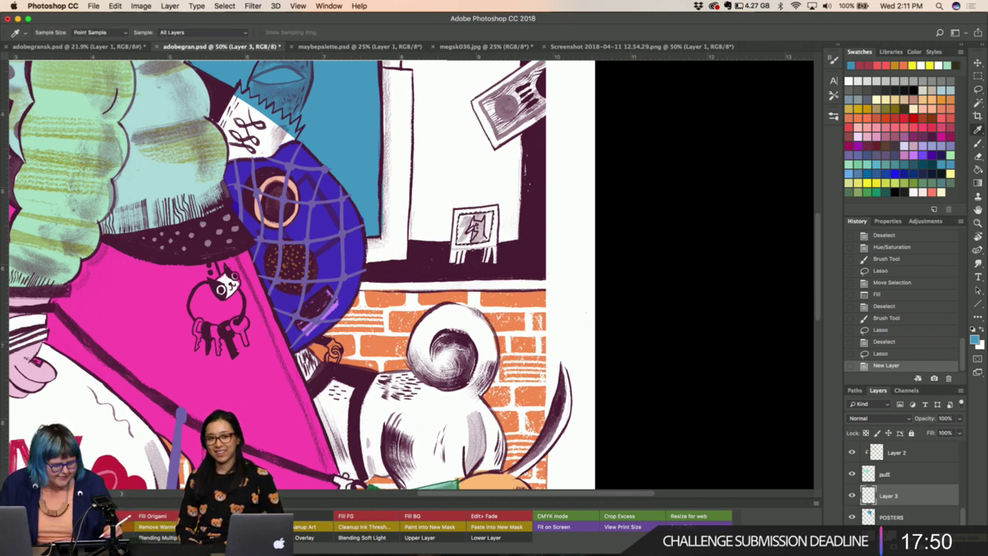
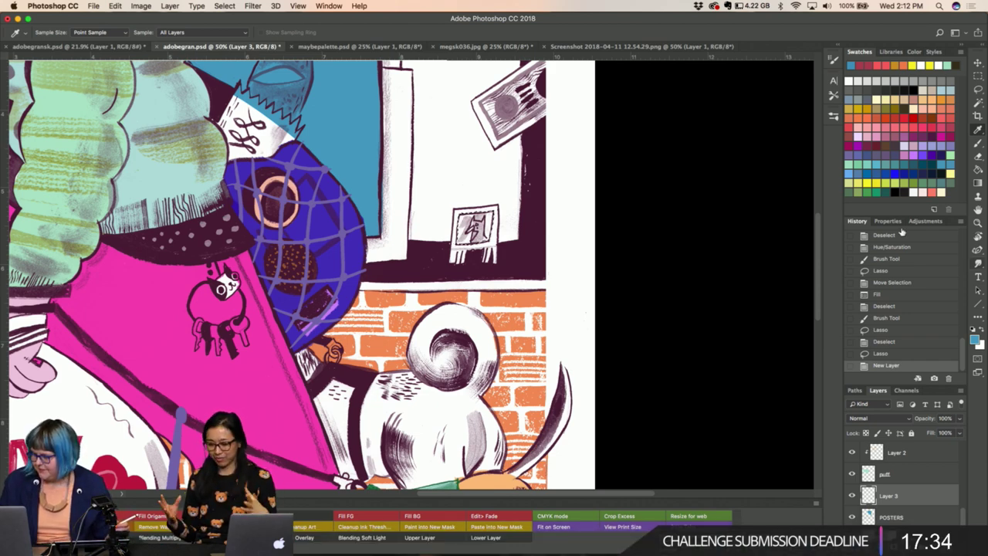
Fill the lasso-selected picture frame with a pink swatch and deselect.
left_click(879, 133)
key("alt+BackSpace")
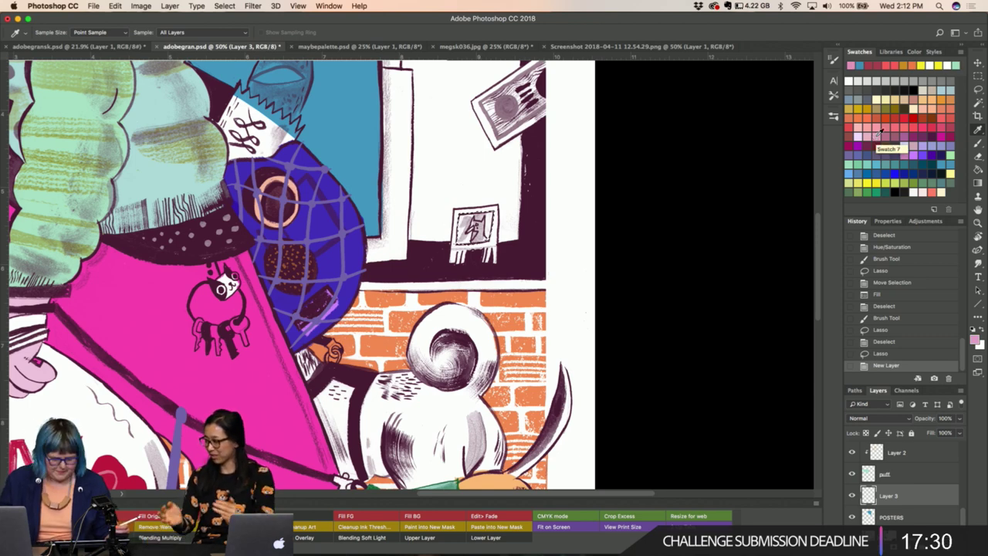
key("l")
key("ctrl+d")
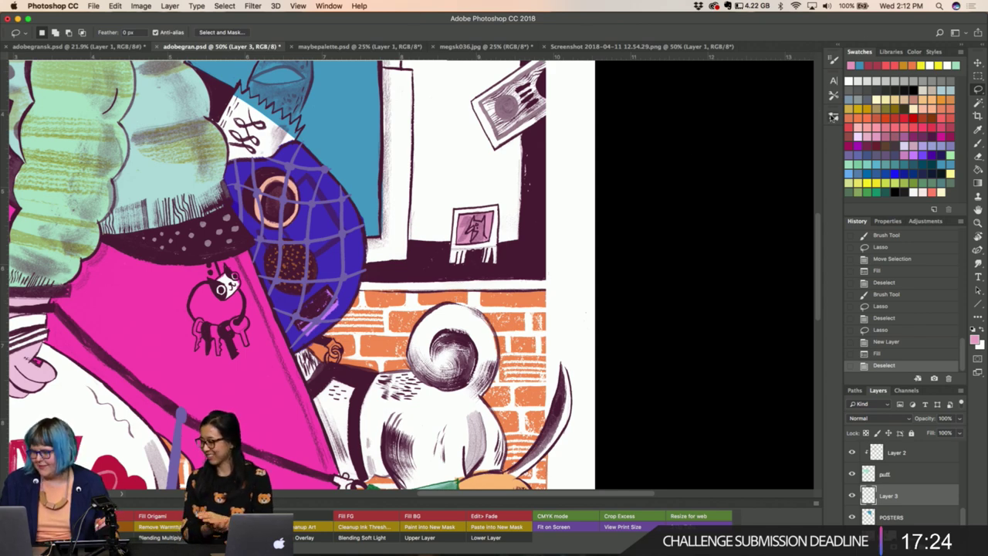
Load the wobbly line brush preset and dab paint onto the illustration.
left_click(834, 117)
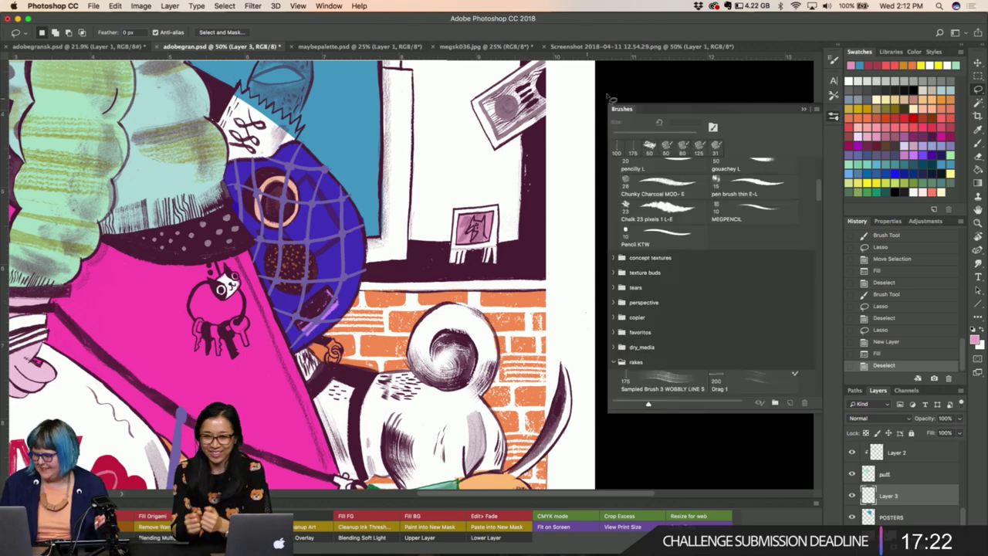
scroll(660, 288, "down", 2)
scroll(660, 288, "down", 2)
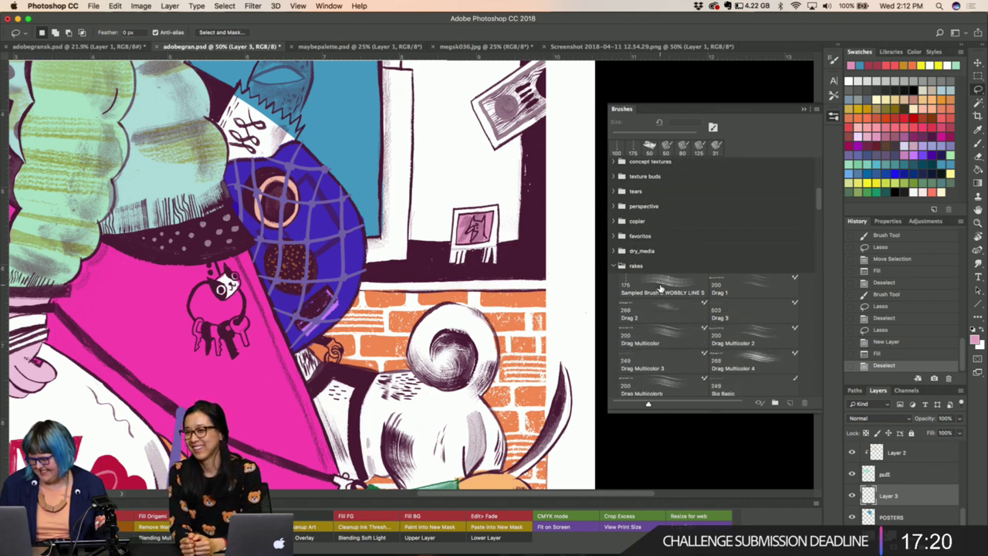
left_click(660, 288)
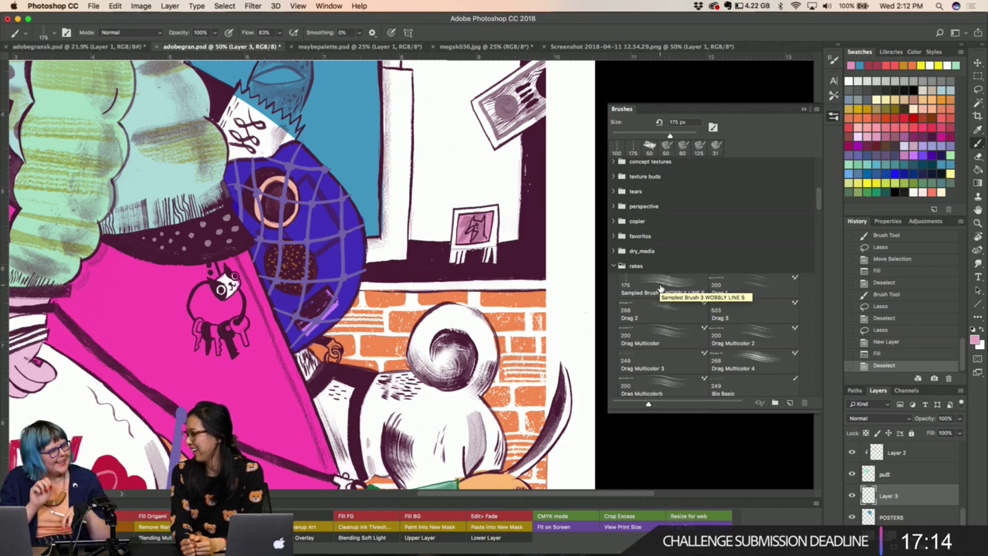
key("l")
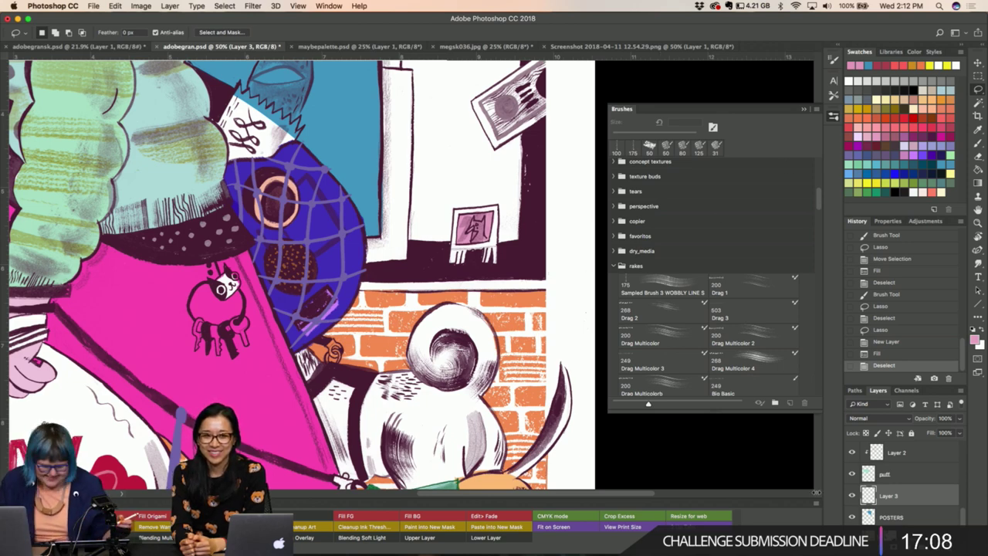
key("i")
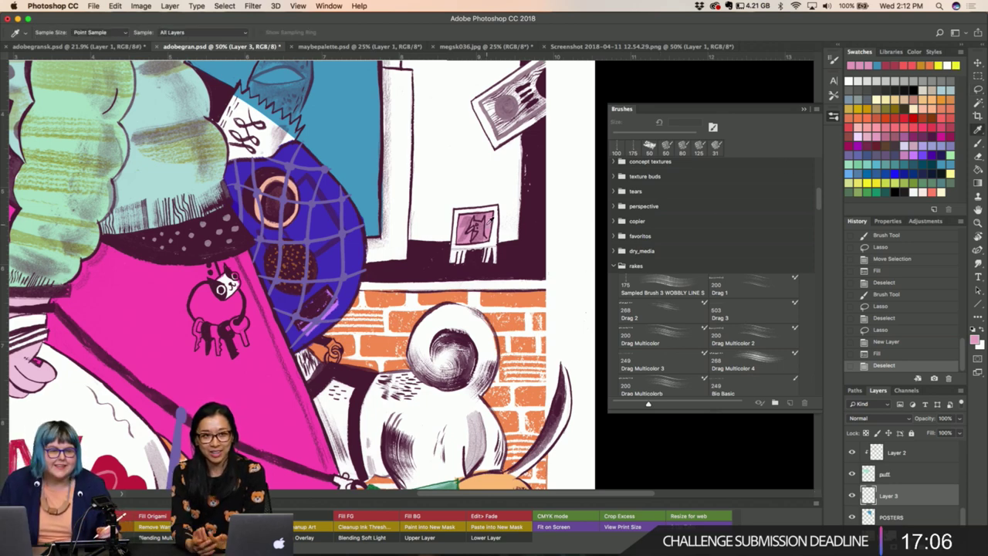
key("b")
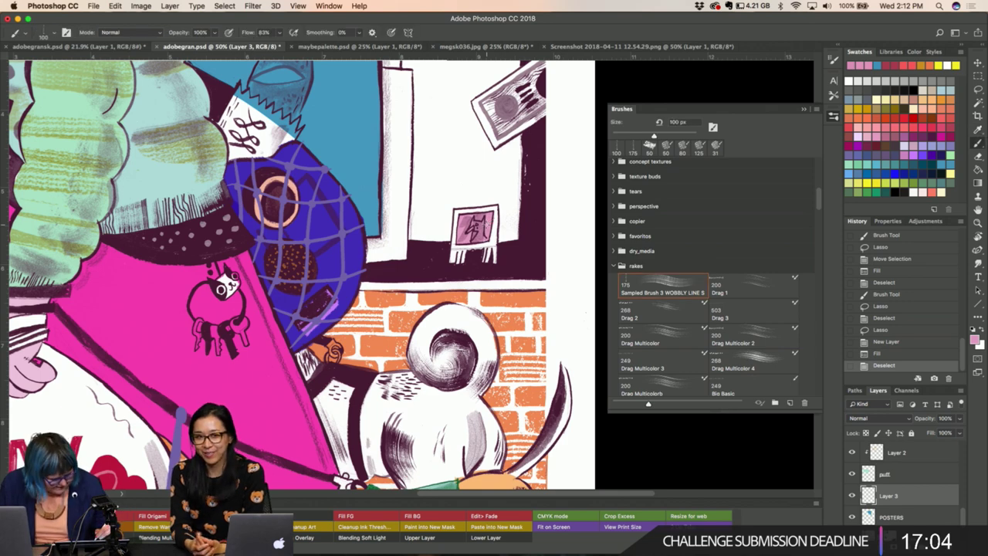
left_click(481, 240)
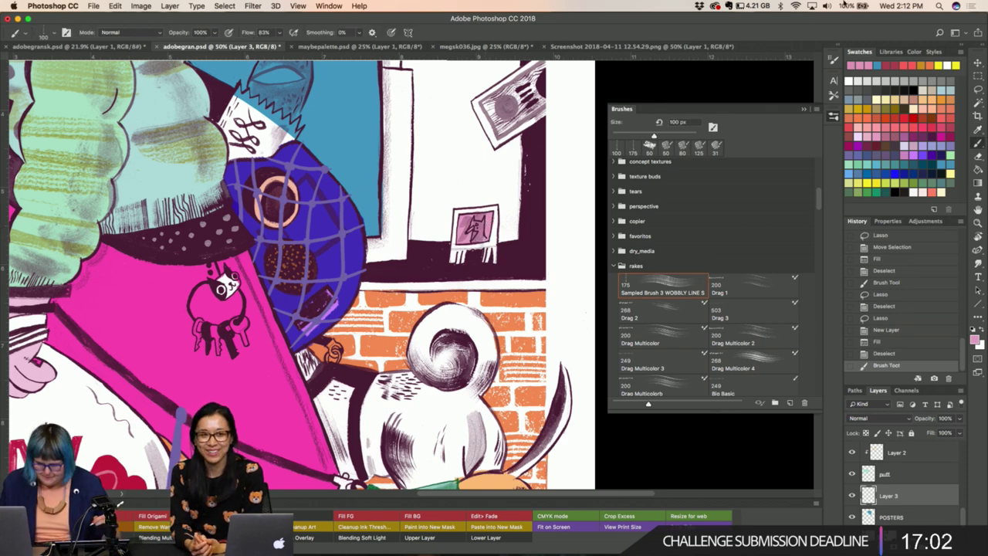
Paint a pencil stroke near the frame with the pencilly L brush at 20 px.
scroll(660, 234, "up", 2)
scroll(672, 242, "up", 3)
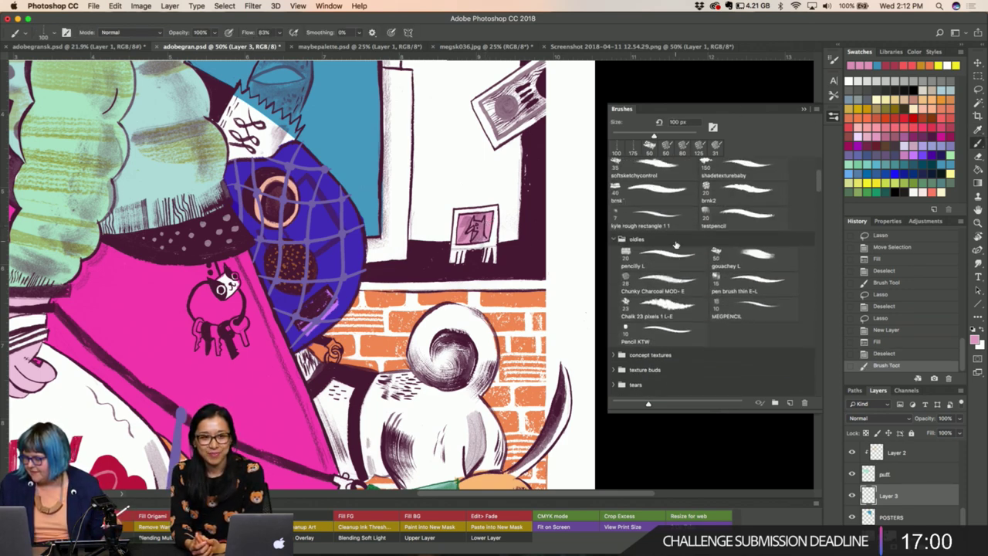
left_click(662, 258)
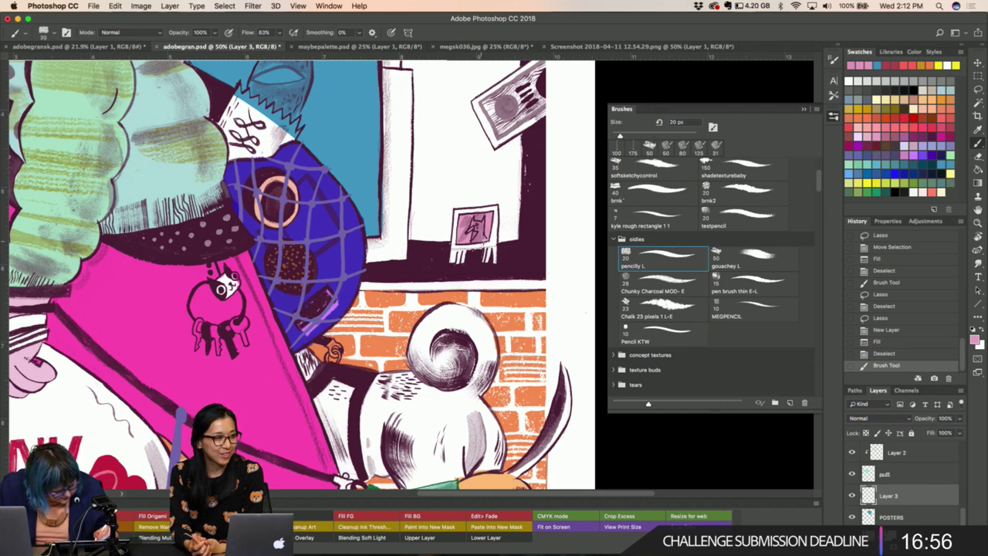
left_click_drag(472, 222, 486, 245)
key("e")
key("ctrl+minus")
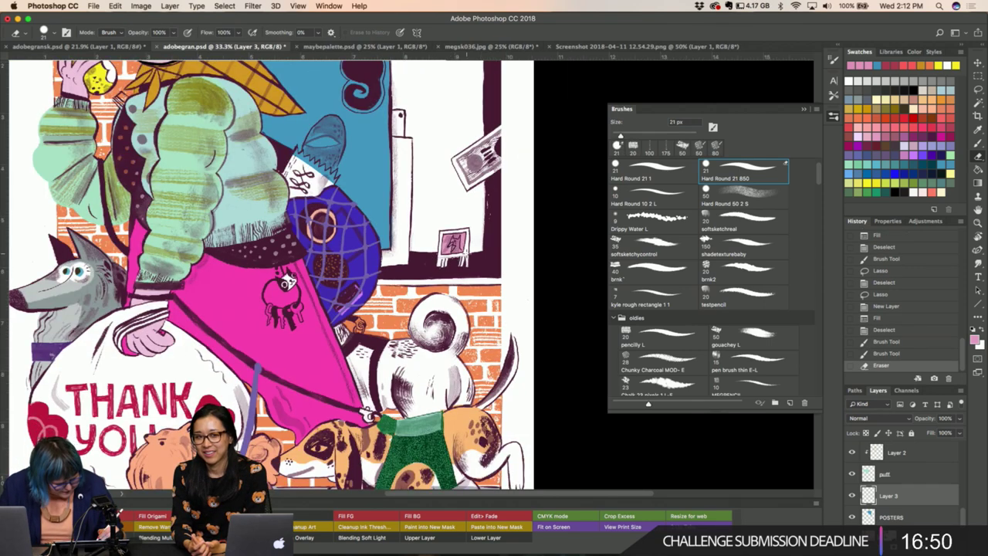
Erase a small spot near the frame and toggle Layer 3 to compare.
left_click_drag(467, 233, 466, 251)
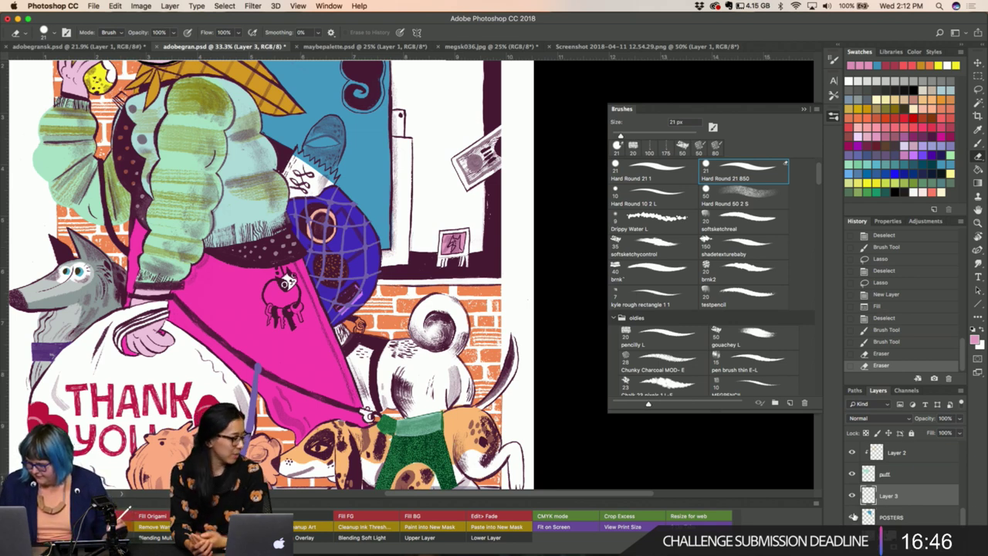
left_click(852, 497)
left_click(853, 496)
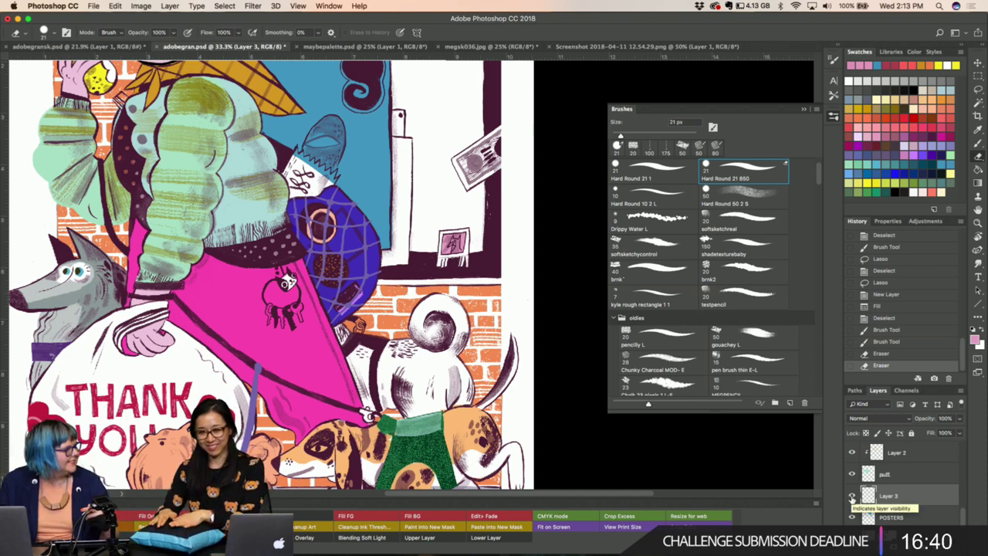
key("i")
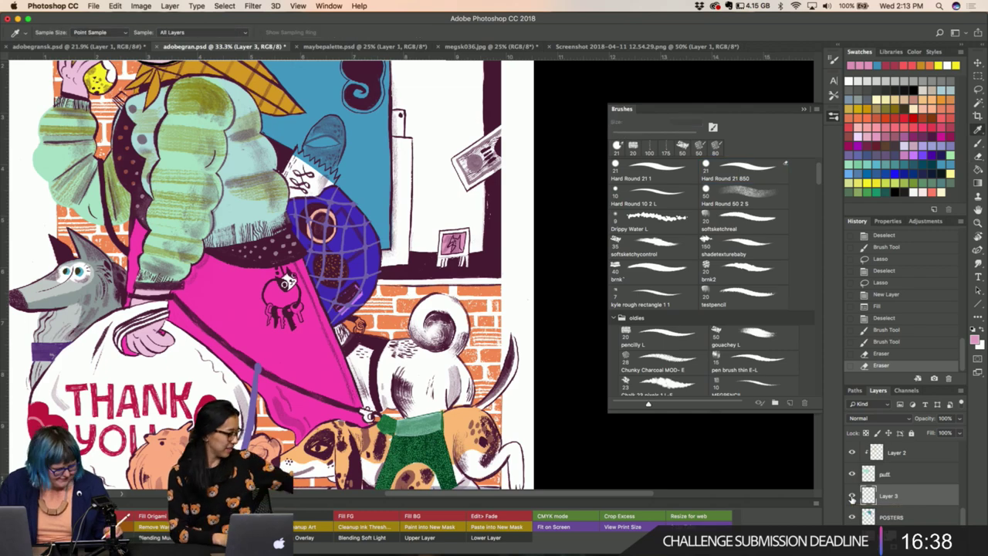
key("ctrl+plus")
key("ctrl+plus")
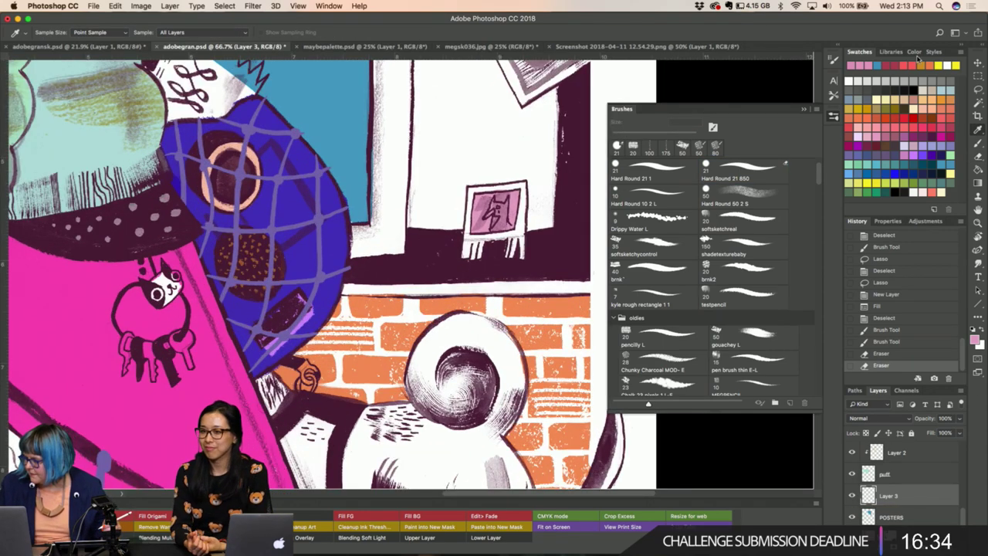
Repaint the animal figure inside the pink frame as a darker silhouette.
left_click(890, 146)
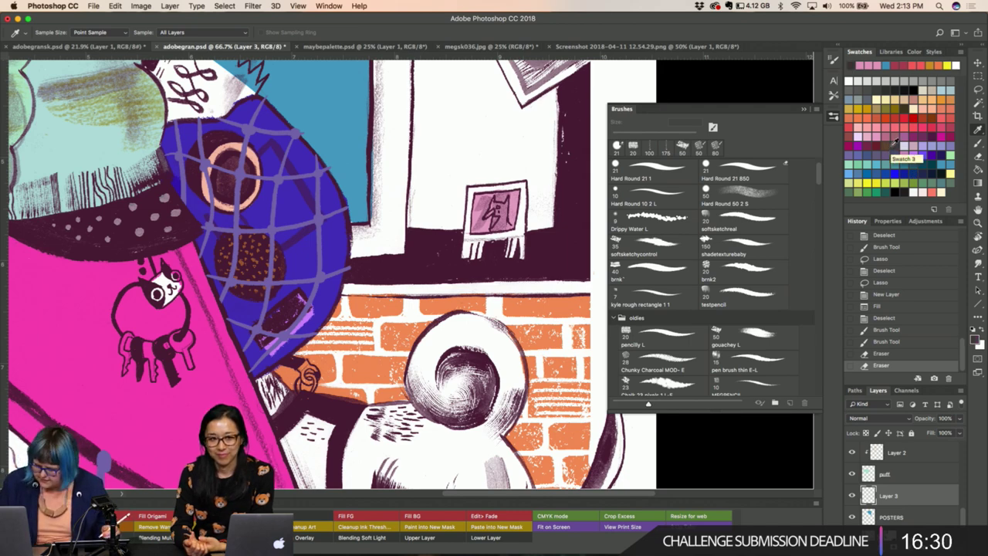
key("b")
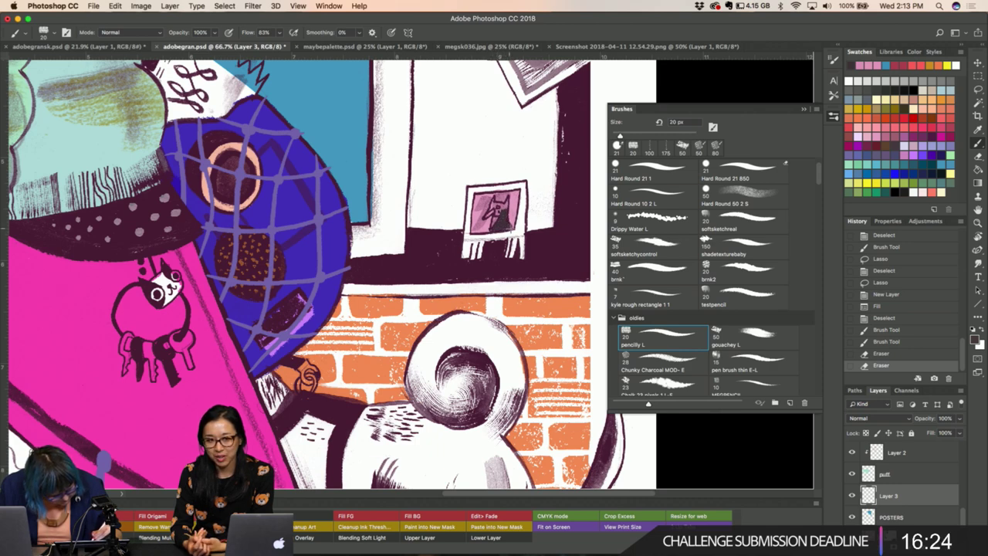
left_click(507, 224)
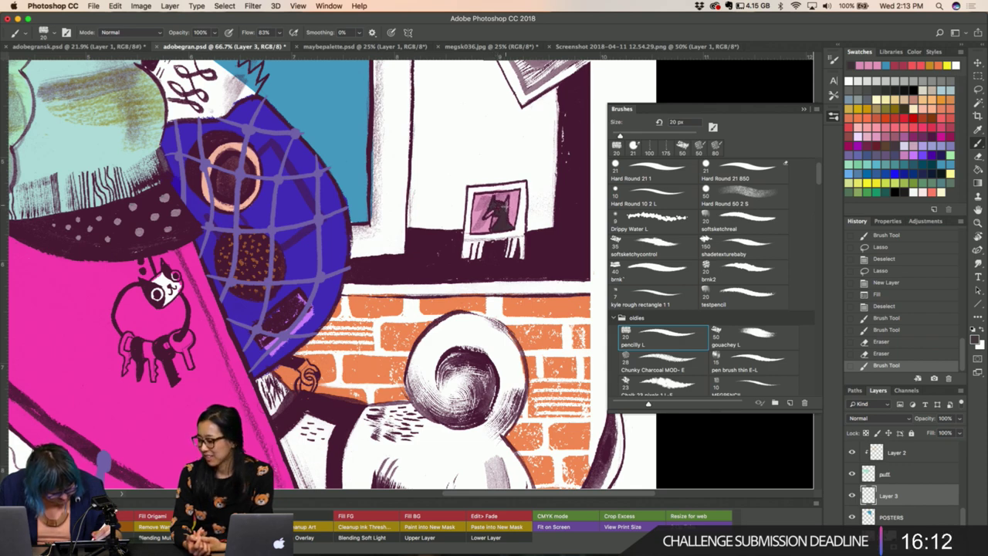
left_click_drag(503, 207, 505, 219)
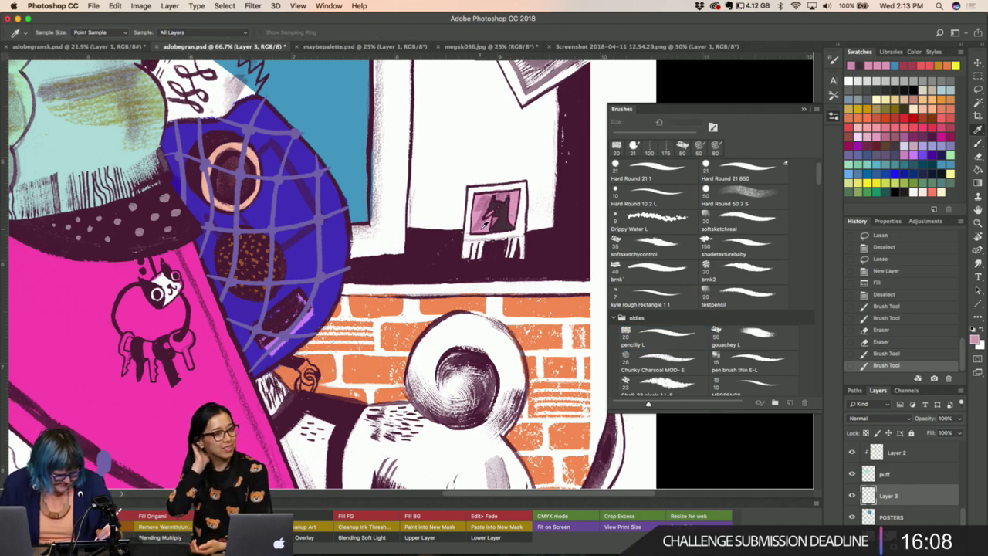
mouse_move(498, 206)
left_mouse_down()
mouse_move(495, 226)
mouse_move(482, 216)
left_mouse_up()
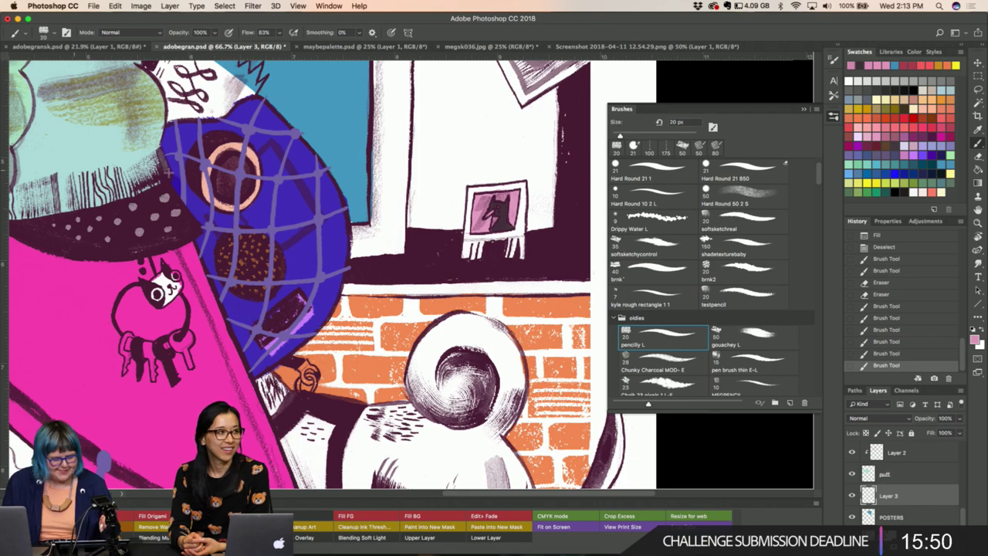
scroll(272, 317, "up", 5)
On the POSTERS layer, sample the poster's blue and paint blue strokes onto it.
scroll(272, 316, "up", 5)
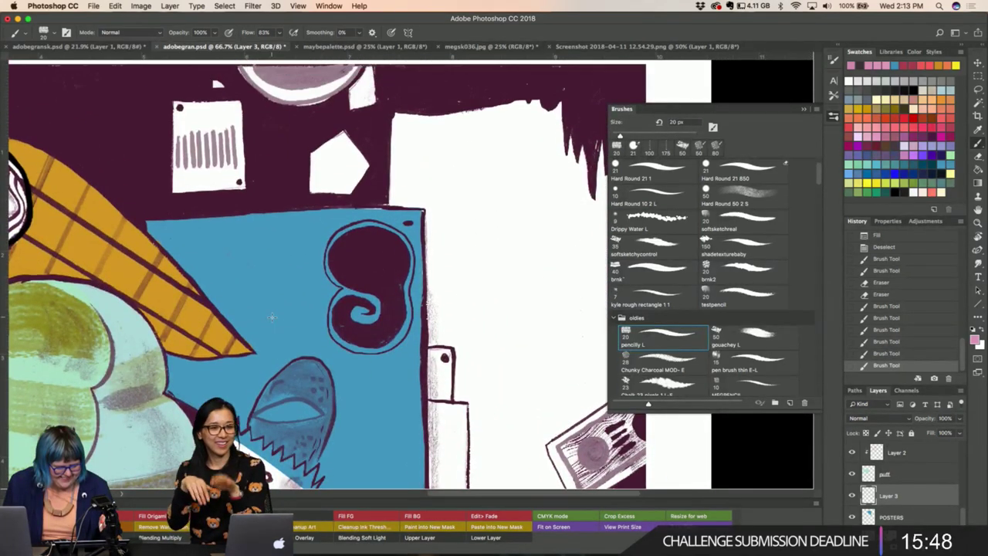
scroll(272, 317, "left", 5)
scroll(379, 224, "left", 2)
scroll(378, 224, "down", 1)
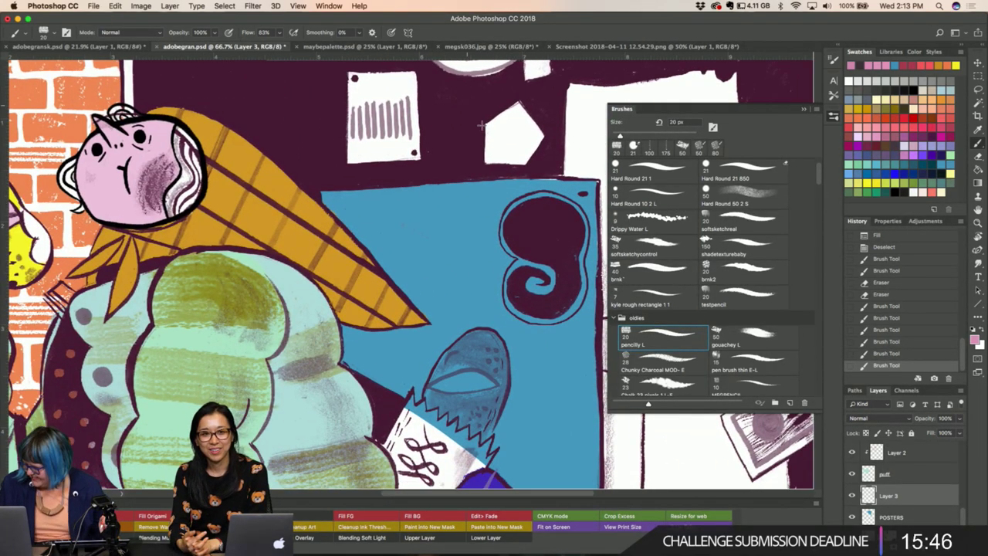
left_click(895, 516)
left_click(429, 210, "alt")
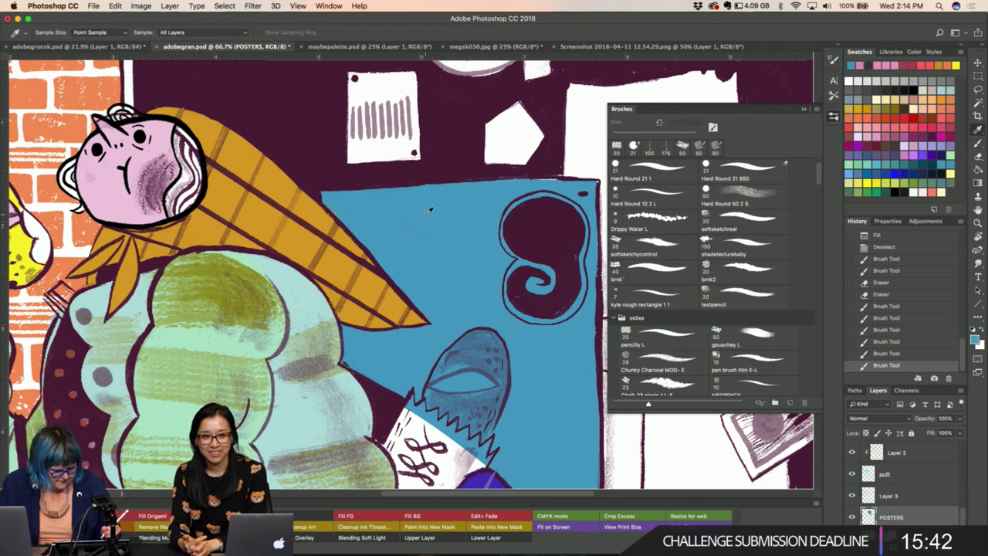
key("b")
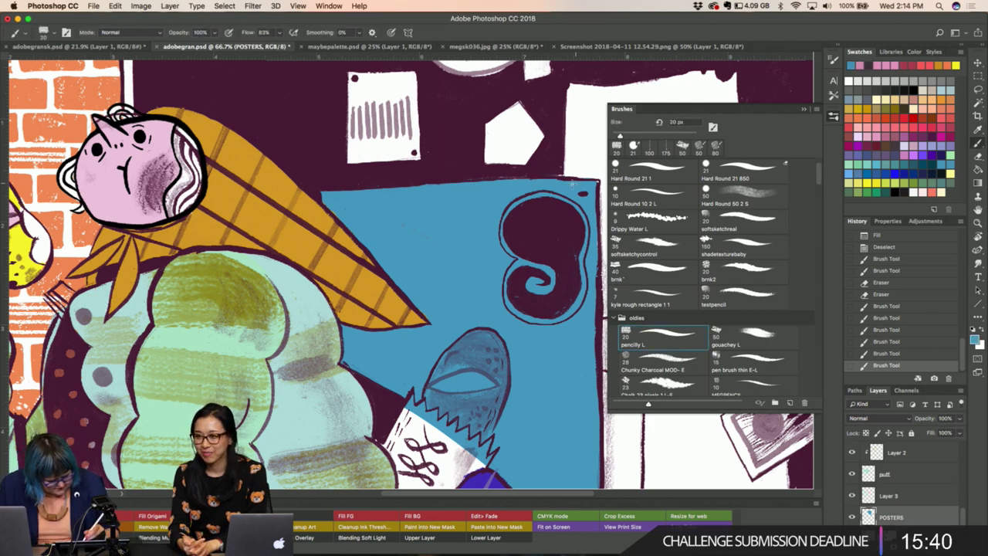
left_click_drag(599, 231, 599, 300)
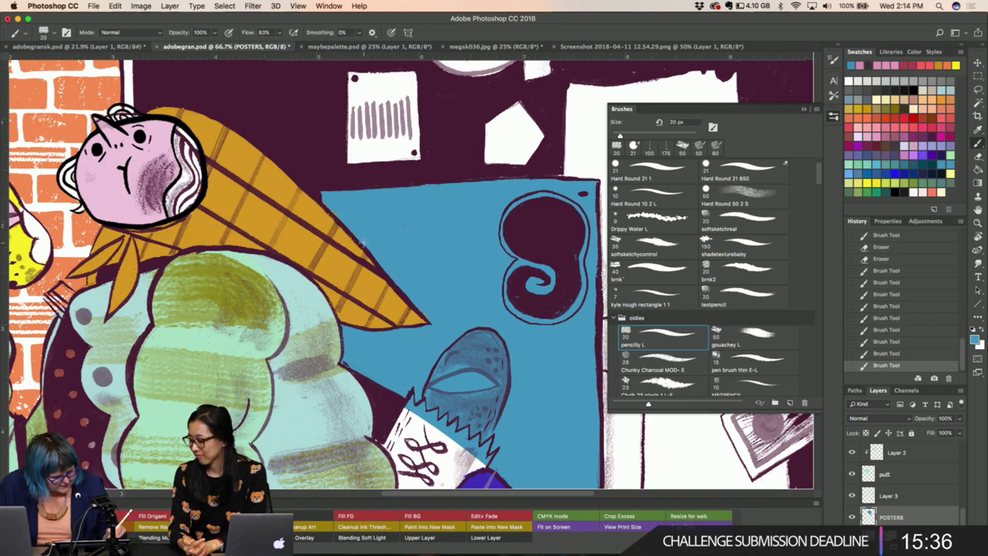
Zoom out to 50% and erase stray paint along the blue panel's right edge.
key("super+minus")
scroll(363, 241, "down", 4)
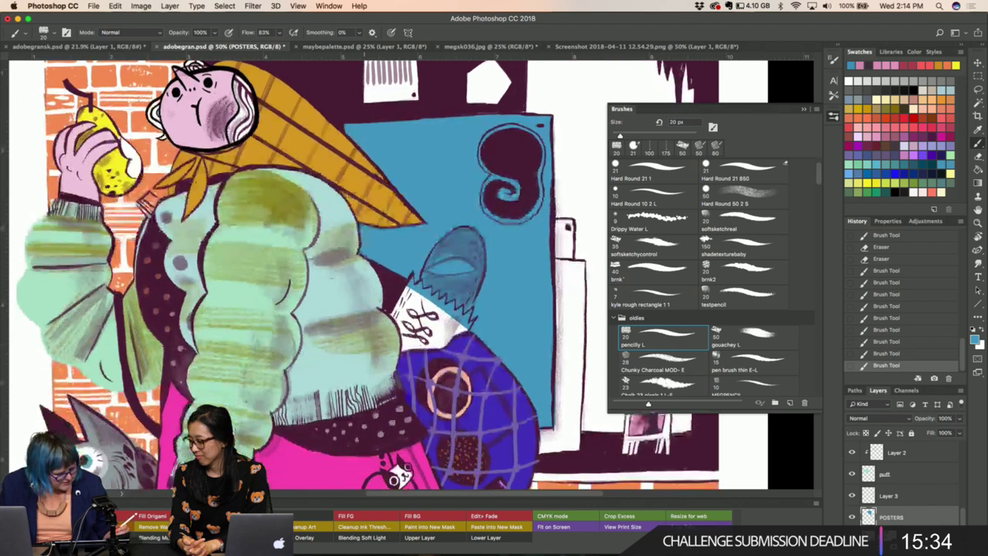
scroll(363, 242, "down", 1)
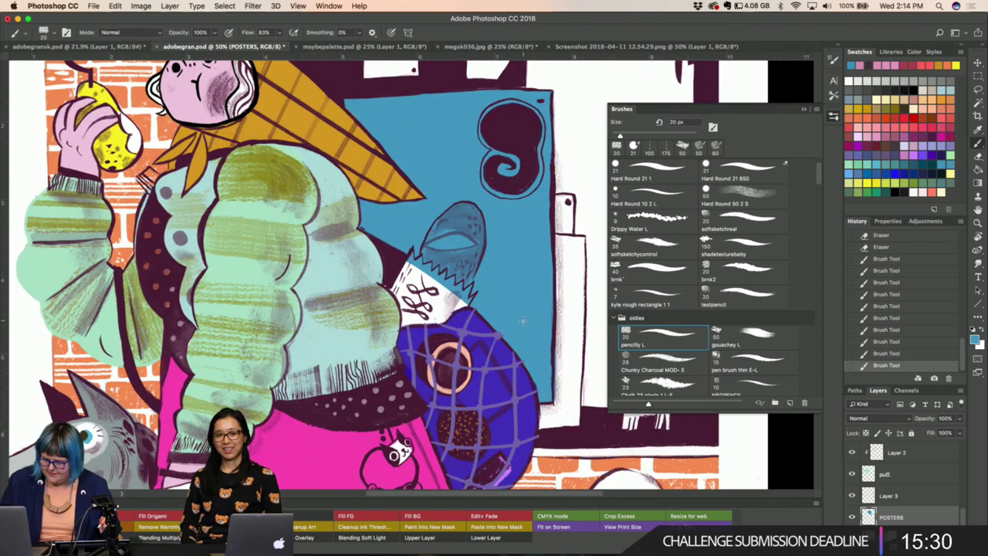
key("e")
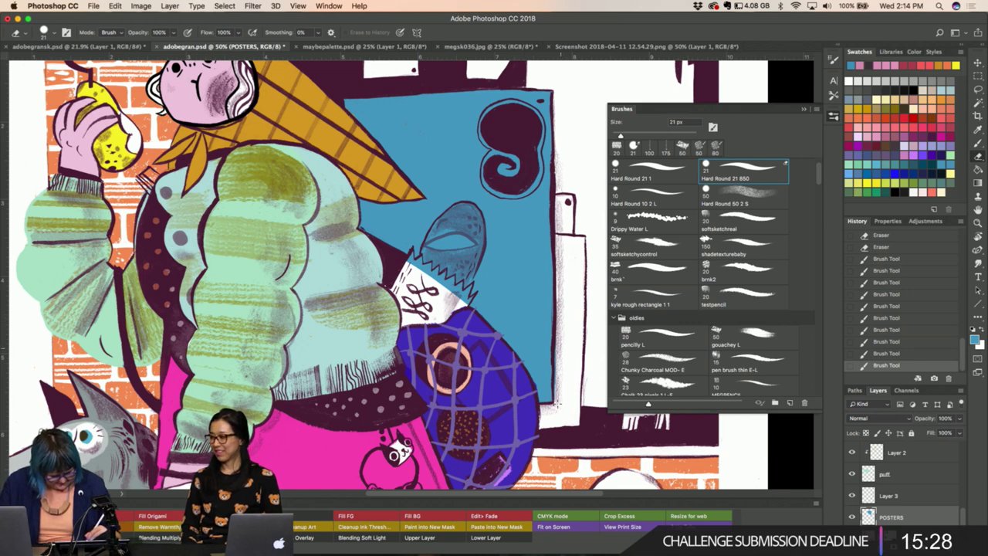
left_click_drag(556, 348, 555, 398)
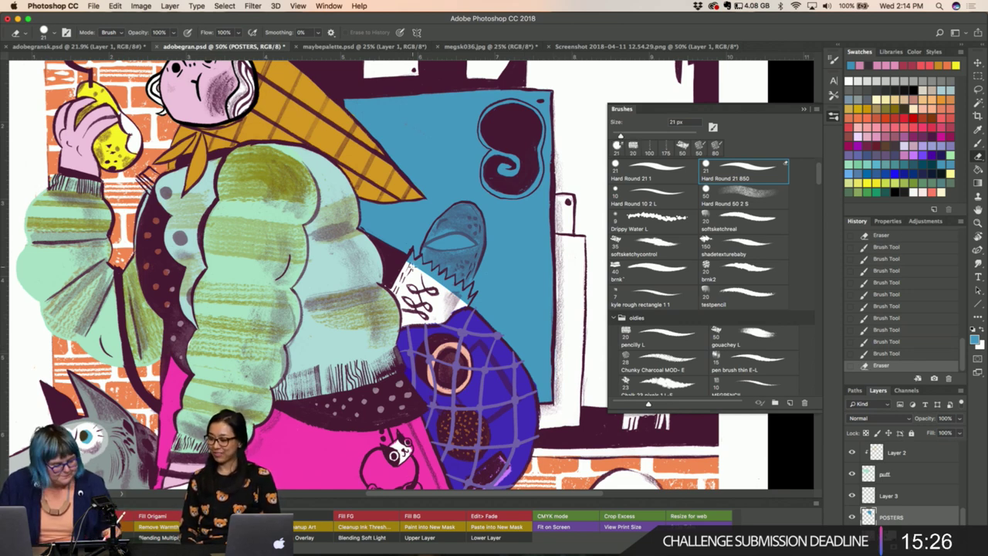
left_click(554, 403)
key("l")
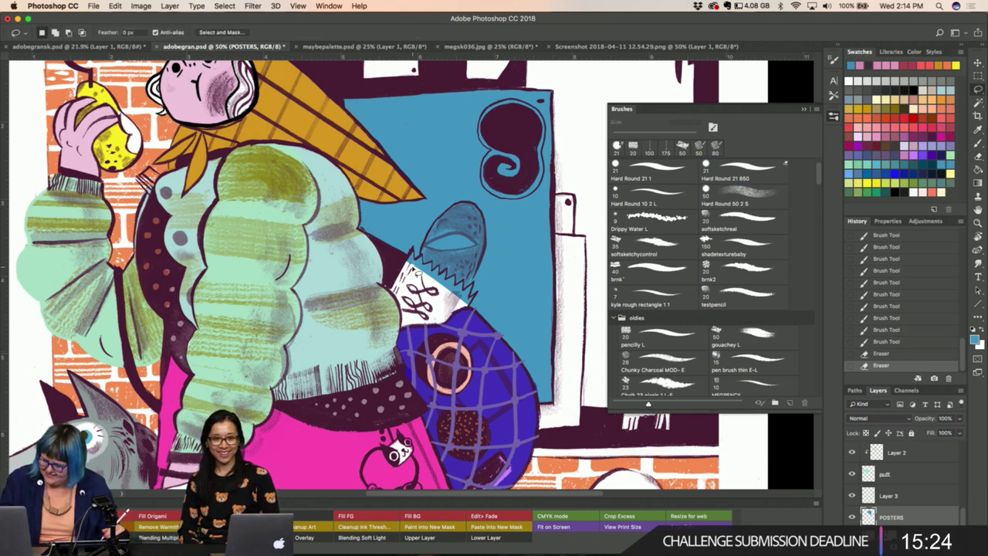
key("e")
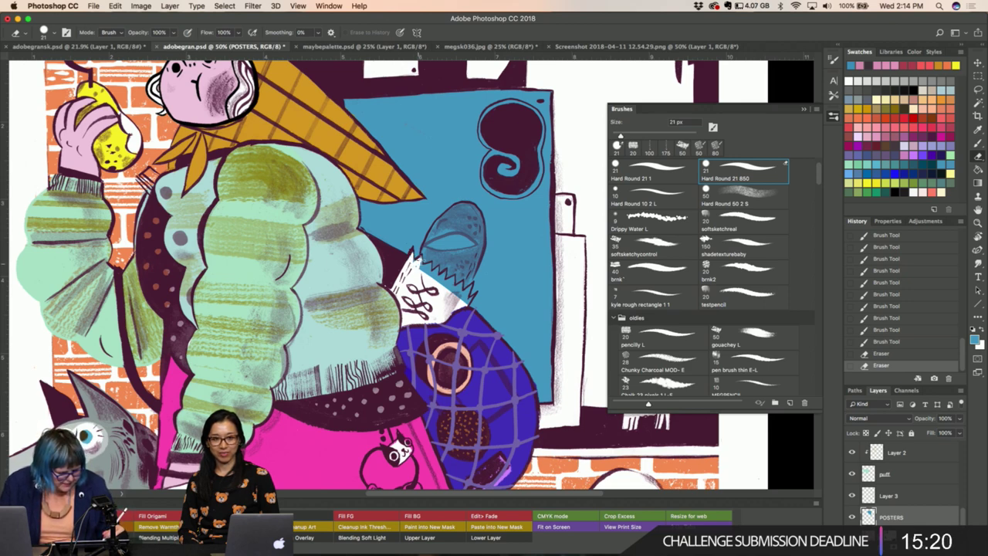
Erase the stray marks around the white collar's edges.
left_click(421, 264)
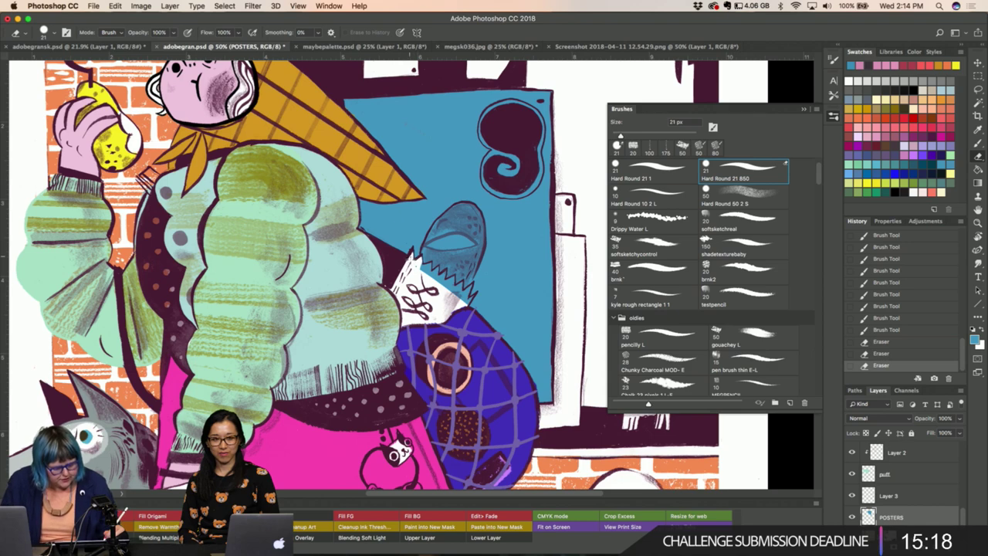
left_click(410, 257)
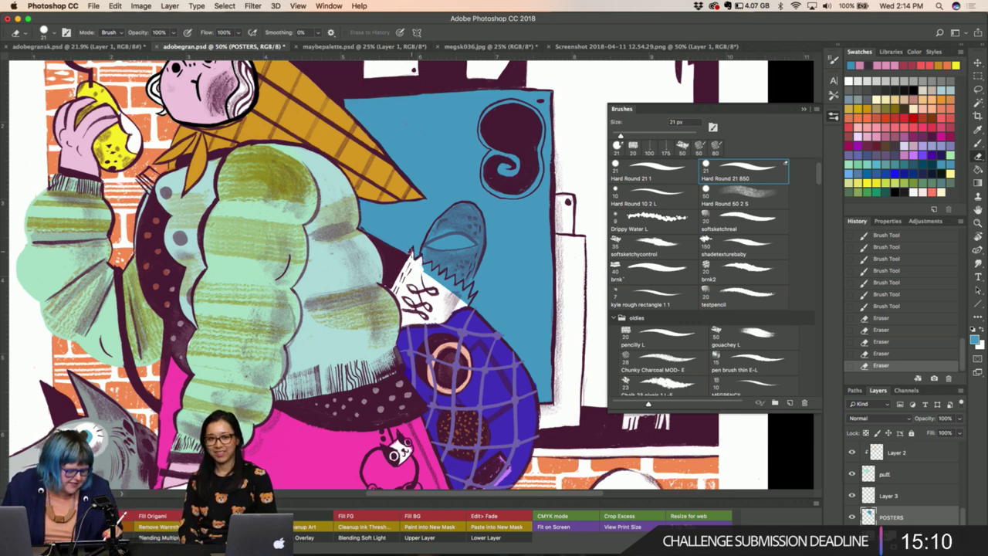
left_click(417, 270)
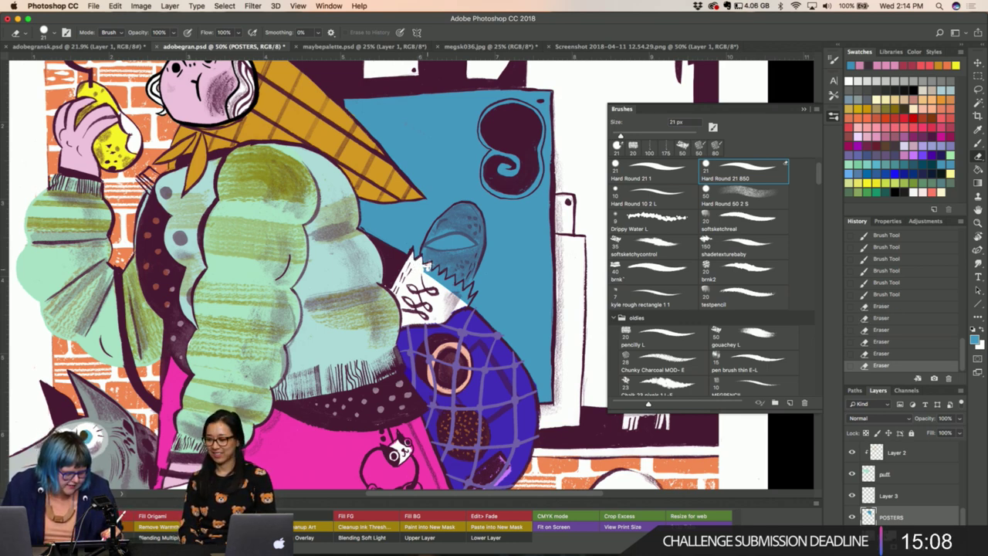
left_click(423, 269)
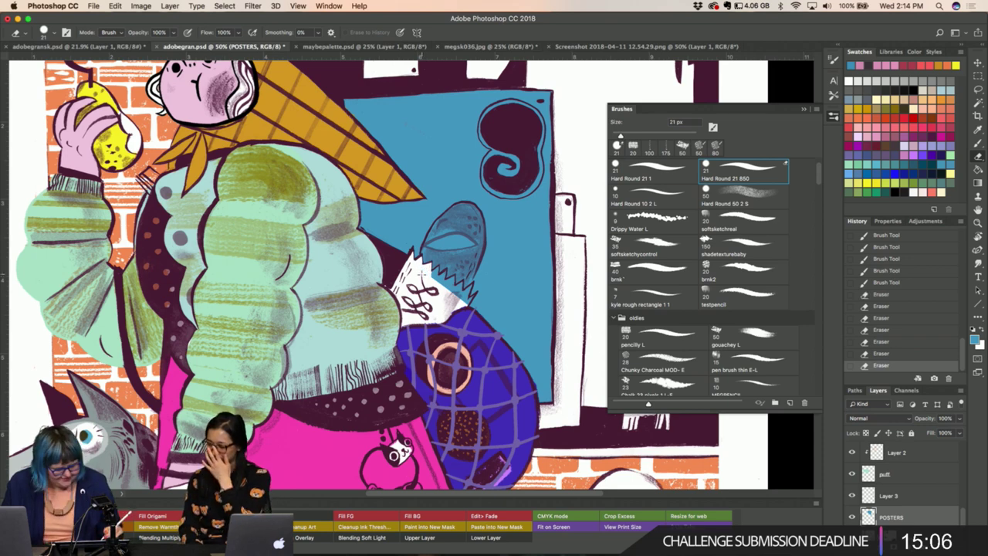
mouse_move(440, 279)
left_mouse_down()
mouse_move(463, 300)
mouse_move(471, 293)
left_mouse_up()
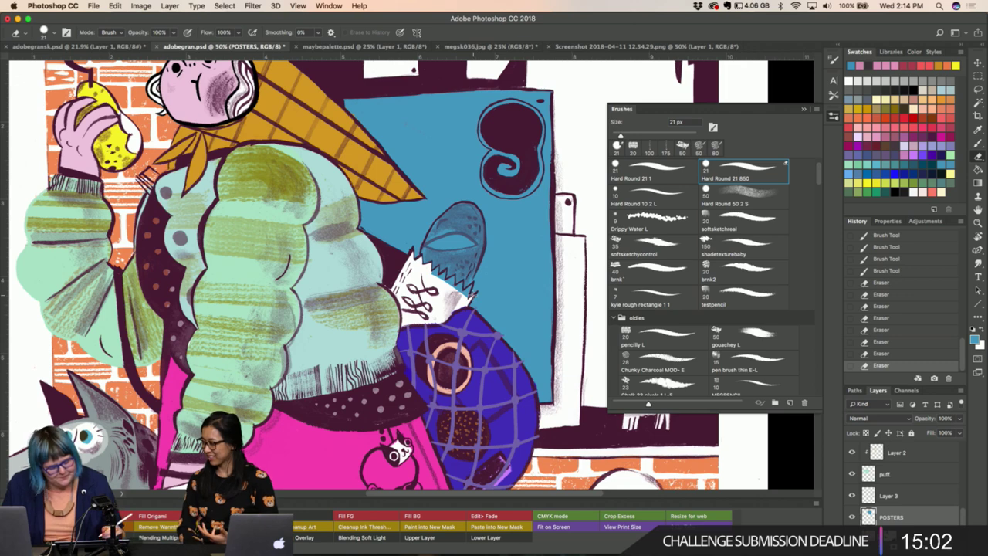
left_click(471, 296)
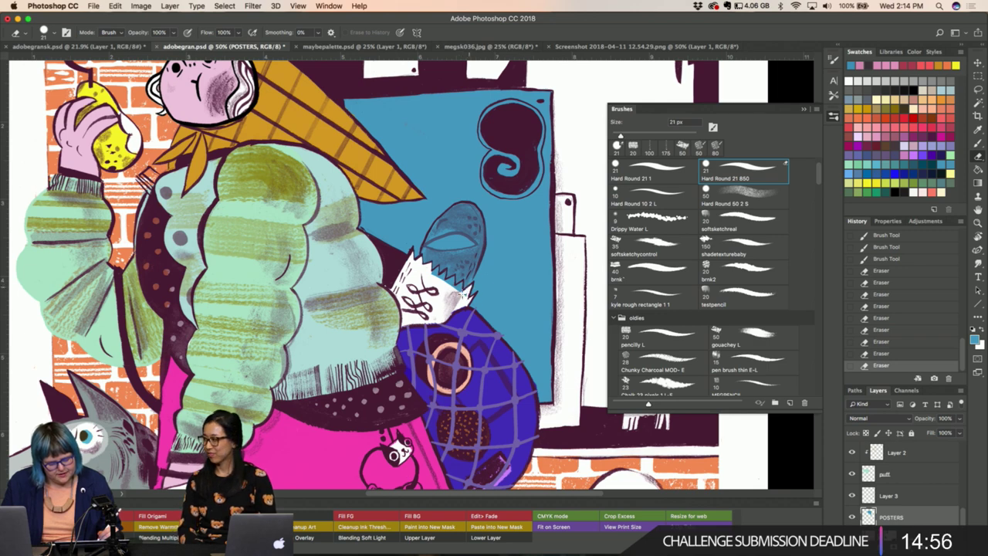
left_click(420, 293)
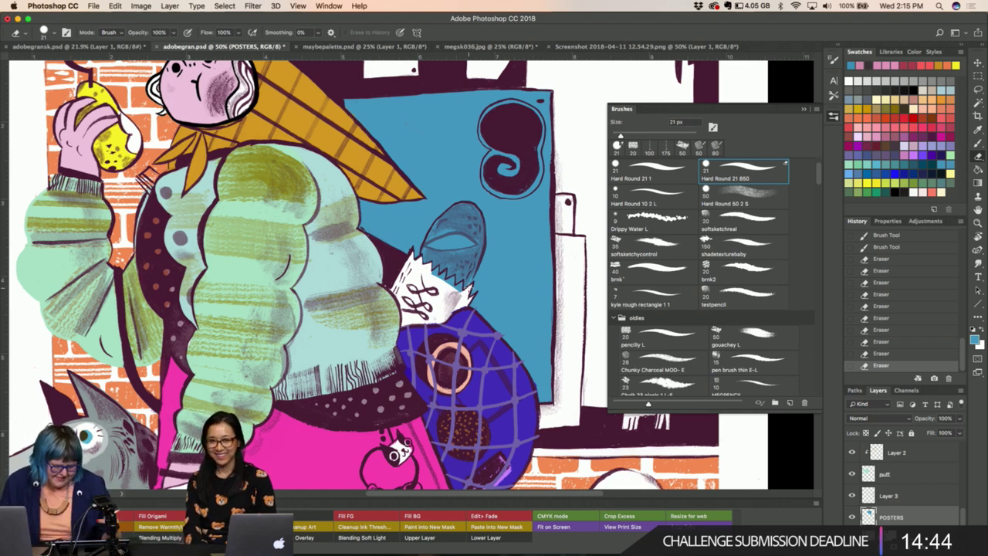
left_click(436, 276)
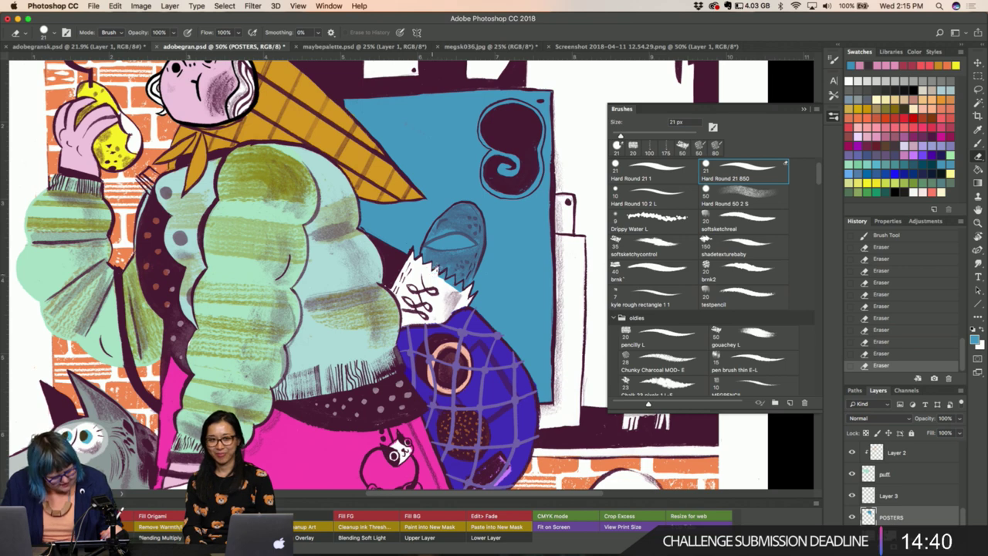
left_click(437, 273)
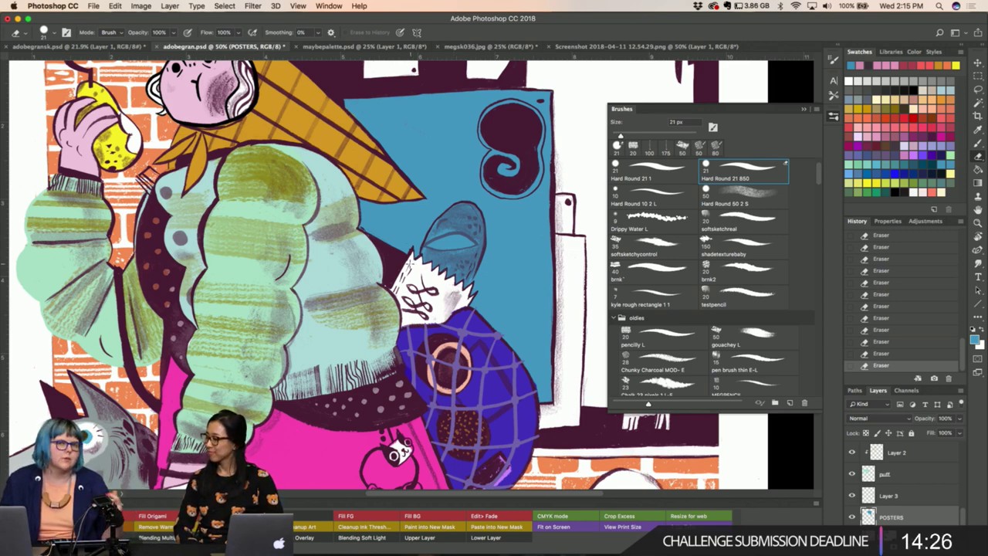
key("ctrl+minus")
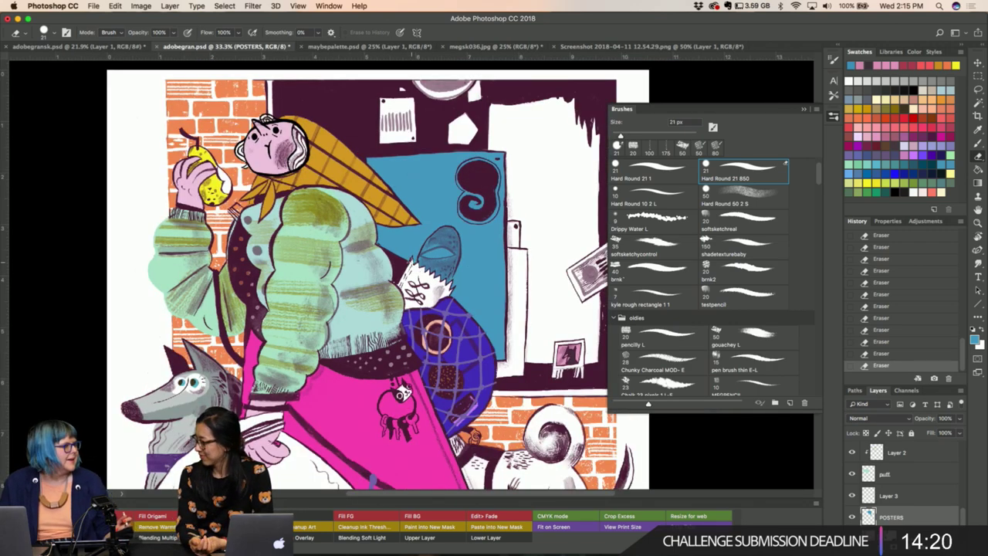
Zoom out to 16.7% to show the whole poster and collapse the Brushes panel.
scroll(412, 262, "down", 5)
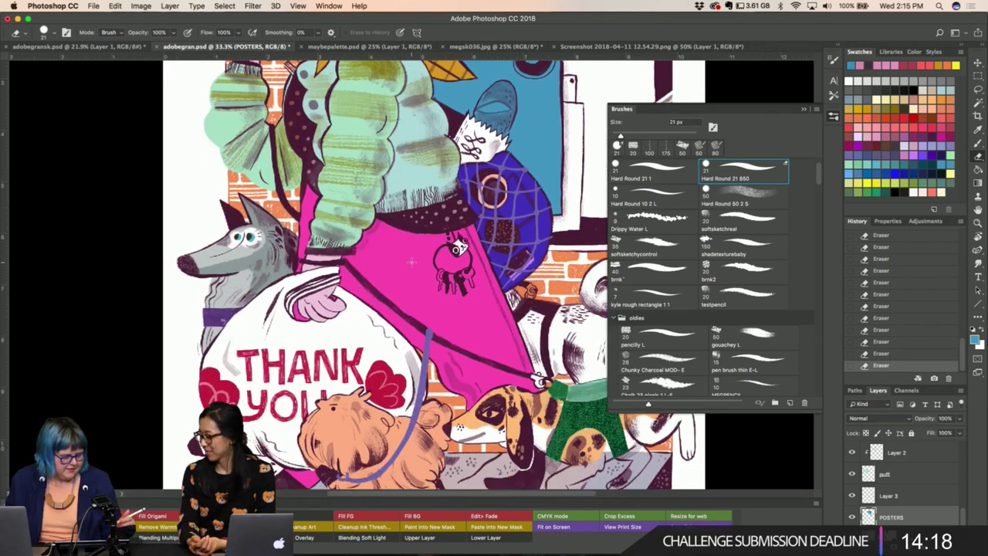
scroll(411, 263, "down", 5)
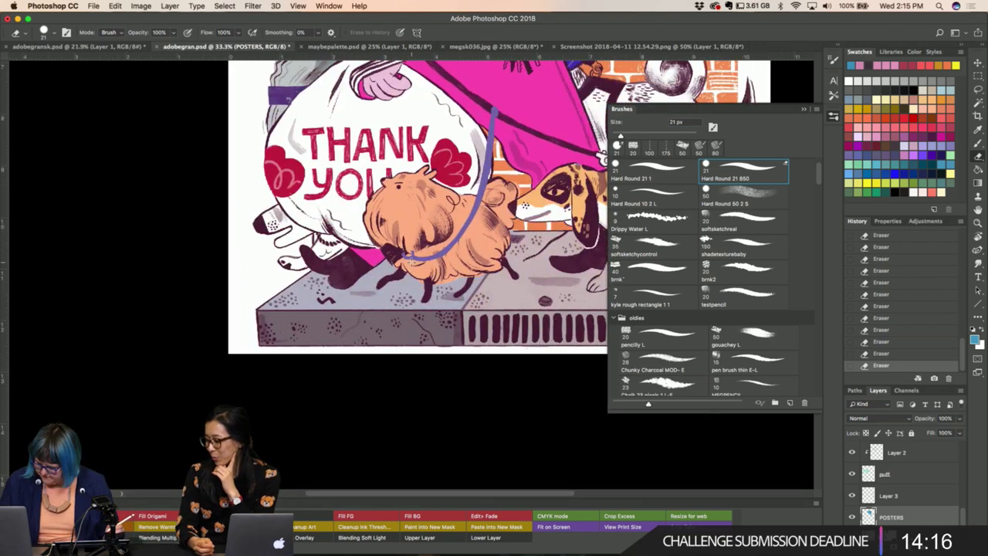
key("super+minus")
key("super+minus")
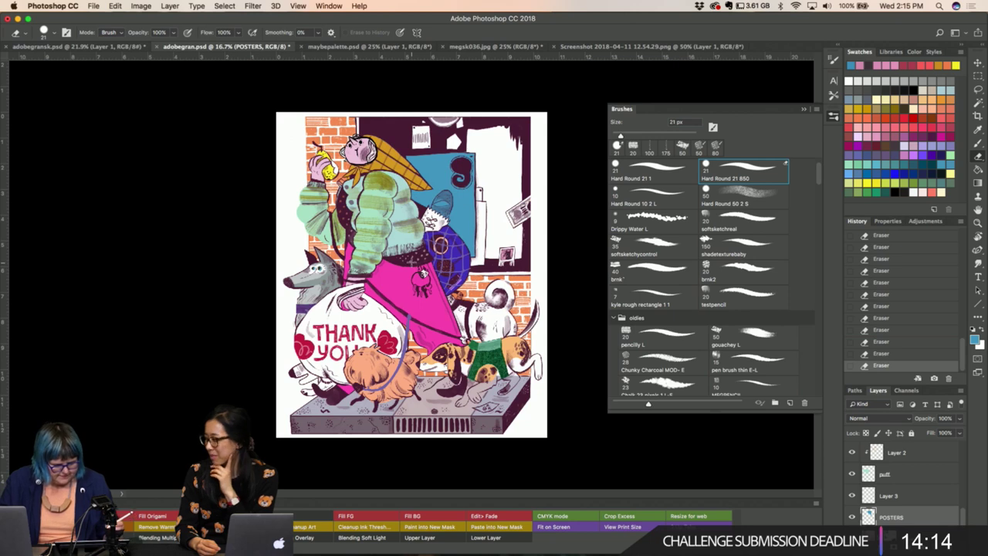
left_click(616, 109)
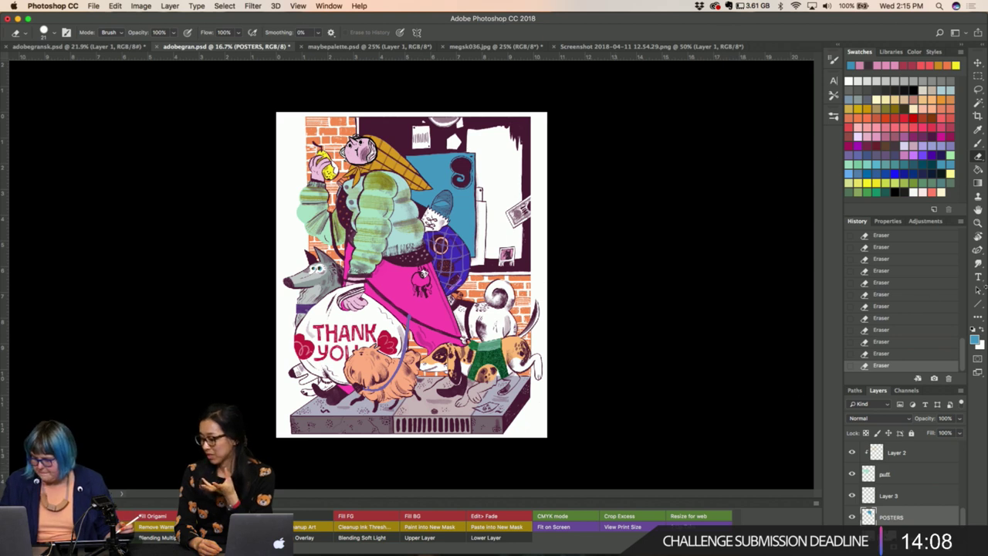
Select the bag layer and bring up Hue/Saturation (Ctrl+U) for it.
scroll(902, 525, "down", 2)
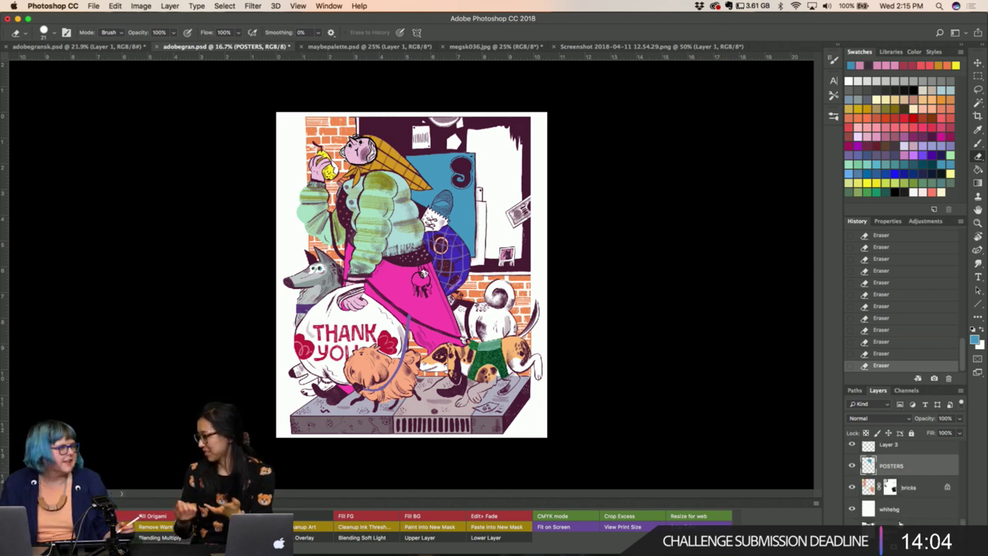
scroll(869, 489, "up", 1)
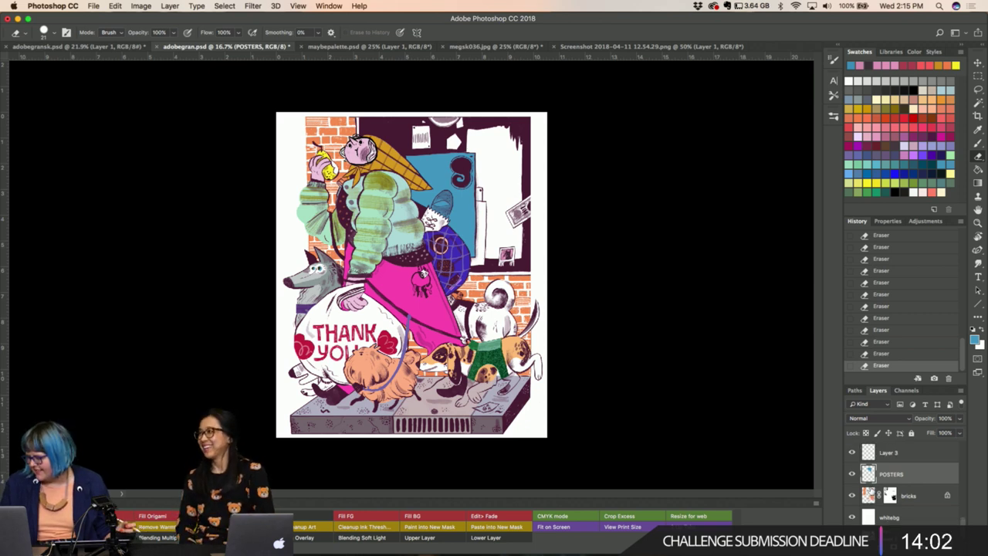
scroll(869, 489, "up", 1)
scroll(869, 491, "up", 1)
scroll(869, 494, "up", 2)
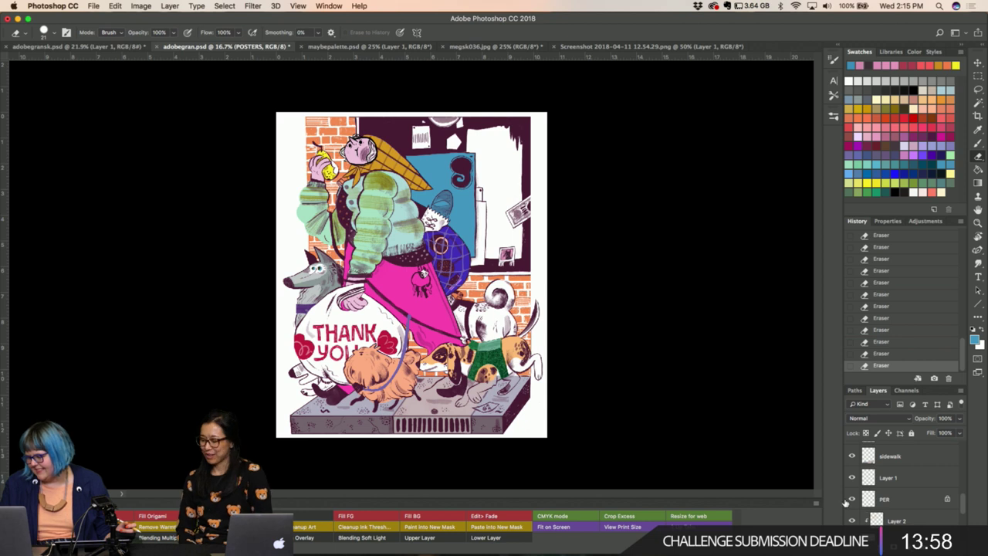
scroll(887, 491, "up", 1)
scroll(888, 491, "up", 1)
scroll(888, 491, "up", 1)
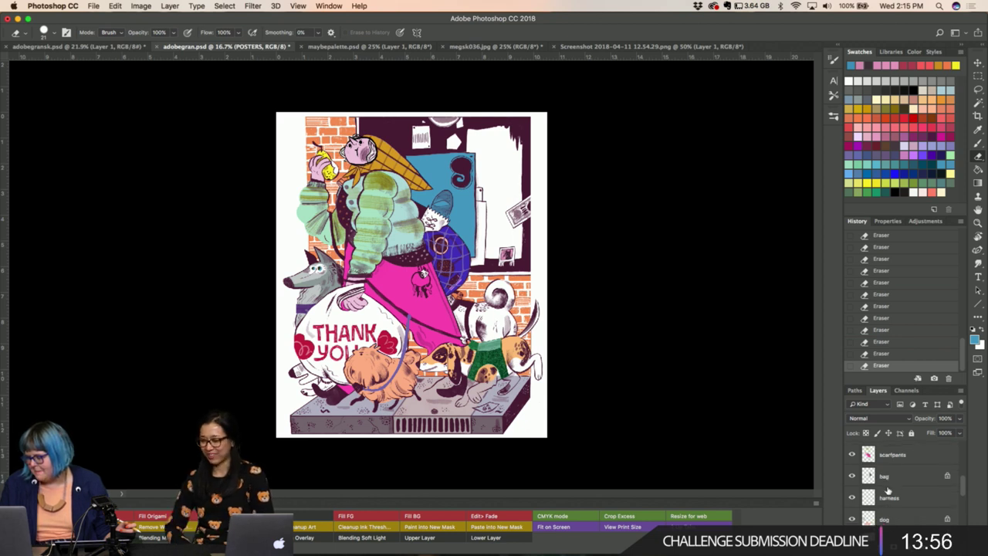
left_click(887, 485)
key("ctrl+u")
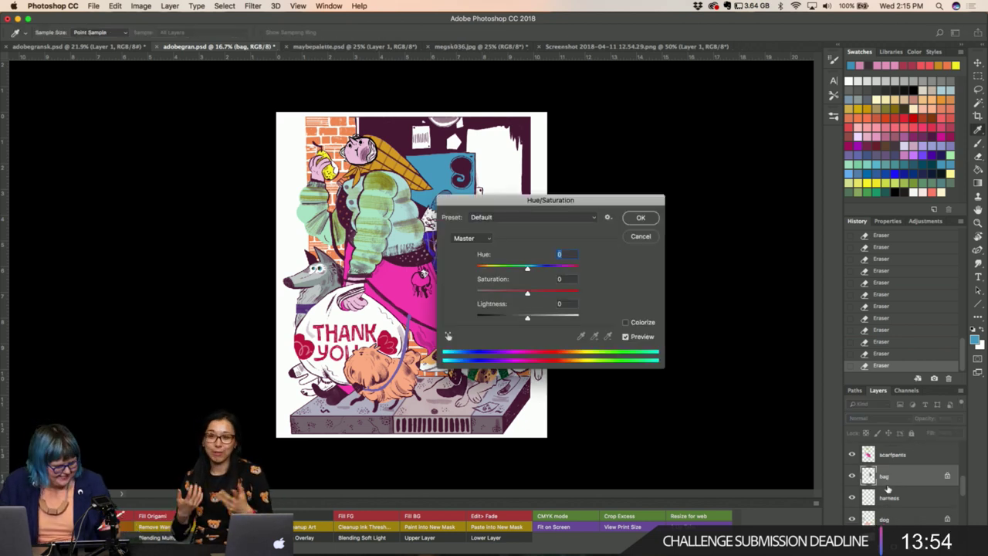
Set the bag's hue shift to +92 and apply it.
type("41")
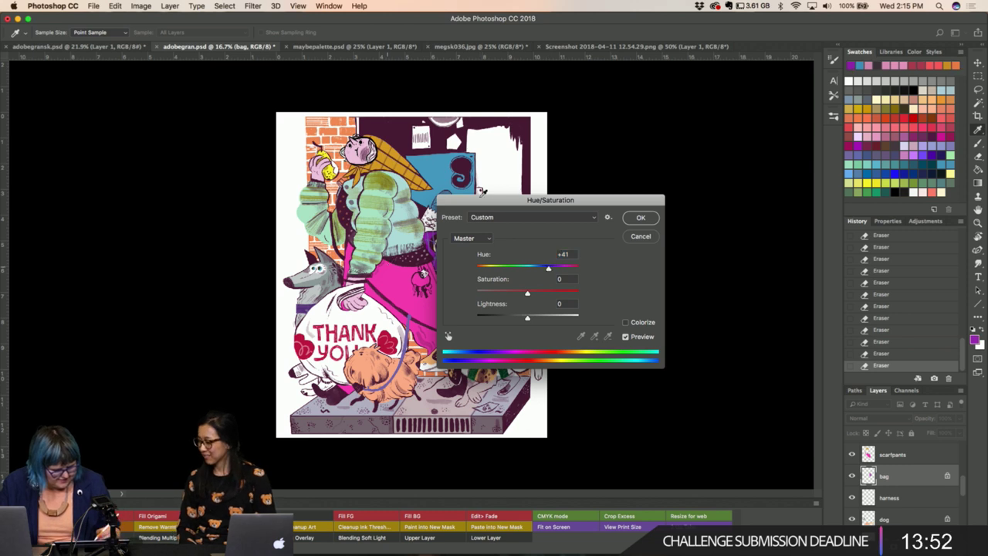
left_click_drag(480, 200, 526, 232)
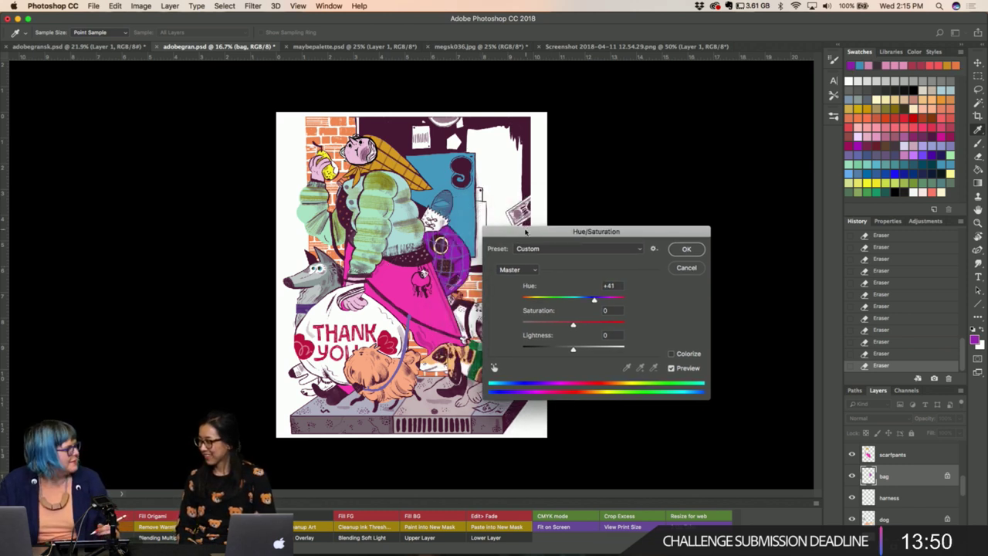
left_click(576, 298)
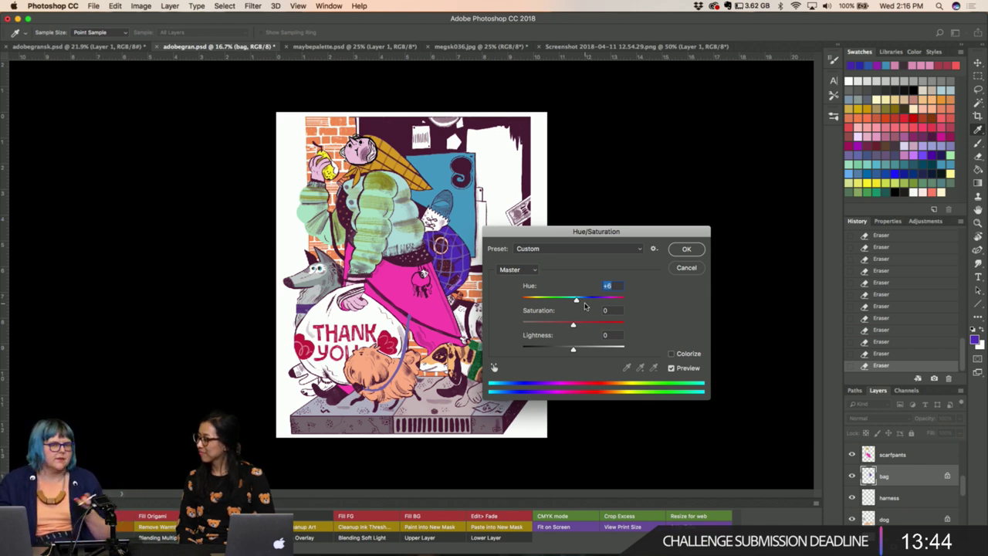
left_click(602, 302)
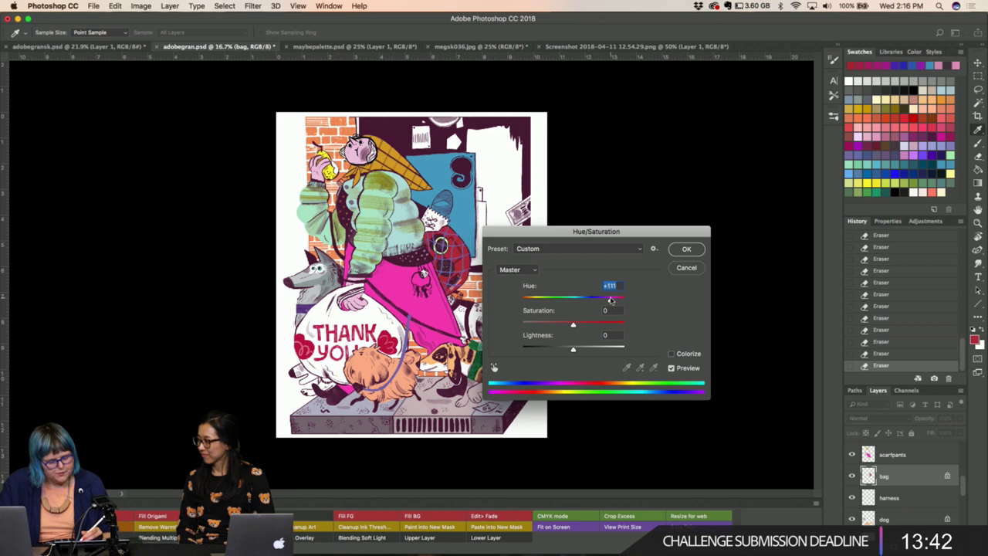
left_click(615, 301)
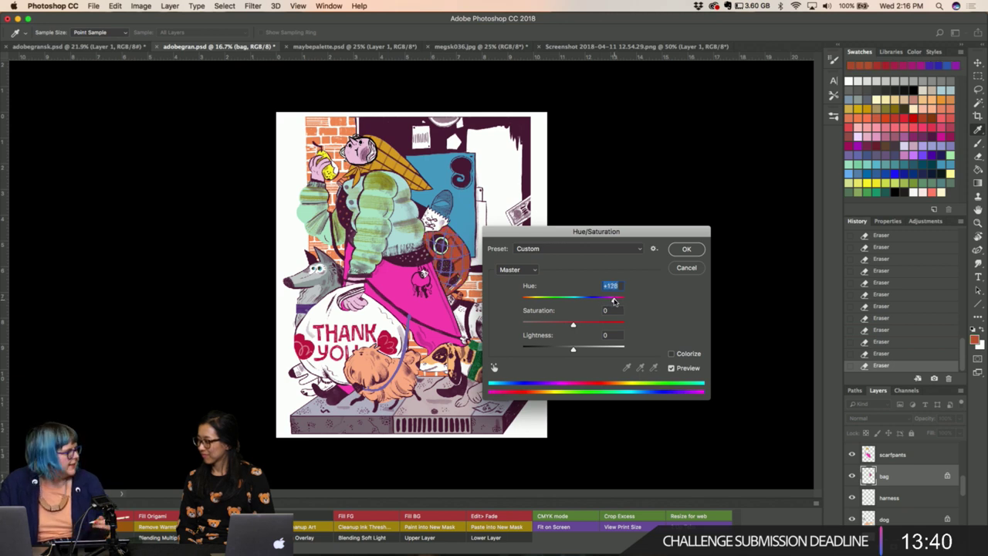
mouse_move(614, 302)
left_mouse_down()
mouse_move(528, 300)
mouse_move(613, 300)
left_mouse_up()
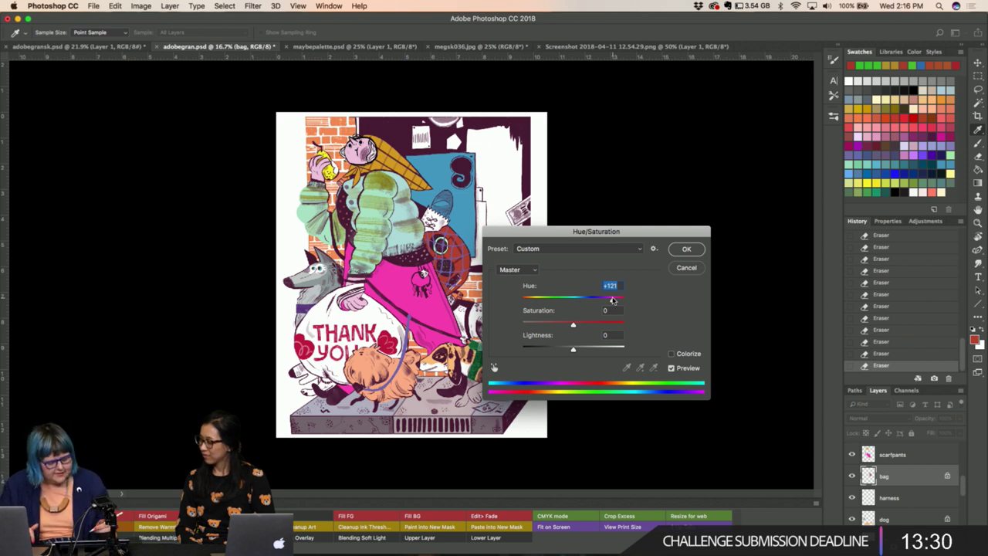
left_click_drag(613, 300, 608, 300)
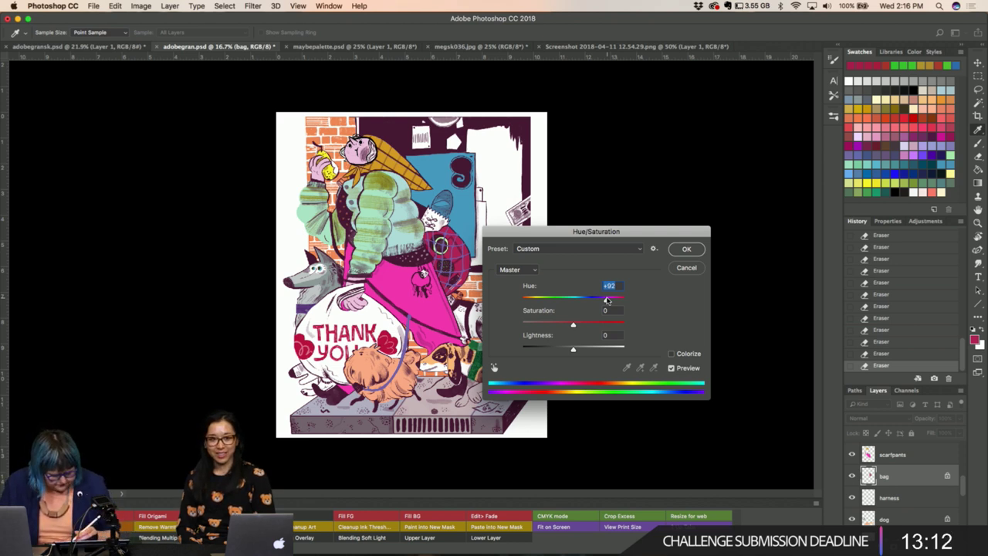
left_click(679, 250)
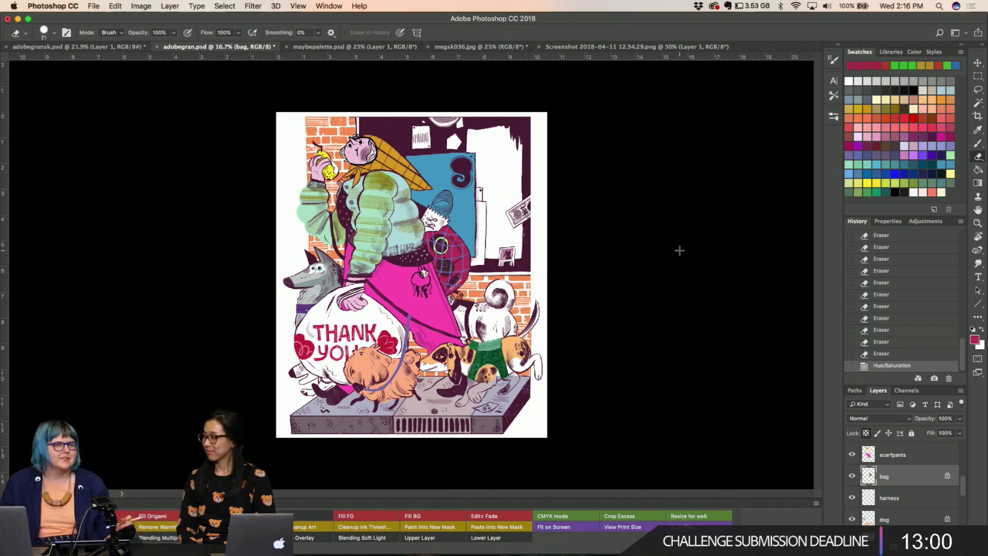
Zoom in to 25%, pan down to the dog, and unlock the dog layer.
key("i")
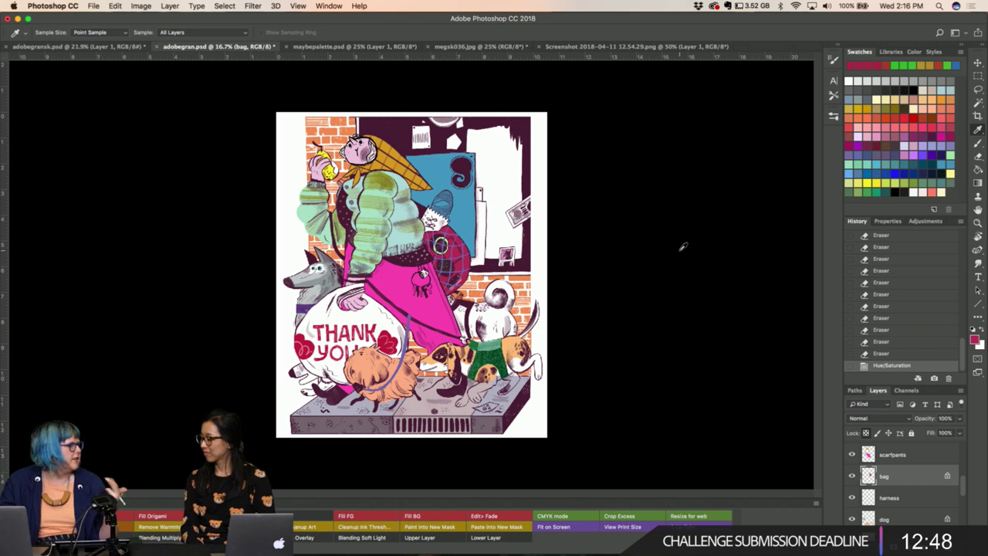
key("ctrl+plus")
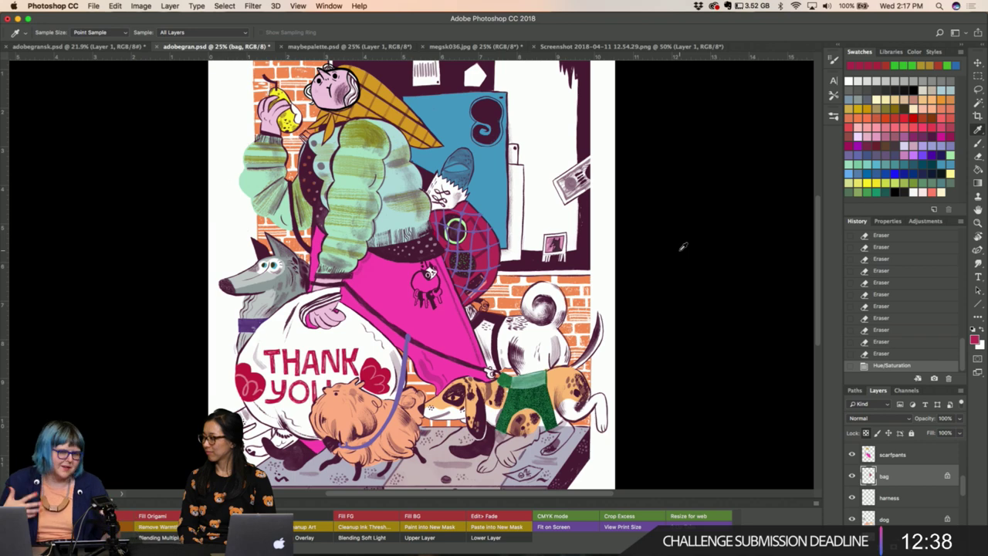
scroll(683, 247, "left", 5)
scroll(572, 271, "left", 3)
scroll(571, 270, "down", 3)
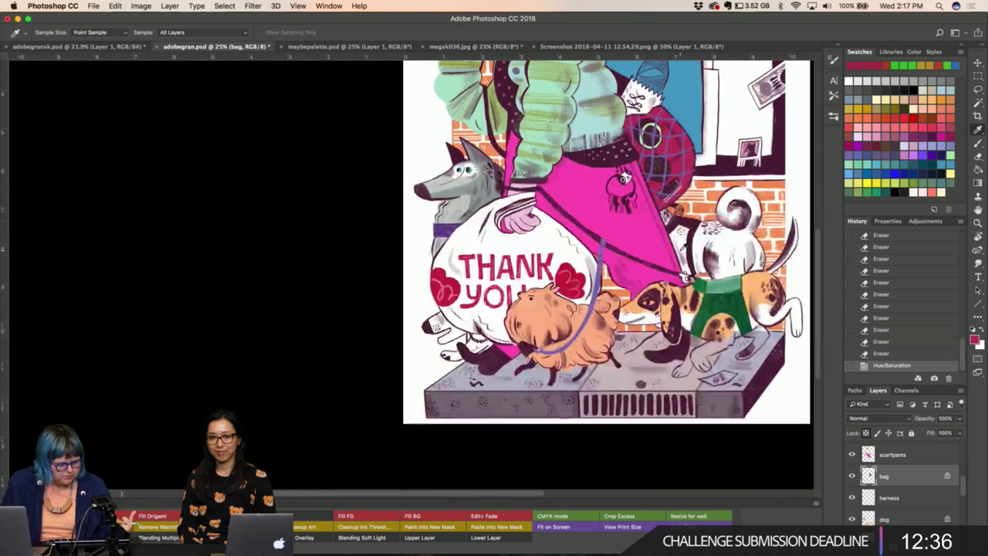
scroll(571, 271, "down", 1)
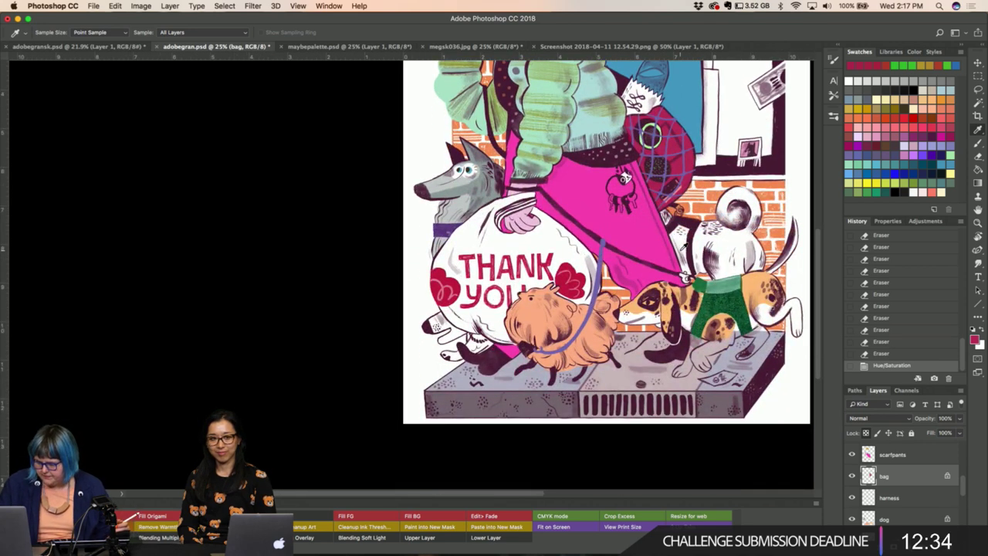
key("l")
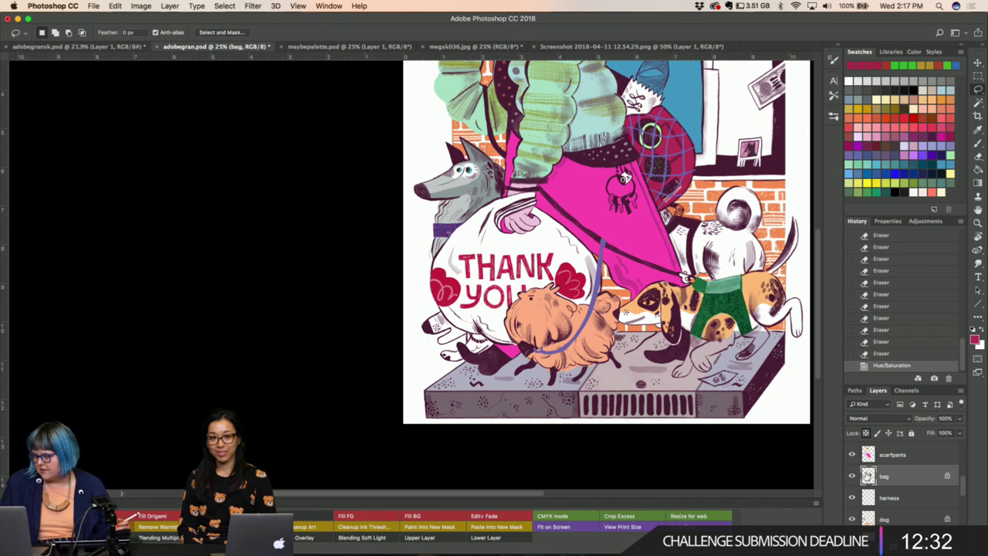
left_click(948, 519)
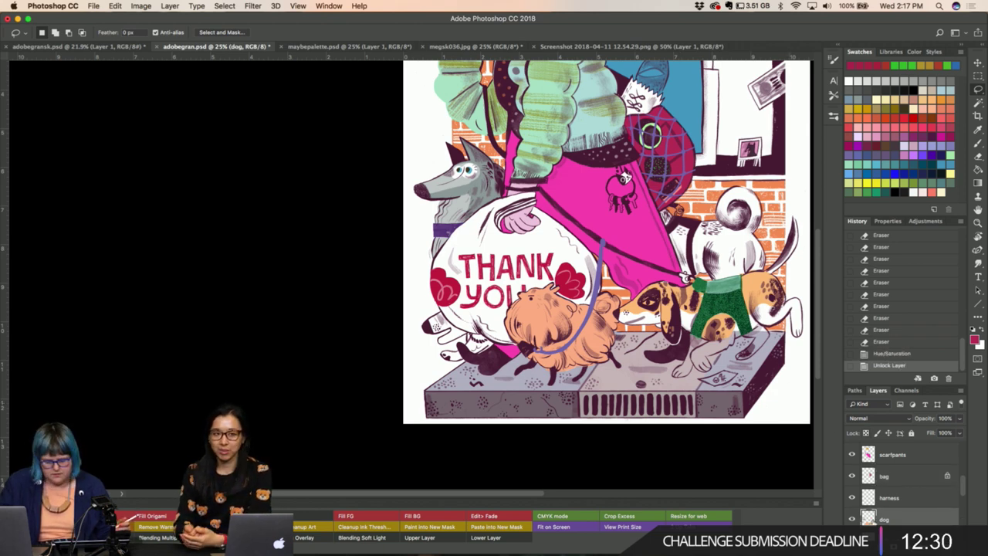
Choose a light purple-grey swatch as the painting colour for the Brush tool.
key("i")
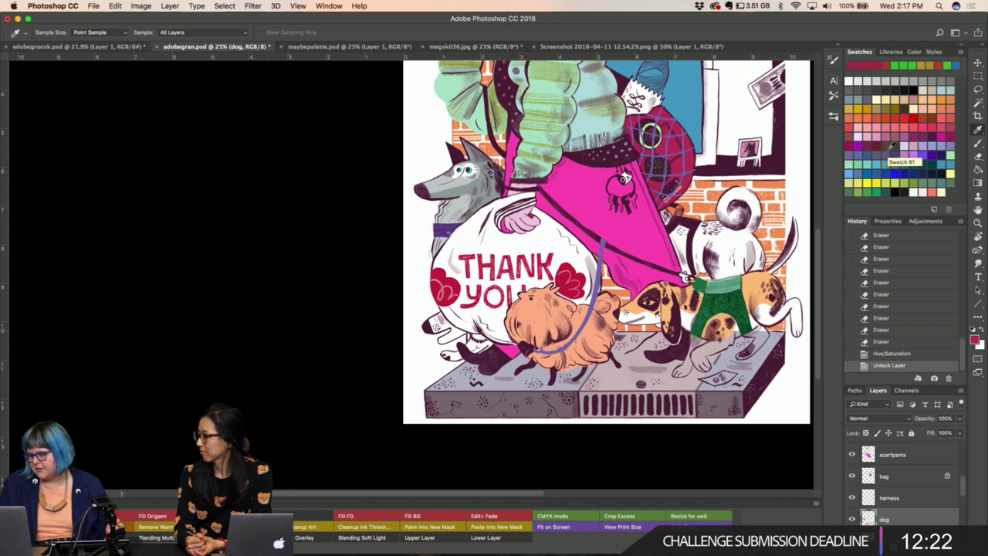
left_click(890, 146)
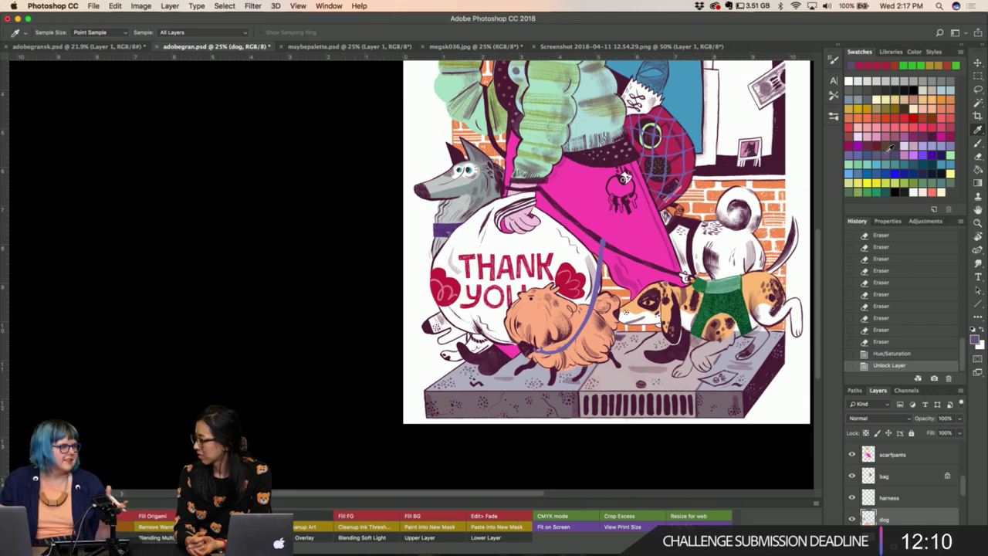
key("b")
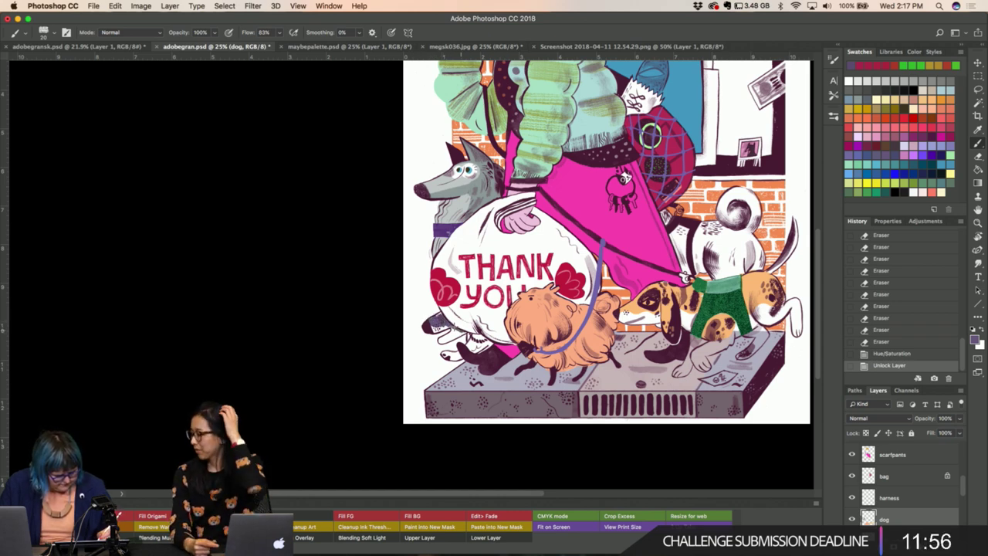
Brush light purple-grey strokes and dabs onto the dog below the THANK YOU bag.
left_click_drag(455, 329, 445, 341)
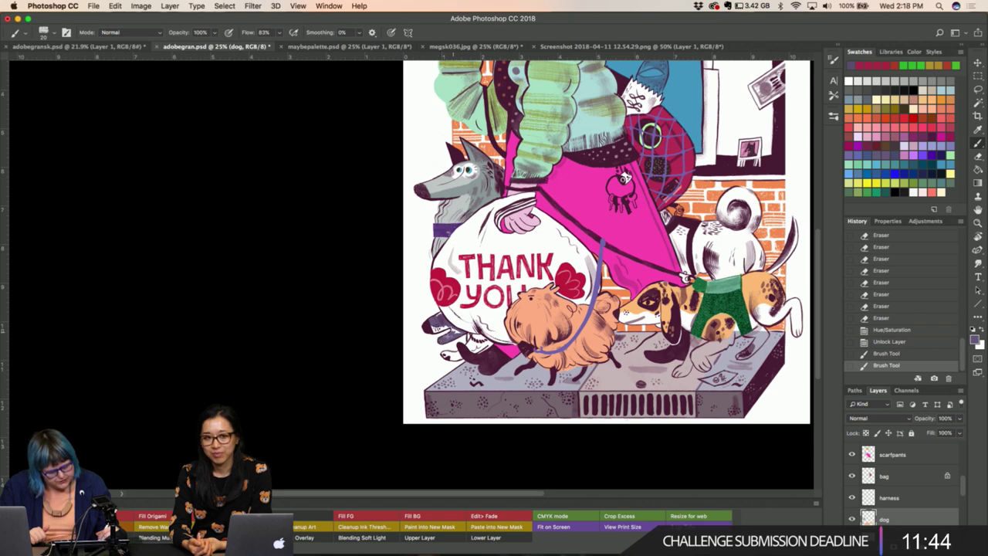
left_click(651, 135)
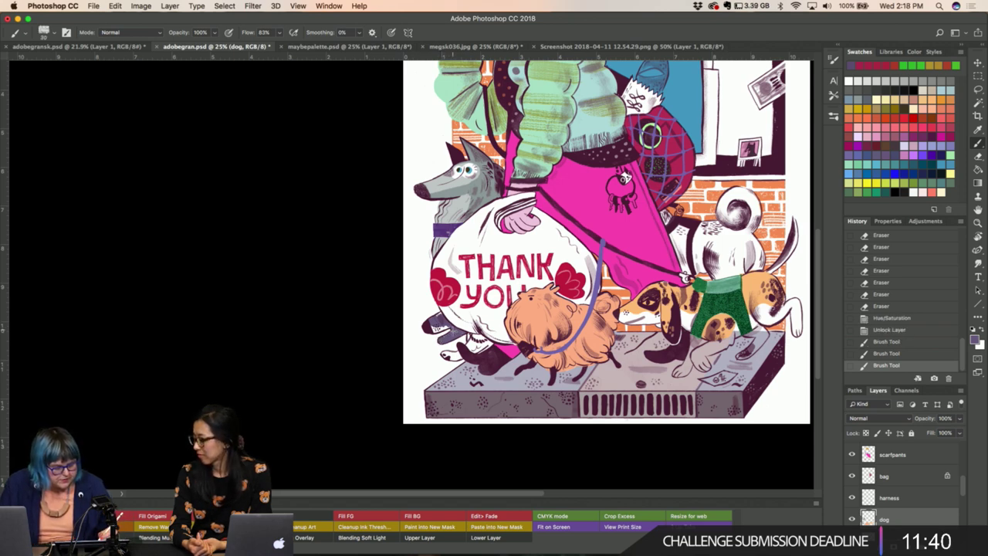
left_click(650, 135)
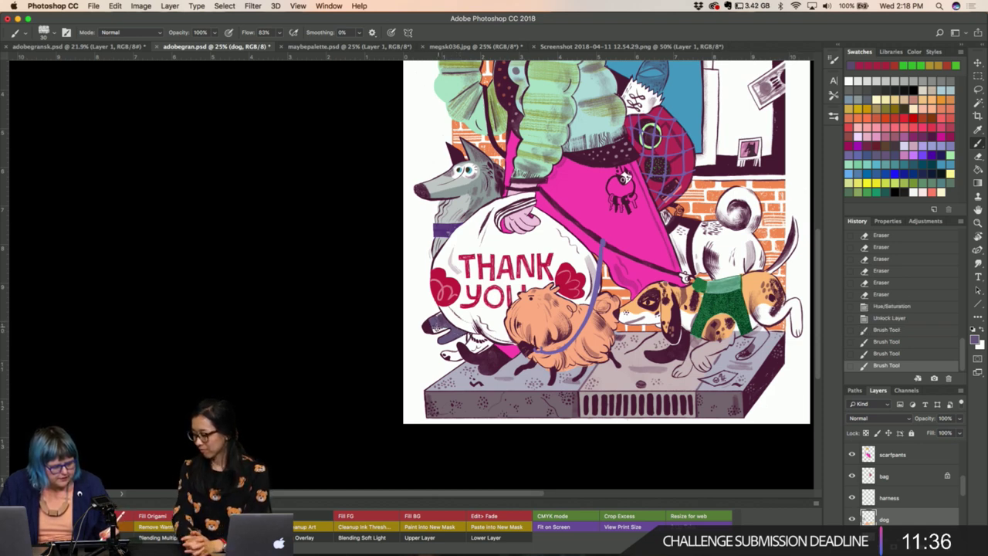
left_click(650, 135)
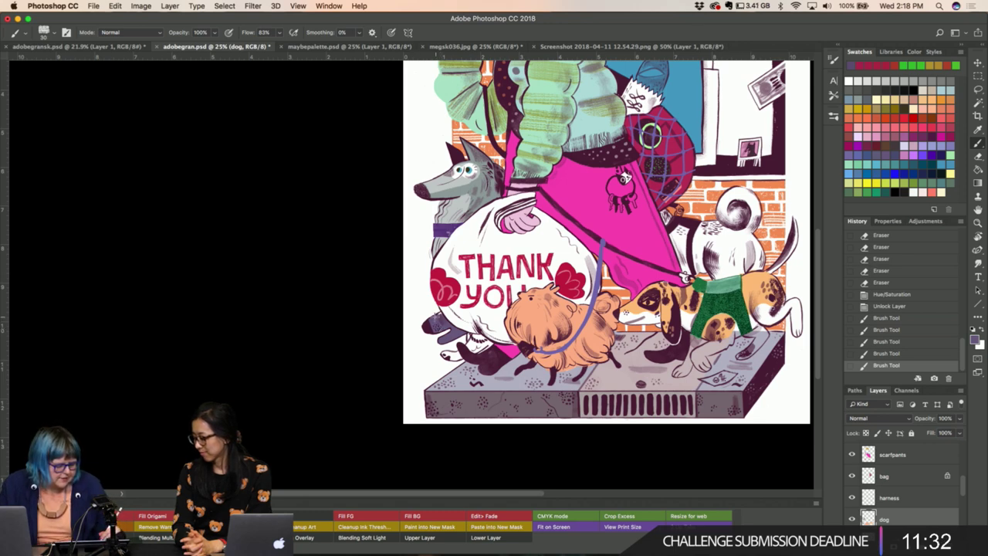
left_click(650, 135)
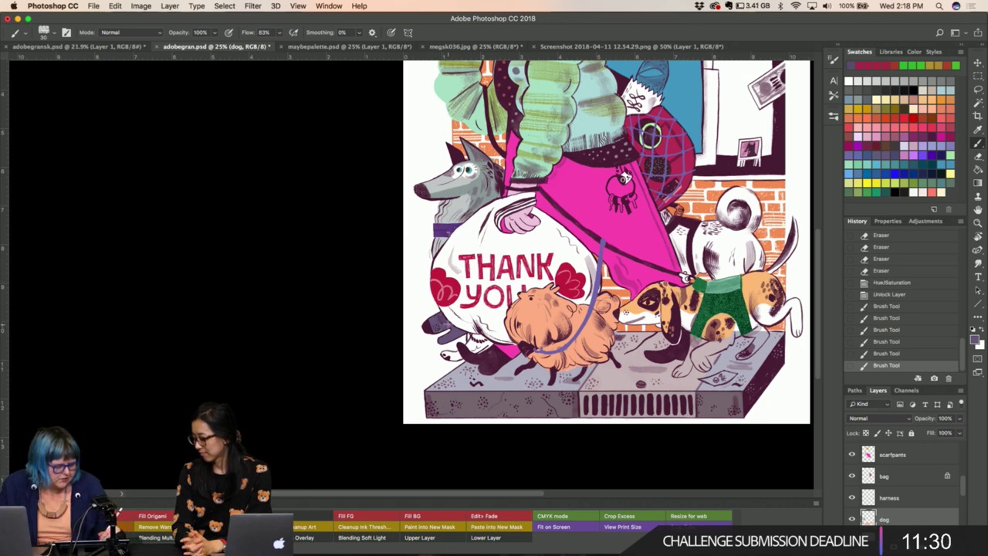
left_click(650, 135)
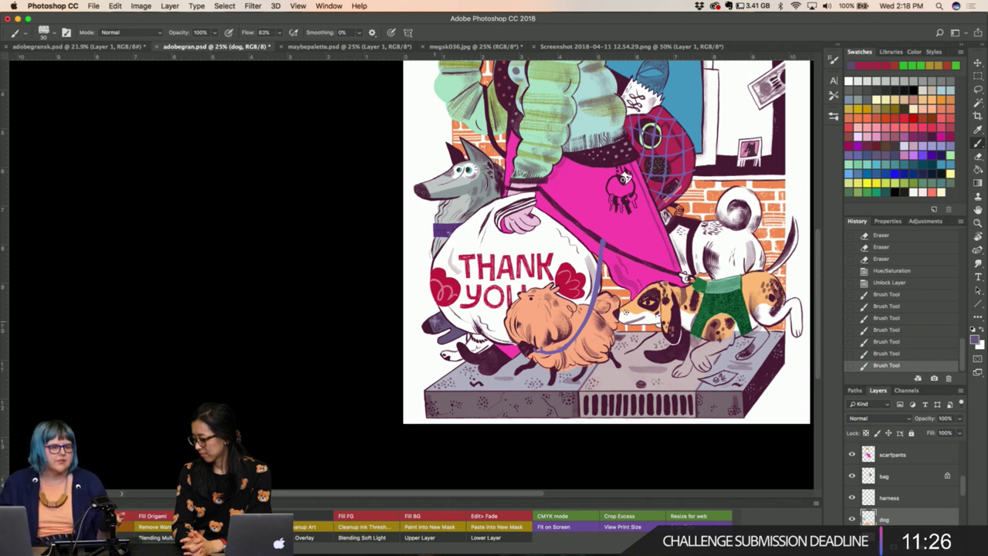
left_click(650, 136)
left_click(650, 135)
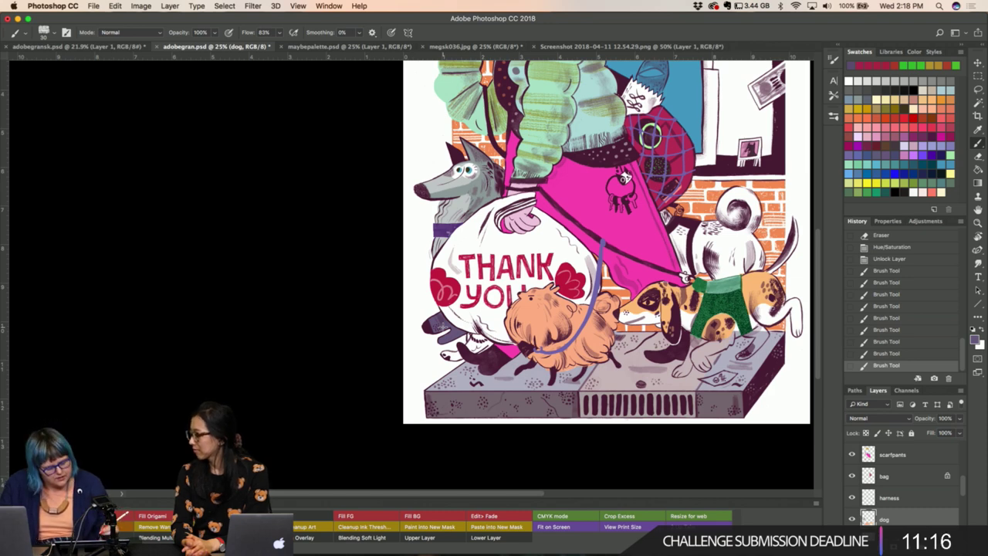
left_click(435, 328)
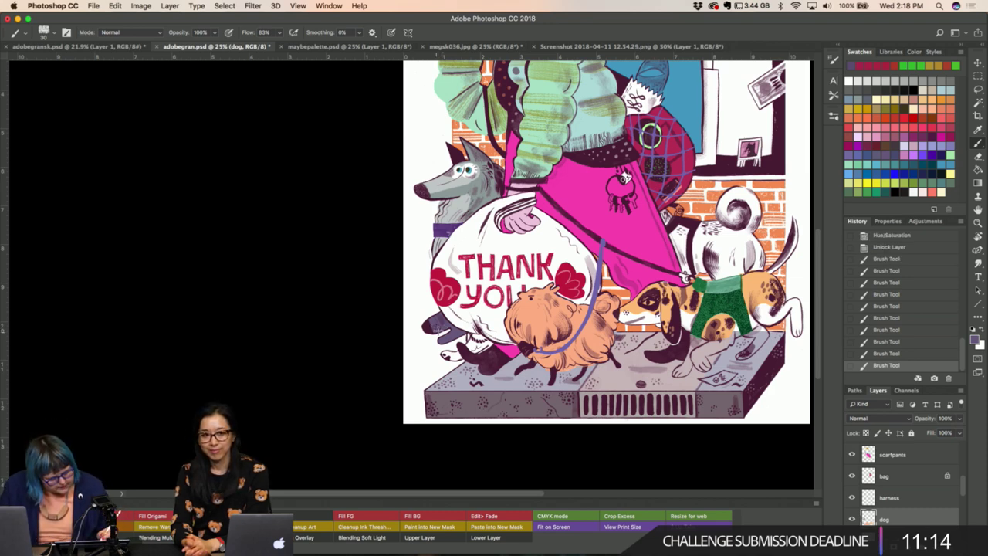
left_click(440, 329)
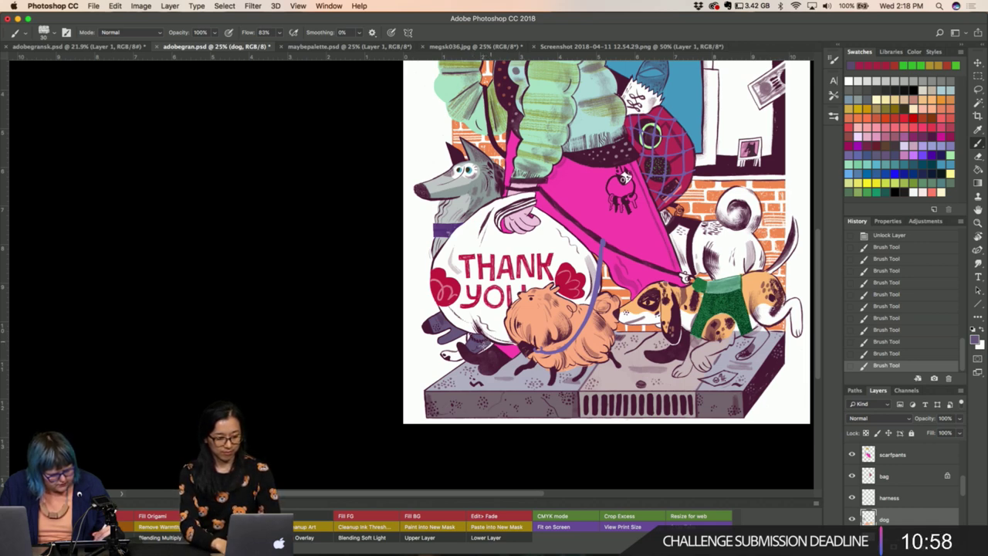
mouse_move(482, 337)
left_mouse_down()
mouse_move(494, 349)
mouse_move(446, 356)
left_mouse_up()
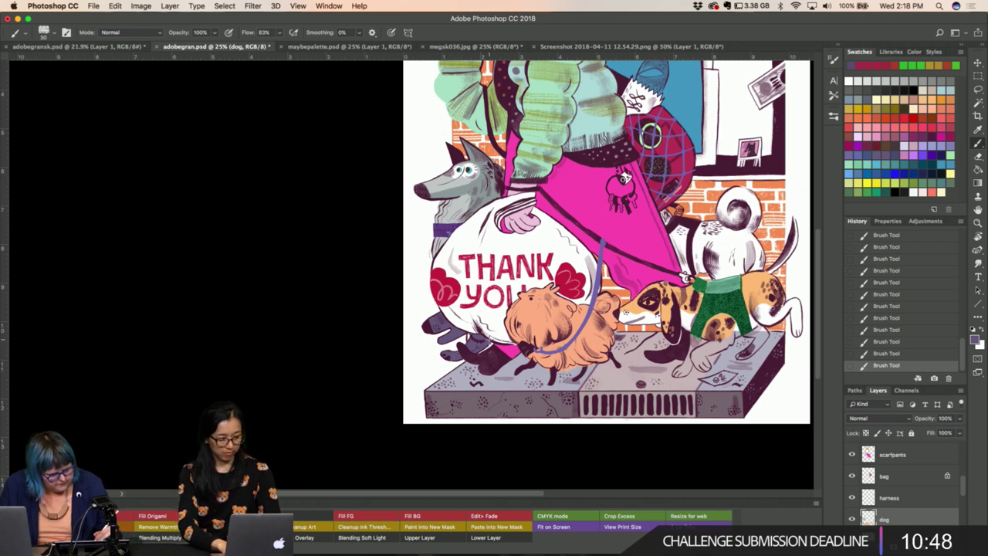
Fit the whole poster in view and Magic Wand-select the area around its edge.
scroll(488, 337, "up", 3)
scroll(489, 337, "right", 2)
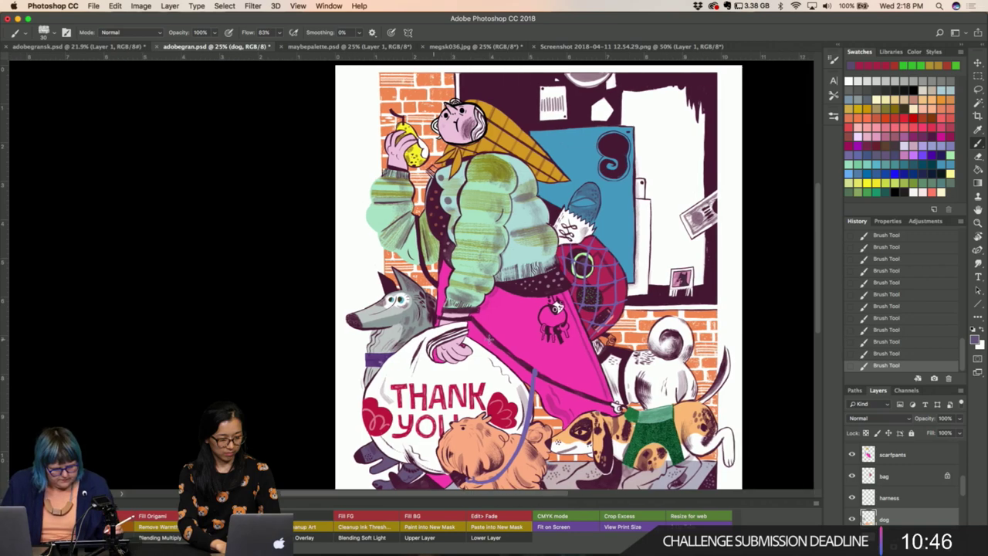
scroll(489, 338, "right", 3)
scroll(489, 337, "right", 1)
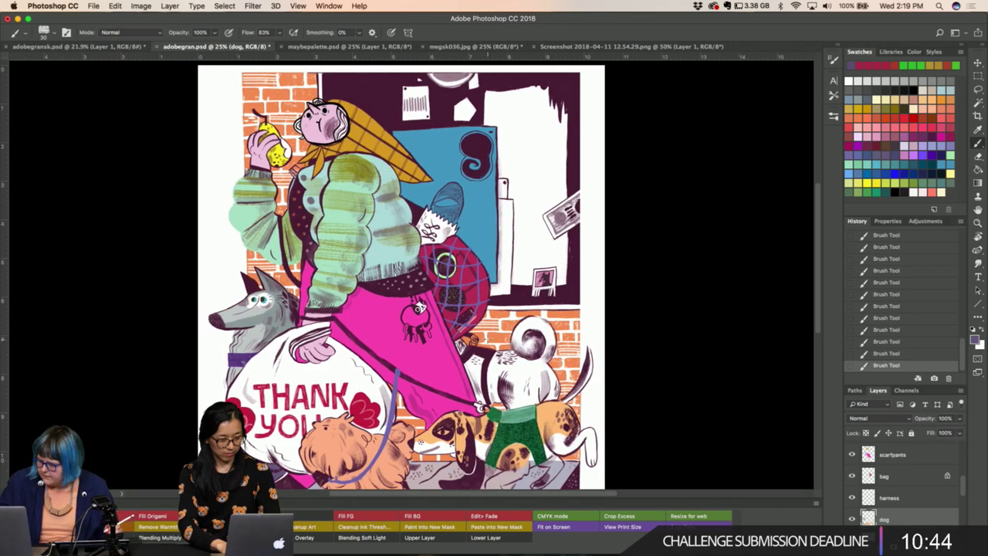
key("ctrl+minus")
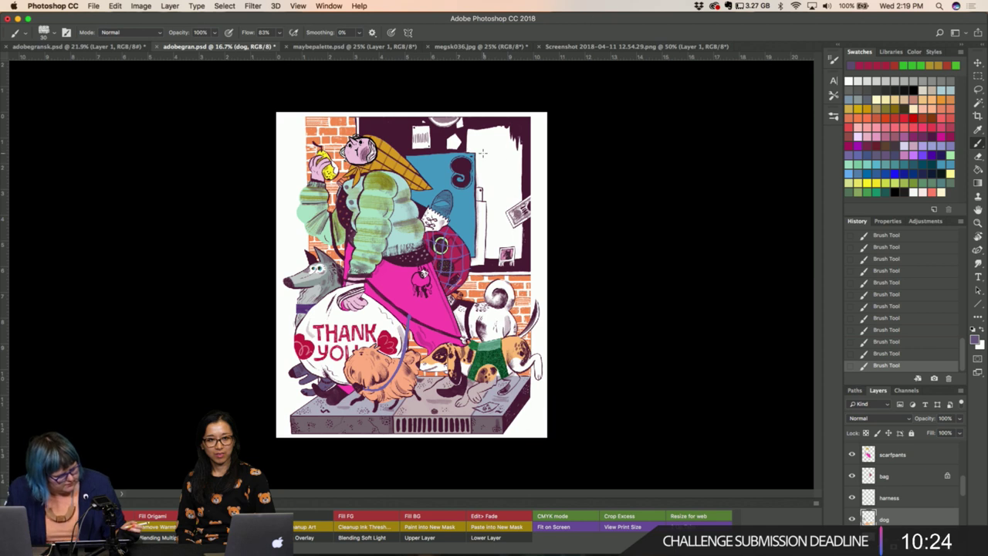
key("w")
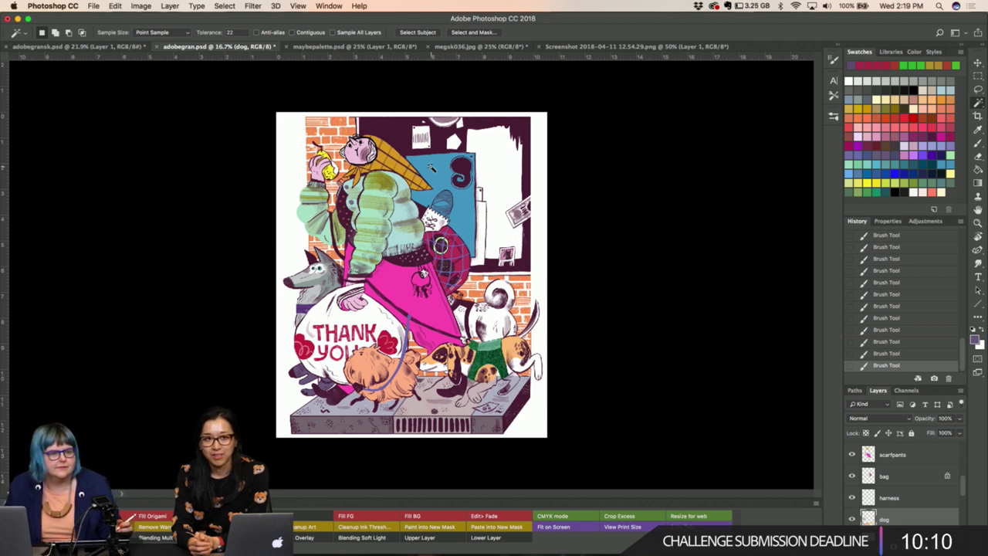
left_click(444, 190)
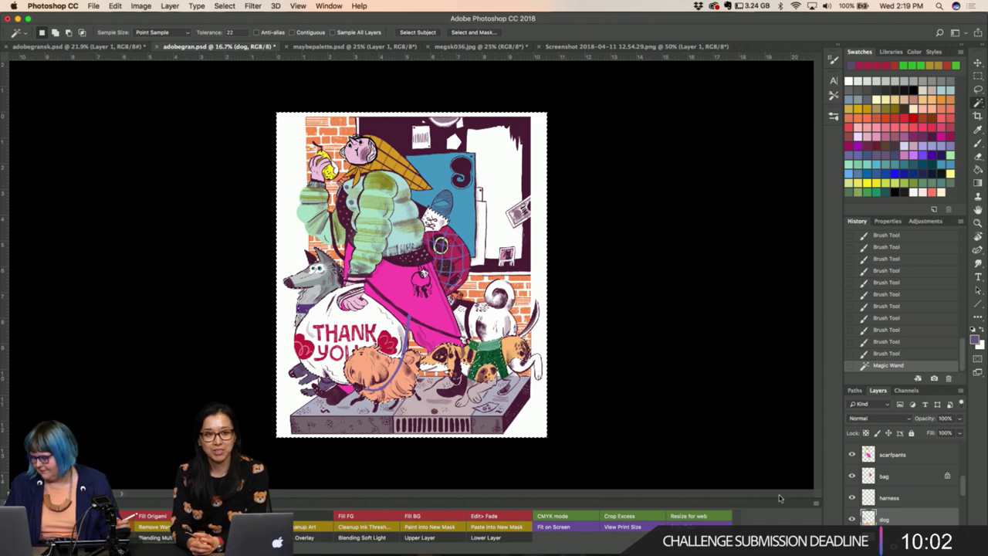
Make the POSTERS layer the active layer.
scroll(859, 506, "down", 3)
scroll(859, 510, "down", 2)
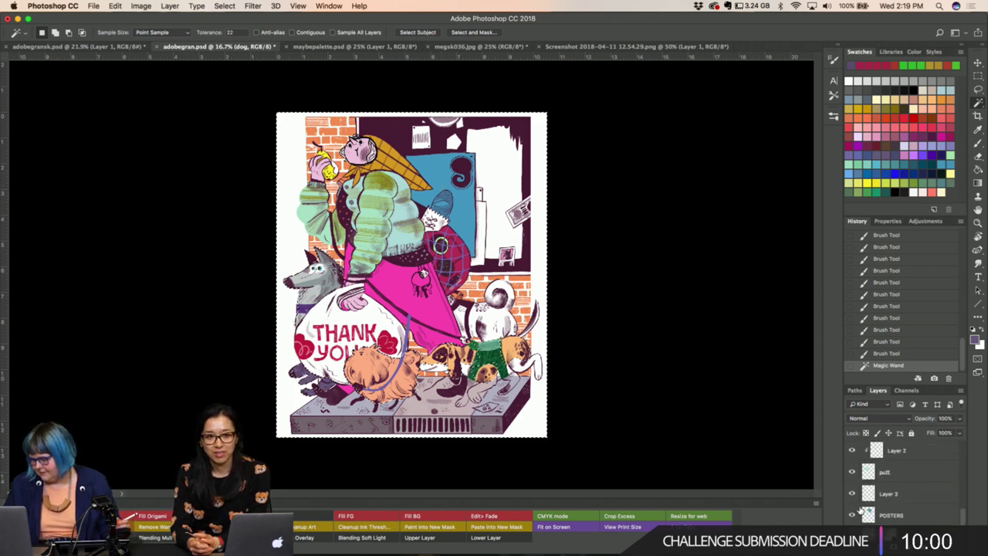
scroll(860, 510, "down", 2)
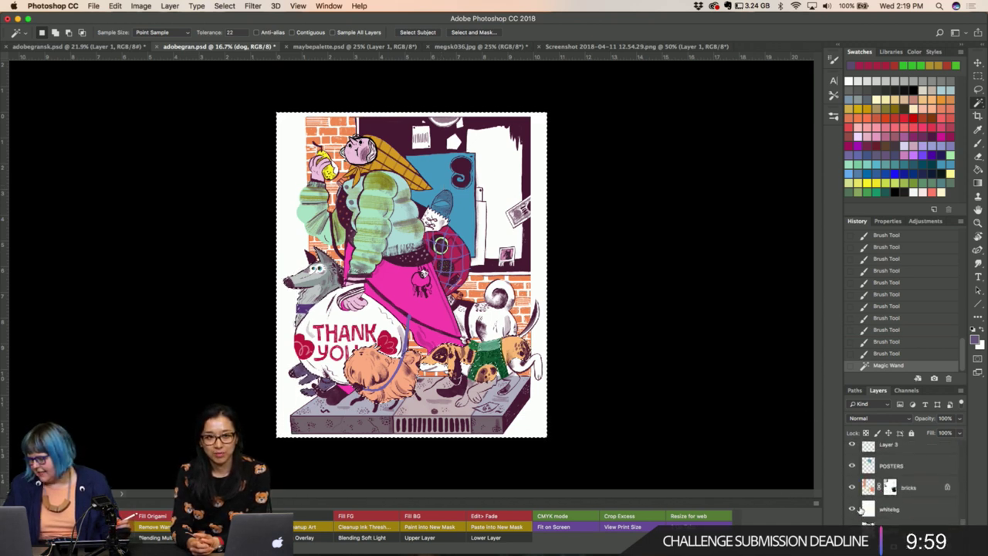
left_click(888, 466)
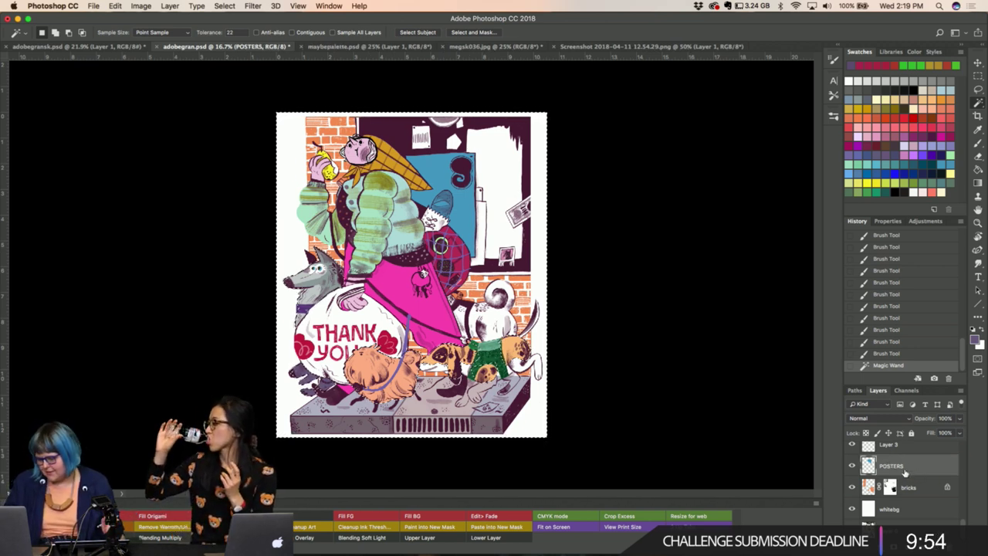
Turn the blue poster pale pink with Hue +146 and Lightness +64, then pick light blue.
key("ctrl+u")
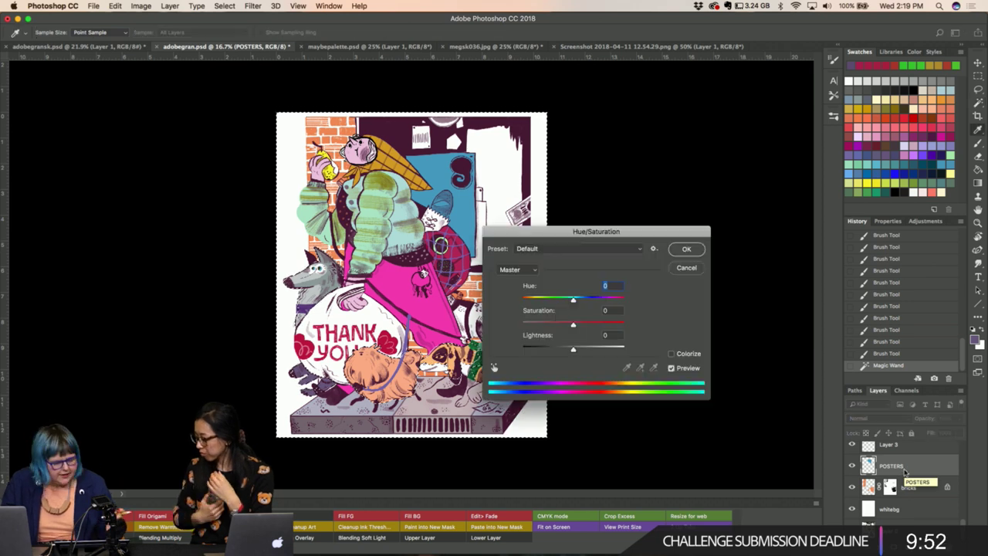
left_click_drag(573, 298, 618, 299)
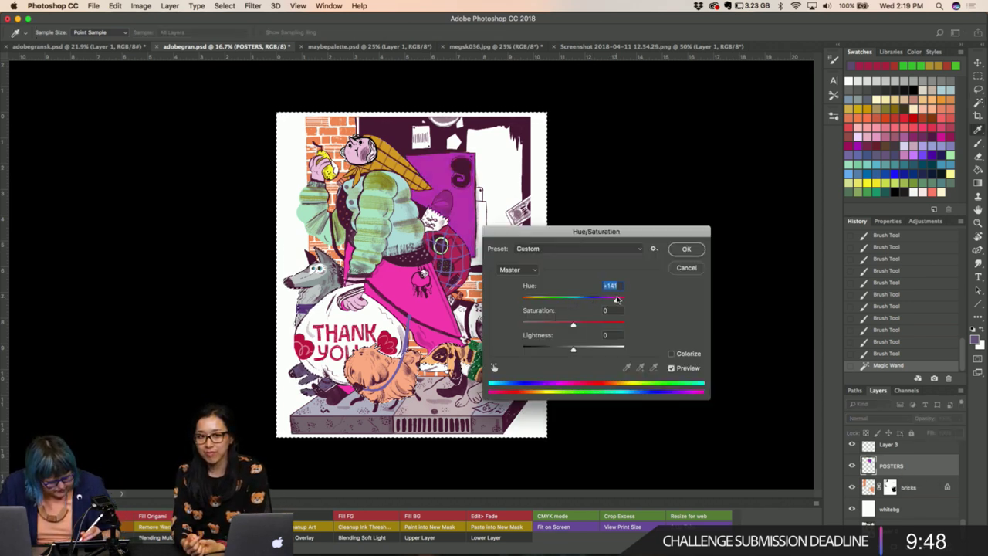
left_click_drag(573, 349, 608, 351)
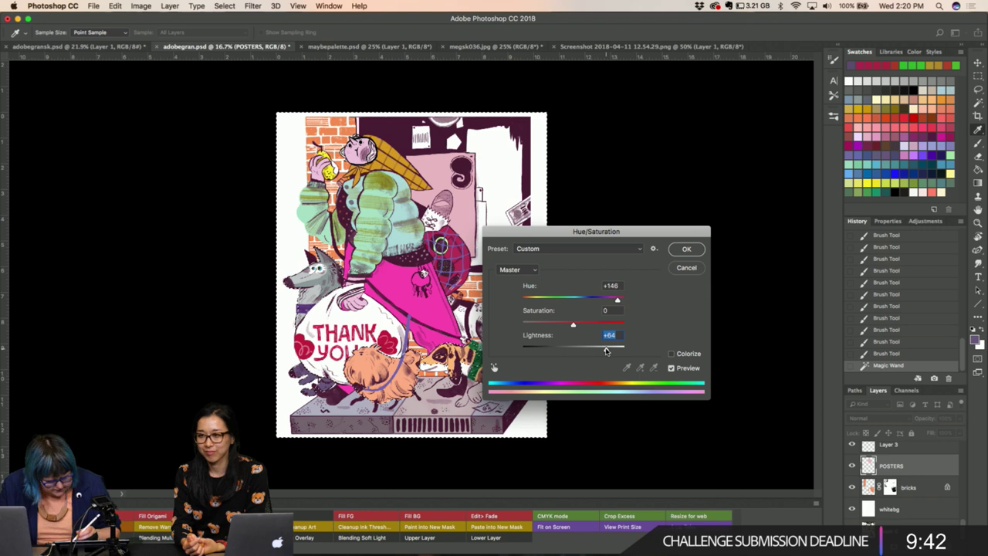
left_click(678, 250)
key("i")
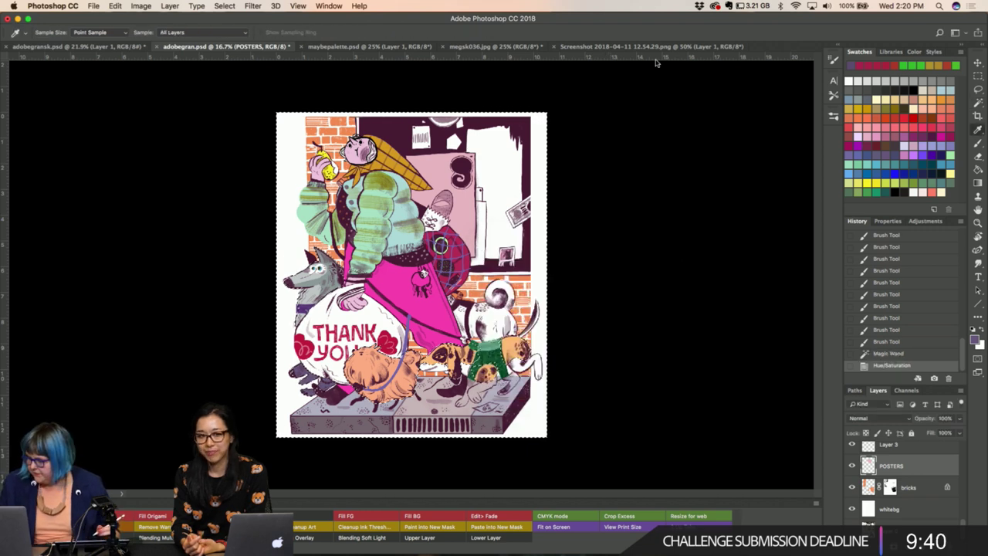
left_click(877, 163)
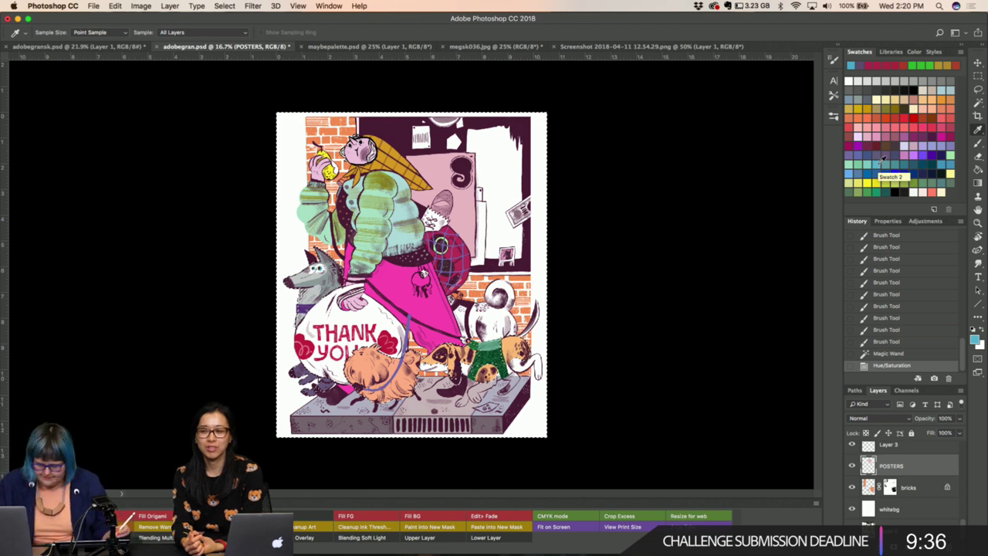
Pick yellow from Swatches and lasso-fill the first yellow area of the upper-right poster.
left_click(882, 183)
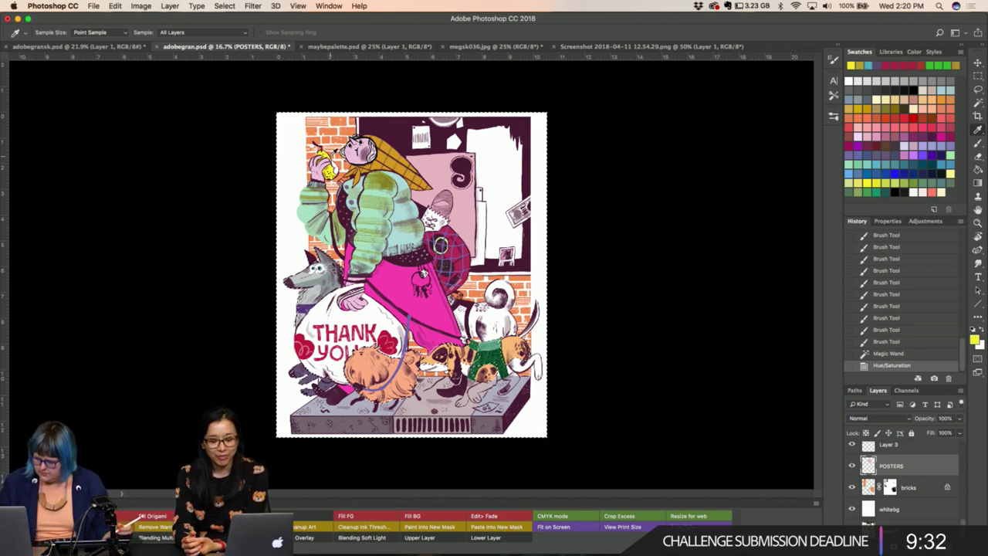
key("b")
left_click_drag(497, 145, 497, 165)
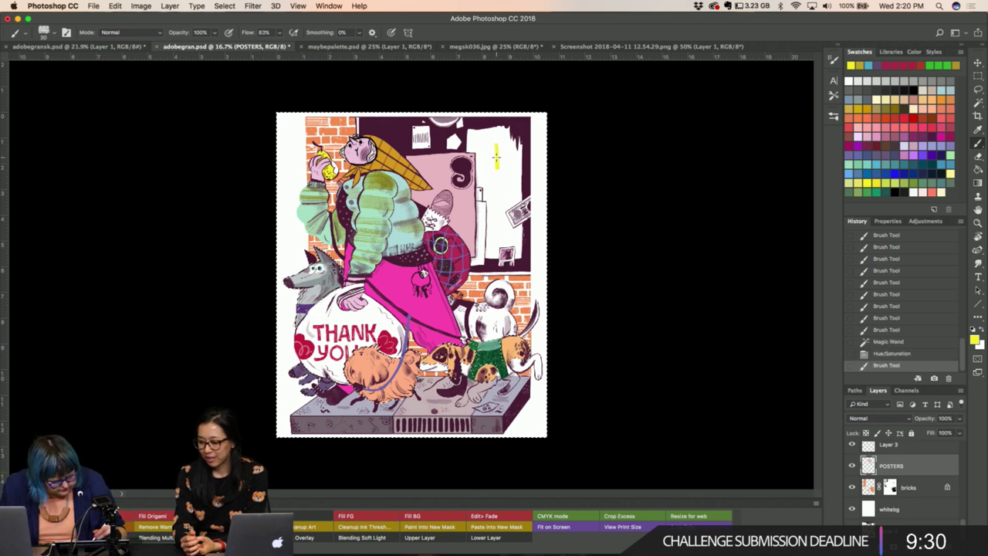
key("l")
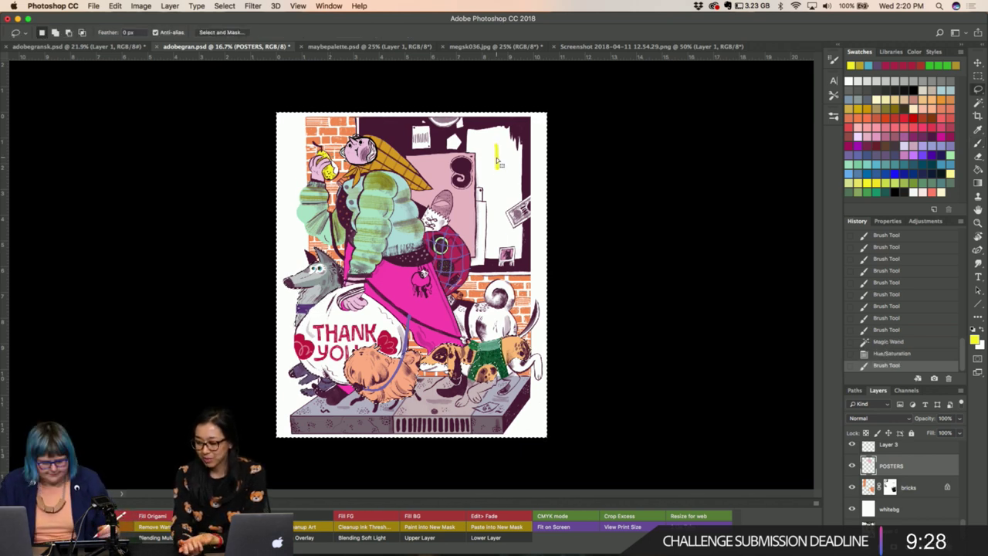
left_click_drag(500, 131, 474, 121)
key("ctrl+d")
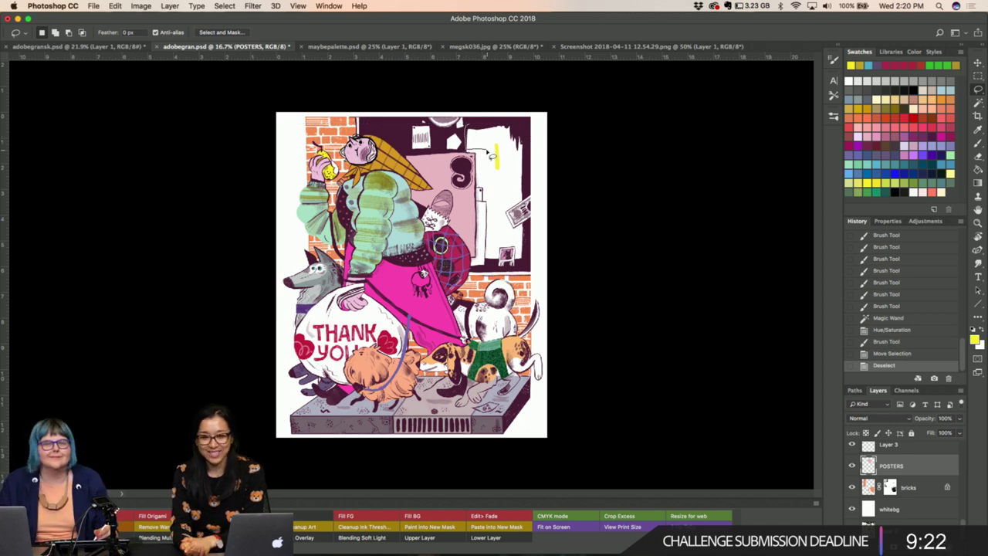
left_click_drag(491, 155, 501, 124)
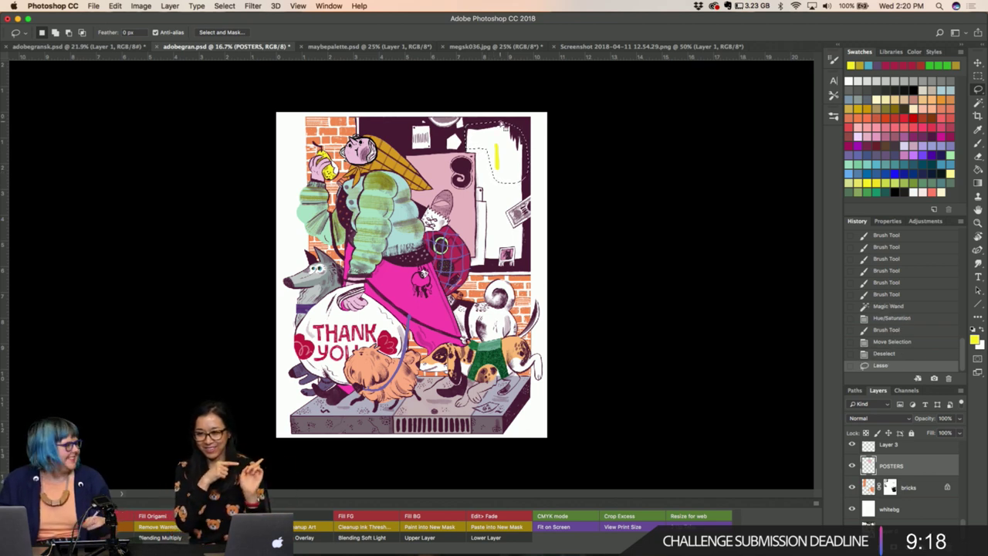
key("alt+BackSpace")
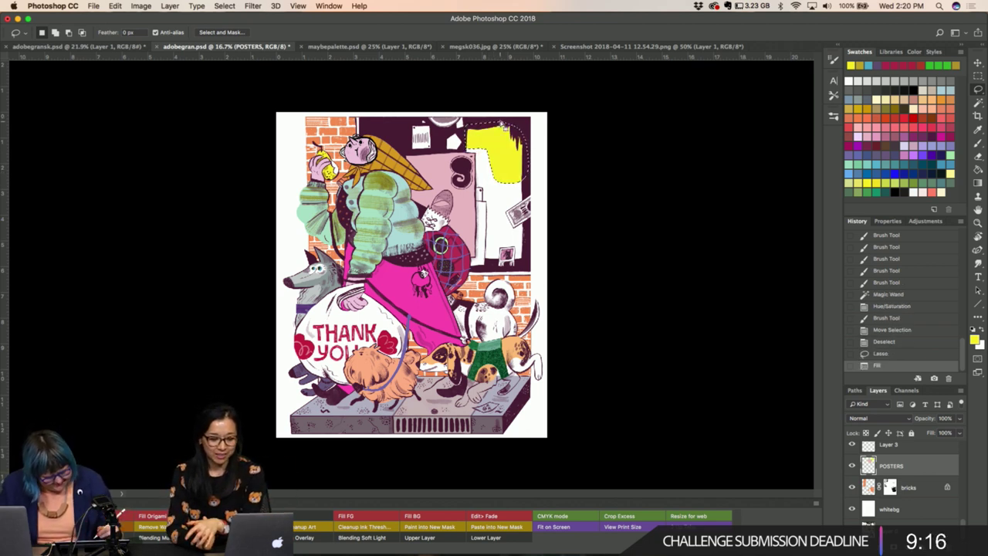
key("ctrl+d")
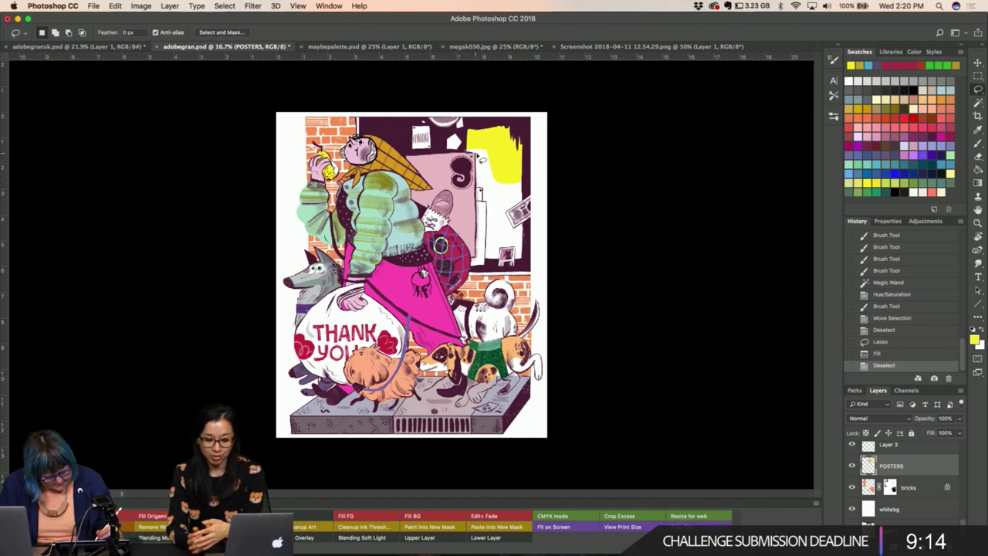
Widen the yellow shape with lasso fills, including a narrow strip below, and brush its edges.
left_click_drag(506, 184, 494, 185)
key("alt+BackSpace")
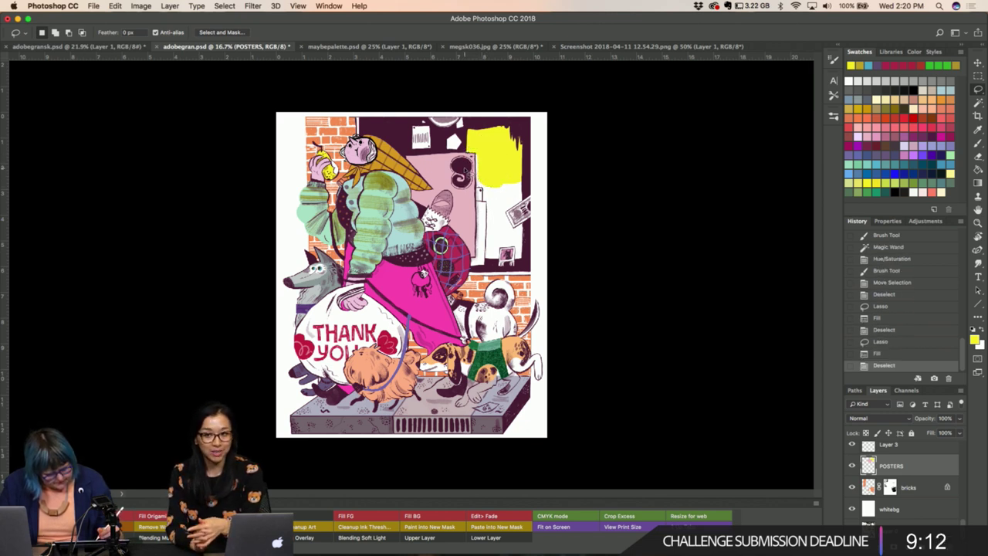
key("ctrl+d")
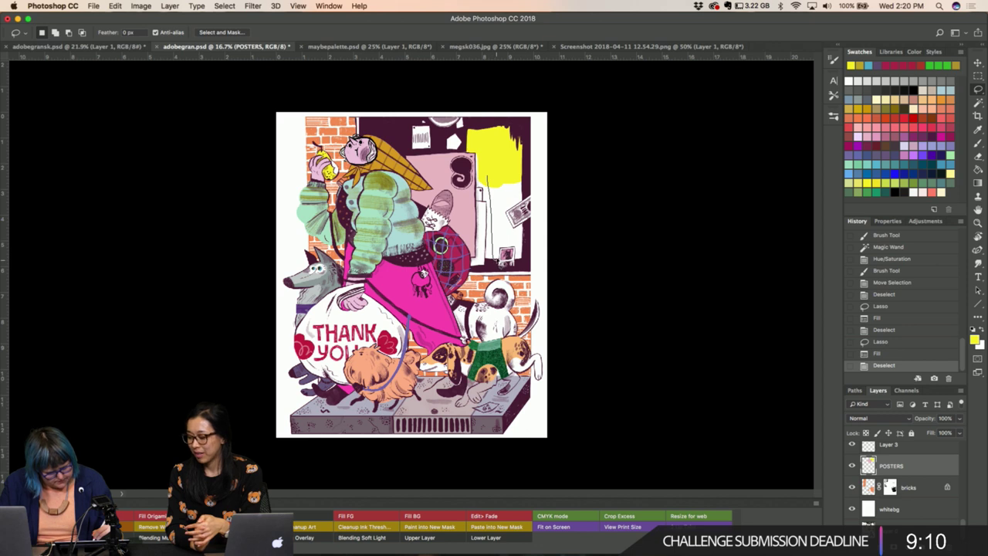
left_click_drag(495, 176, 496, 266)
key("alt+BackSpace")
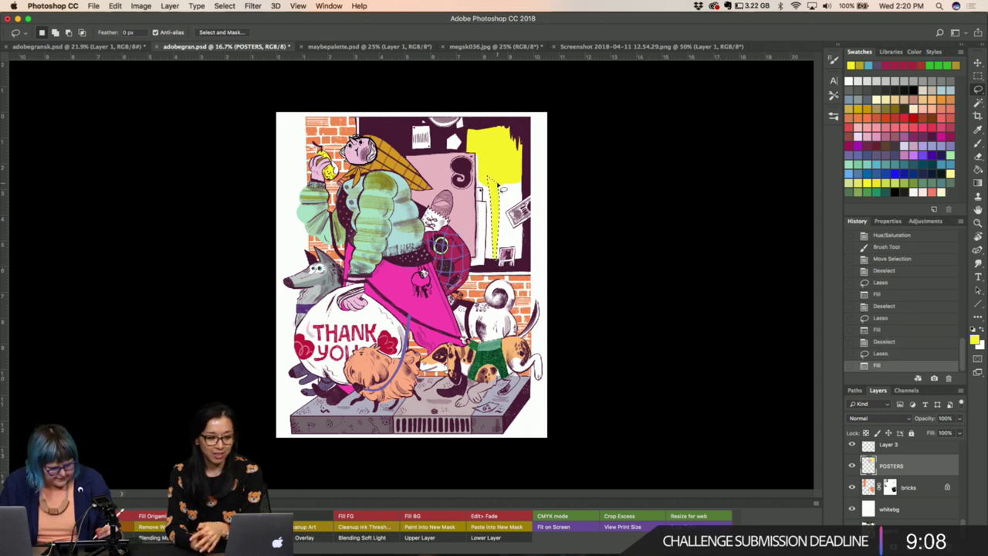
key("ctrl+d")
key("b")
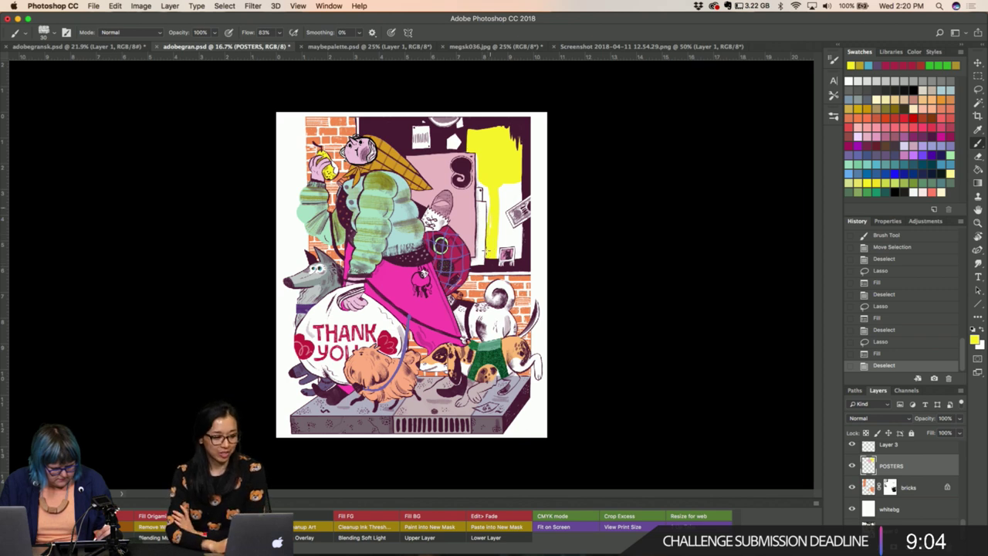
left_click_drag(490, 202, 487, 184)
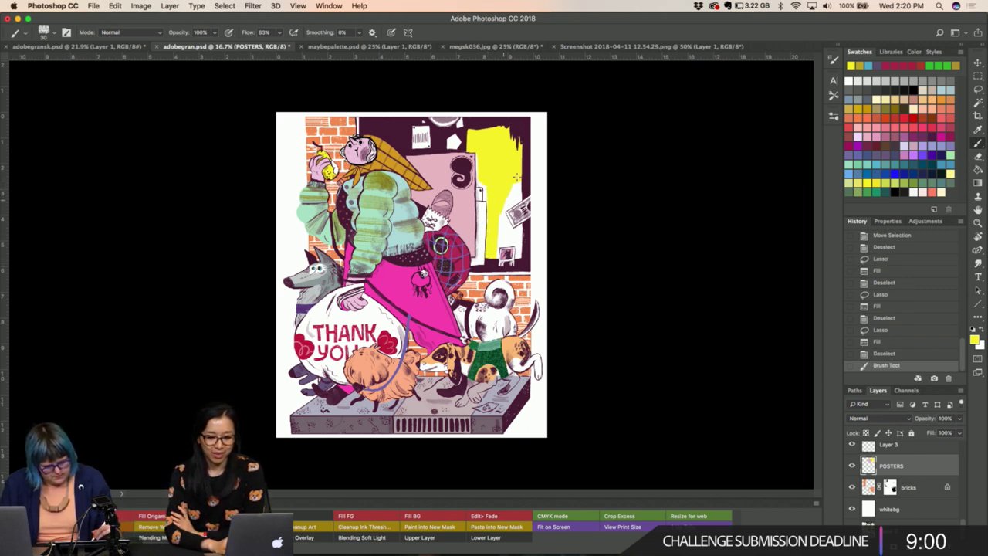
left_click_drag(522, 189, 500, 184)
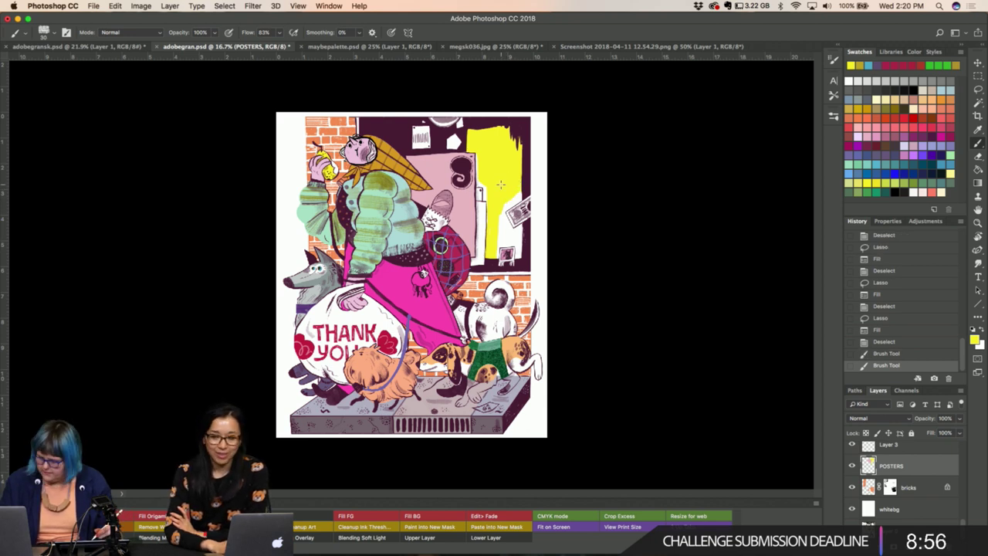
Lasso-fill the patch and purple strip beside the yellow shape with yellow.
key("l")
left_click_drag(500, 173, 494, 241)
key("alt+BackSpace")
key("ctrl+d")
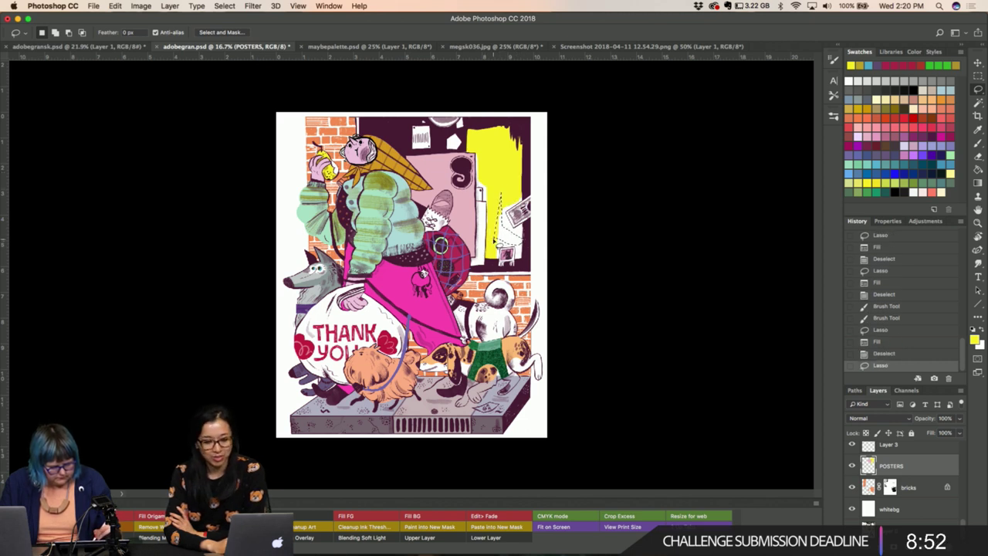
key("alt+BackSpace")
key("ctrl+d")
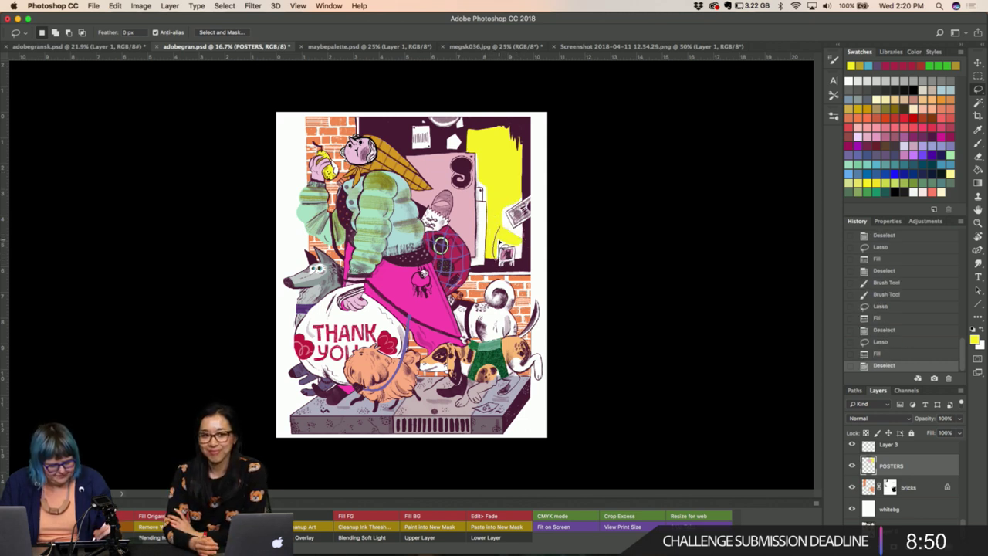
mouse_move(498, 231)
left_mouse_down()
mouse_move(500, 246)
mouse_move(497, 233)
left_mouse_up()
key("alt+BackSpace")
key("ctrl+d")
Fill the remaining purple strip and small edge patches at the shape's right with yellow.
key("alt+BackSpace")
key("ctrl+d")
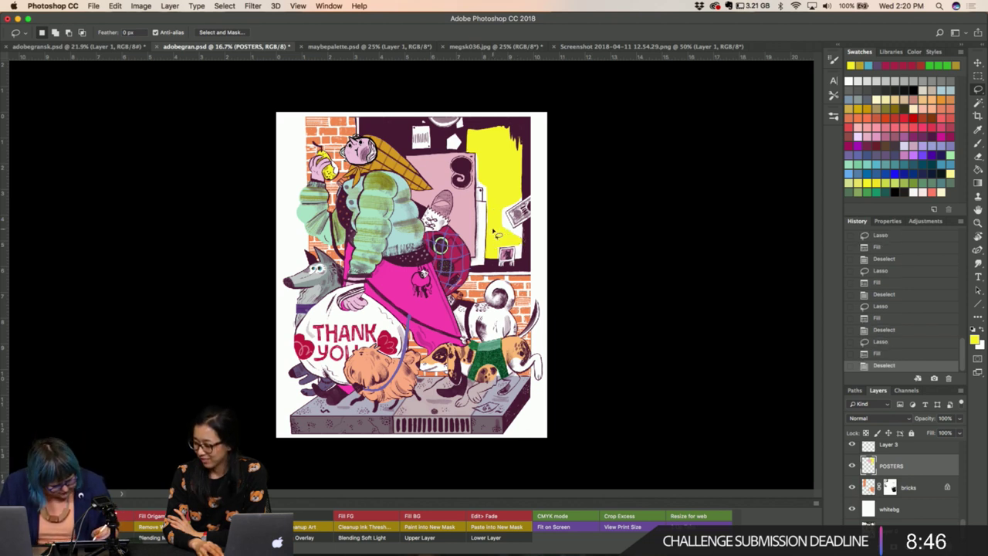
mouse_move(497, 233)
left_mouse_down()
mouse_move(531, 233)
mouse_move(504, 236)
left_mouse_up()
key("alt+BackSpace")
key("ctrl+d")
key("alt+BackSpace")
key("ctrl+d")
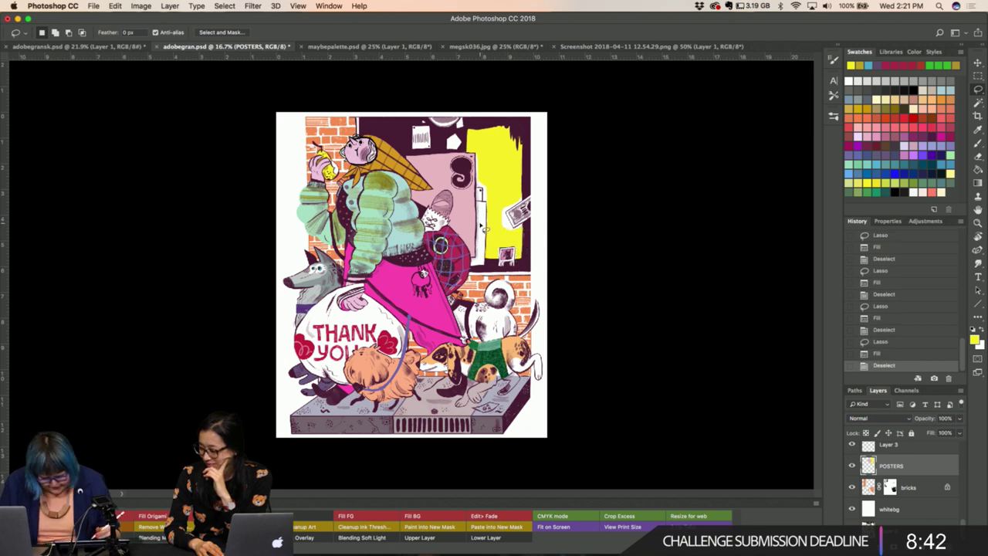
key("b")
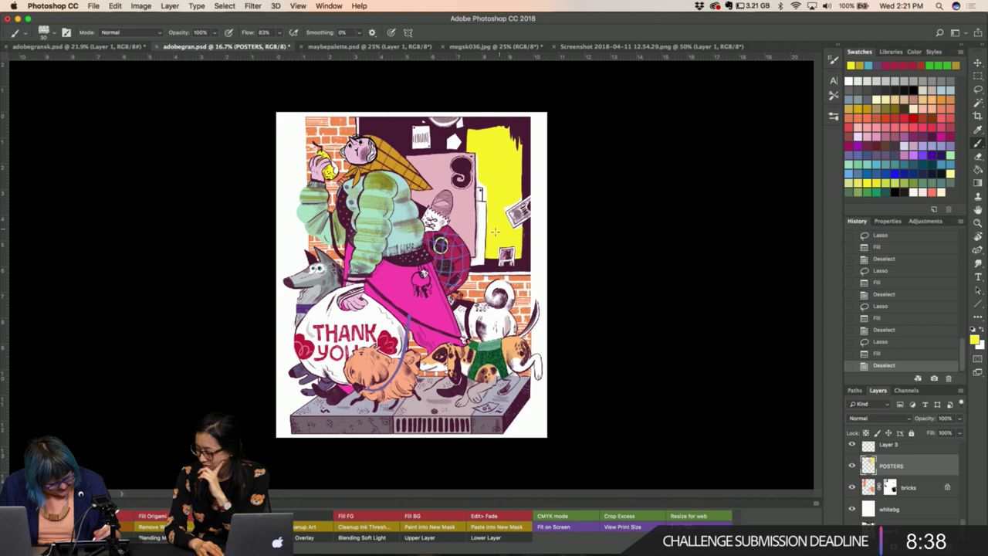
Paint a yellow touch-up near the poster and erase a stray mark beside it.
left_click_drag(489, 229, 487, 208)
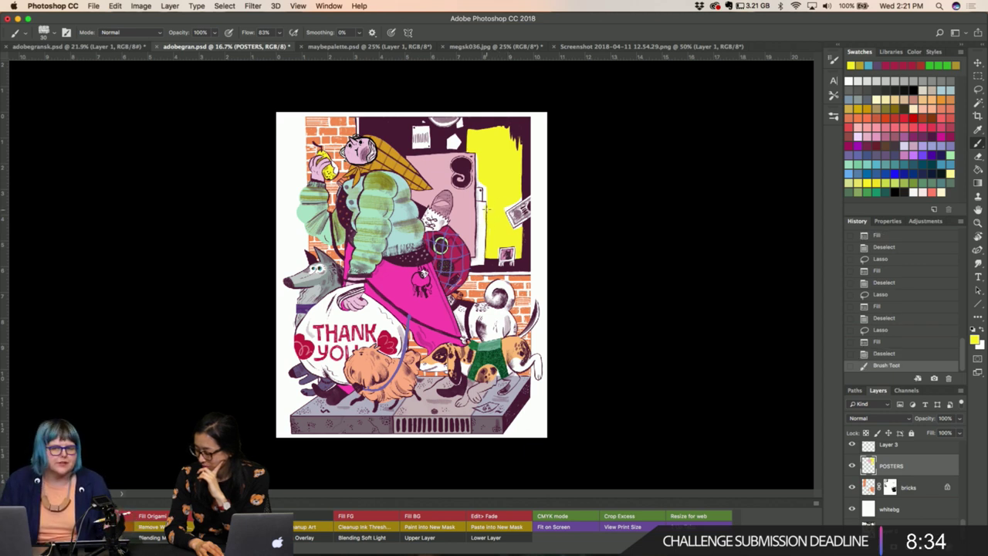
key("e")
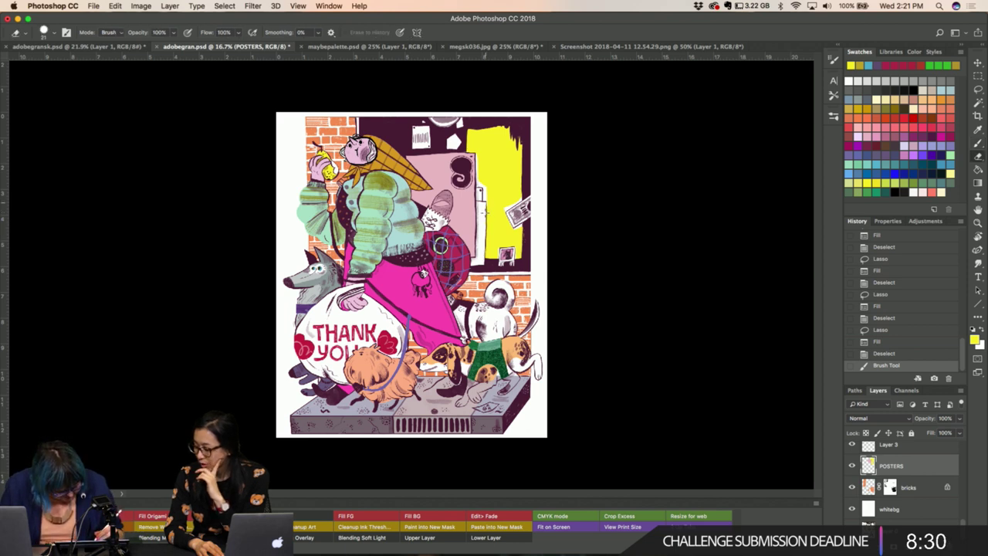
left_click_drag(487, 209, 484, 232)
key("b")
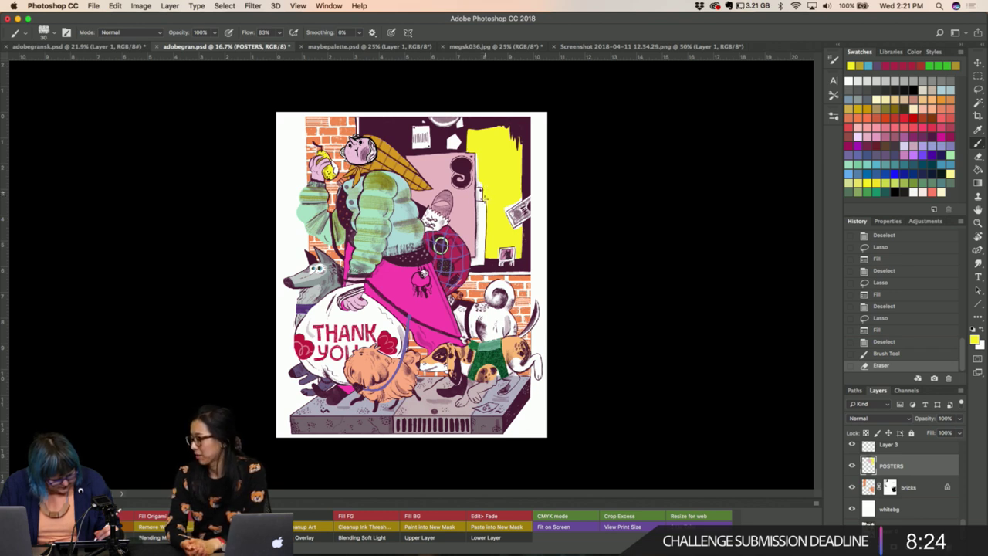
Dab and stroke yellow along the poster's right, top-left and upper-right edges.
left_click(485, 200)
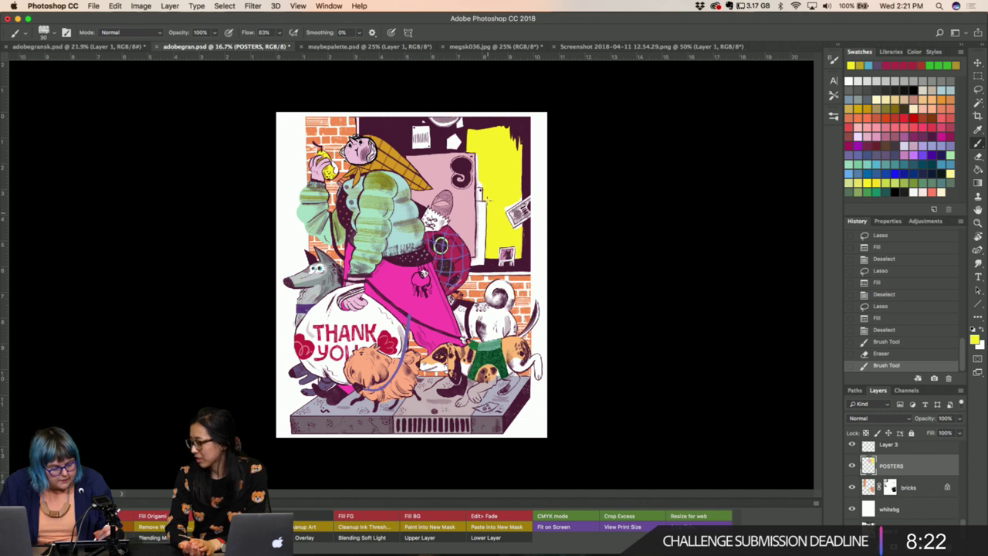
left_click_drag(488, 201, 517, 201)
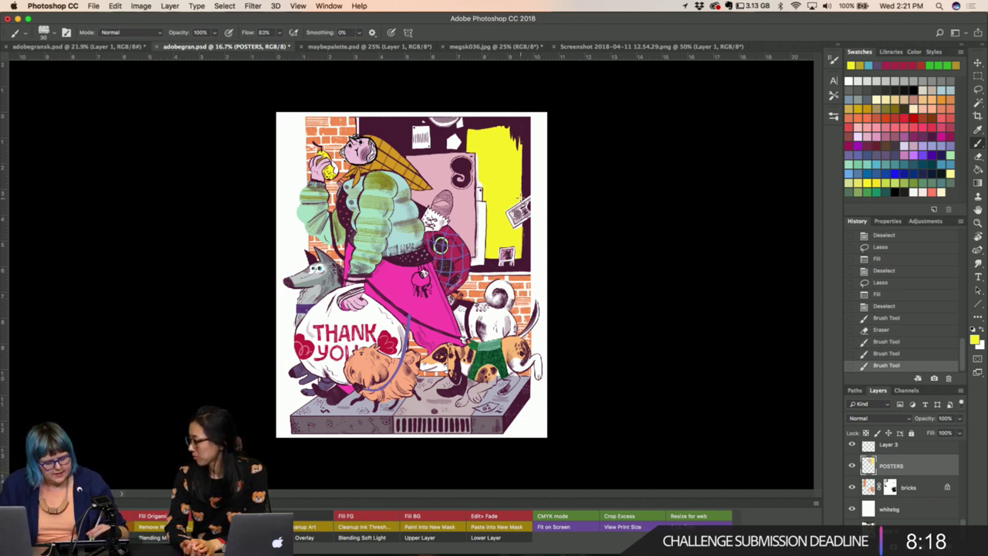
left_click_drag(515, 229, 510, 232)
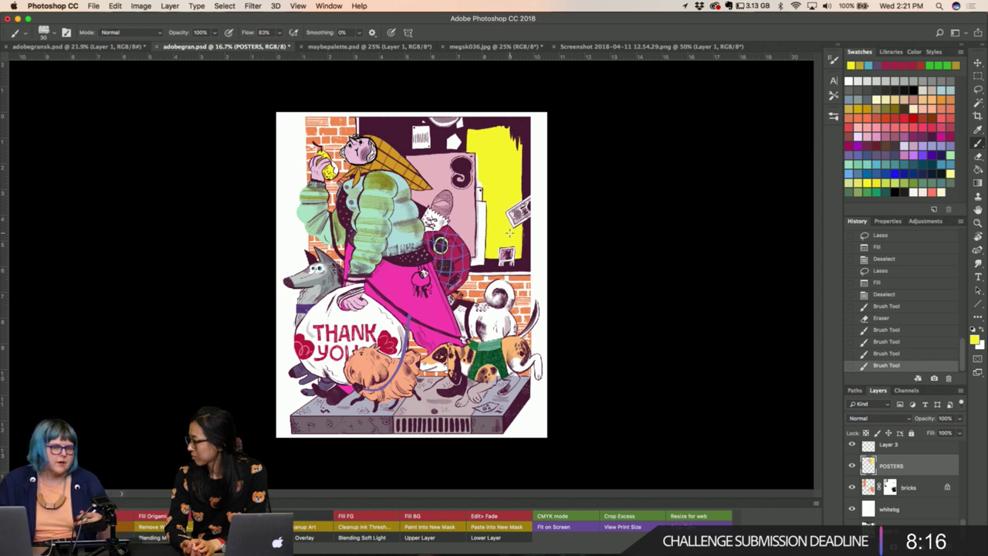
left_click(474, 161)
left_click(465, 146)
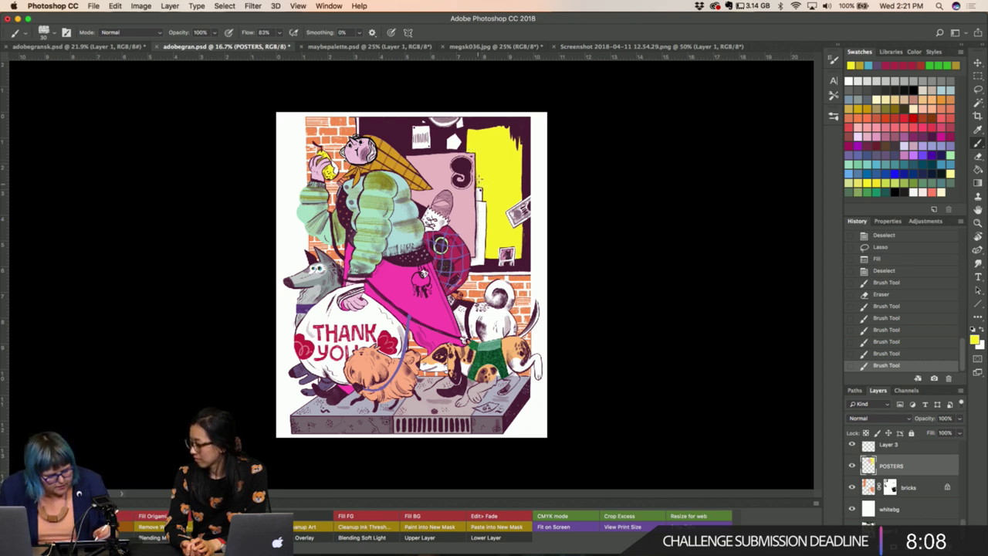
mouse_move(480, 179)
left_mouse_down()
mouse_move(488, 191)
mouse_move(480, 186)
left_mouse_up()
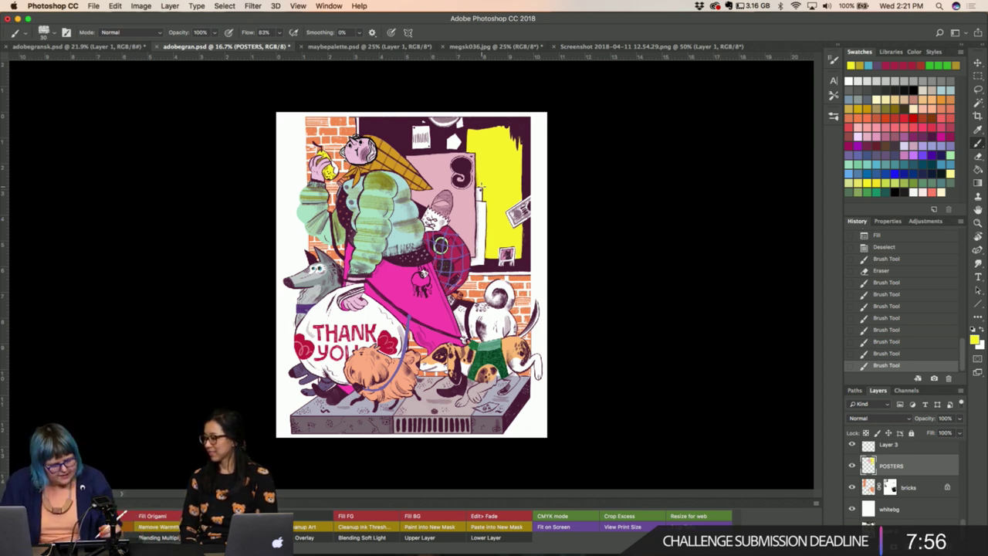
left_click_drag(516, 132, 524, 154)
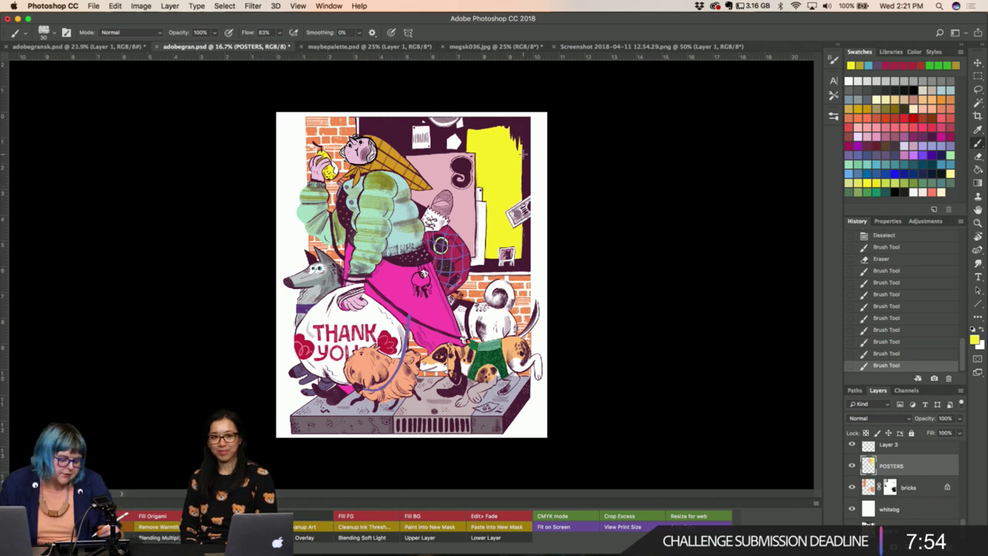
left_click_drag(519, 199, 525, 193)
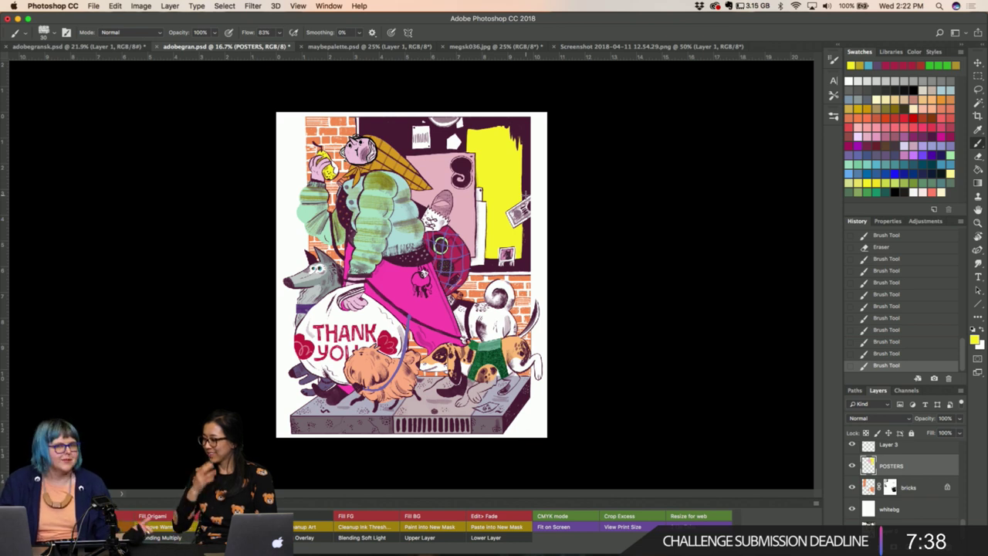
Add a short brush mark on the artwork below the yellow poster.
key("i")
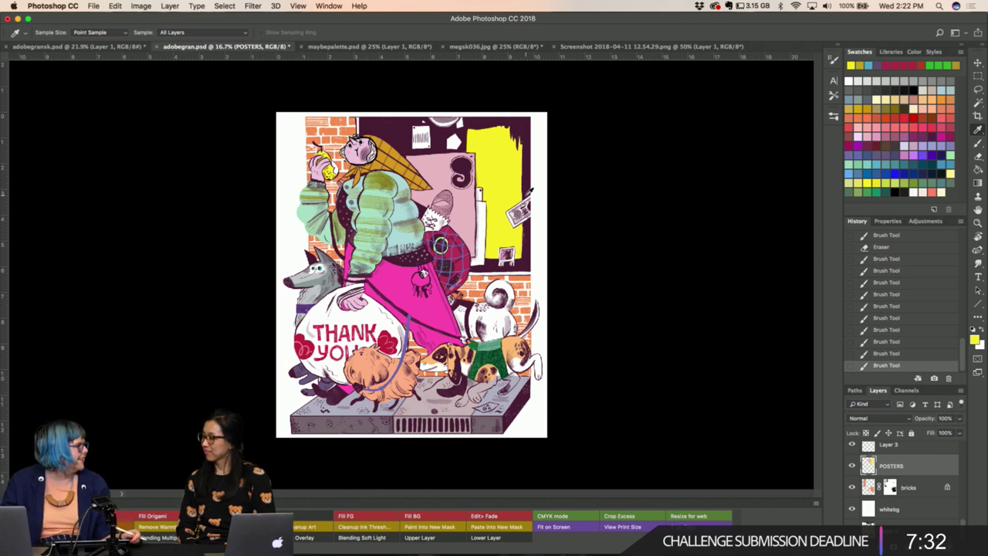
key("l")
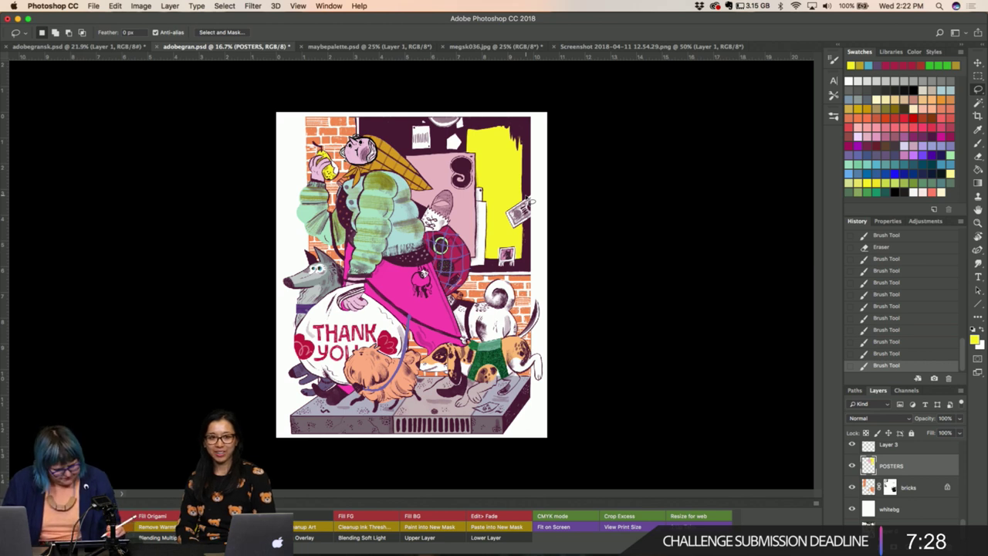
key("b")
left_click_drag(513, 253, 519, 267)
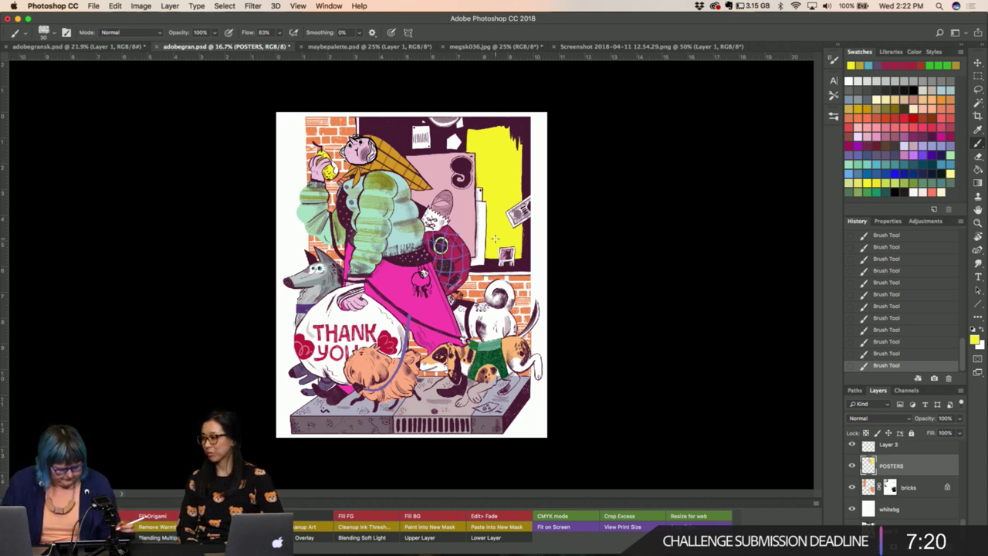
key("l")
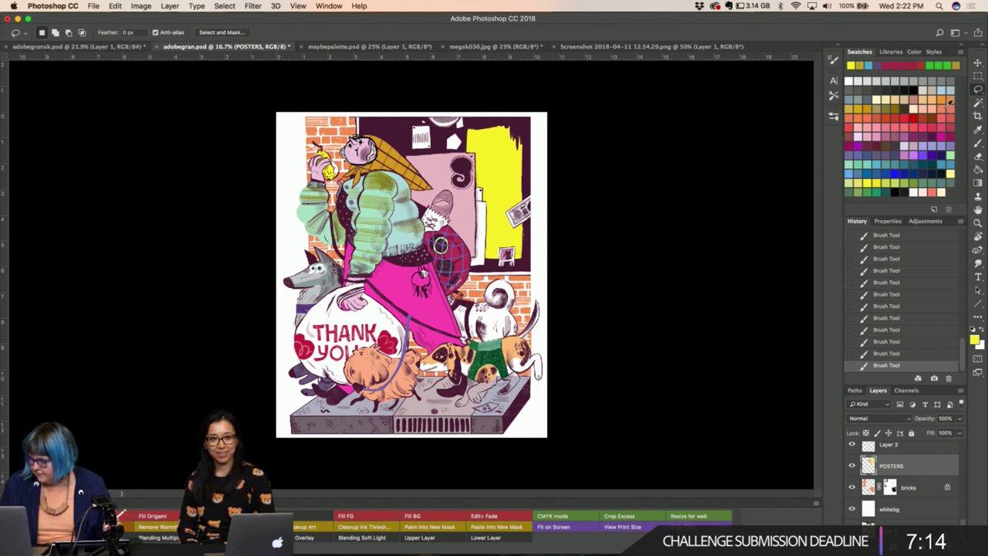
Pick a salmon swatch, set the Brush mode to Behind, and paint beside the pink poster.
left_click(942, 108)
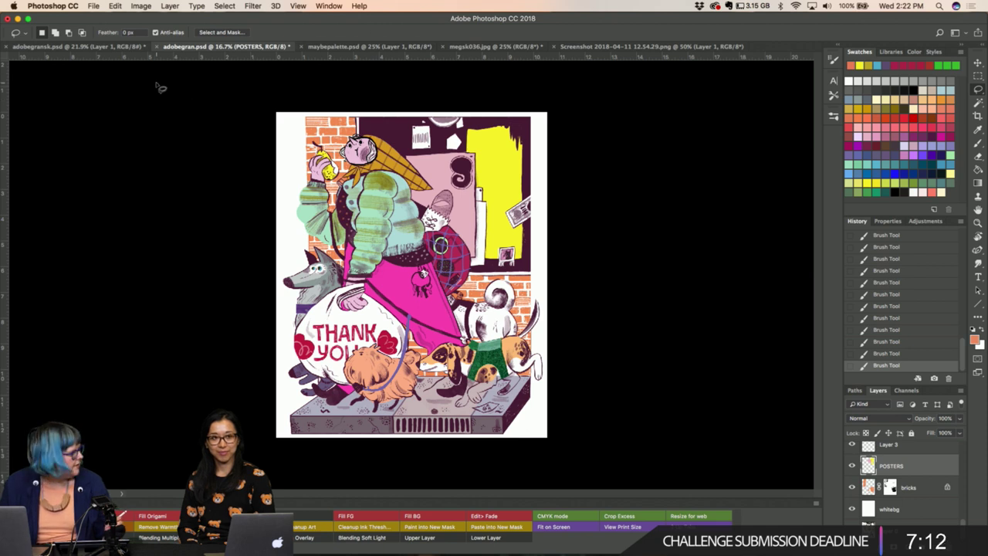
key("b")
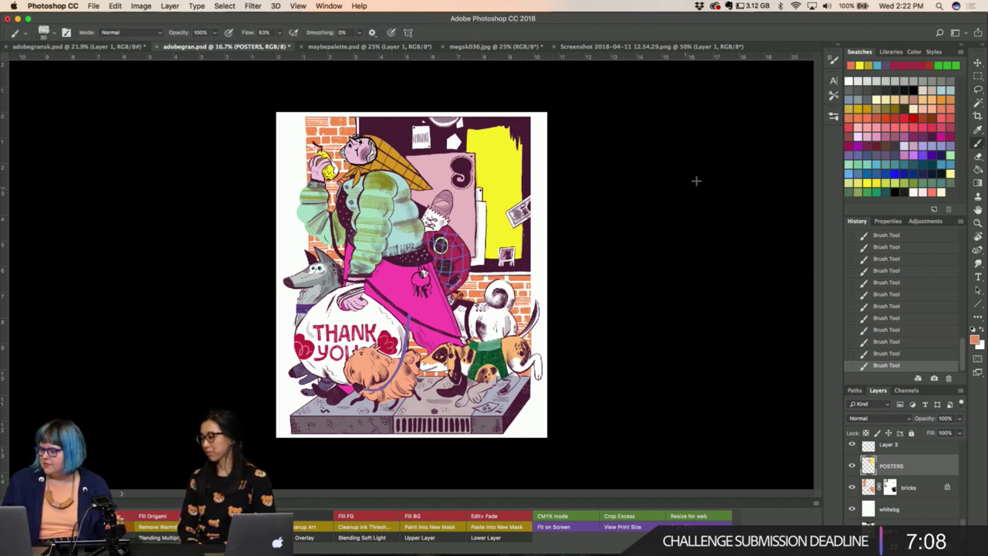
left_click(133, 35)
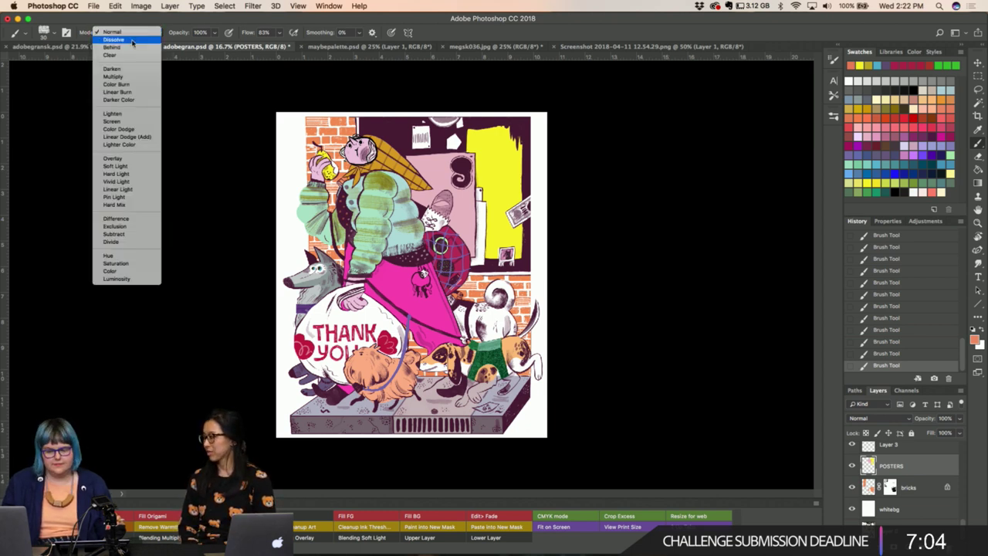
left_click(133, 48)
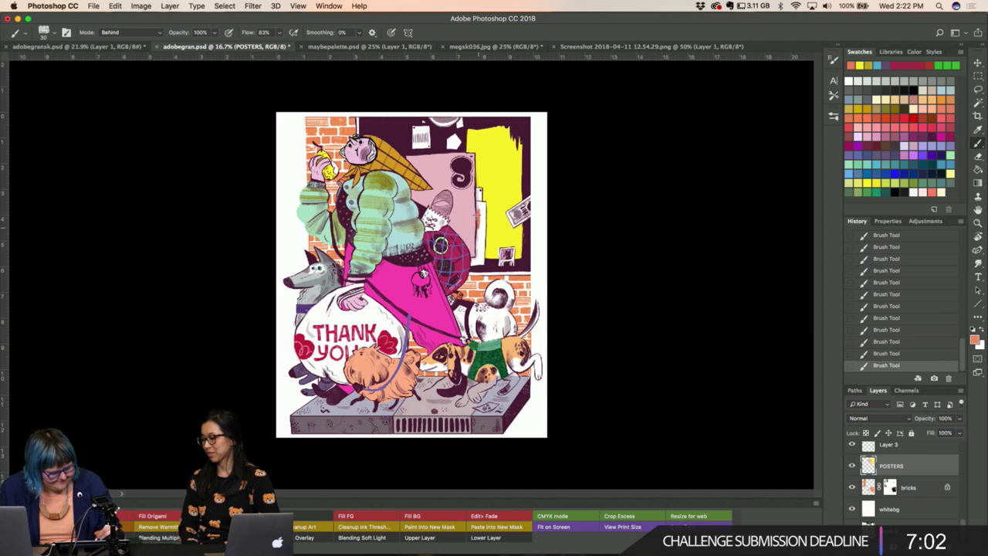
left_click_drag(478, 217, 484, 225)
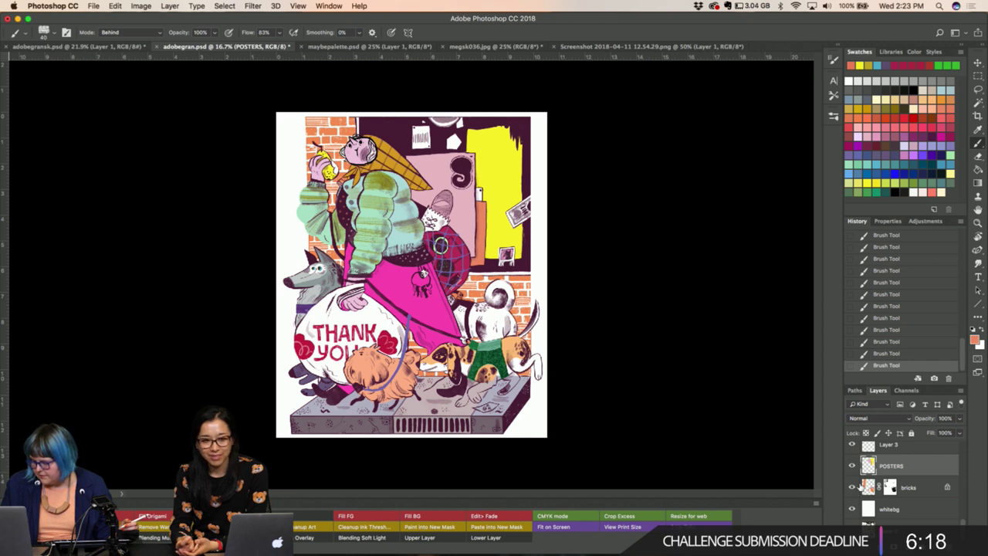
Sample pink from the artwork and paint a magenta mark and a pink shape along the top.
scroll(858, 487, "up", 1)
scroll(858, 488, "up", 2)
scroll(857, 487, "up", 2)
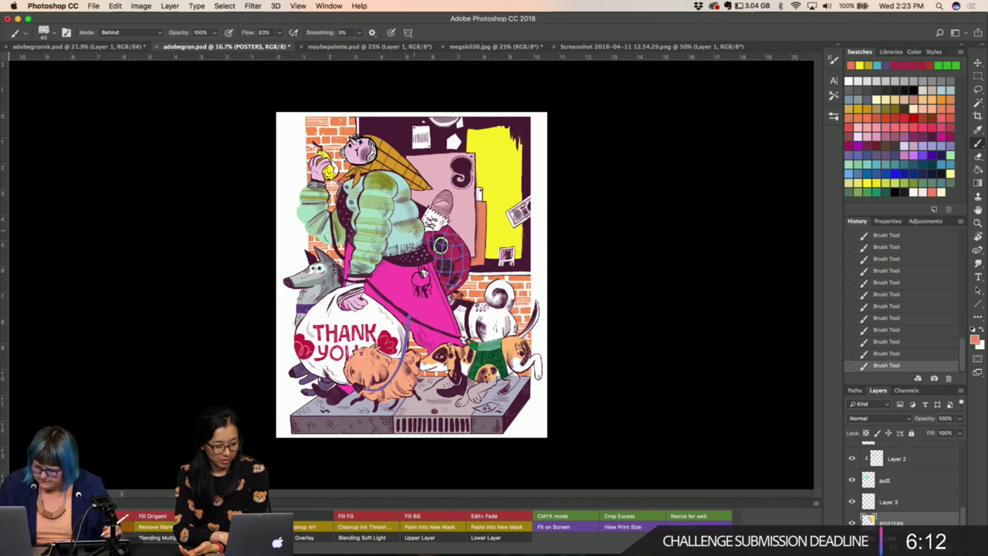
key("i")
left_click(395, 286)
key("b")
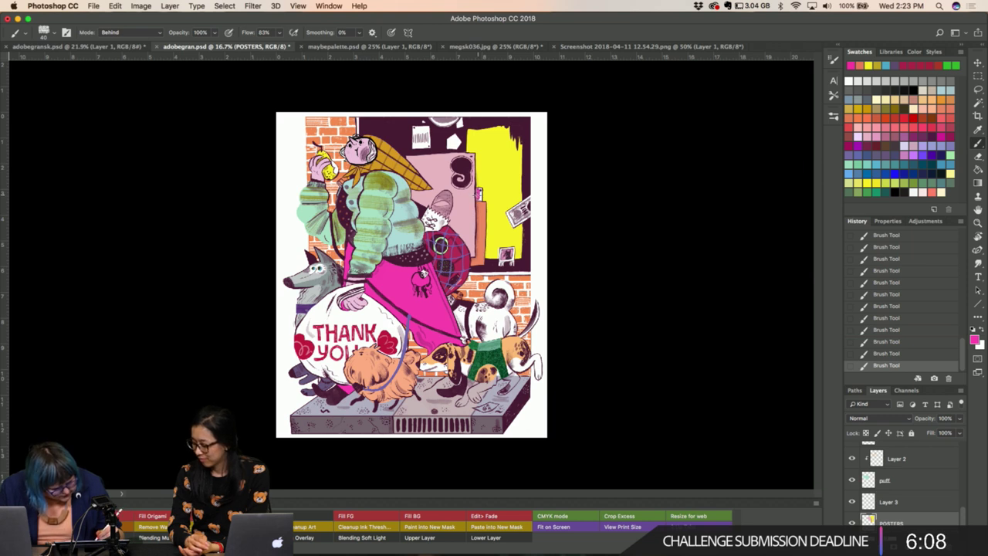
left_click_drag(479, 188, 480, 197)
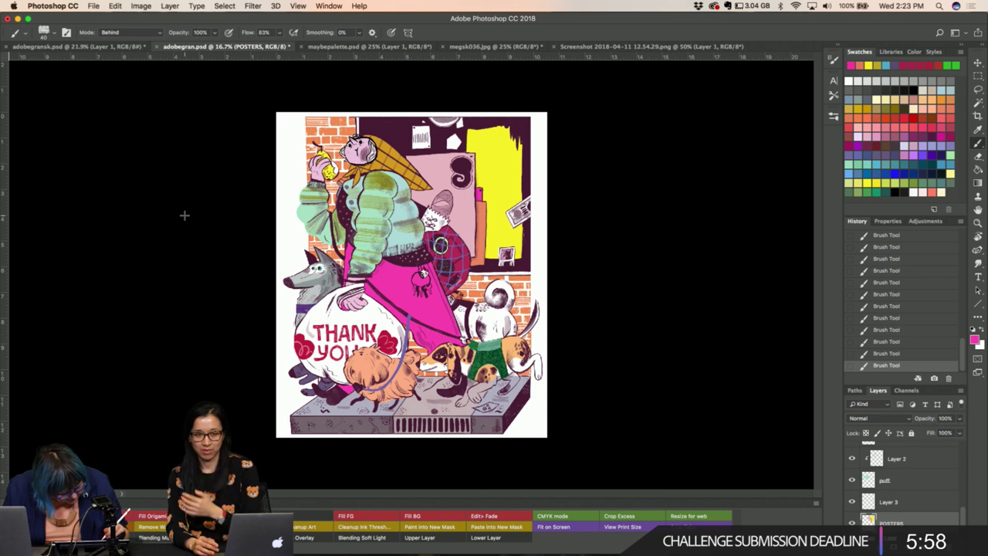
mouse_move(425, 118)
left_mouse_down()
mouse_move(453, 119)
mouse_move(446, 125)
left_mouse_up()
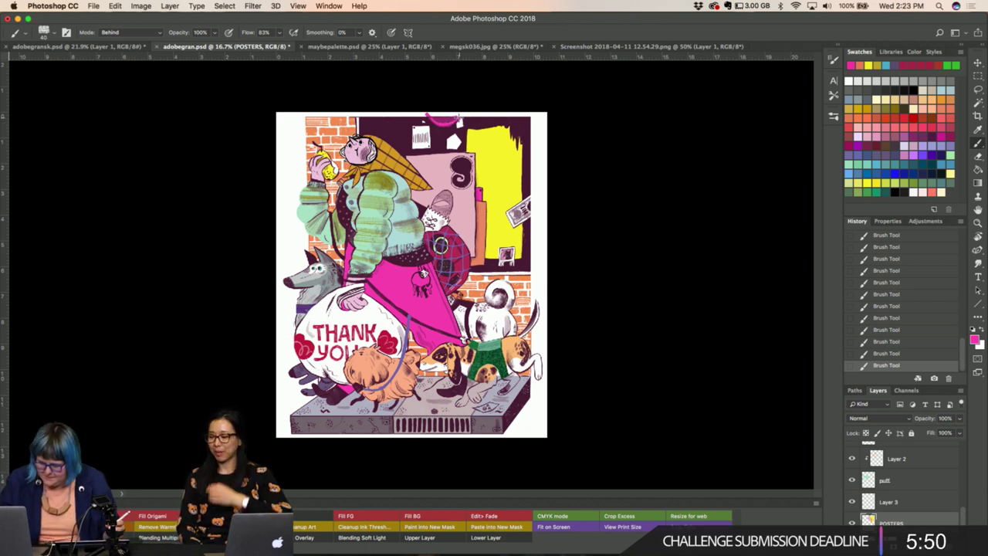
Erase and trim the pink shape's top edge, then touch it up.
key("e")
left_click_drag(417, 114, 437, 113)
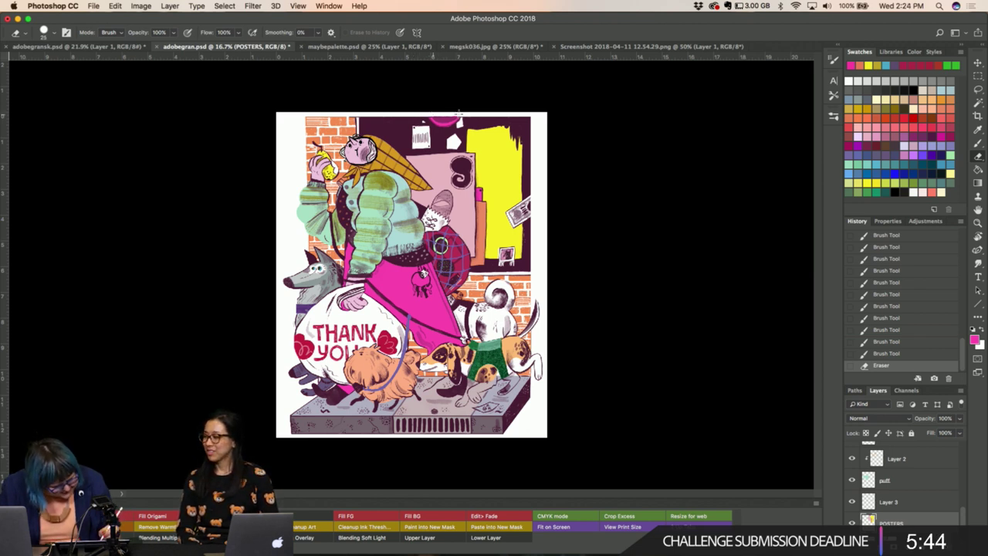
left_click_drag(442, 116, 468, 114)
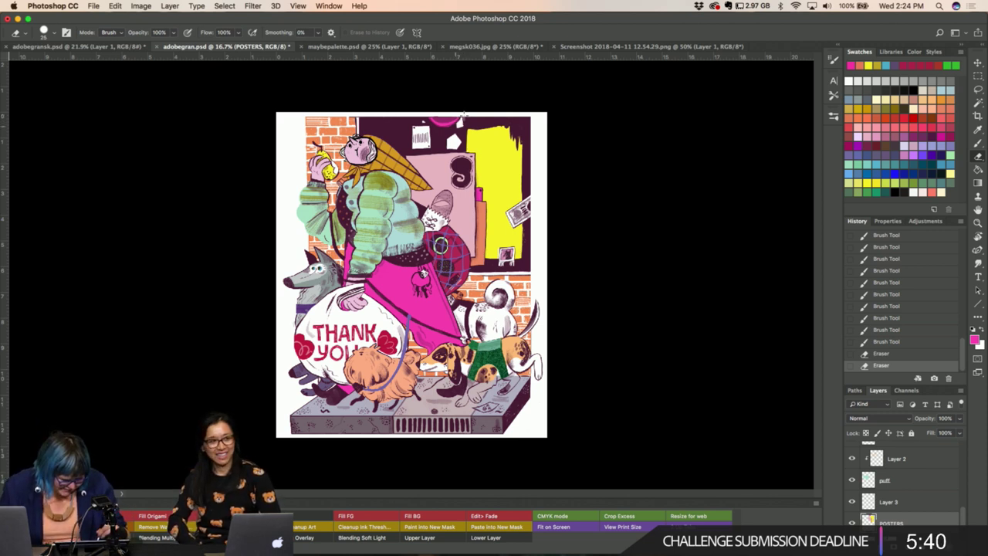
mouse_move(463, 115)
left_mouse_down()
mouse_move(439, 123)
mouse_move(437, 113)
left_mouse_up()
key("b")
key("e")
key("b")
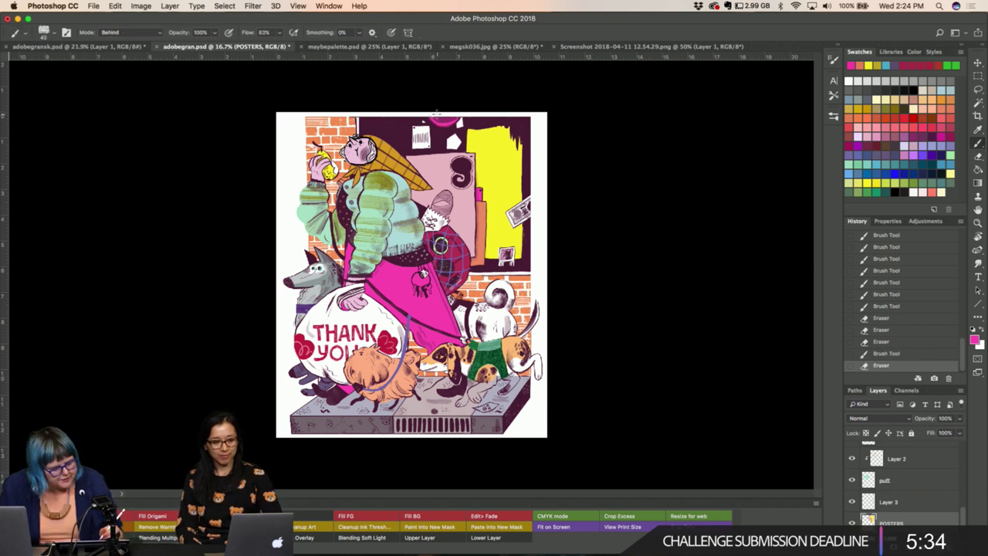
mouse_move(439, 118)
left_mouse_down()
mouse_move(425, 117)
mouse_move(438, 120)
left_mouse_up()
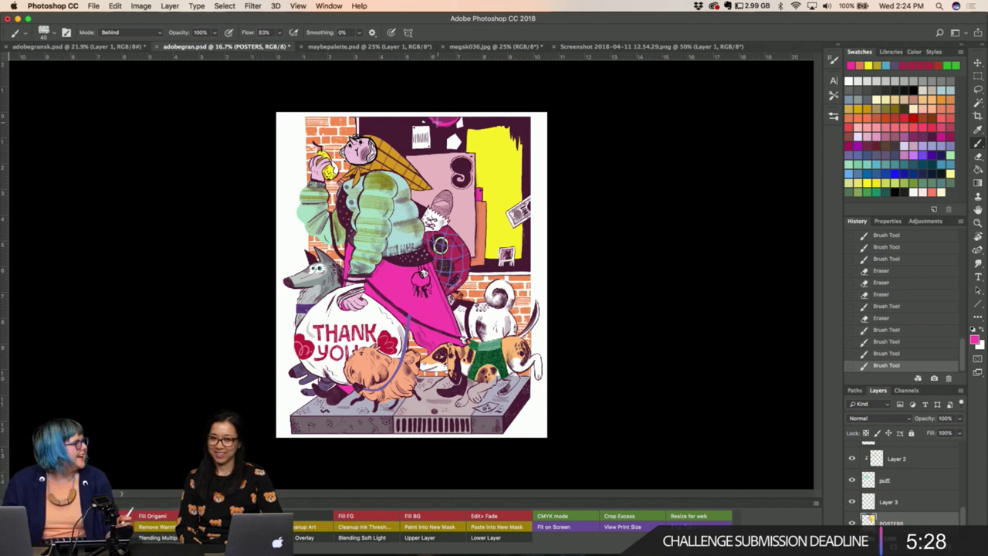
Sample grey-blue from the wolf's head and paint detail on the small blue poster and card.
key("i")
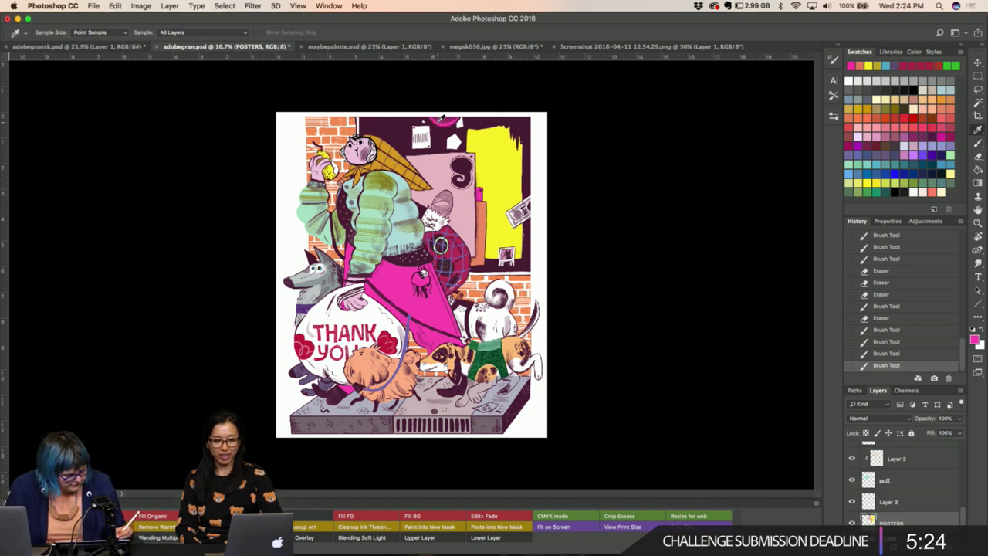
left_click(321, 265)
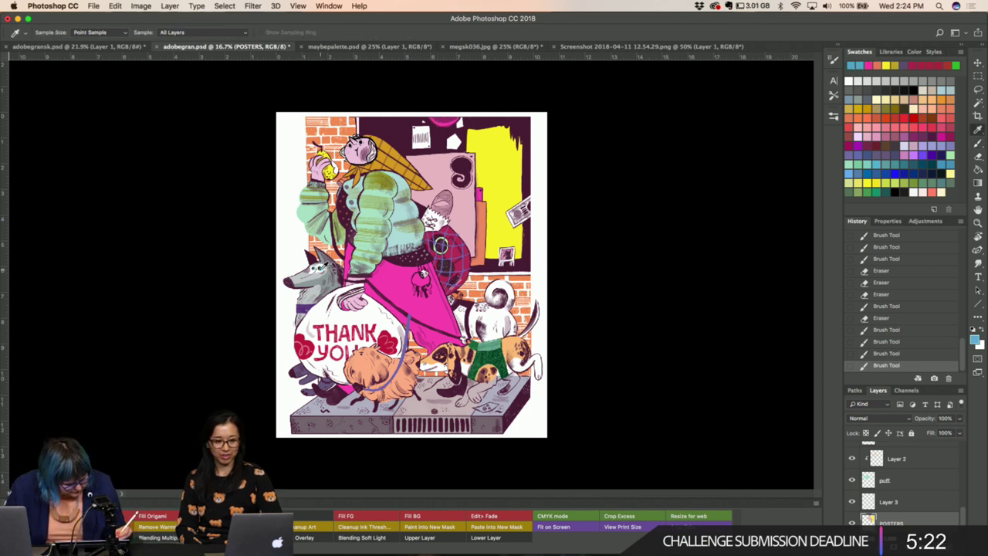
key("b")
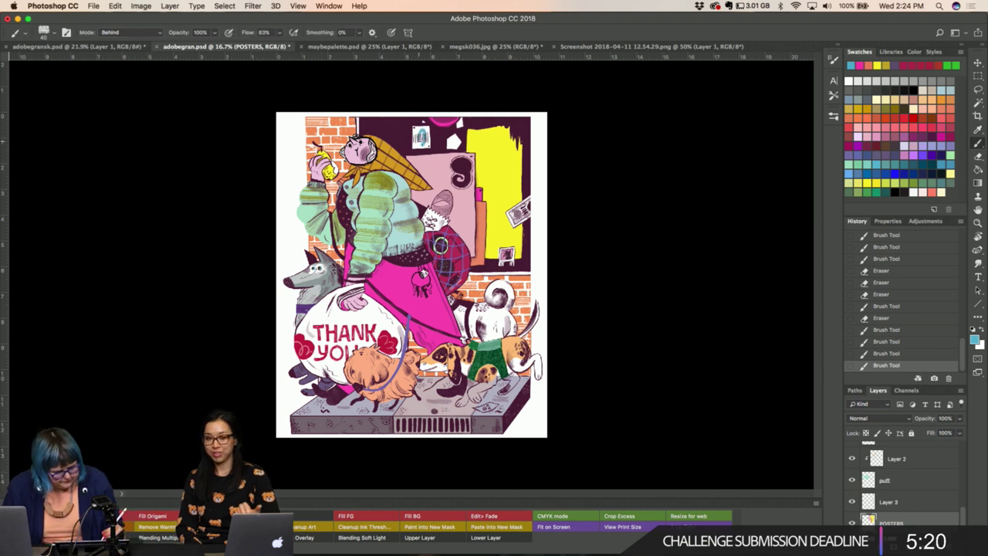
left_click_drag(423, 136, 426, 139)
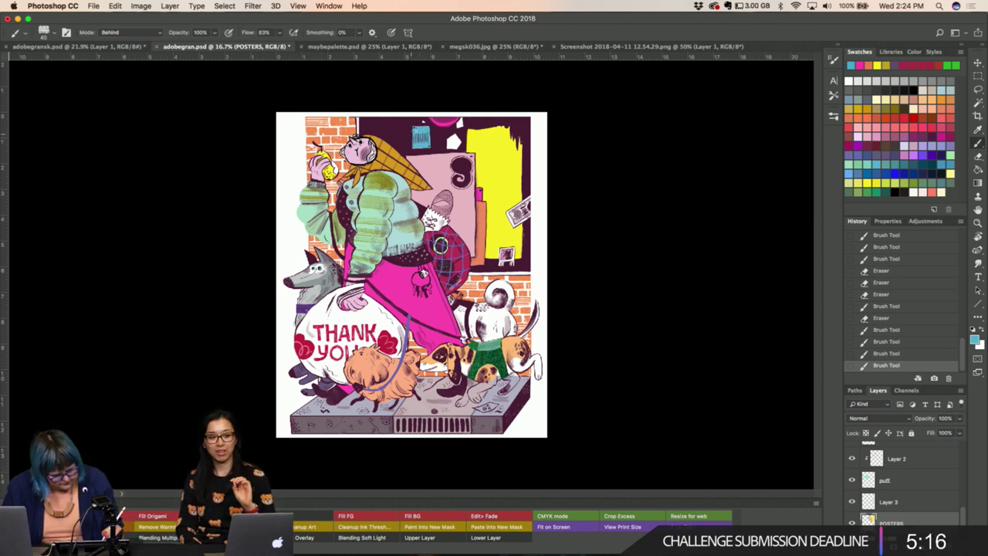
left_click_drag(423, 135, 423, 148)
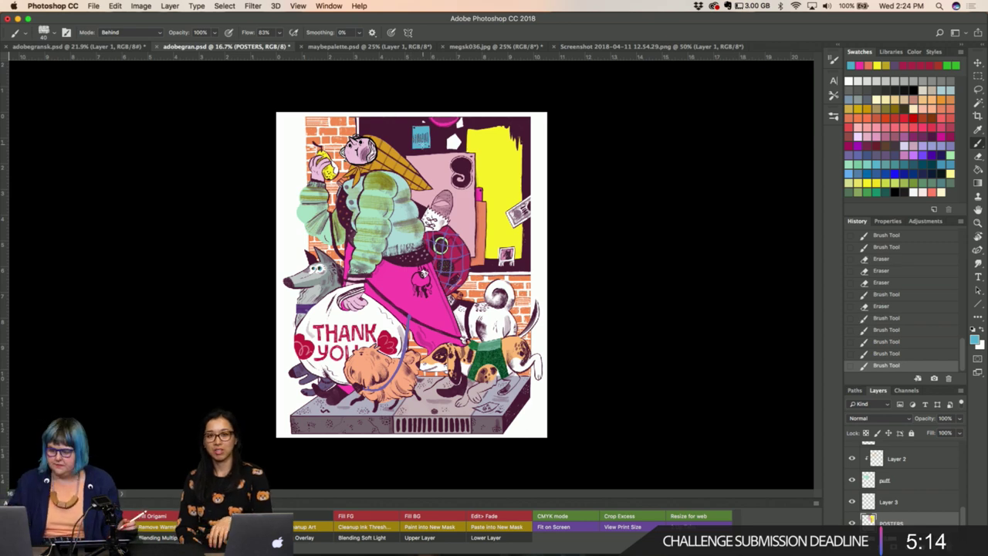
key("super+equal")
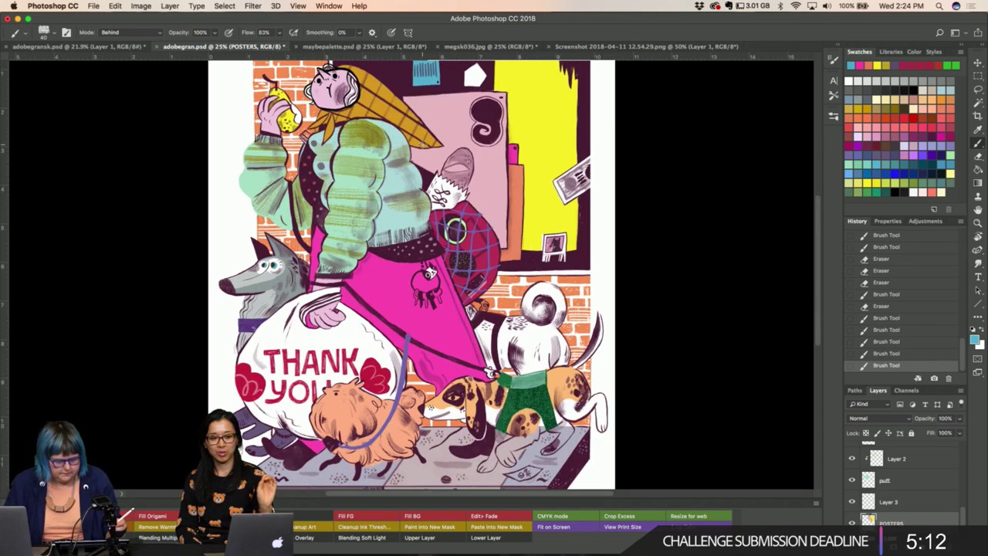
scroll(423, 144, "up", 1)
scroll(422, 144, "up", 4)
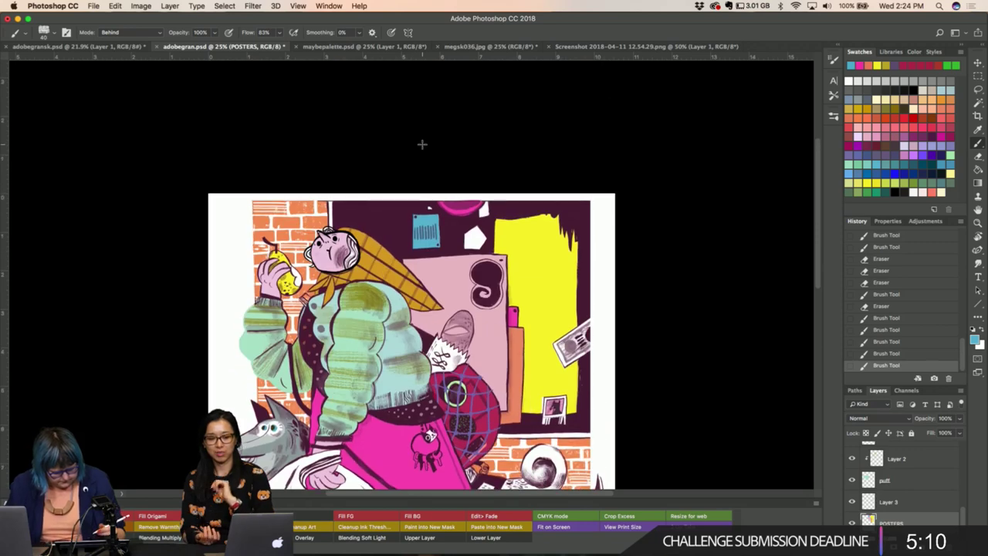
left_click_drag(565, 344, 577, 352)
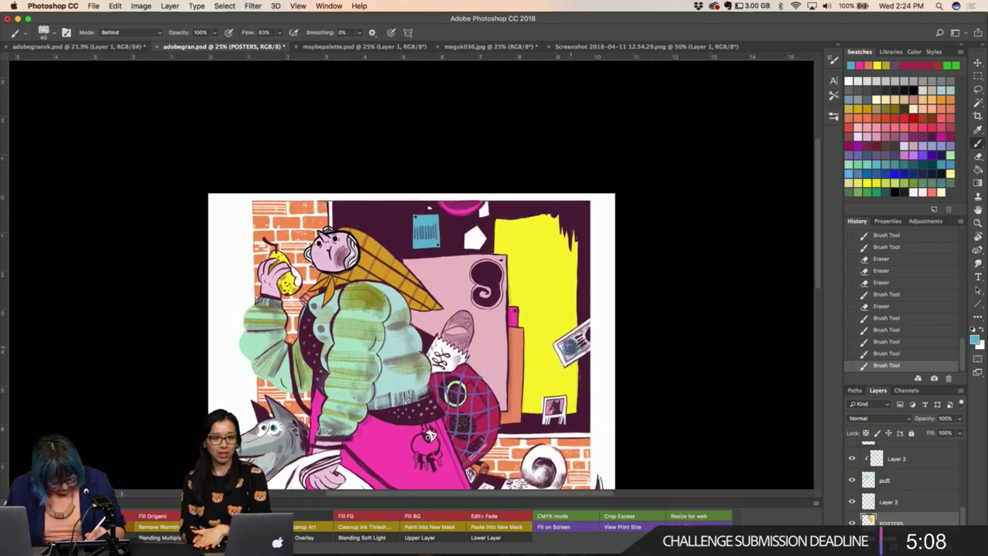
Sample mint green from the sleeve, dab small touch-ups, and scroll down to the bottom.
left_click(251, 347, "alt")
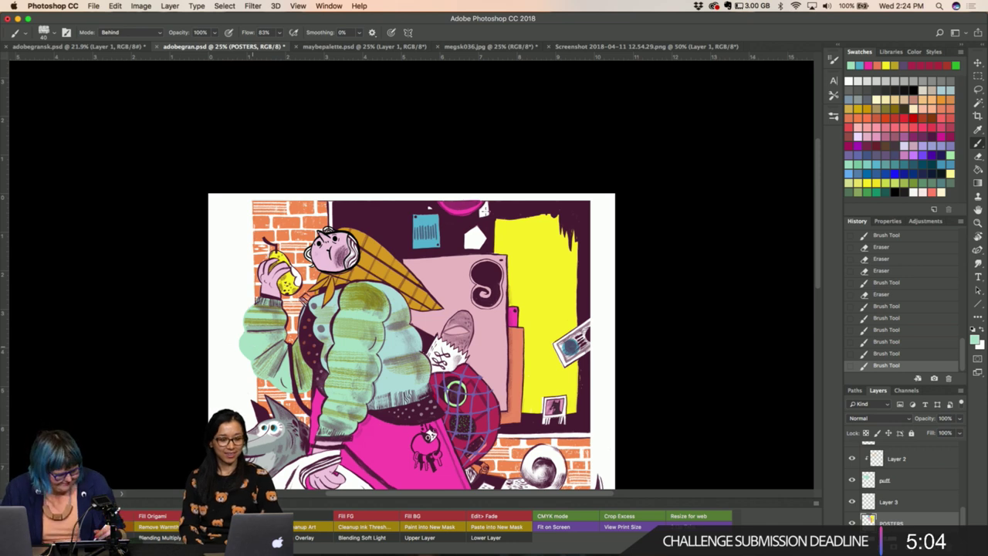
left_click_drag(483, 208, 484, 209)
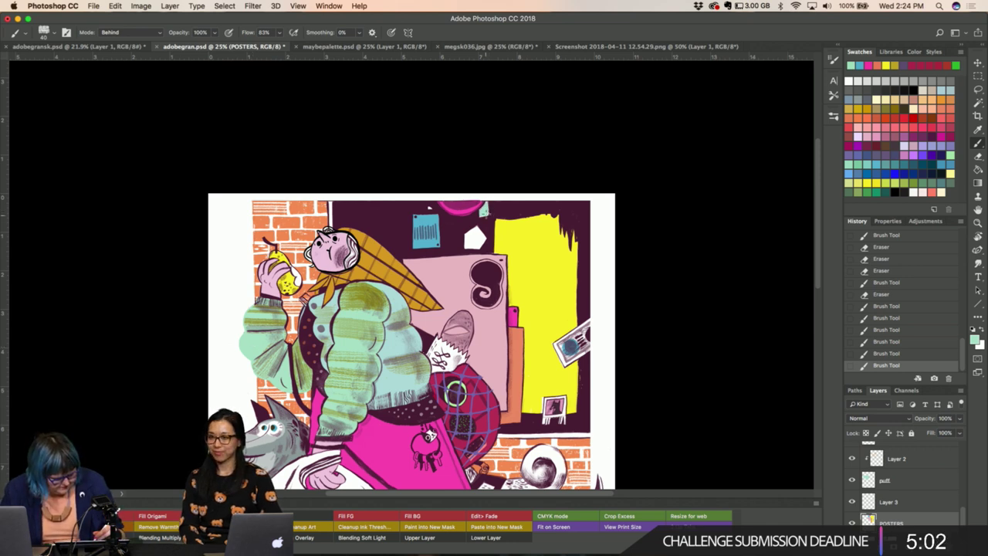
left_click(486, 213)
scroll(487, 213, "down", 5)
scroll(486, 213, "down", 1)
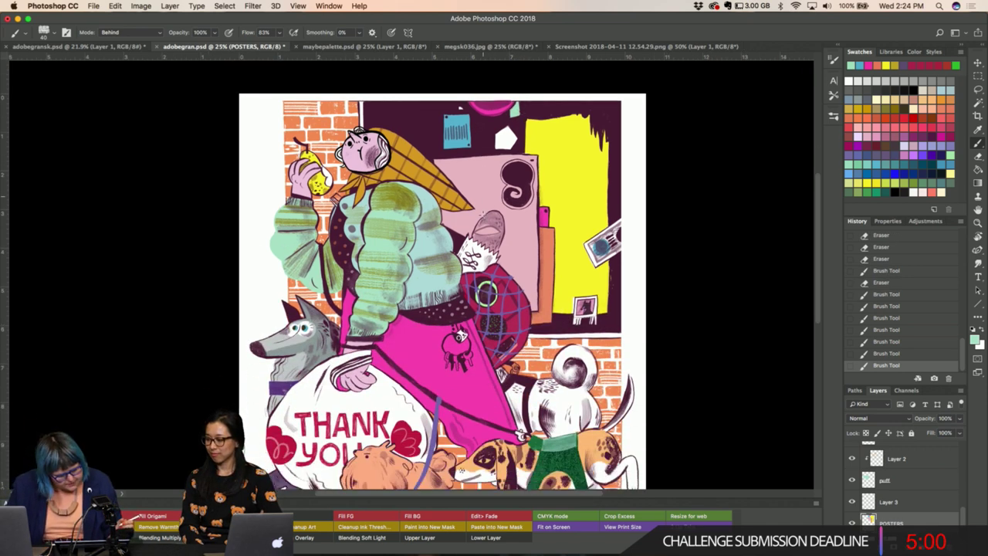
scroll(494, 270, "down", 3)
scroll(494, 270, "down", 3)
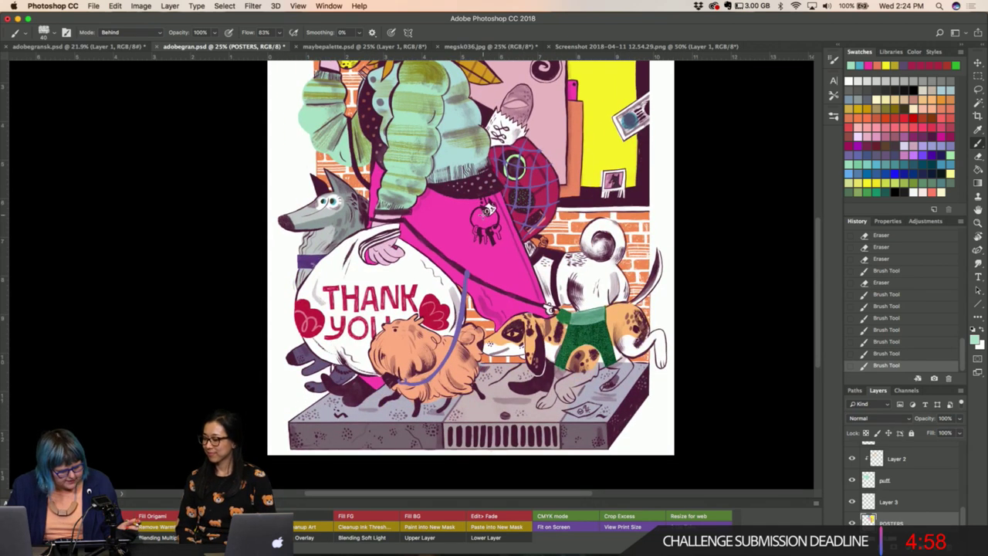
scroll(515, 166, "up", 1)
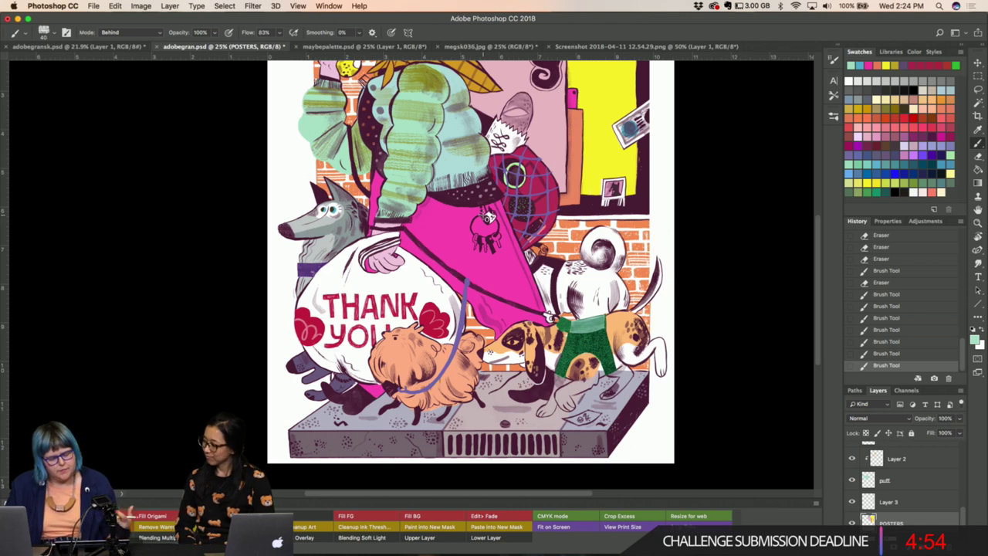
key("l")
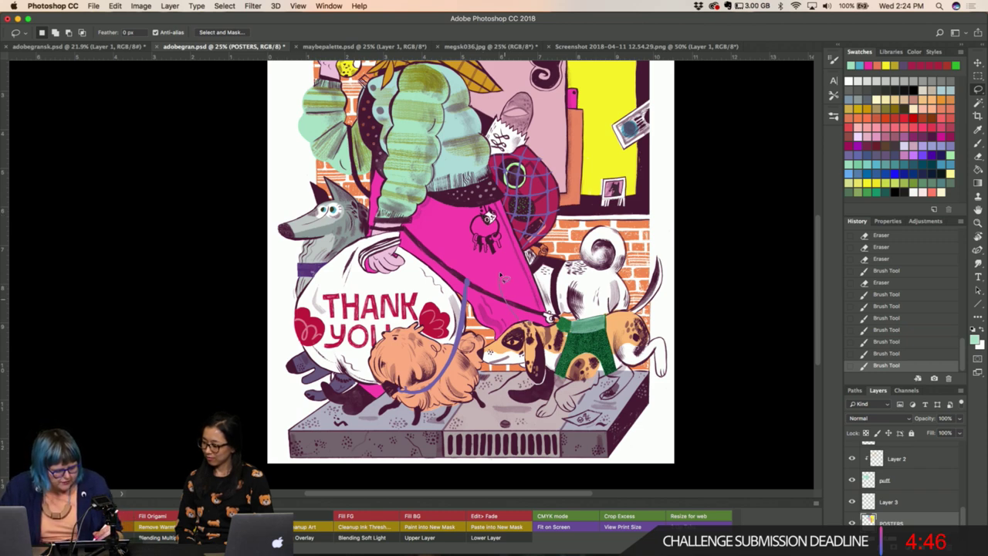
On the thank you layer, sample the apron's magenta and paint dabs and a stroke on it.
left_click_drag(484, 269, 479, 308)
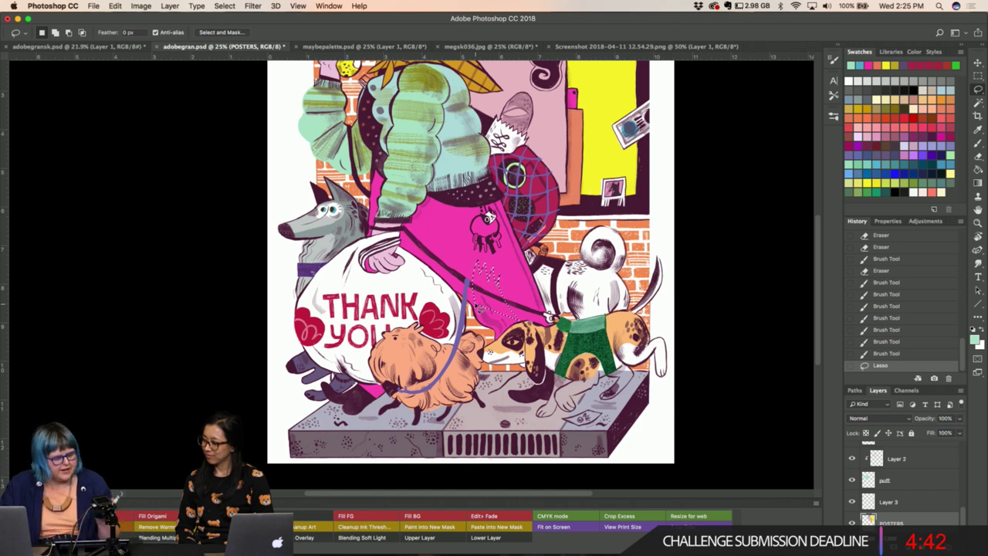
key("ctrl+d")
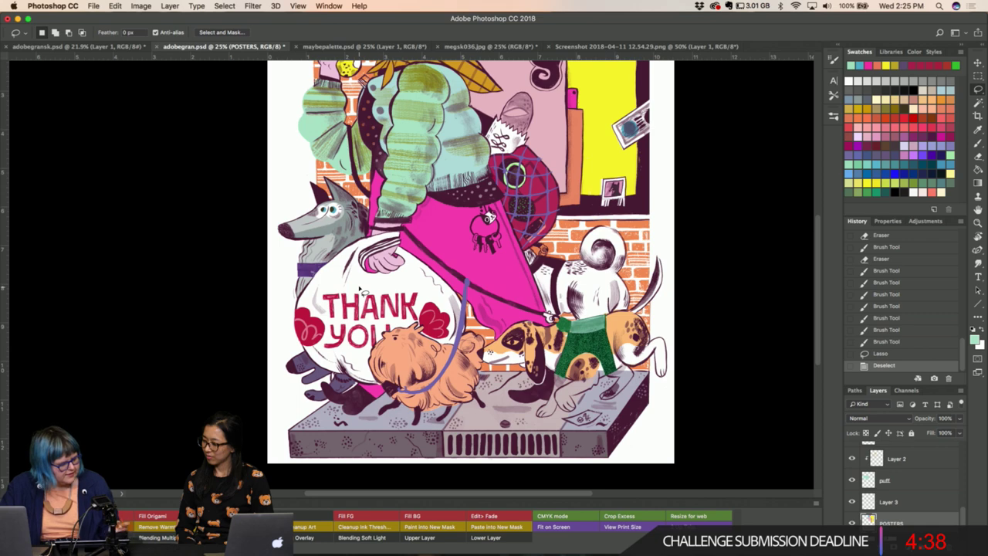
key("i")
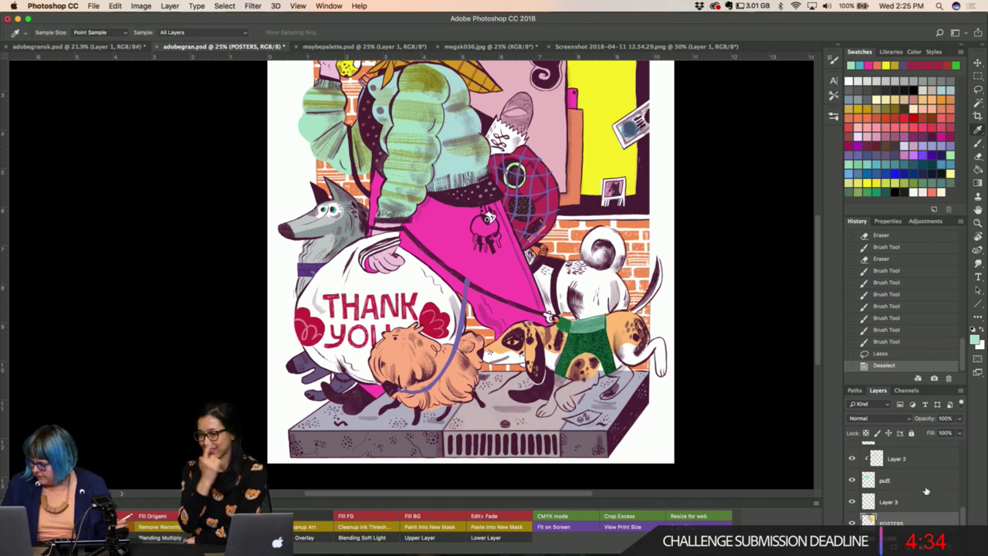
scroll(925, 490, "up", 3)
scroll(926, 489, "up", 1)
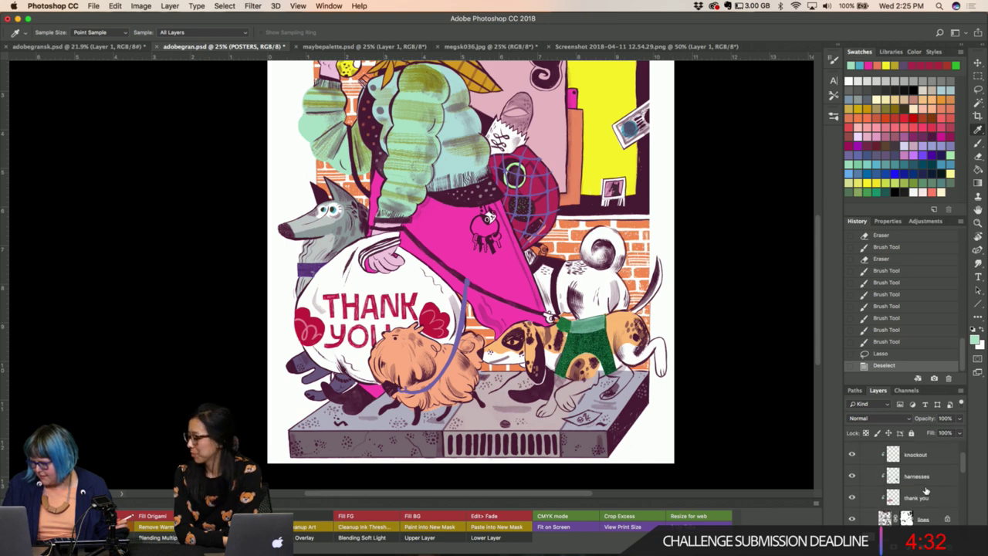
left_click(913, 498)
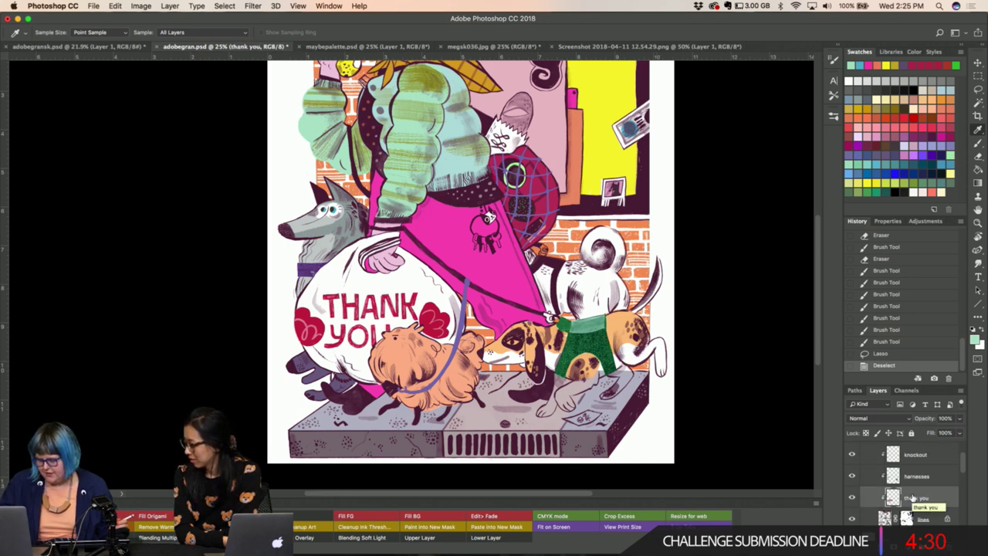
left_click(429, 253)
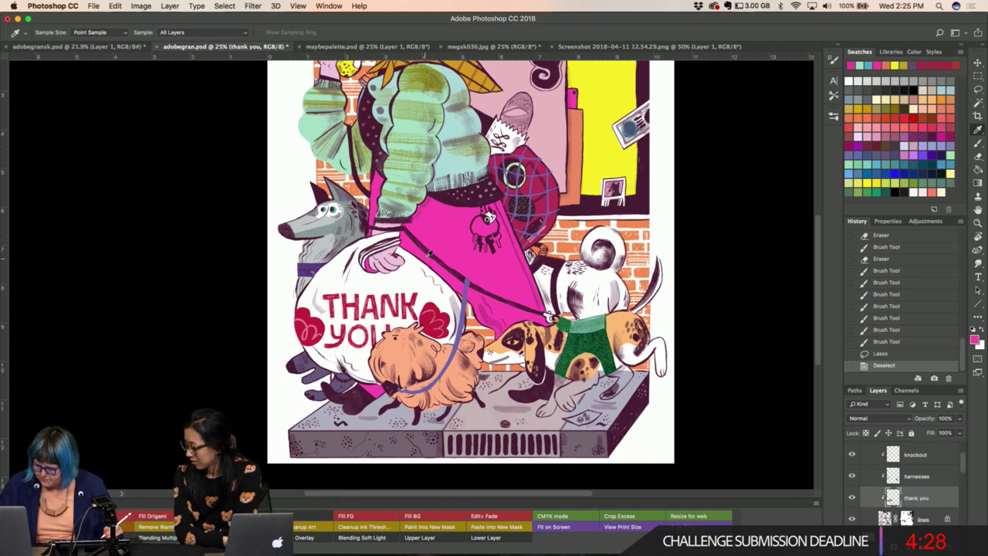
key("b")
left_click(418, 259)
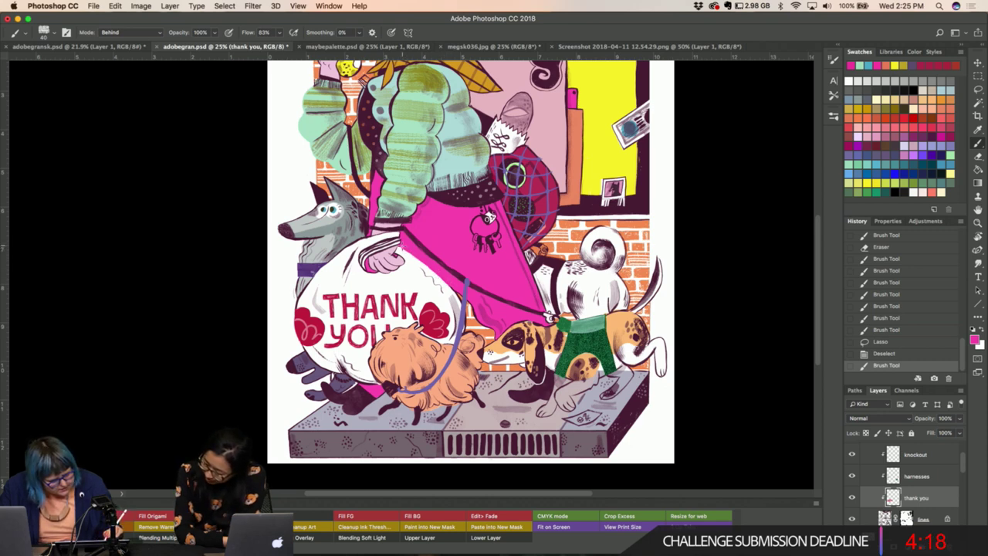
left_click(402, 246)
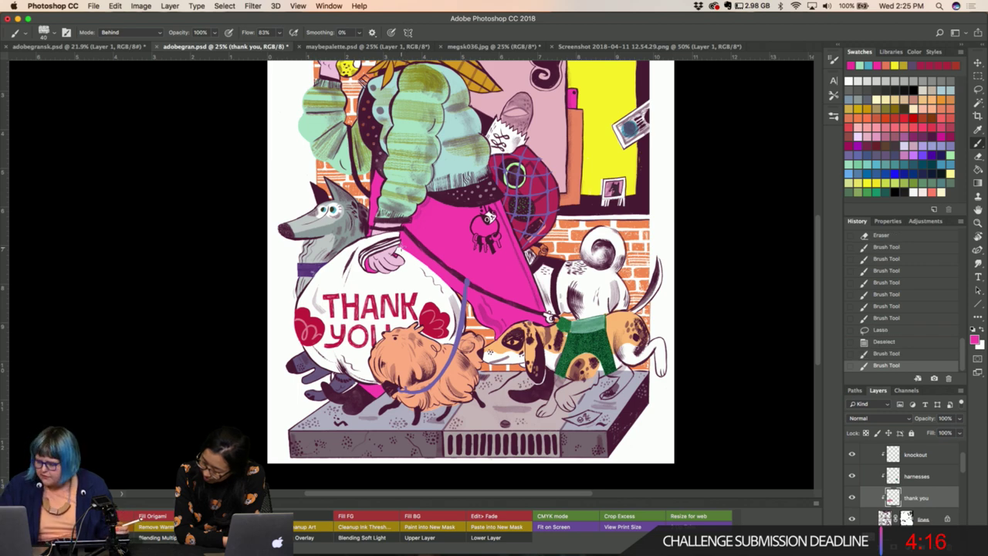
left_click_drag(399, 246, 406, 253)
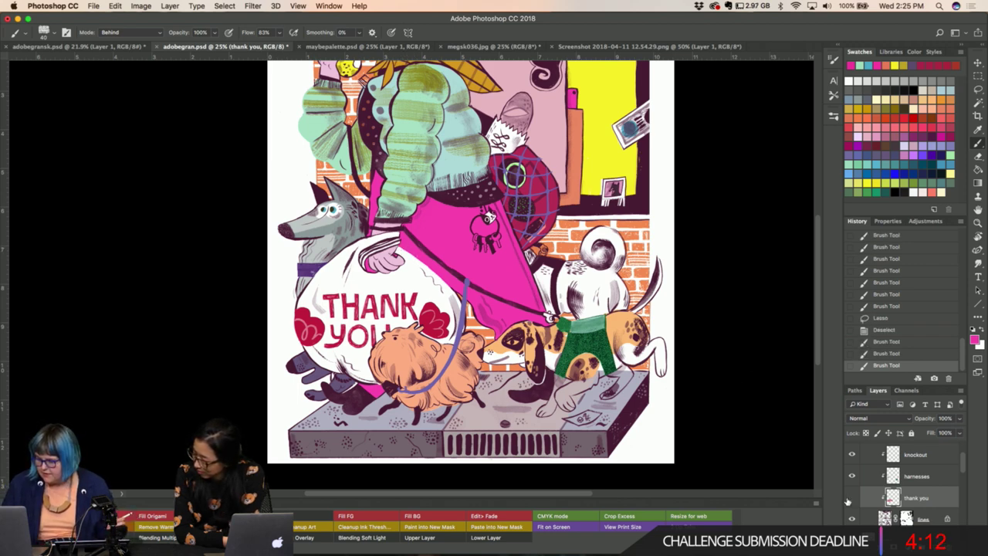
Toggle the thank you layer's visibility to compare, then paint a light-grey stroke beside the wolf.
left_click(848, 500)
left_click(852, 497)
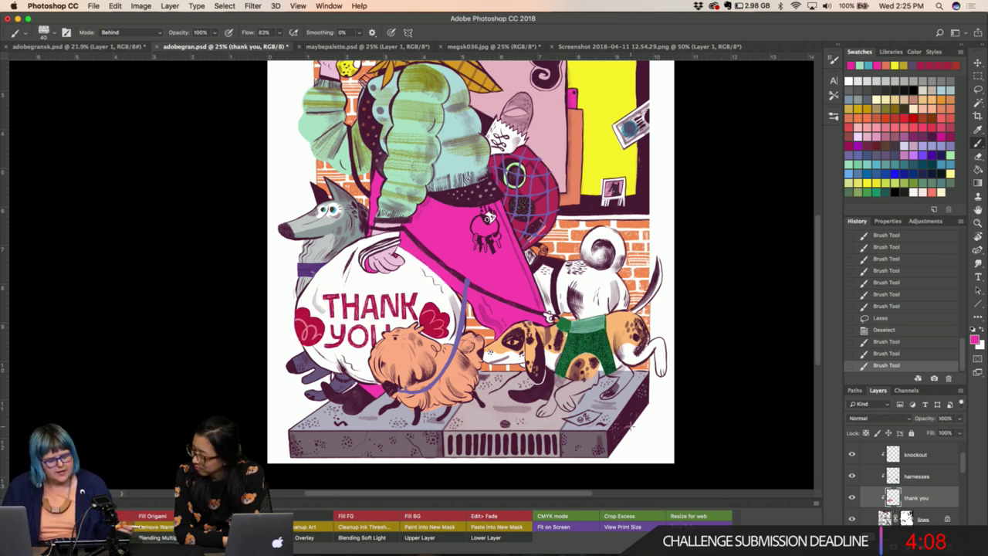
key("i")
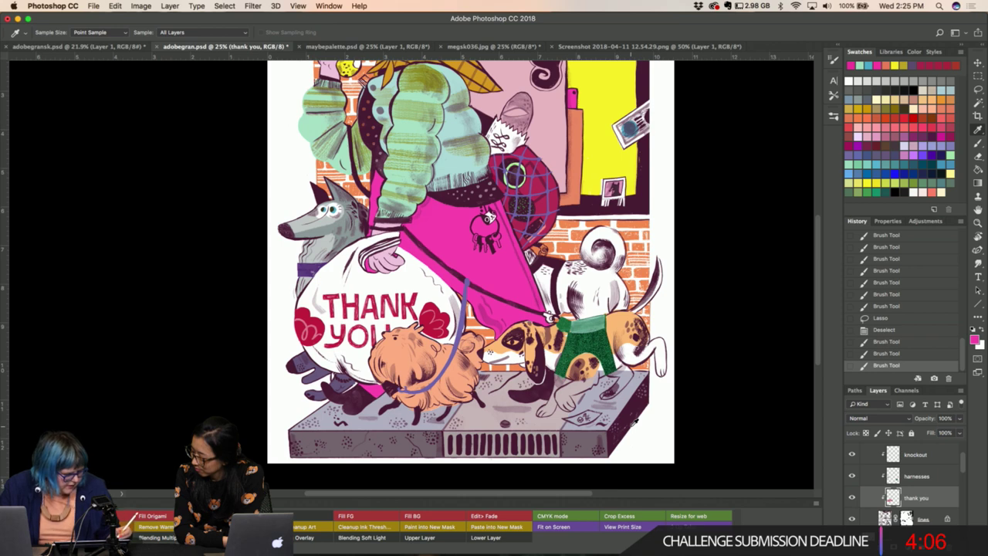
left_click(571, 401)
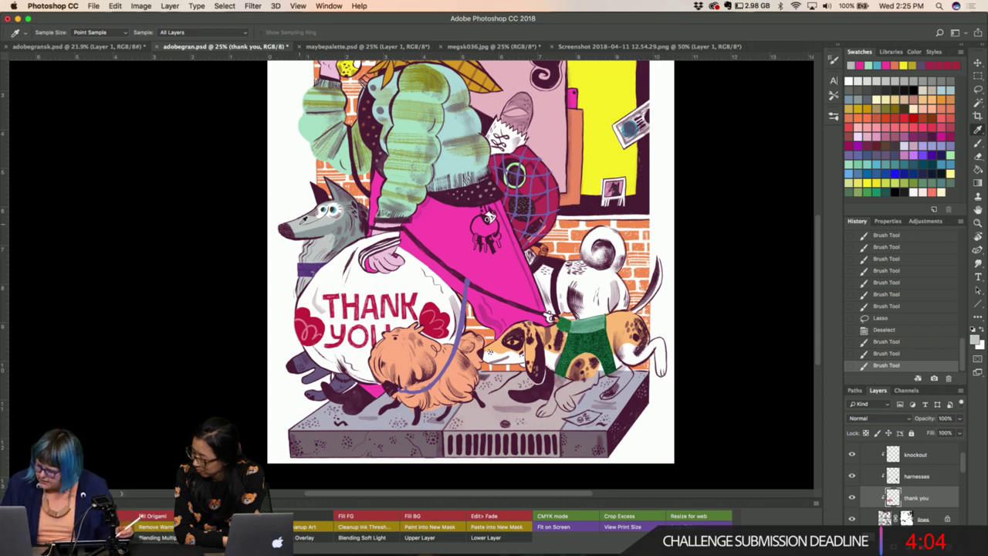
key("b")
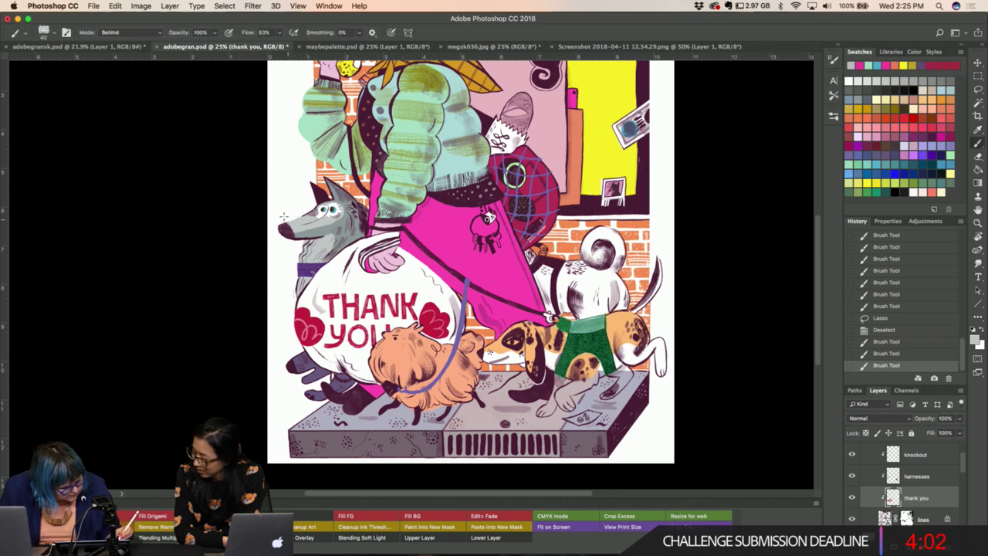
left_click_drag(293, 210, 297, 211)
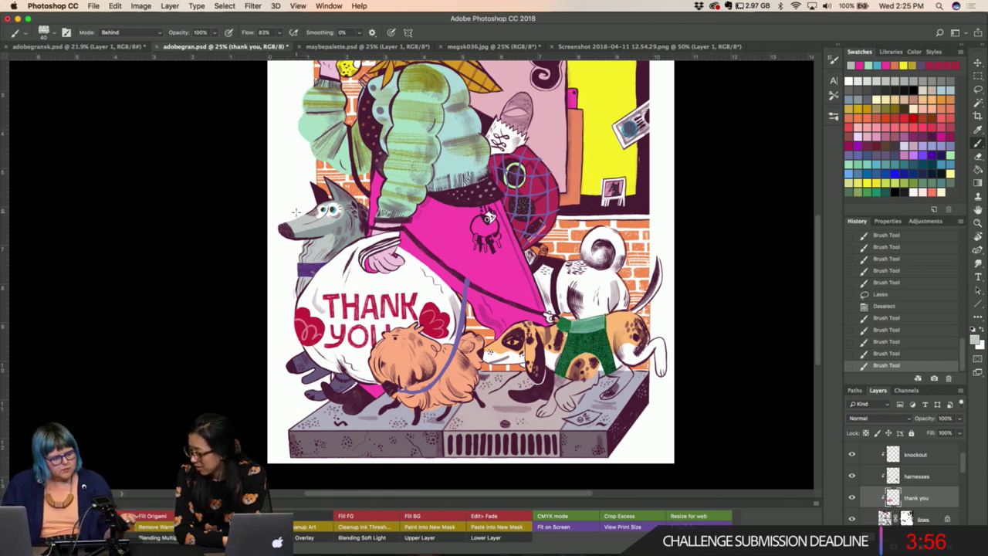
Brush light-grey strokes and a dab near the wolf's collar.
key("i")
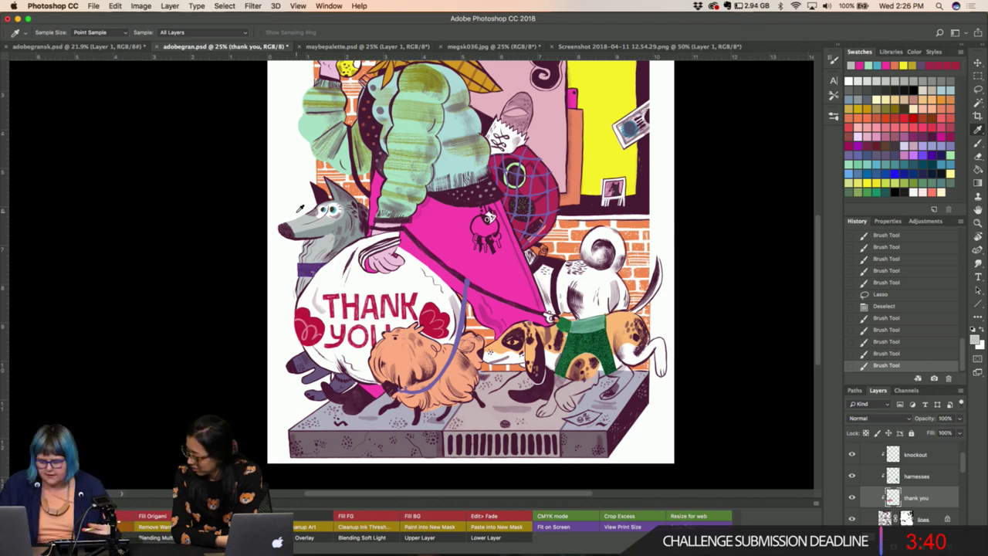
key("l")
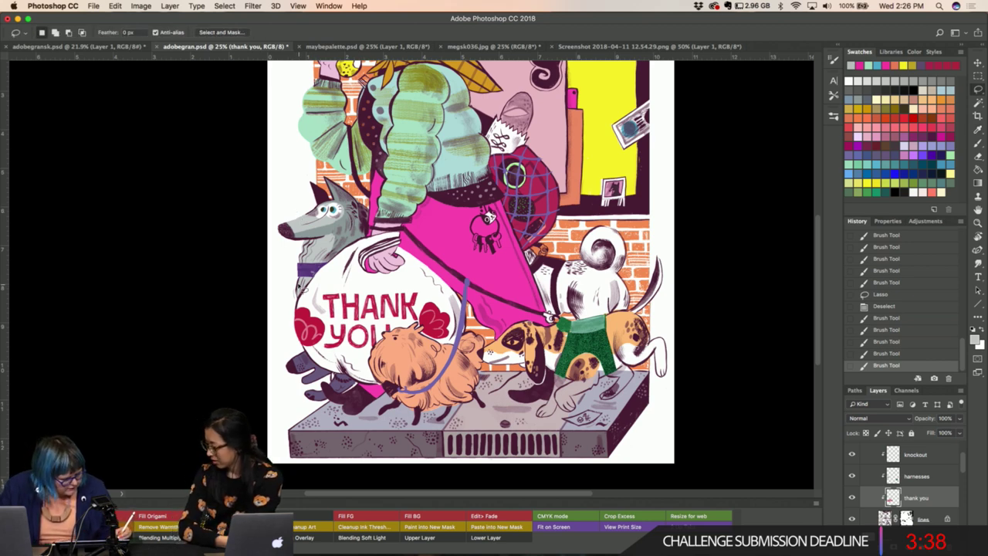
key("i")
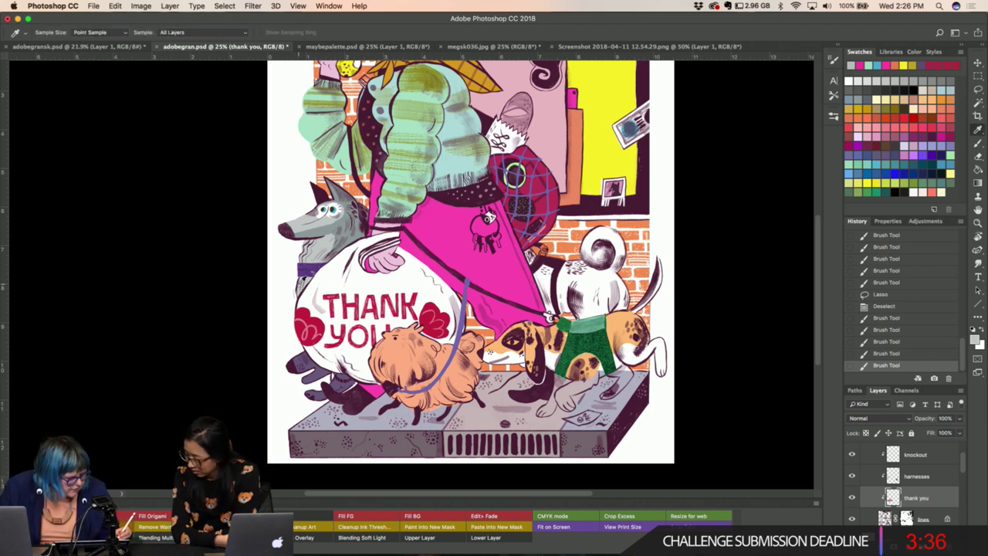
key("b")
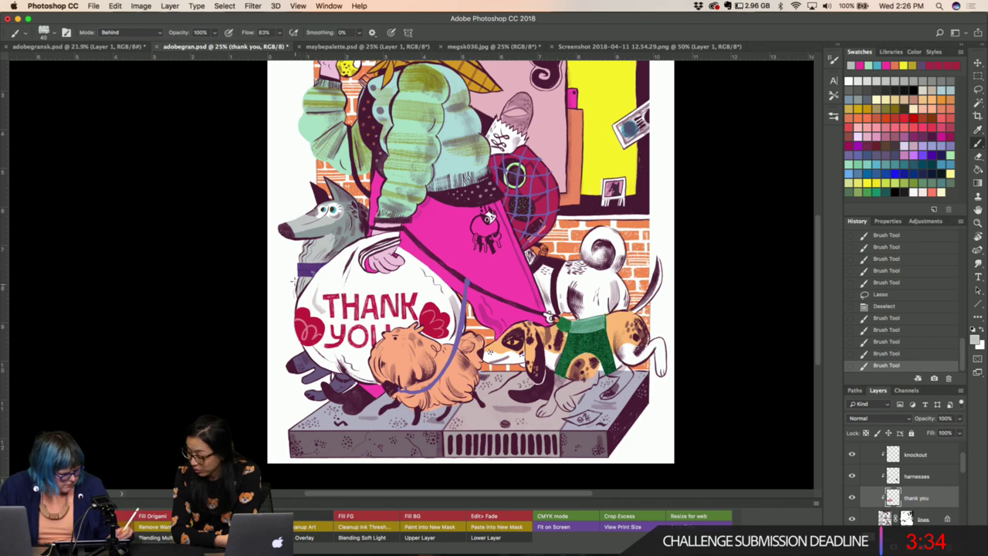
left_click_drag(296, 282, 287, 294)
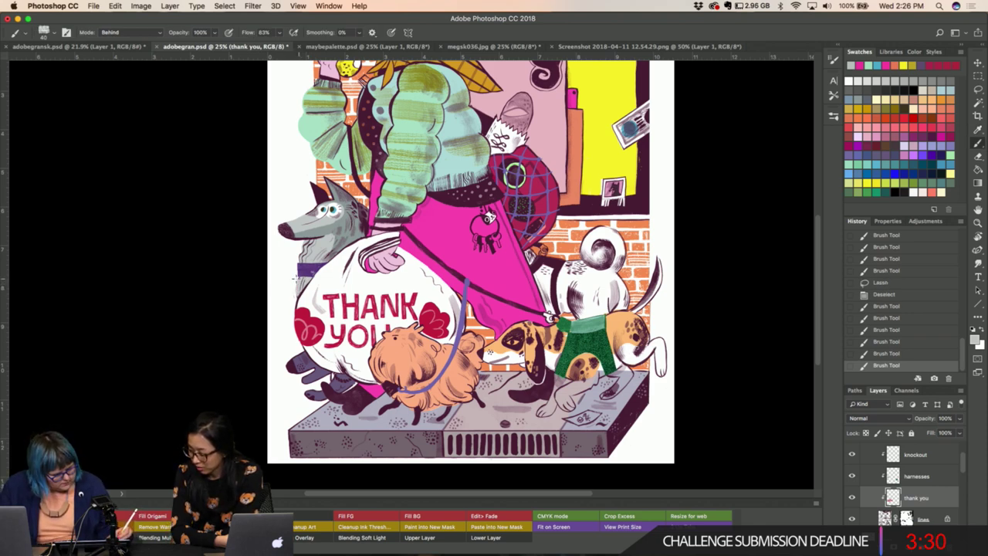
left_click(296, 276)
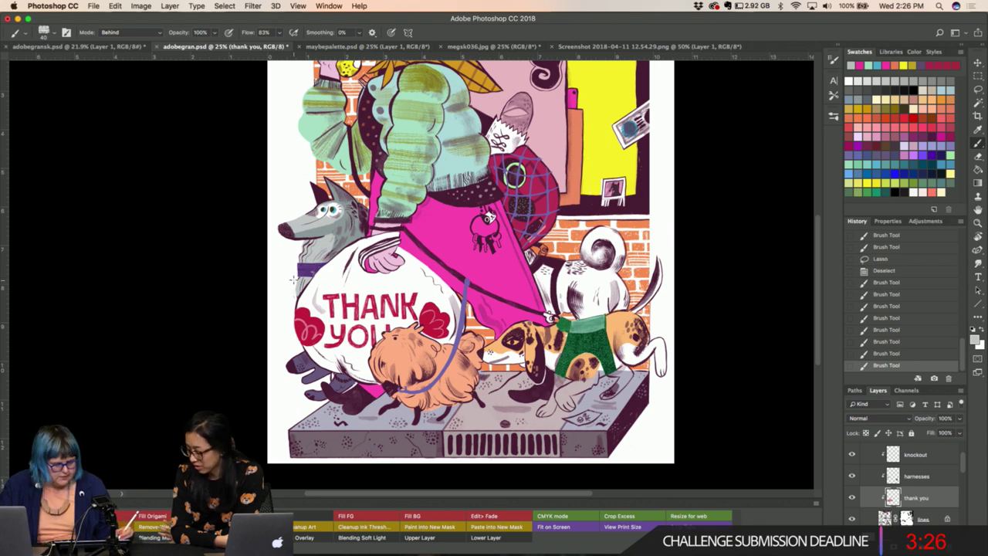
key("i")
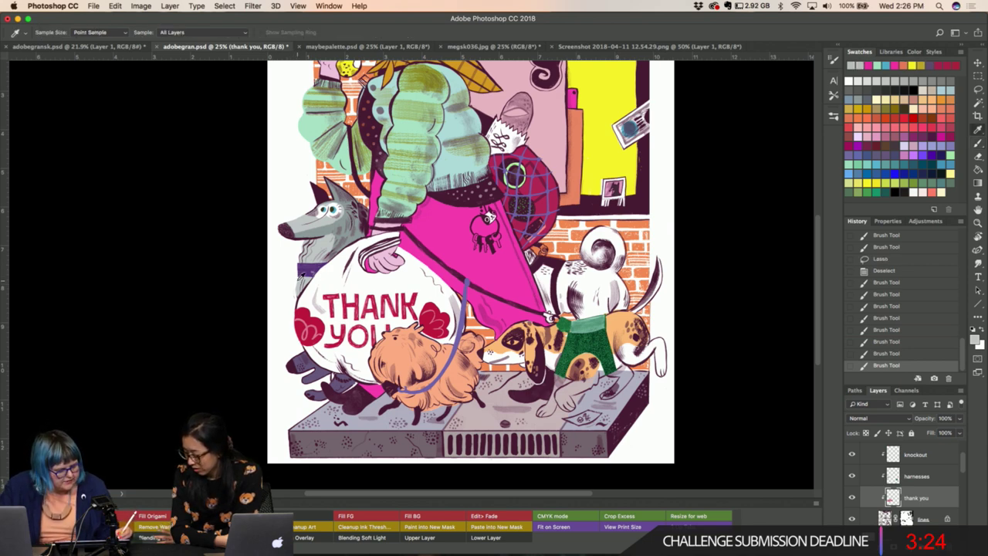
key("b")
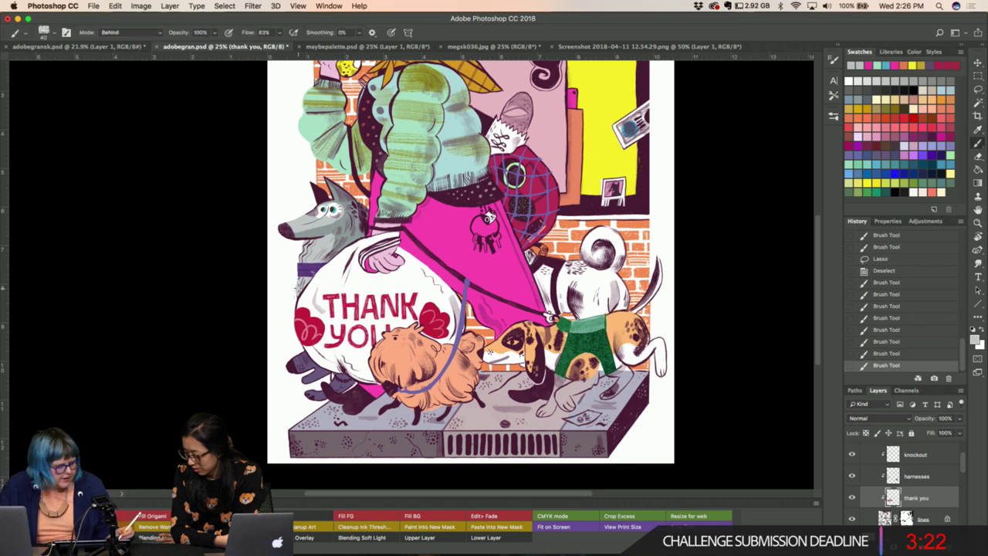
left_click_drag(296, 264, 297, 276)
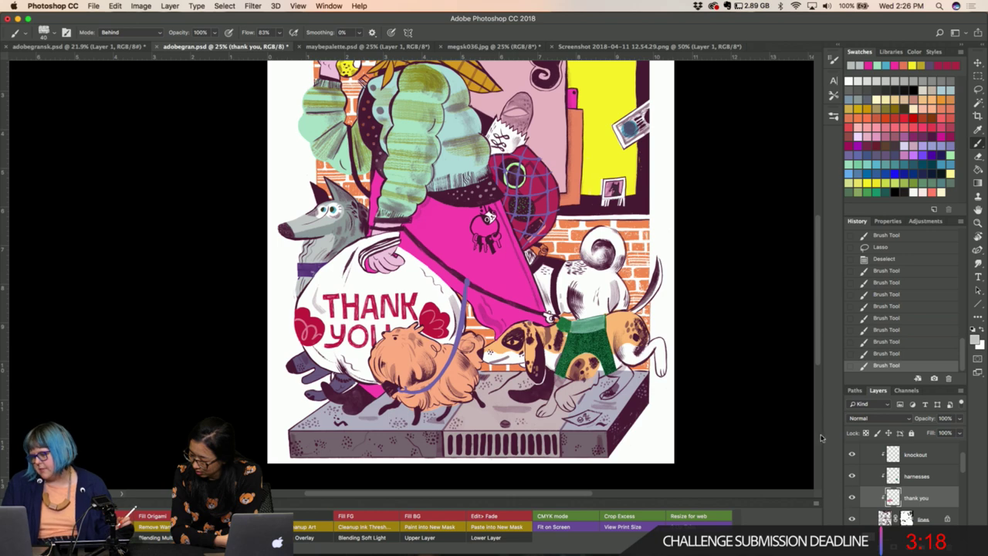
On the harnesses layer, erase the stray bit beside the wolf's purple collar and zoom out.
left_click(906, 475)
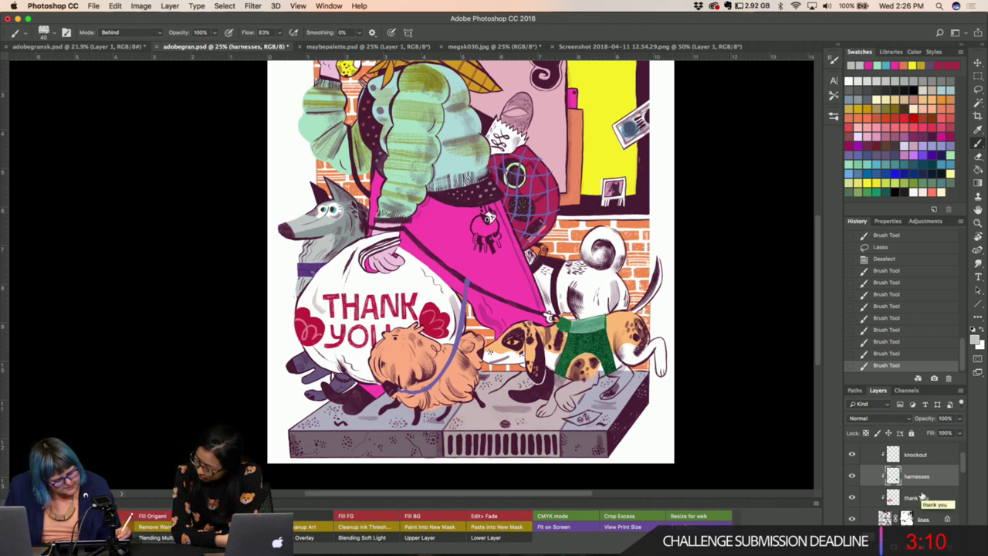
key("e")
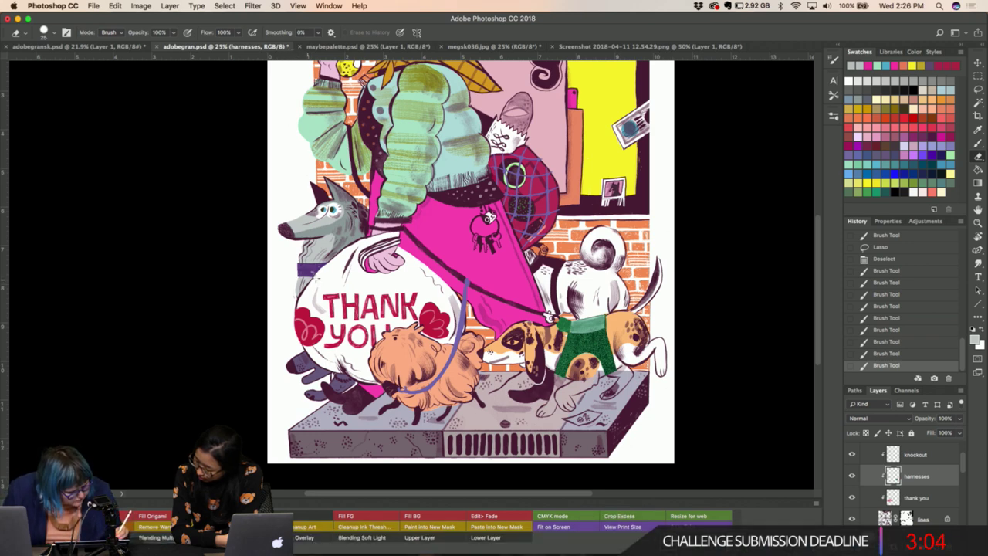
left_click_drag(315, 278, 293, 279)
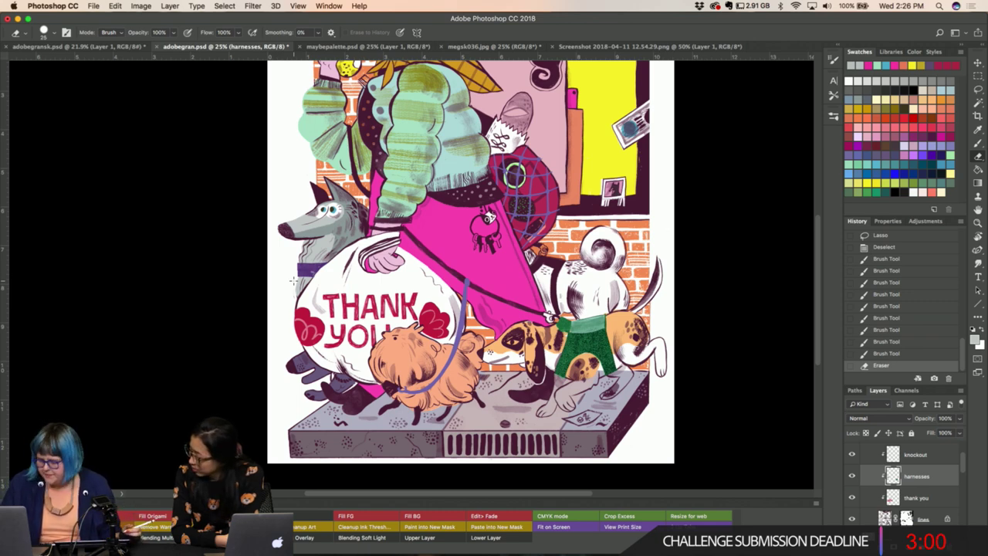
key("i")
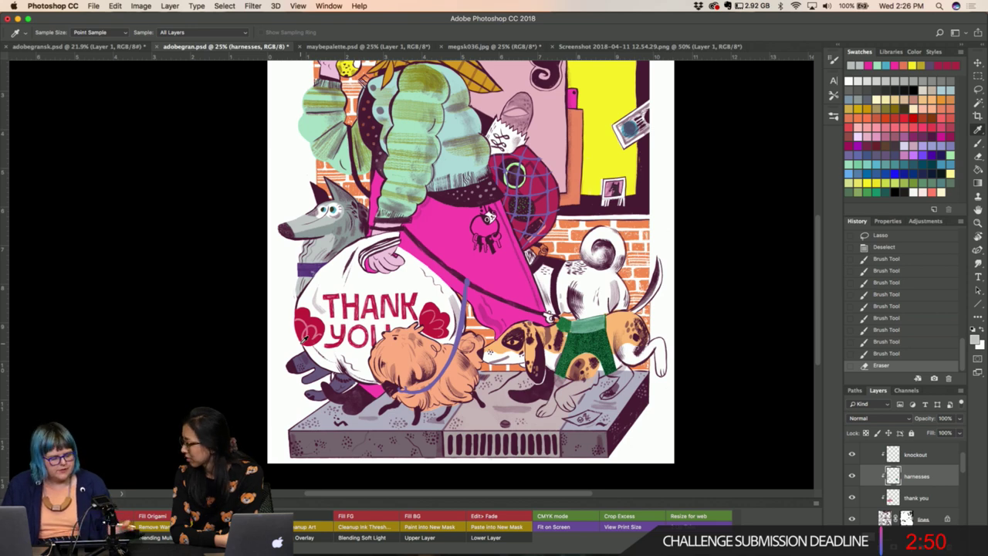
key("ctrl+minus")
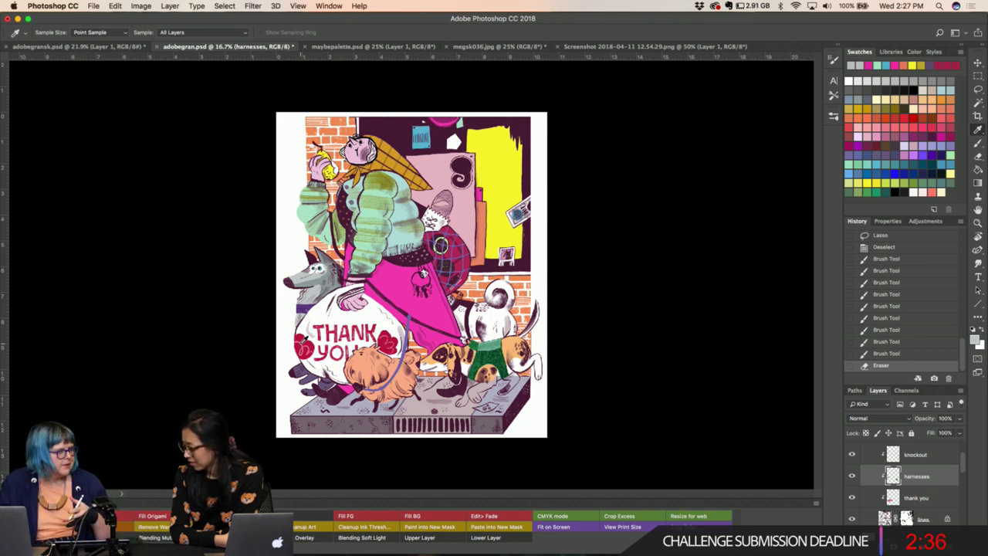
Zoom in, sample the brick orange on the knockout layer, and paint the wall's top edge.
key("super+equal")
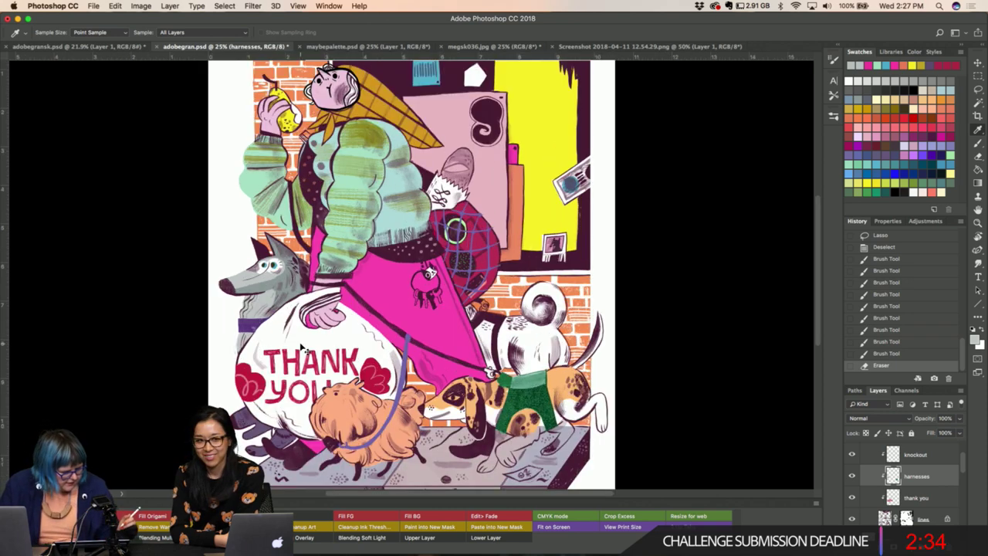
scroll(304, 340, "up", 2)
key("super+equal")
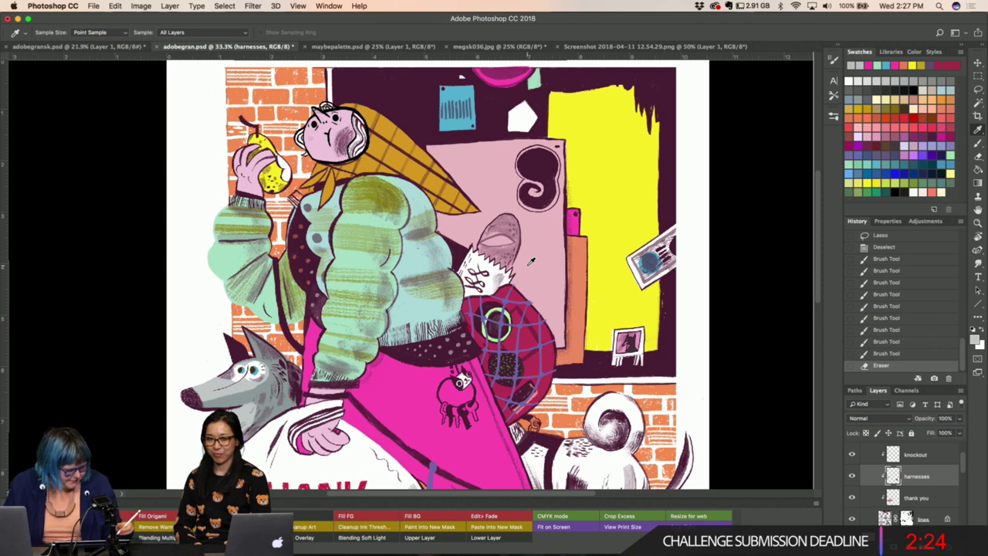
scroll(531, 261, "up", 5)
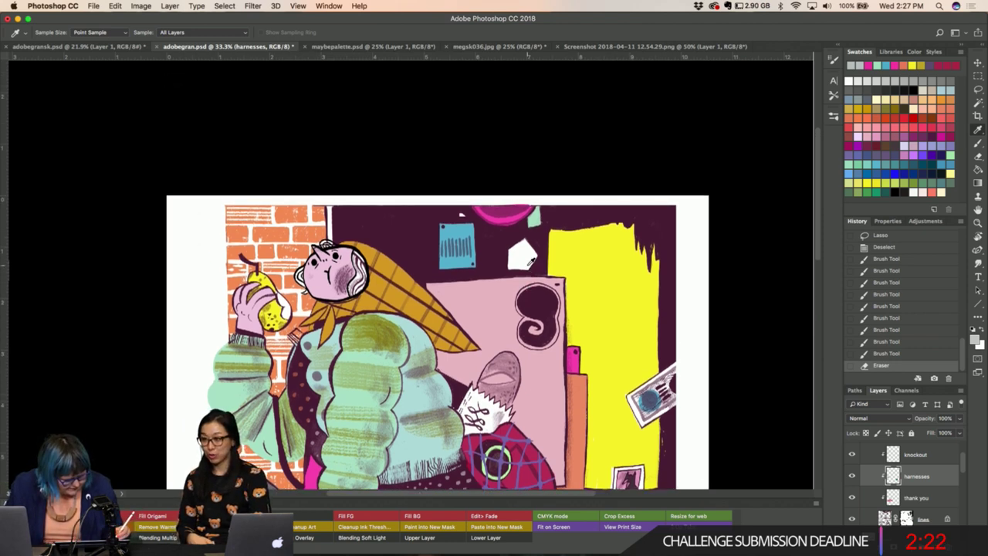
left_click(894, 457)
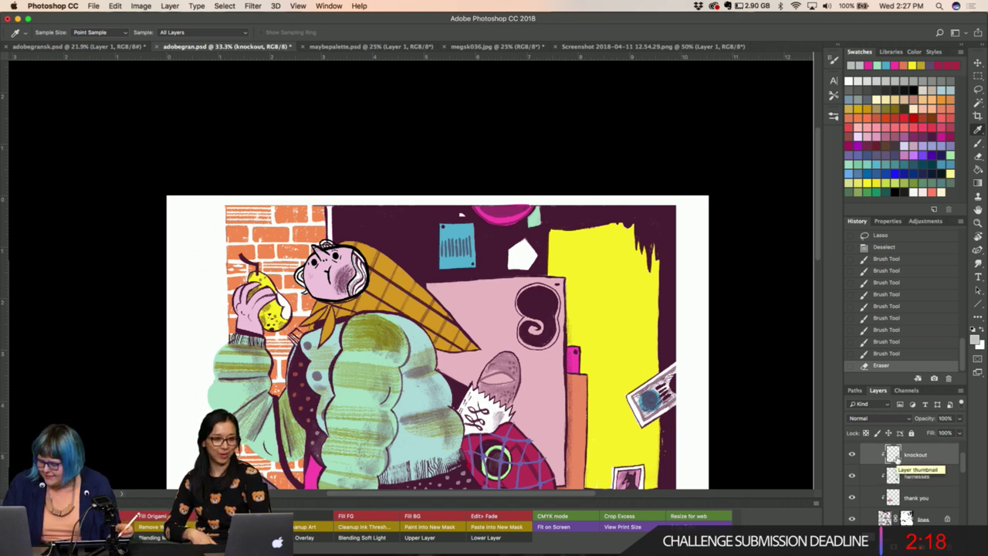
left_click(294, 215)
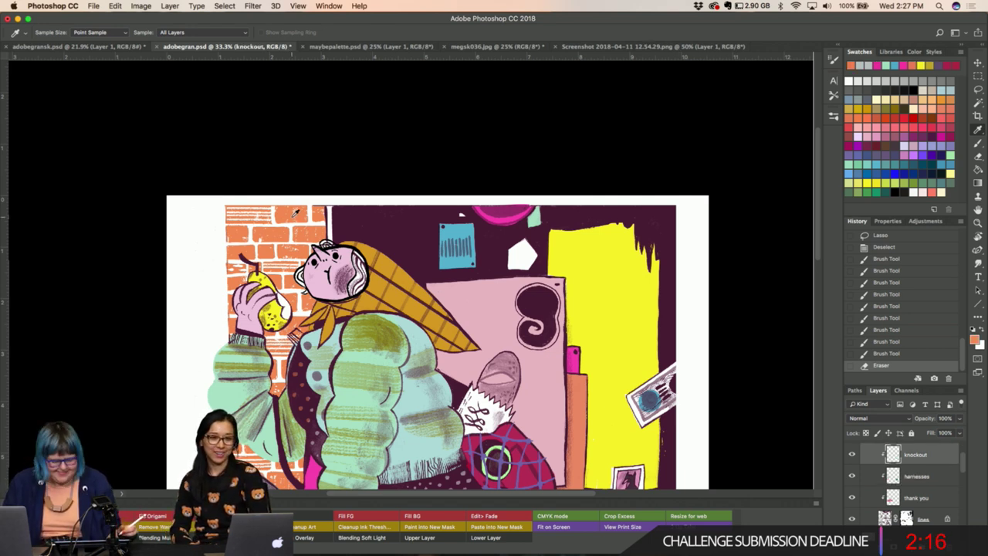
key("b")
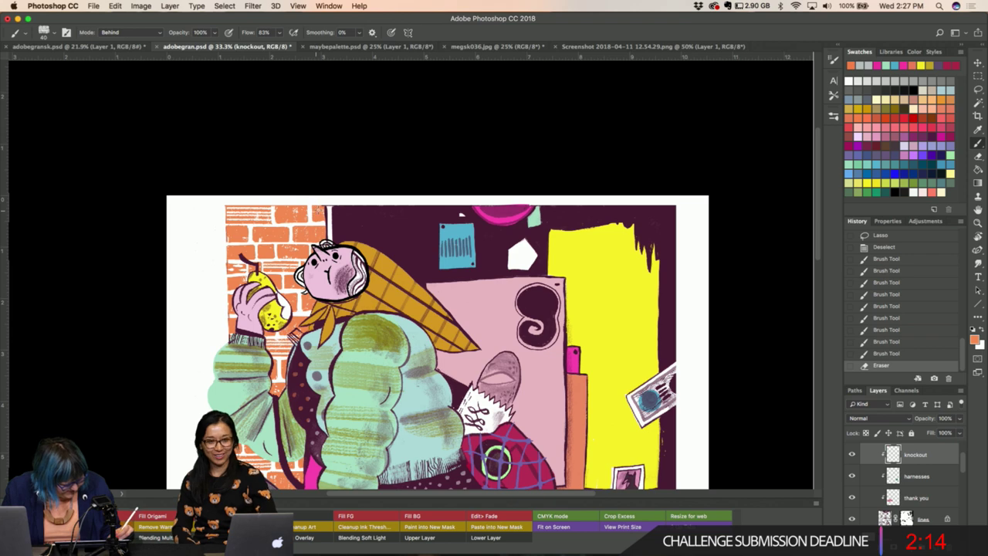
left_click_drag(317, 202, 321, 202)
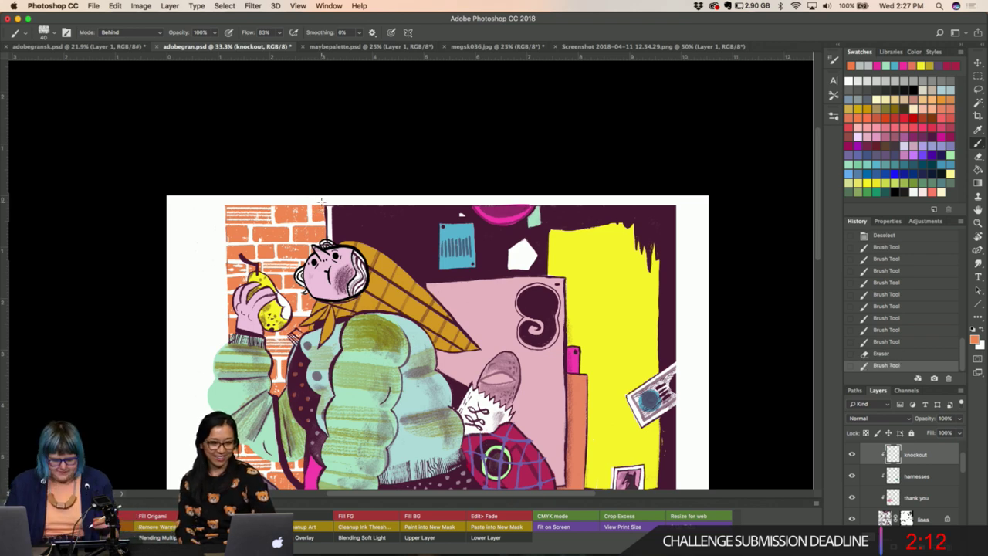
Dab orange touch-ups along the brick wall's left edge beside the woman's sleeve.
scroll(321, 202, "left", 2)
scroll(321, 202, "left", 3)
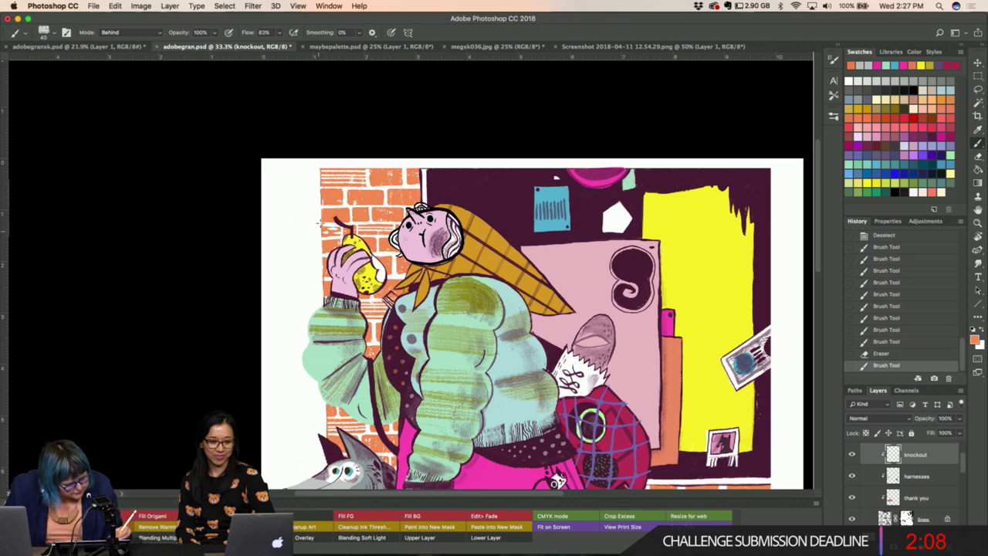
left_click(319, 302)
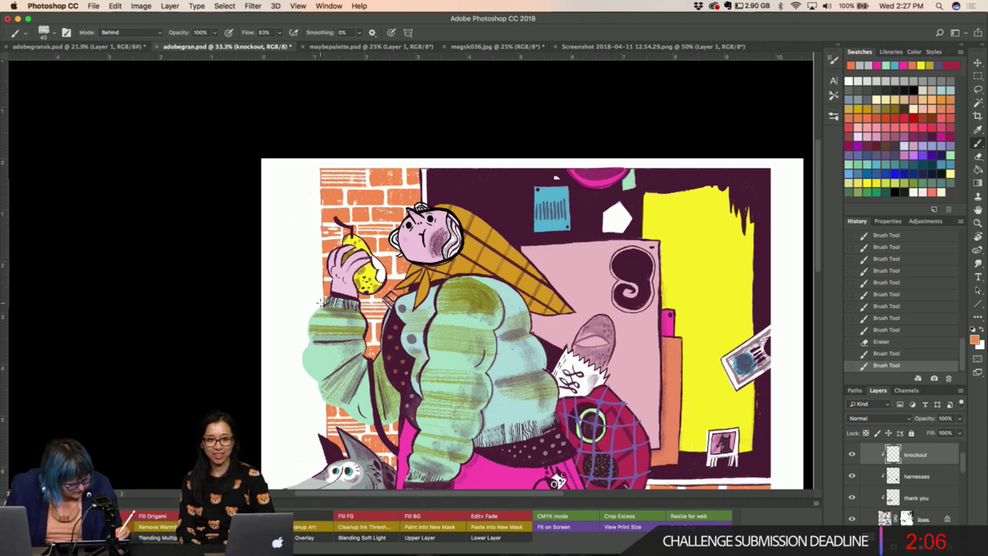
left_click(321, 293)
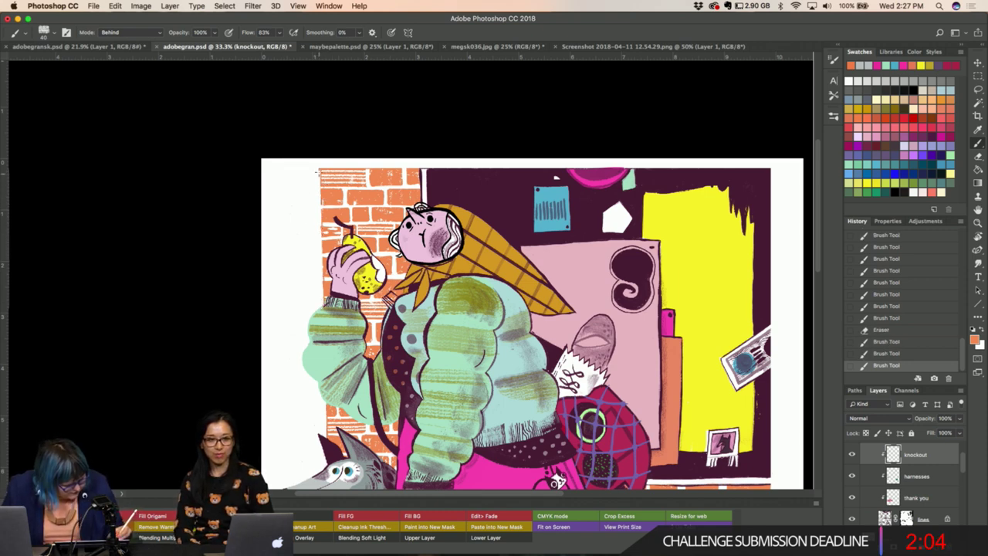
left_click(317, 225)
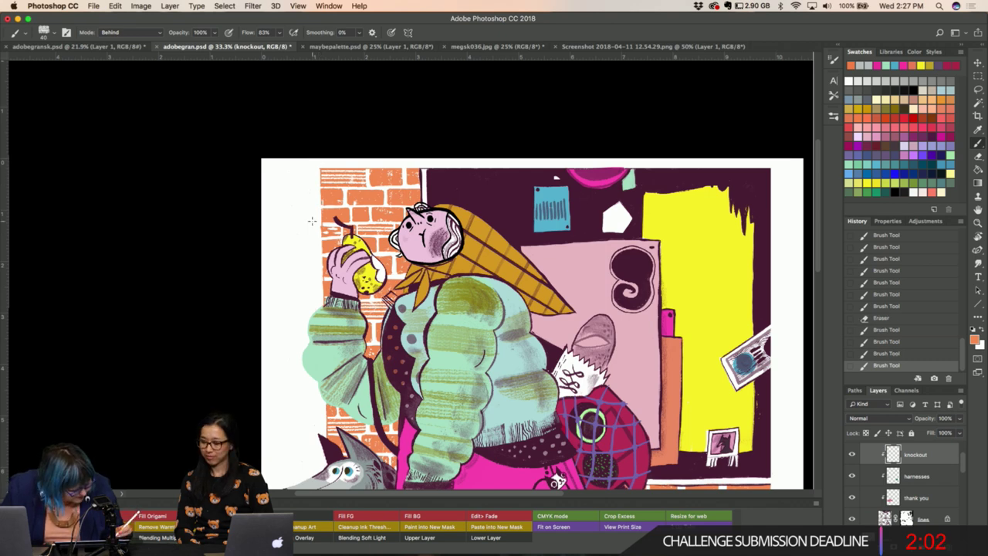
scroll(312, 221, "down", 5)
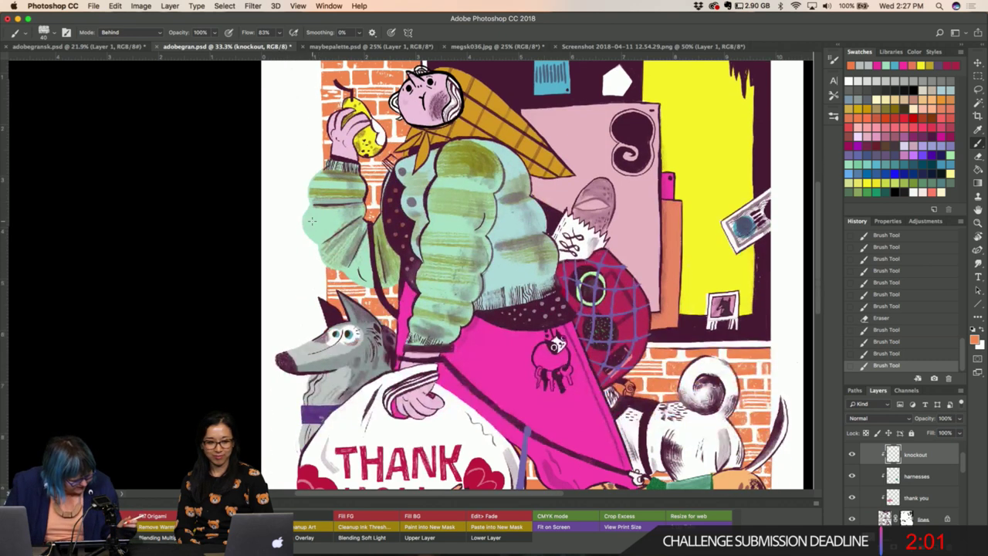
left_click(320, 266)
scroll(320, 265, "down", 5)
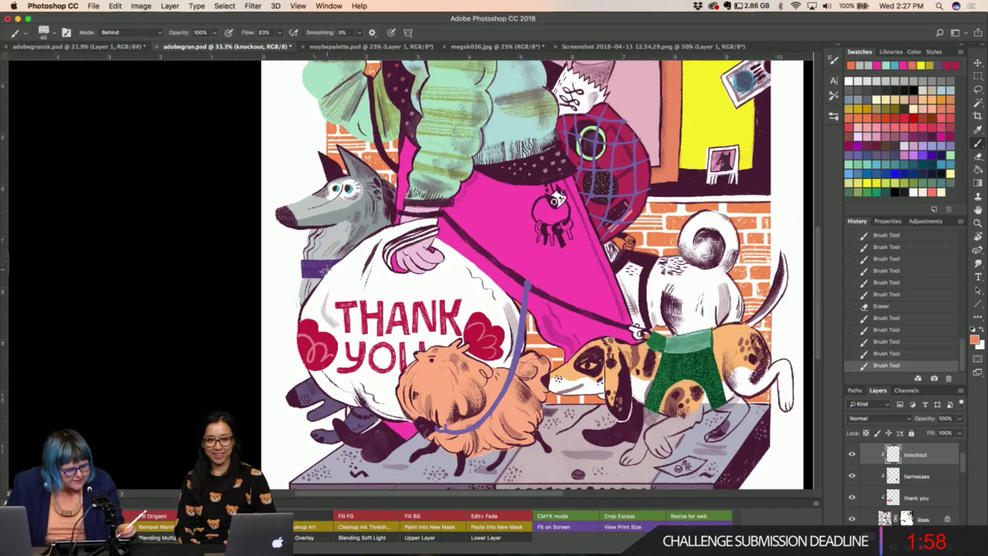
left_click(324, 149)
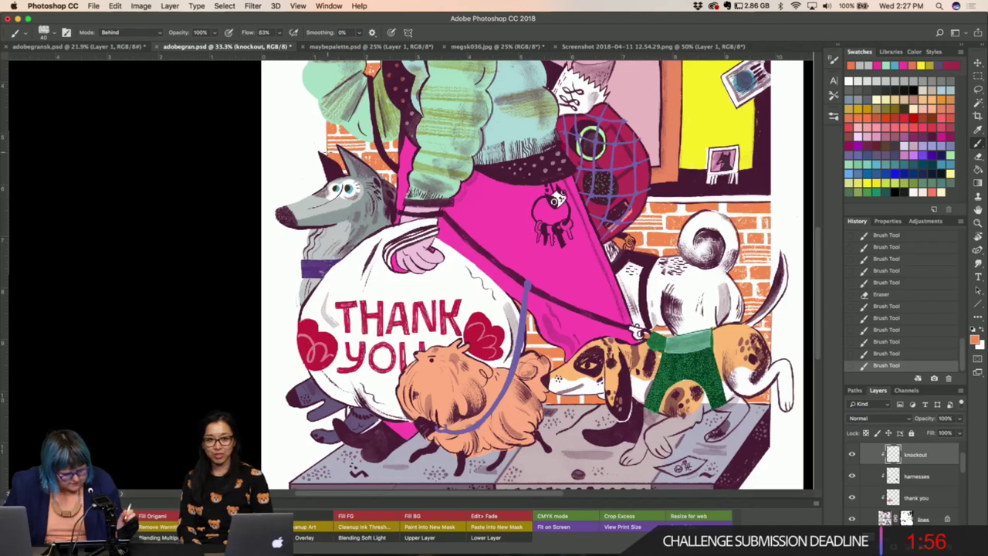
Sample the light grey of the wolf's fur as the painting colour and switch to the Brush.
key("i")
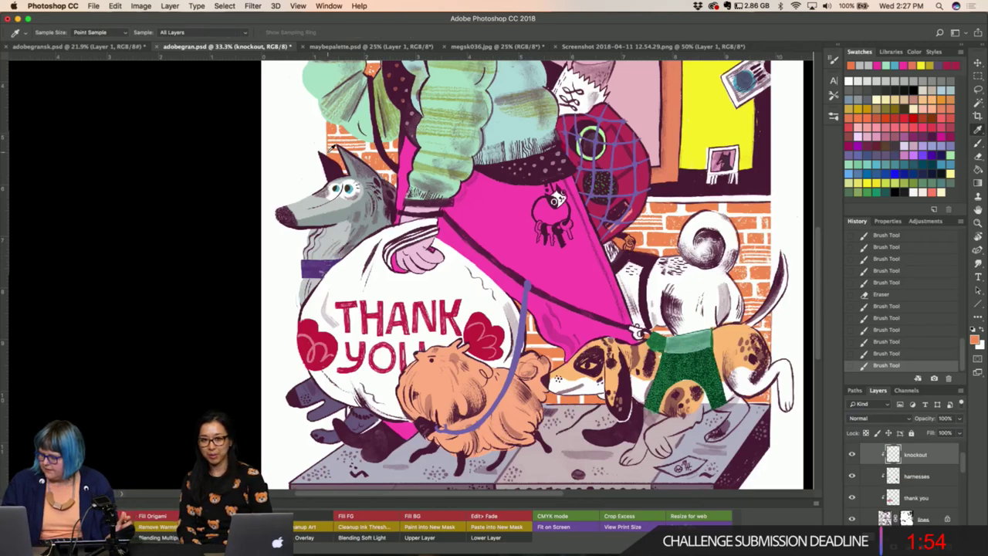
left_click(928, 498)
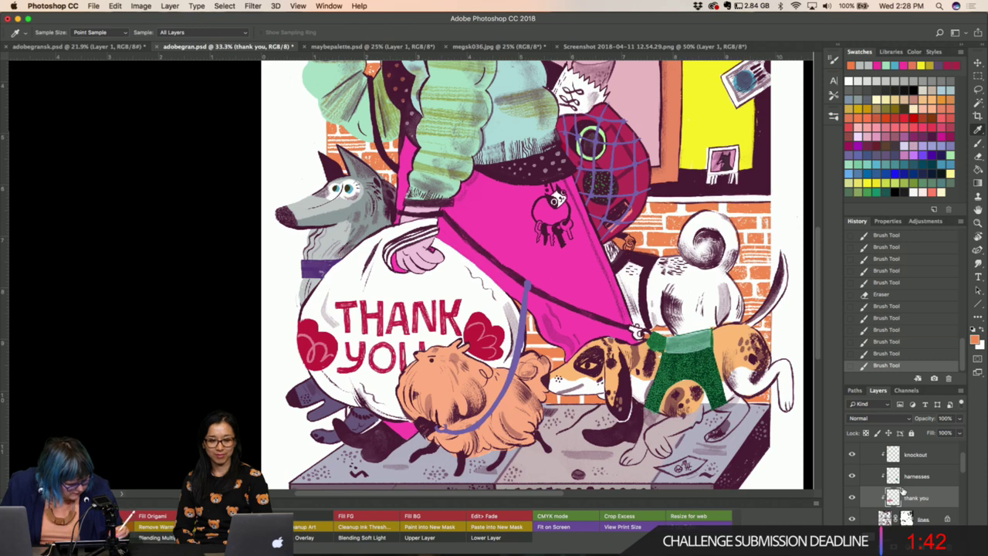
left_click(335, 228)
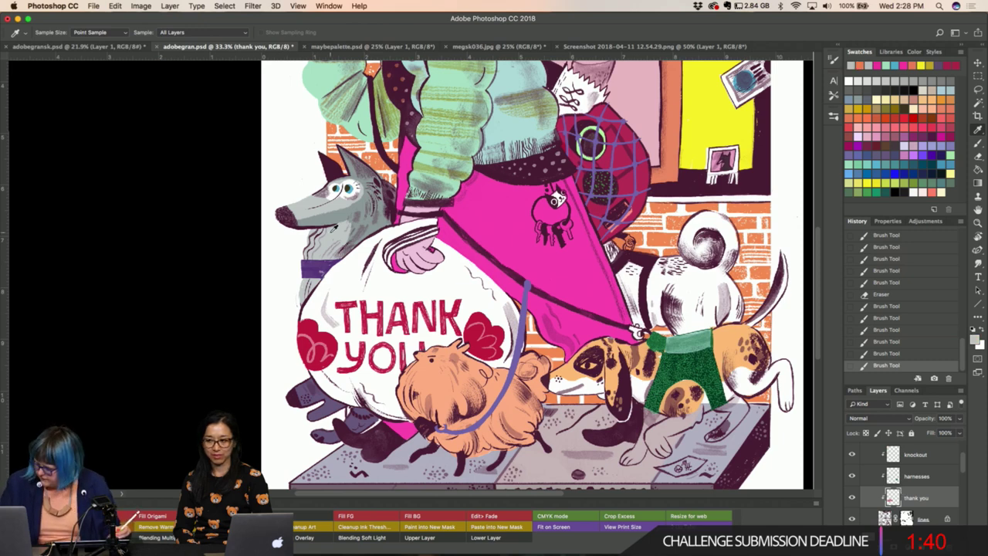
key("b")
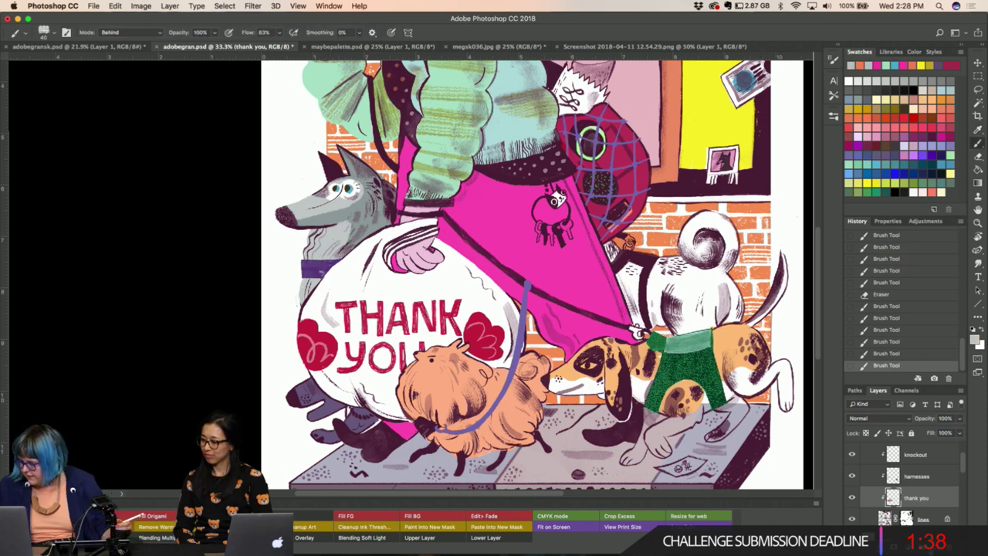
Add a new empty layer named 'doginterior' directly above the harnesses layer.
left_click(910, 480)
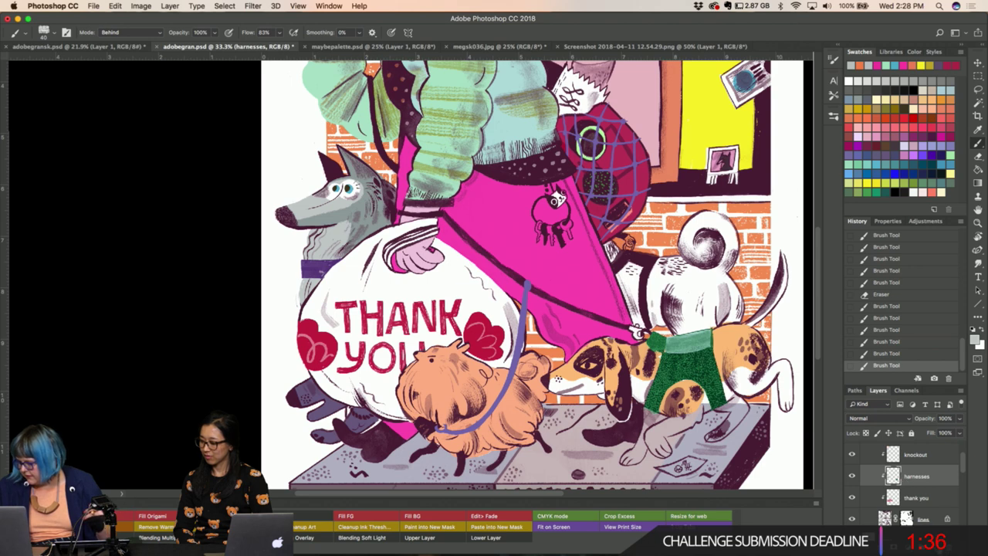
key("ctrl+shift+alt+n")
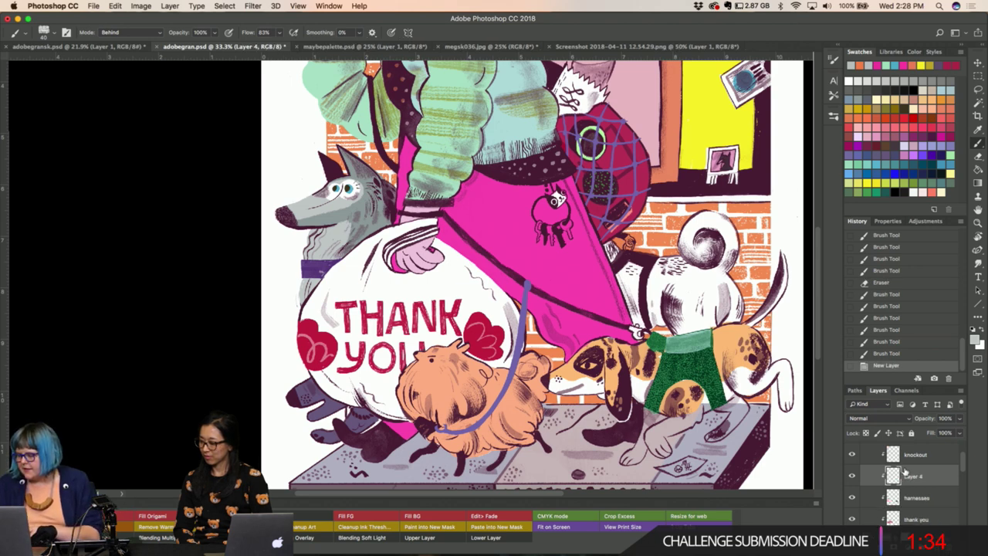
double_click(911, 475)
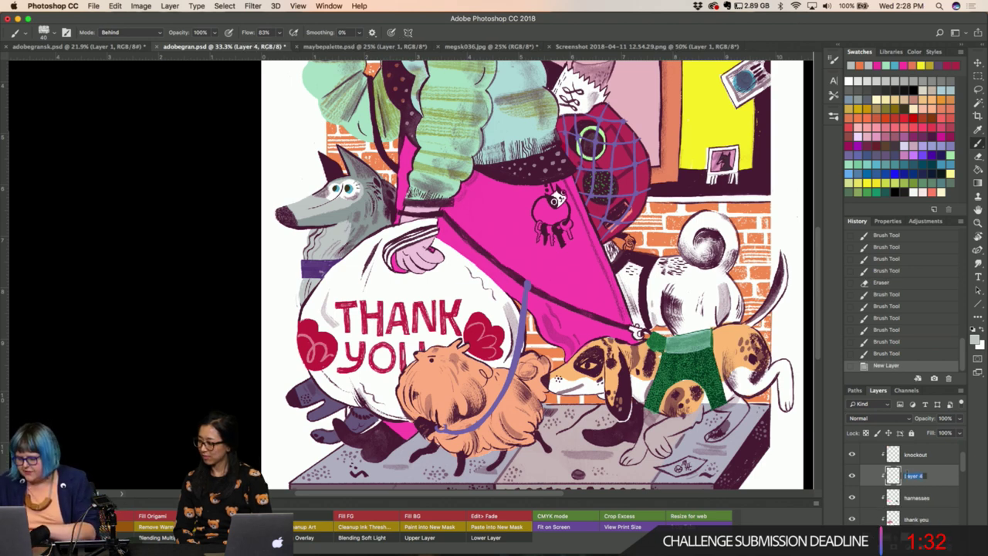
type("dog")
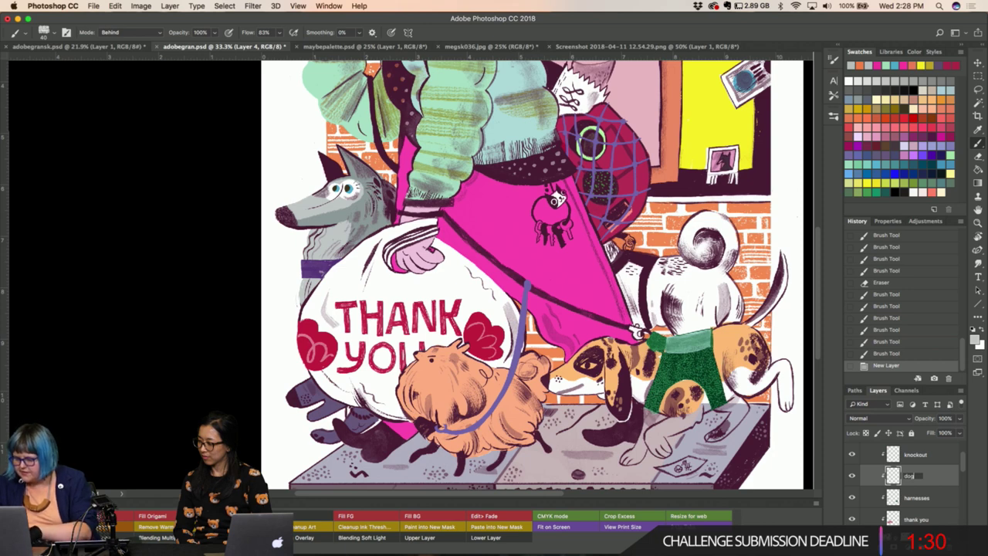
type("interior")
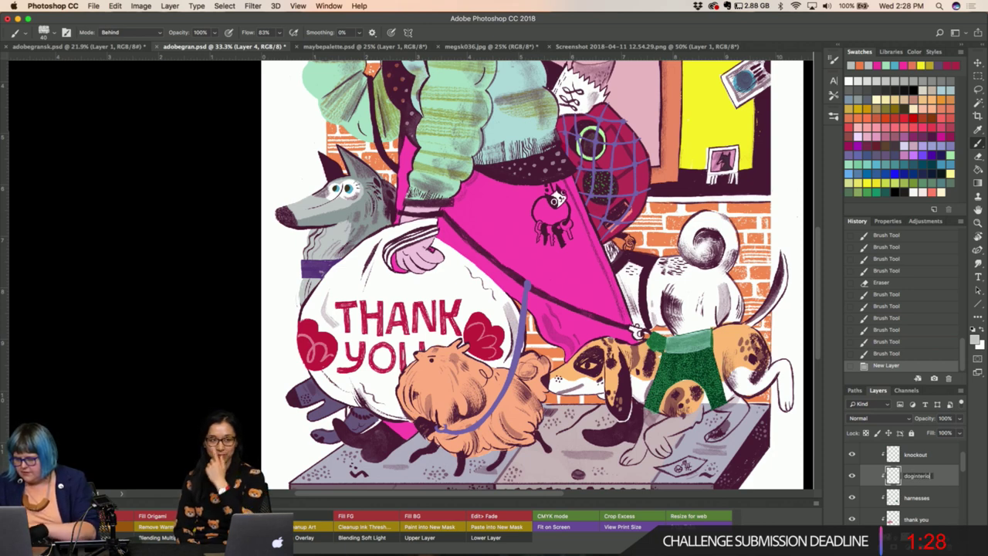
key("Return")
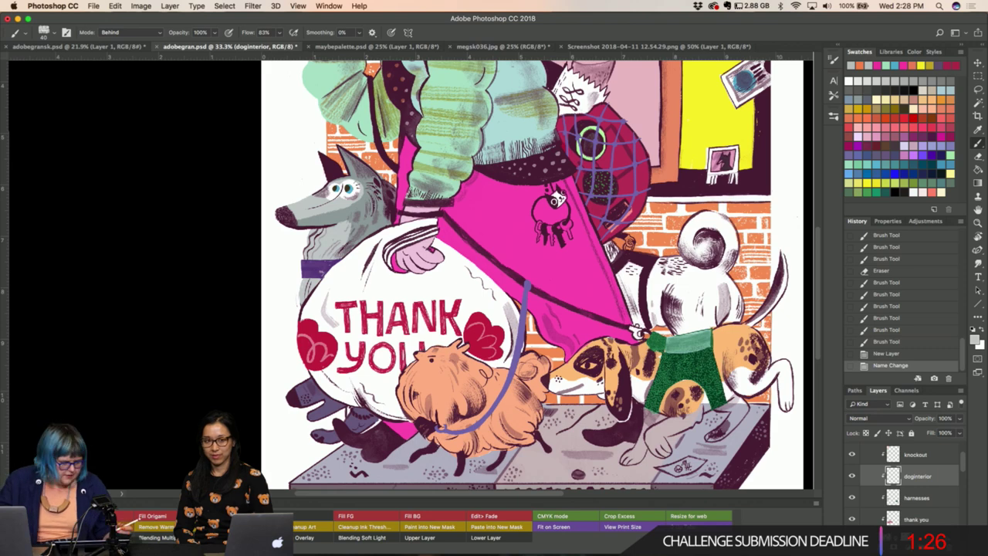
key("ctrl+plus")
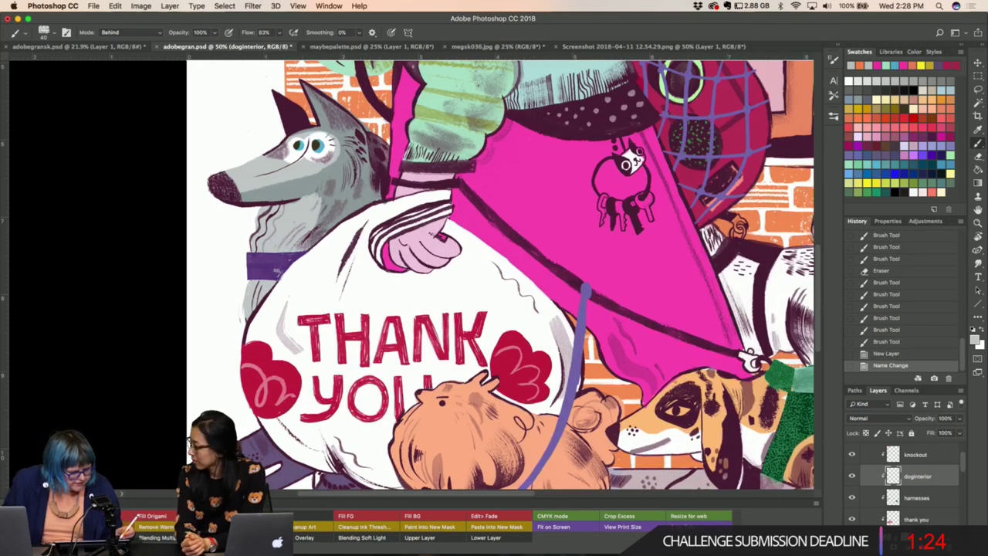
Zoom in on the grey dog by the THANK YOU bag and paint strokes on doginterior.
scroll(903, 479, "up", 1)
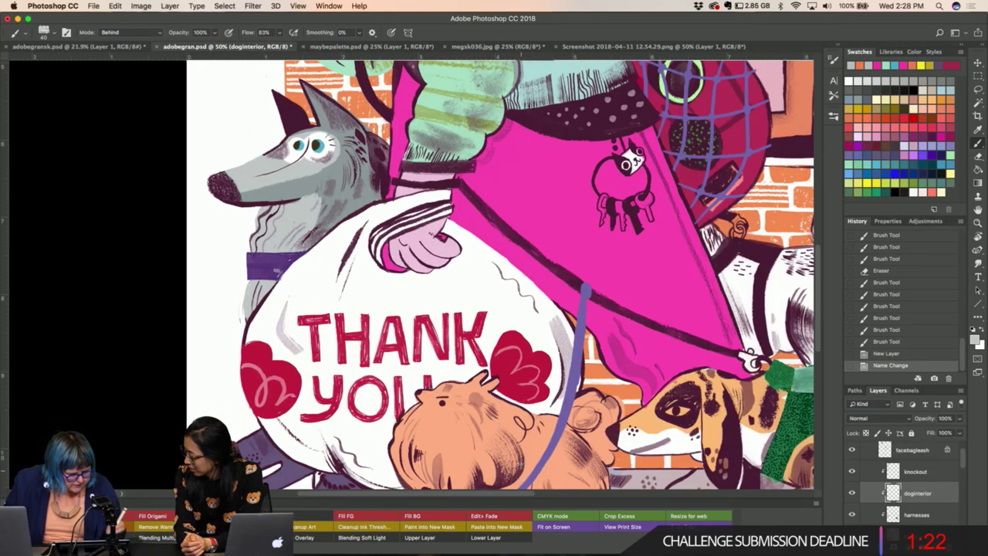
key("ctrl+plus")
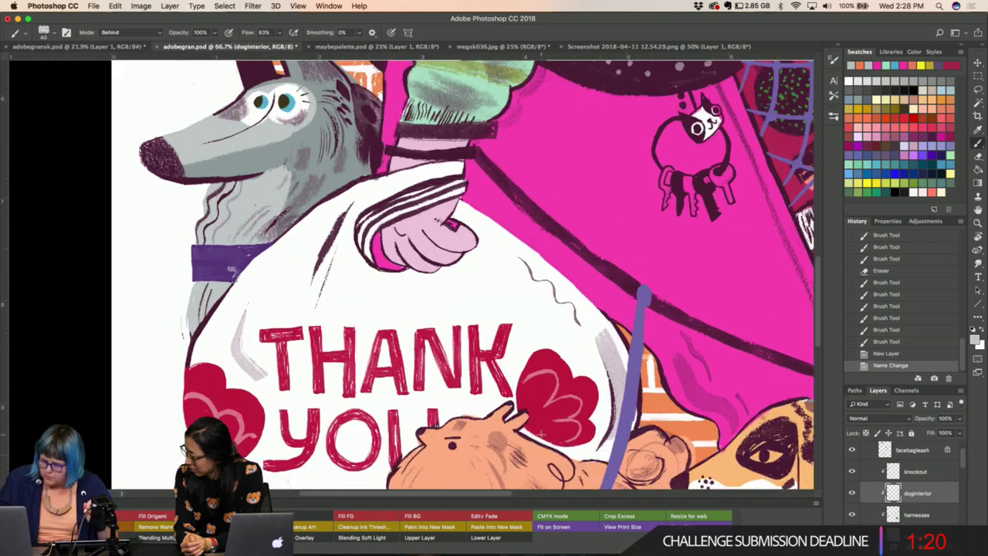
scroll(382, 260, "left", 3)
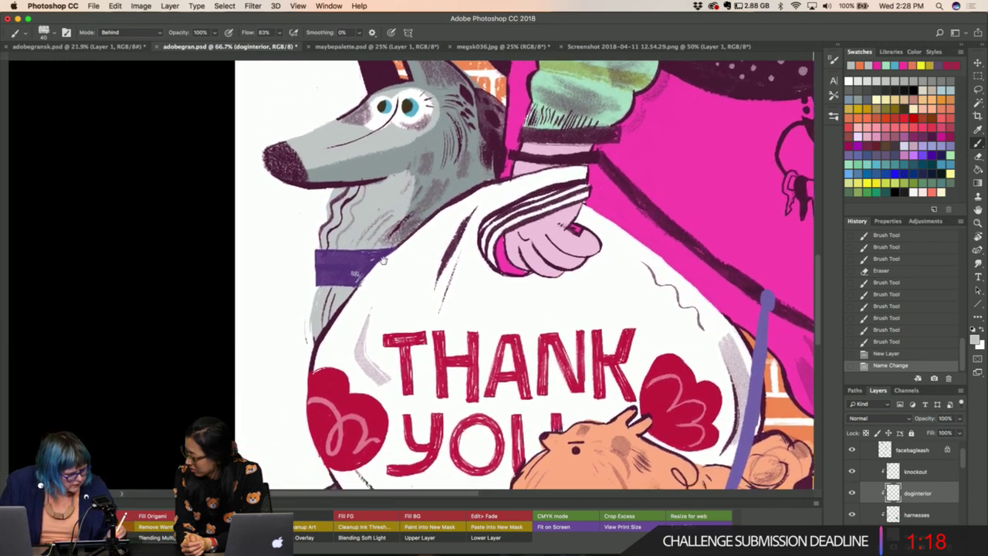
left_click_drag(382, 260, 530, 324)
key("i")
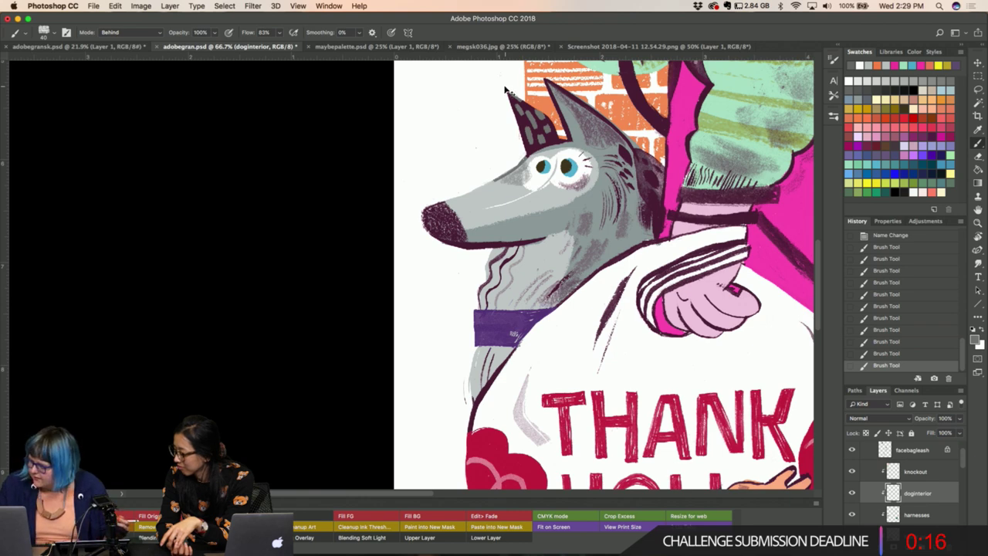
key("super+minus")
key("super+minus")
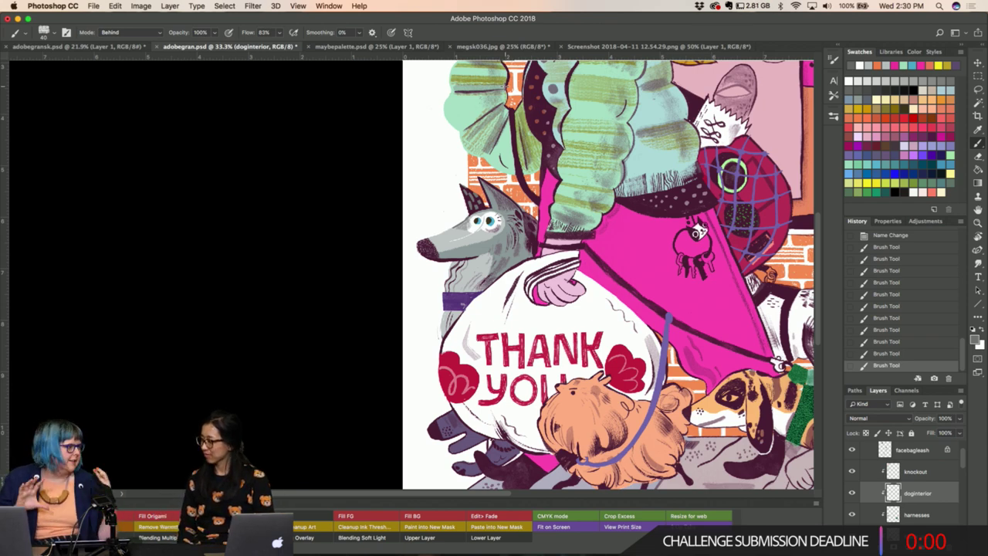
Zoom out to check the whole poster, then zoom back in near the sidewalk's left end.
key("super+minus")
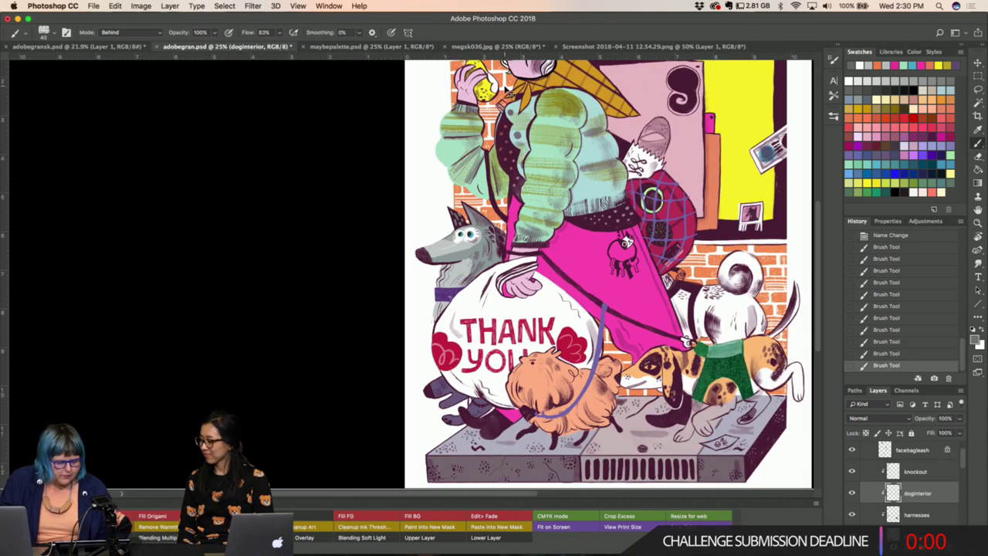
key("super+minus")
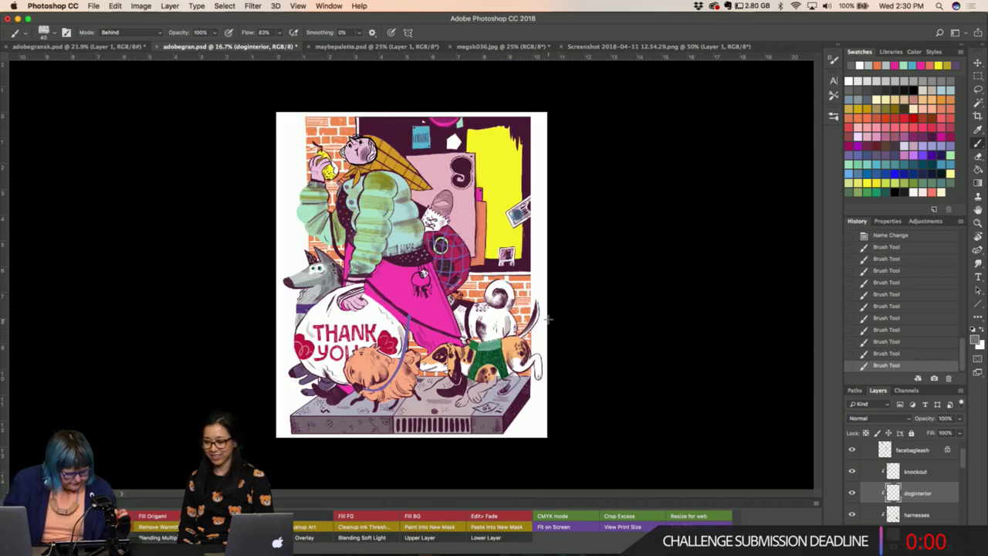
key("super+plus")
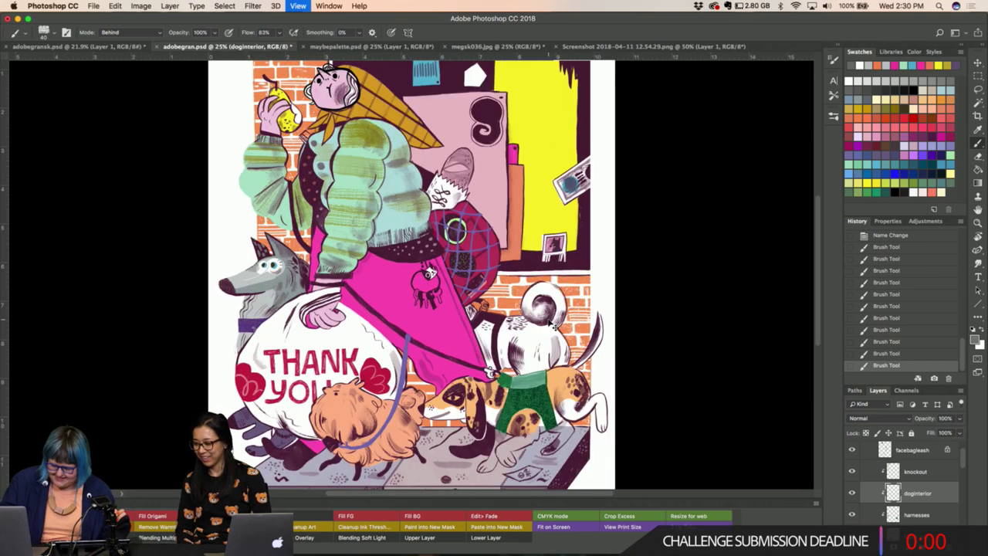
key("super+plus")
scroll(479, 274, "down", 5)
scroll(479, 274, "left", 6)
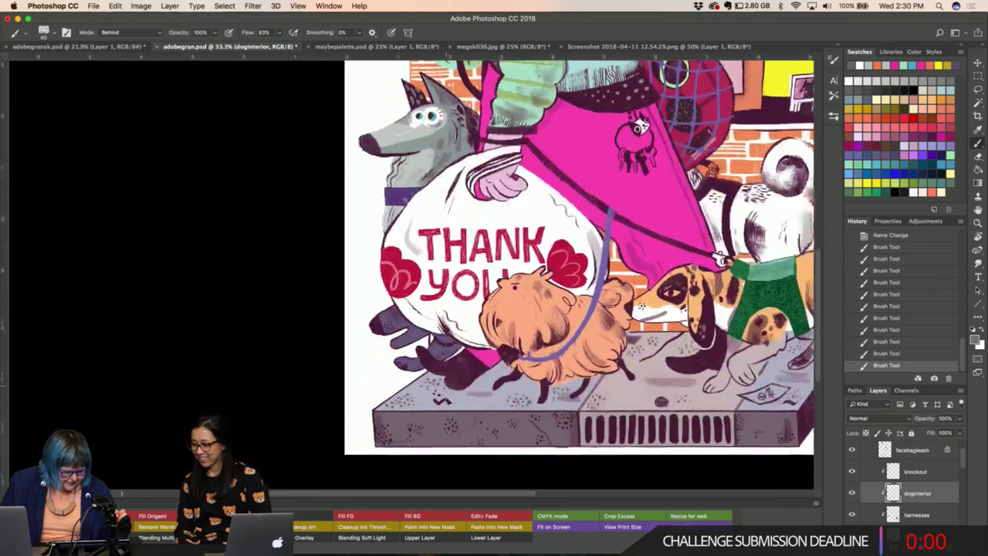
scroll(587, 247, "down", 2)
scroll(586, 247, "left", 1)
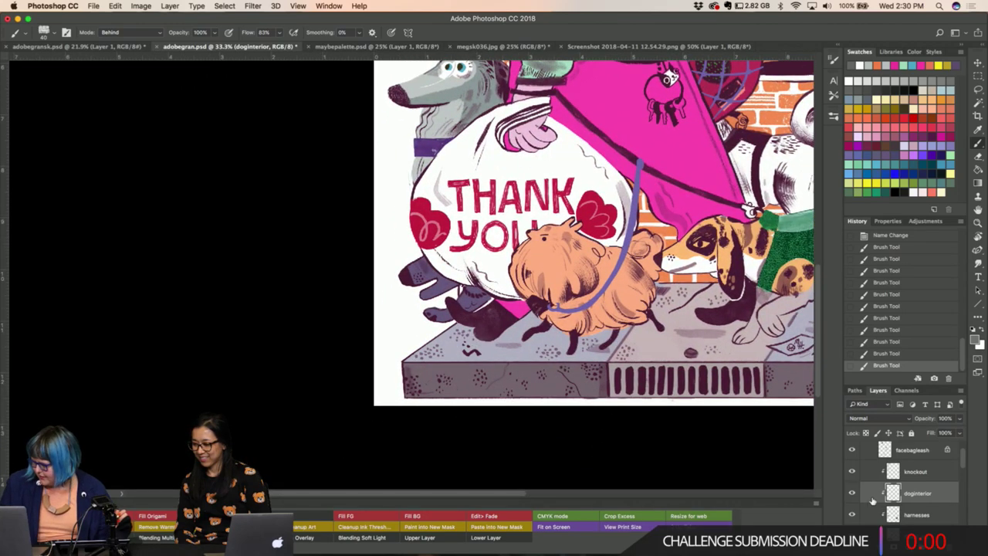
Sample a colour and brush a stroke on the knockout layer near the sidewalk.
left_click(925, 474)
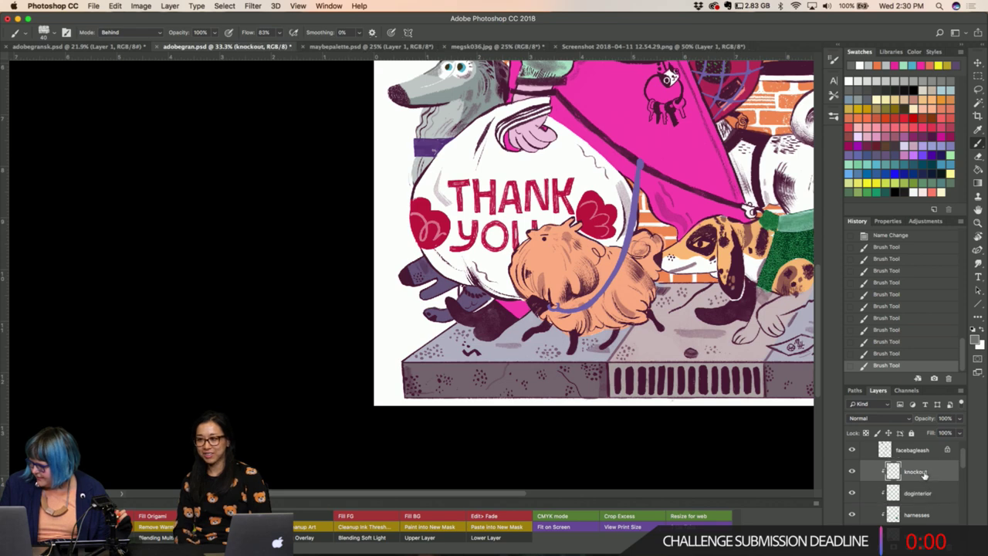
key("i")
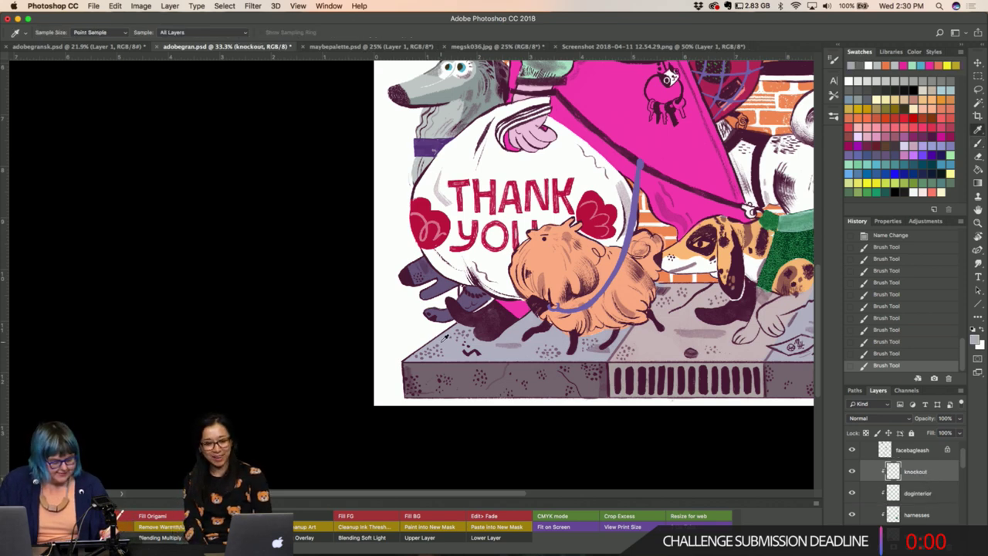
key("b")
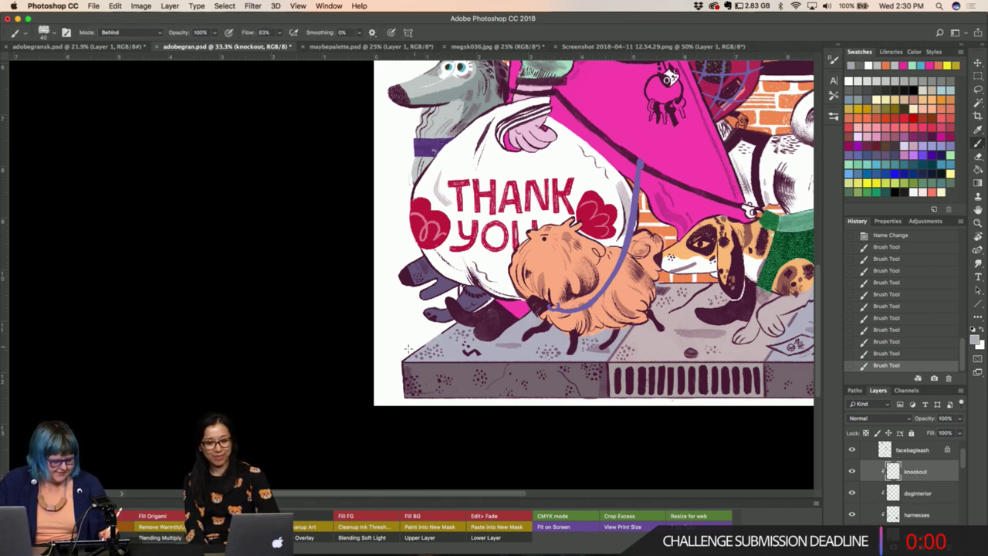
left_click_drag(429, 335, 424, 340)
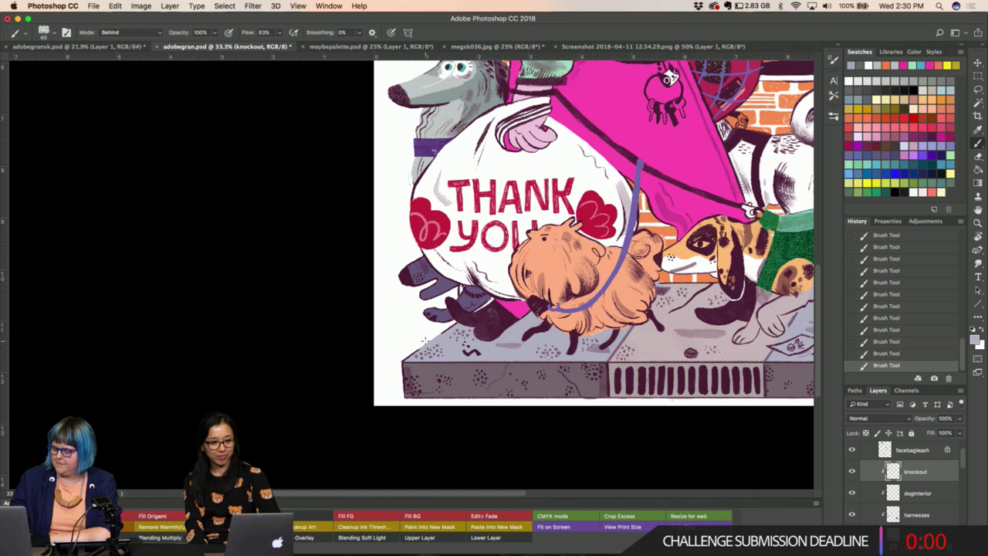
key("ctrl+minus")
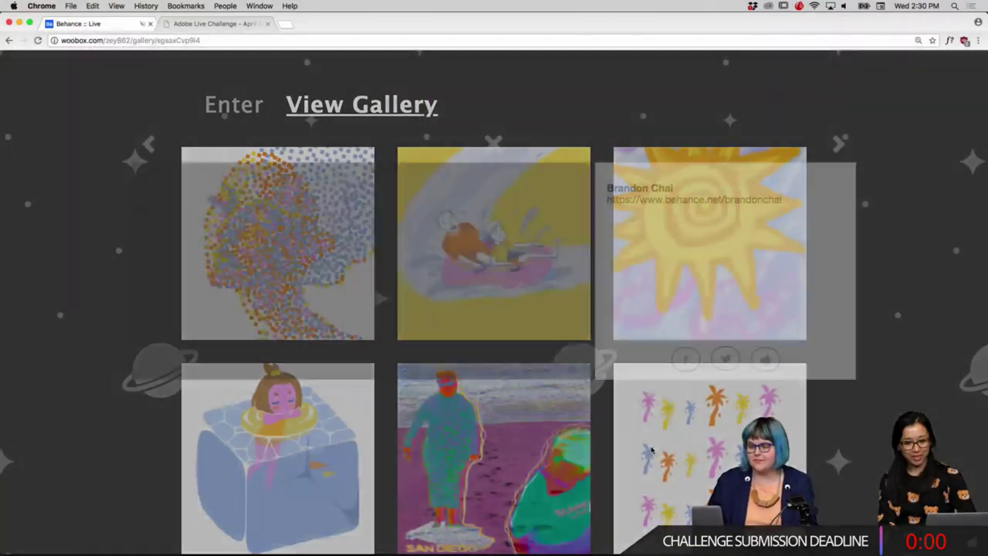
Enlarge the palm-tree entry, then browse to the beach image and pool drawing entries.
left_click(652, 450)
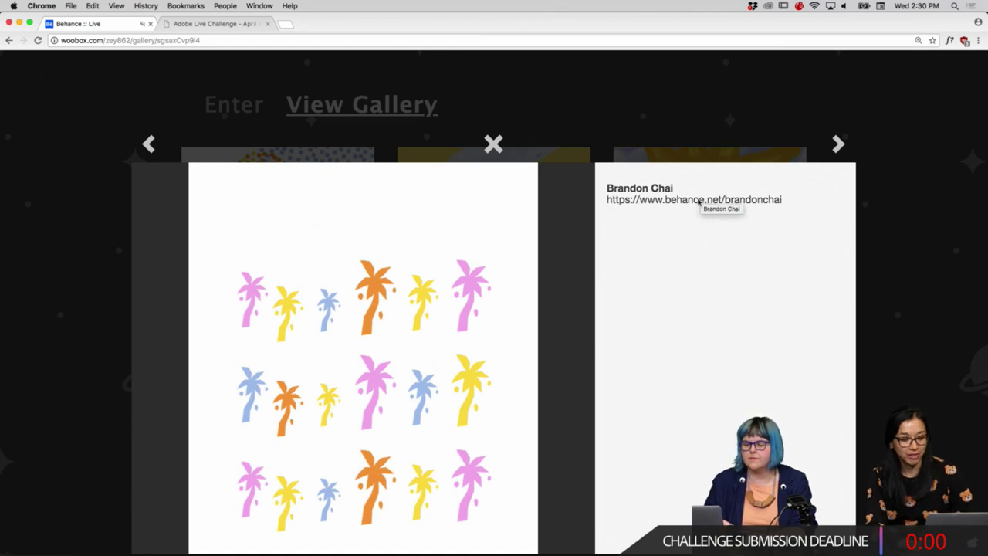
left_click(146, 143)
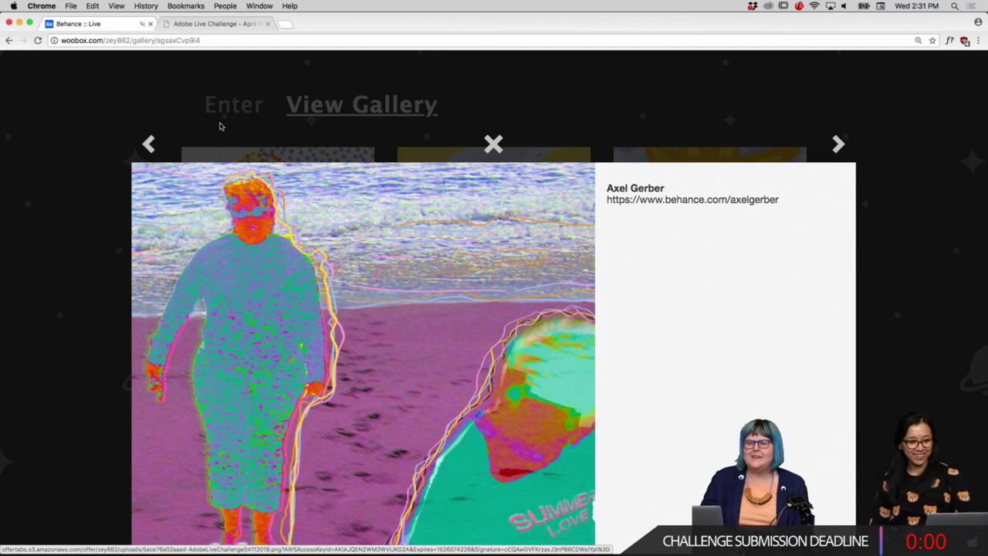
left_click(144, 150)
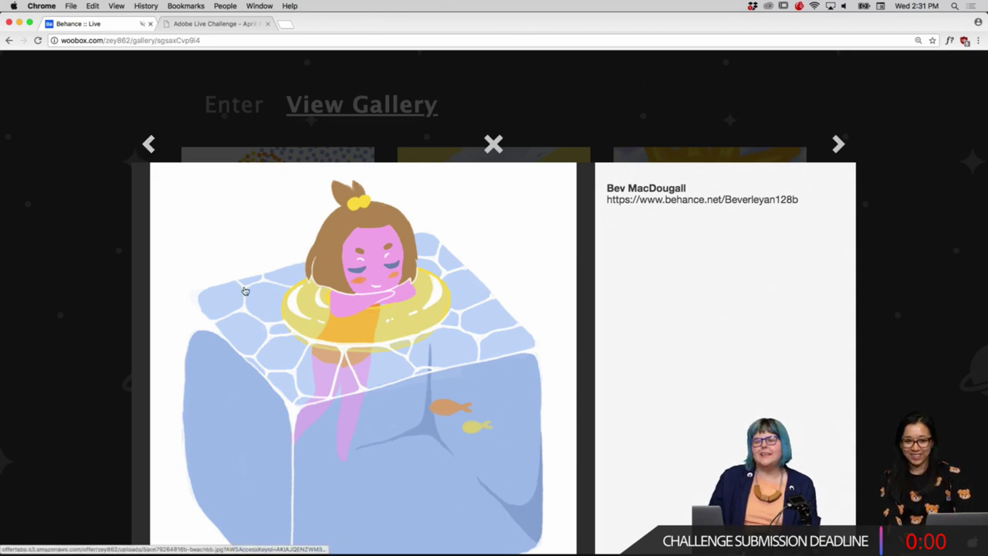
scroll(245, 287, "down", 3)
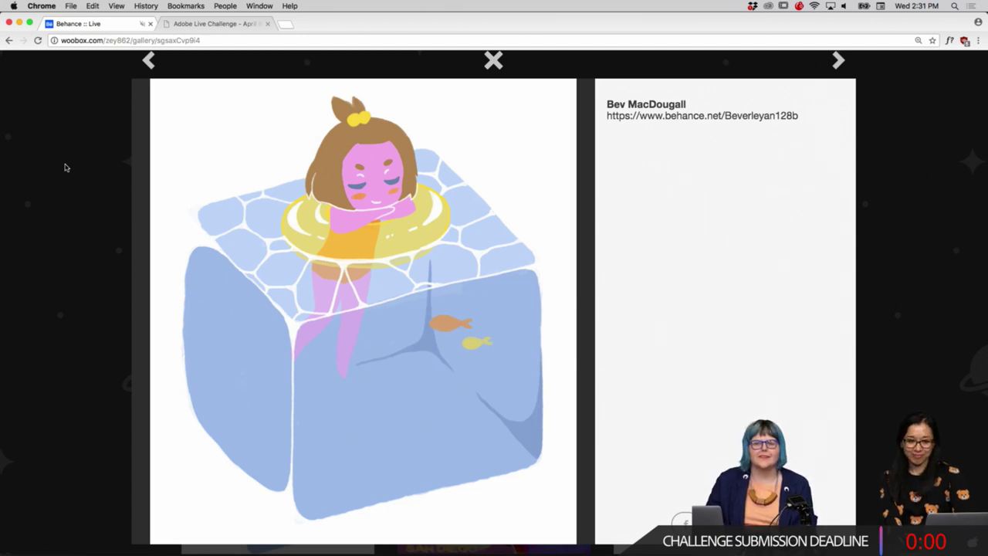
scroll(166, 245, "up", 2)
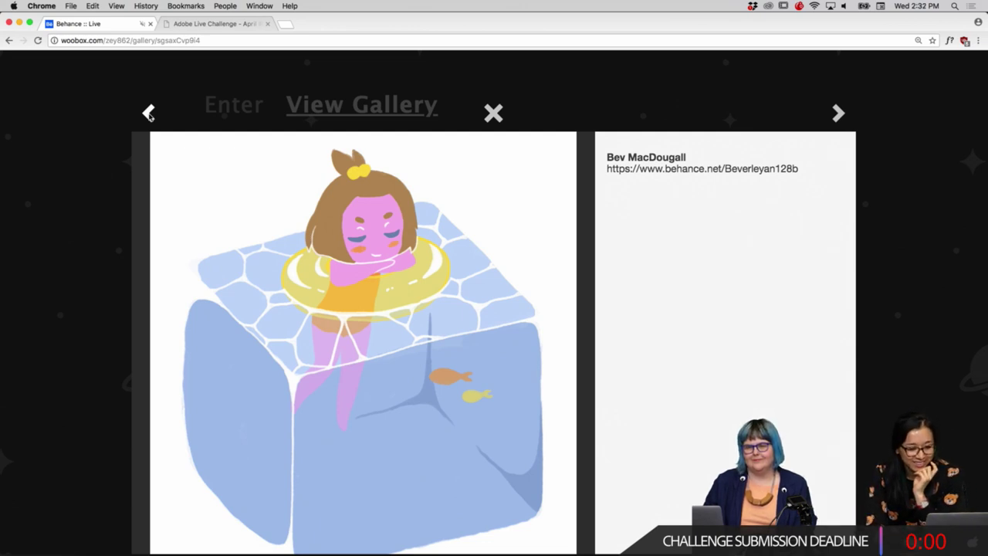
Move on to the sun drawing entry, then to the water-slide tube entry.
left_click(149, 114)
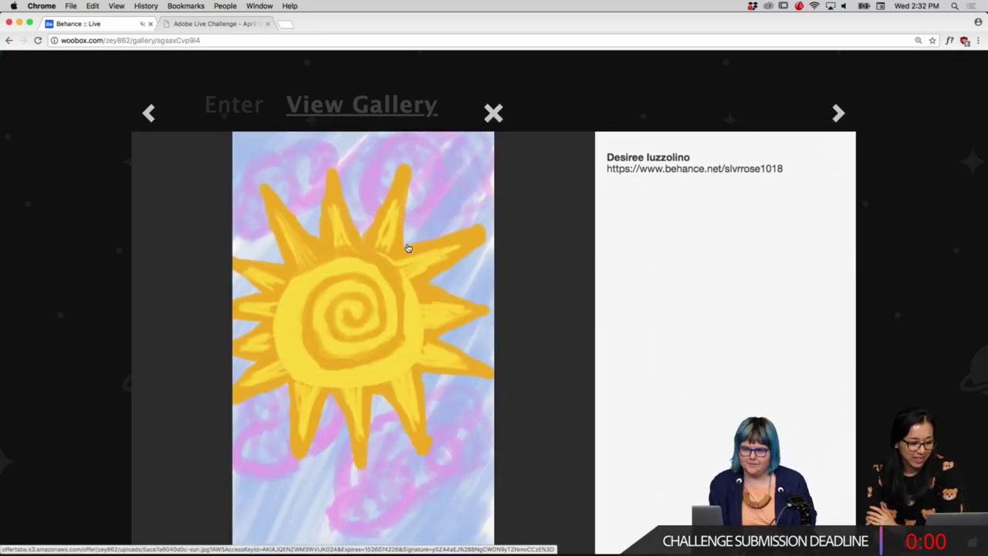
scroll(409, 248, "down", 1)
scroll(408, 248, "down", 2)
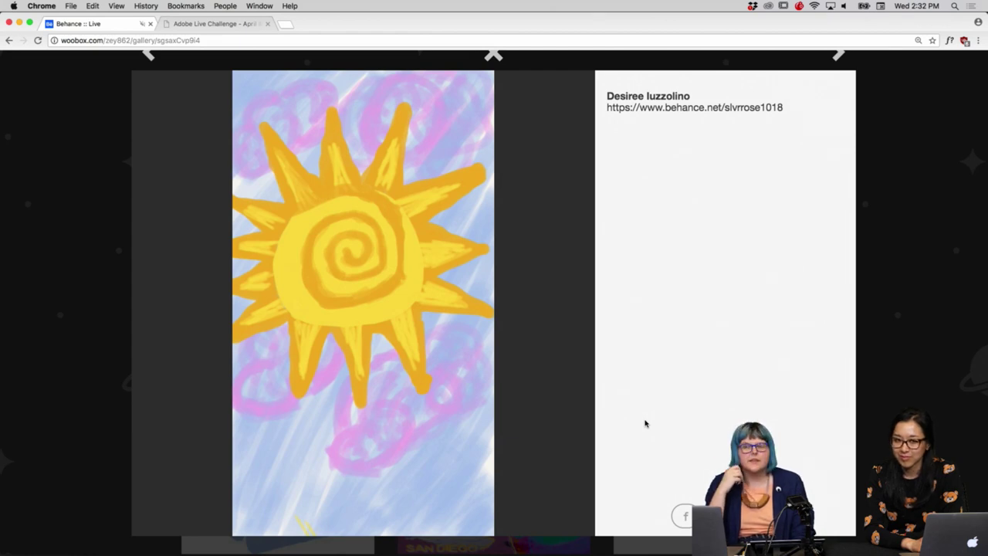
scroll(645, 423, "up", 1)
scroll(645, 423, "up", 2)
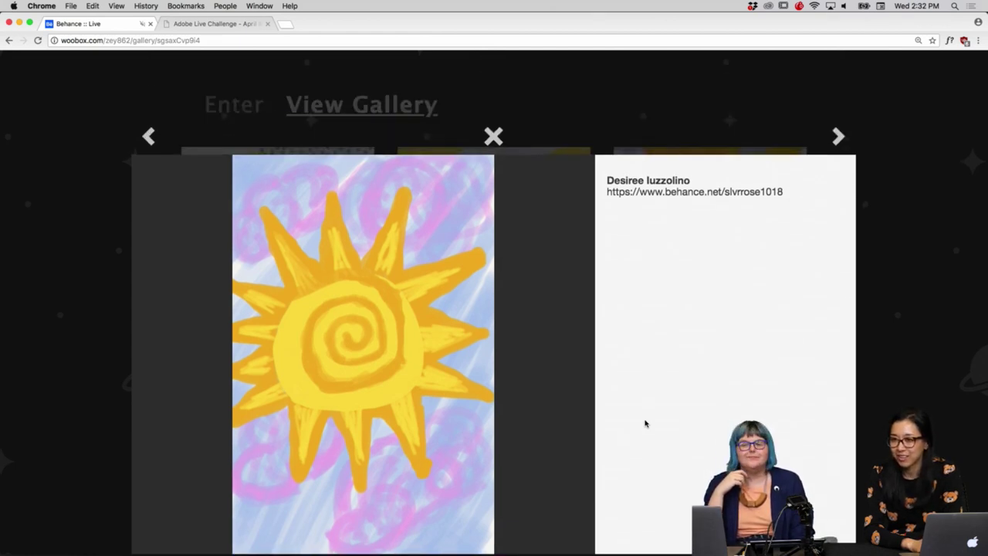
scroll(645, 423, "down", 2)
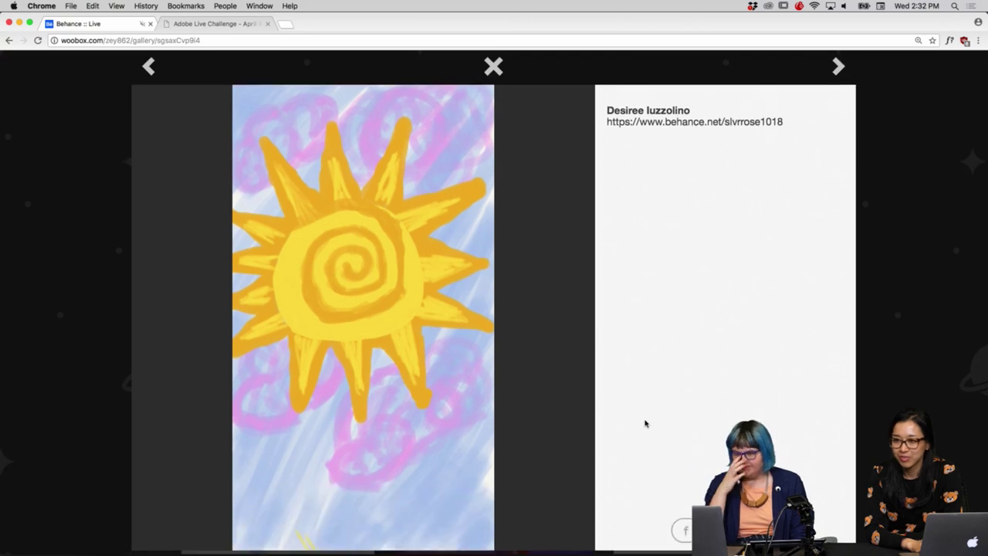
left_click(149, 67)
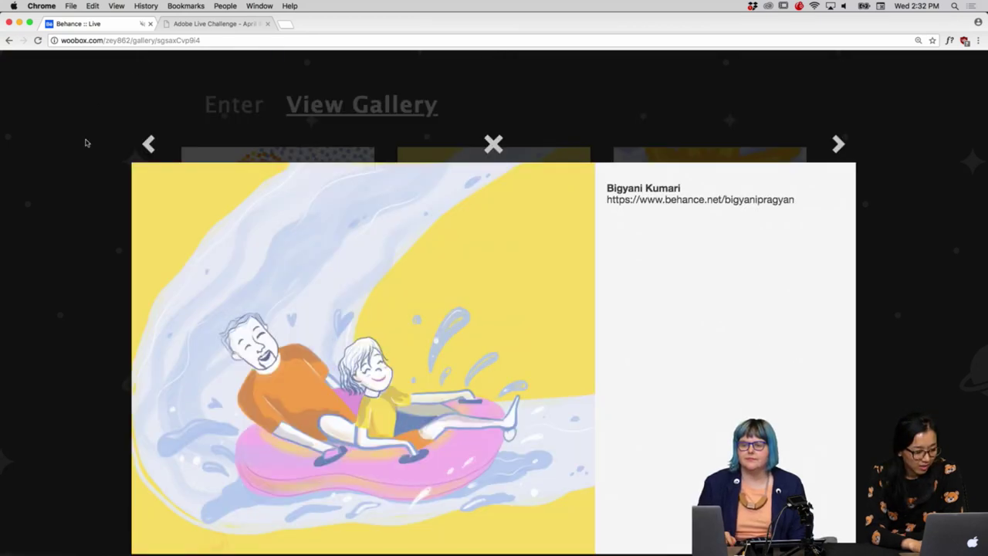
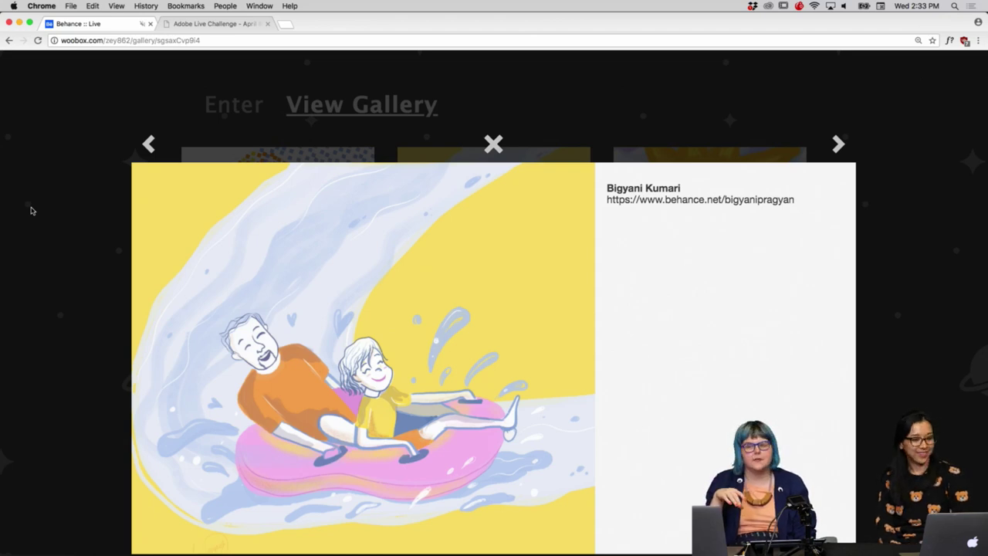
Page forward through the gallery artworks, from the dotted-face piece to the dog under the umbrella.
left_click(149, 146)
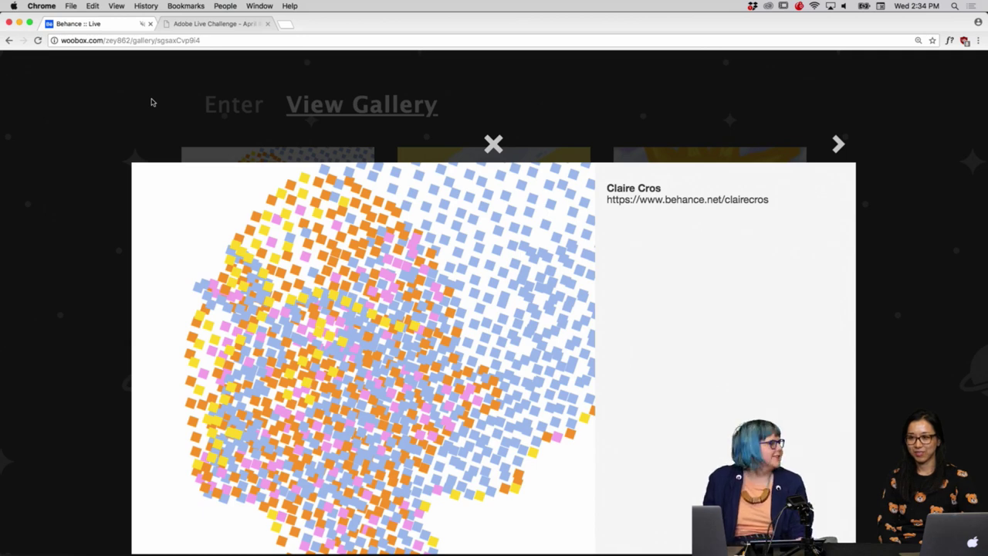
scroll(184, 164, "down", 3)
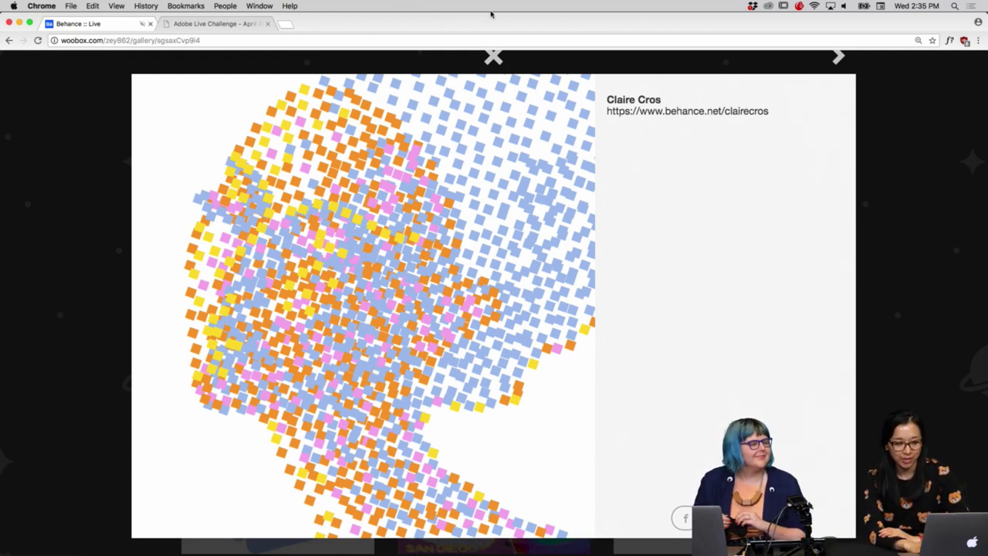
left_click(838, 57)
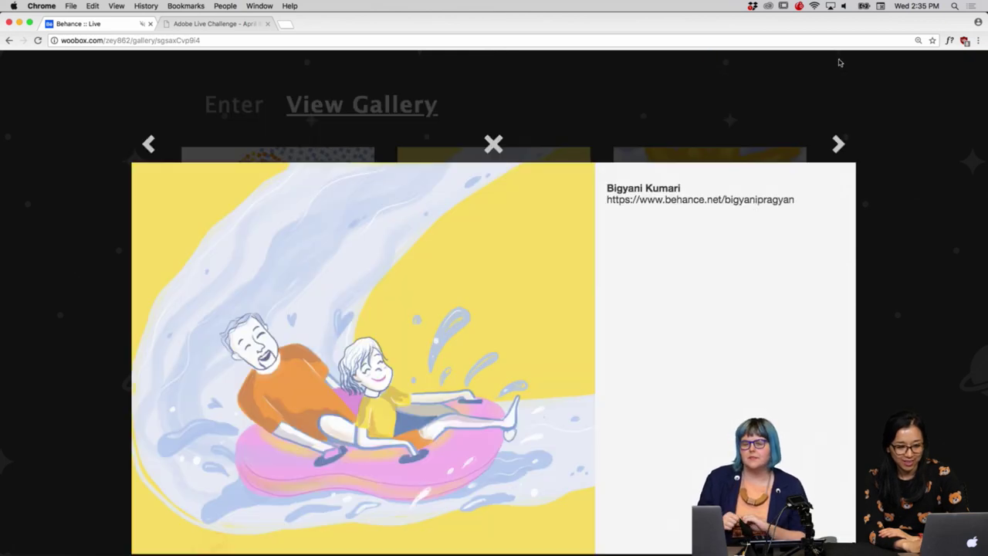
left_click(838, 144)
left_click(839, 144)
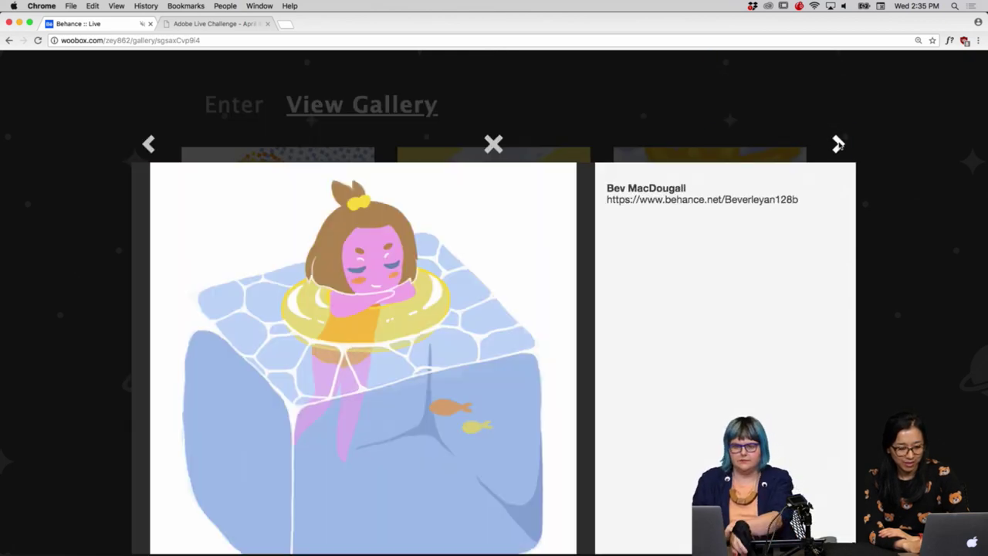
left_click(838, 143)
left_click(838, 143)
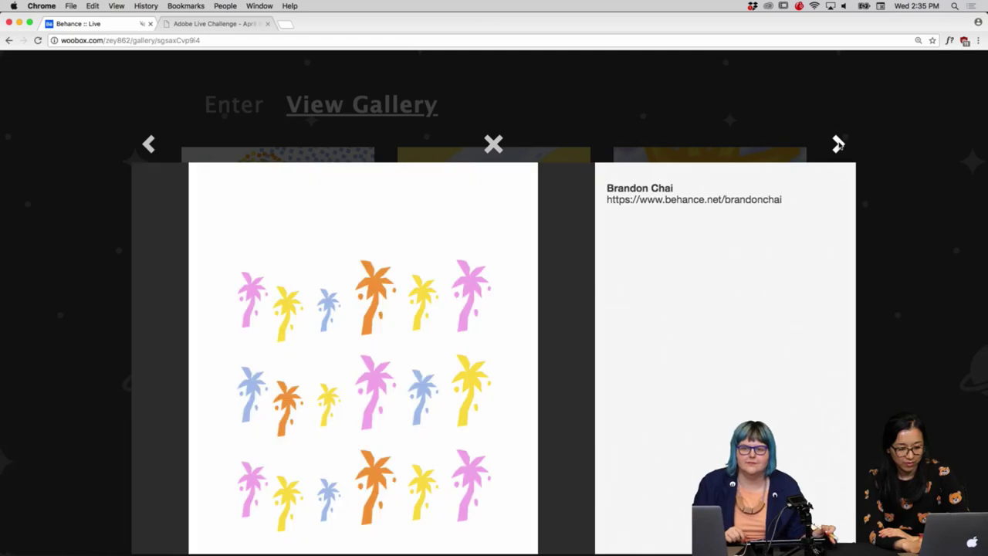
left_click(839, 144)
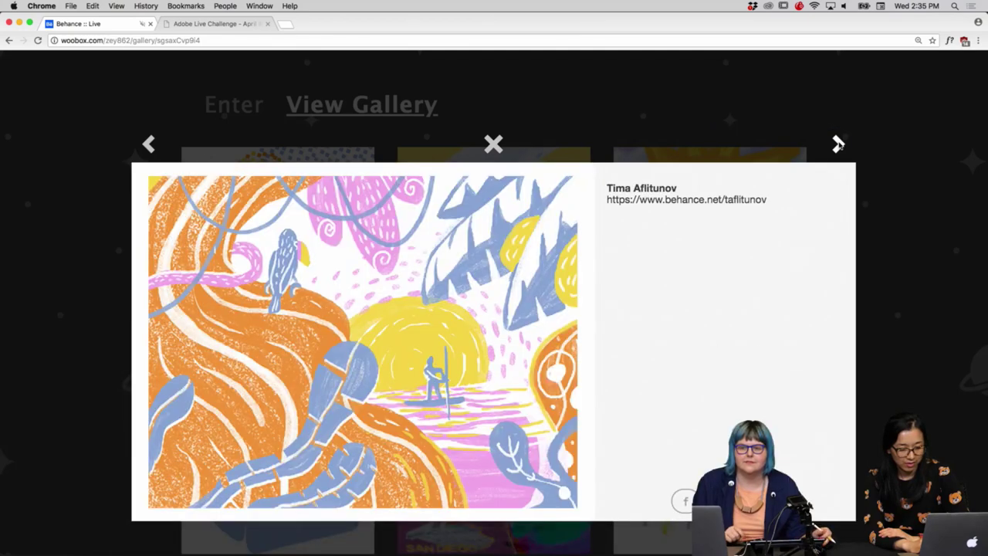
left_click(838, 144)
left_click(839, 144)
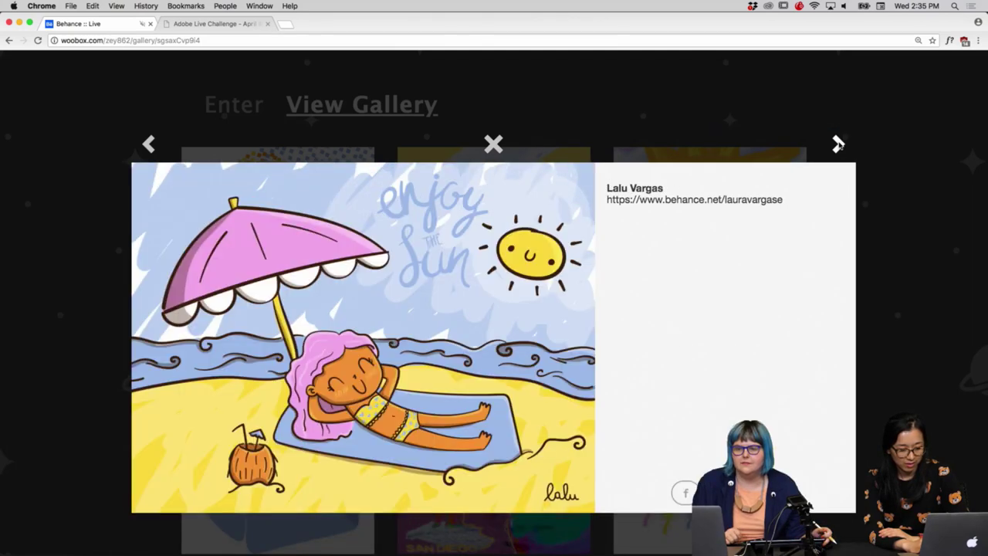
left_click(839, 143)
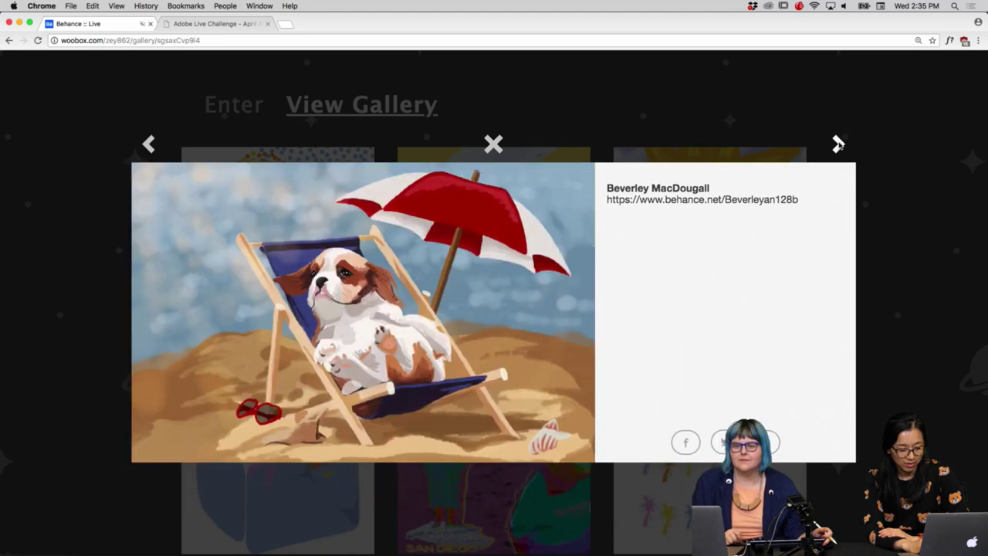
Step back through the artworks to the dotted-face portrait.
left_click(149, 145)
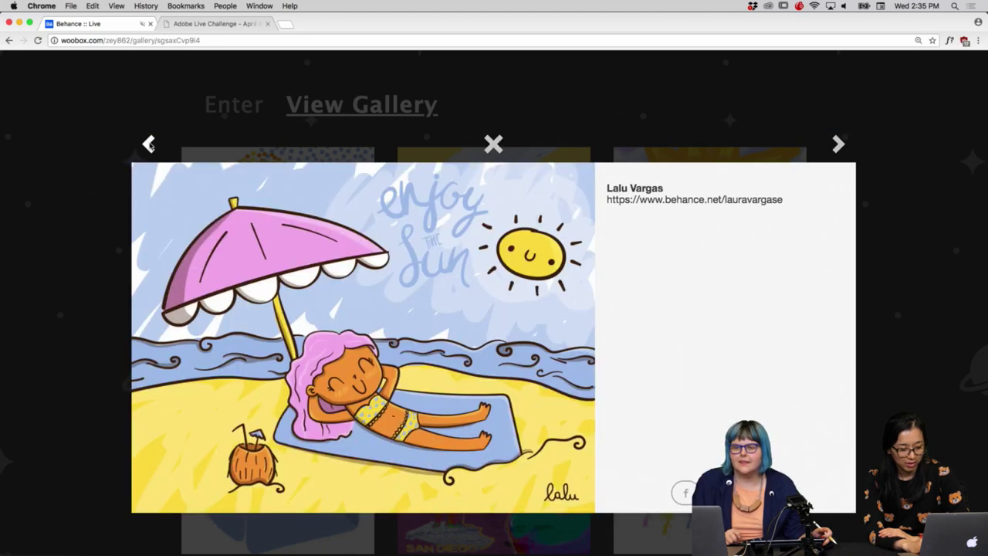
left_click(149, 144)
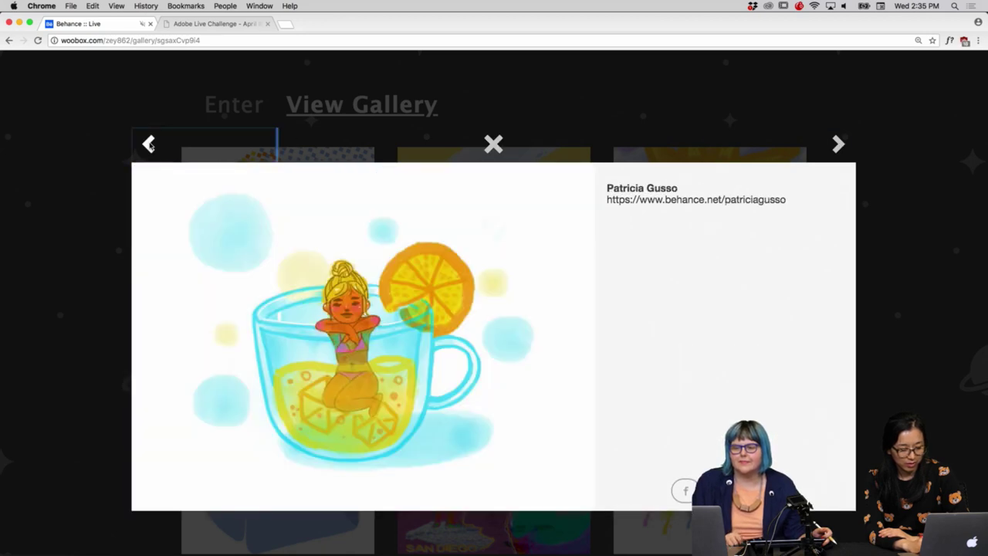
left_click(149, 144)
left_click(149, 144)
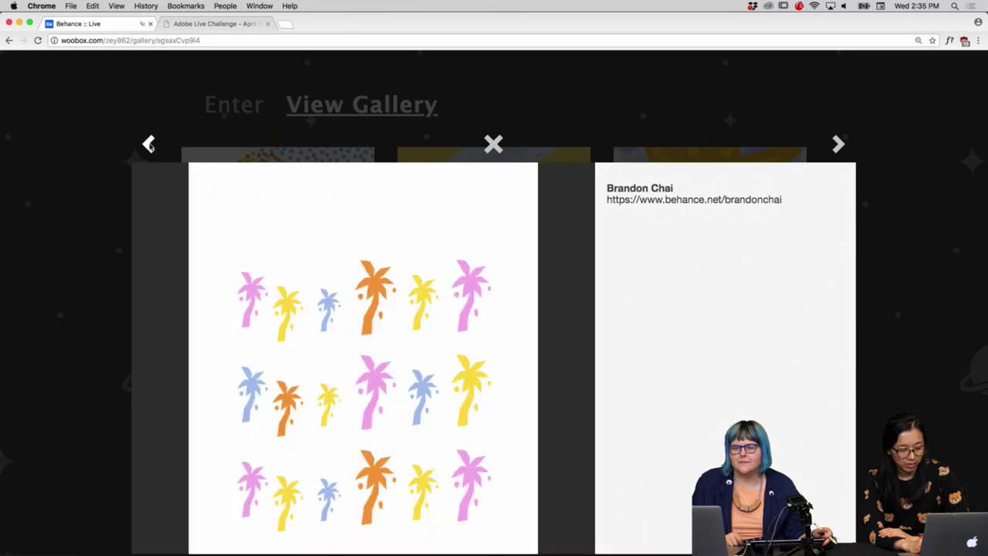
left_click(149, 144)
left_click(149, 144)
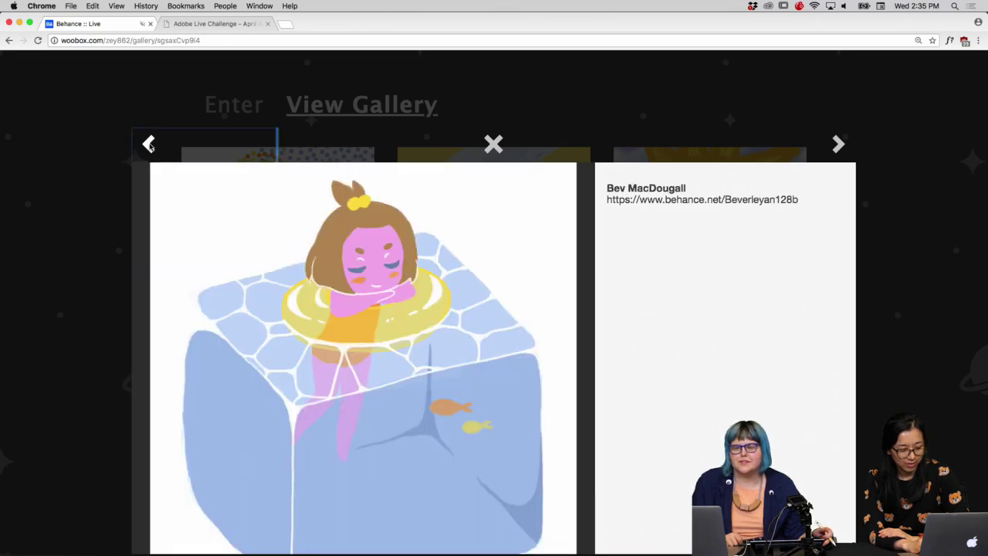
left_click(149, 144)
left_click(149, 144)
left_click(149, 144)
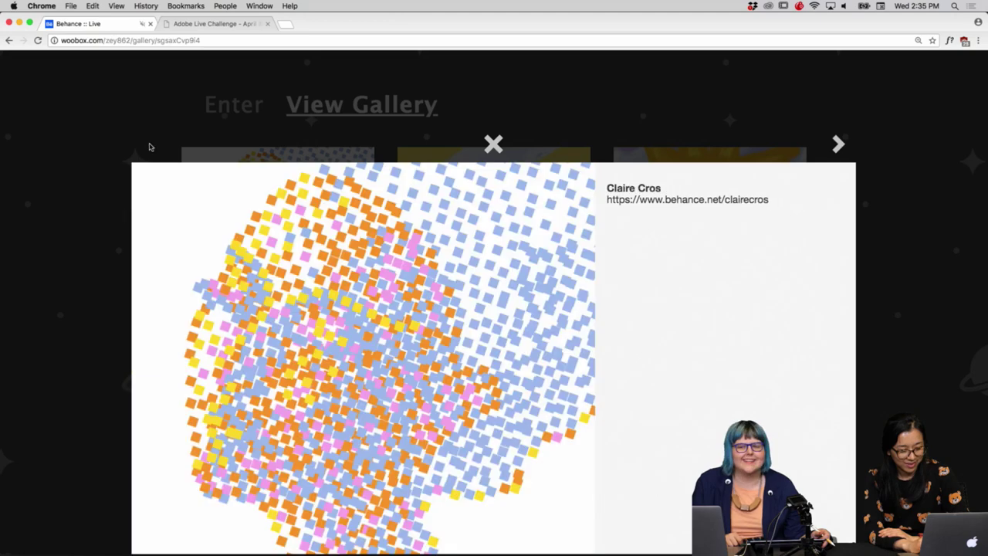
left_click(495, 144)
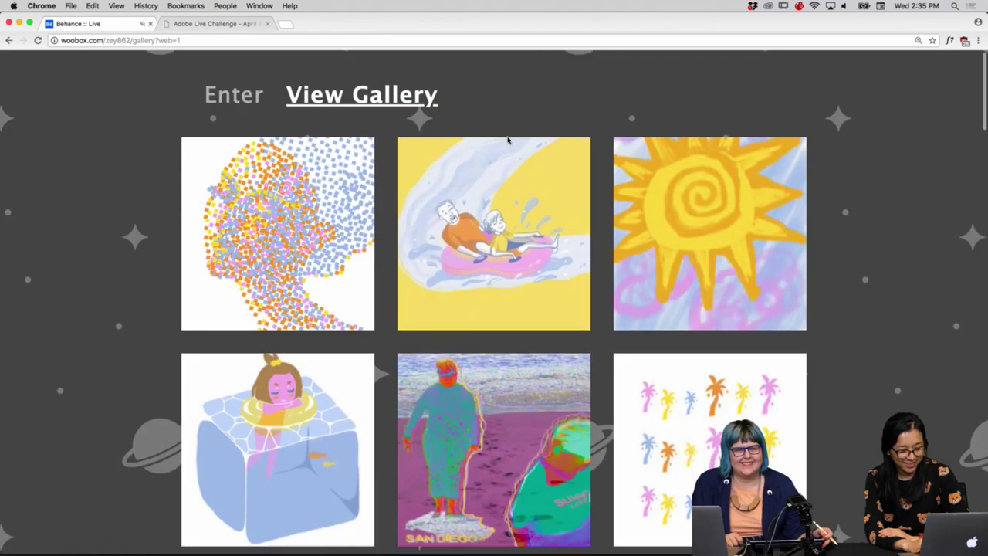
scroll(508, 139, "down", 3)
scroll(502, 193, "down", 1)
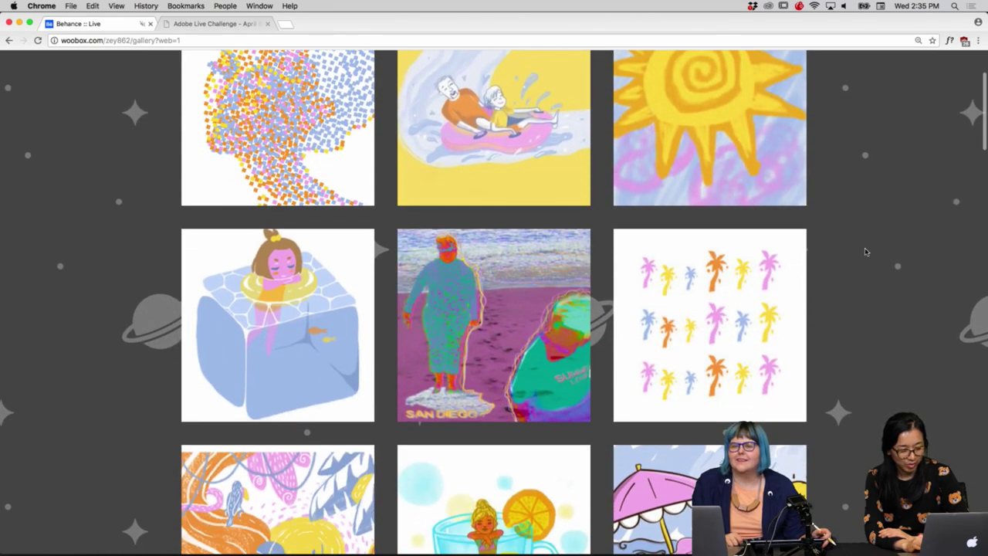
scroll(866, 252, "down", 3)
scroll(866, 251, "down", 4)
scroll(865, 252, "down", 2)
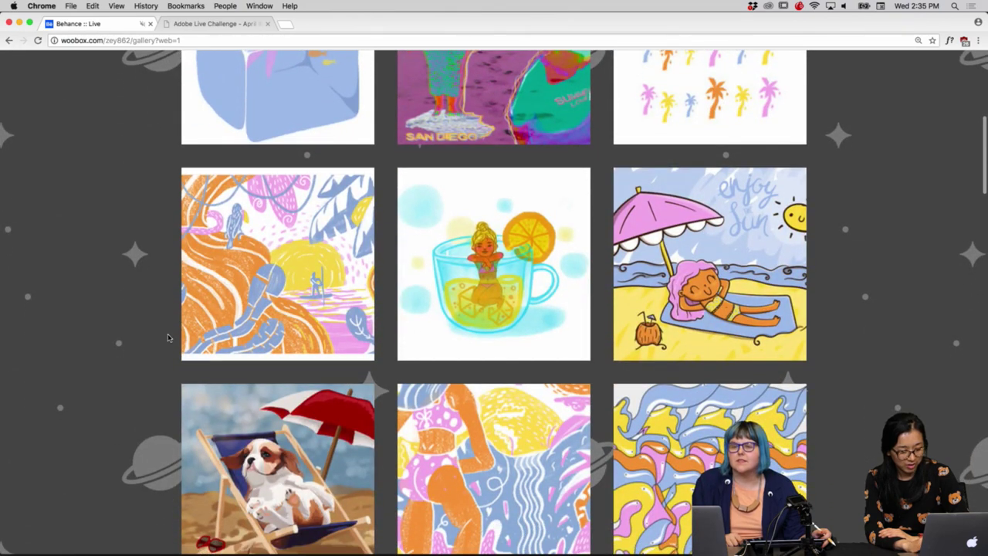
scroll(154, 316, "up", 2)
scroll(131, 285, "up", 3)
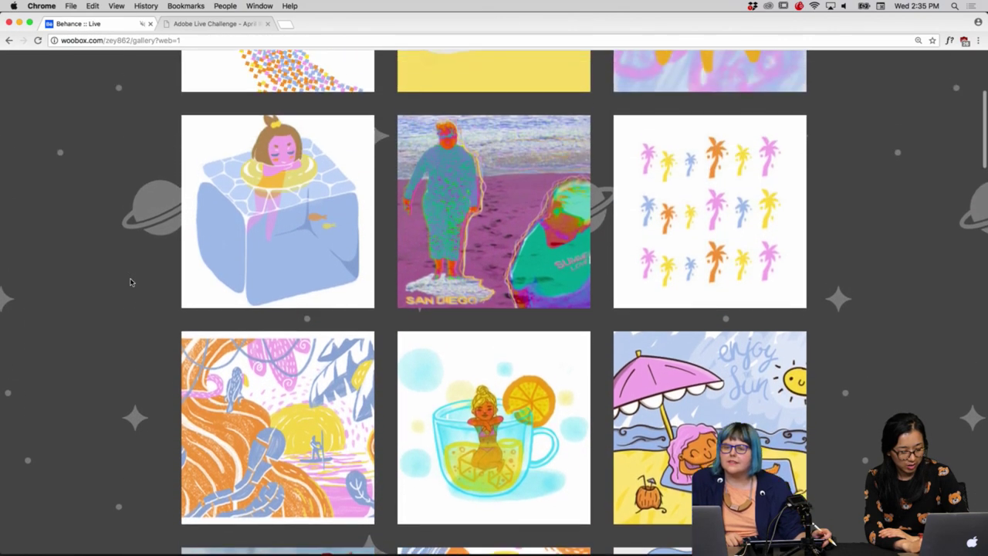
scroll(131, 281, "up", 1)
scroll(131, 282, "up", 1)
scroll(131, 282, "up", 1)
scroll(131, 282, "up", 2)
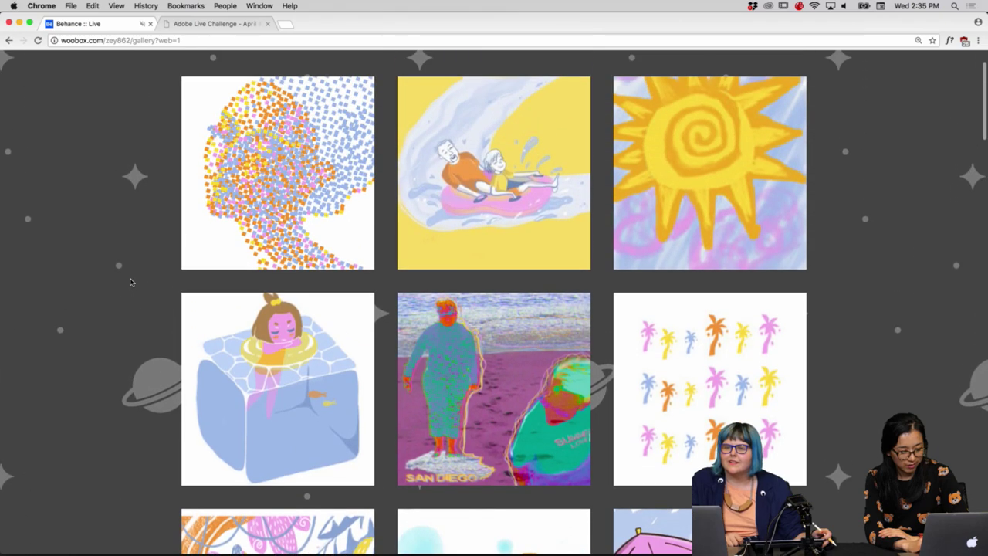
scroll(131, 282, "up", 1)
scroll(131, 282, "up", 1)
scroll(132, 282, "down", 1)
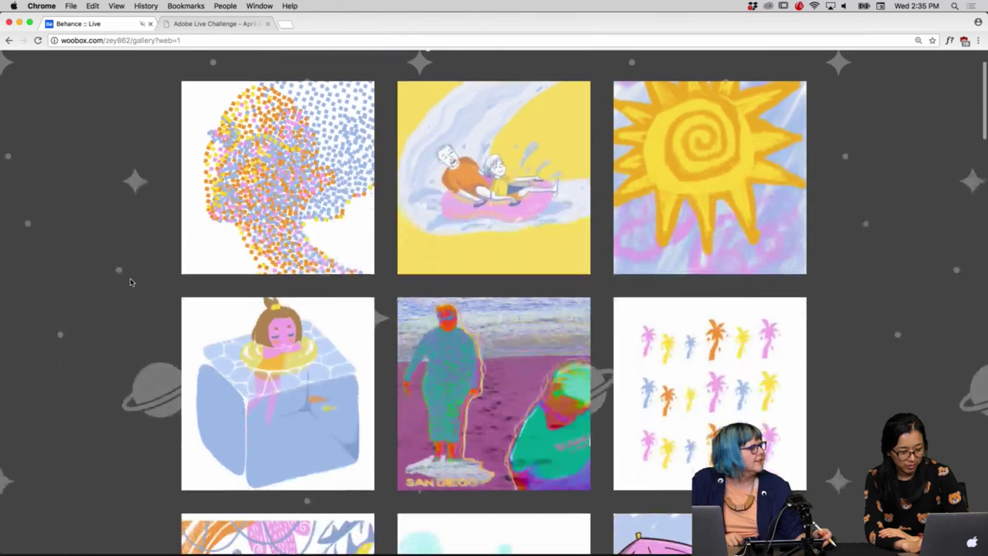
left_click(516, 136)
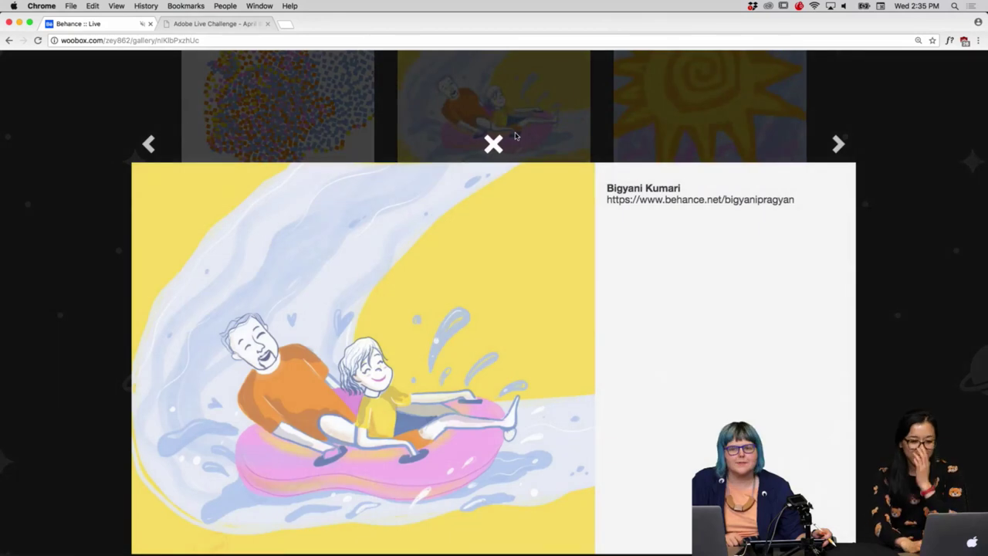
scroll(516, 136, "down", 2)
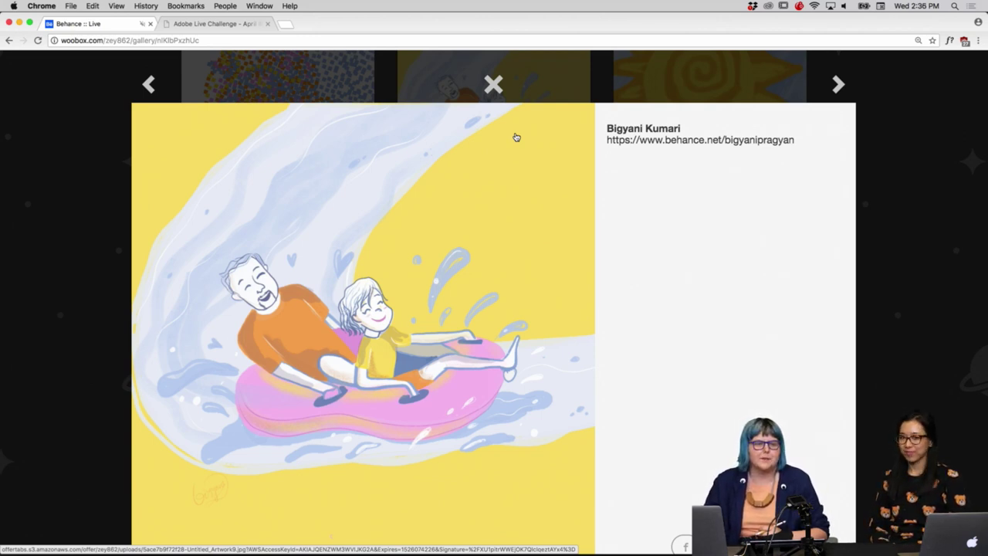
left_click(494, 89)
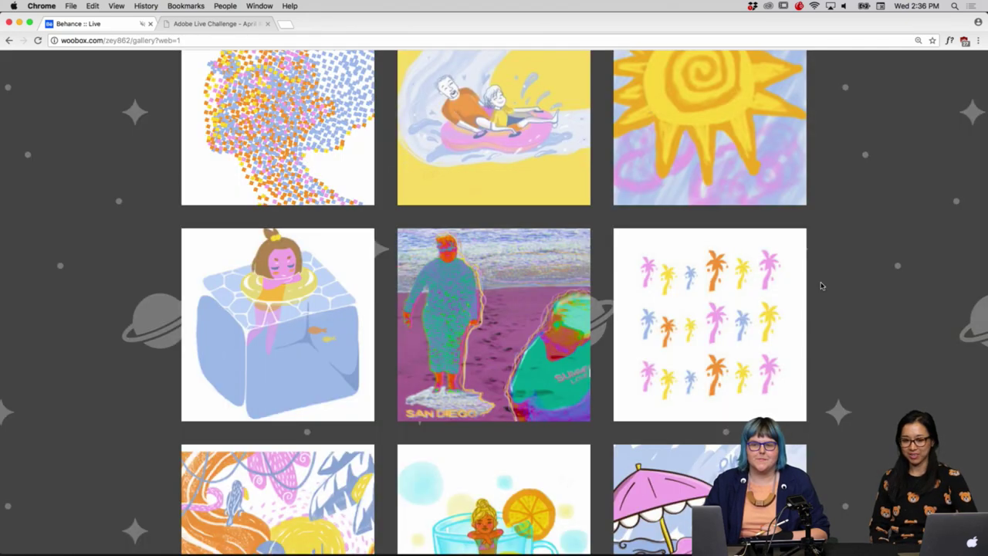
scroll(821, 285, "down", 3)
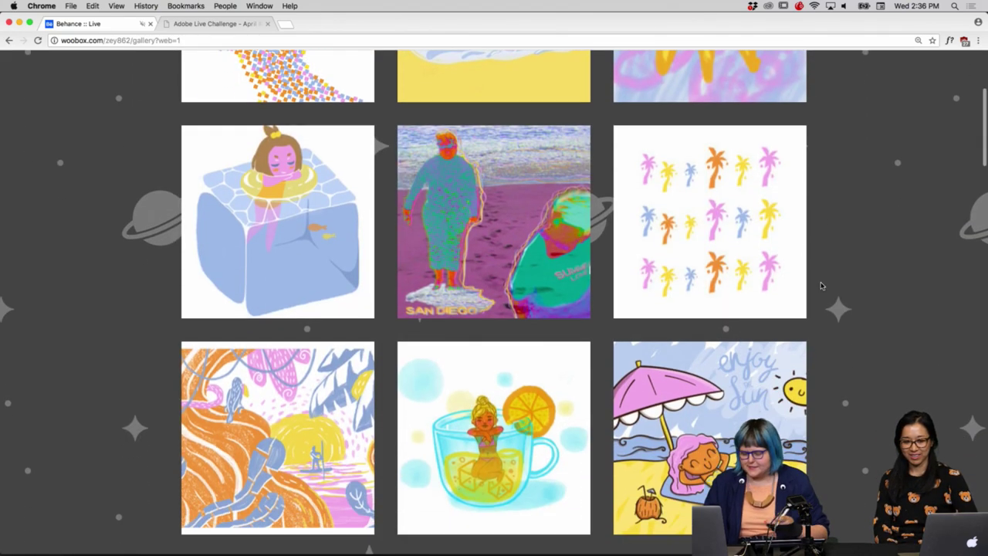
scroll(822, 286, "up", 1)
scroll(821, 286, "up", 3)
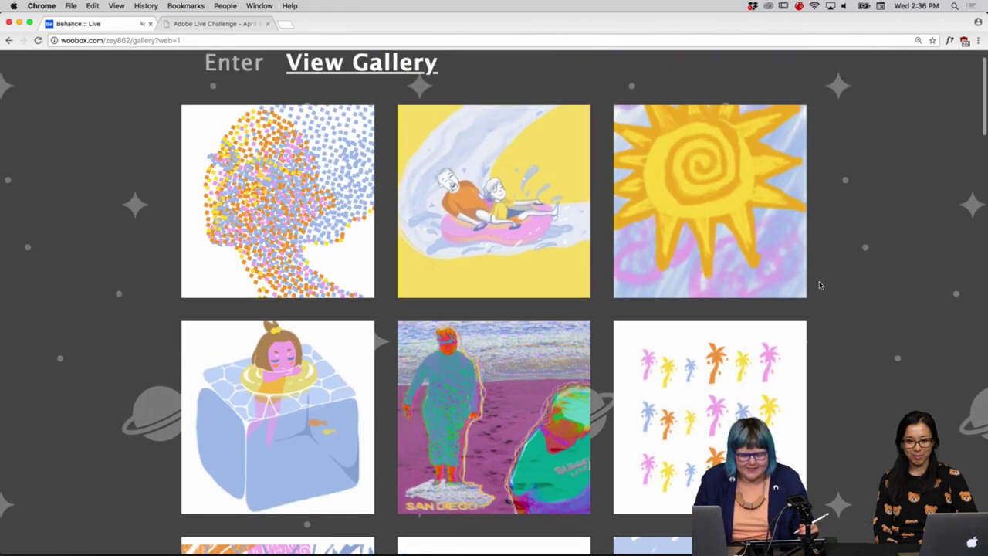
Zoom in on the grey dog in adobegran.psd and select the doginterior layer.
left_click(500, 171)
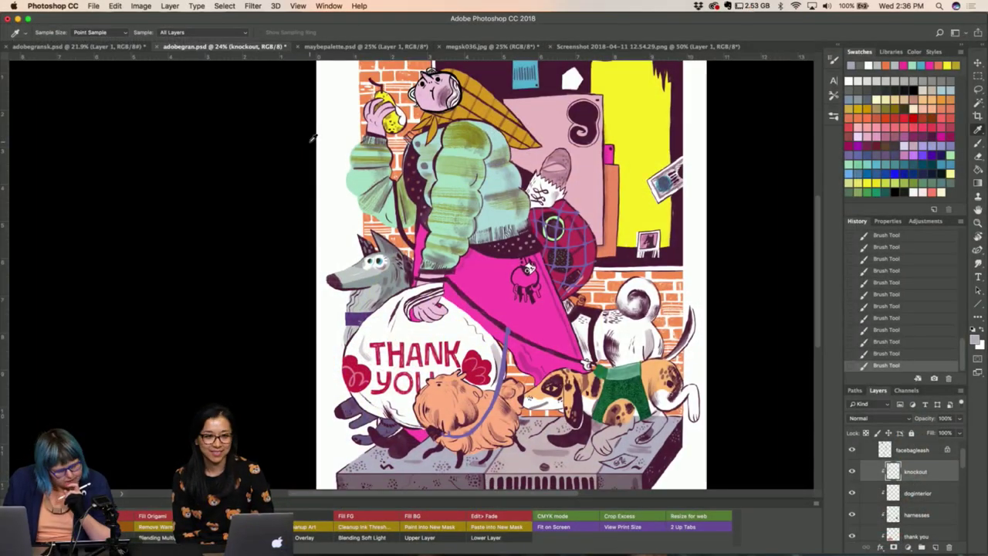
scroll(313, 138, "left", 3)
key("super+plus")
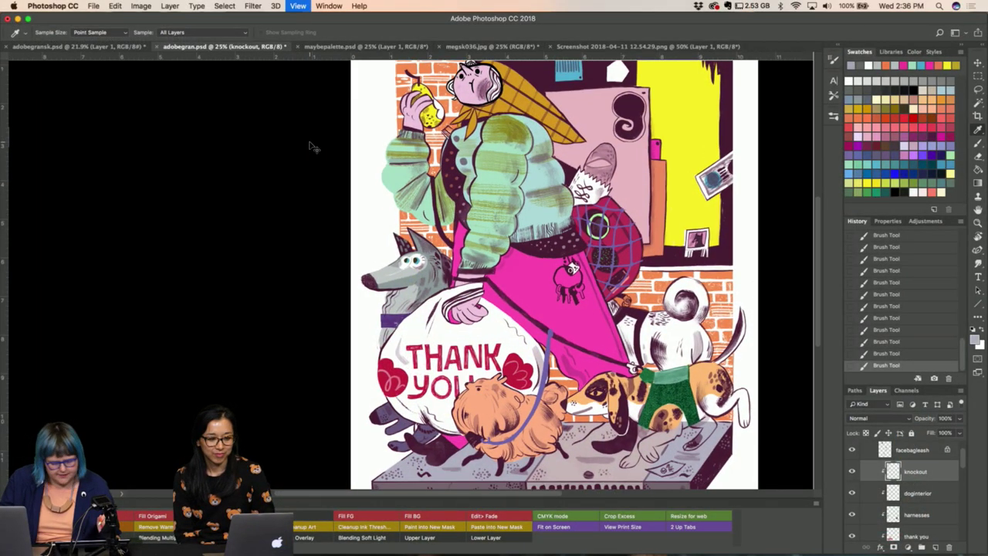
key("super+plus")
key("super+plus")
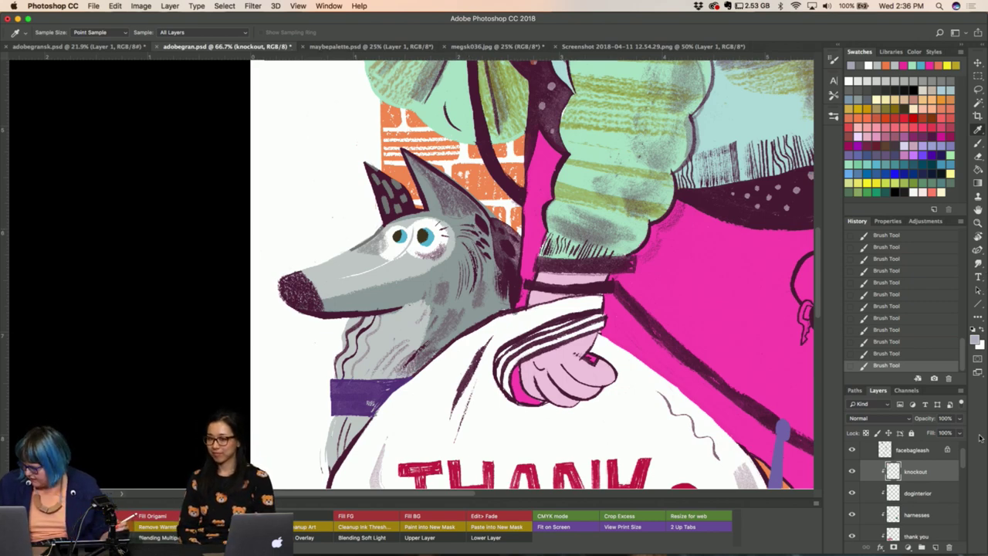
left_click(913, 496)
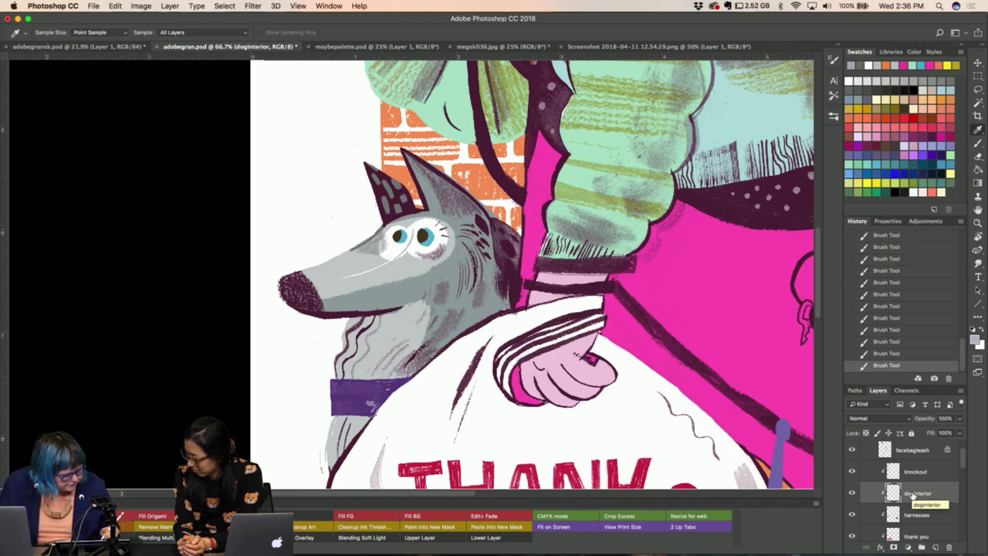
Move doginterior below the harnesses layer and brush a grey fur stroke across the dog's chest.
key("b")
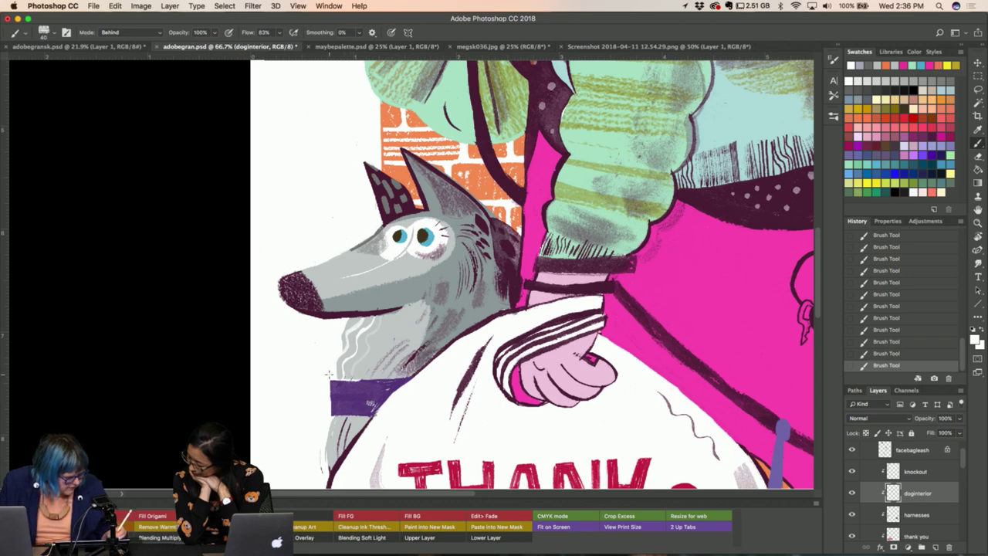
left_click_drag(329, 374, 330, 375)
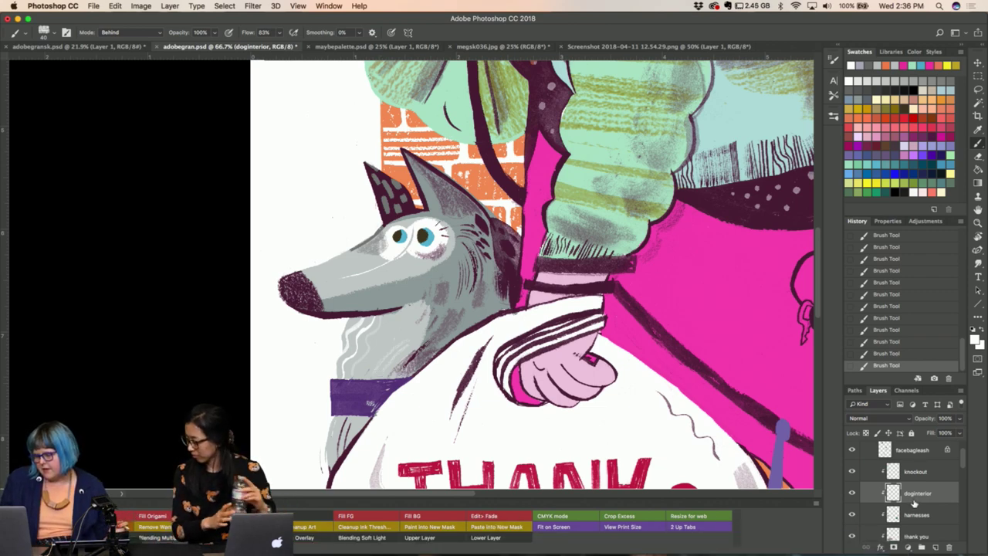
left_click_drag(915, 492, 916, 516)
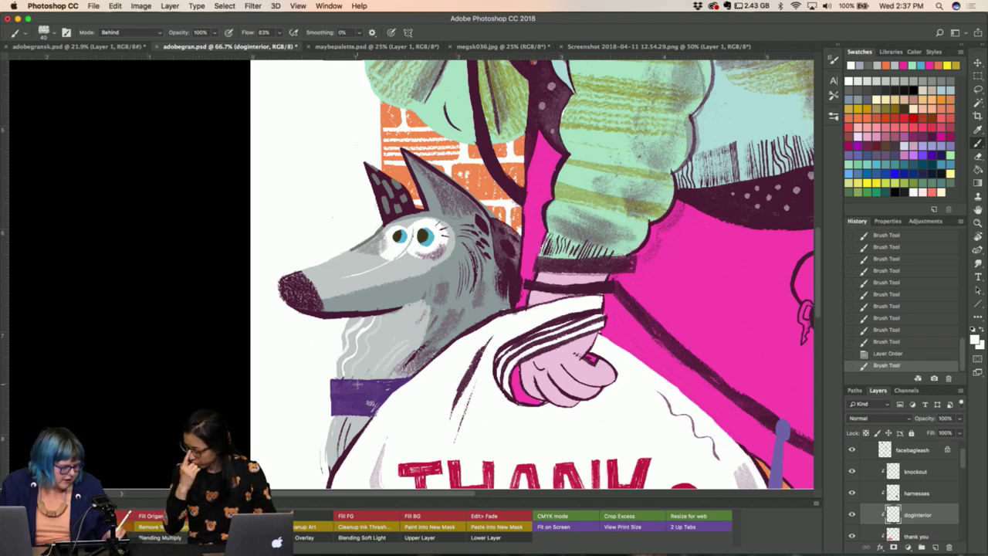
mouse_move(352, 381)
left_mouse_down()
mouse_move(395, 365)
mouse_move(410, 341)
left_mouse_up()
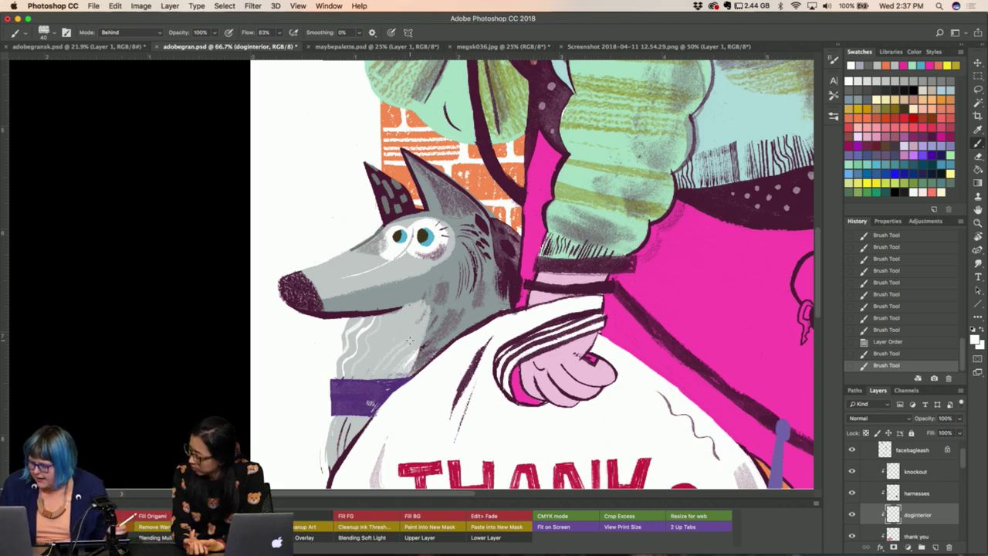
Sample the dog's face grey and dab it in near the eye.
key("i")
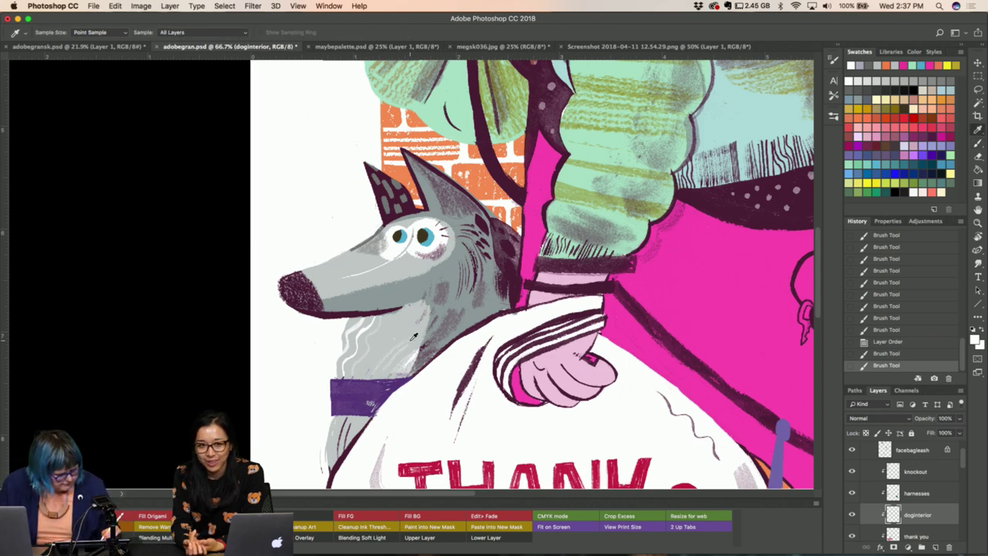
left_click(403, 266)
key("b")
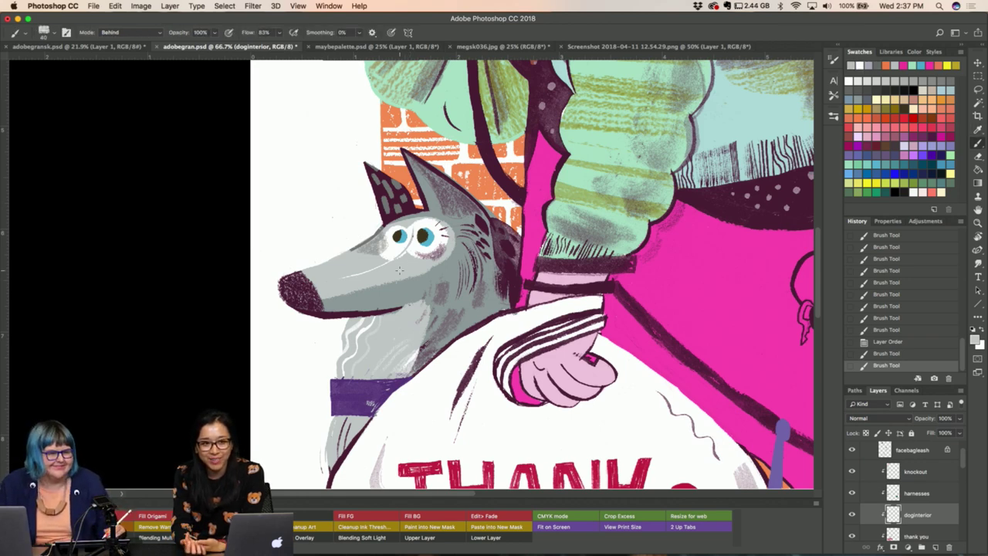
left_click(413, 239)
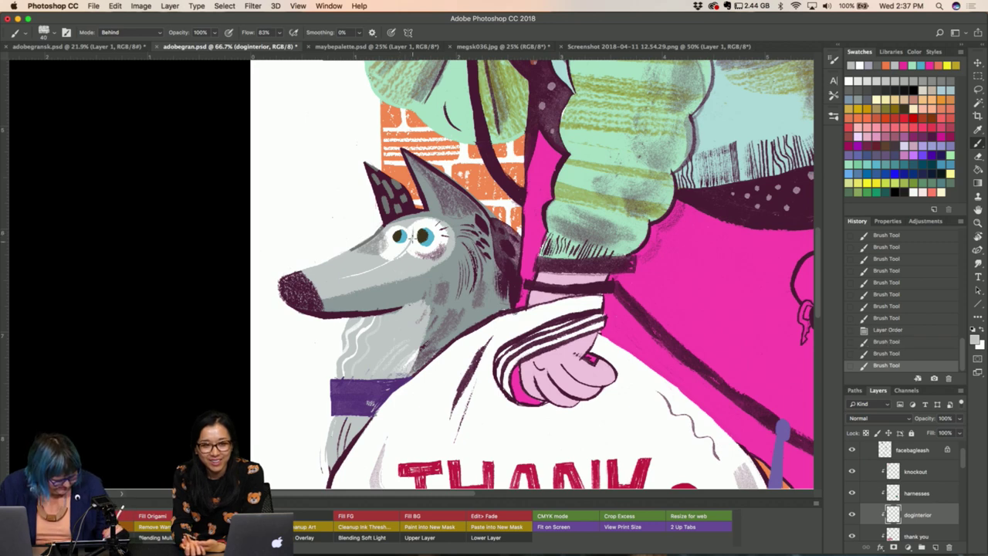
left_click(412, 235)
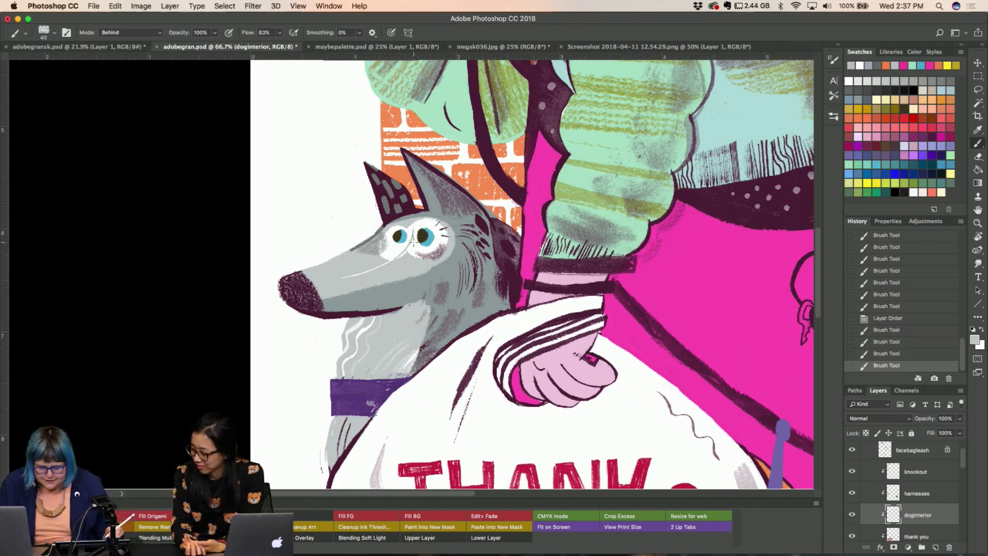
Resample greys and paint fur strokes beside the eye and down the neck.
key("i")
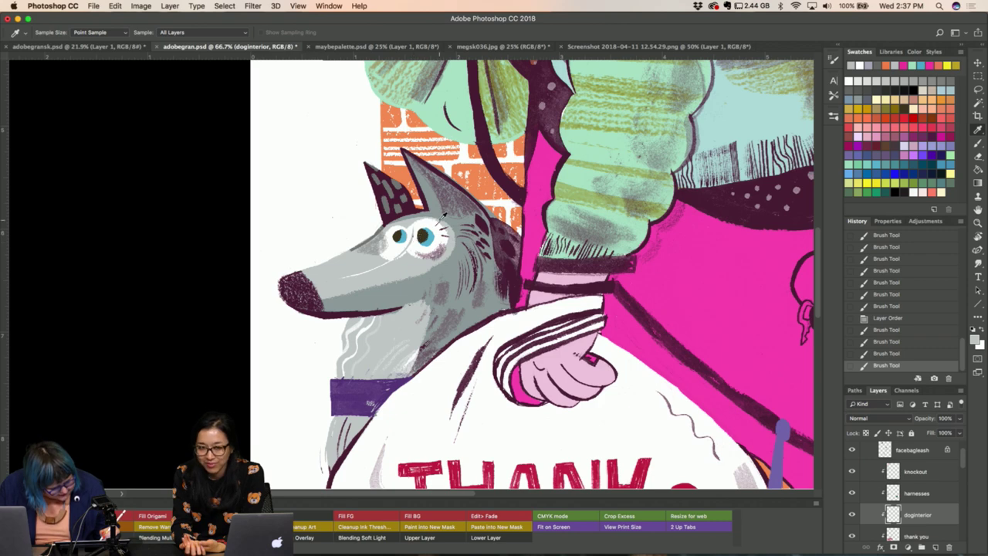
key("b")
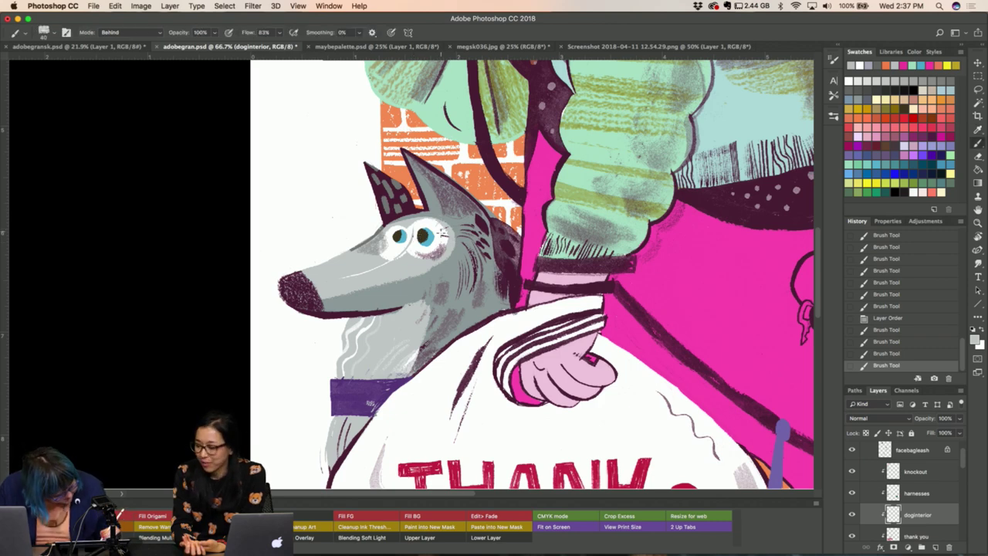
left_click_drag(442, 233, 454, 235)
key("i")
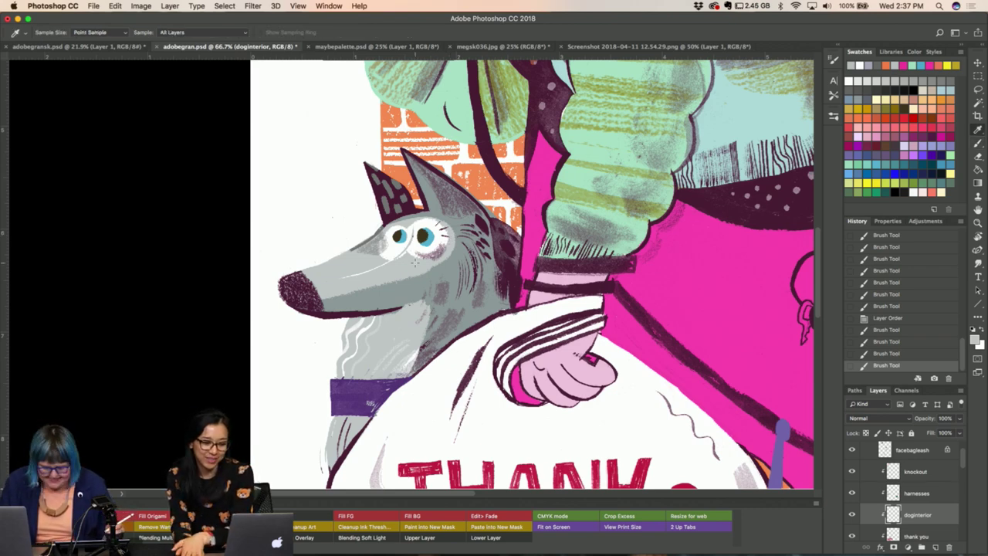
key("b")
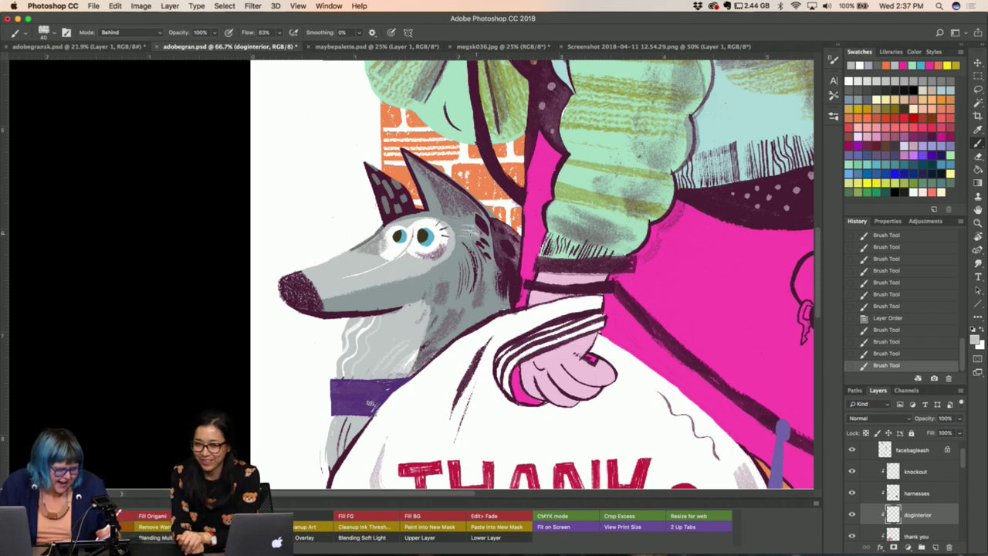
left_click_drag(468, 226, 463, 247)
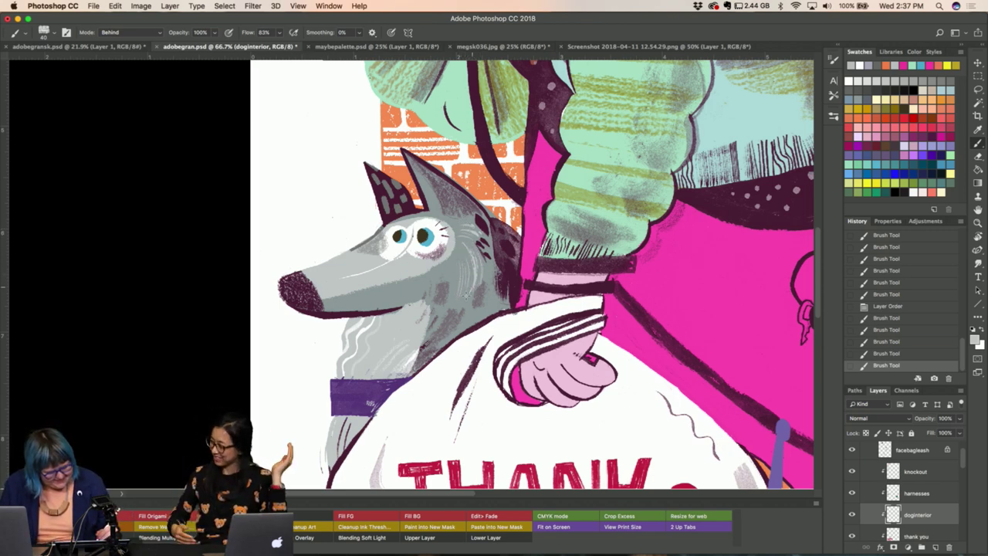
left_click_drag(468, 255, 473, 266)
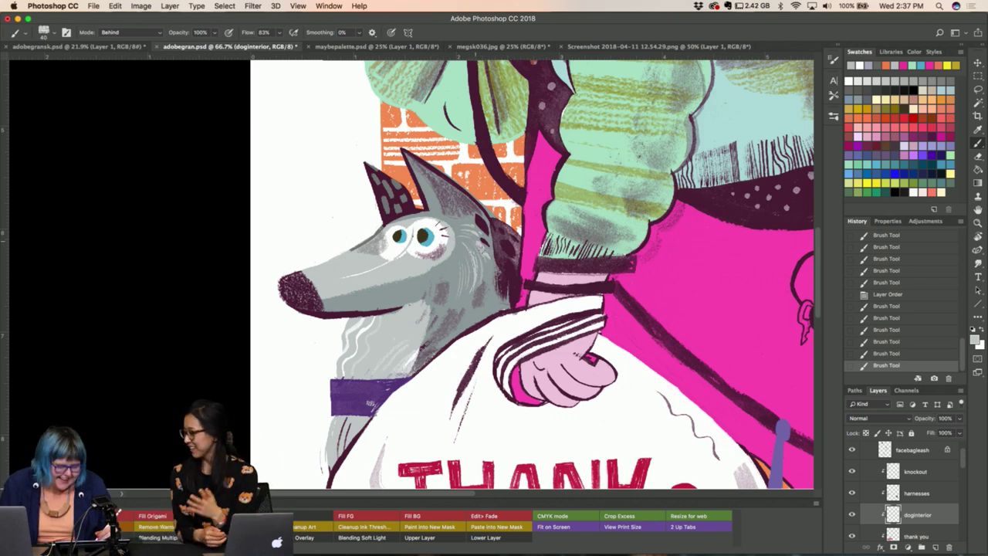
left_click_drag(472, 266, 484, 271)
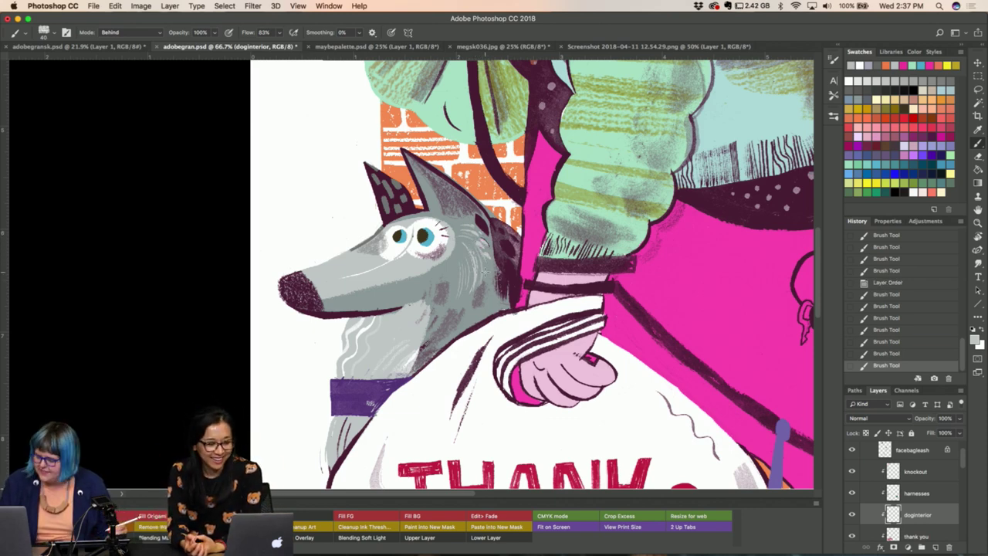
key("i")
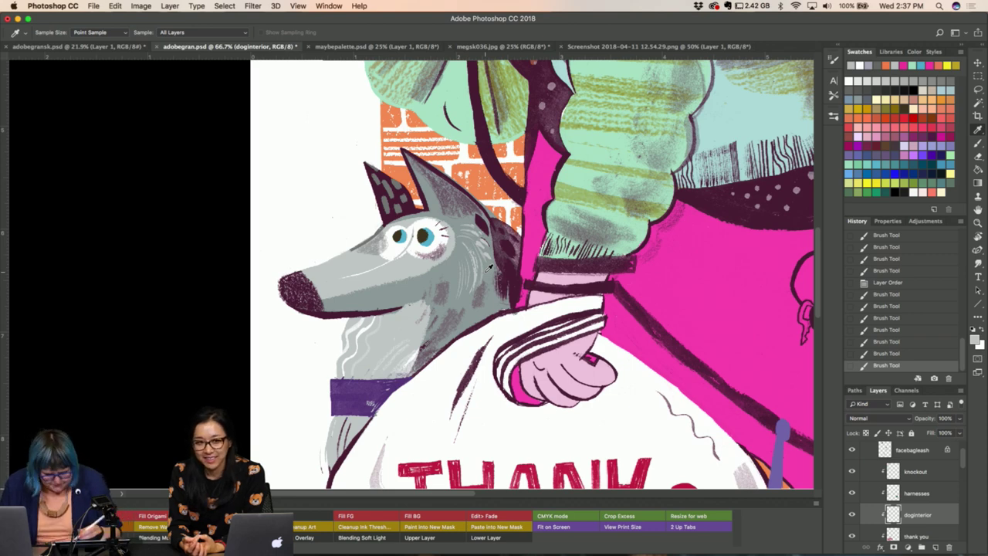
Set the foreground colour to grey-blue 8aa0a4 and return to the Brush.
left_click(976, 339)
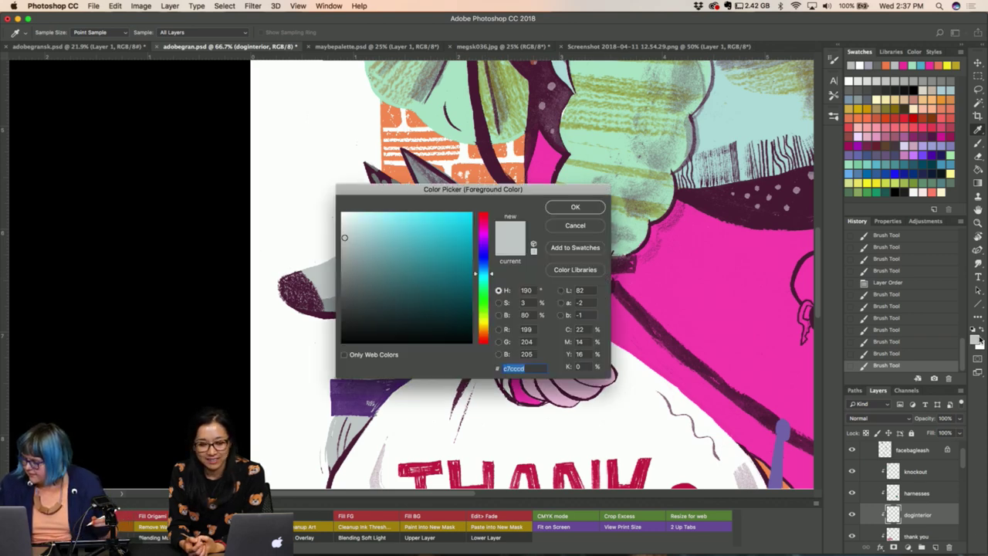
left_click(369, 257)
left_click_drag(369, 257, 363, 258)
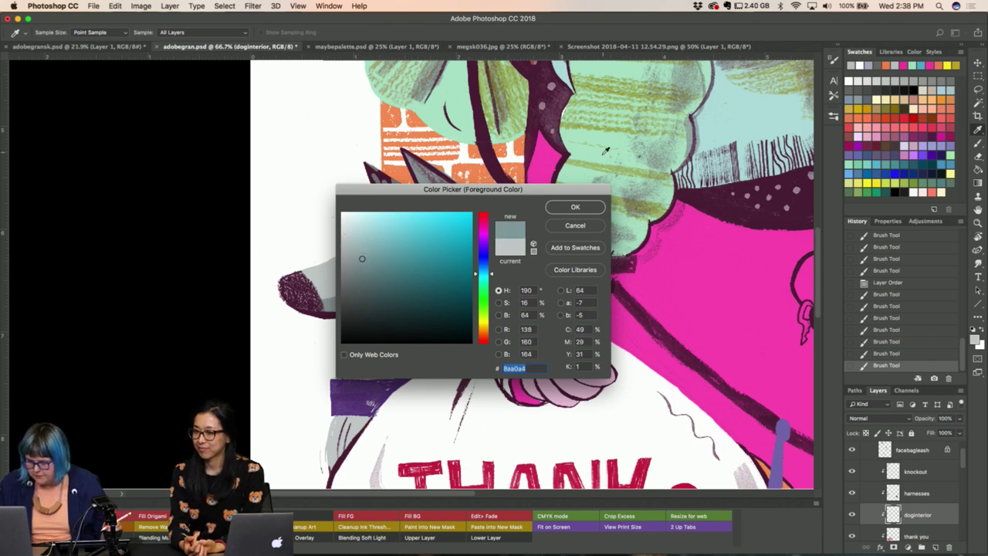
left_click(575, 207)
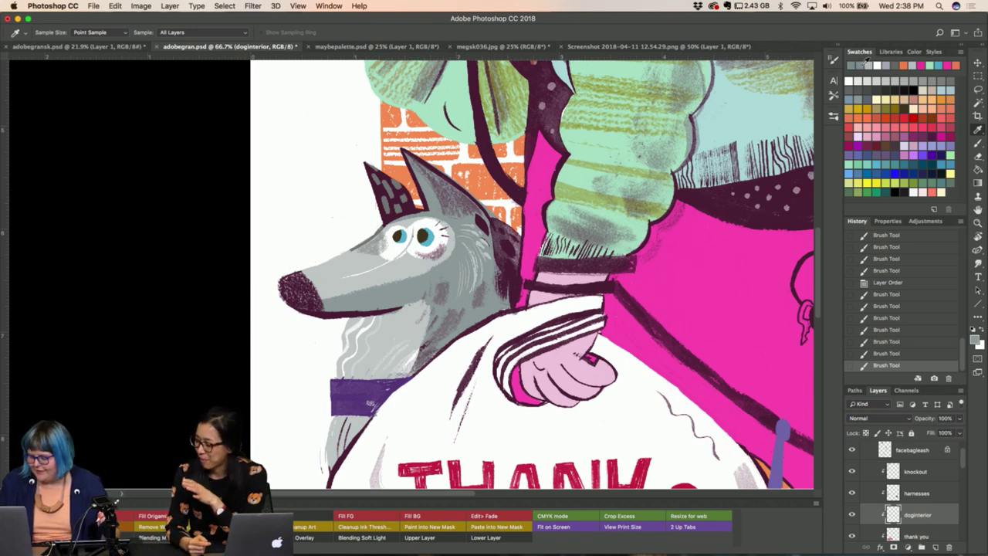
key("b")
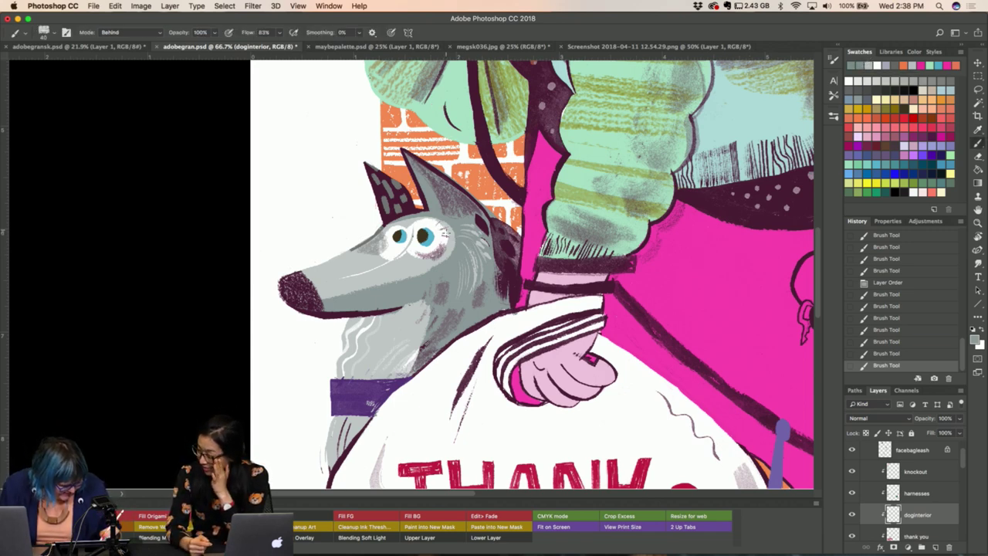
Paint white around and to the left of the dog's eye.
mouse_move(423, 249)
left_mouse_down()
mouse_move(446, 247)
mouse_move(384, 243)
left_mouse_up()
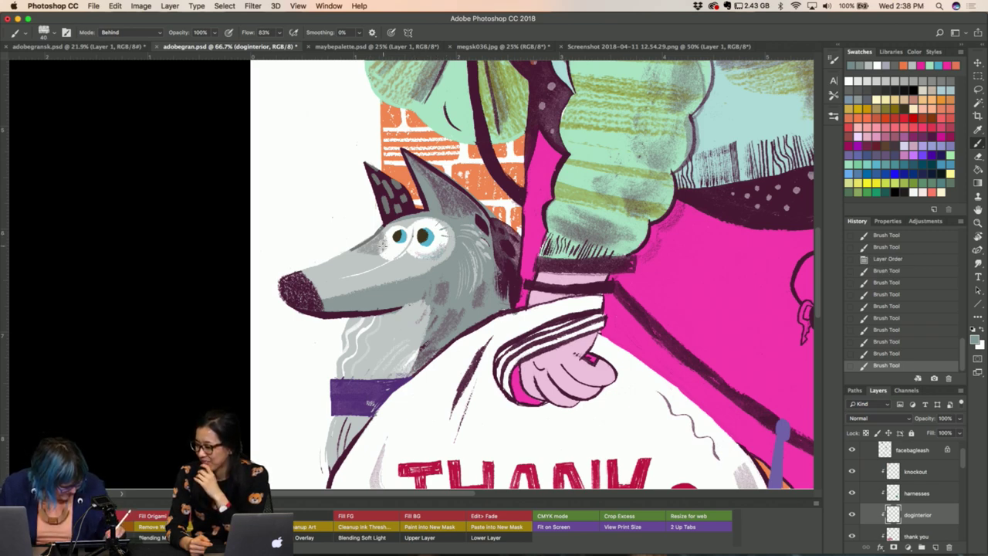
left_click_drag(381, 244, 389, 251)
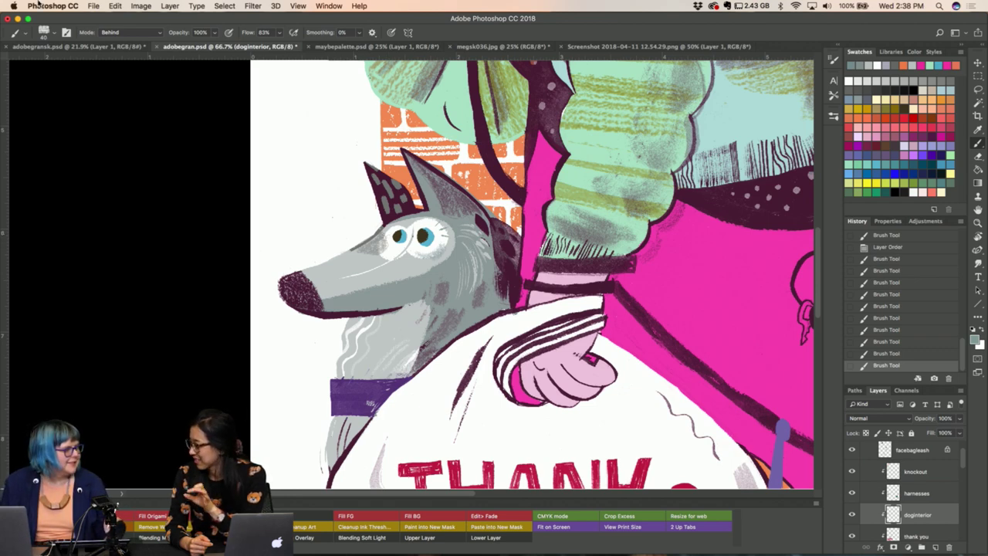
left_click(484, 241)
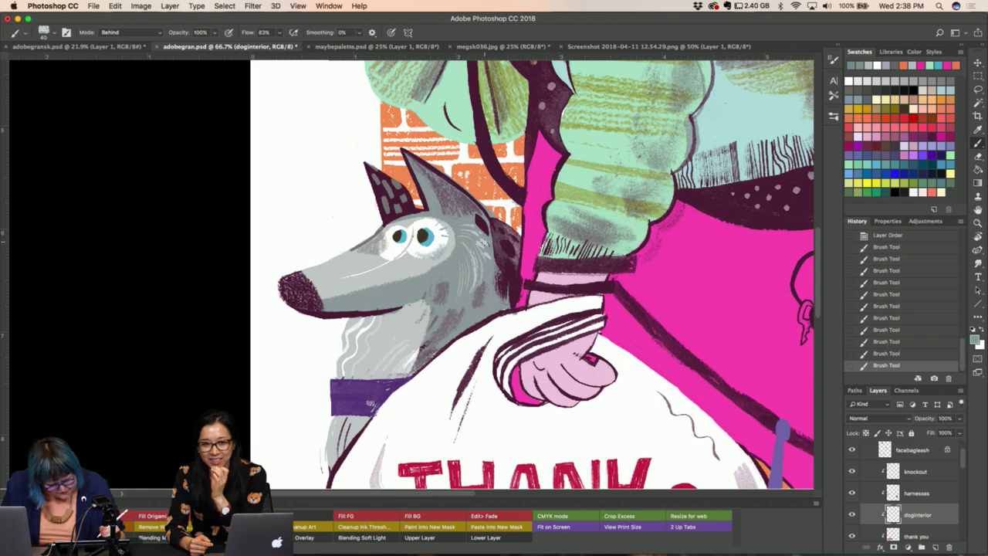
Pick a lavender colour and brush light fur strokes on the dog's head.
key("i")
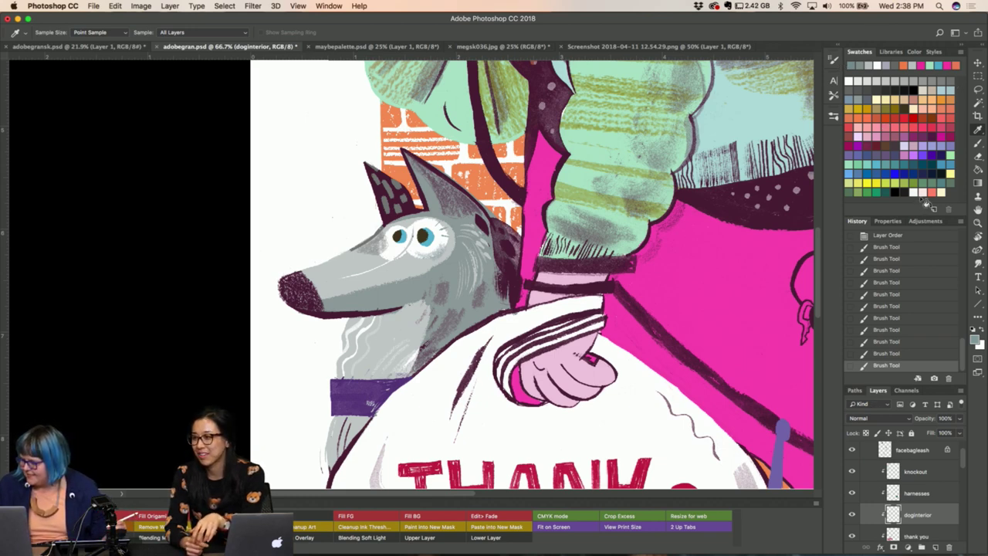
left_click(955, 143)
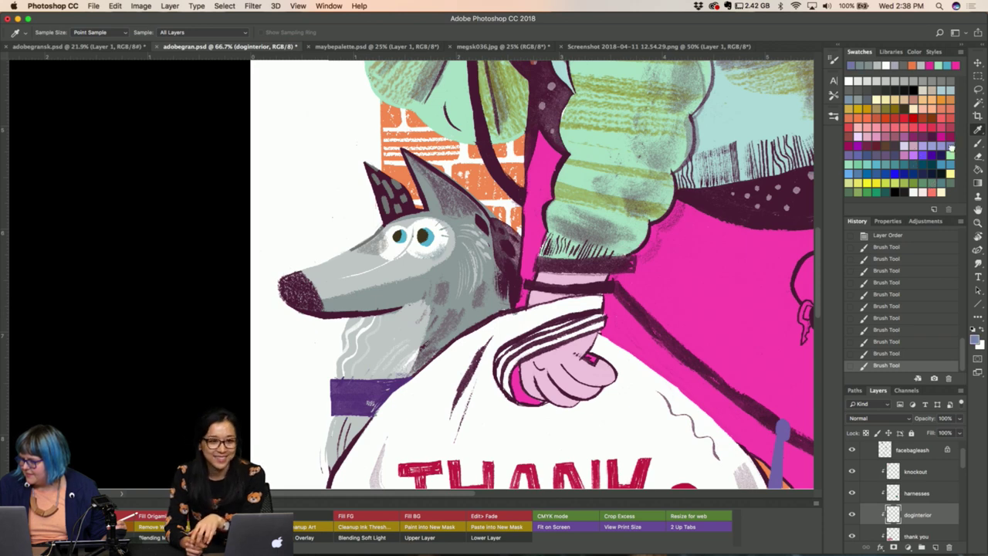
key("b")
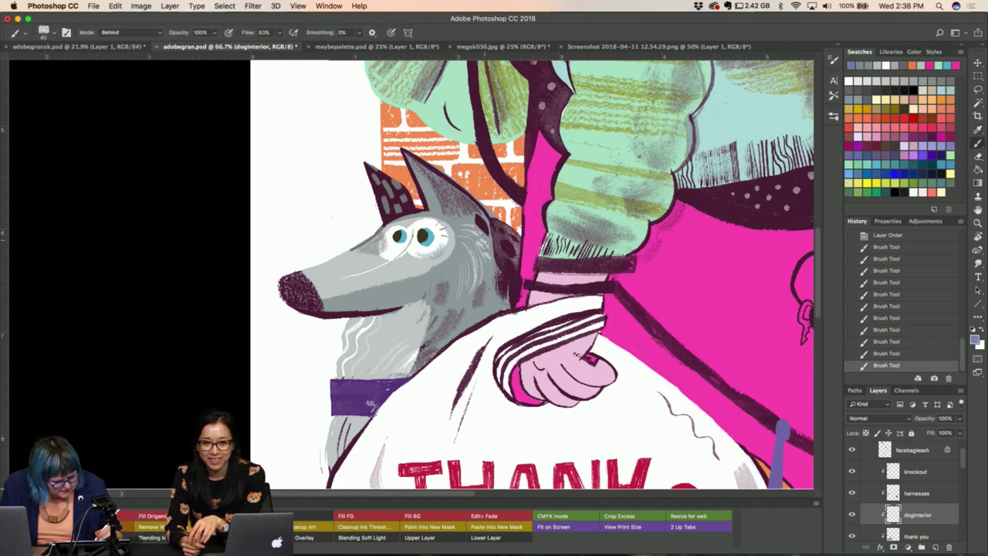
left_click_drag(484, 255, 495, 268)
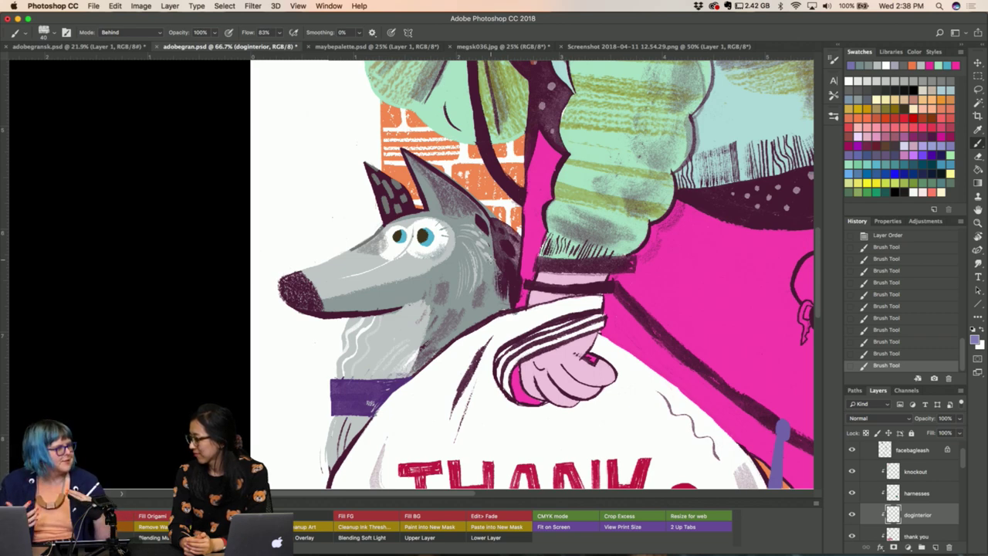
key("i")
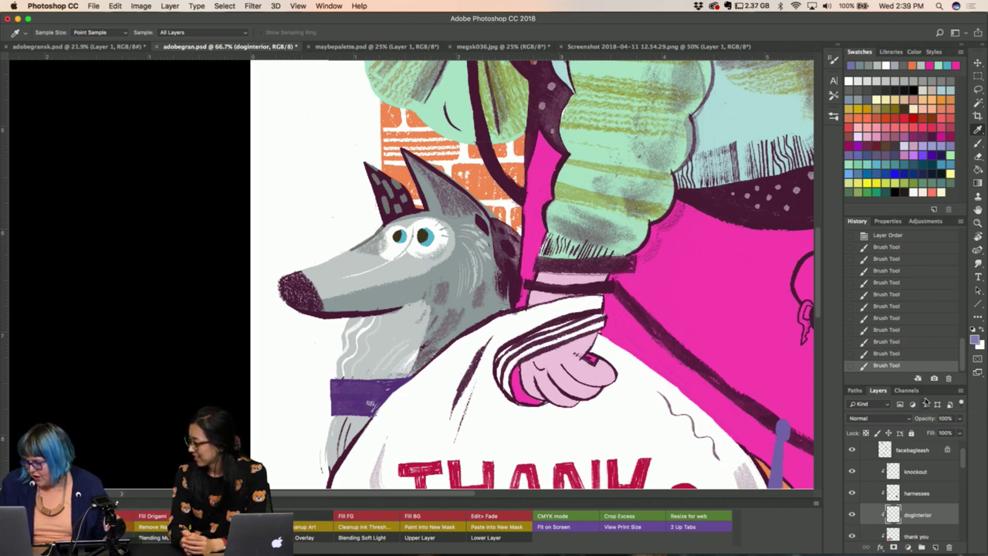
Select the harnesses layer and toggle its visibility to check it, leaving it shown.
left_click(915, 495)
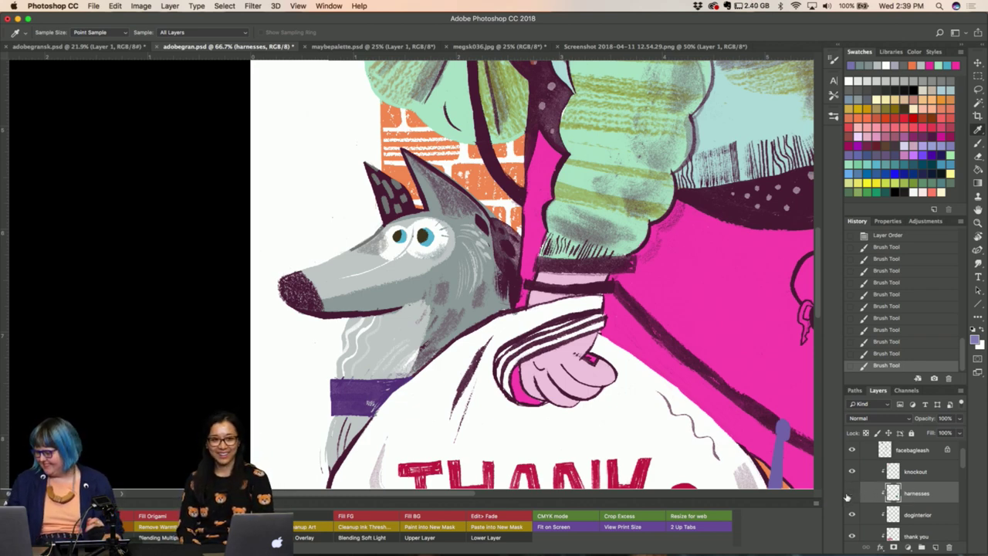
left_click(848, 496)
left_click(847, 496)
left_click(848, 496)
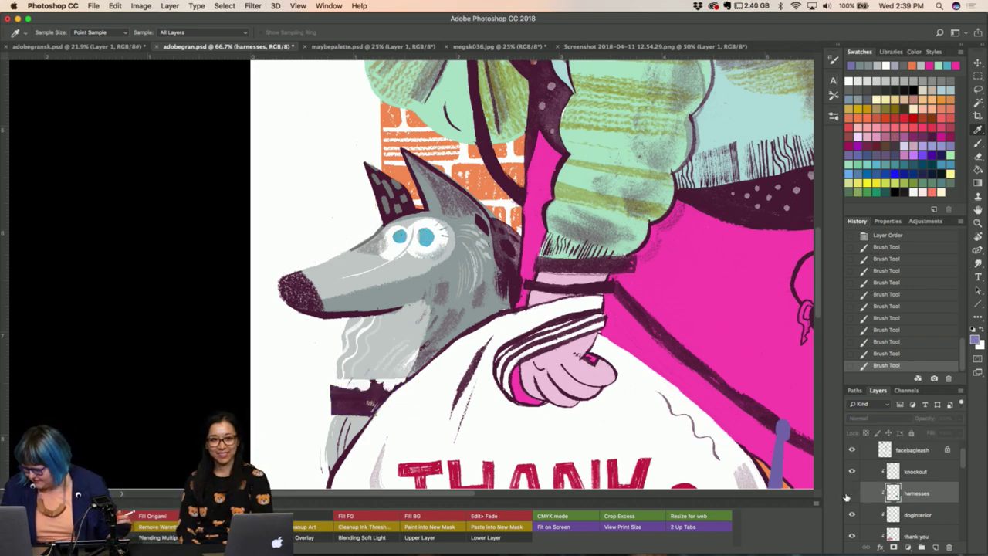
left_click(850, 494)
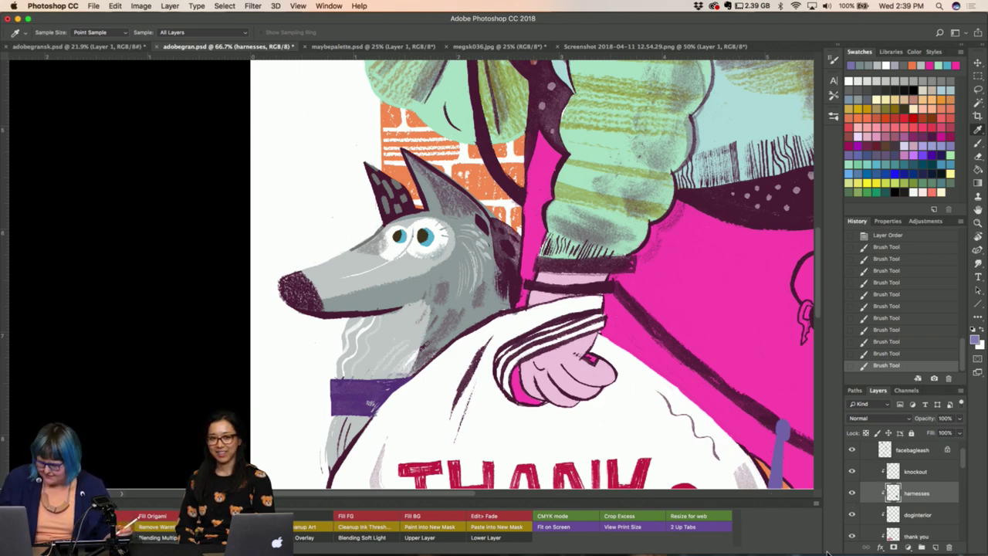
Erase the stray paint along the collar's top edge.
key("e")
left_click_drag(339, 380, 401, 378)
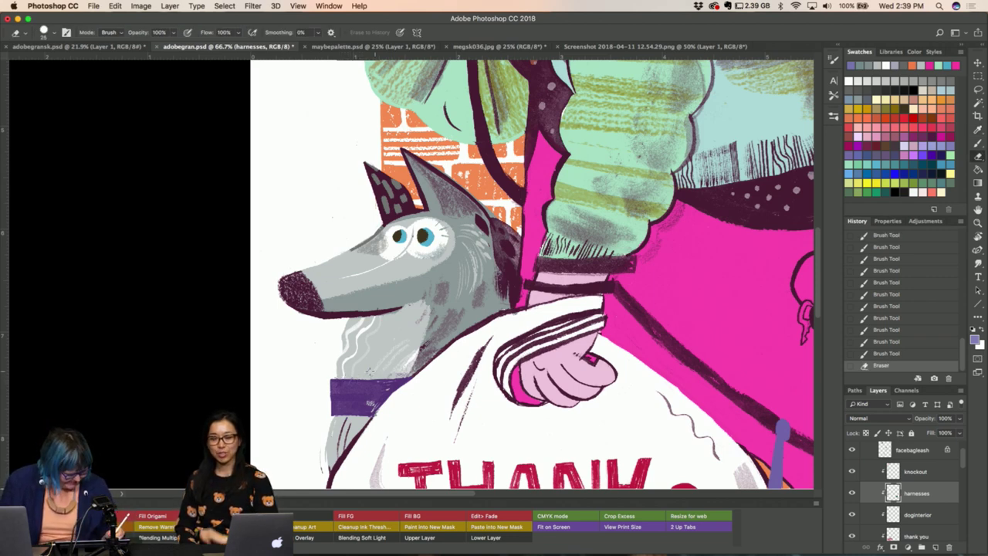
left_click_drag(363, 370, 371, 367)
Sample greys and paint small fur touch-ups near the dog's ear.
key("i")
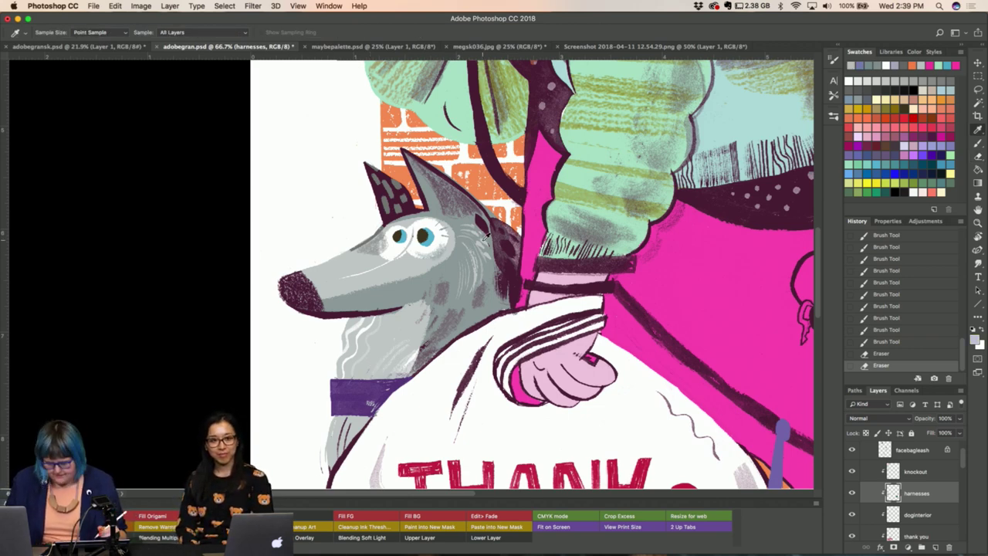
key("b")
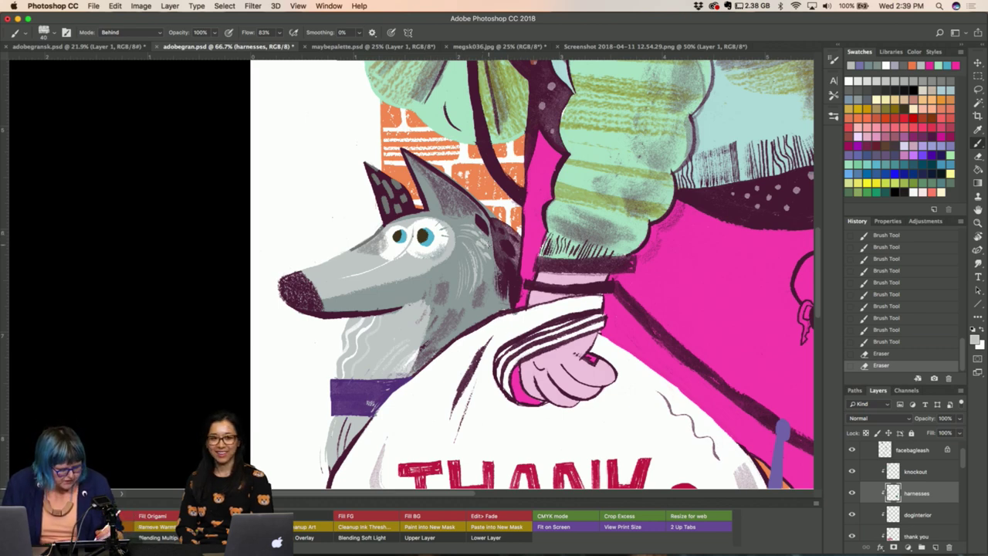
left_click(487, 252)
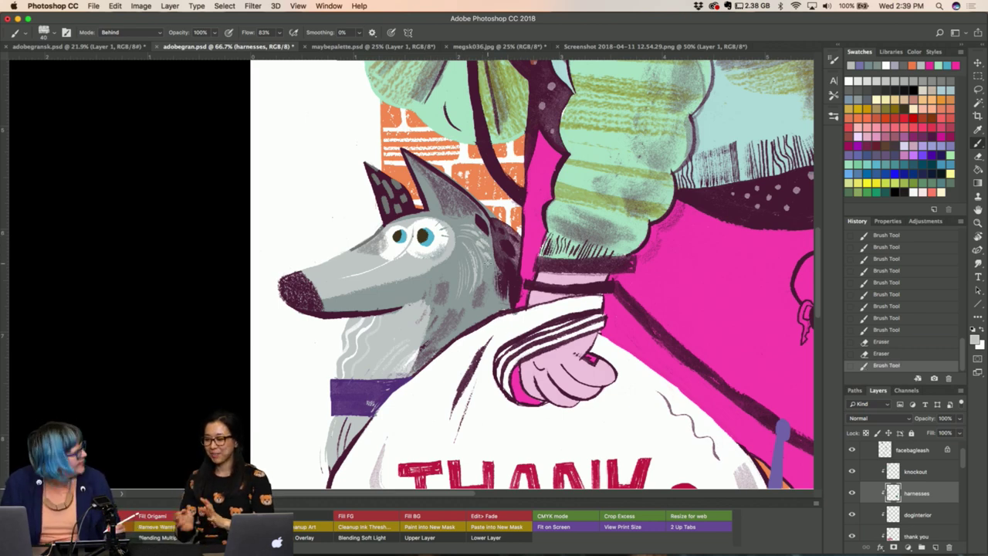
key("i")
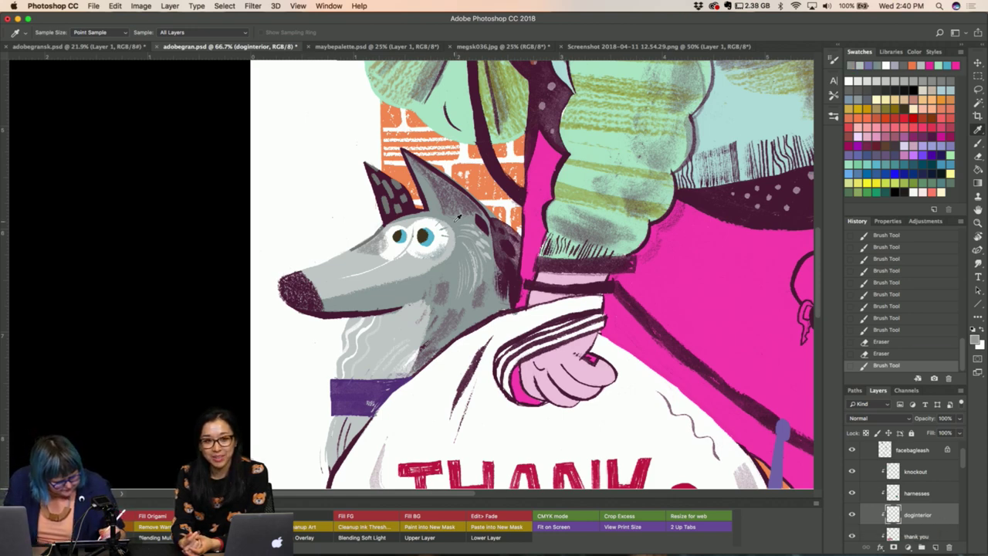
key("b")
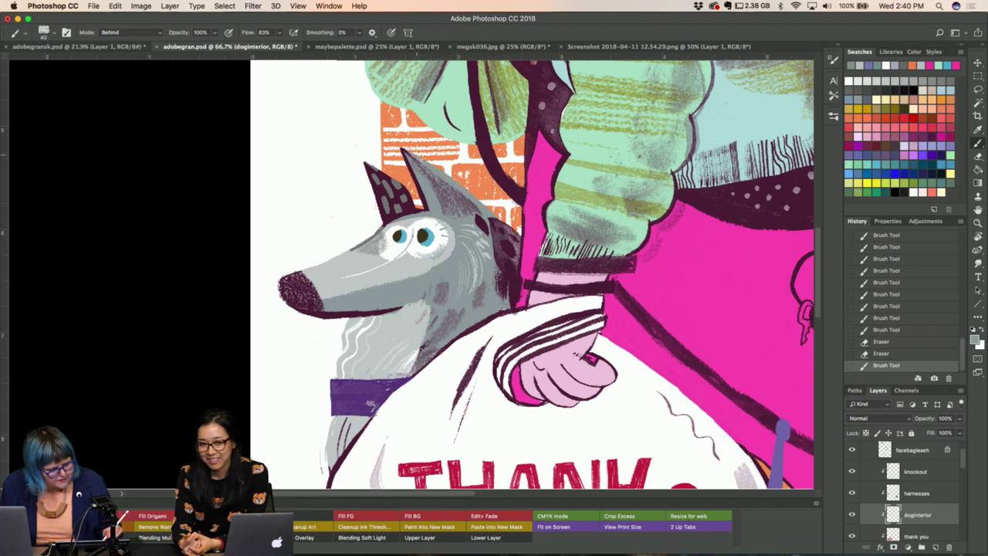
left_click_drag(419, 156, 416, 151)
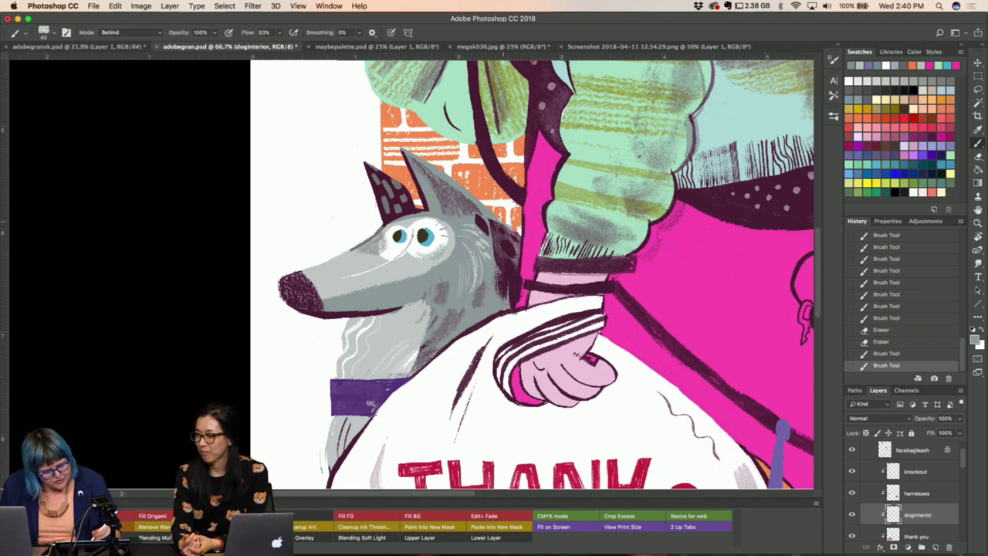
left_click(518, 229)
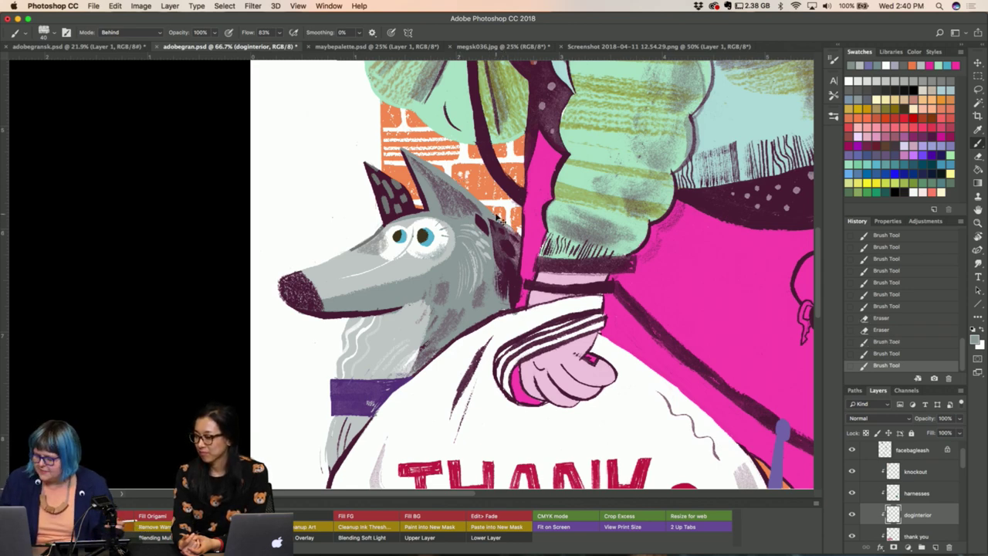
key("ctrl+minus")
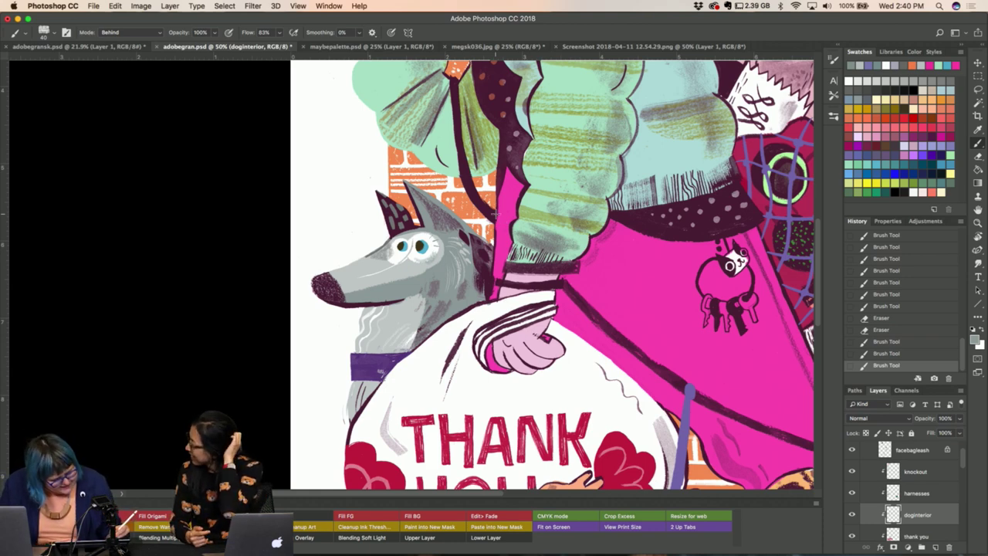
Add three short touch-up strokes on the dog and zoom out to the full illustration.
left_click_drag(495, 214, 388, 202)
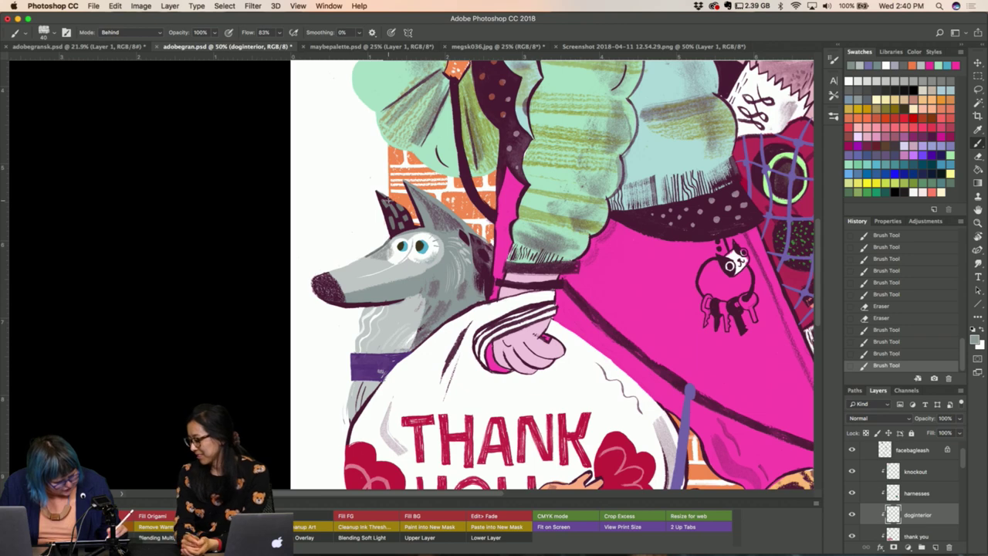
left_click_drag(664, 181, 694, 197)
left_click_drag(390, 212, 383, 219)
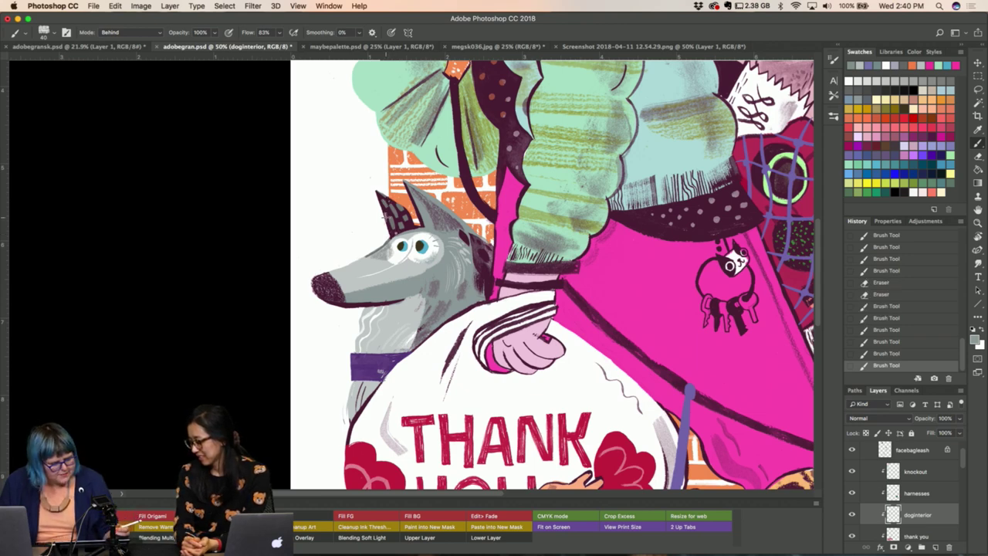
scroll(384, 218, "down", 1)
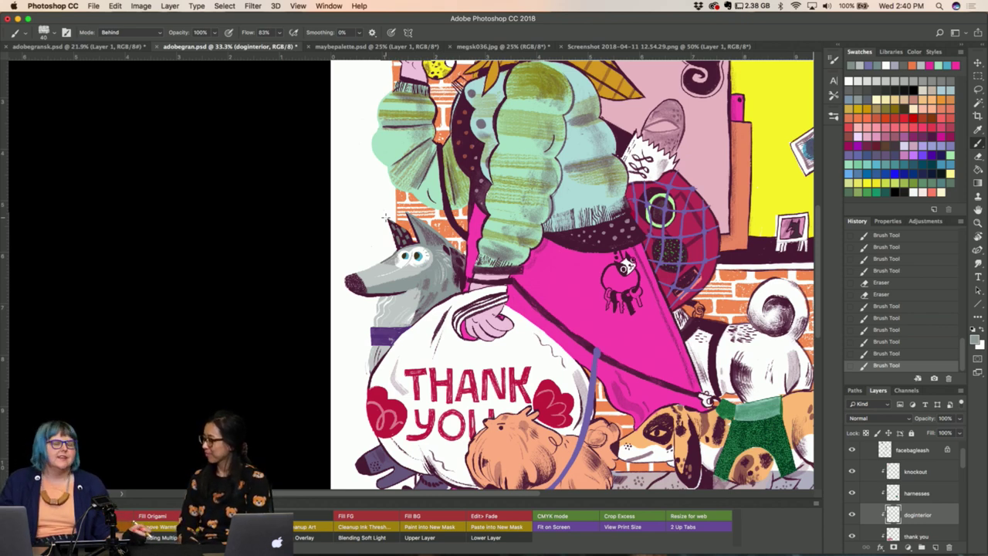
key("super+minus")
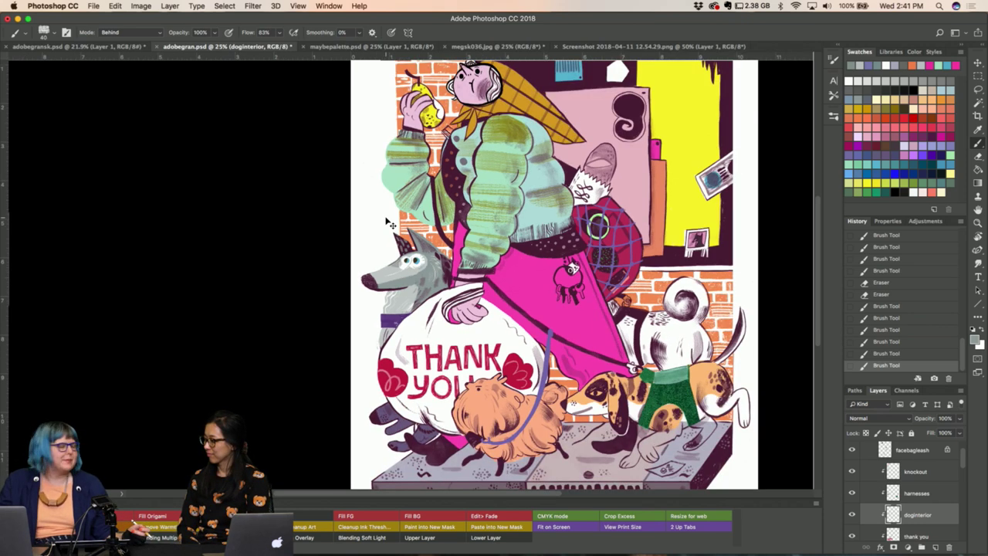
key("super+minus")
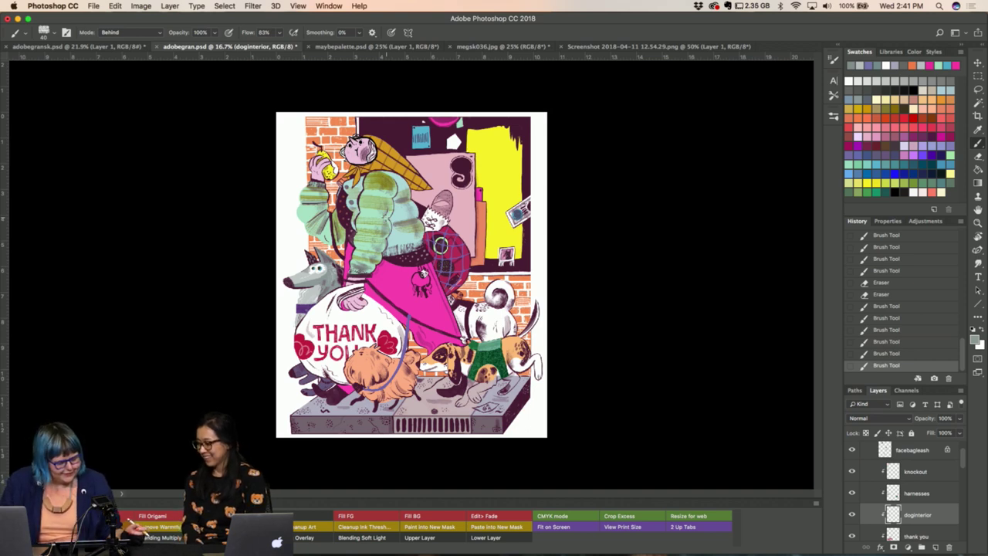
key("l")
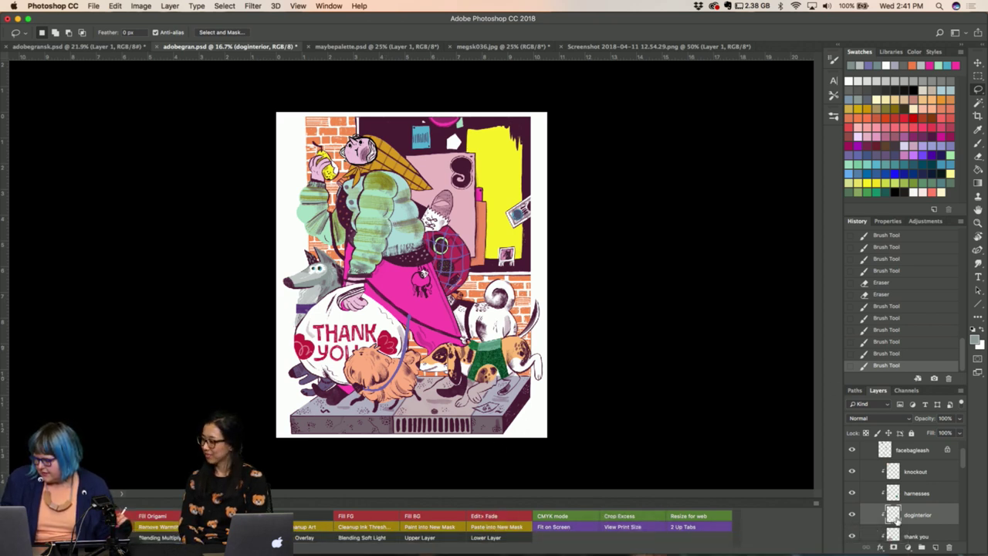
scroll(896, 522, "down", 3)
scroll(896, 520, "down", 2)
scroll(896, 517, "down", 2)
scroll(894, 514, "down", 2)
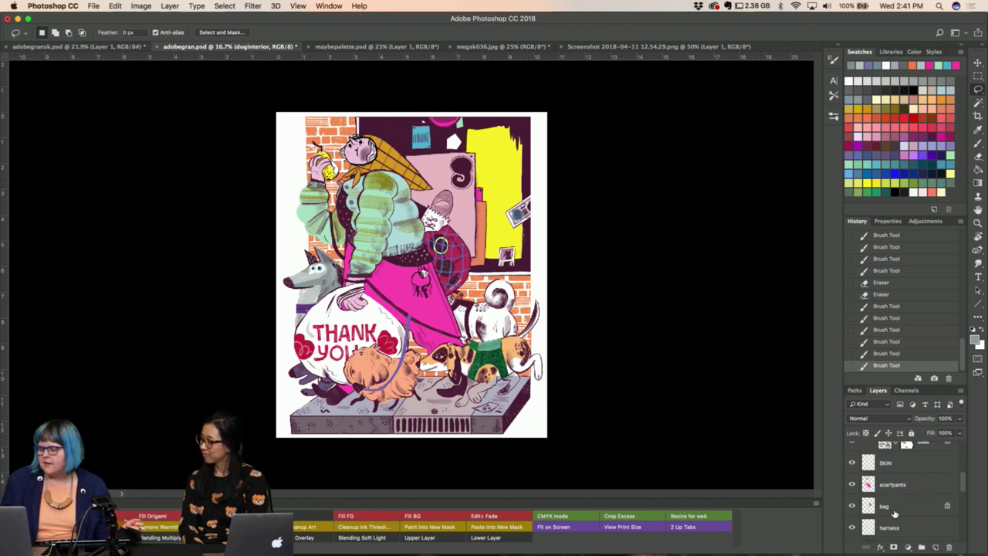
scroll(889, 516, "down", 2)
scroll(889, 516, "down", 1)
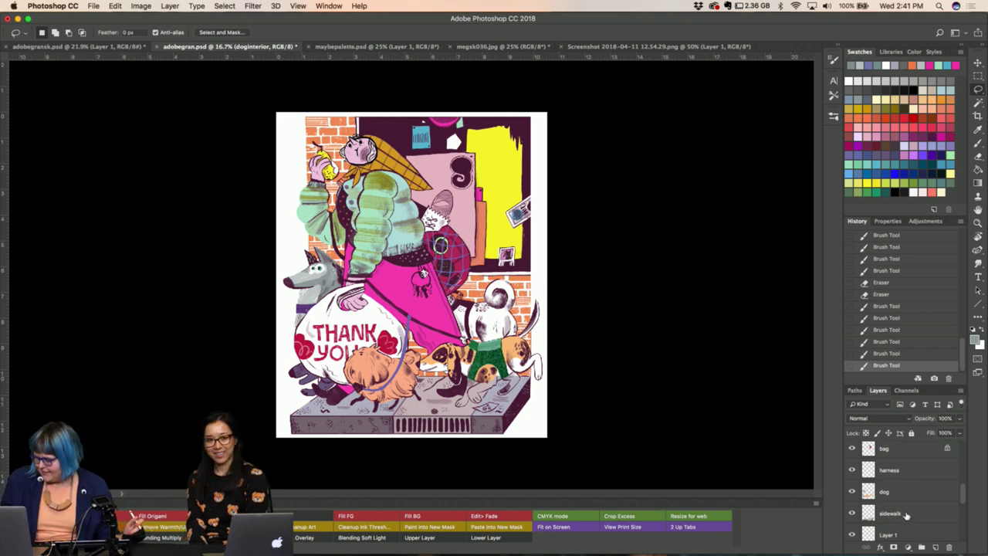
scroll(896, 516, "down", 1)
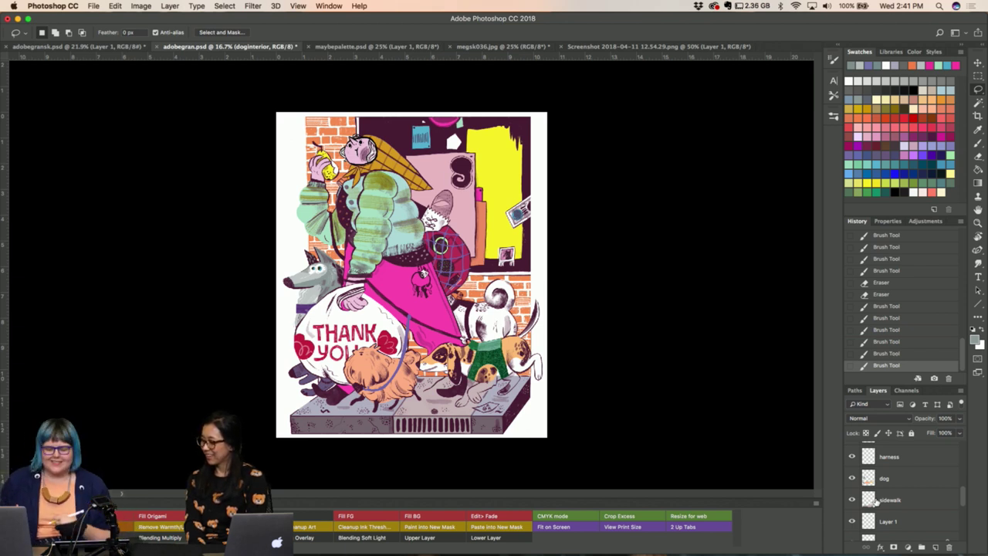
scroll(876, 500, "down", 2)
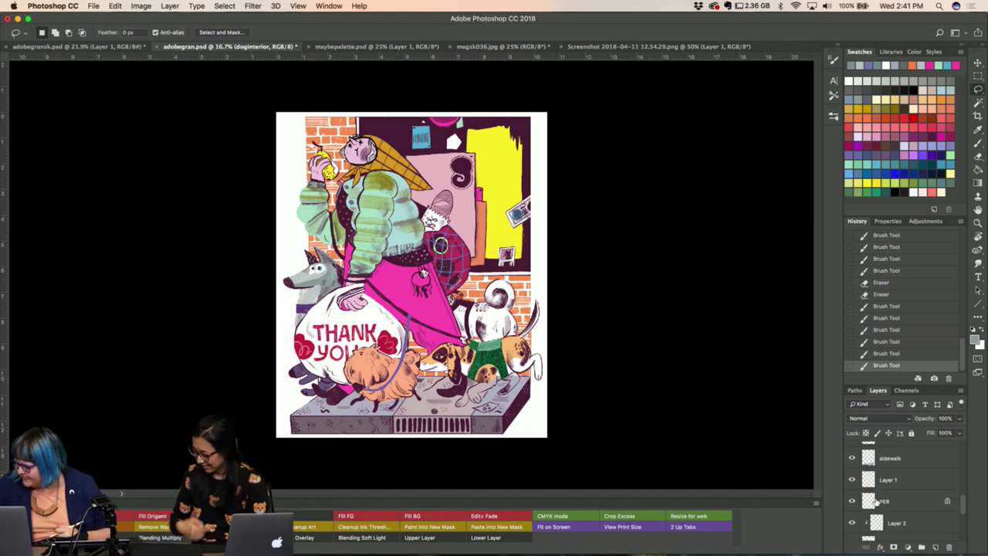
scroll(876, 500, "down", 1)
scroll(877, 501, "down", 1)
scroll(876, 501, "down", 1)
scroll(876, 502, "down", 1)
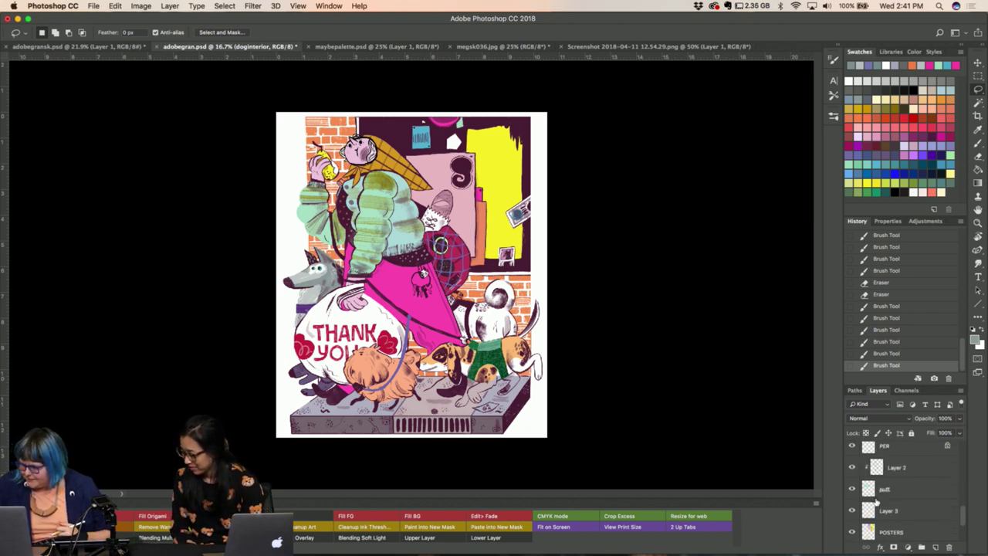
scroll(876, 500, "down", 1)
scroll(876, 500, "down", 2)
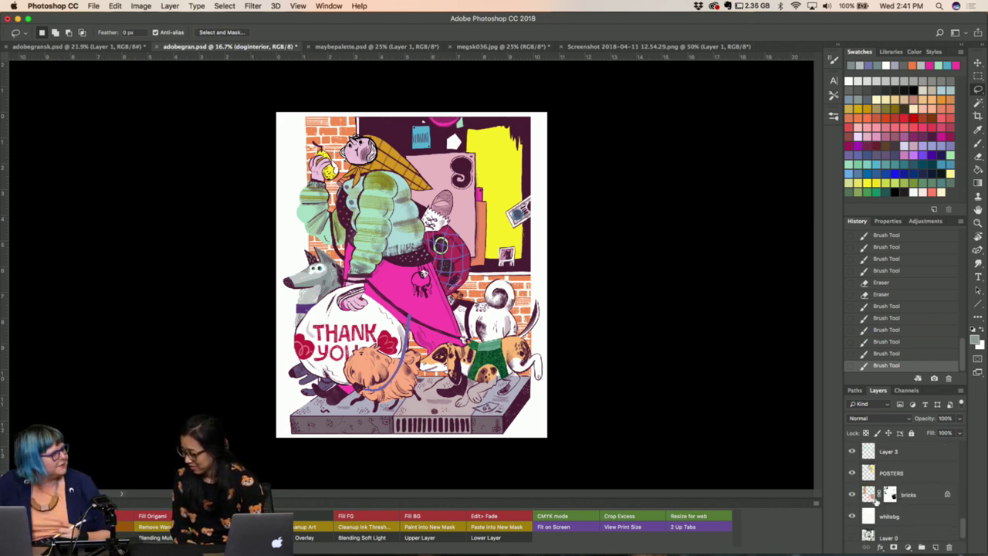
scroll(876, 500, "up", 1)
scroll(876, 501, "up", 1)
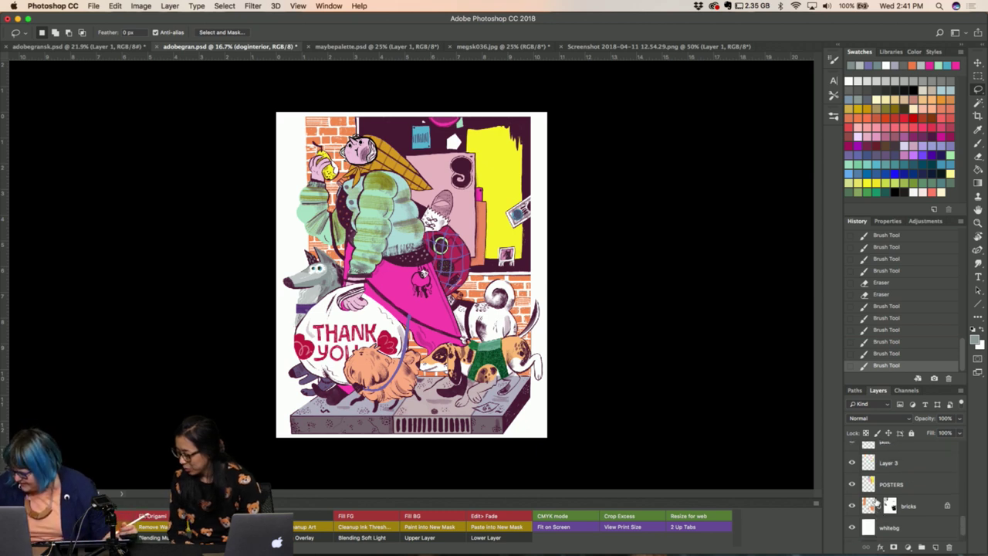
left_click(873, 485)
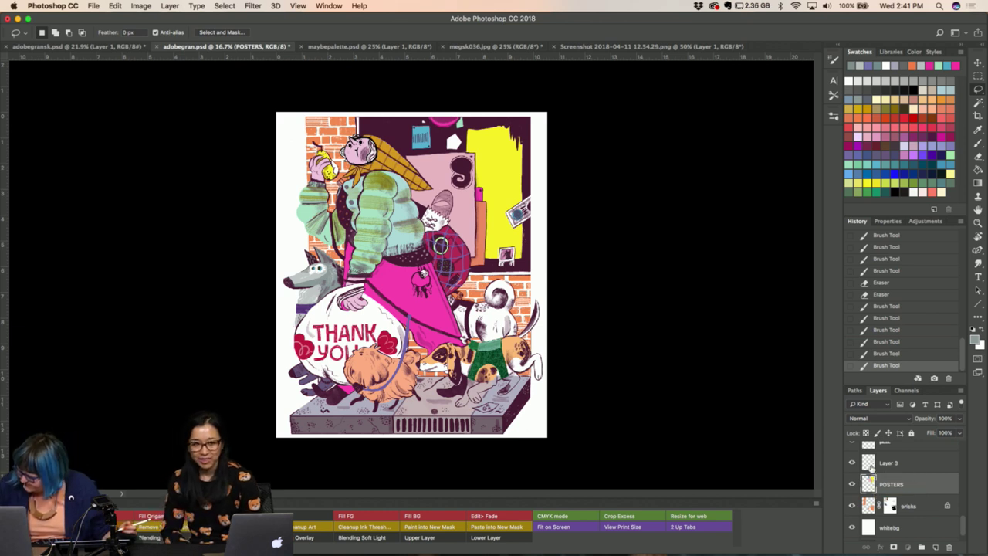
left_click(869, 463)
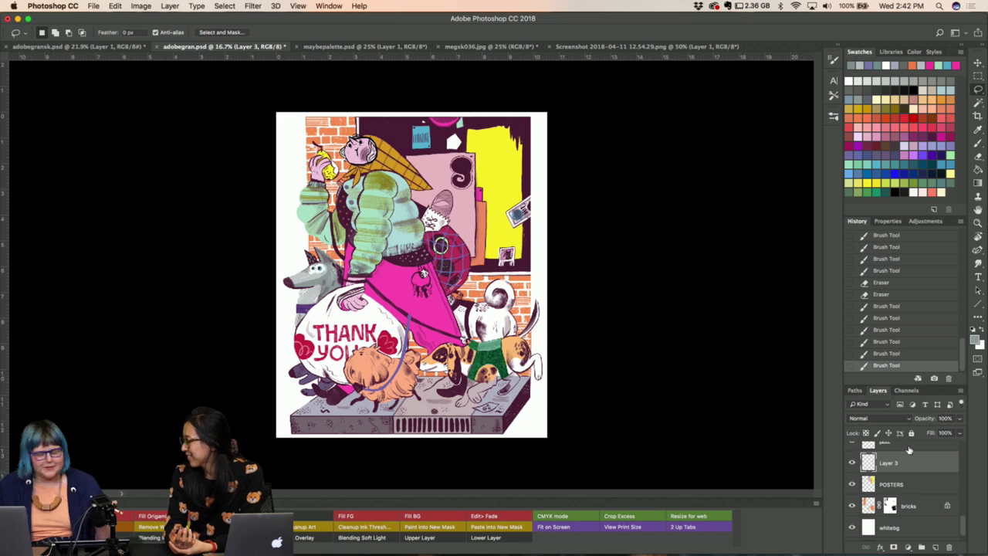
left_click(893, 484)
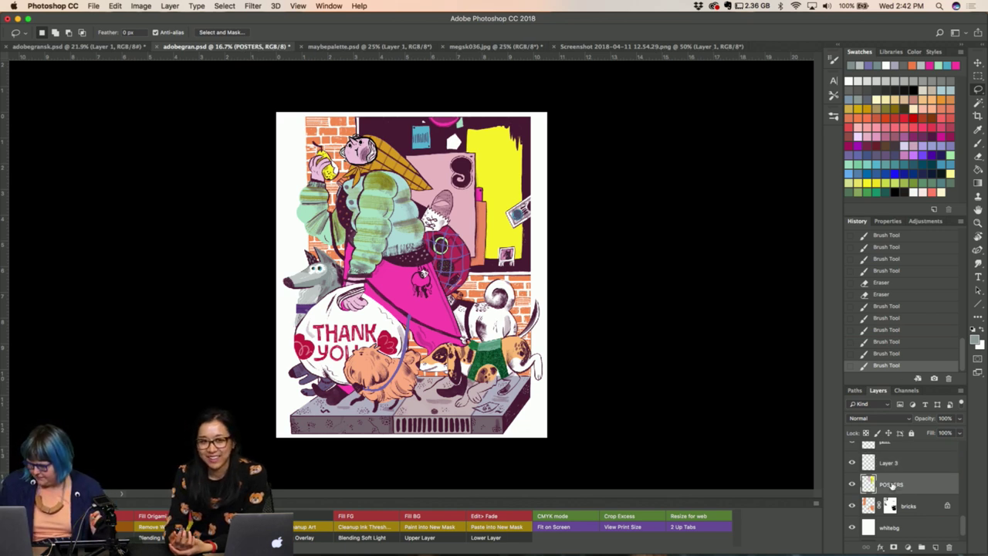
key("i")
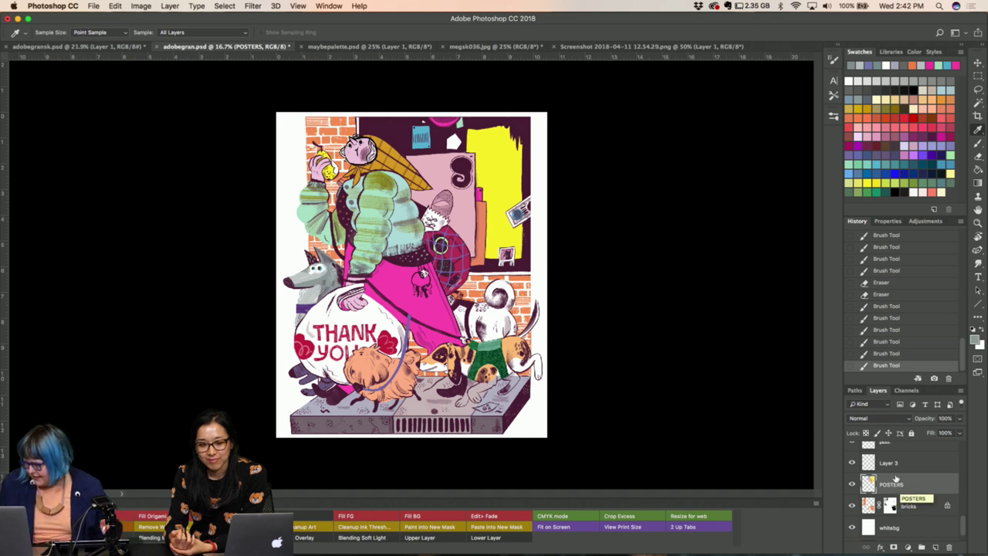
Make Layer 3 active and visible, zoom in, and sample an orange fill colour.
left_click(891, 469)
scroll(892, 470, "up", 1)
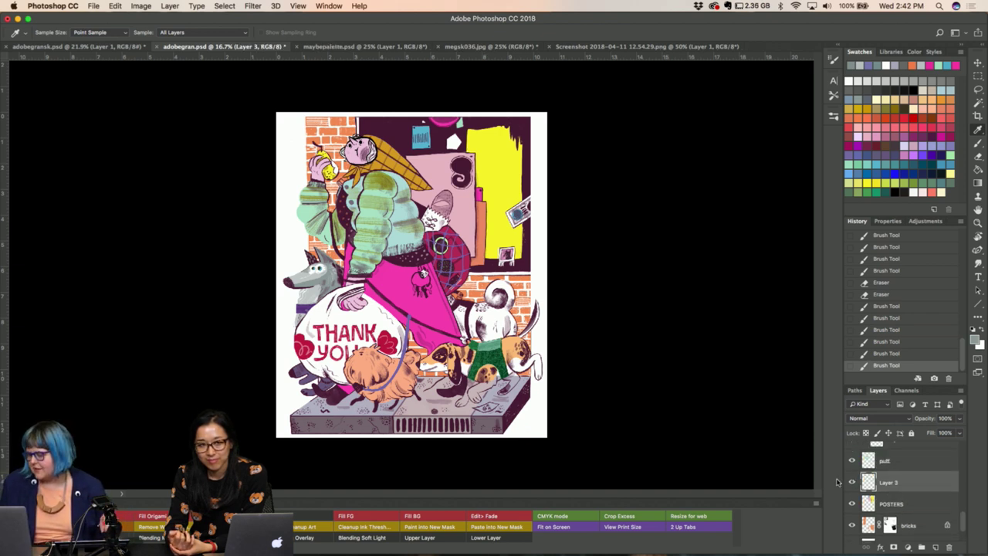
left_click(851, 482)
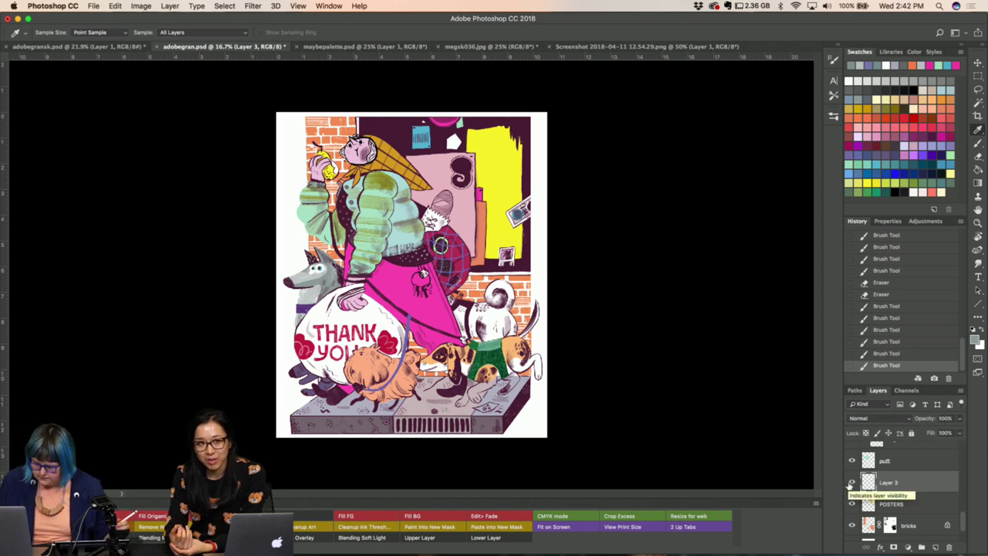
key("ctrl+plus")
left_click(462, 147)
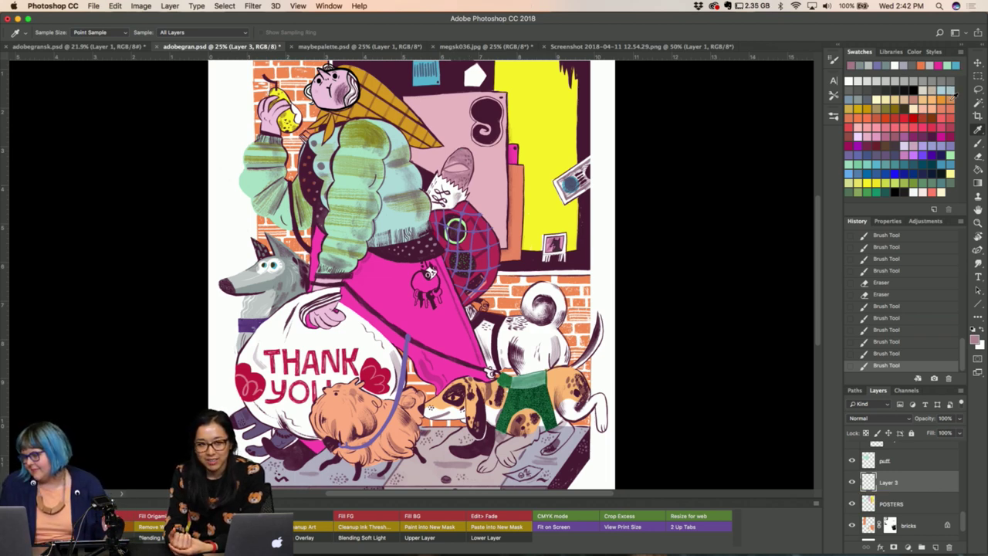
left_click(954, 93)
Lasso the loaf's uneven parts and fill each with solid orange, deselecting after every fill.
key("l")
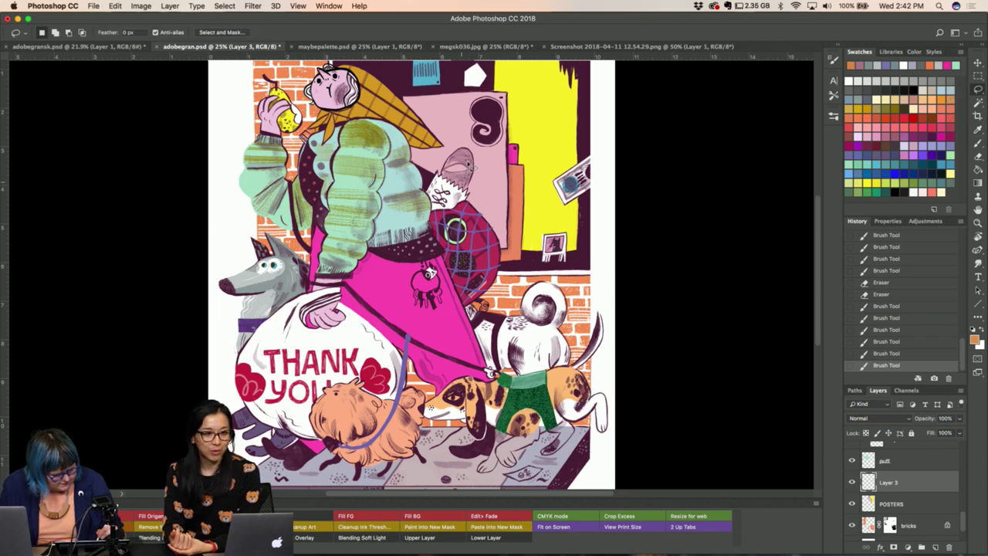
mouse_move(467, 162)
left_mouse_down()
mouse_move(469, 186)
mouse_move(463, 154)
left_mouse_up()
key("alt+BackSpace")
key("super+d")
key("alt+BackSpace")
key("super+d")
key("alt+BackSpace")
key("super+d")
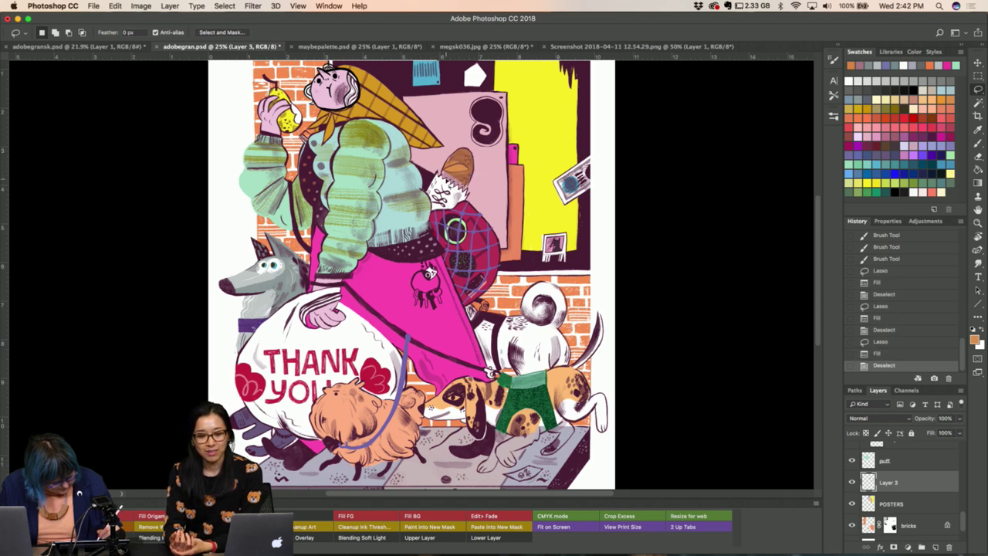
left_click_drag(442, 183, 455, 163)
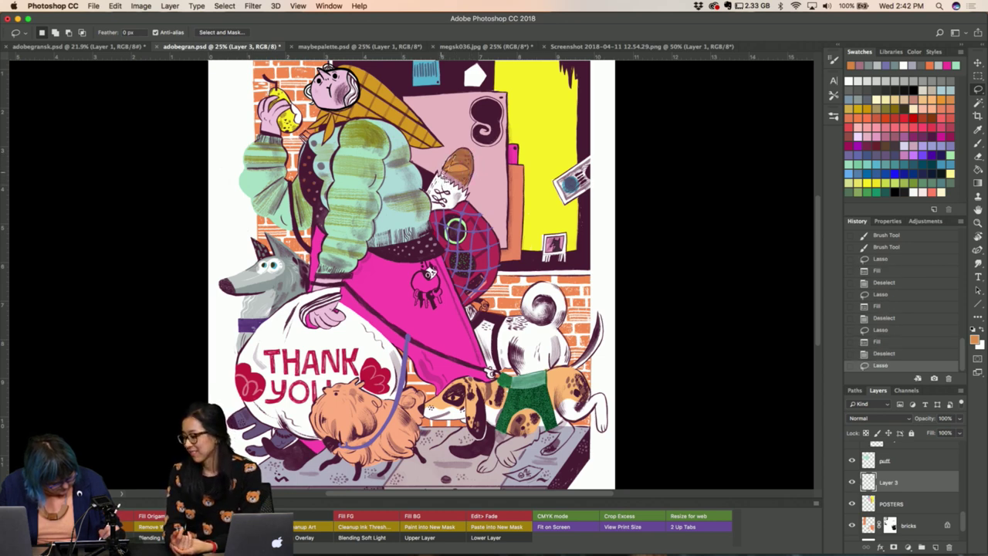
key("alt+BackSpace")
key("super+d")
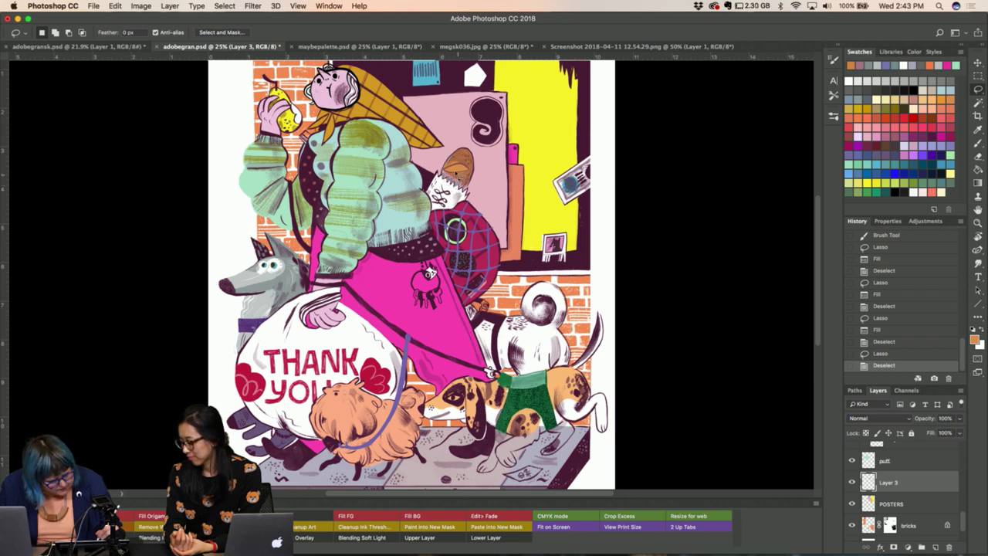
left_click_drag(458, 176, 448, 182)
key("alt+BackSpace")
key("super+d")
key("super+d")
Fill the remaining gaps and patches of the baguette with darker brown.
key("alt+BackSpace")
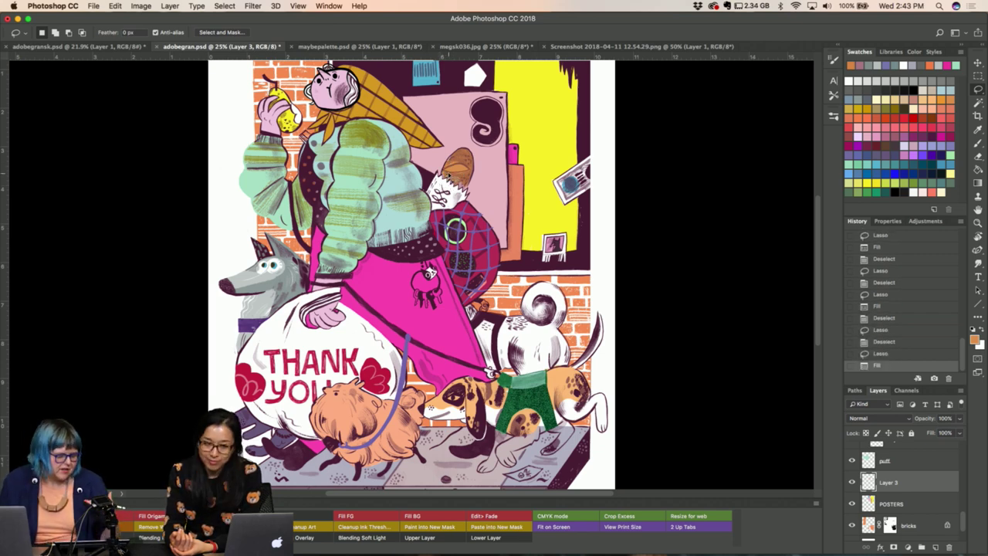
key("super+d")
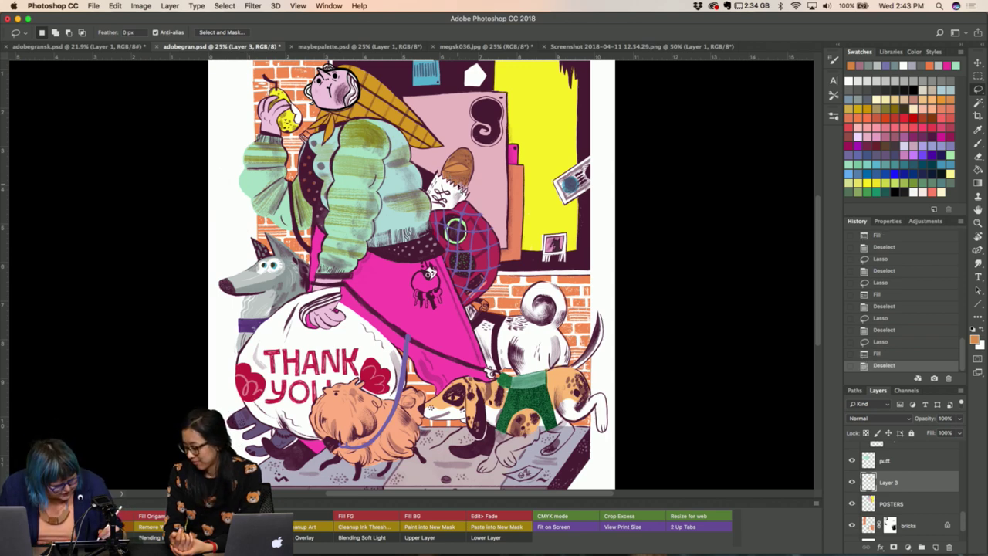
mouse_move(458, 176)
left_mouse_down()
mouse_move(448, 183)
mouse_move(476, 201)
mouse_move(458, 158)
mouse_move(479, 147)
mouse_move(455, 161)
left_mouse_up()
key("alt+BackSpace")
key("super+d")
key("alt+BackSpace")
key("super+d")
key("alt+BackSpace")
key("super+d")
key("alt+BackSpace")
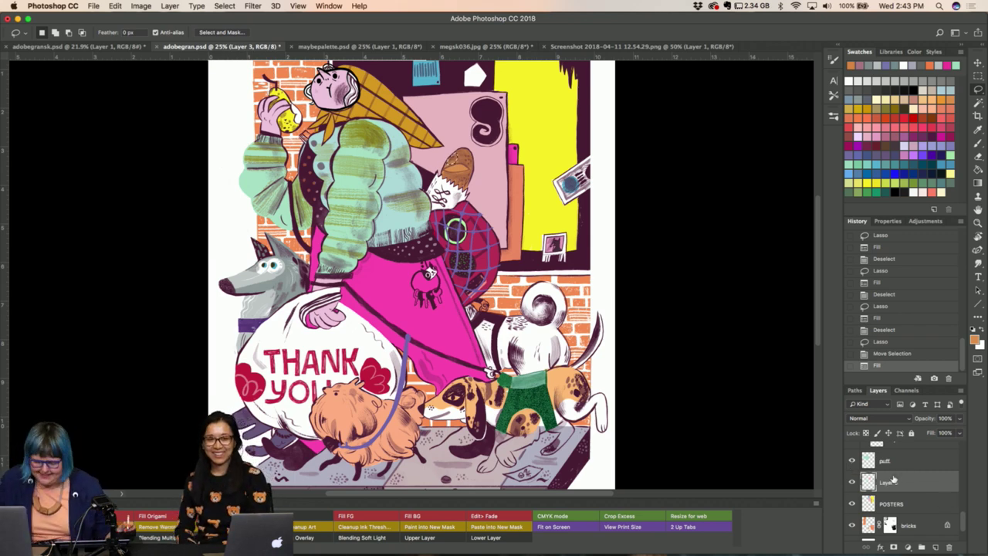
key("ctrl+plus")
key("ctrl+plus")
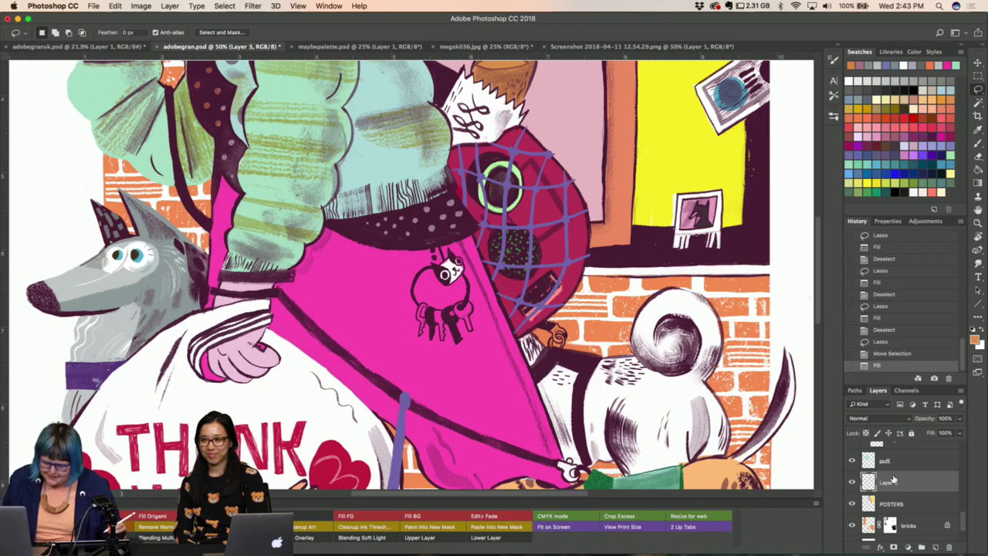
Select the thank you layer and sample the pink from the artwork.
scroll(894, 480, "up", 2)
scroll(918, 513, "up", 1)
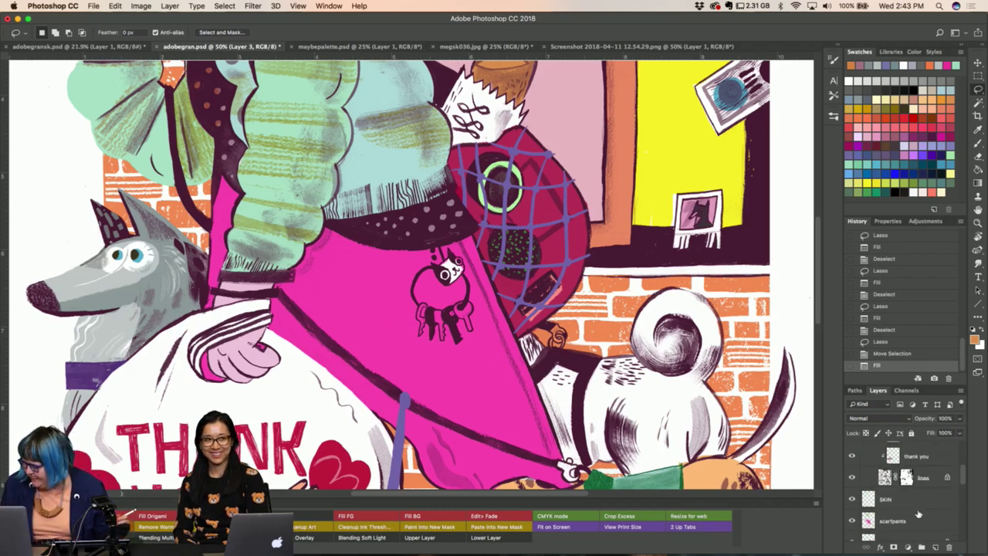
scroll(918, 513, "up", 1)
scroll(918, 514, "up", 1)
left_click(918, 514)
scroll(918, 513, "down", 1)
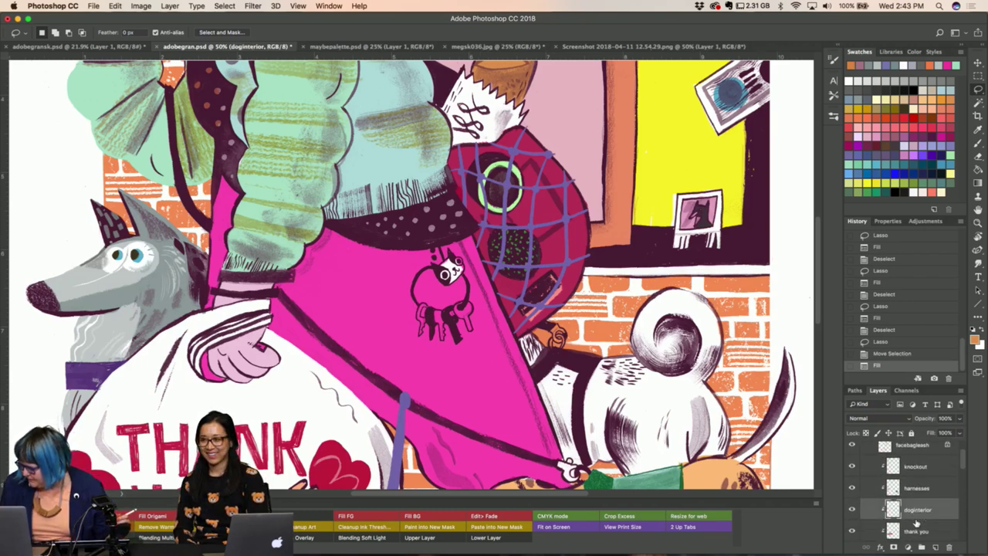
left_click(918, 531)
key("i")
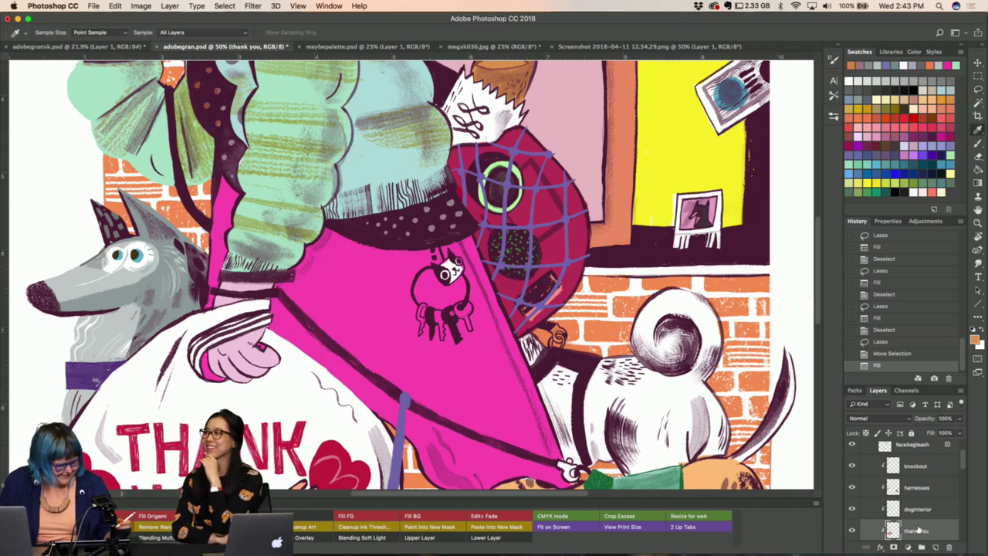
left_click(360, 316)
Brush pink in Behind mode over the paper bag's markings.
key("v")
key("b")
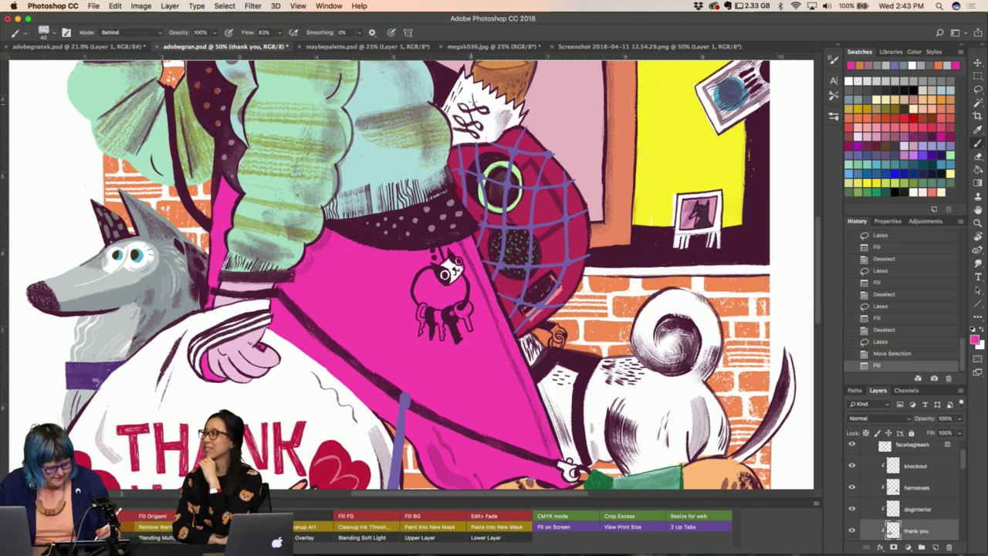
left_click(474, 100)
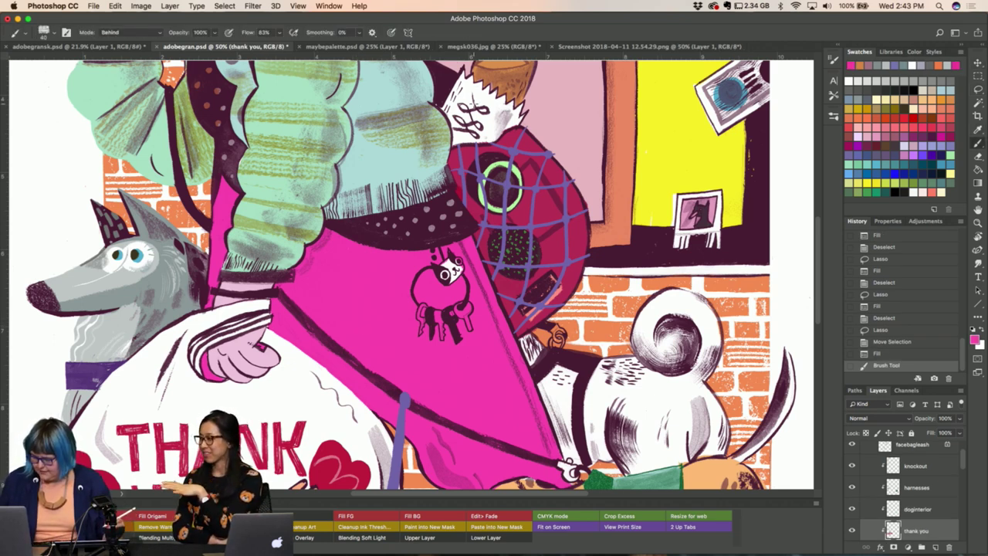
key("ctrl+d")
mouse_move(474, 110)
left_mouse_down()
mouse_move(472, 99)
mouse_move(463, 122)
mouse_move(471, 136)
mouse_move(457, 133)
mouse_move(455, 119)
left_mouse_up()
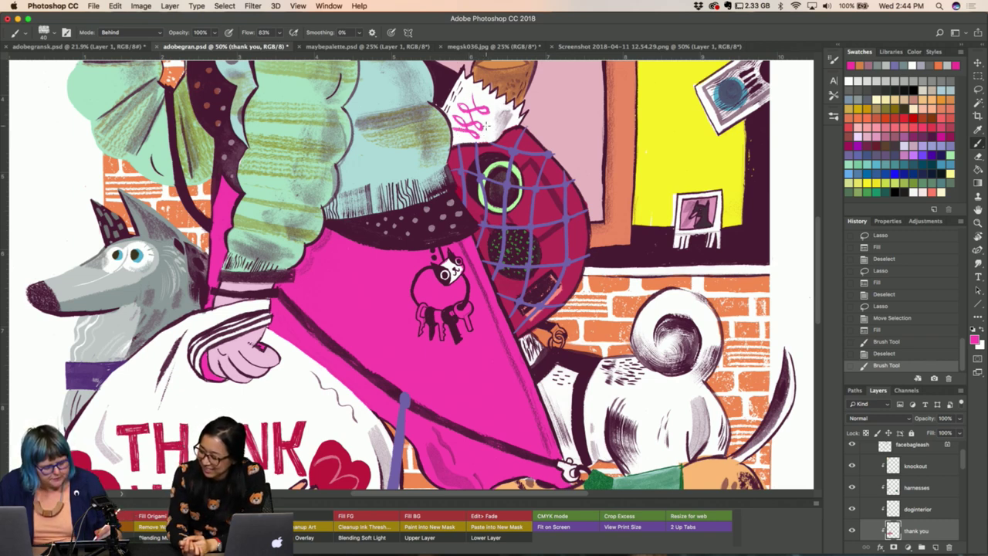
left_click_drag(486, 122, 485, 113)
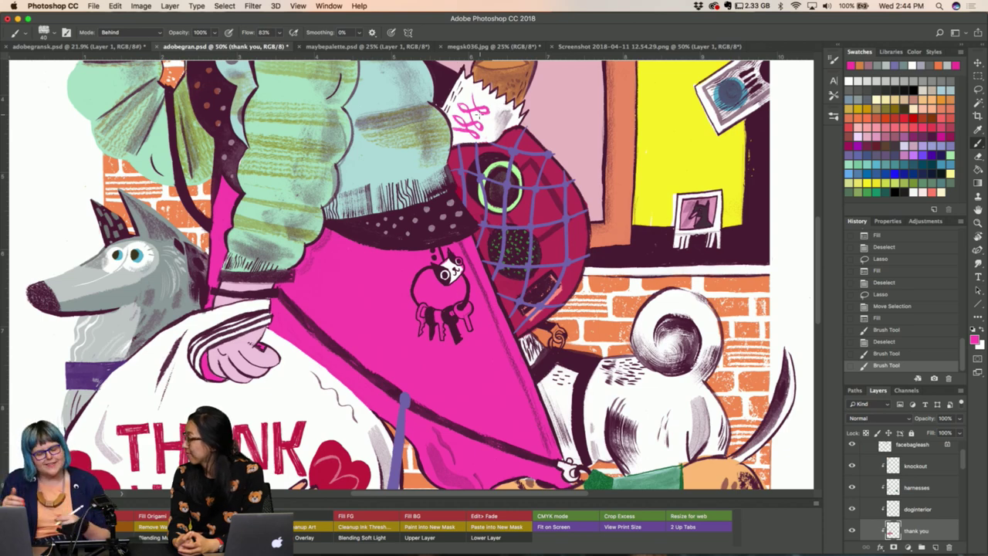
Sample the crimson from the grandmother's bag.
scroll(478, 113, "up", 5)
scroll(478, 114, "up", 5)
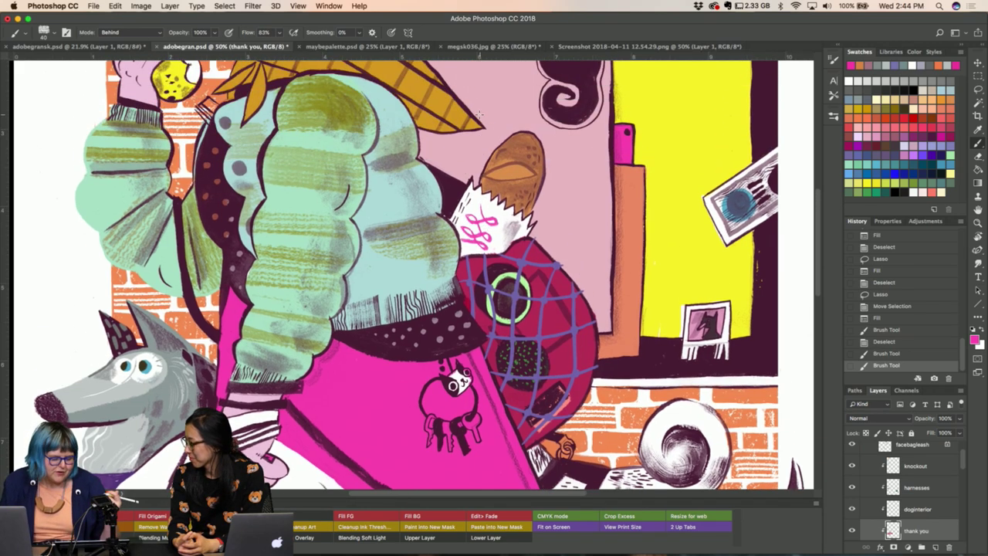
scroll(479, 113, "up", 3)
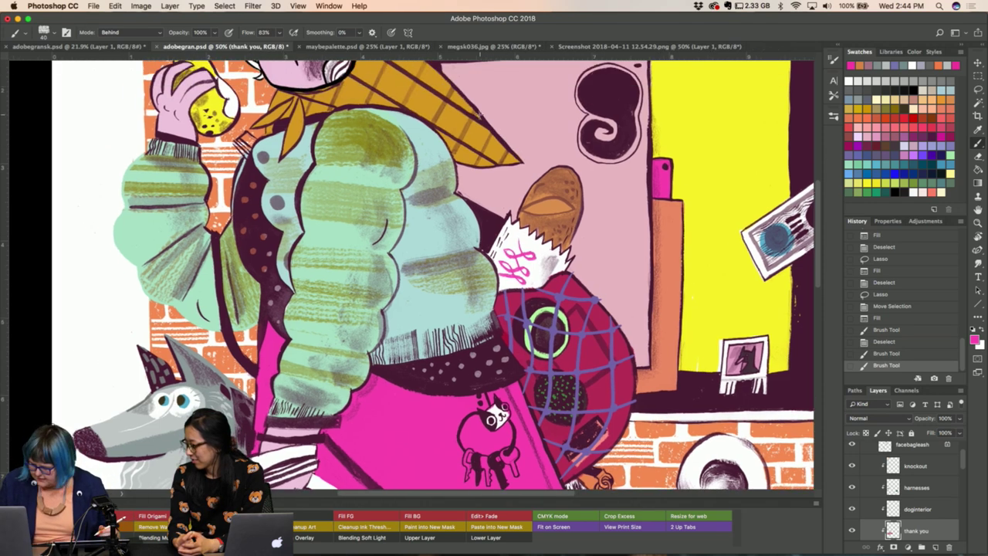
key("i")
left_click(583, 284)
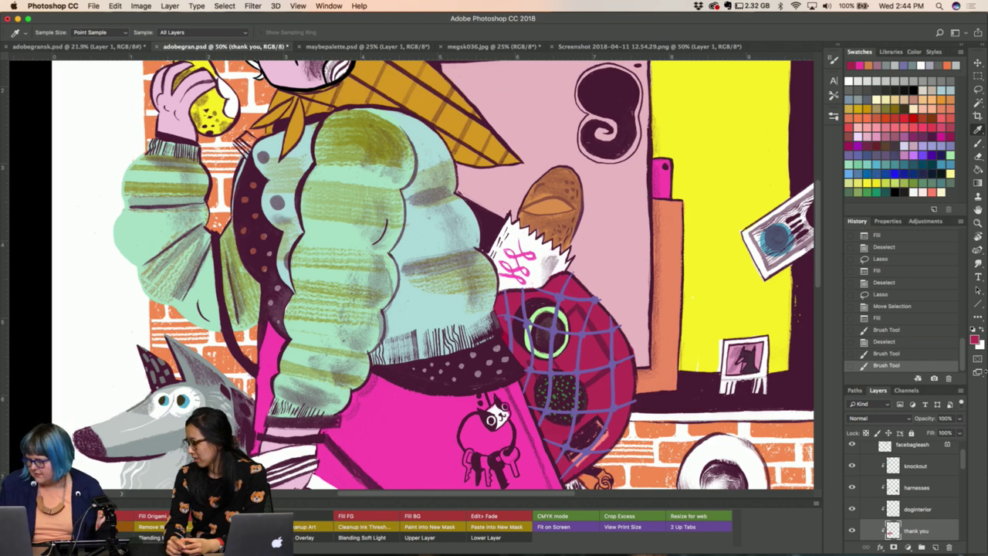
Make the POSTERS layer the active layer.
scroll(892, 526, "down", 3)
scroll(893, 526, "down", 1)
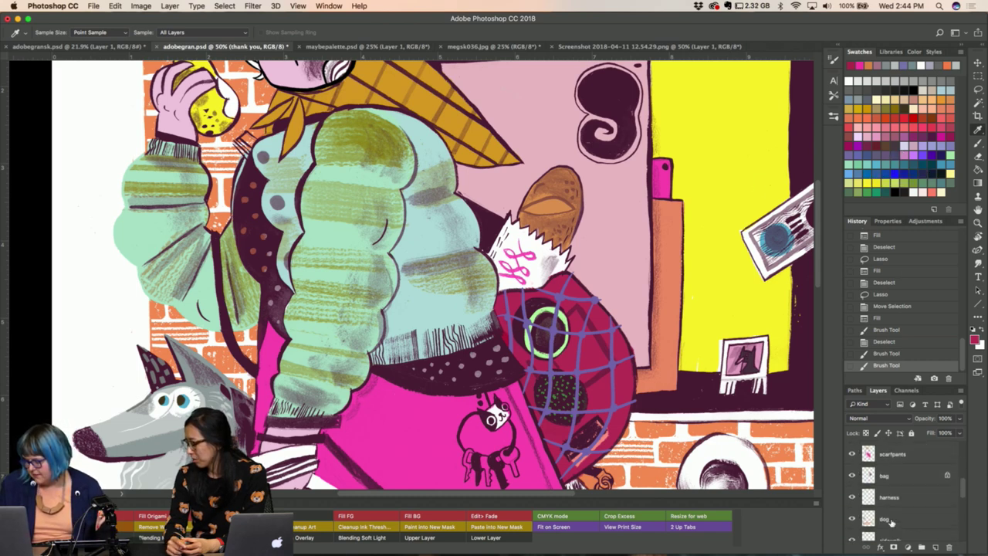
scroll(893, 526, "down", 1)
scroll(892, 525, "down", 2)
scroll(893, 525, "down", 2)
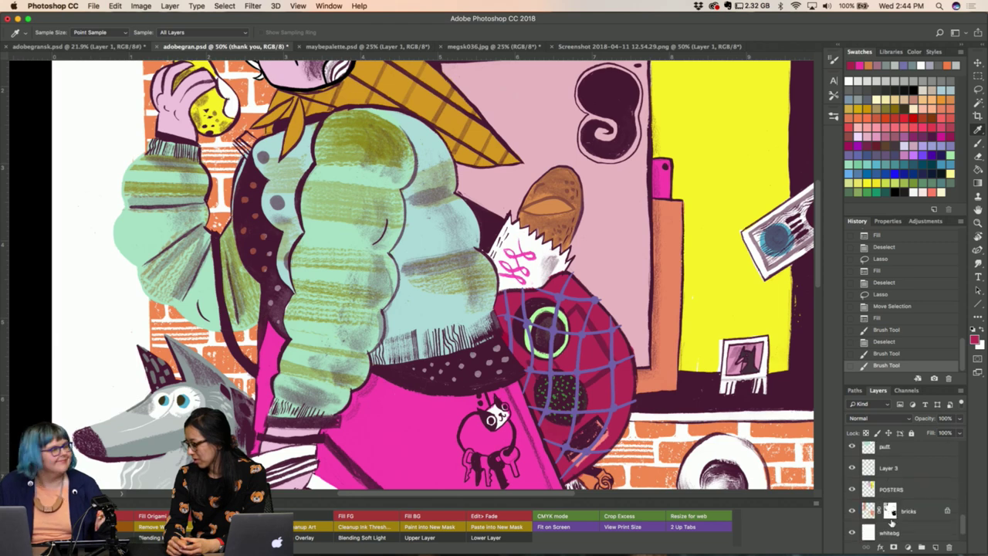
left_click(883, 494)
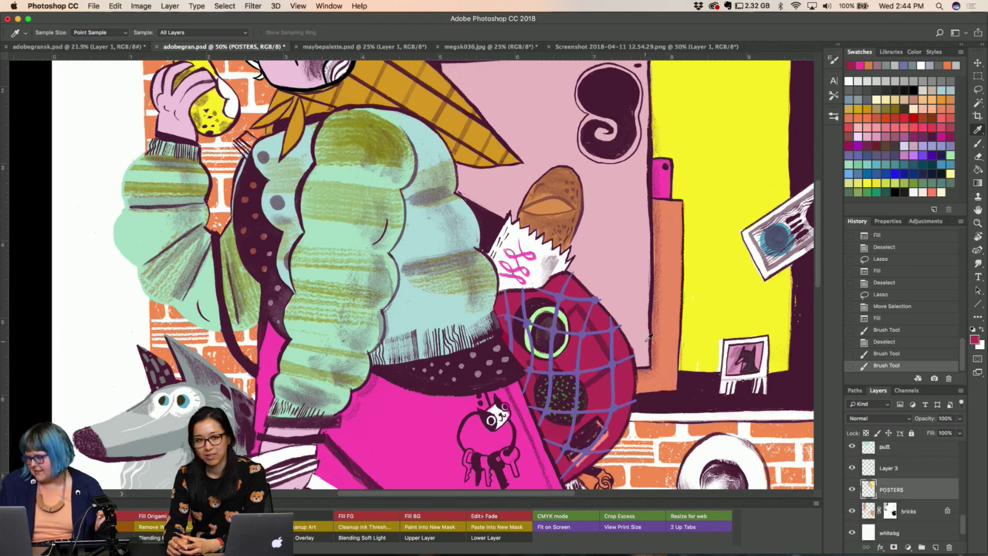
scroll(412, 302, "up", 3)
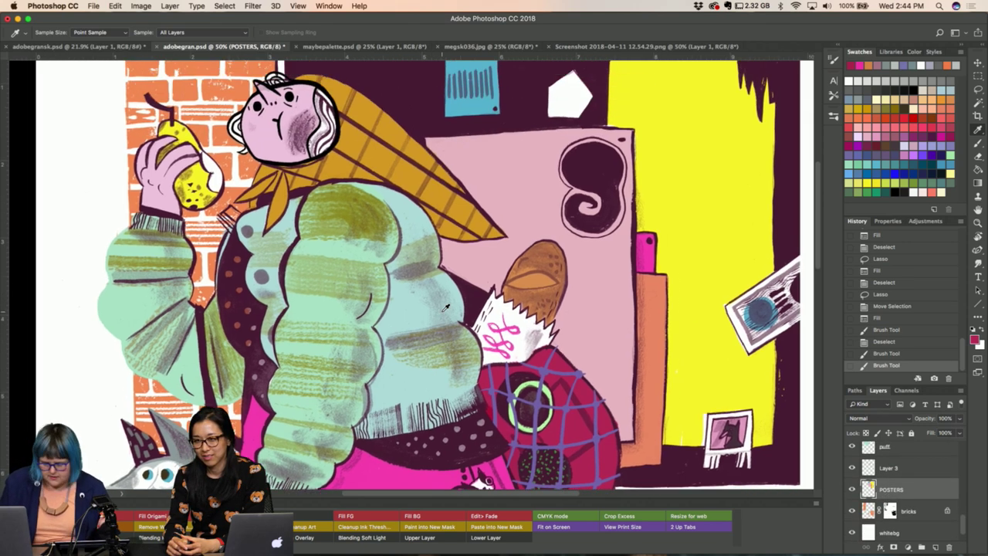
Sample white from the pentagon and paint and lasso-fill the 9 shape's right and top edges.
left_click(563, 95)
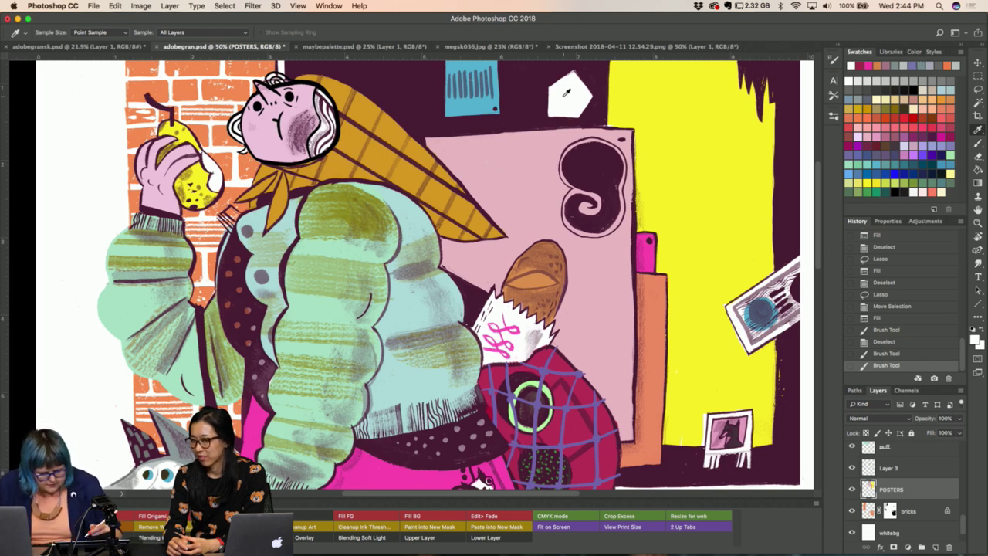
key("b")
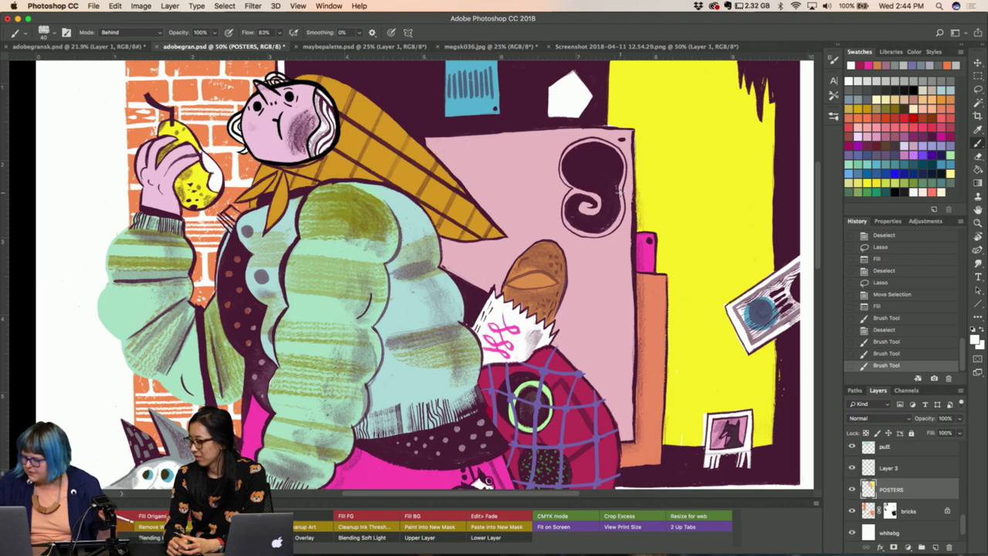
mouse_move(618, 187)
left_mouse_down()
mouse_move(618, 209)
mouse_move(616, 198)
left_mouse_up()
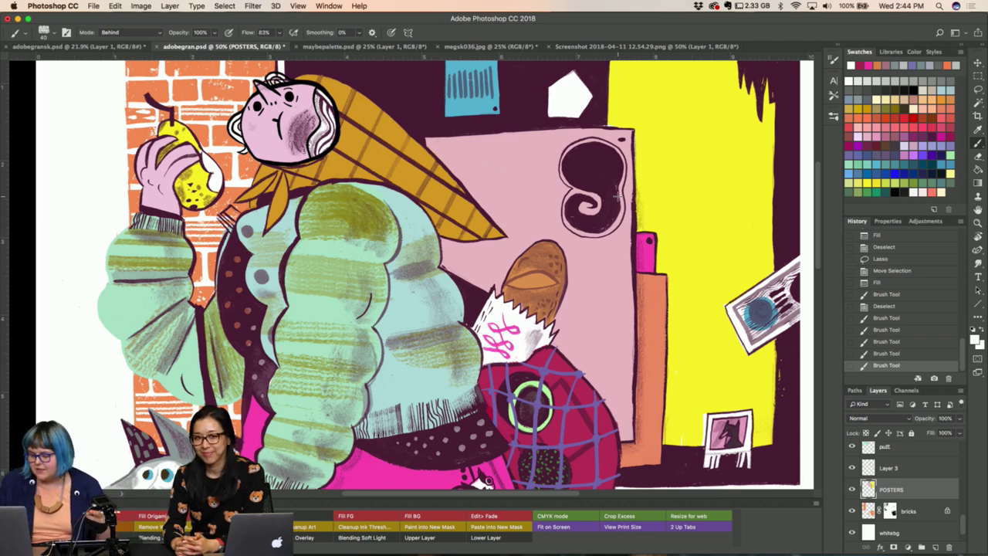
key("l")
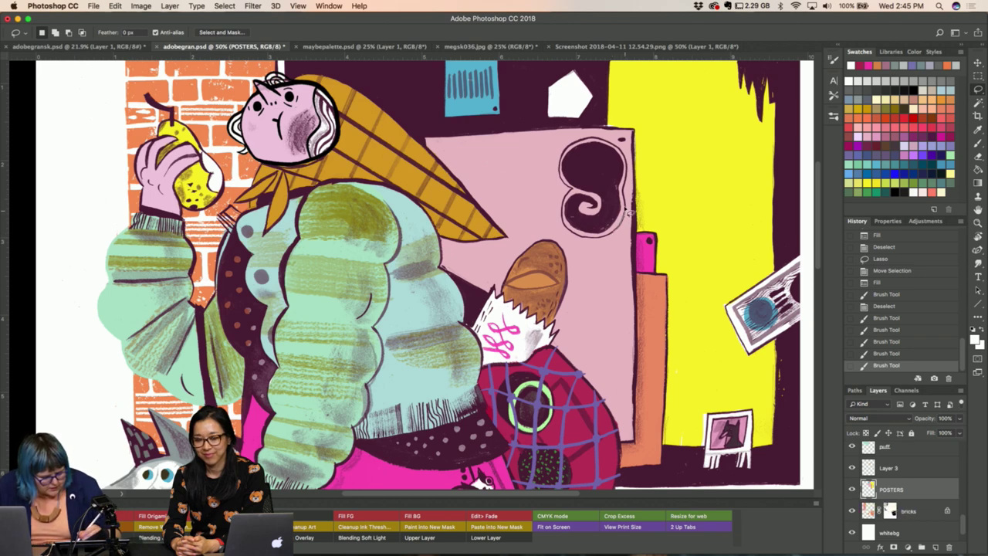
key("alt+BackSpace")
mouse_move(621, 189)
left_mouse_down()
mouse_move(607, 226)
mouse_move(595, 159)
mouse_move(574, 179)
mouse_move(599, 148)
left_mouse_up()
key("ctrl+d")
key("alt+BackSpace")
key("ctrl+d")
key("alt+BackSpace")
key("ctrl+d")
key("alt+BackSpace")
key("ctrl+d")
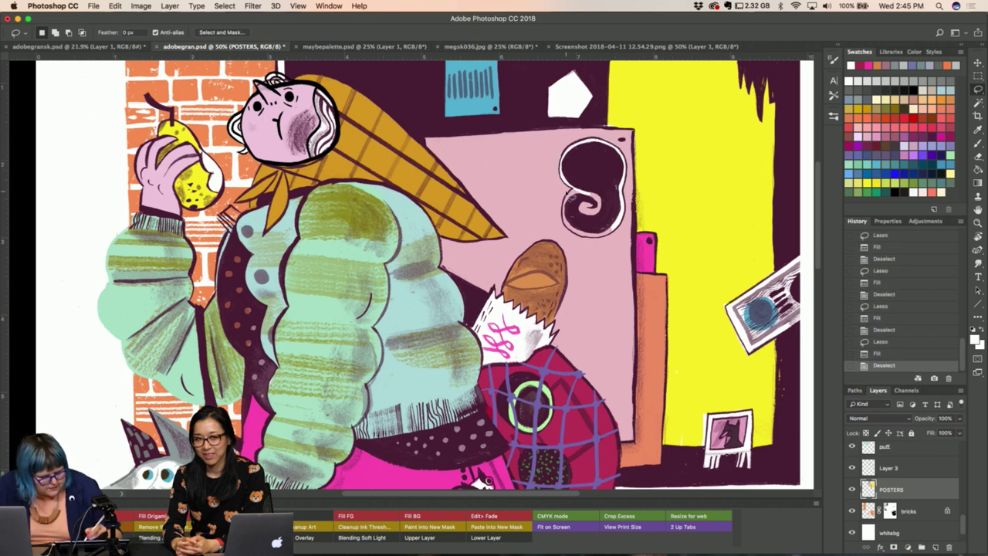
Lasso-fill white along the 9's lower curl, bottom edge and upper-left inner edge.
mouse_move(575, 197)
left_mouse_down()
mouse_move(573, 223)
mouse_move(622, 217)
mouse_move(610, 202)
mouse_move(583, 236)
left_mouse_up()
key("ctrl+d")
key("alt+BackSpace")
key("ctrl+d")
key("ctrl+d")
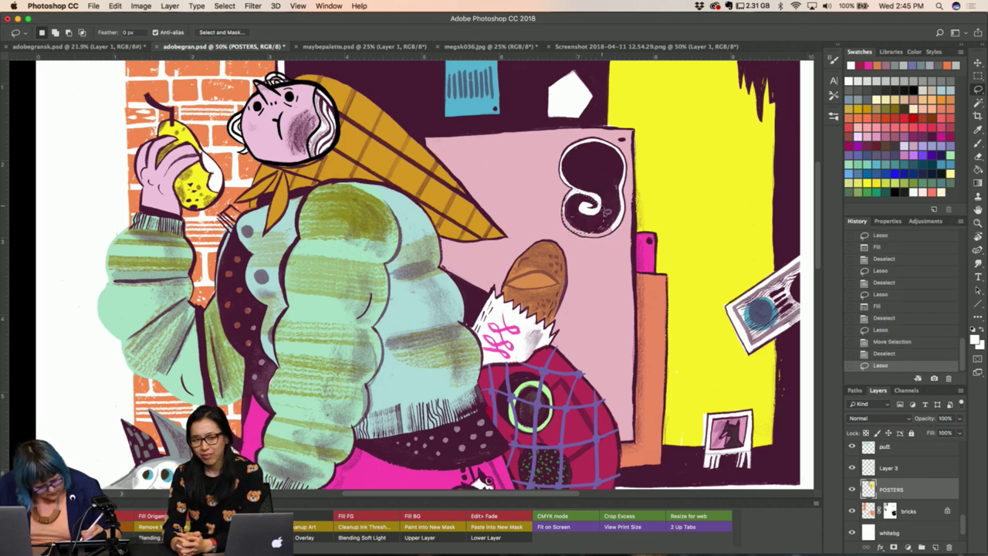
key("alt+BackSpace")
key("ctrl+d")
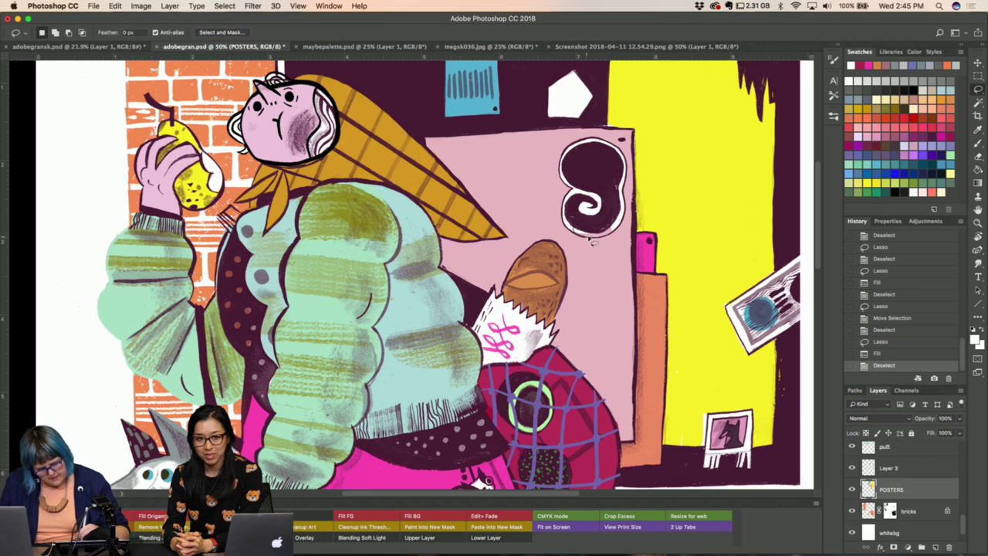
left_click_drag(593, 242, 607, 236)
key("alt+BackSpace")
key("ctrl+d")
key("alt+BackSpace")
key("alt+BackSpace")
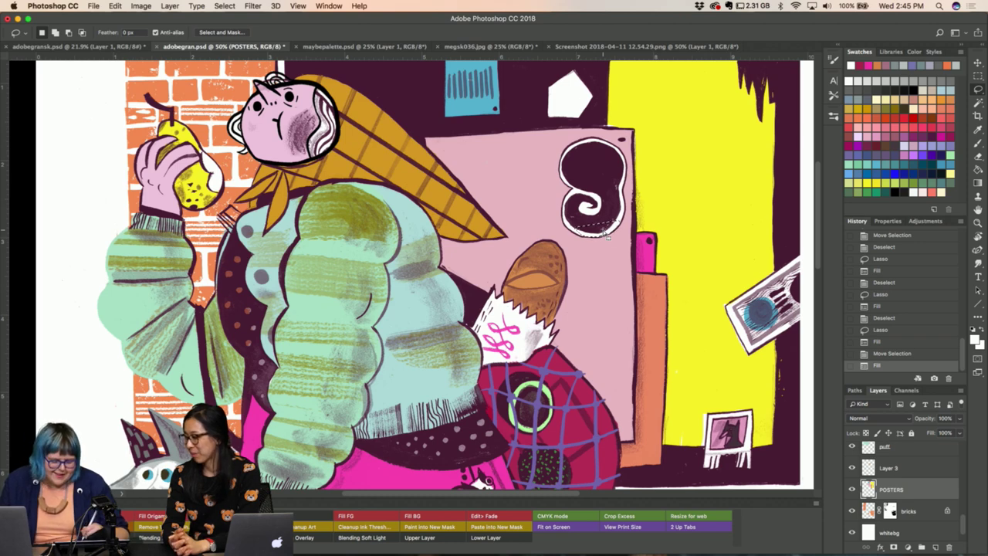
key("cmd+d")
left_click_drag(585, 183, 569, 195)
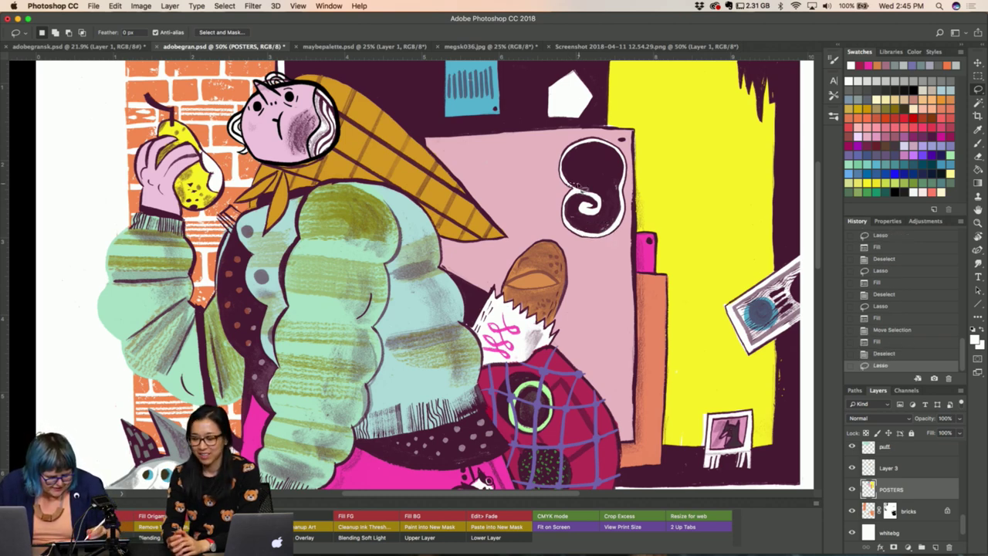
key("alt+BackSpace")
key("ctrl+d")
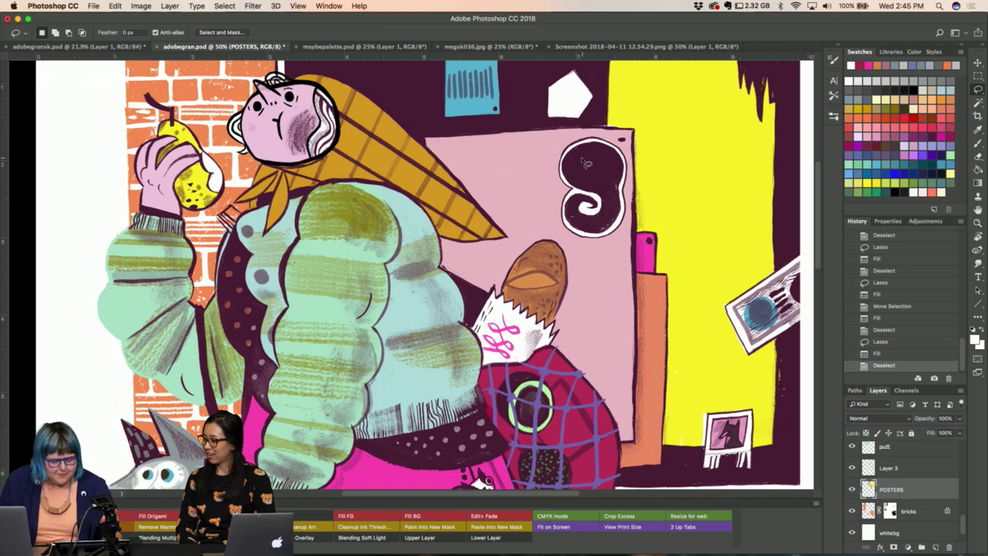
Sample the big poster's yellow and dab strokes along its top and lower edges.
key("i")
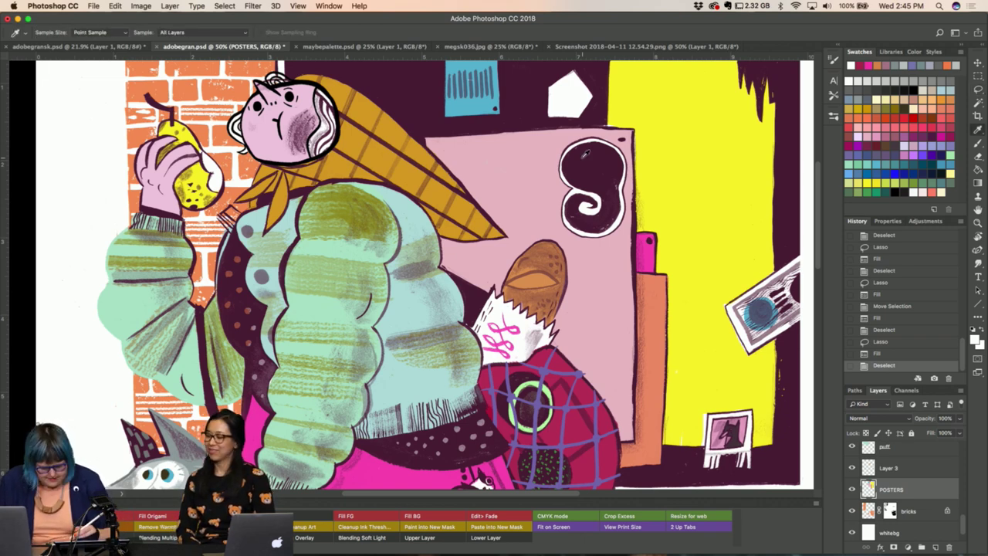
left_click(683, 173)
key("b")
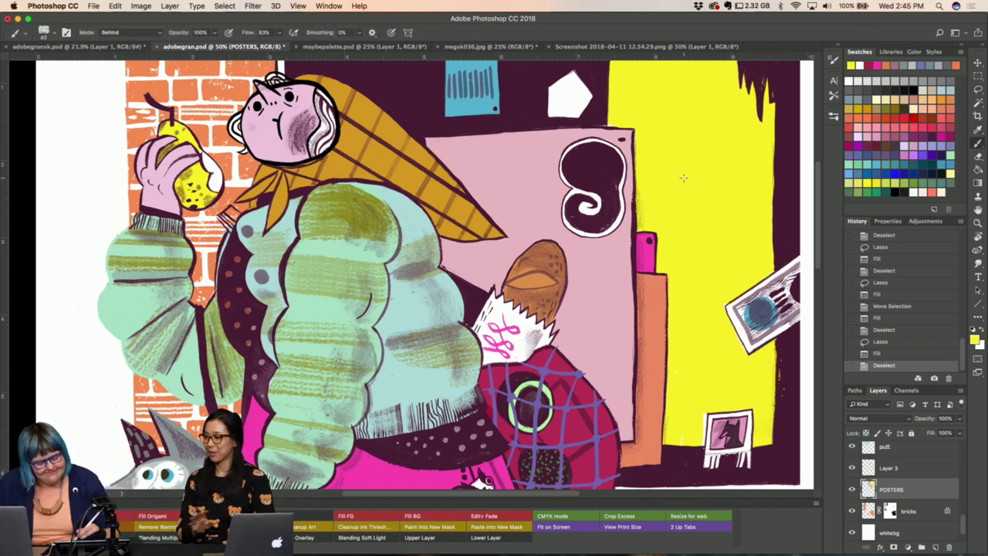
left_click(636, 119)
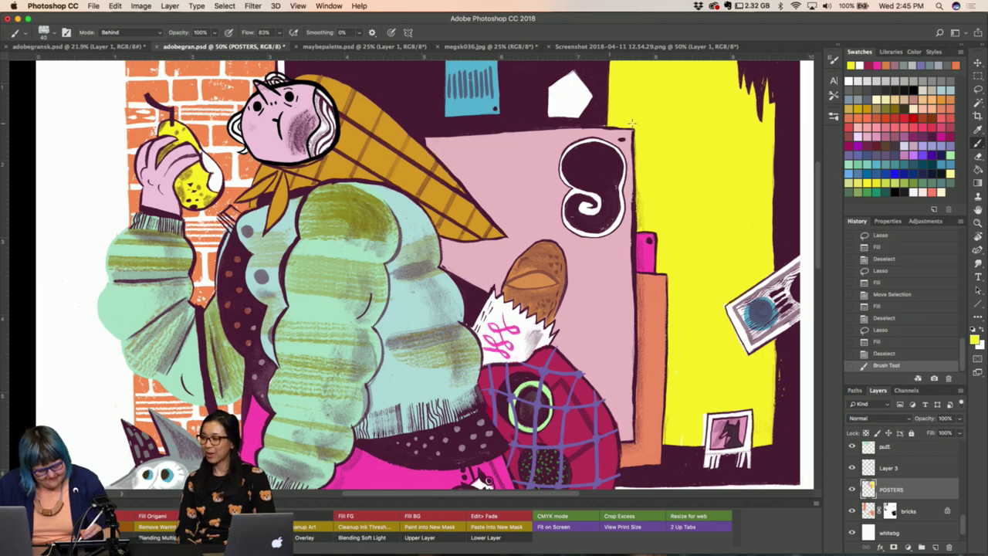
left_click(631, 122)
key("super+minus")
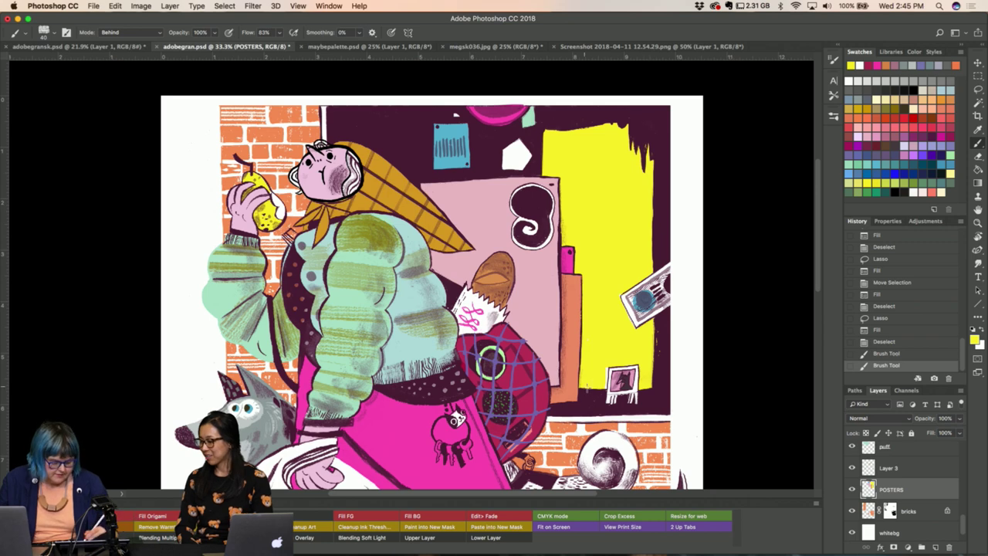
left_click(605, 380)
left_click(588, 375)
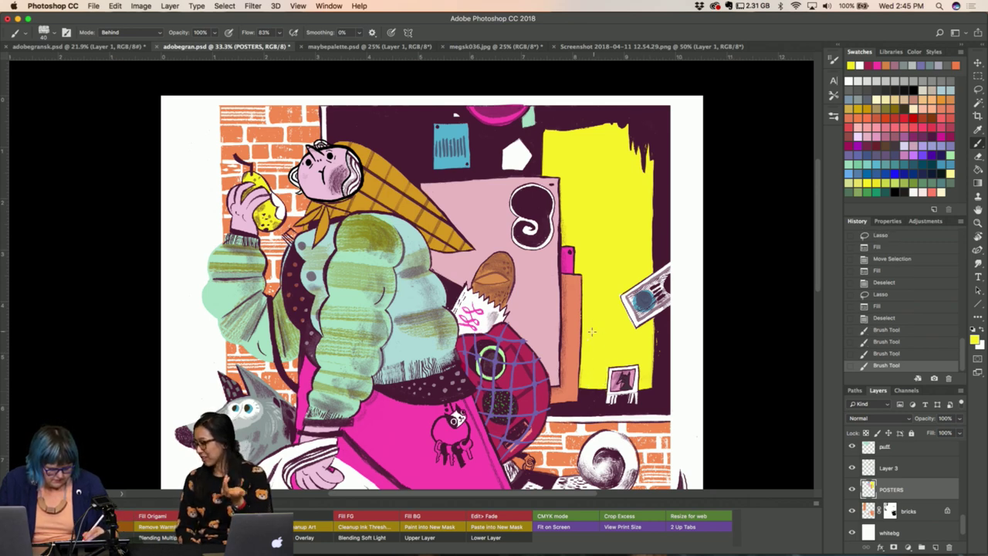
left_click(587, 375)
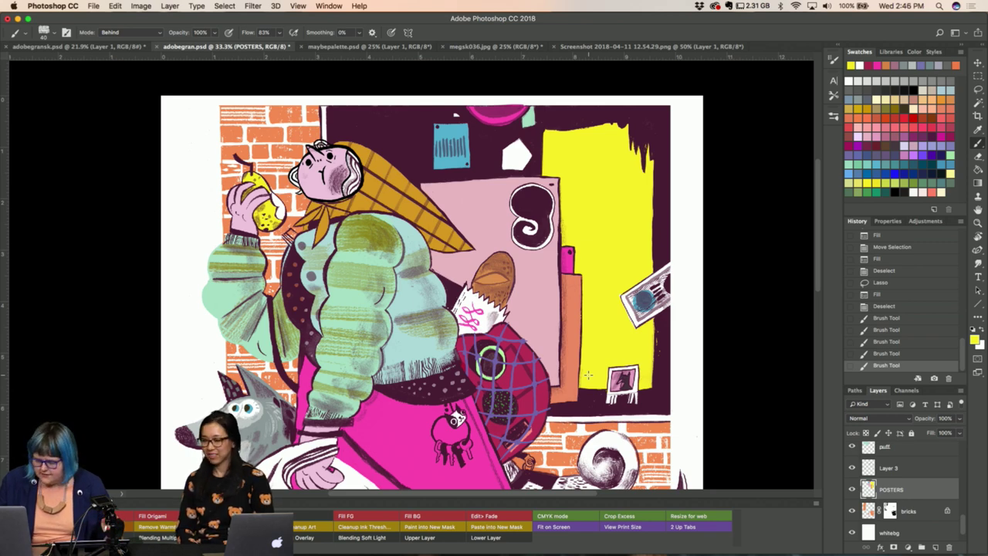
key("i")
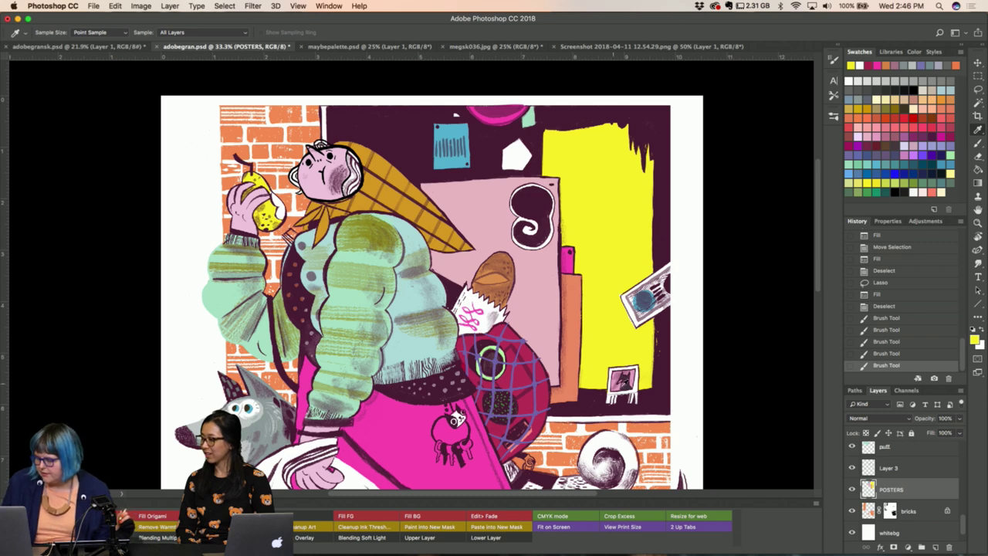
Select the scarfpants layer and try a brush test stroke on the scarf, then undo it.
scroll(891, 502, "up", 2)
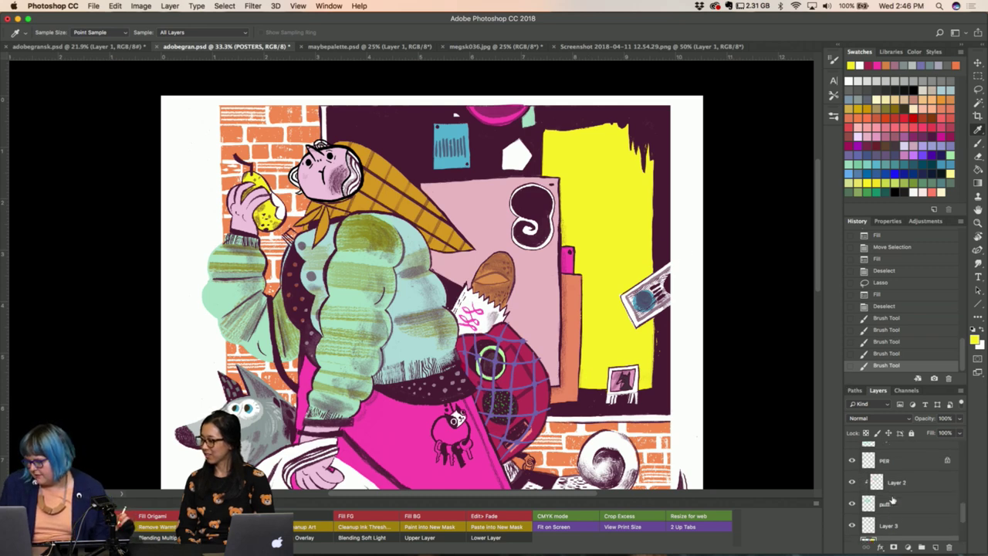
scroll(888, 502, "up", 2)
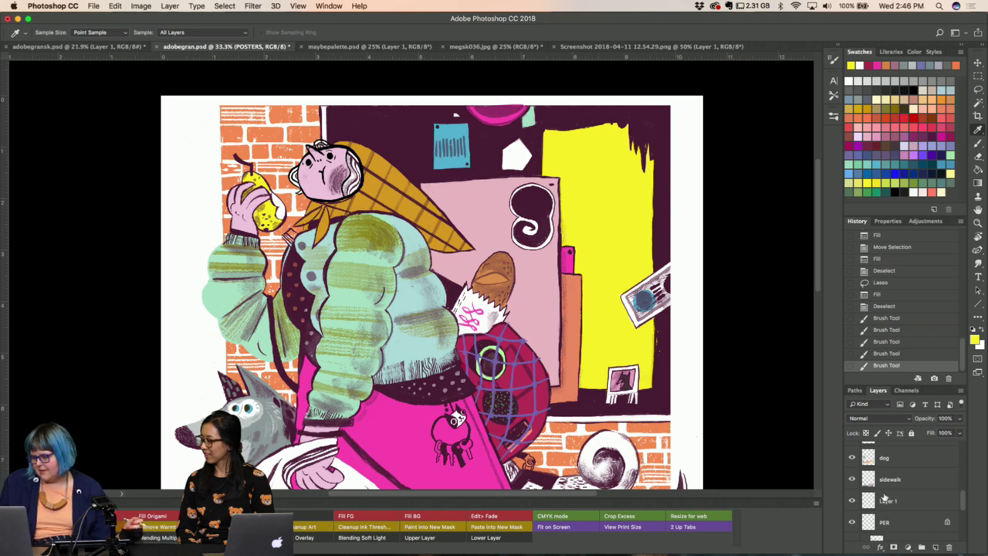
scroll(888, 499, "up", 2)
scroll(885, 498, "up", 1)
scroll(885, 498, "up", 1)
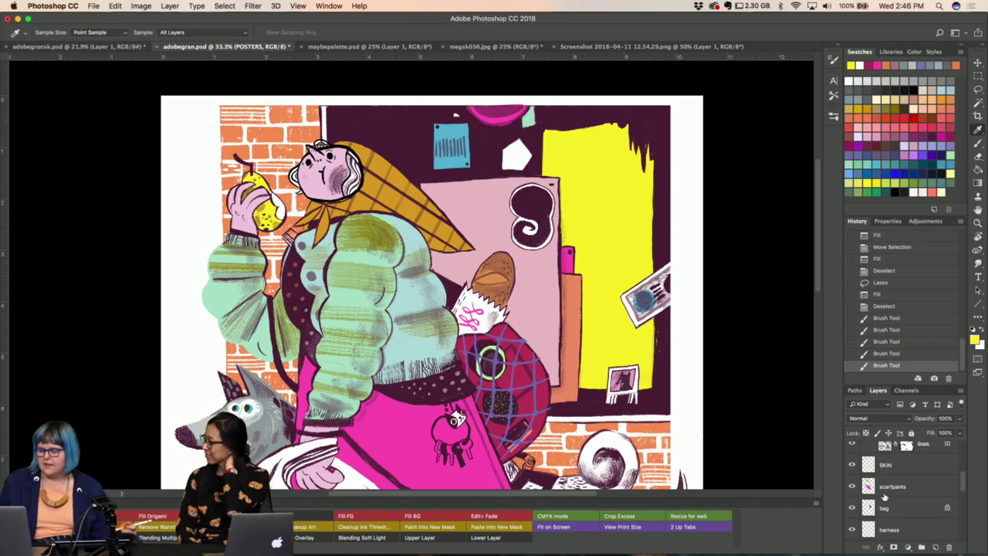
scroll(878, 505, "down", 2)
scroll(878, 505, "down", 2)
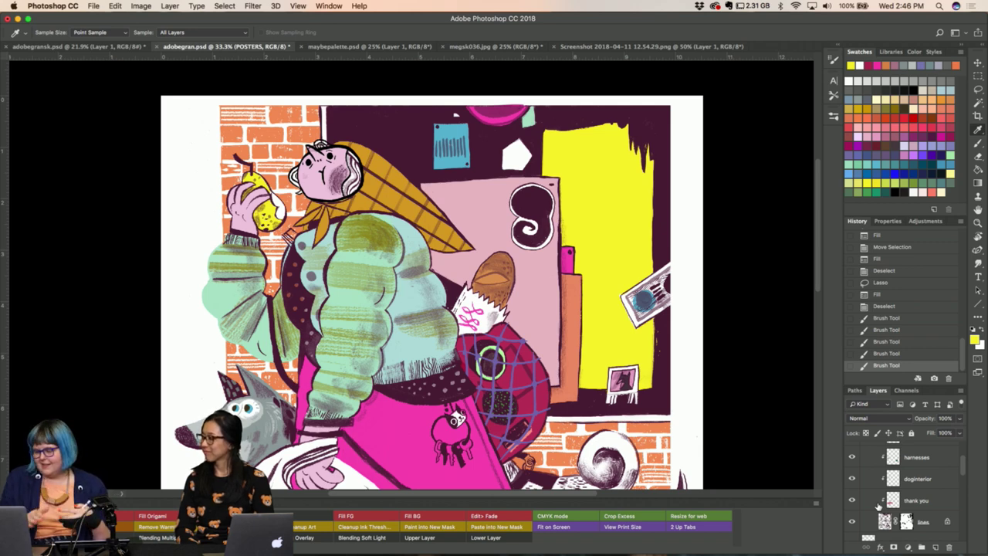
scroll(940, 488, "down", 2)
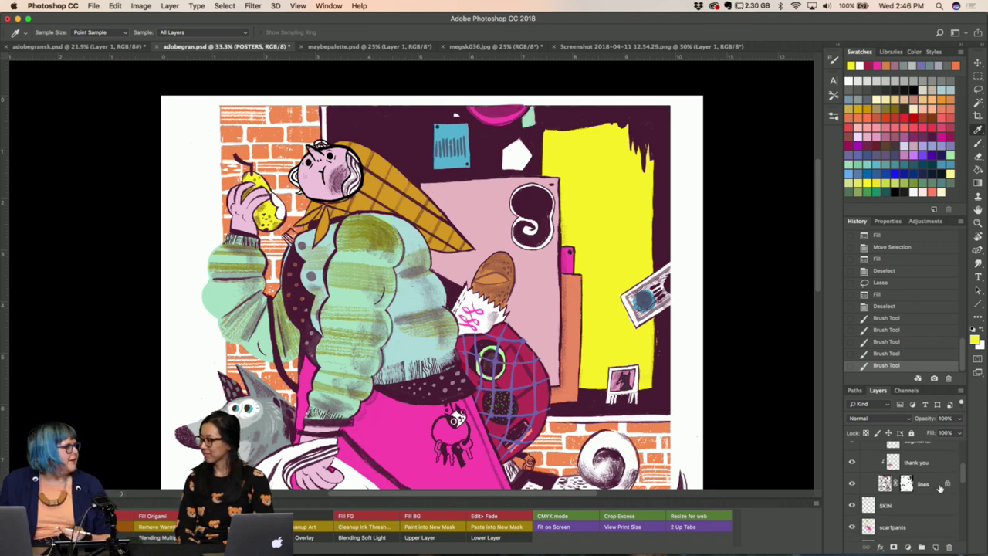
scroll(939, 488, "up", 1)
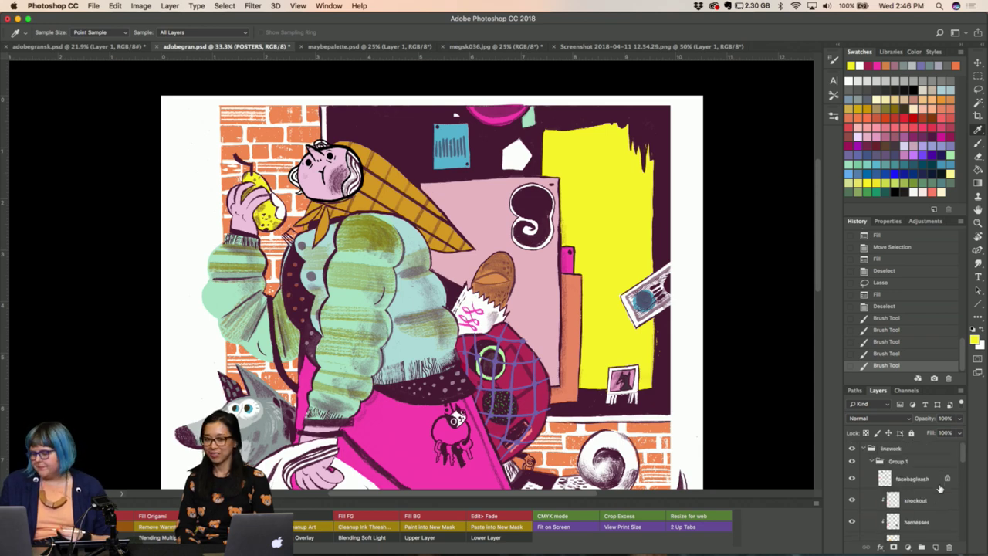
scroll(939, 488, "down", 3)
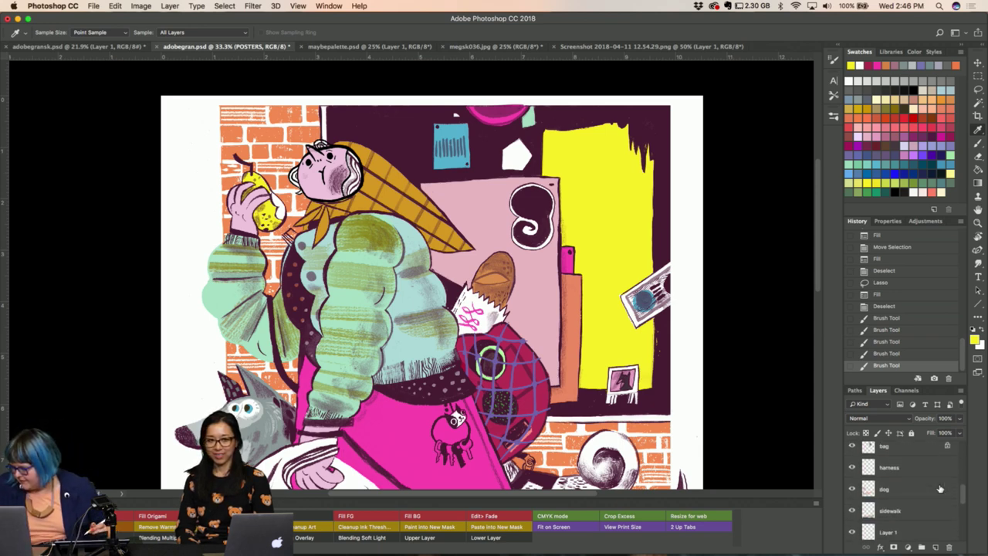
scroll(927, 475, "down", 2)
scroll(910, 462, "down", 2)
scroll(903, 513, "down", 3)
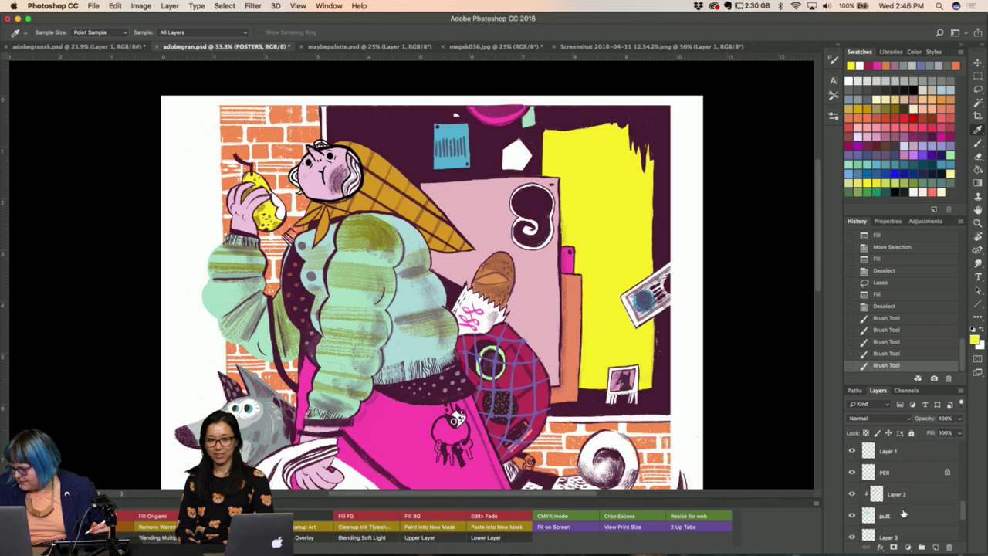
scroll(903, 508, "down", 2)
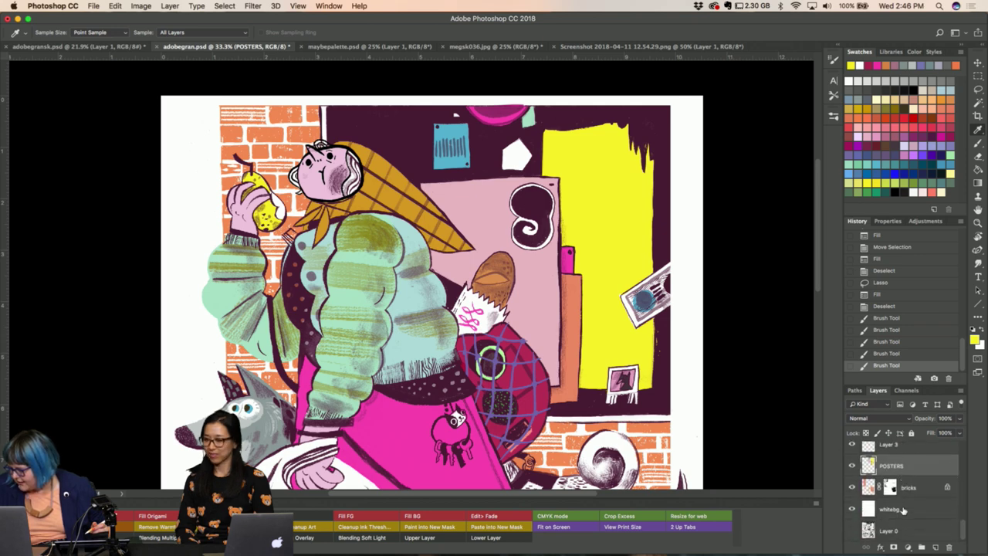
scroll(898, 488, "up", 3)
scroll(898, 488, "up", 2)
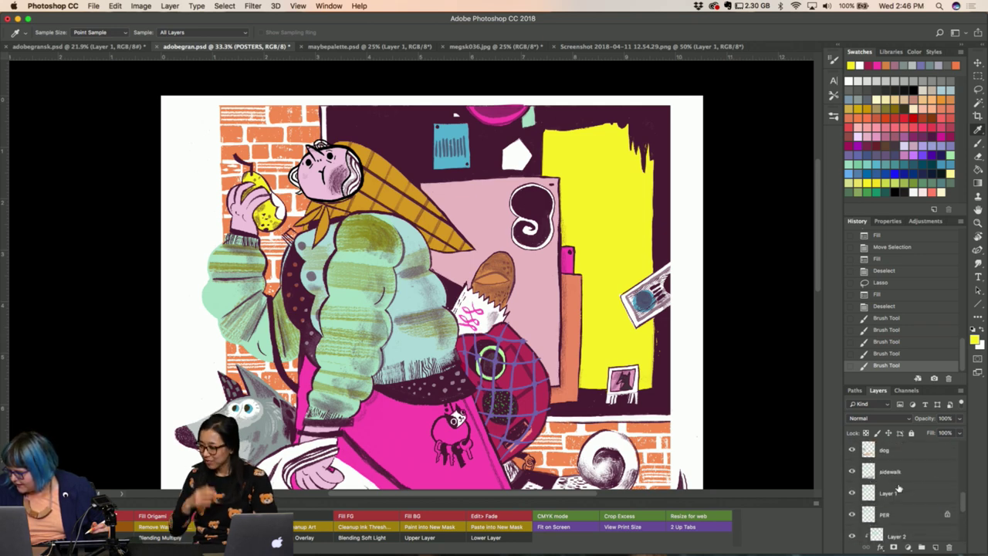
scroll(898, 488, "up", 2)
scroll(898, 488, "up", 1)
scroll(898, 488, "up", 2)
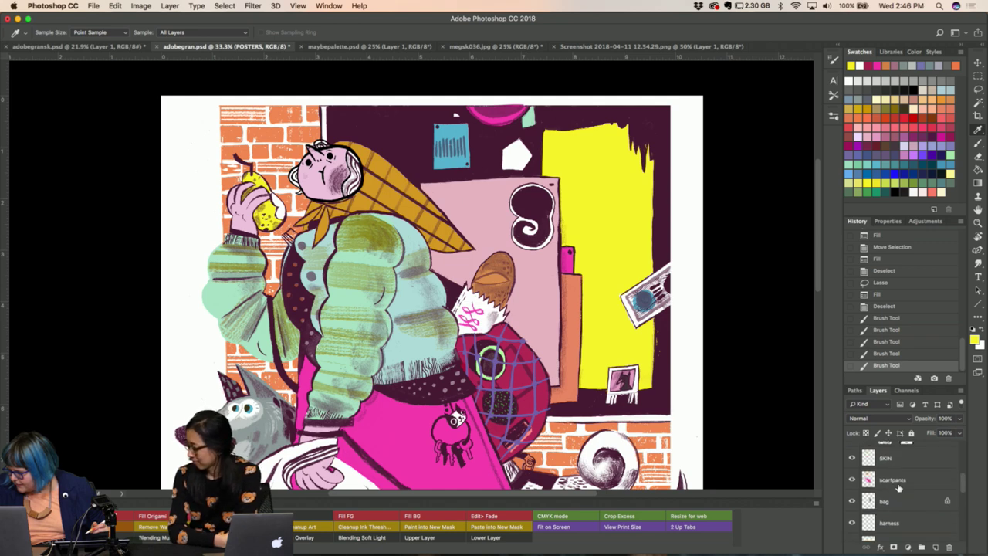
left_click(887, 480)
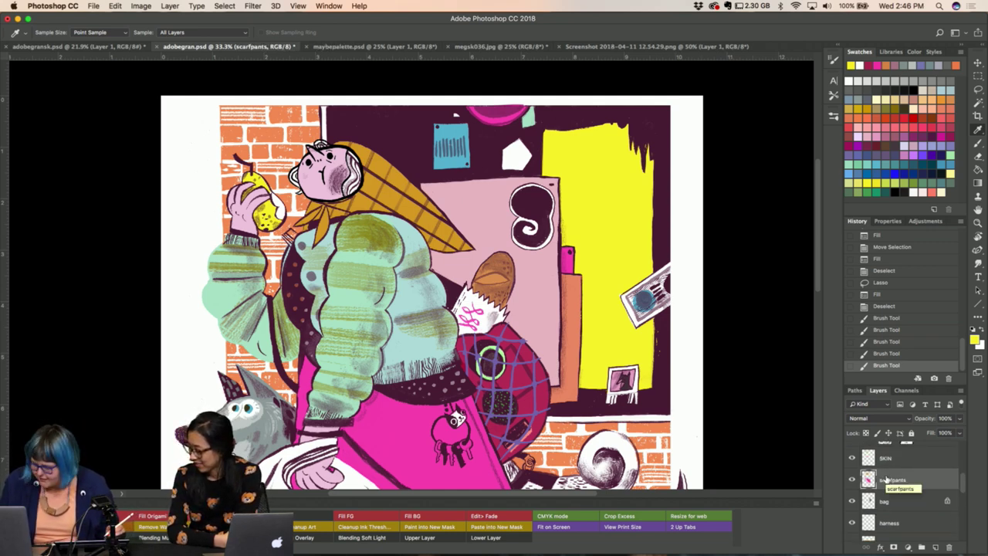
key("b")
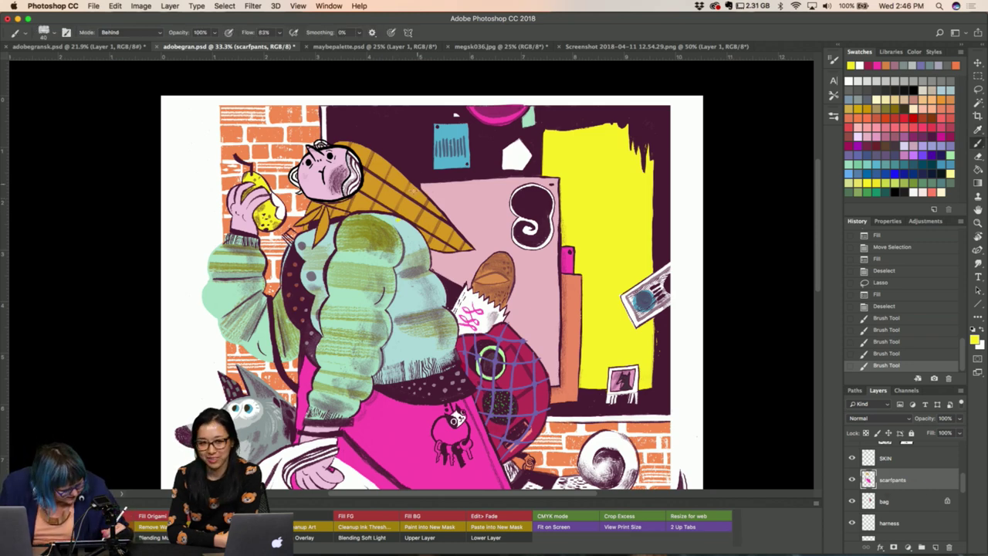
left_click_drag(379, 240, 396, 222)
key("ctrl+z")
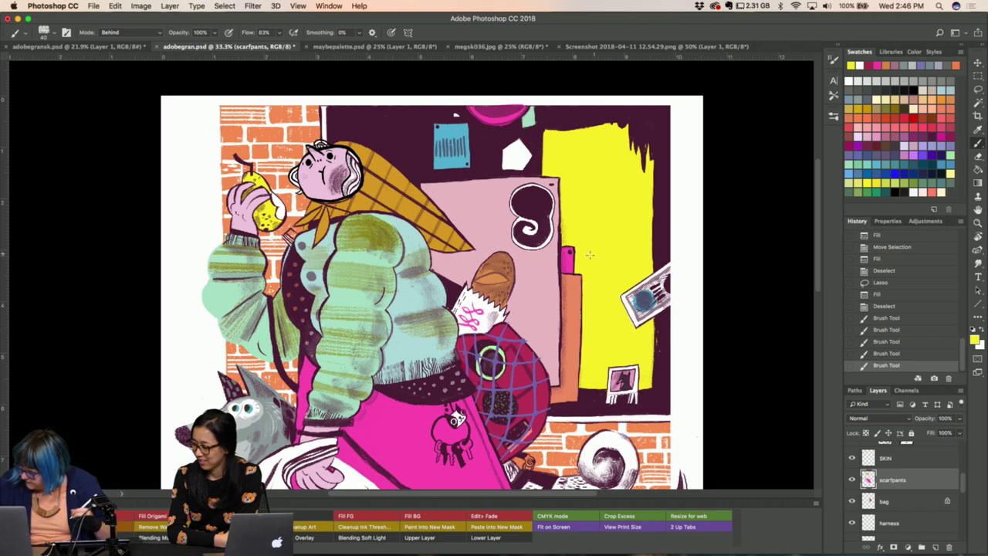
Set the brush to Multiply with the book's light blue, test a hatch stroke, and undo it.
left_click(120, 33)
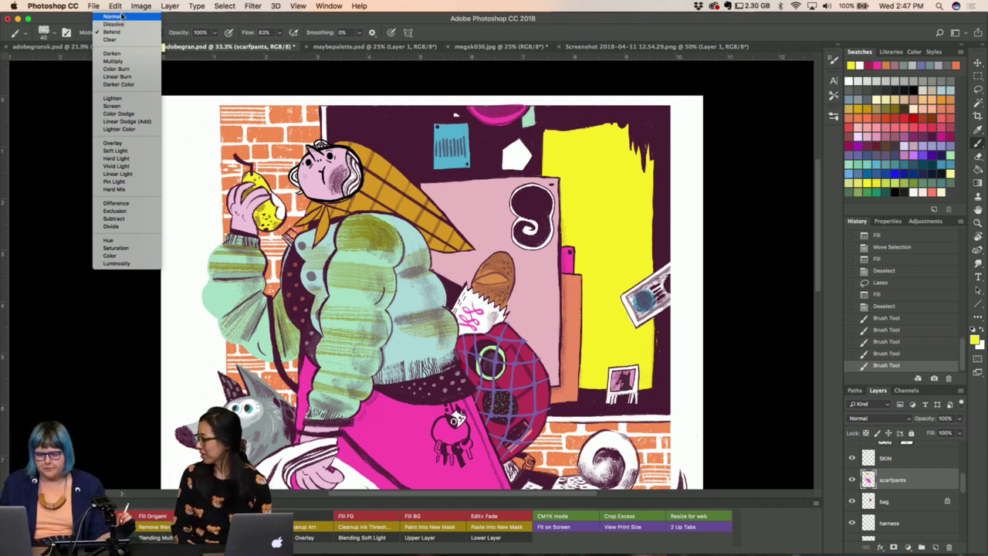
left_click(121, 16)
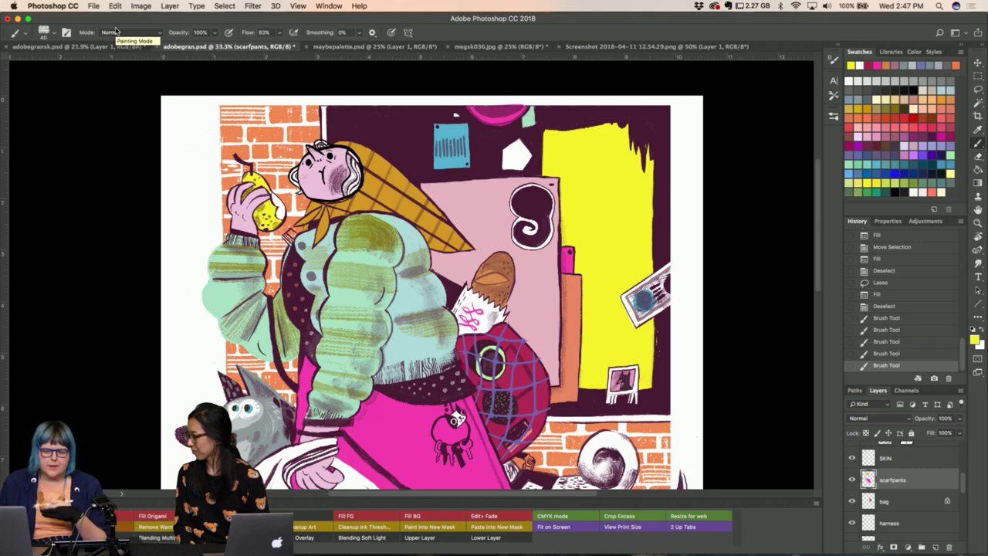
left_click(116, 32)
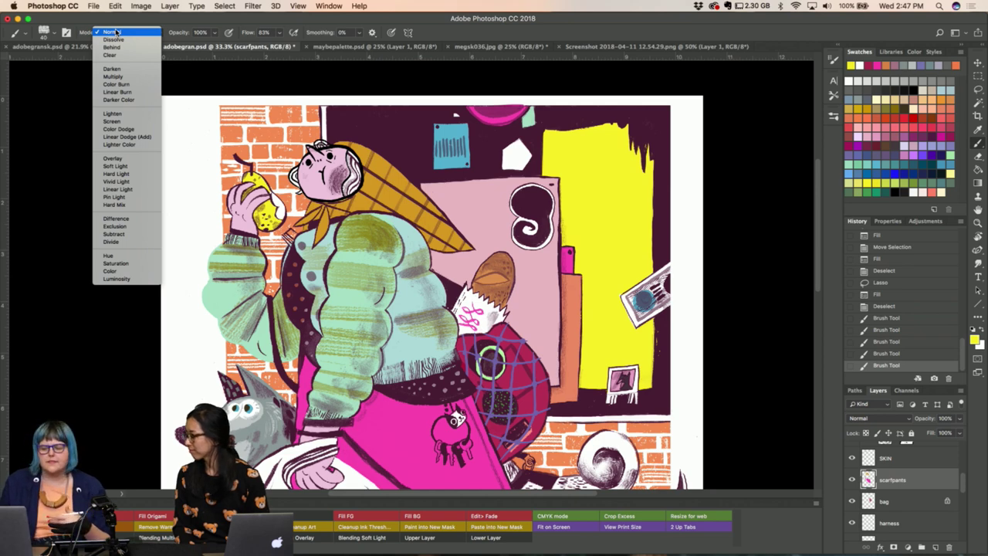
left_click(105, 77)
key("i")
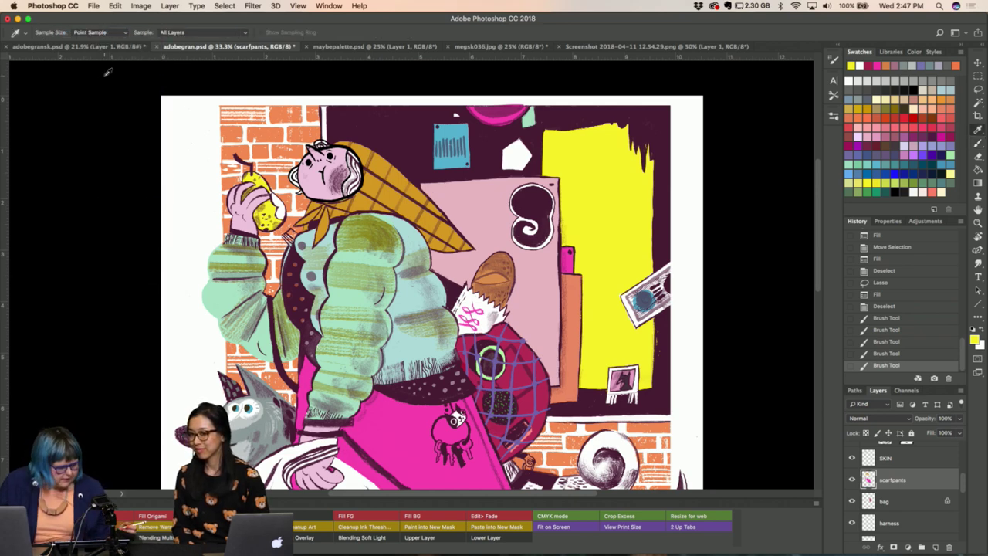
left_click(454, 126)
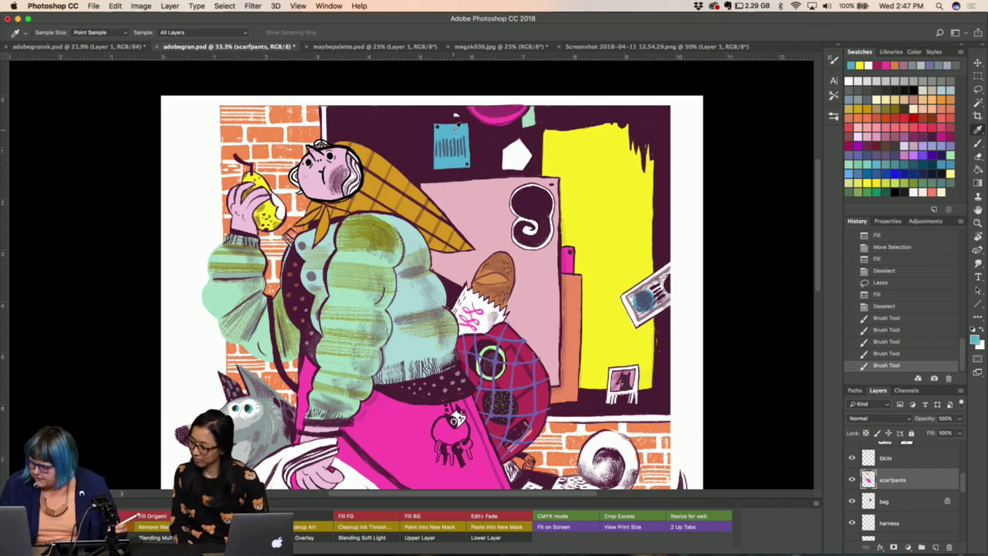
key("b")
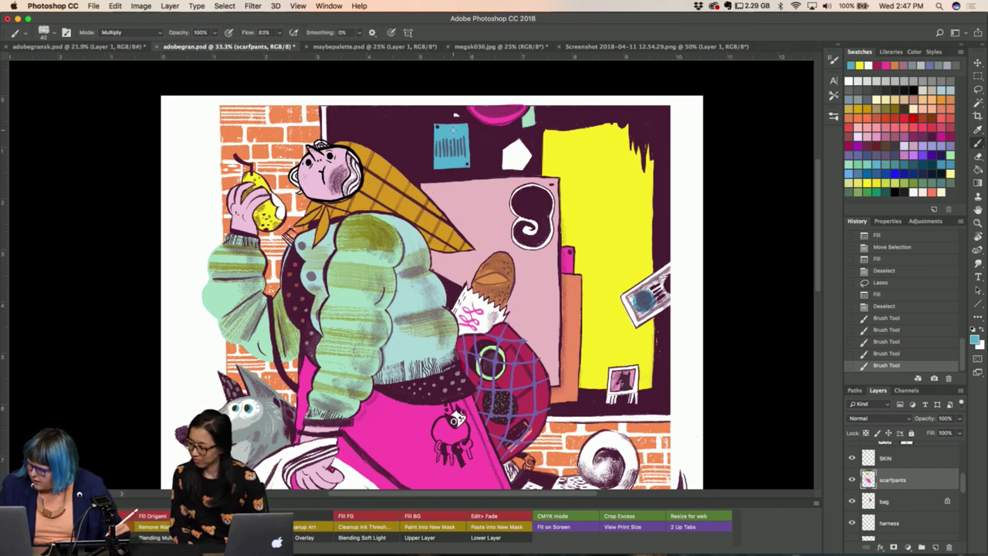
key("slash")
left_click_drag(400, 176, 398, 171)
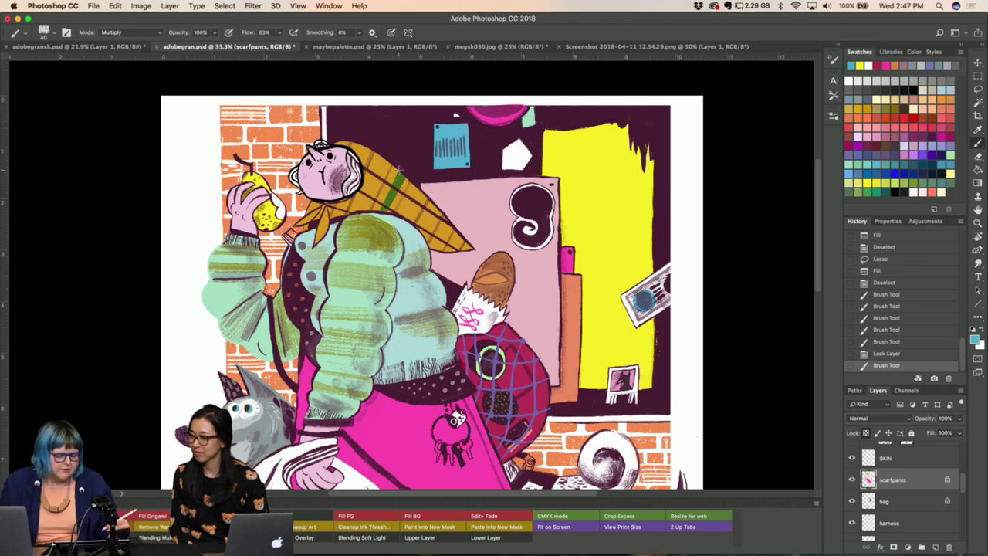
key("ctrl+z")
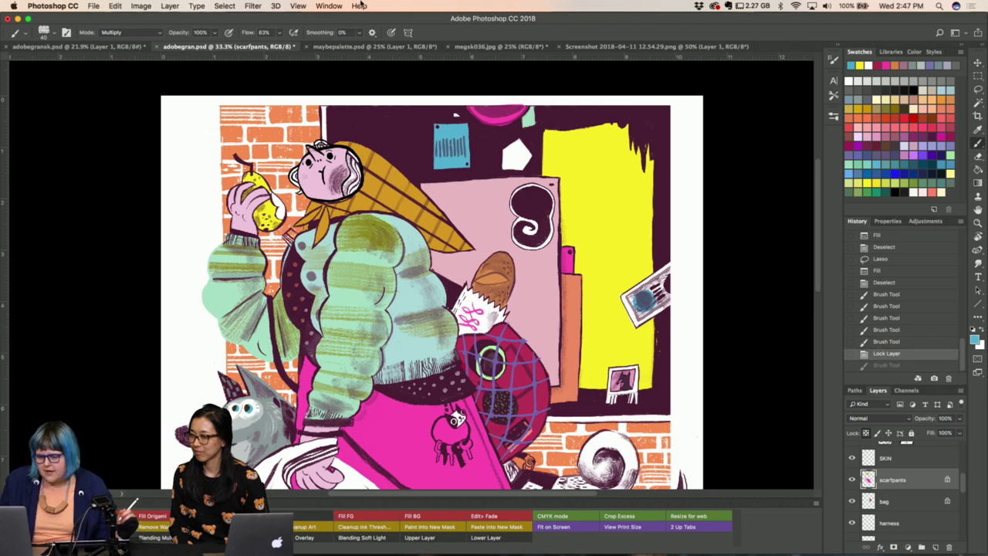
Unlock scarfpants, test and undo a Behind-mode stroke, then set the brush mode to Clear.
left_click(109, 36)
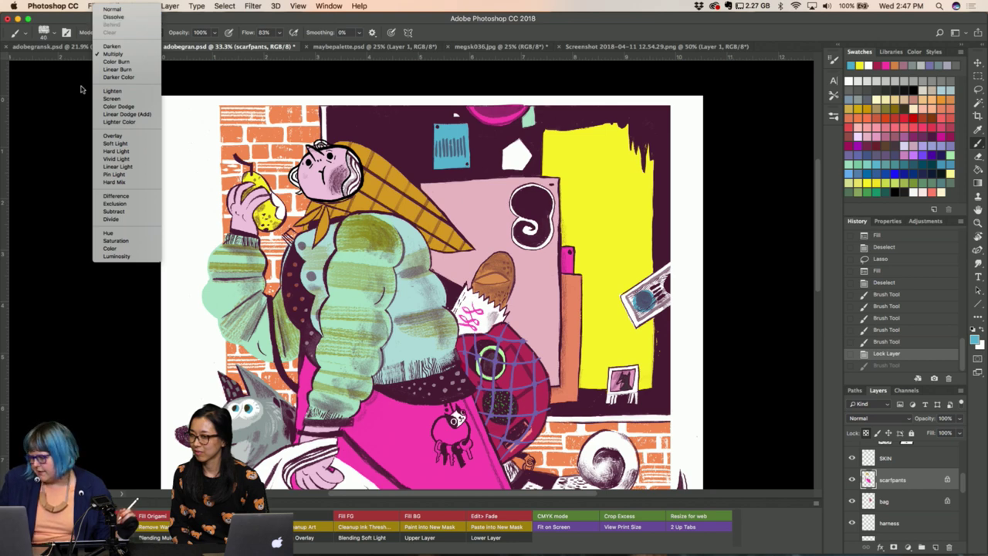
left_click(47, 117)
key("ctrl+slash")
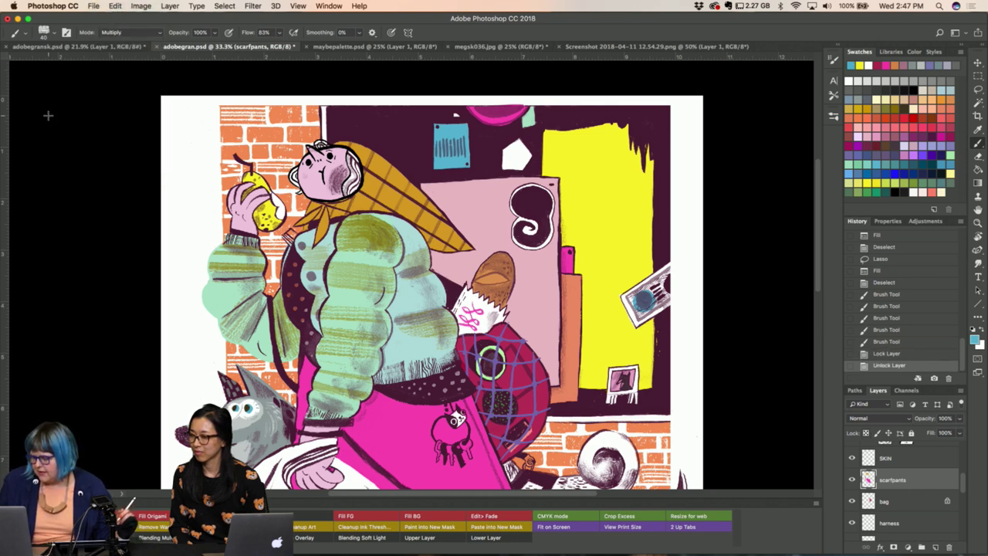
left_click(138, 33)
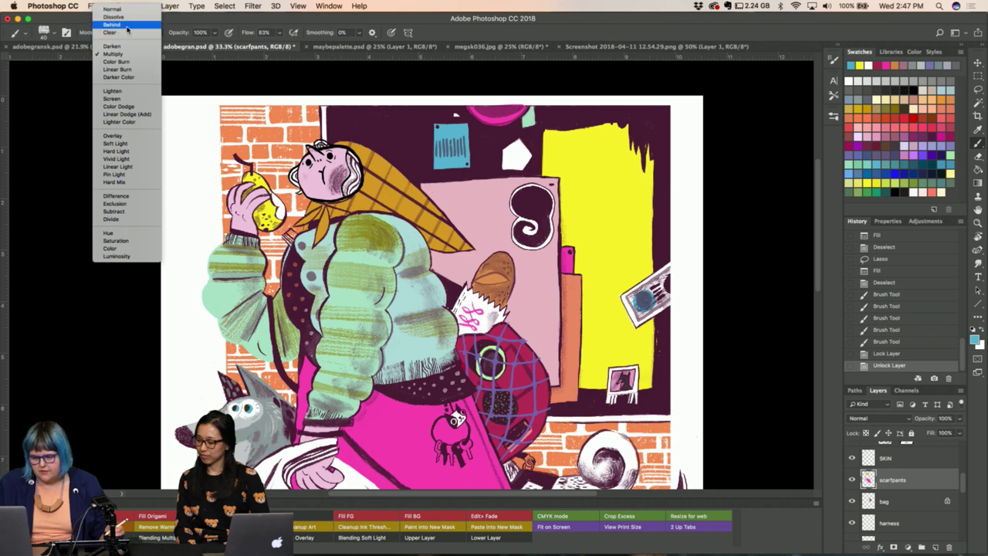
left_click(128, 24)
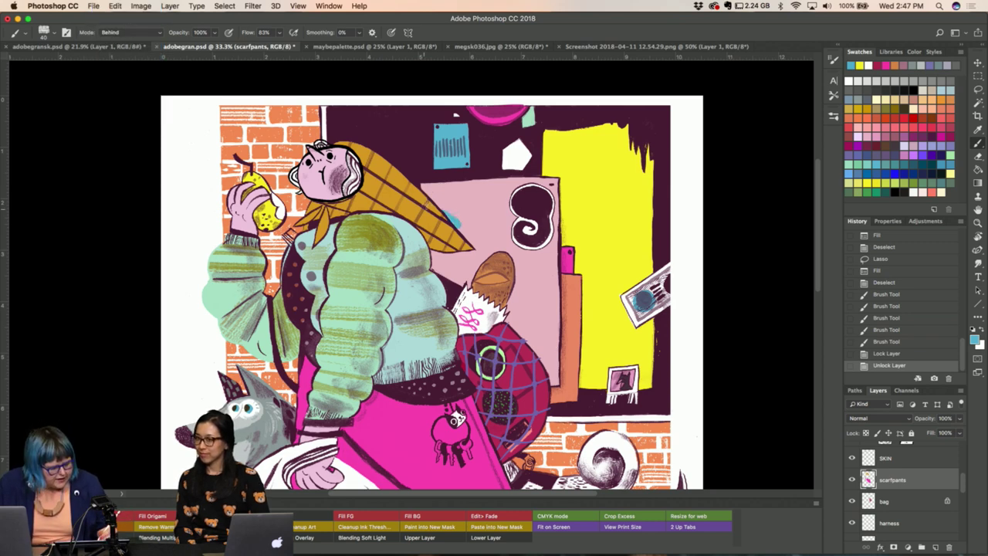
left_click_drag(429, 203, 475, 241)
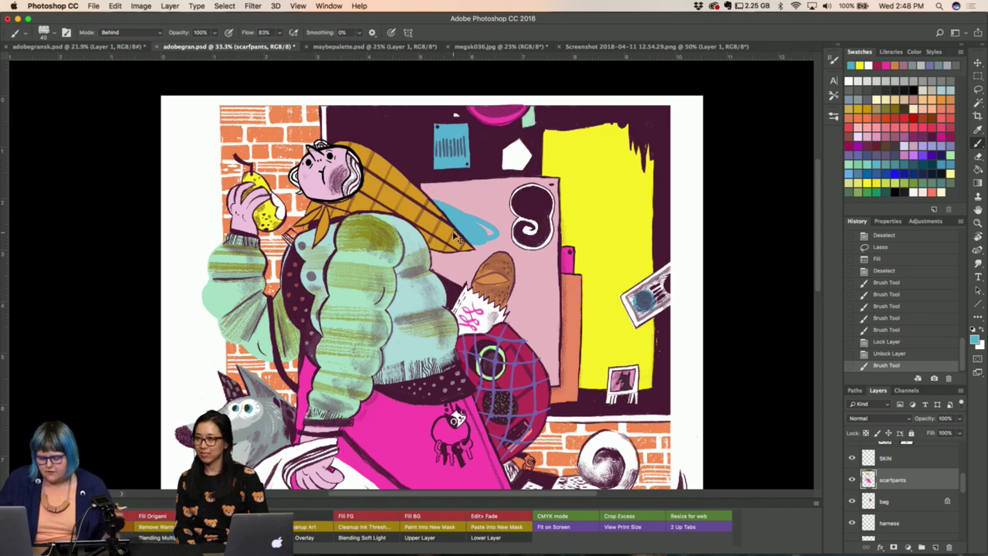
key("ctrl+z")
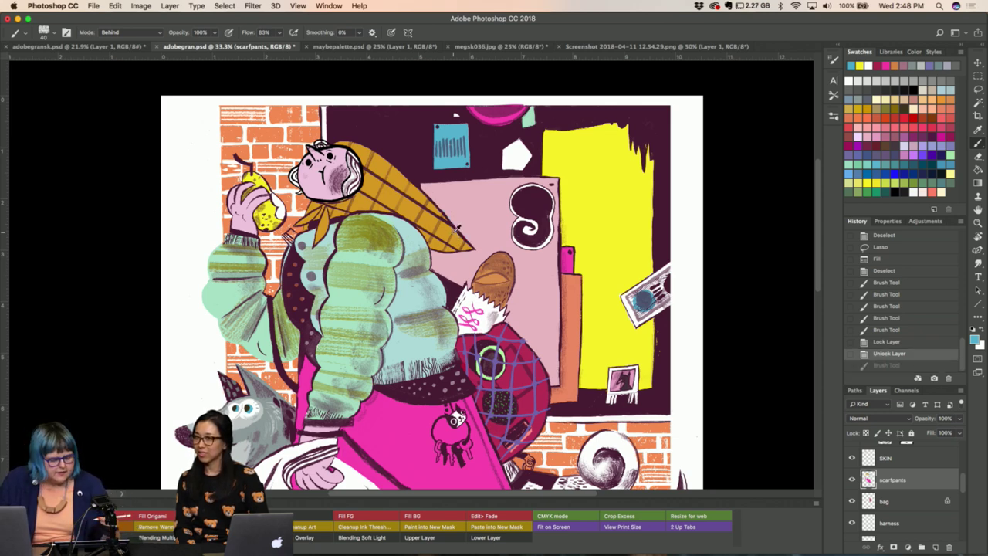
left_click(135, 37)
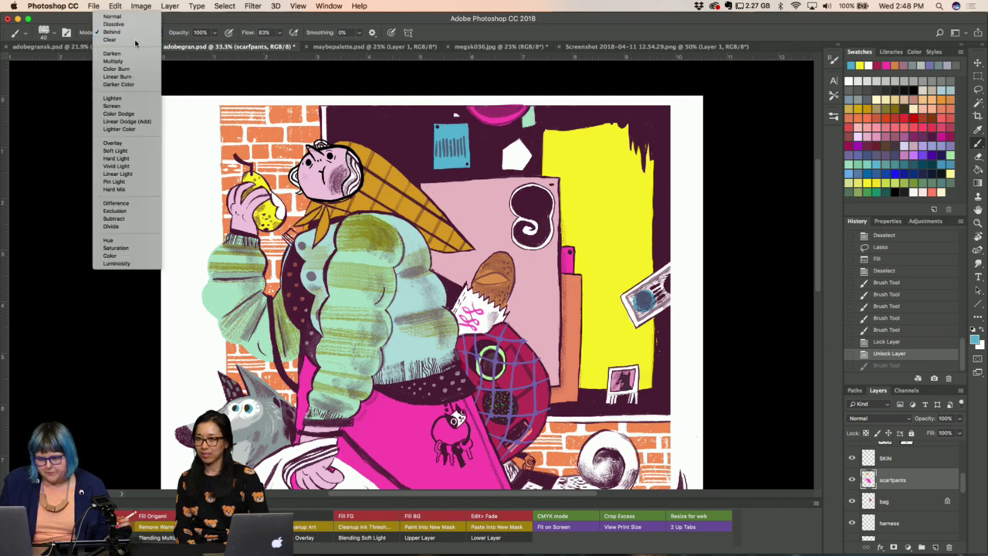
left_click(135, 42)
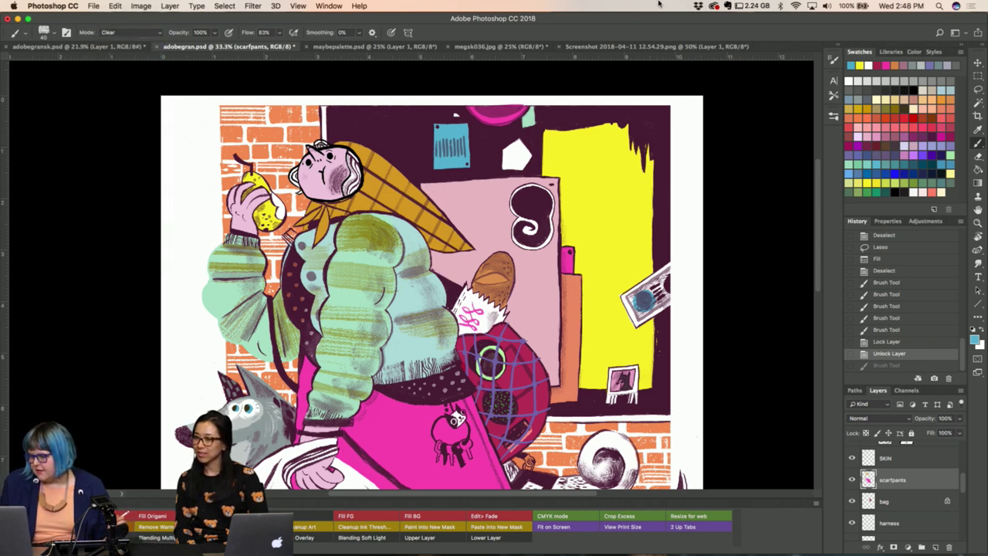
Choose the Big Basic No Flow brush from the brush presets panel.
left_click(833, 116)
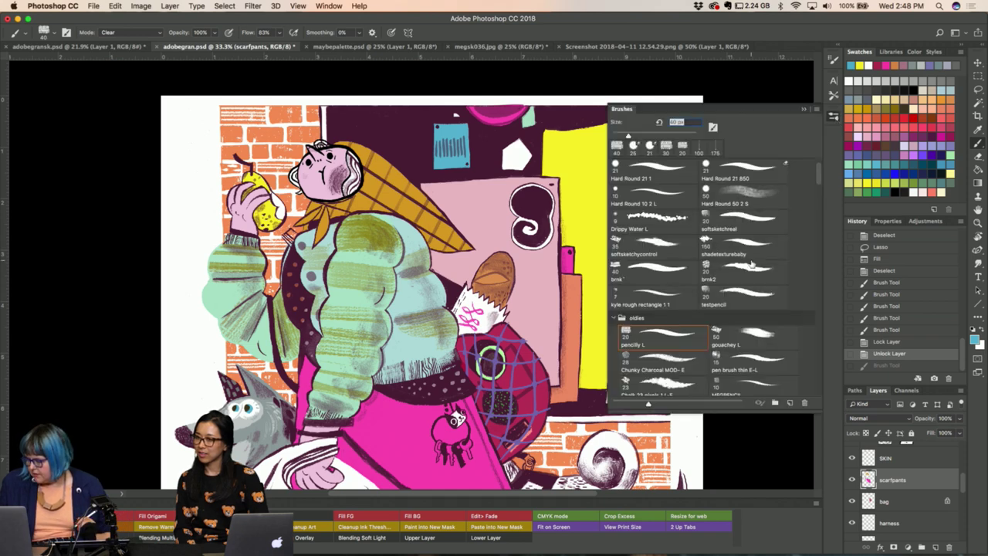
scroll(751, 265, "down", 5)
scroll(751, 265, "down", 5)
scroll(751, 265, "down", 5)
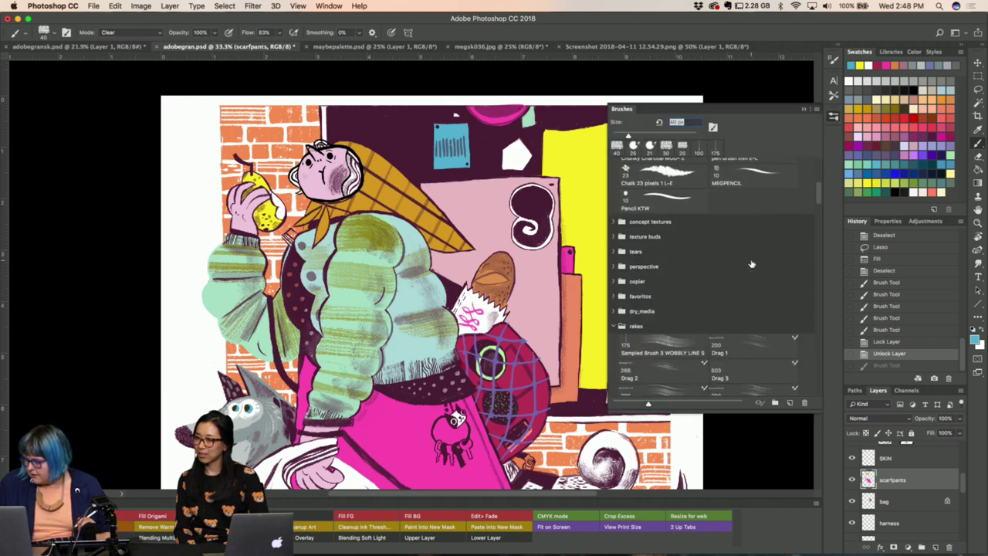
scroll(752, 264, "down", 2)
scroll(770, 242, "down", 2)
scroll(770, 242, "down", 2)
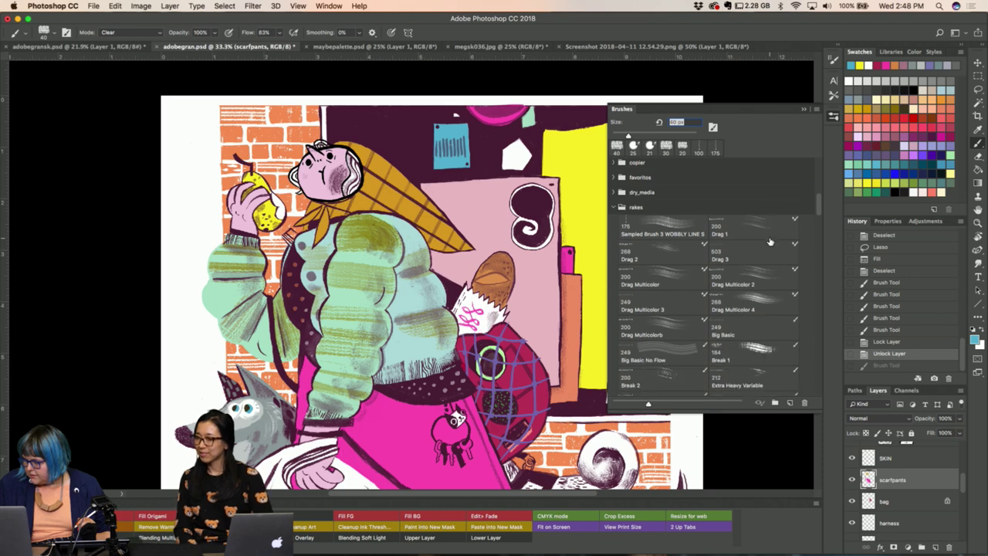
scroll(769, 241, "down", 2)
scroll(603, 370, "down", 3)
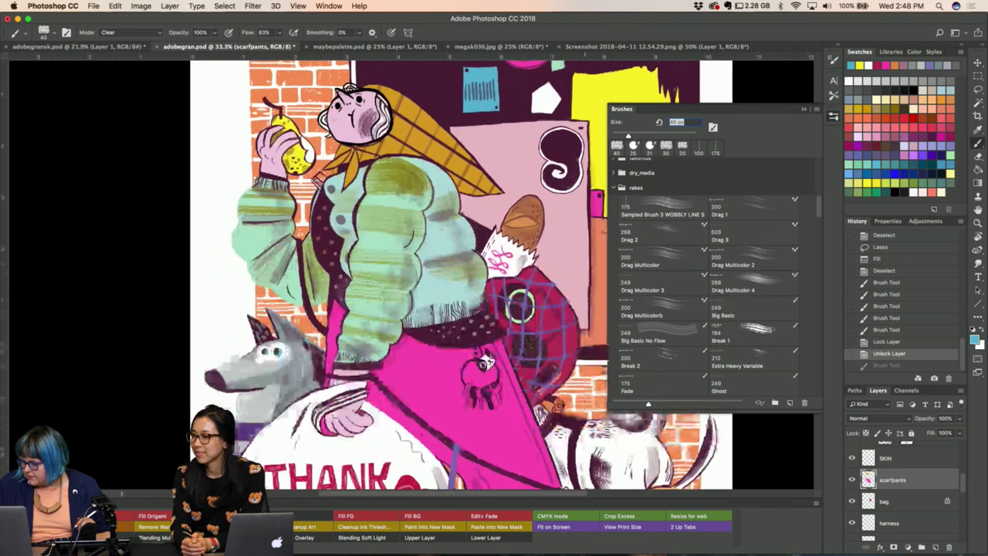
scroll(608, 384, "down", 2)
left_click(664, 329)
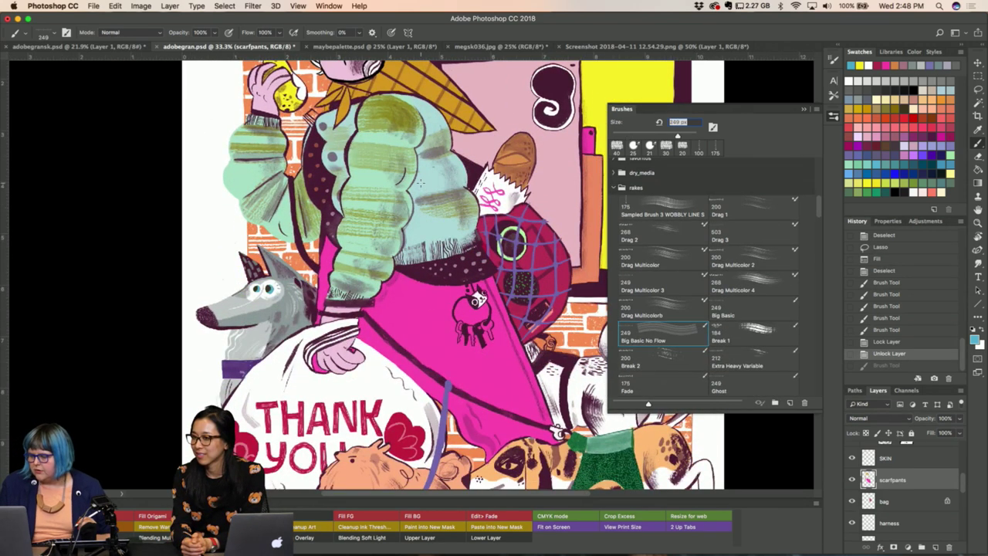
scroll(469, 125, "up", 6)
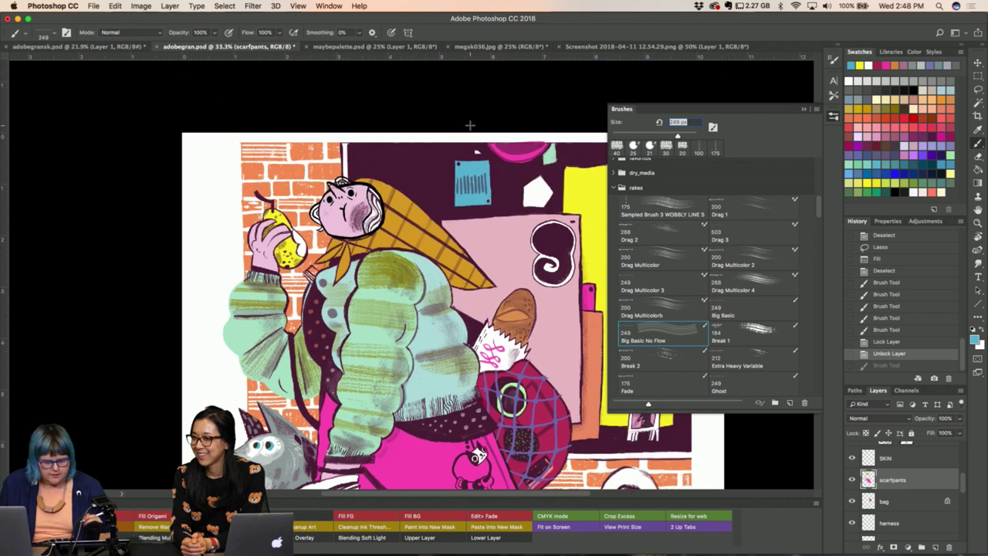
Set Clear mode, try erasing the scarf's plaid pattern, and undo the erasures.
left_click(135, 33)
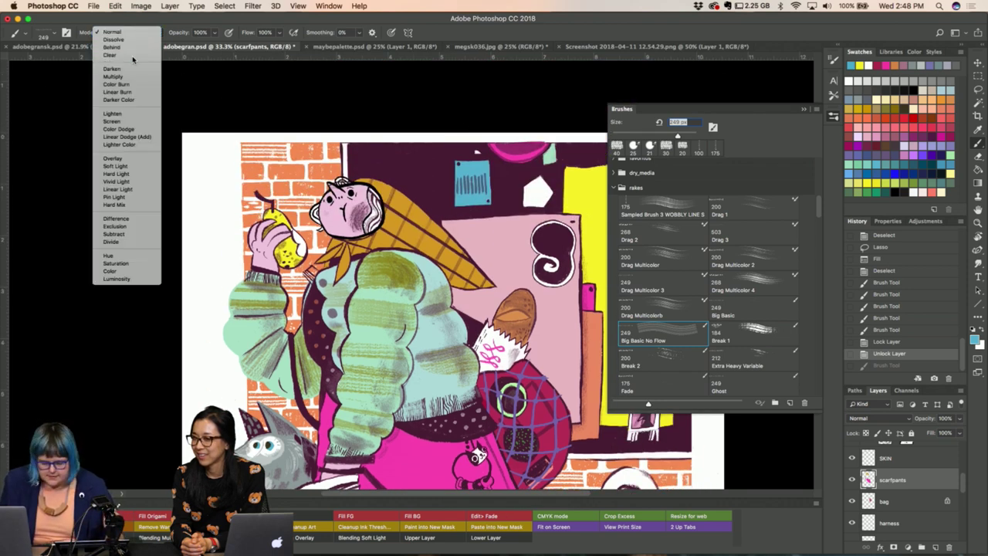
left_click(132, 57)
left_click_drag(417, 225, 413, 233)
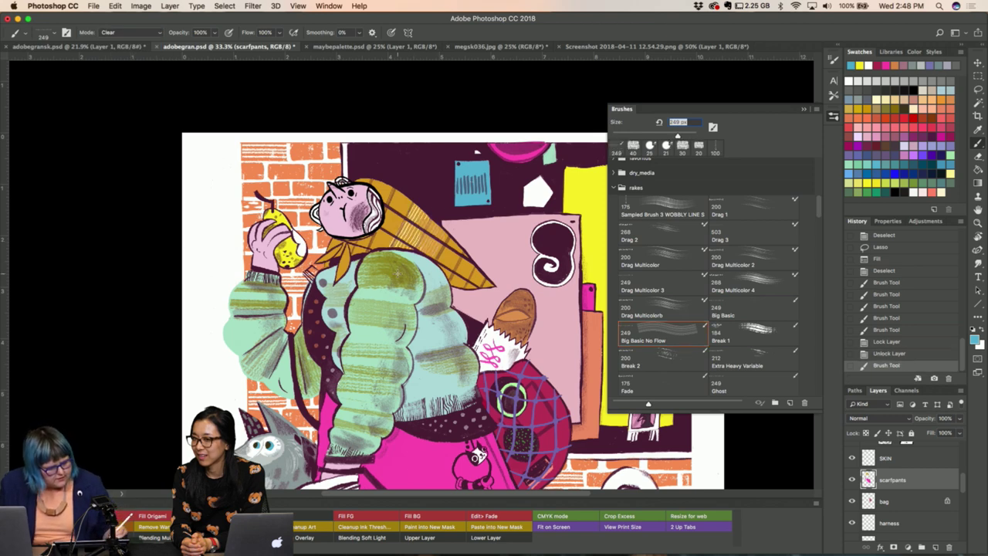
left_click_drag(390, 197, 371, 239)
key("ctrl+alt+z")
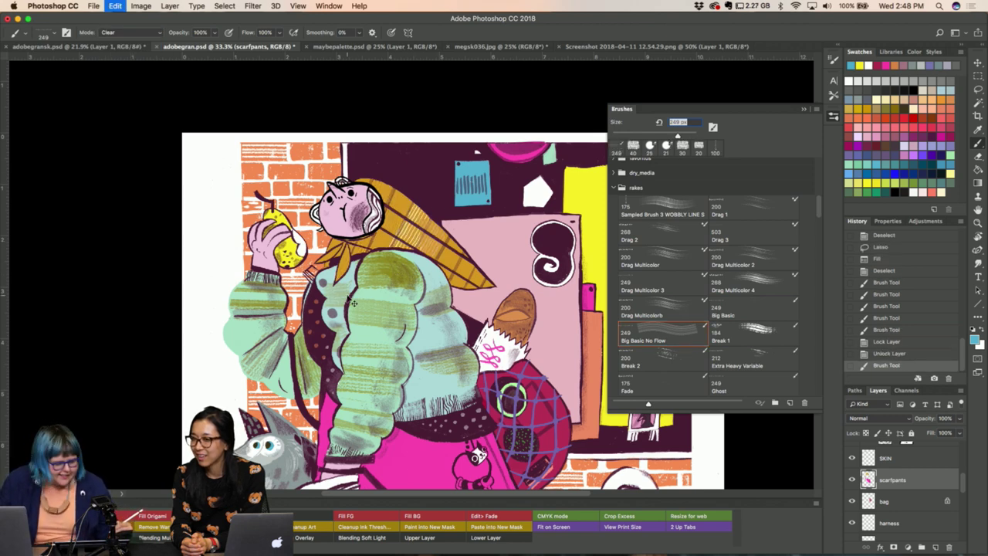
key("ctrl+alt+z")
mouse_move(417, 205)
left_mouse_down()
mouse_move(382, 279)
mouse_move(440, 295)
left_mouse_up()
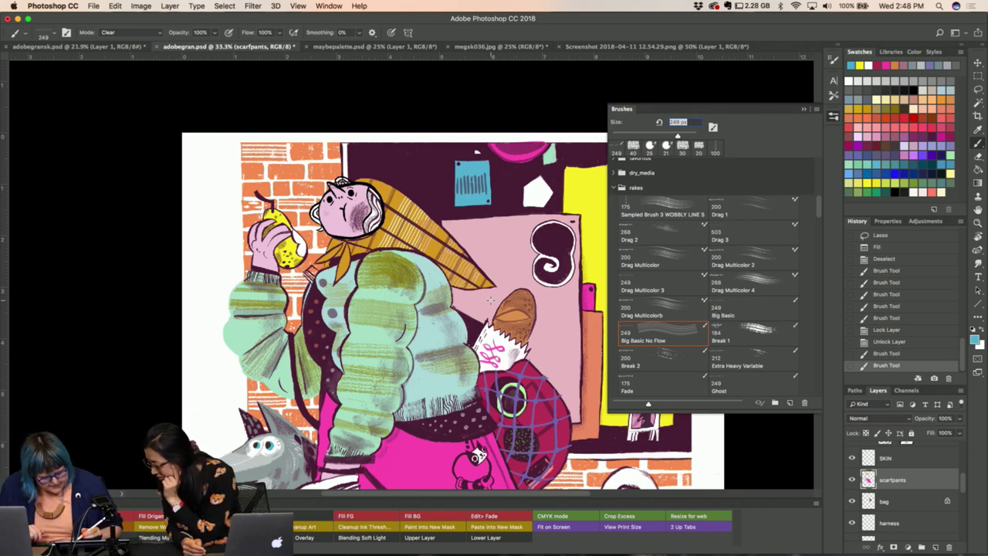
key("ctrl+z")
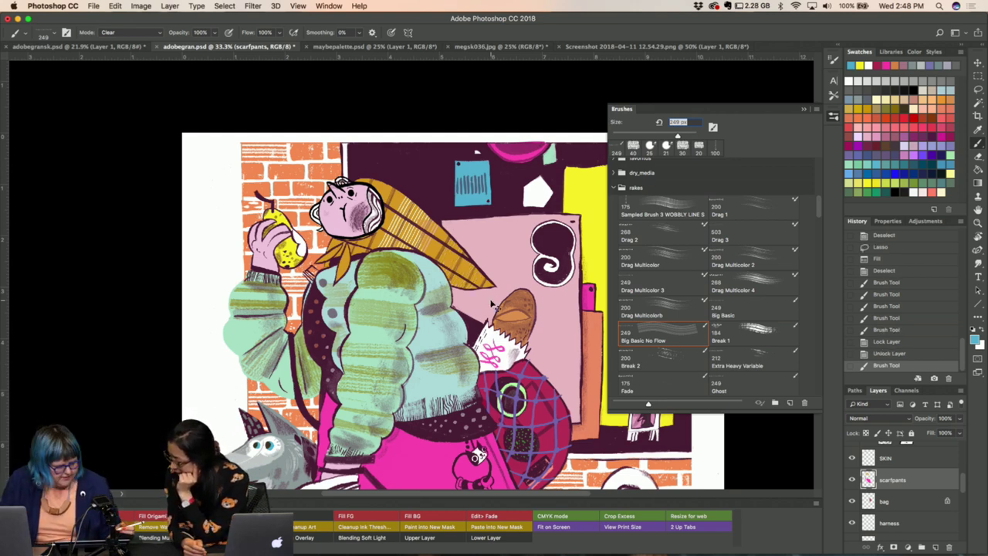
key("ctrl+z")
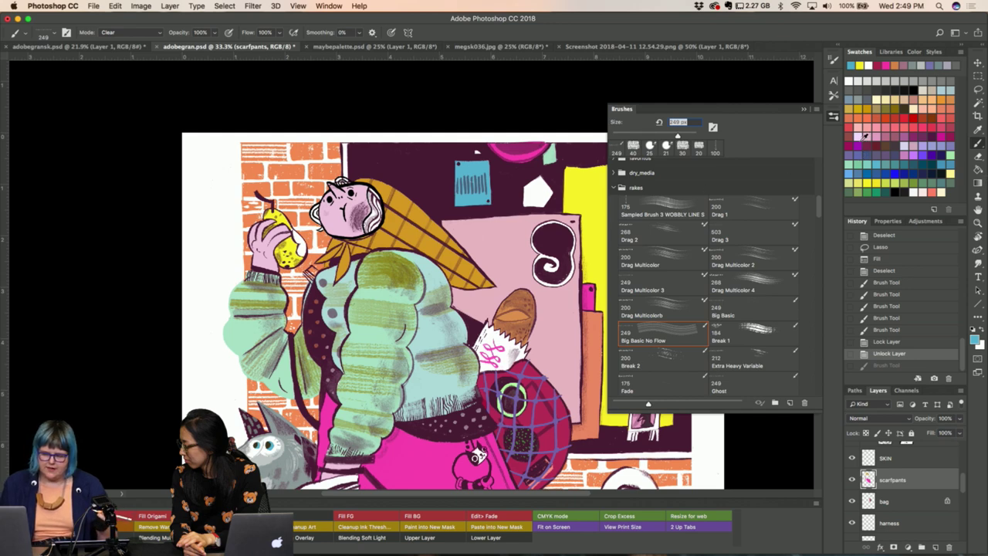
Switch from the Drag 2 mixer brush to the Break 1 brush set to Clear blend mode.
left_click(629, 233)
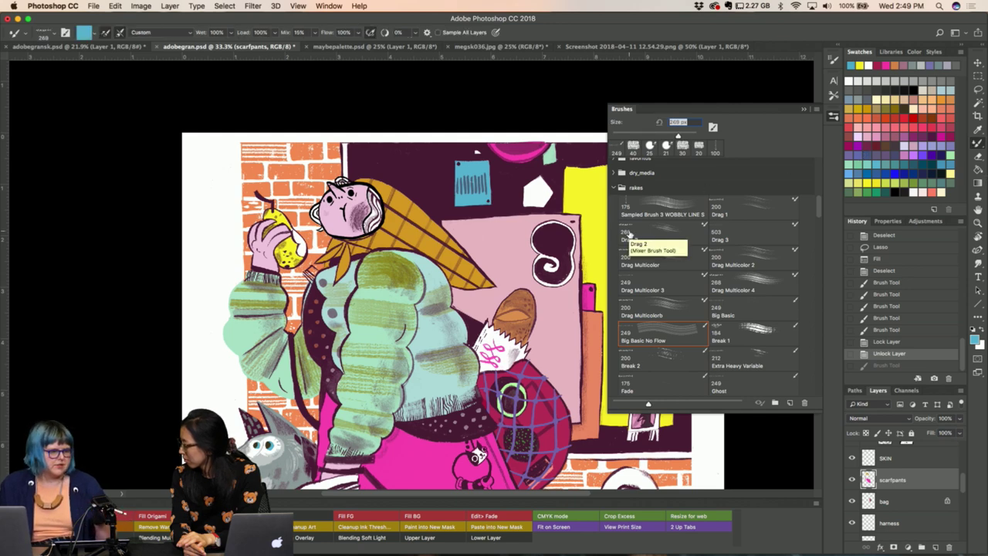
key("shift+b")
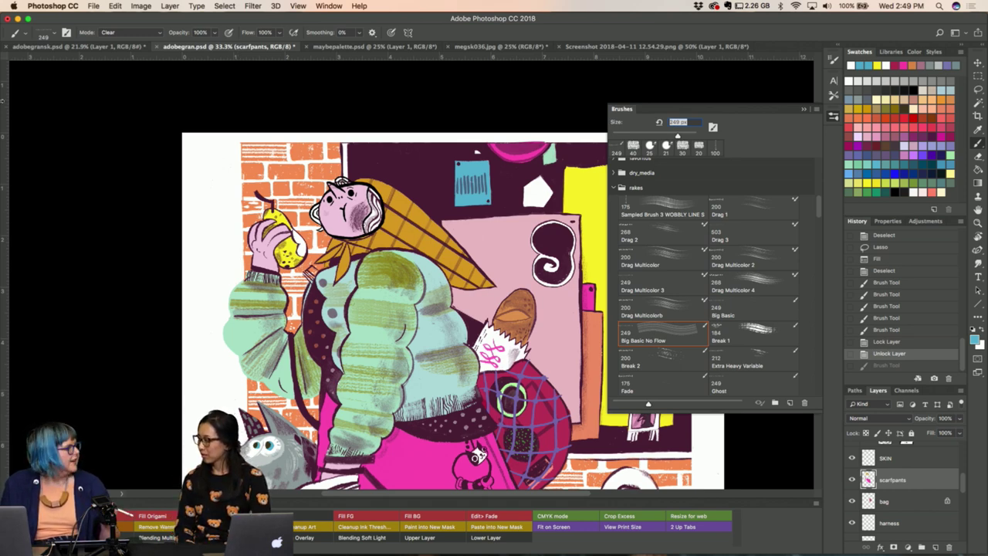
key("shift+b")
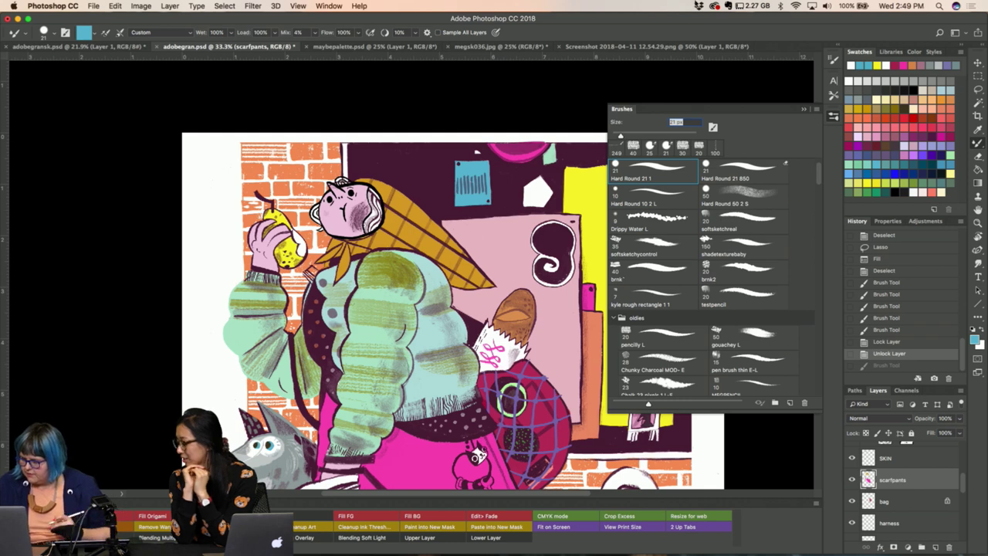
scroll(698, 359, "down", 10)
scroll(698, 360, "down", 5)
scroll(698, 360, "down", 5)
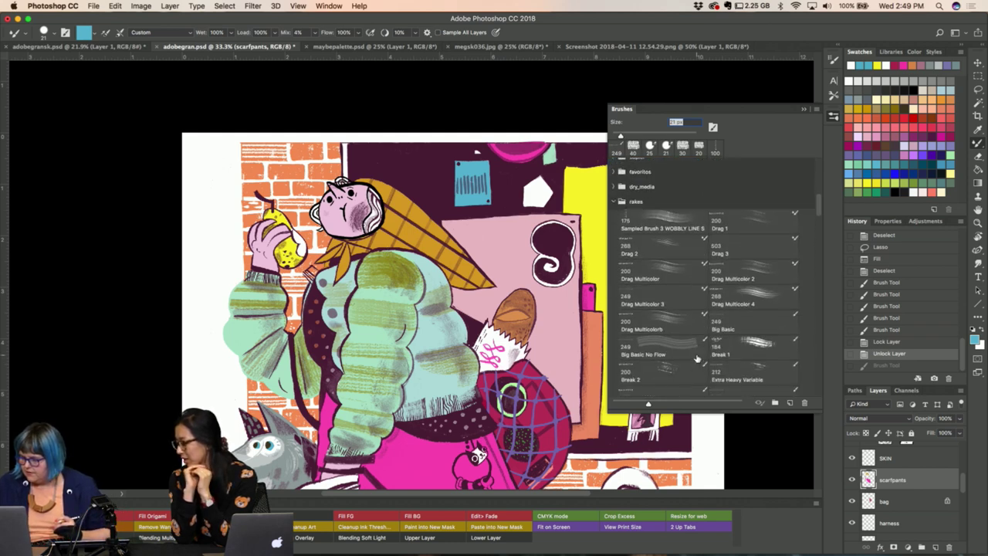
left_click(680, 340)
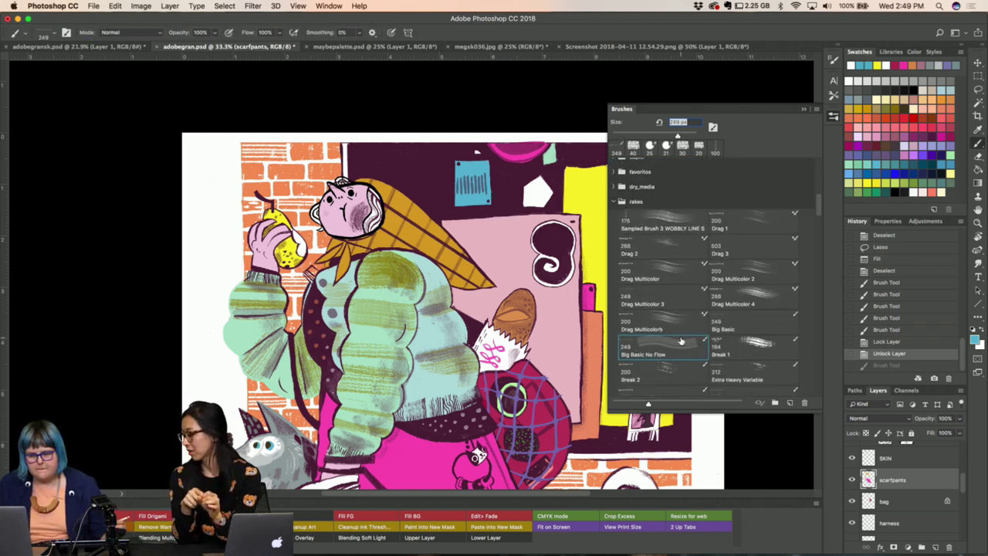
left_click(137, 33)
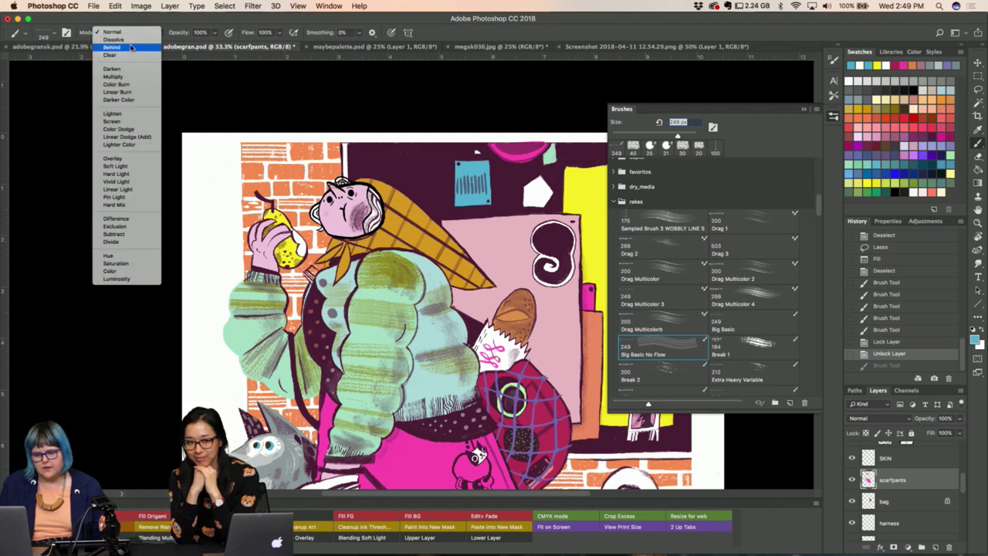
key("Escape")
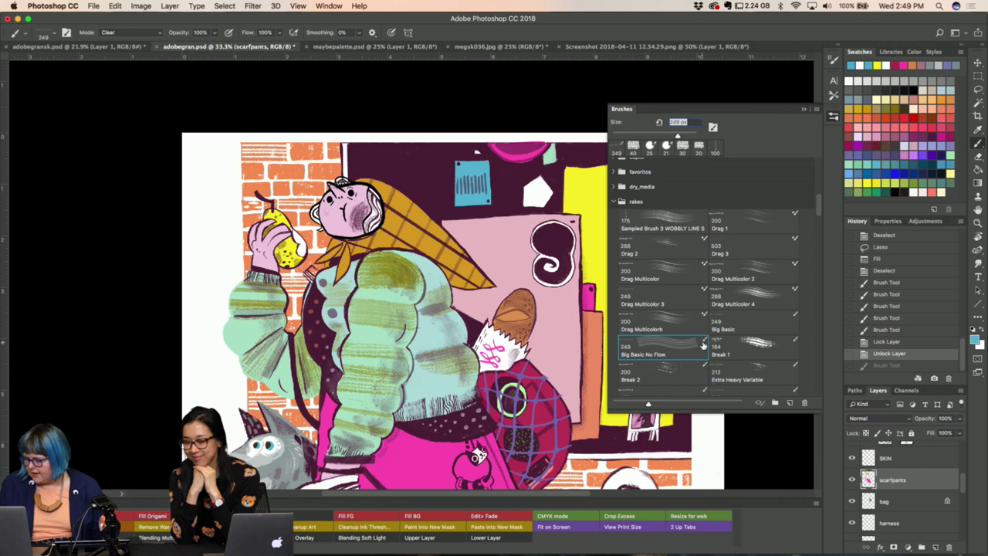
left_click(748, 357)
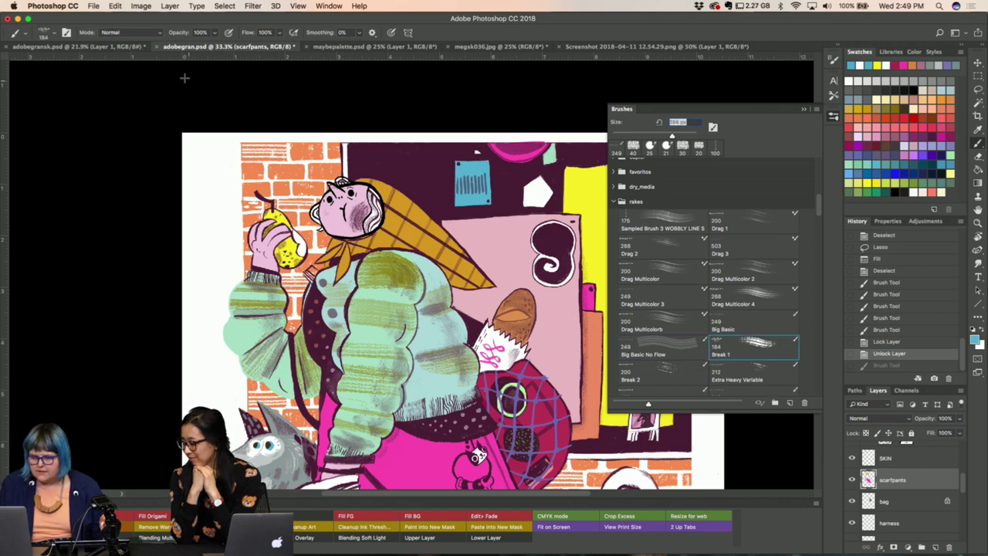
left_click(109, 34)
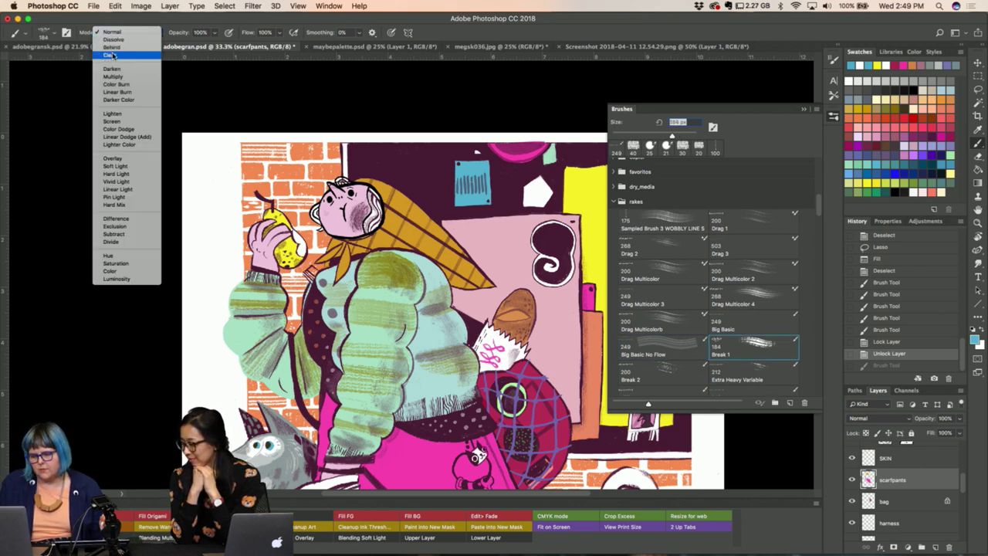
left_click(113, 56)
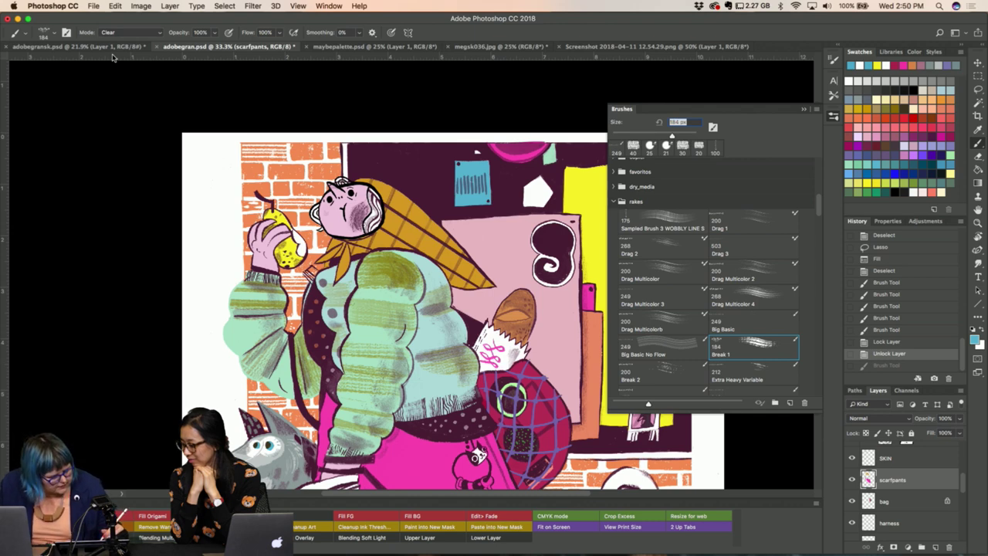
Erase light diagonal stripes across the mustard scarf, undoing unwanted strokes.
left_click_drag(429, 212, 419, 242)
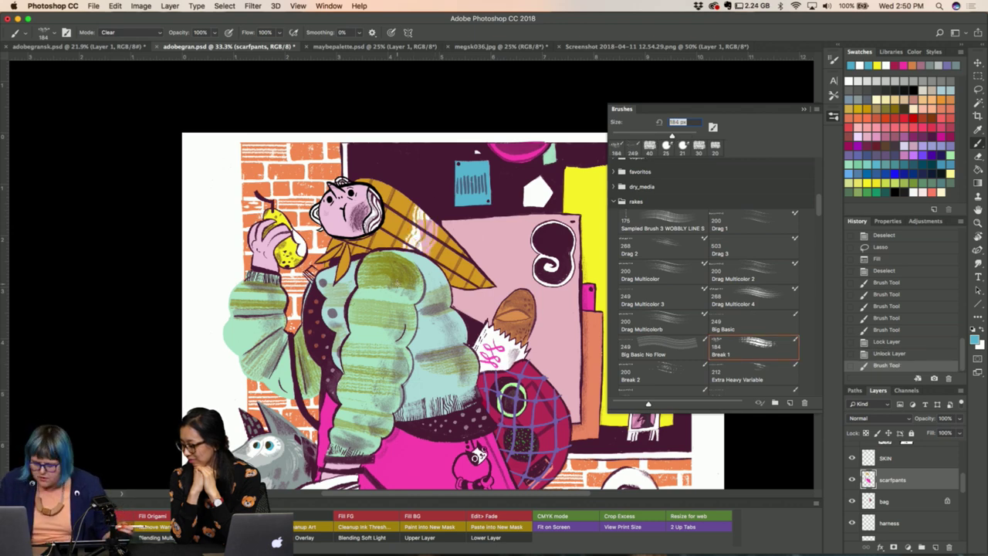
left_click_drag(409, 247, 430, 213)
key("ctrl+z")
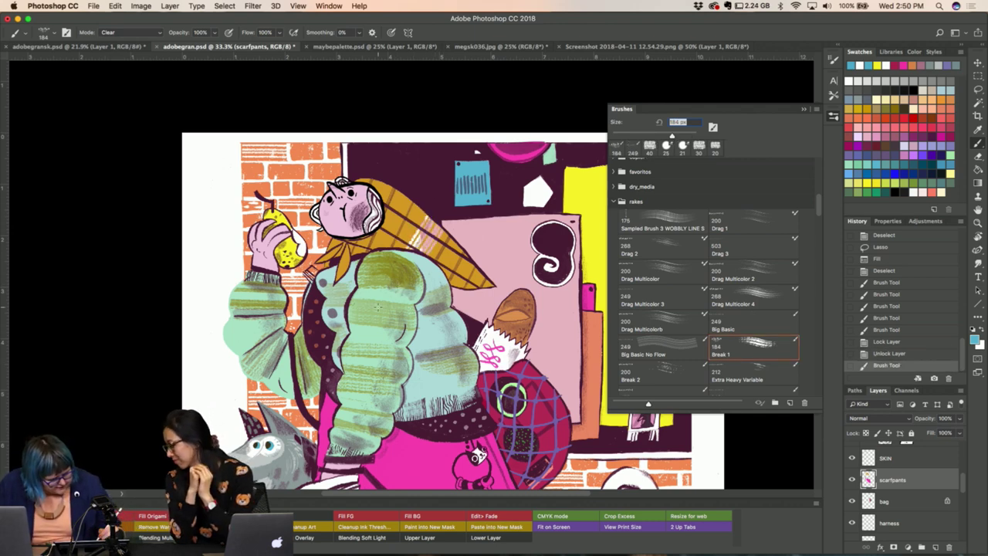
left_click_drag(364, 249, 407, 193)
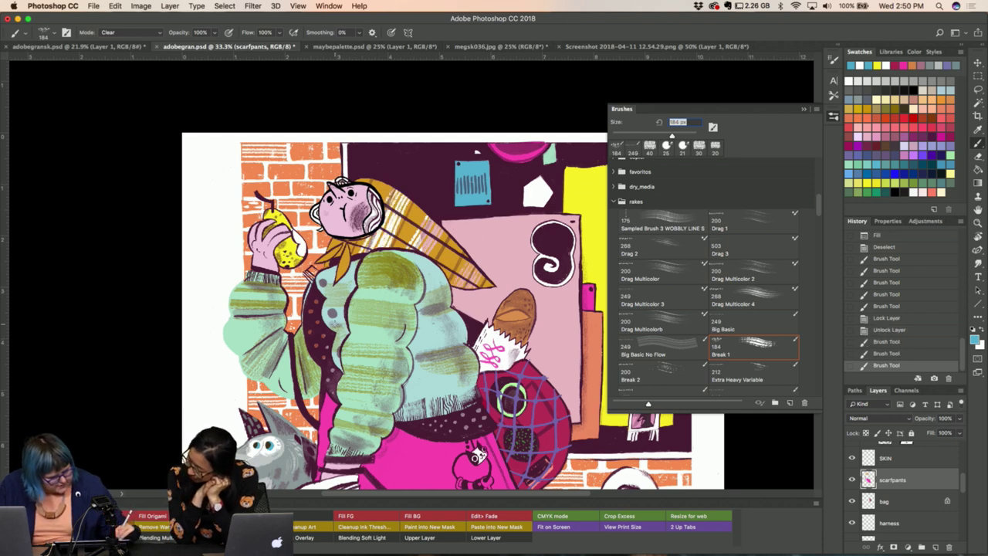
left_click_drag(314, 292, 314, 294)
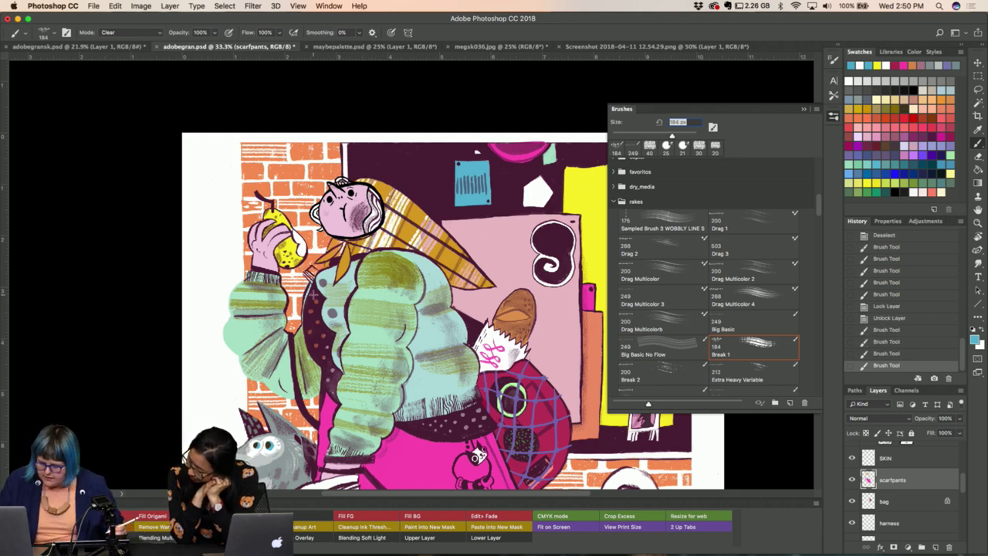
key("ctrl+alt+z")
key("ctrl+alt+z")
key("ctrl+alt+z")
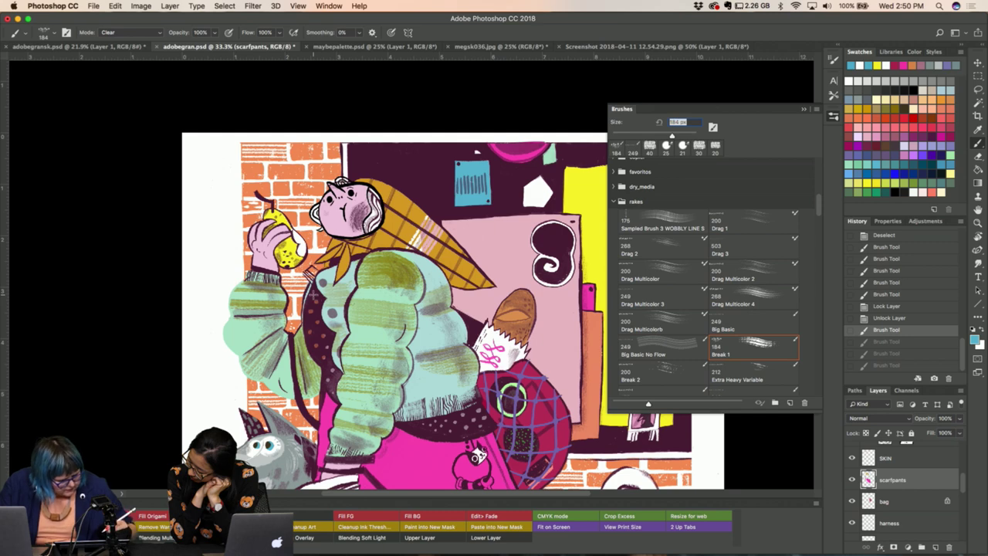
key("ctrl+alt+z")
left_click_drag(392, 197, 382, 236)
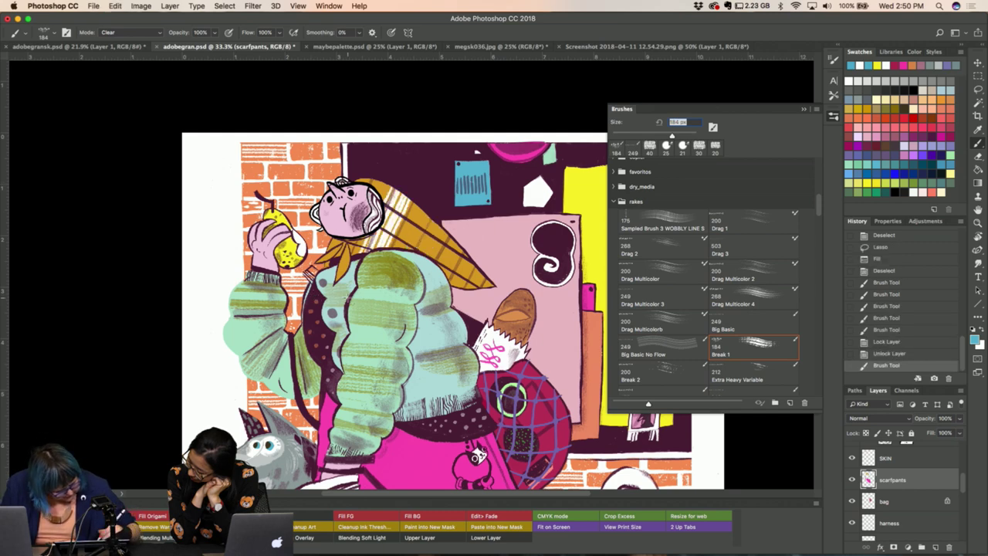
Streak texture into the sweater with Big Basic No Flow, lock scarfpants, and keep Normal blending.
left_click_drag(462, 275, 430, 330)
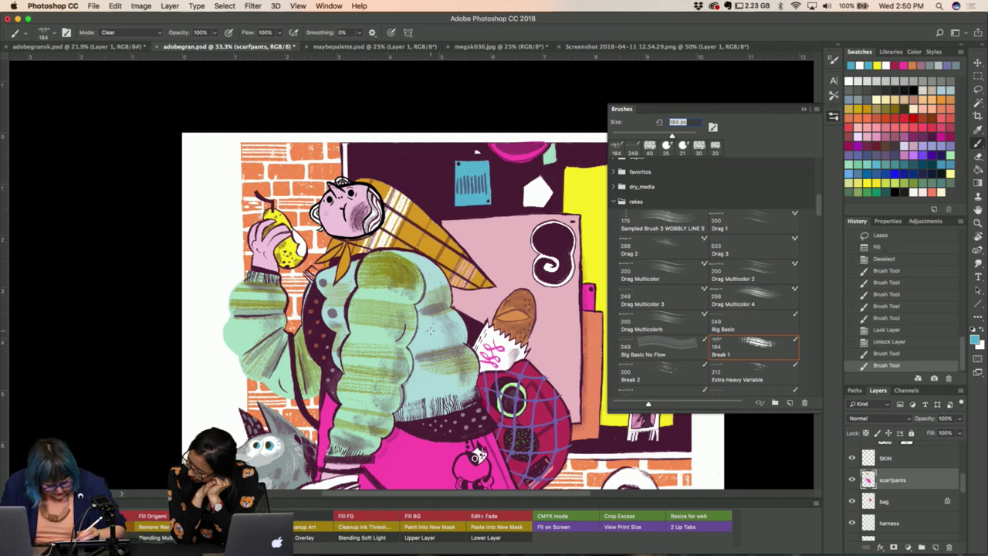
left_click(643, 351)
left_click_drag(428, 196, 382, 294)
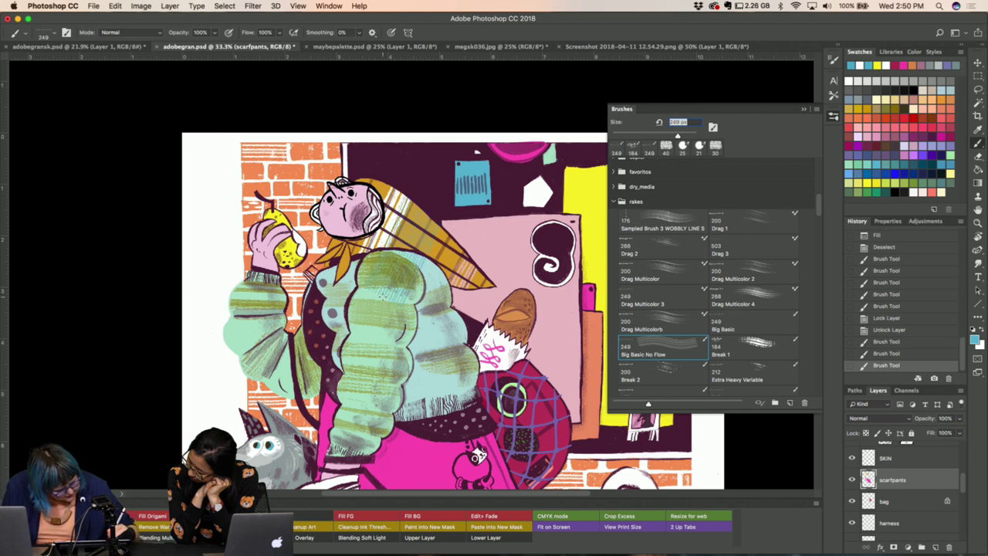
left_click(382, 296)
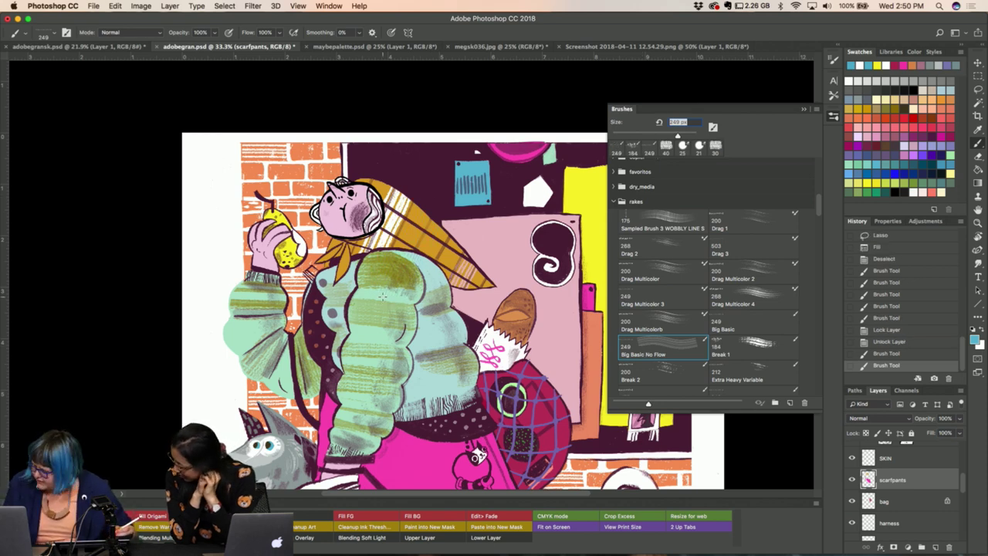
key("slash")
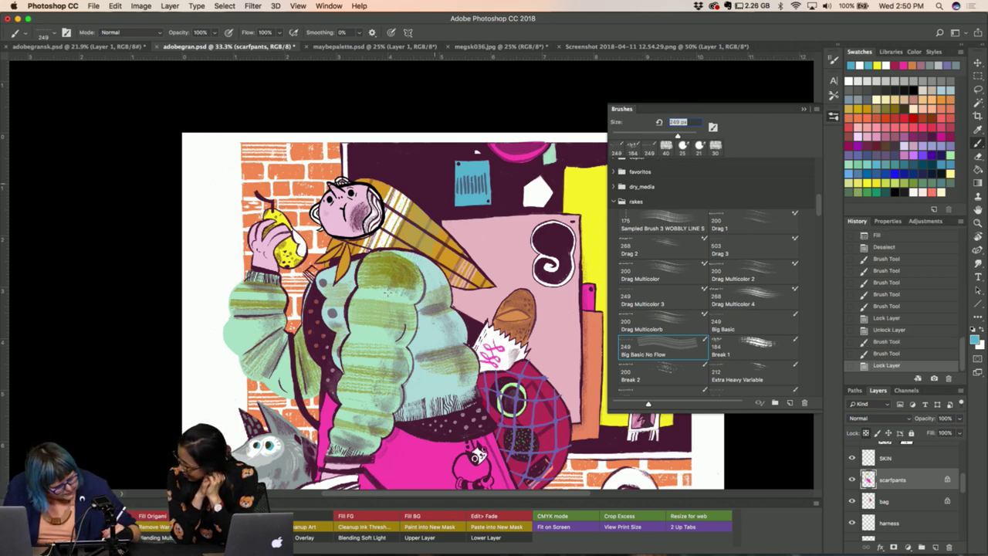
left_click_drag(387, 293, 382, 305)
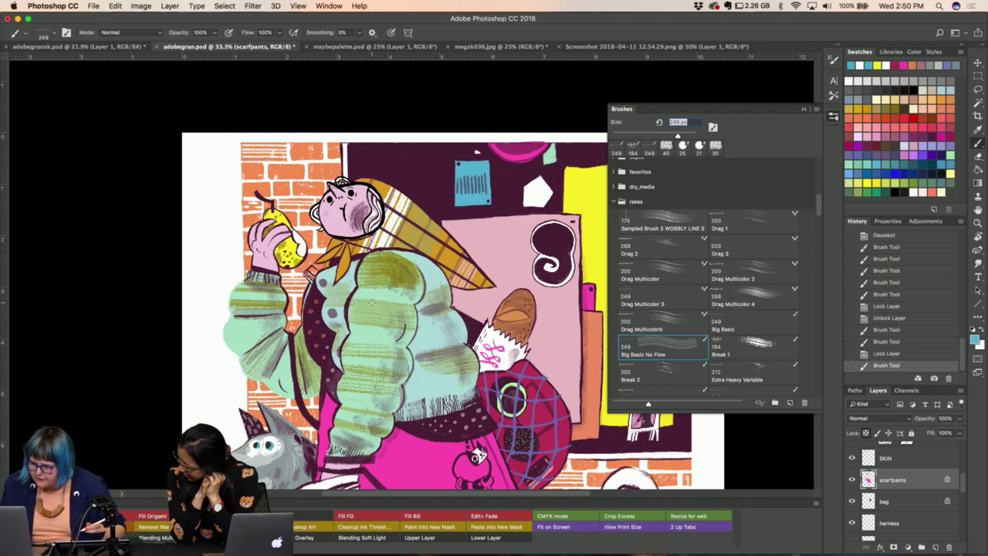
left_click(126, 33)
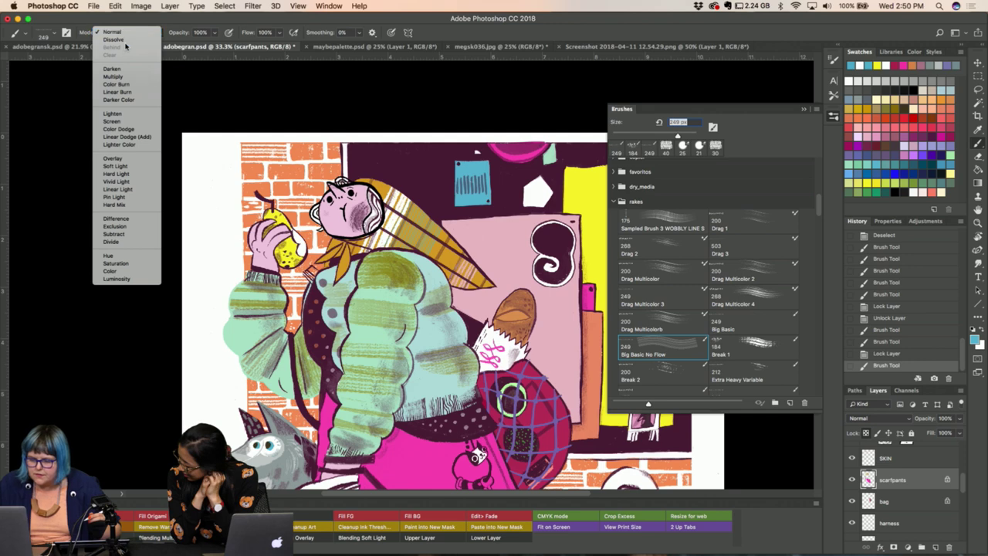
left_click(121, 32)
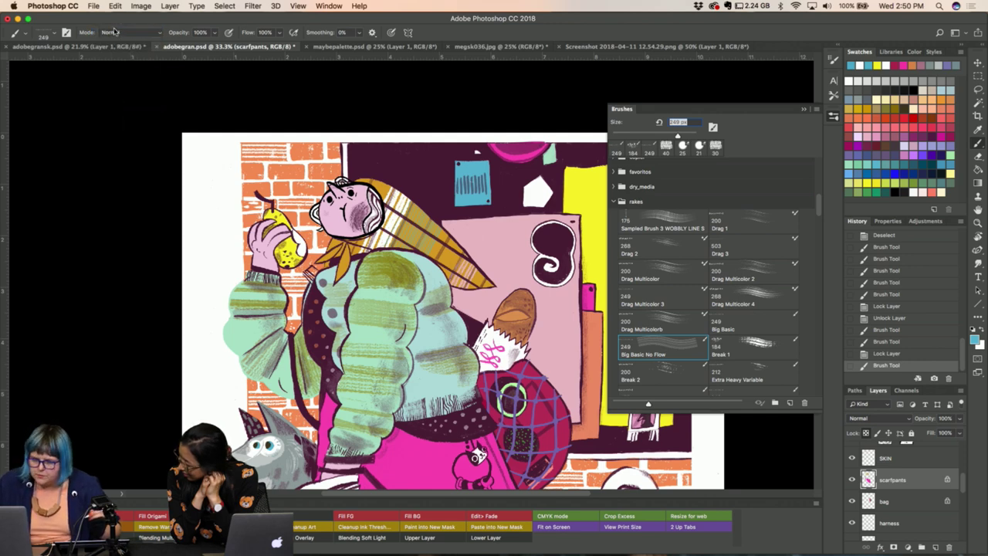
left_click(114, 31)
left_click(116, 79)
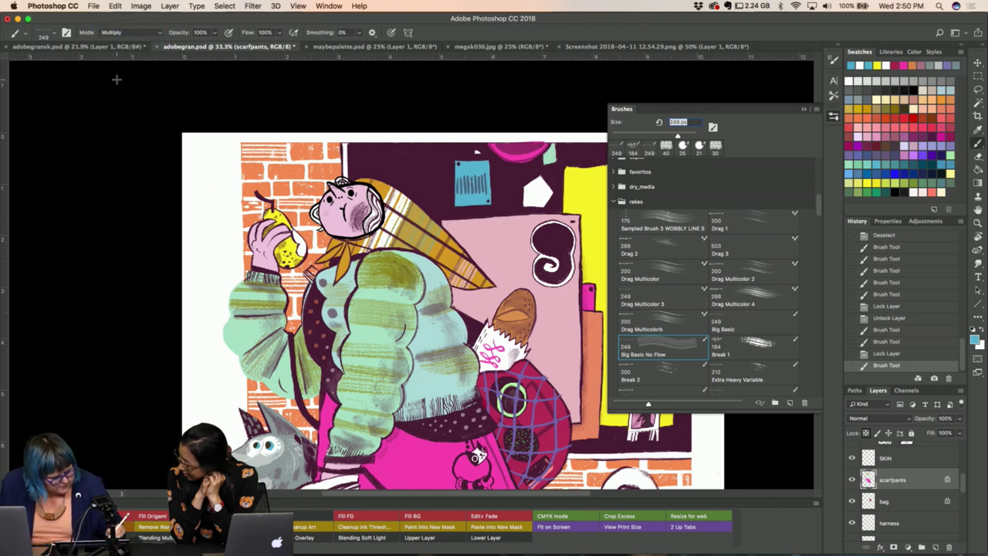
left_click_drag(394, 266, 462, 218)
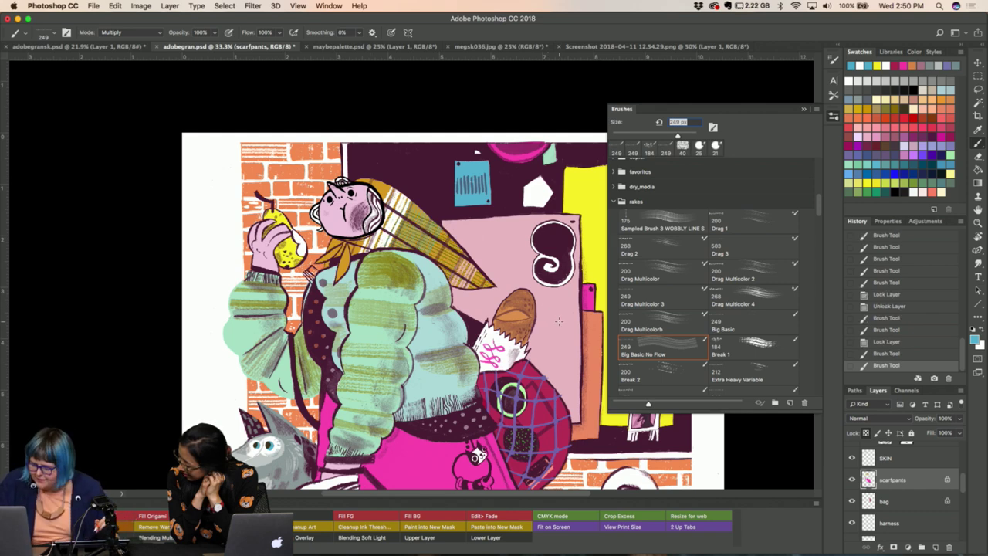
key("l")
key("ctrl+z")
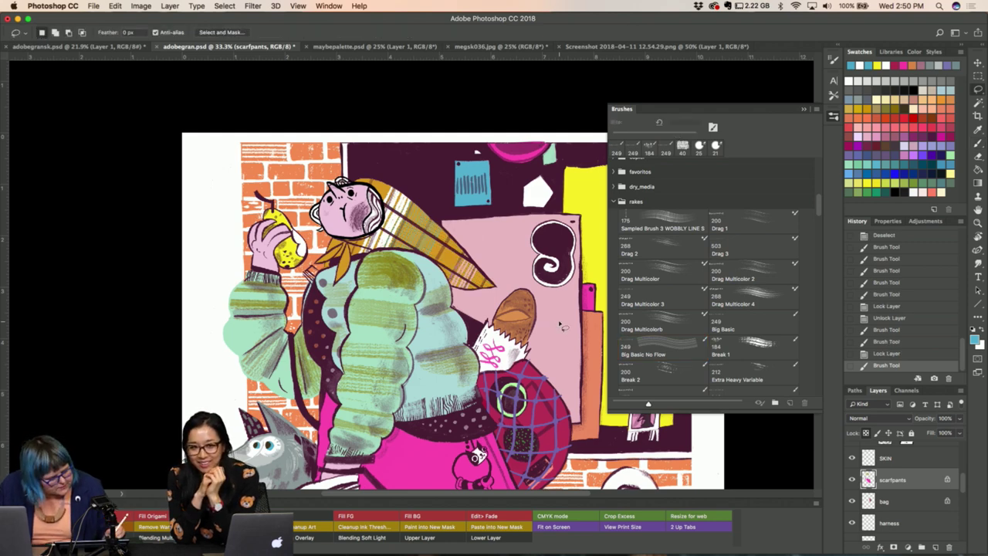
left_click_drag(417, 232, 393, 221)
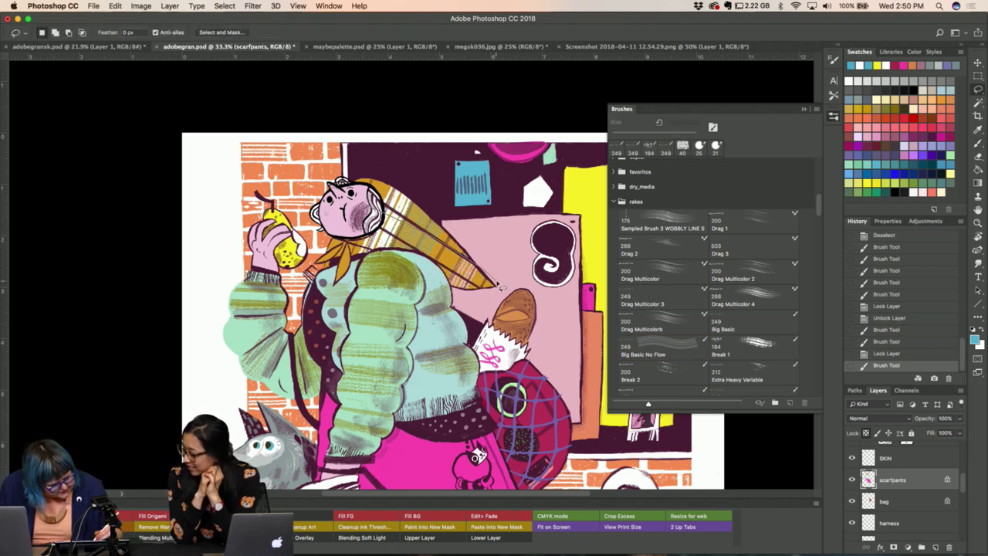
left_click(384, 211)
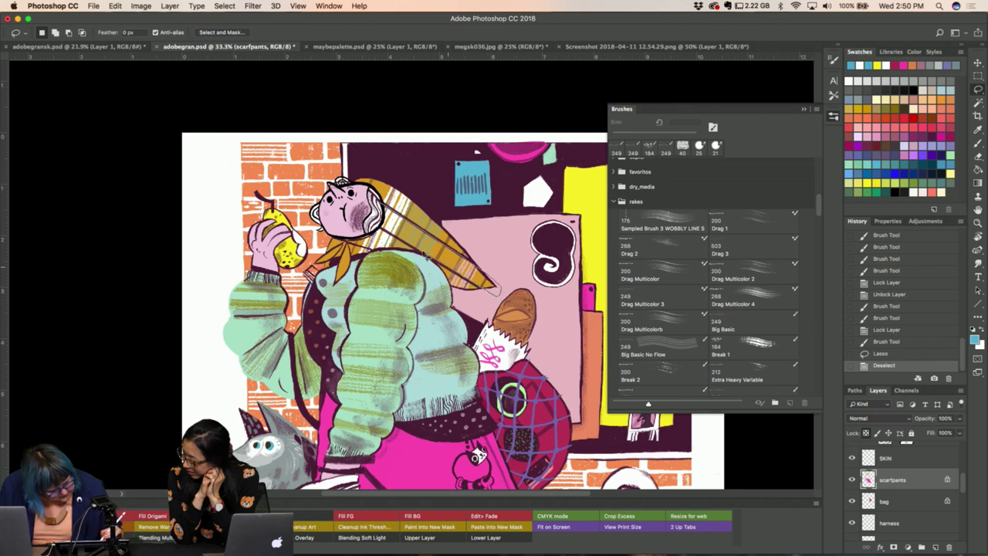
left_click_drag(426, 255, 393, 220)
key("b")
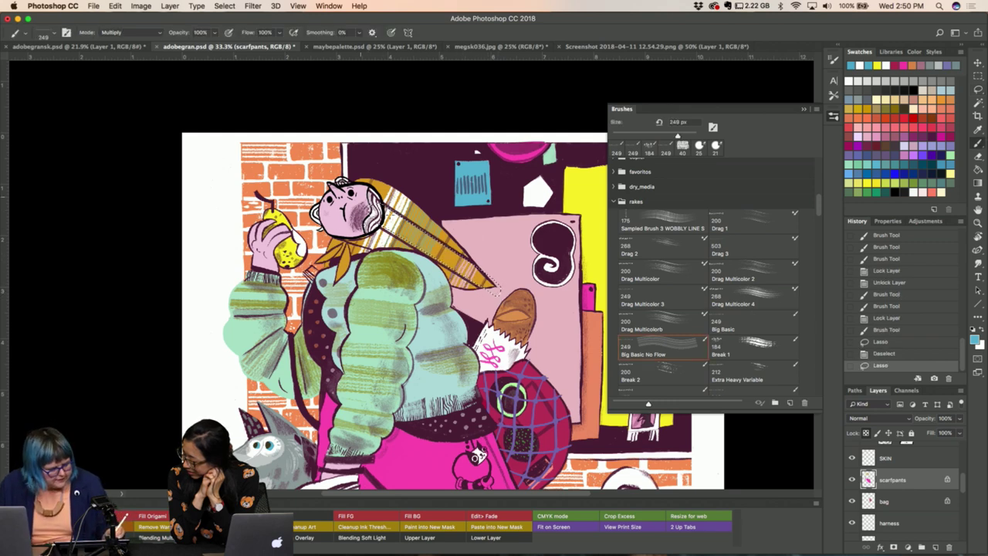
left_click_drag(494, 285, 401, 232)
key("ctrl+d")
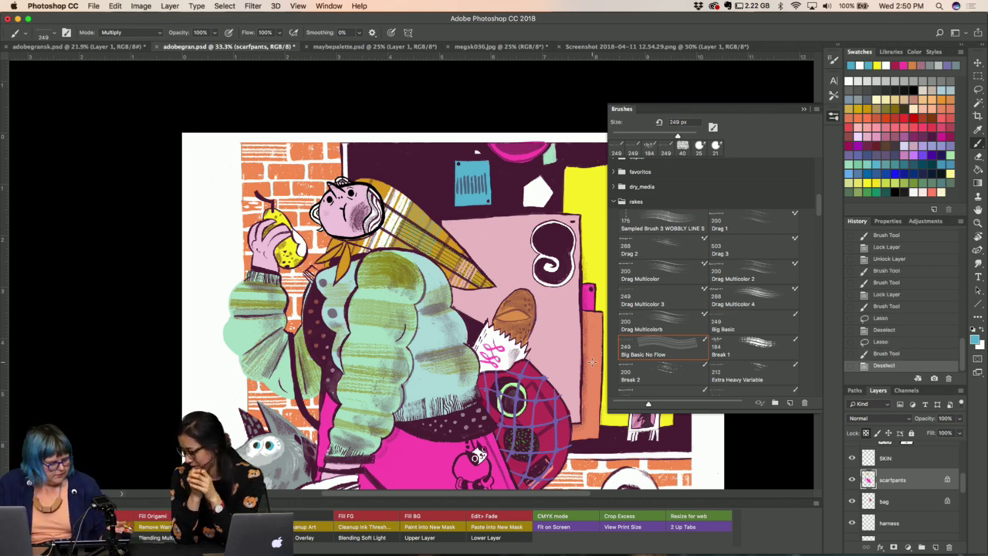
key("ctrl+alt+z")
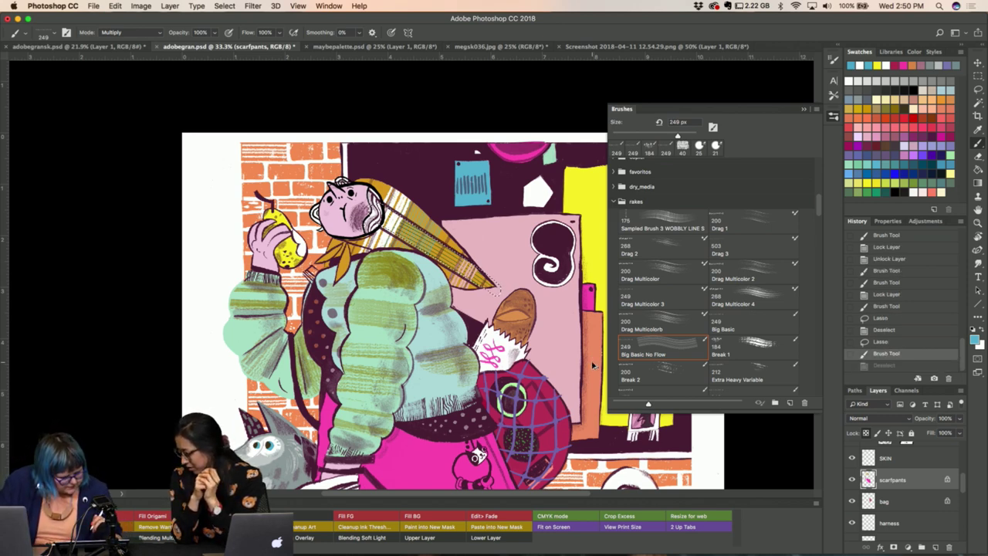
key("ctrl+alt+z")
key("ctrl+d")
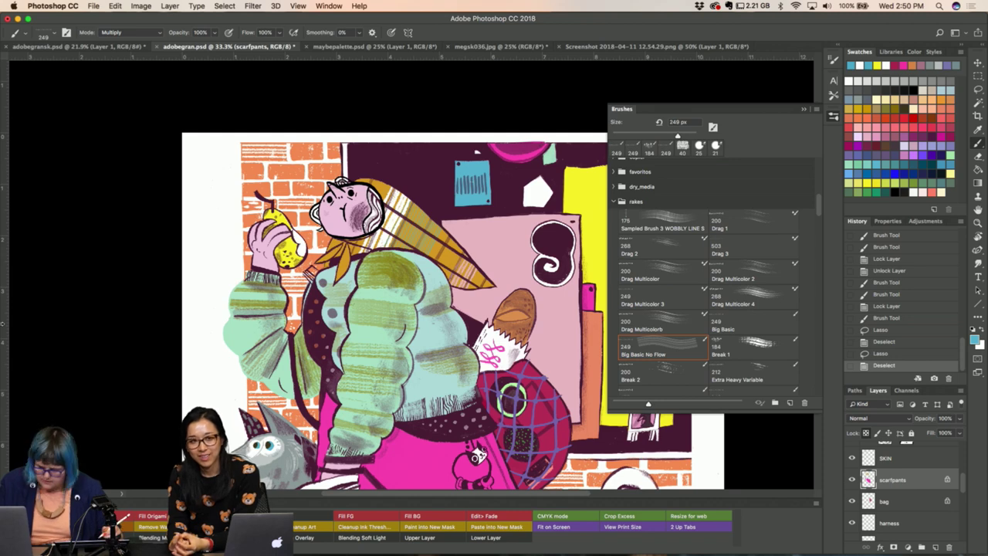
key("i")
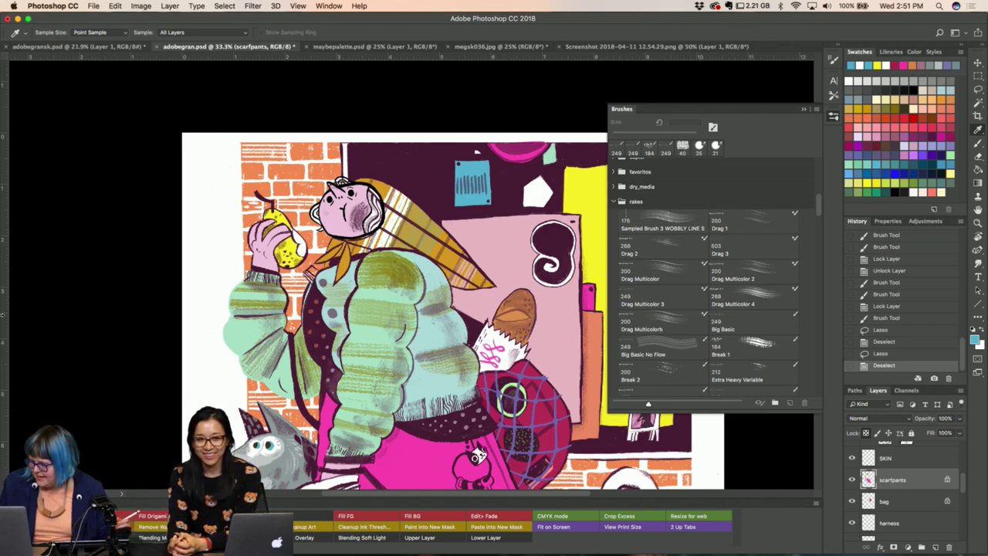
Try the Skinny and Gouache Magic 2017 brushes, then switch to the Eyedropper.
scroll(677, 276, "down", 5)
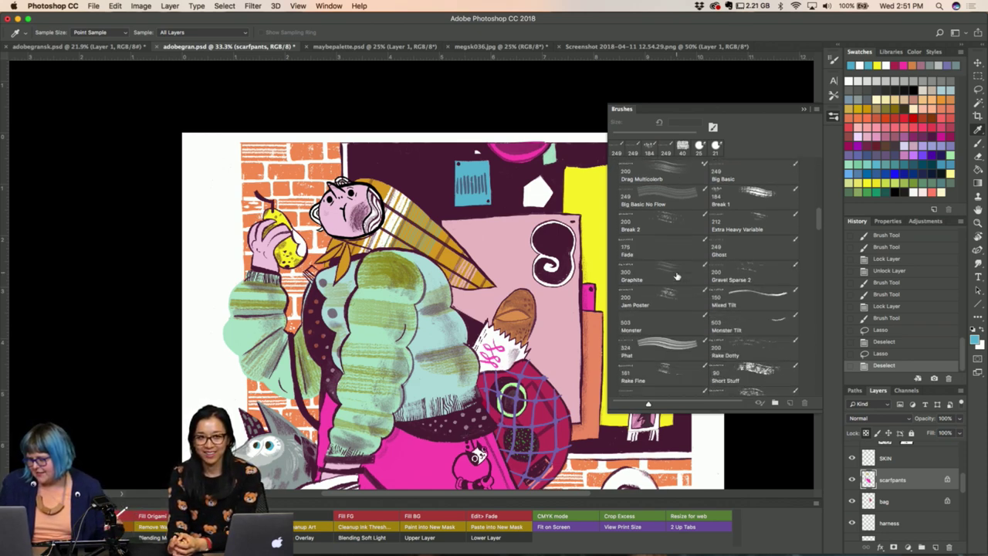
scroll(677, 276, "down", 4)
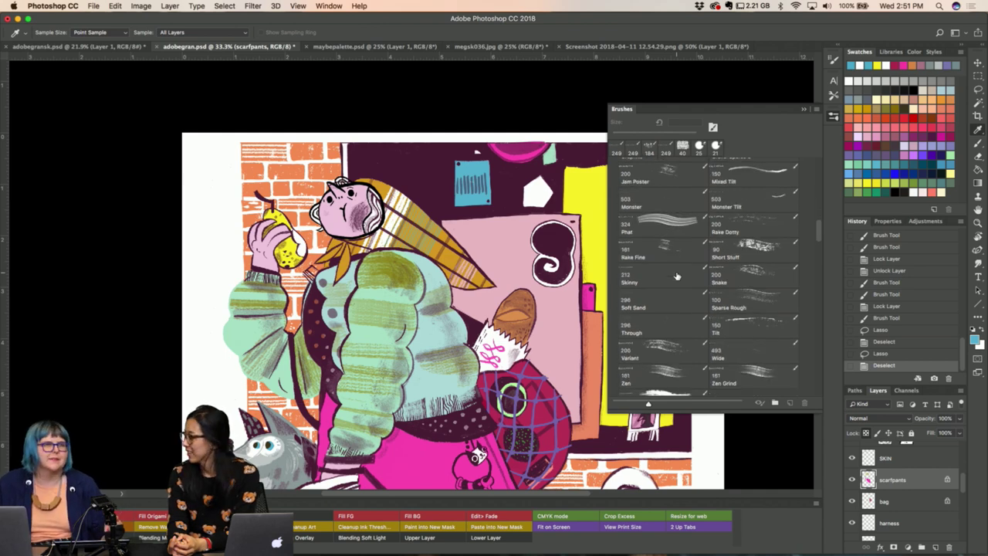
left_click(677, 276)
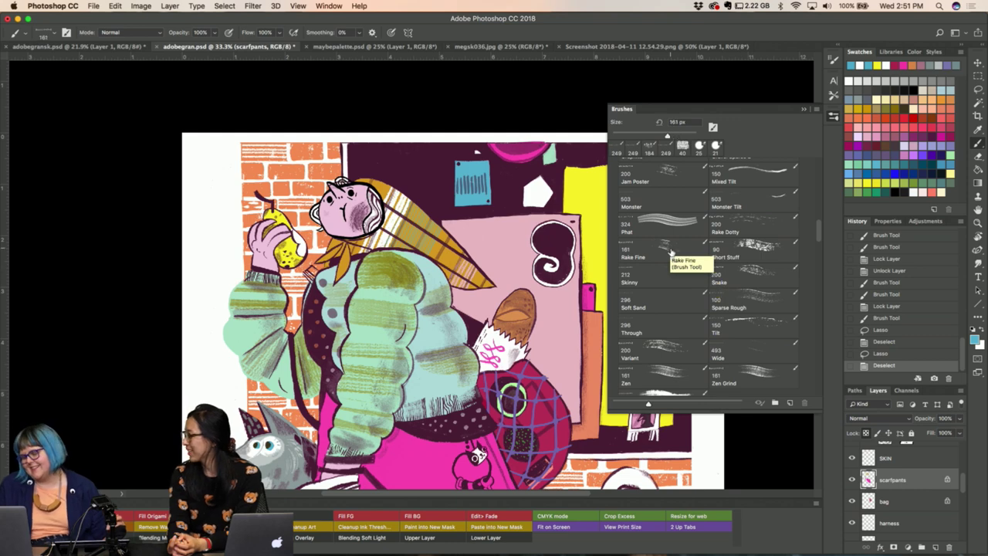
scroll(677, 276, "down", 2)
scroll(676, 267, "down", 2)
scroll(674, 256, "down", 1)
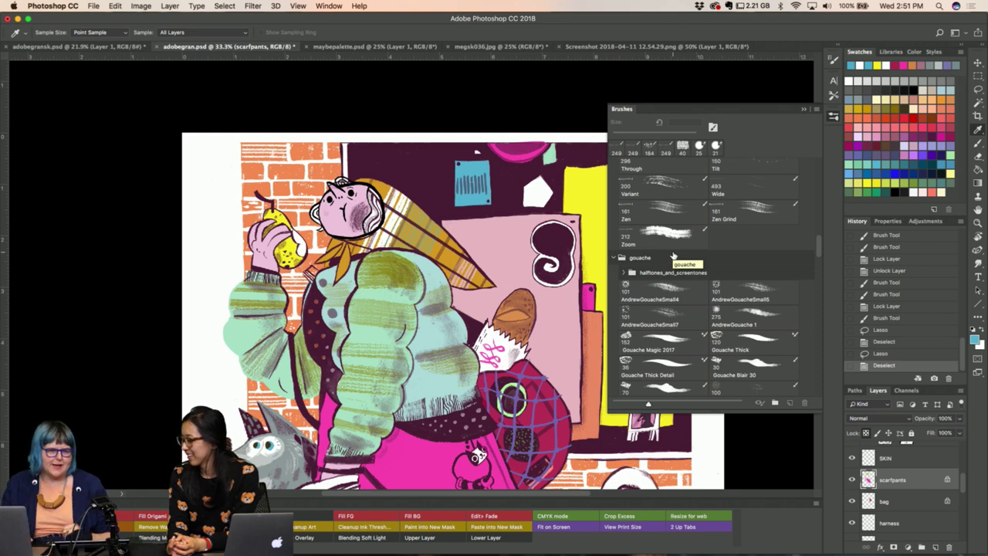
scroll(641, 342, "down", 1)
left_click(641, 342)
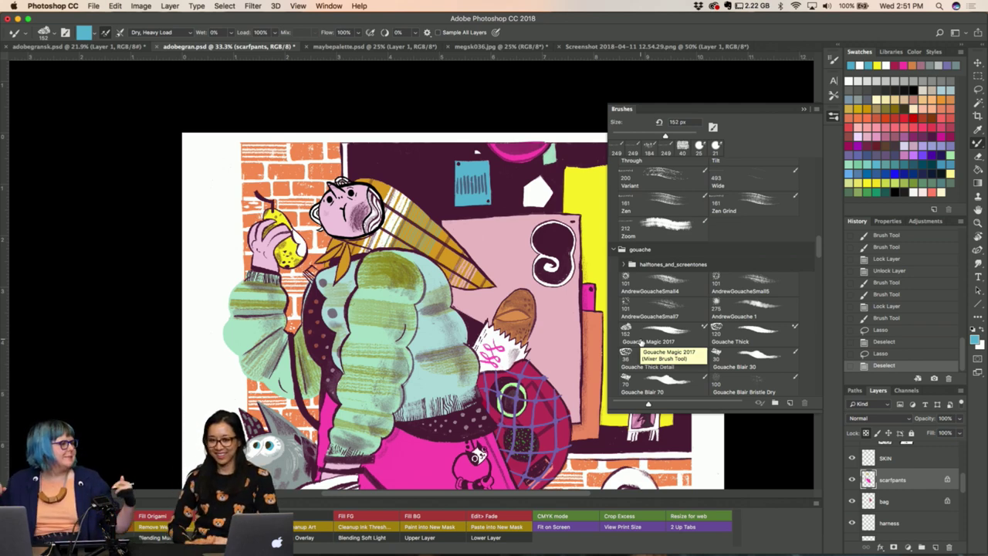
key("i")
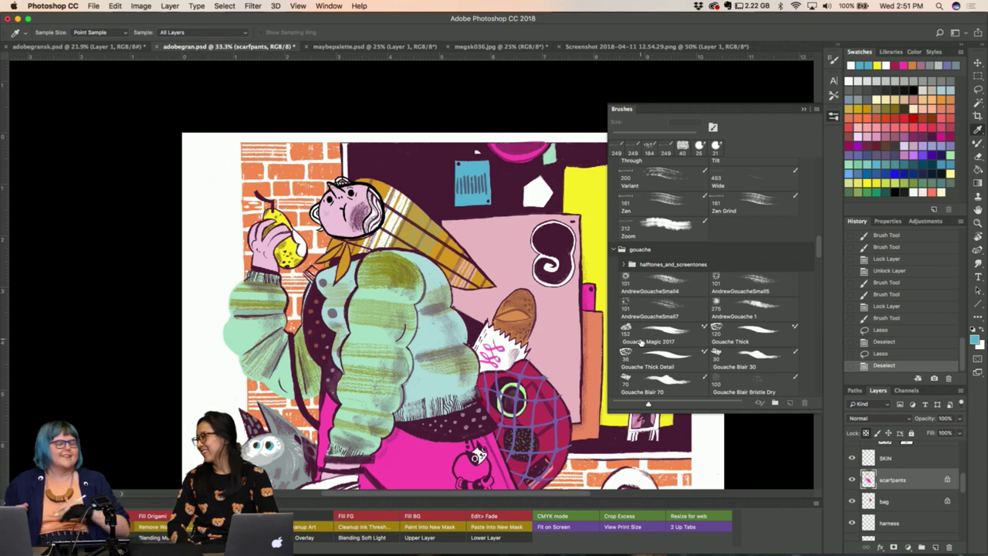
Try the Gouache G Roundup, Round Bristle 1 and Wet Round brushes.
scroll(645, 336, "down", 1)
scroll(647, 332, "down", 3)
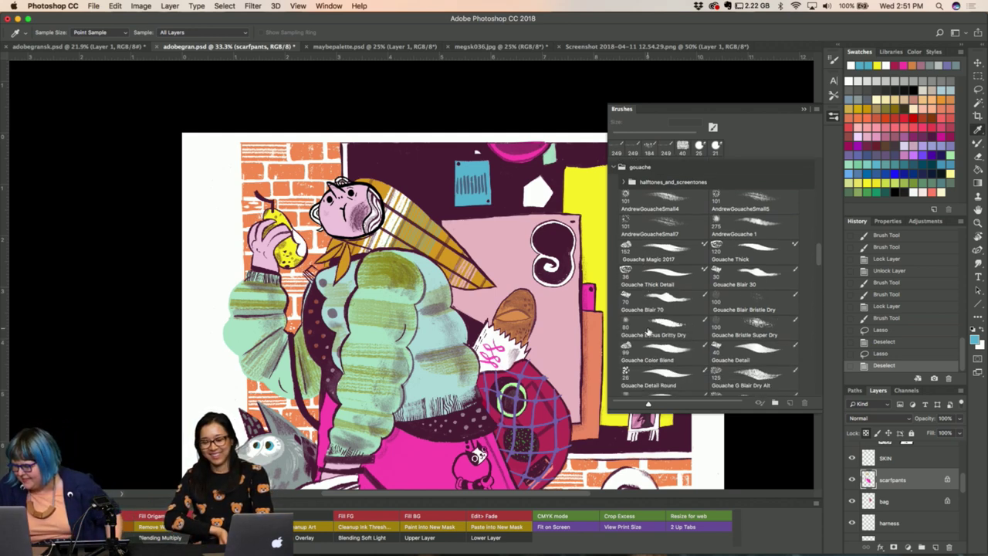
scroll(647, 332, "down", 4)
scroll(648, 332, "down", 8)
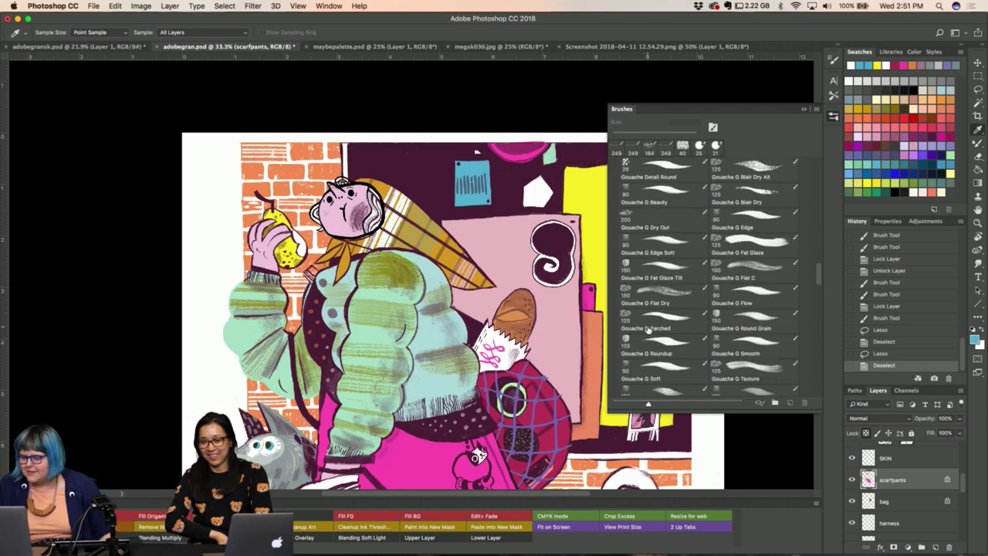
left_click(648, 330)
scroll(648, 330, "down", 1)
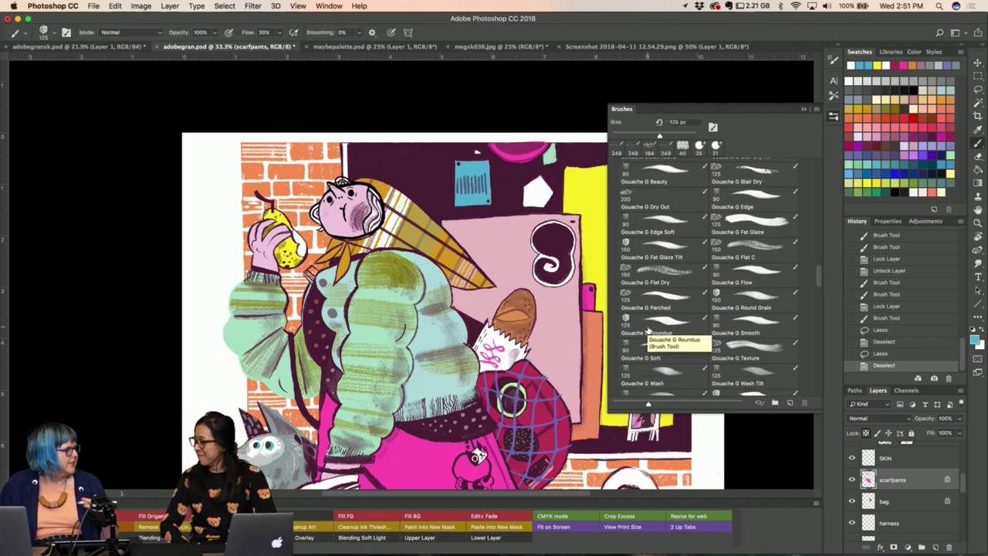
scroll(647, 331, "down", 4)
scroll(647, 331, "down", 3)
left_click(647, 324)
scroll(647, 324, "down", 4)
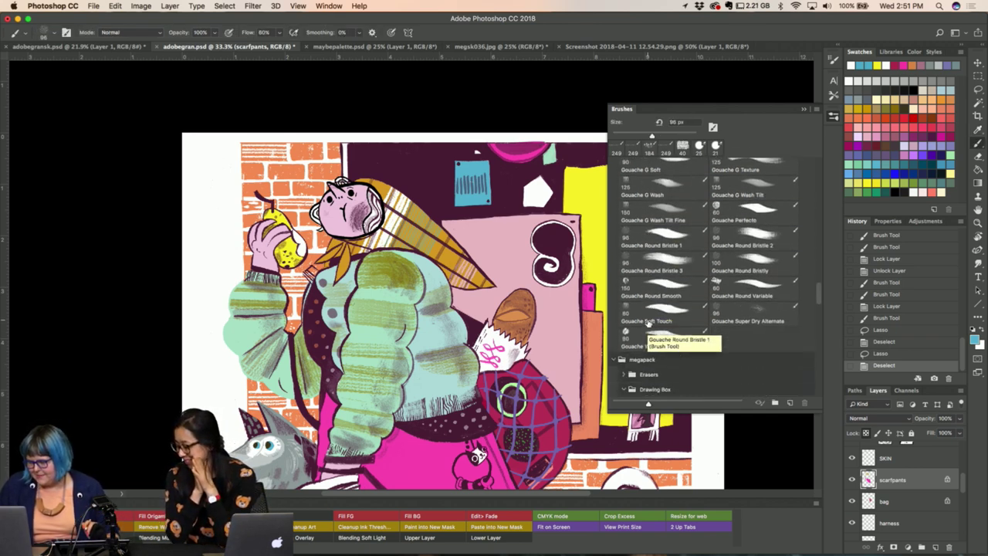
left_click(648, 323)
Switch to the Eyedropper and scroll the library to the megapack's Drawing Box pencils.
scroll(647, 323, "down", 2)
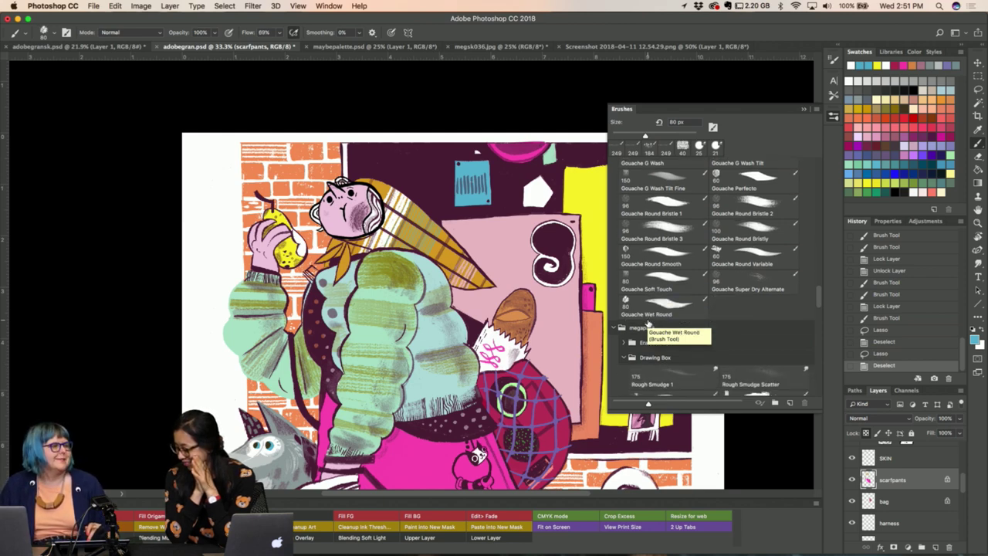
key("i")
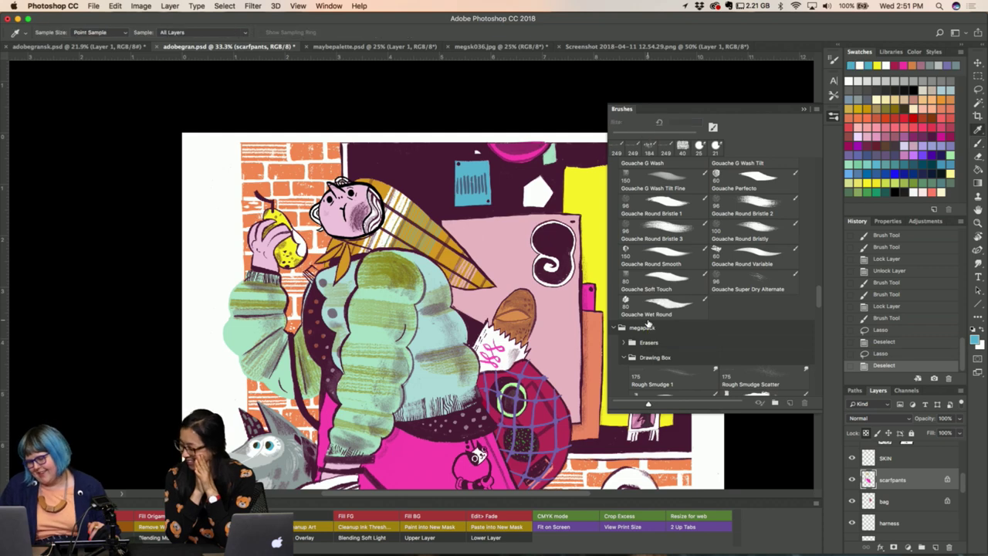
scroll(657, 313, "down", 1)
scroll(657, 313, "down", 3)
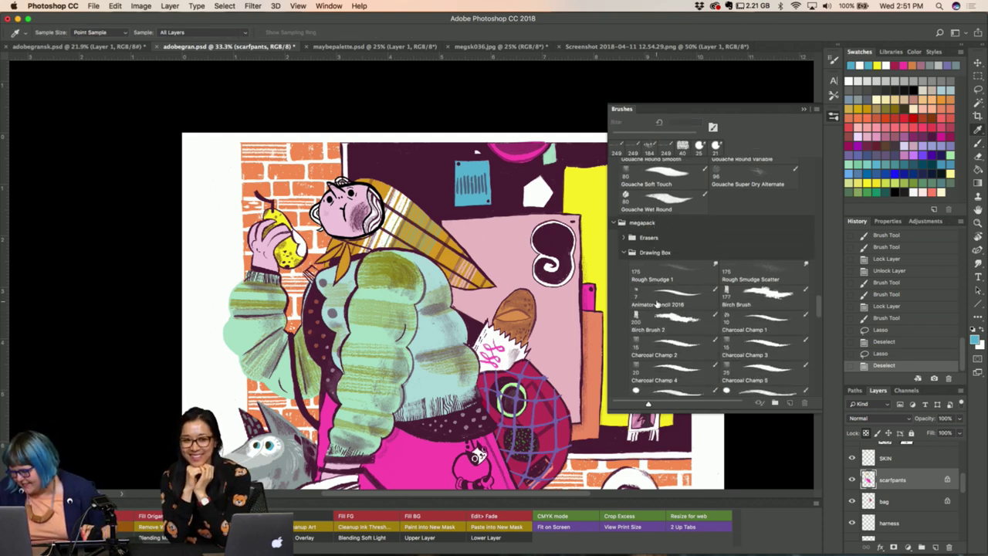
Select the 7 px Animator Pencil 2016 brush and re-lock the scarfpants layer's transparency.
left_click(655, 289)
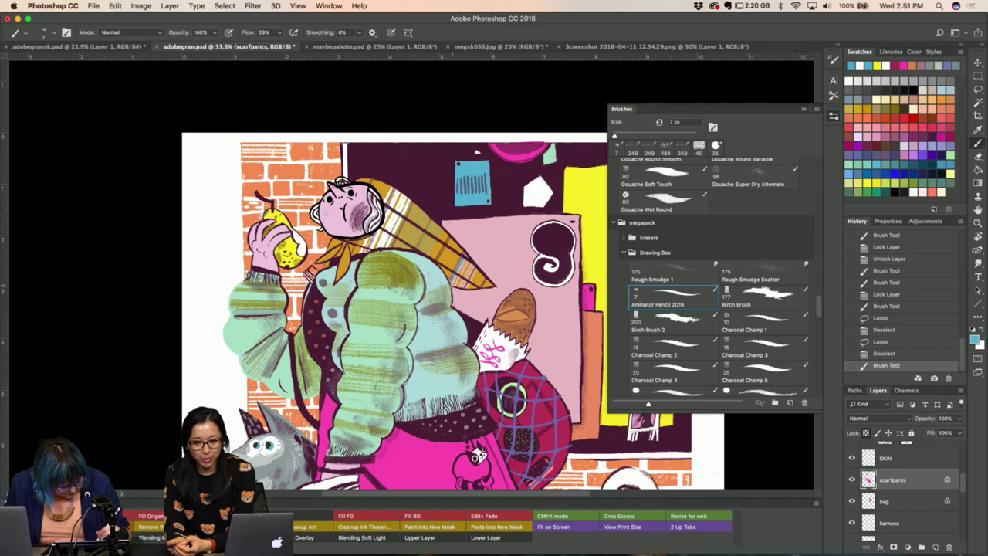
key("slash")
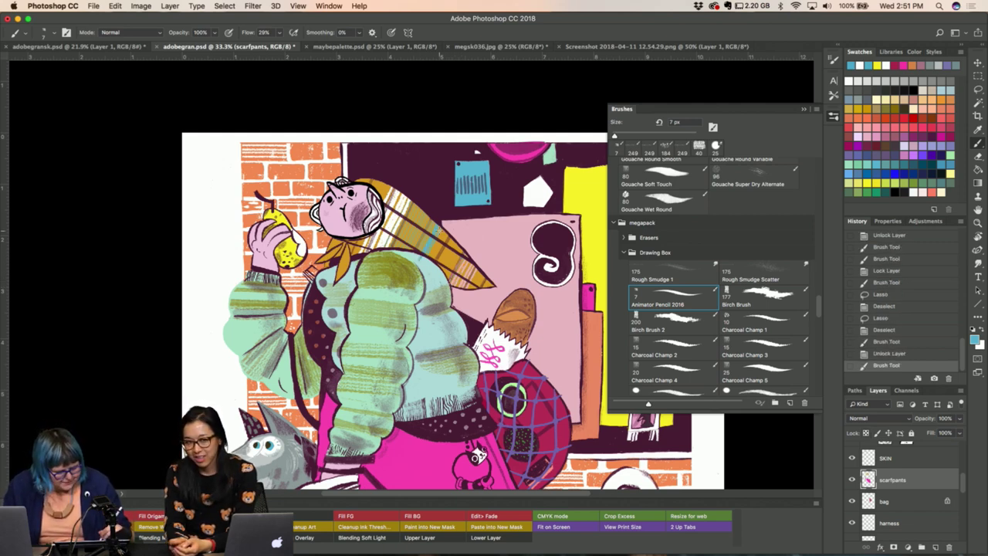
key("slash")
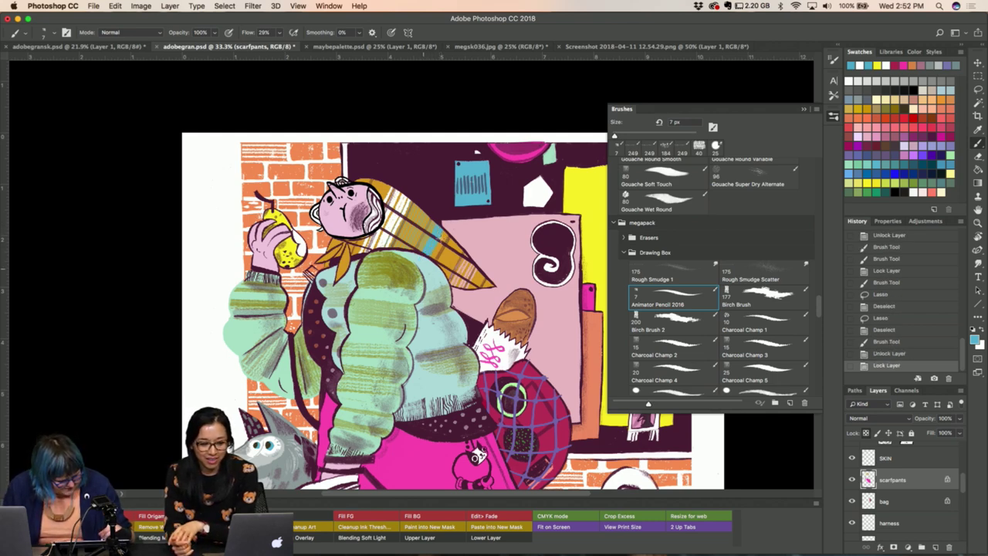
Paint thin blue plaid stripes and dabs on the scarf, undo the last one, and zoom out.
mouse_move(440, 239)
left_mouse_down()
mouse_move(429, 259)
mouse_move(436, 228)
left_mouse_up()
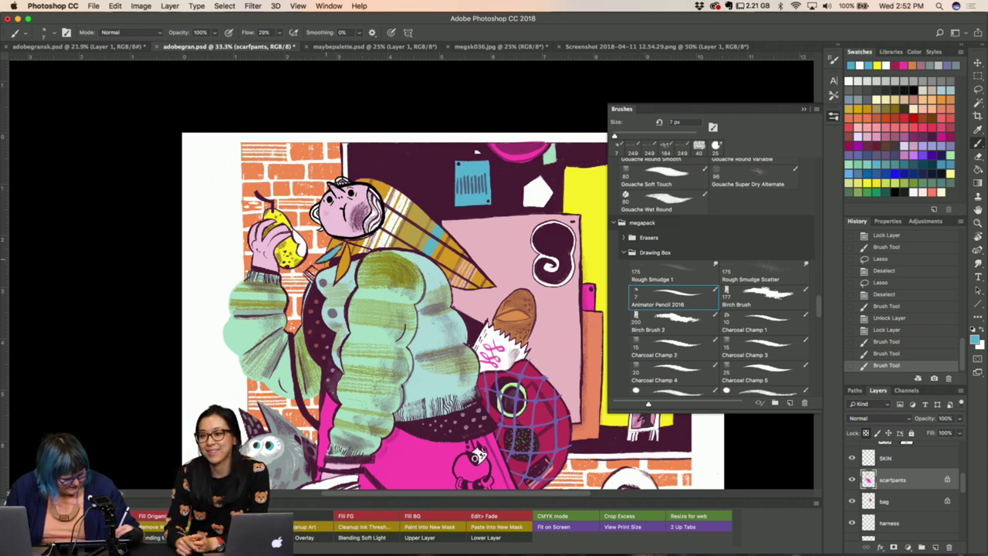
left_click_drag(335, 245, 339, 251)
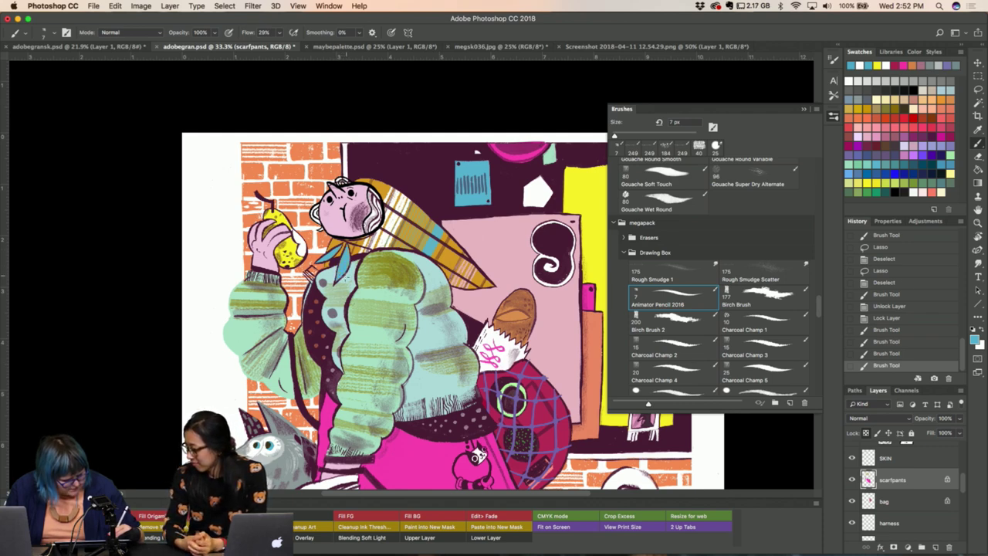
left_click_drag(340, 280, 343, 284)
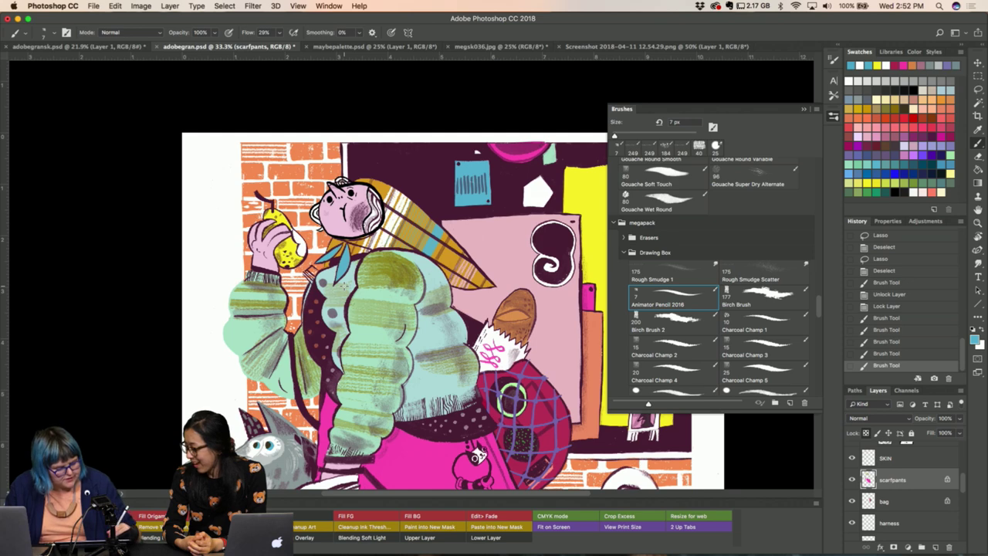
mouse_move(377, 192)
left_mouse_down()
mouse_move(375, 202)
mouse_move(368, 175)
left_mouse_up()
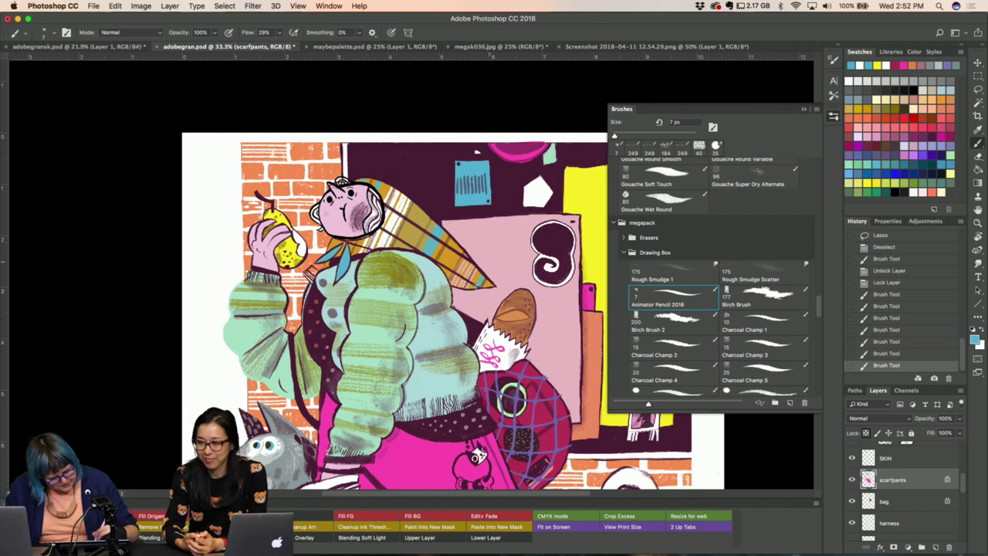
left_click_drag(469, 301, 473, 297)
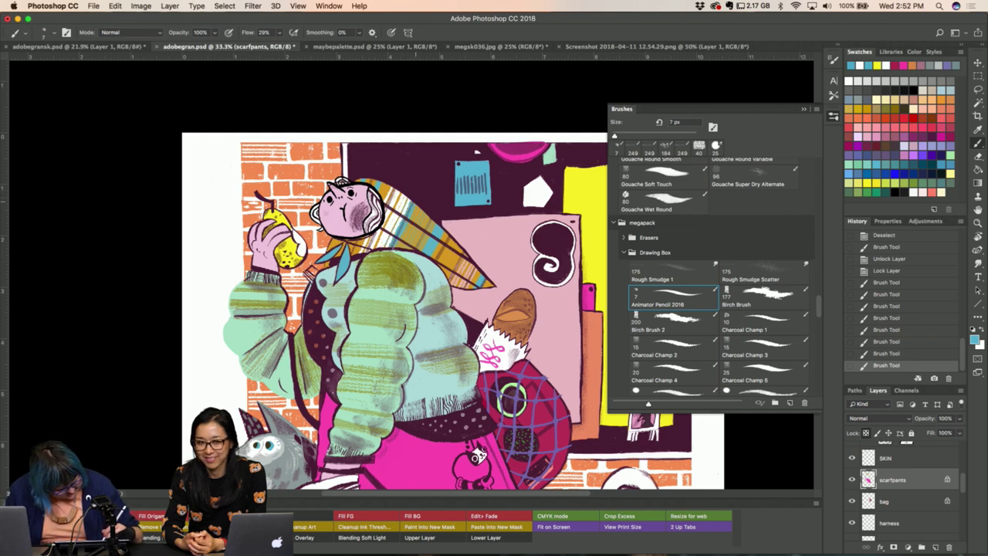
left_click(384, 267)
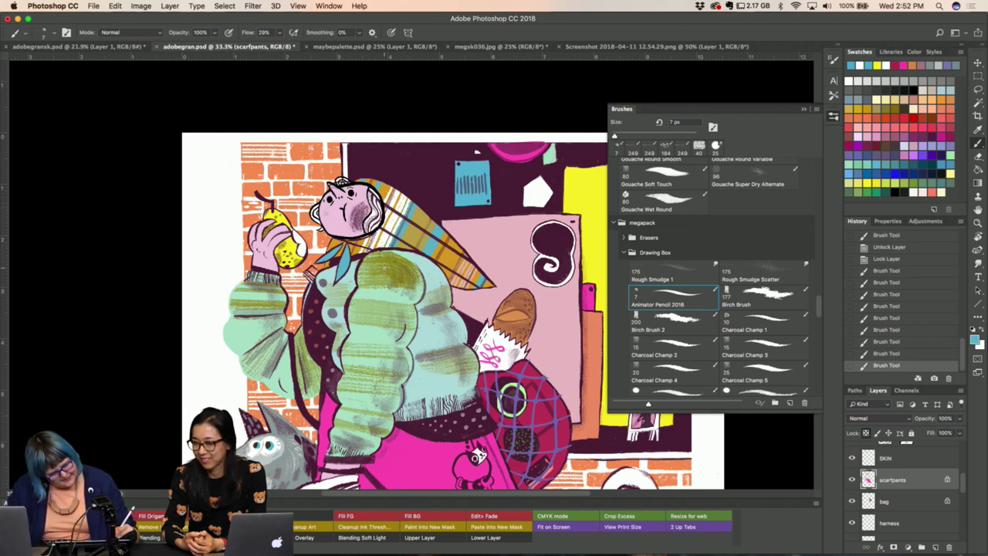
left_click(384, 268)
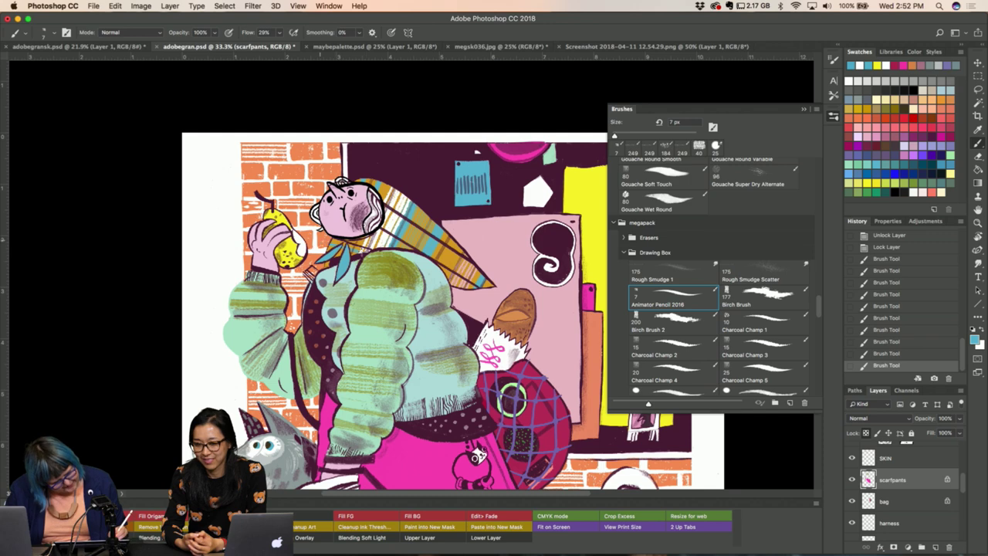
left_click(359, 251)
key("ctrl+z")
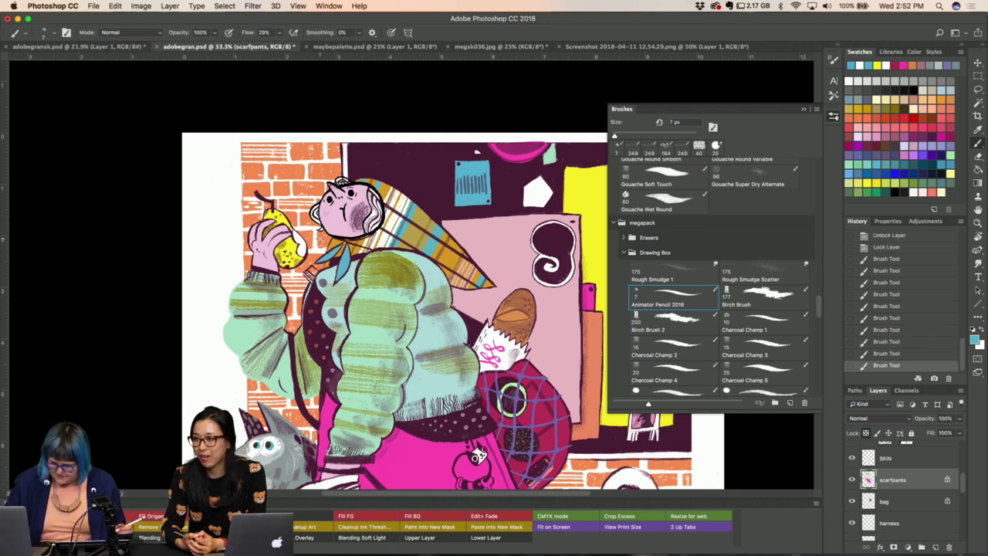
key("ctrl+minus")
key("ctrl+minus")
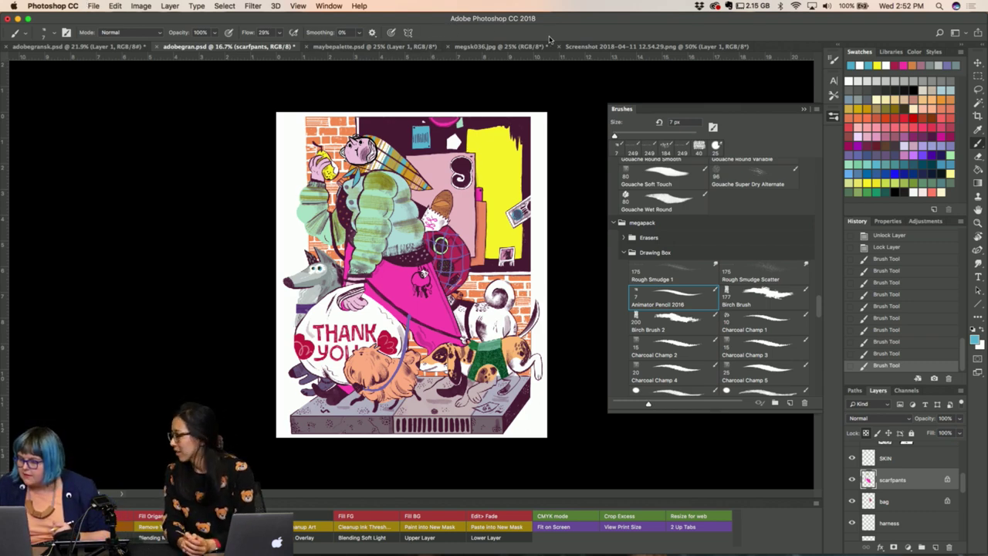
Arrange documents 2-Up with adobegran.psd in the right pane and close the Brushes panel.
left_click(501, 46)
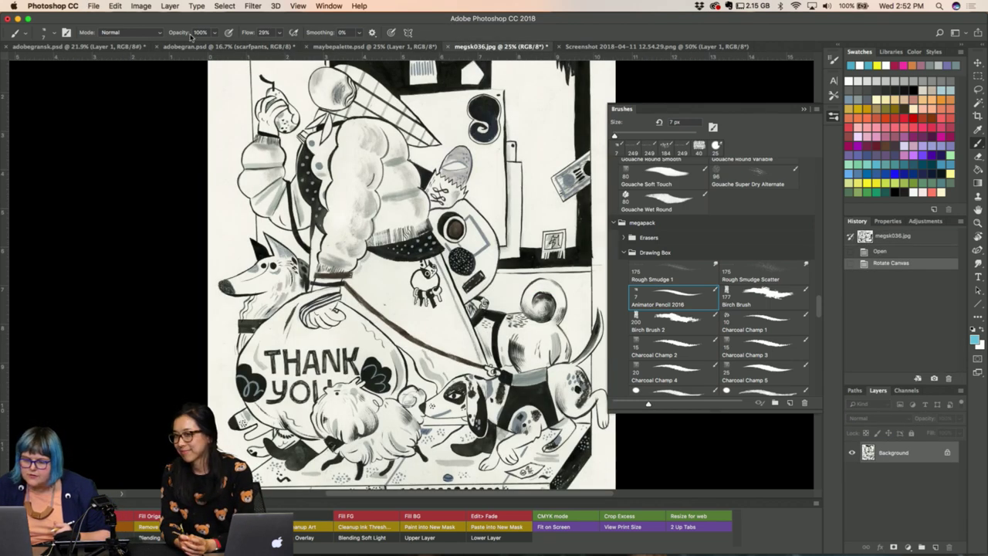
left_click(640, 50)
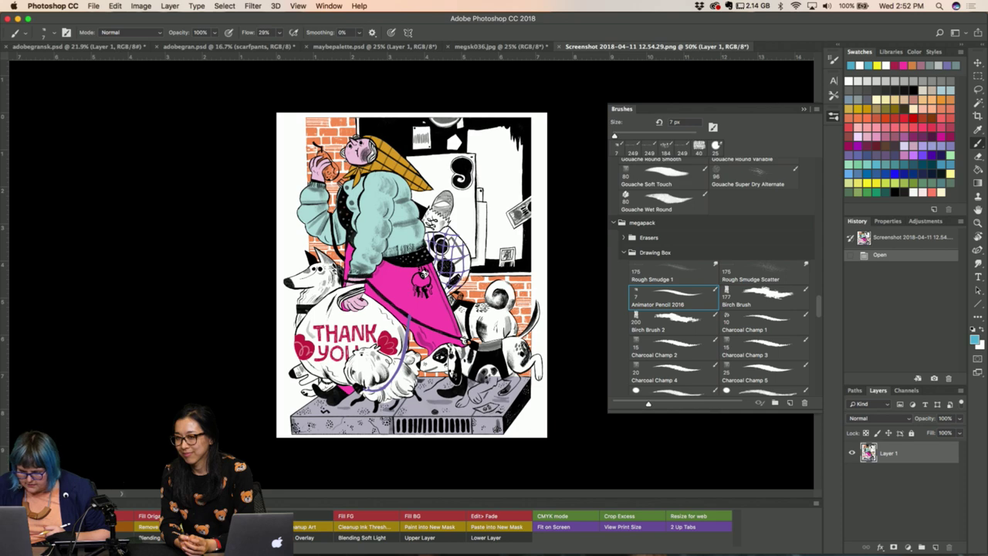
left_click(694, 527)
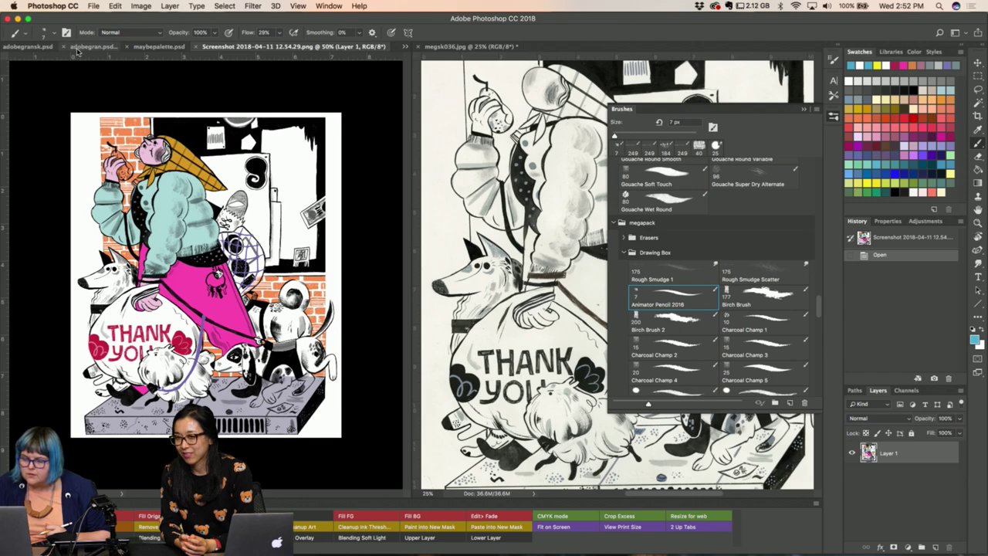
left_click_drag(77, 51, 393, 48)
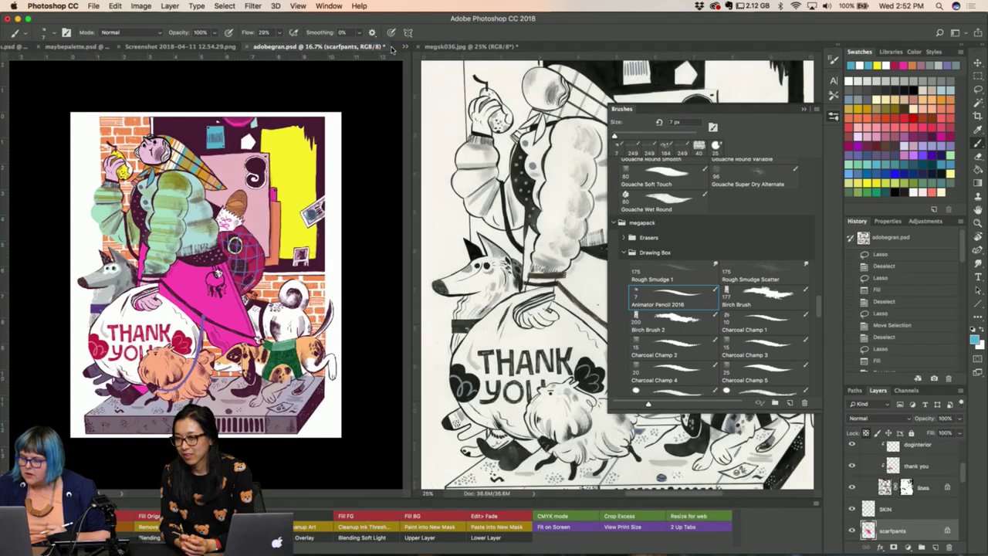
left_click_drag(330, 49, 437, 60)
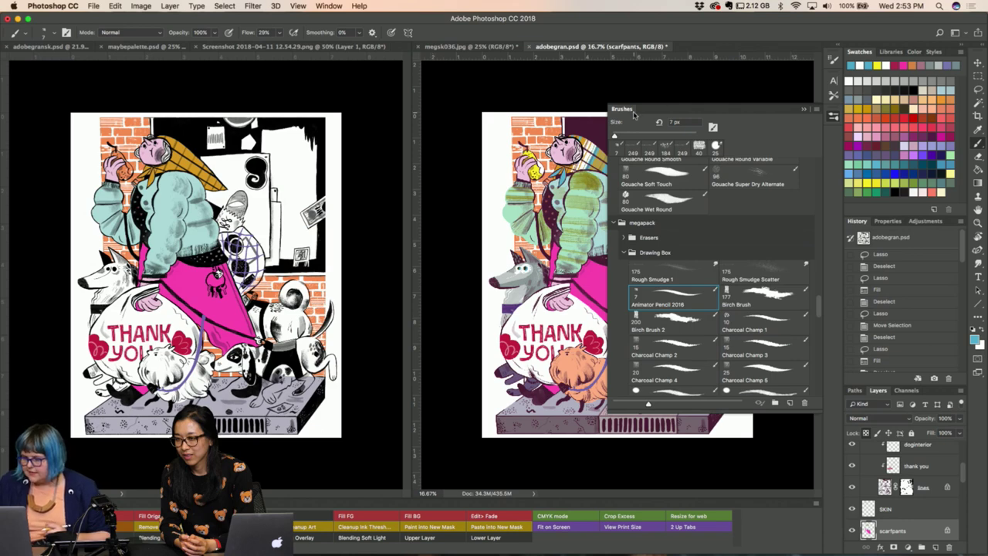
left_click(634, 115)
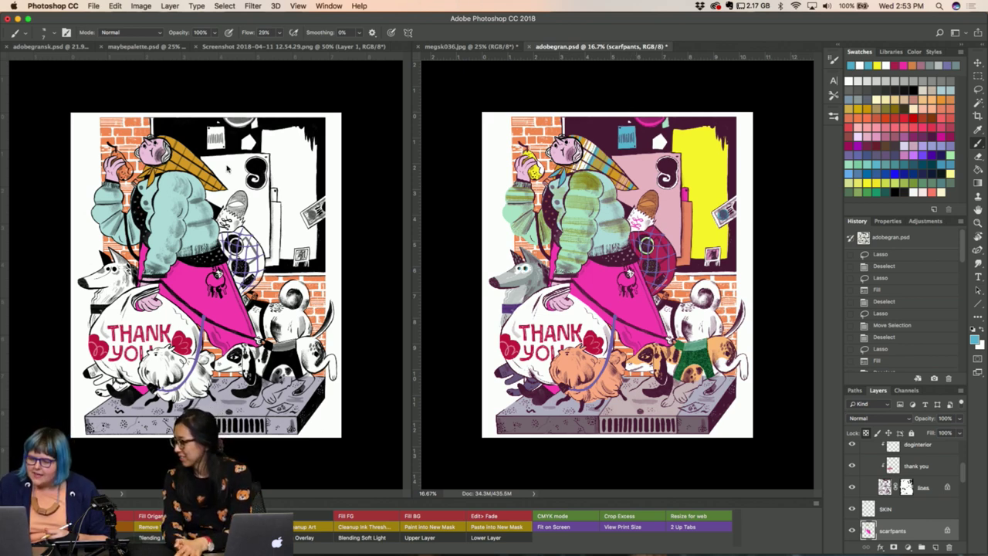
Show the adobegransk.psd sketch on the left beside the colour illustration on the right.
left_click(51, 48)
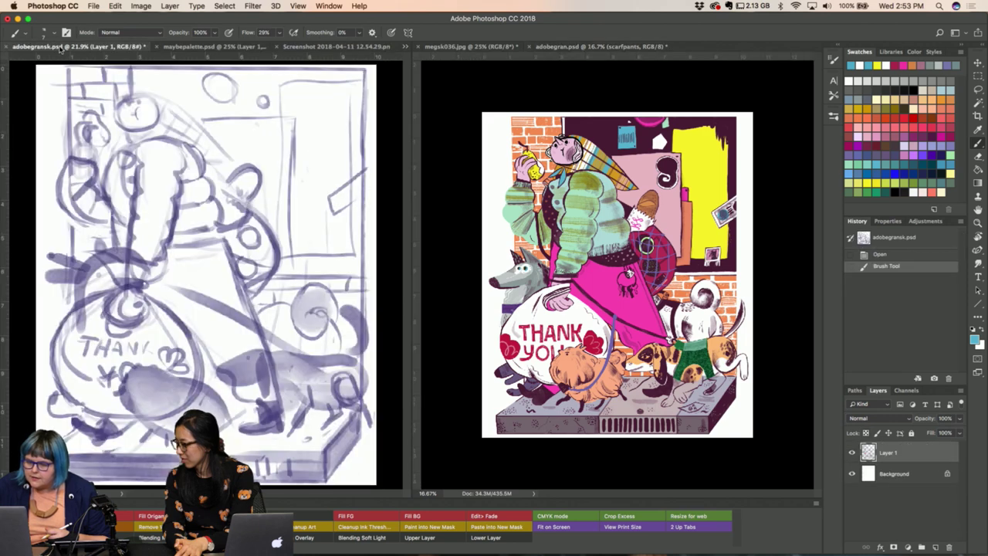
left_click(455, 48)
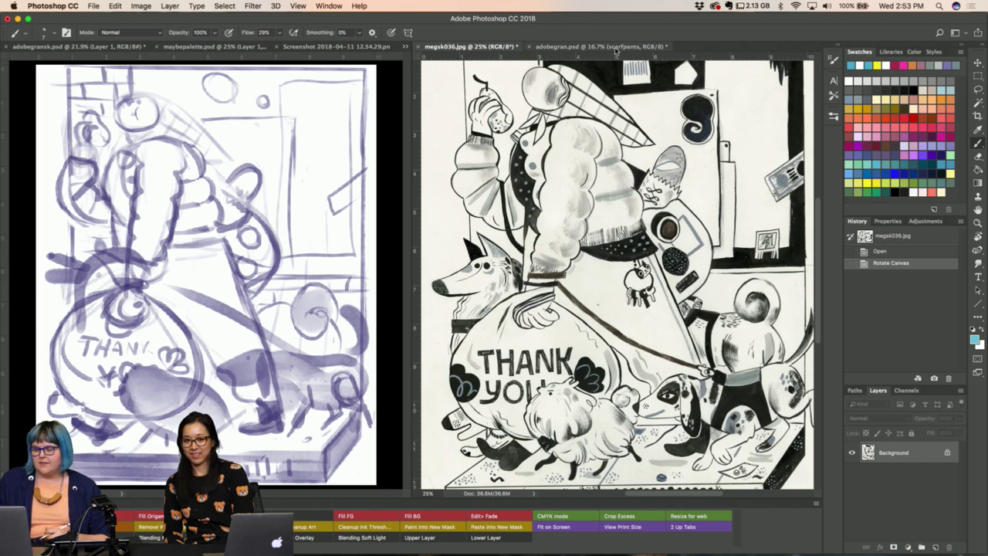
left_click(616, 48)
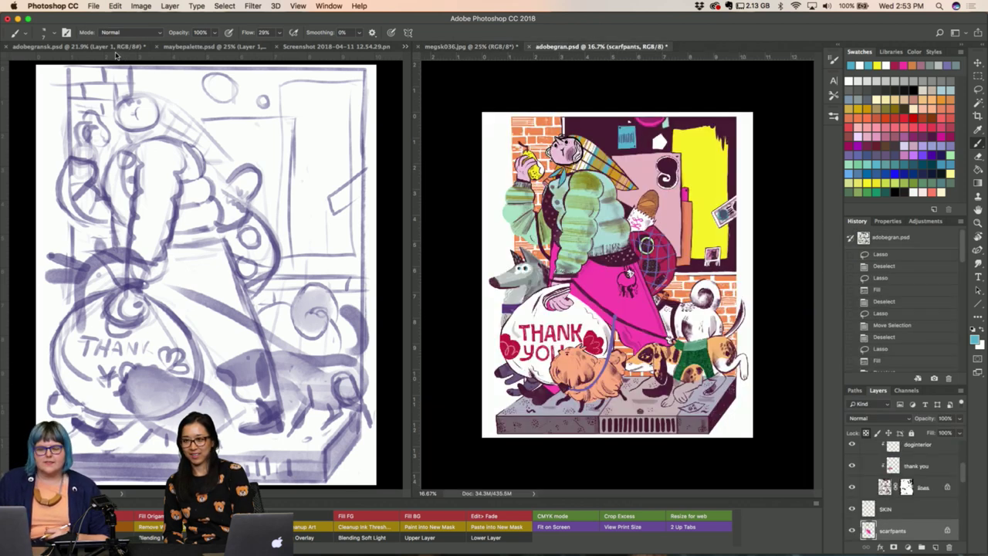